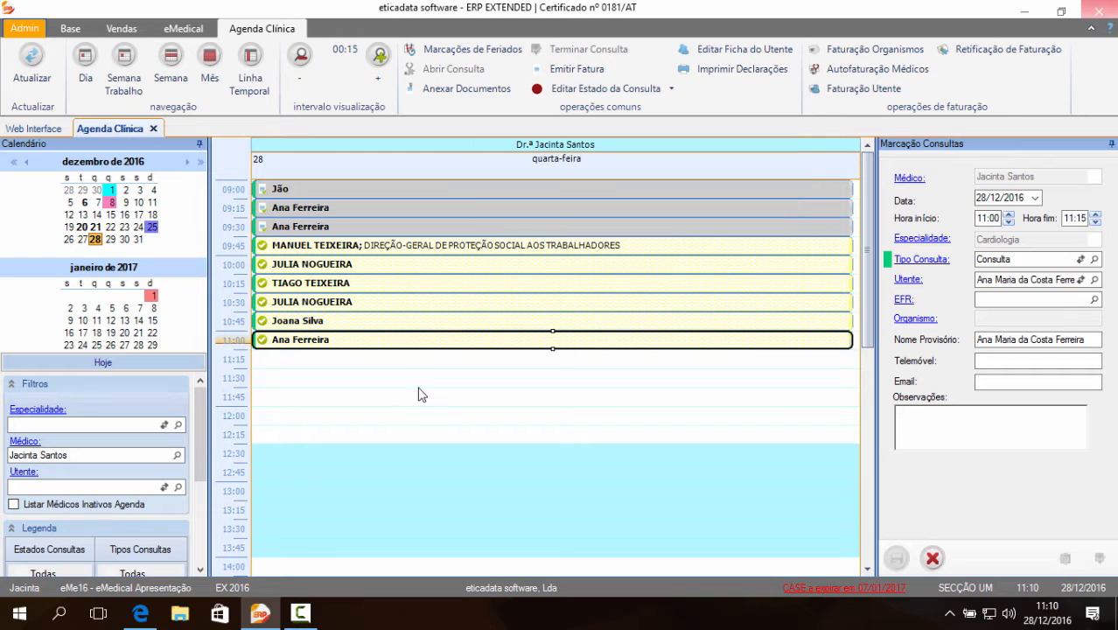
- Examine the 11:00 appointment and the other booked slots in the doctor's agenda for 28/12/2016, comparing their details with free slots
left_click(419, 394)
left_click(402, 346)
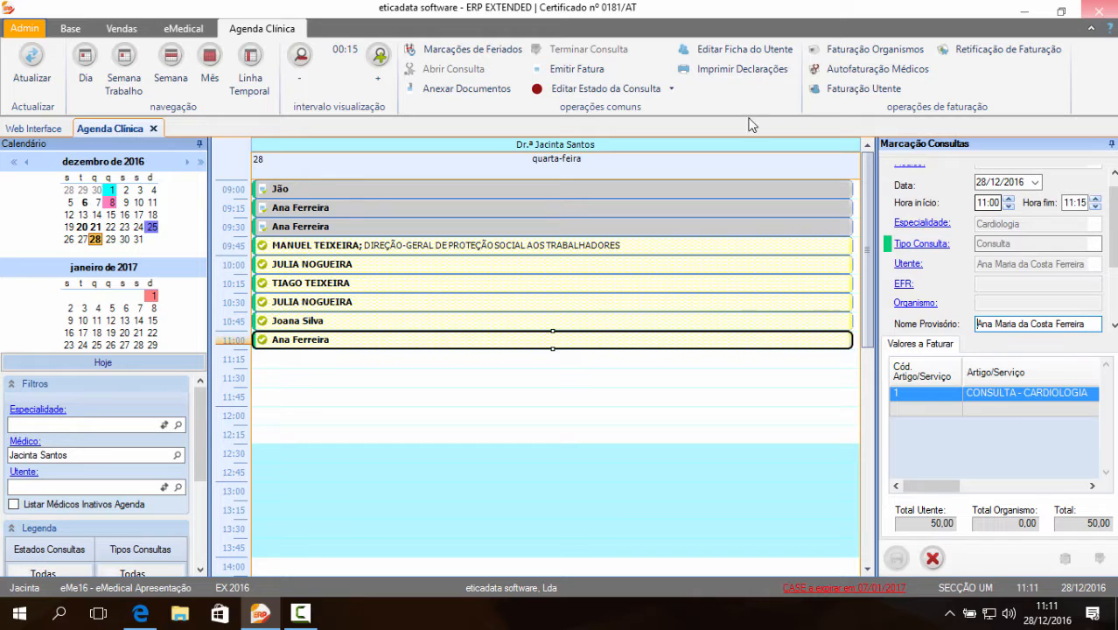
mouse_move(326, 270)
mouse_move(284, 343)
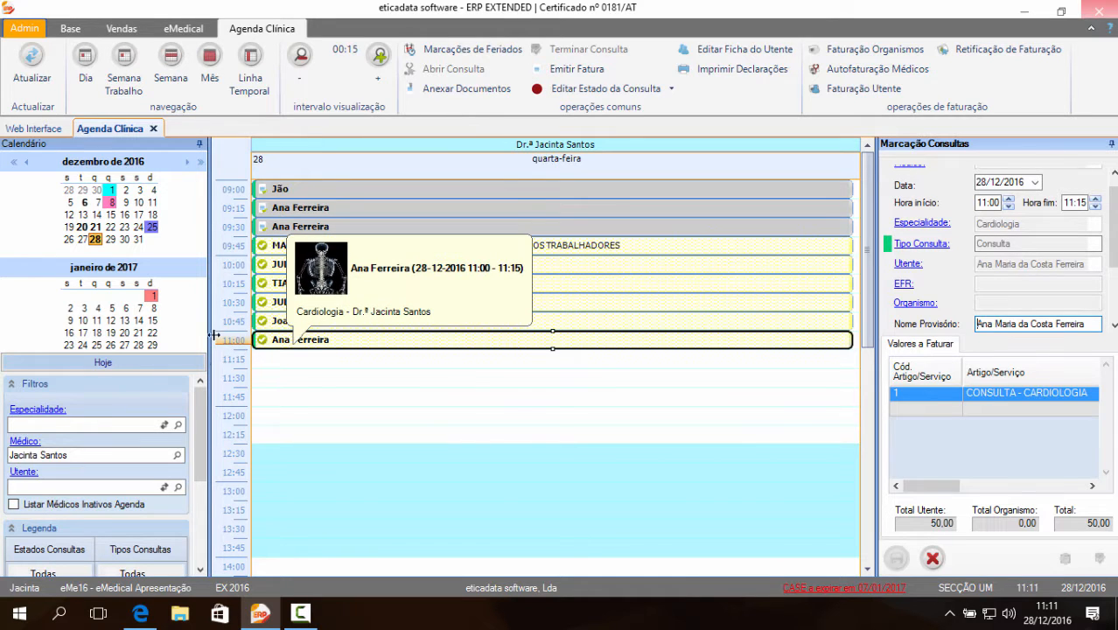
left_click(806, 413)
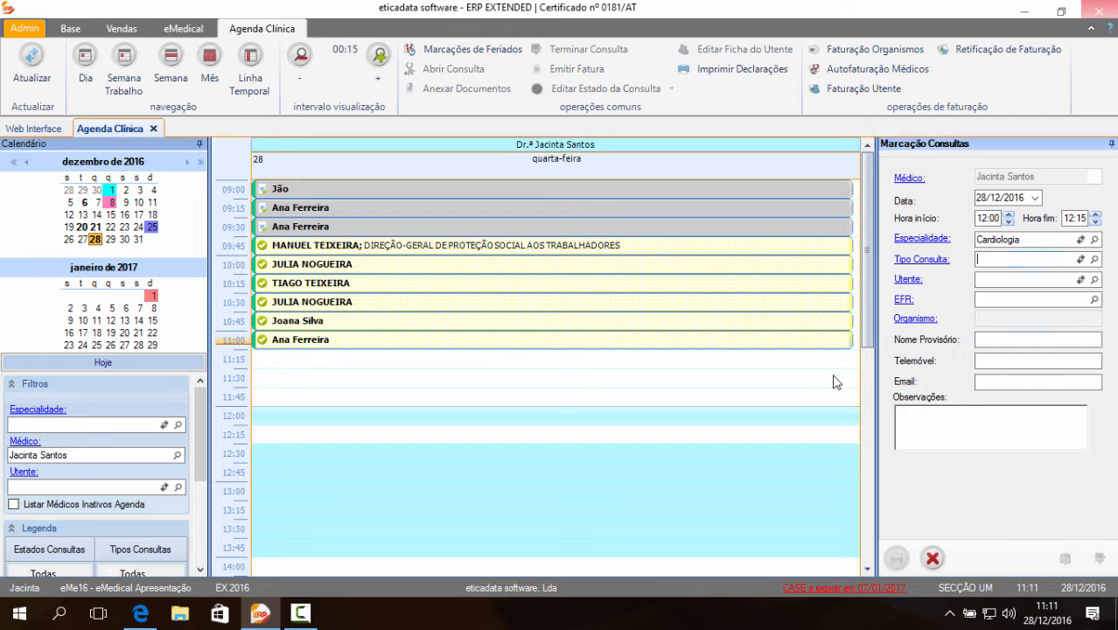
left_click(540, 343)
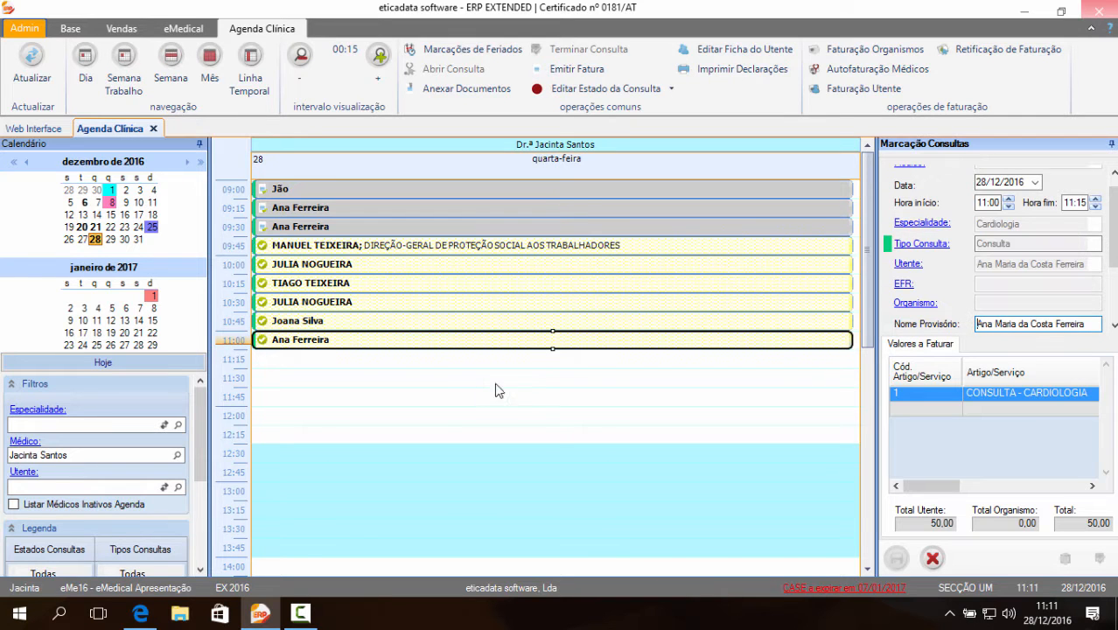
left_click(284, 366)
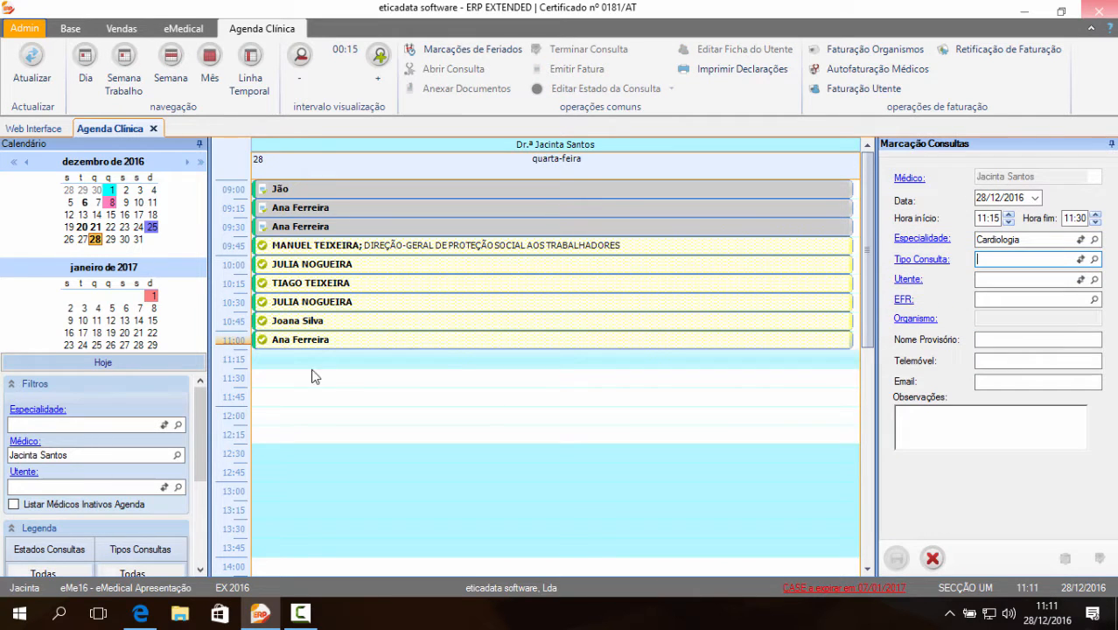
left_click(364, 341)
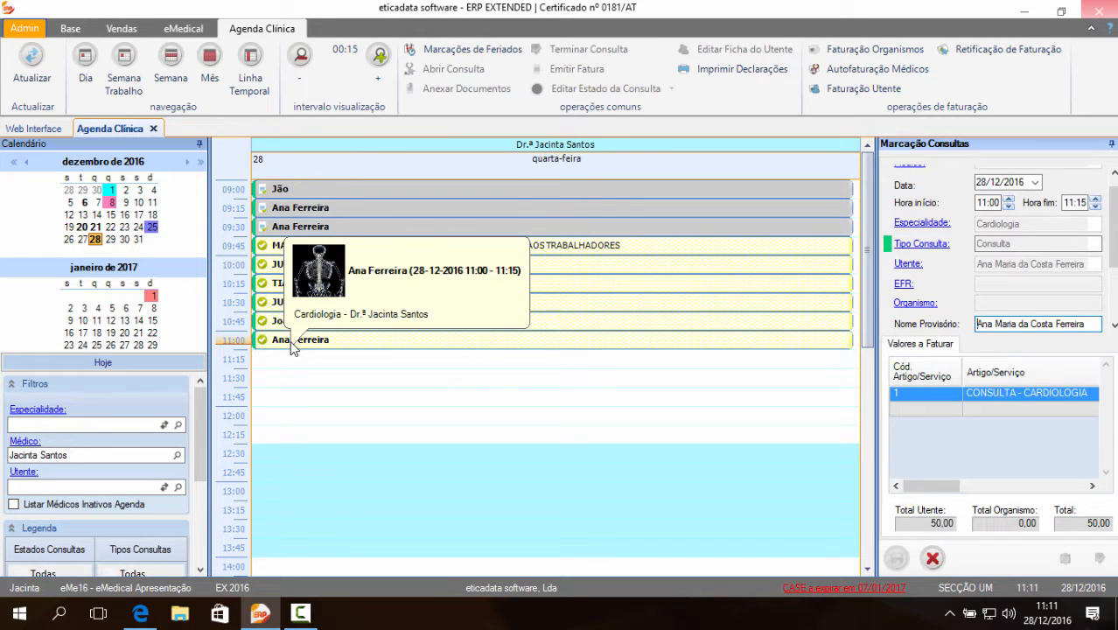
mouse_move(504, 329)
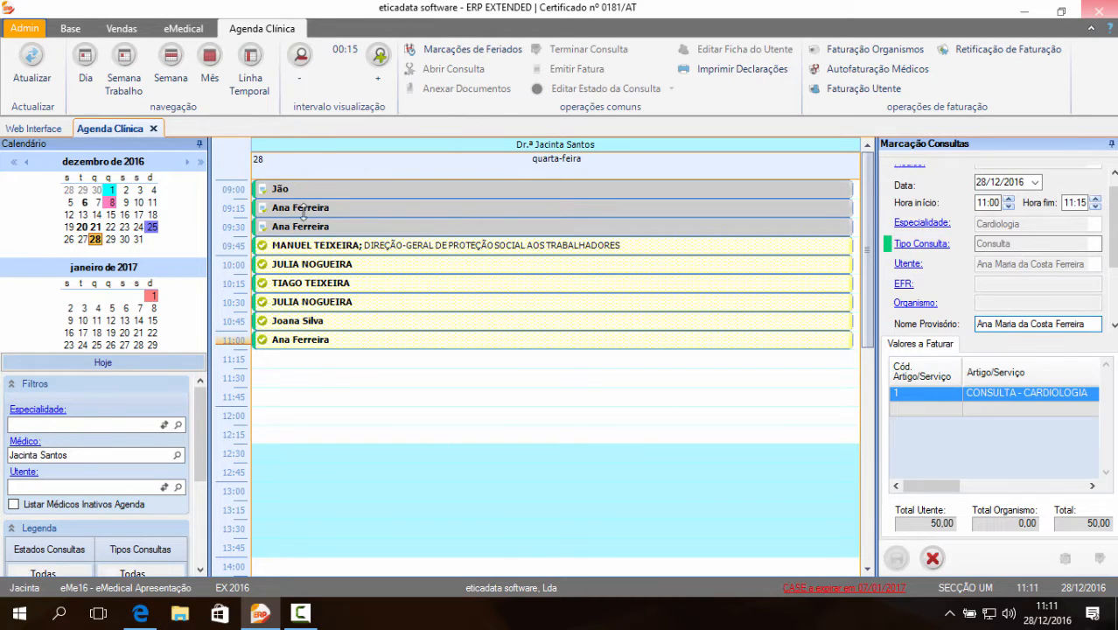
mouse_move(299, 231)
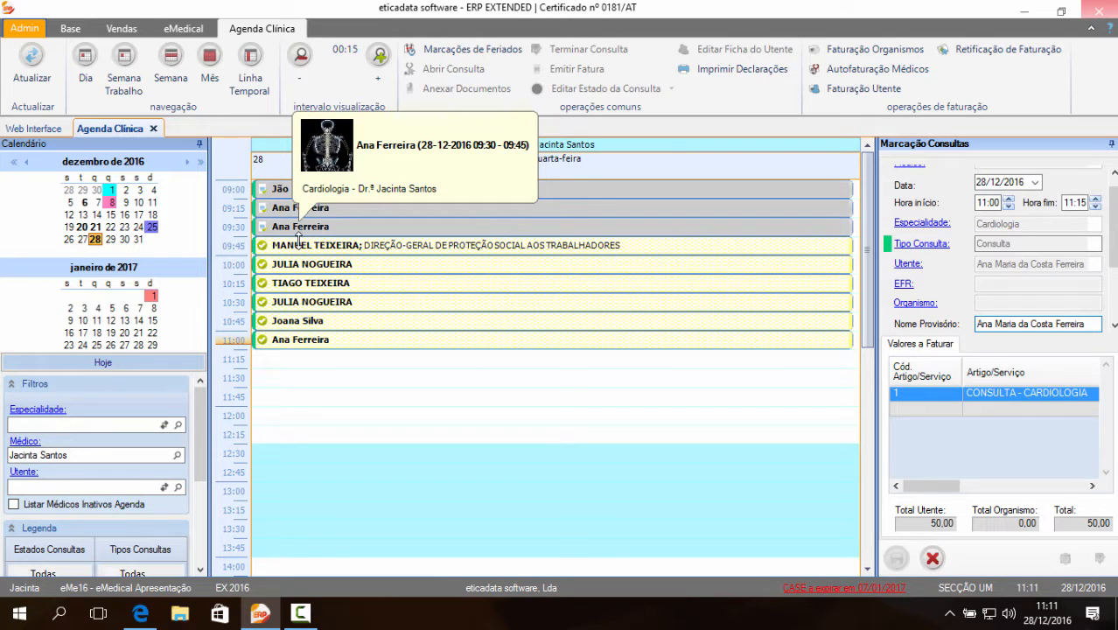
left_click(350, 379)
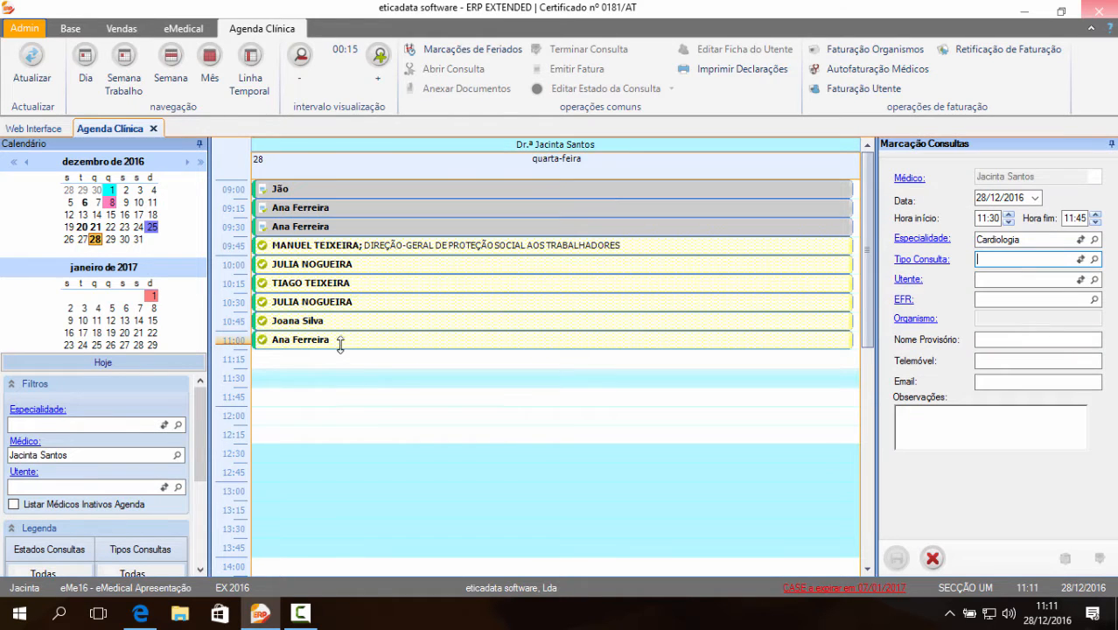
- Select the 09:00 appointment and compare its colour with the consultation states in the legend
left_click(432, 188)
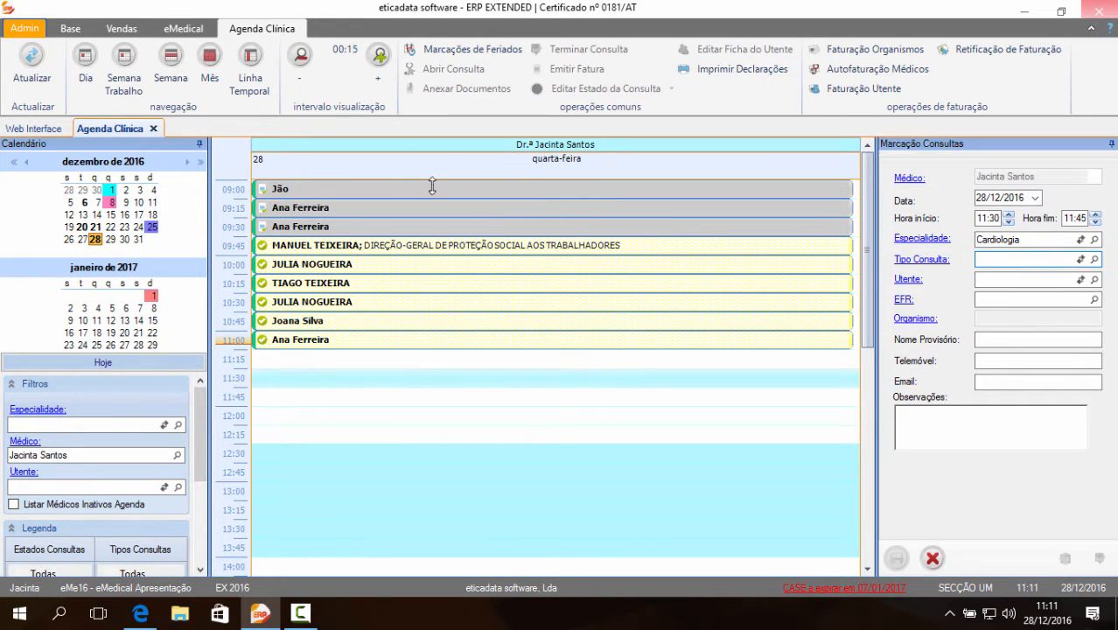
left_click(385, 189)
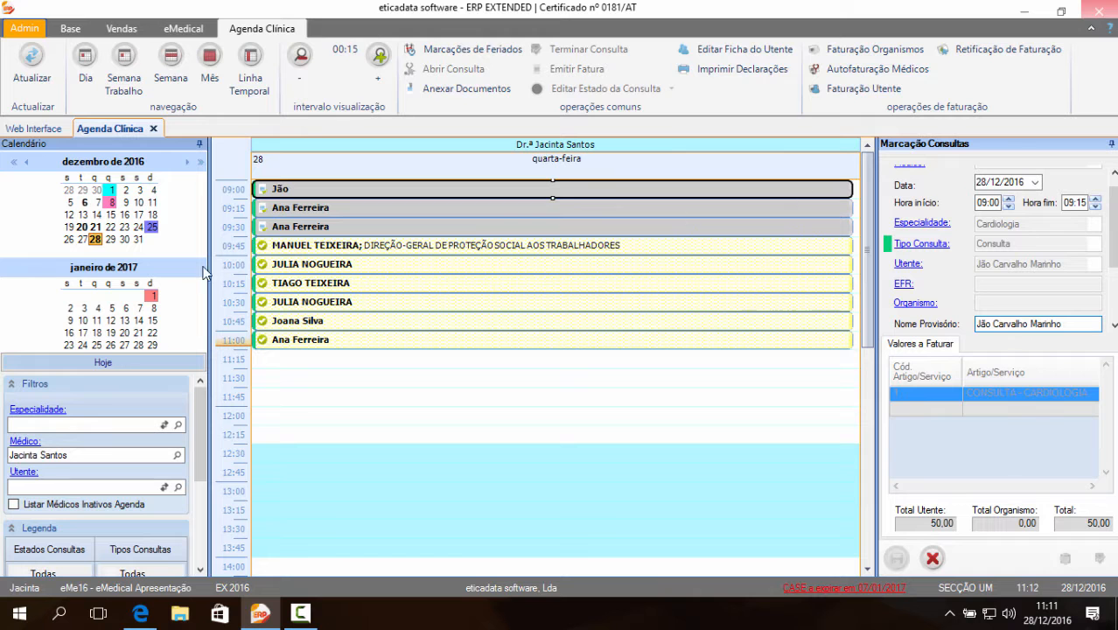
scroll(200, 438, "down", 3)
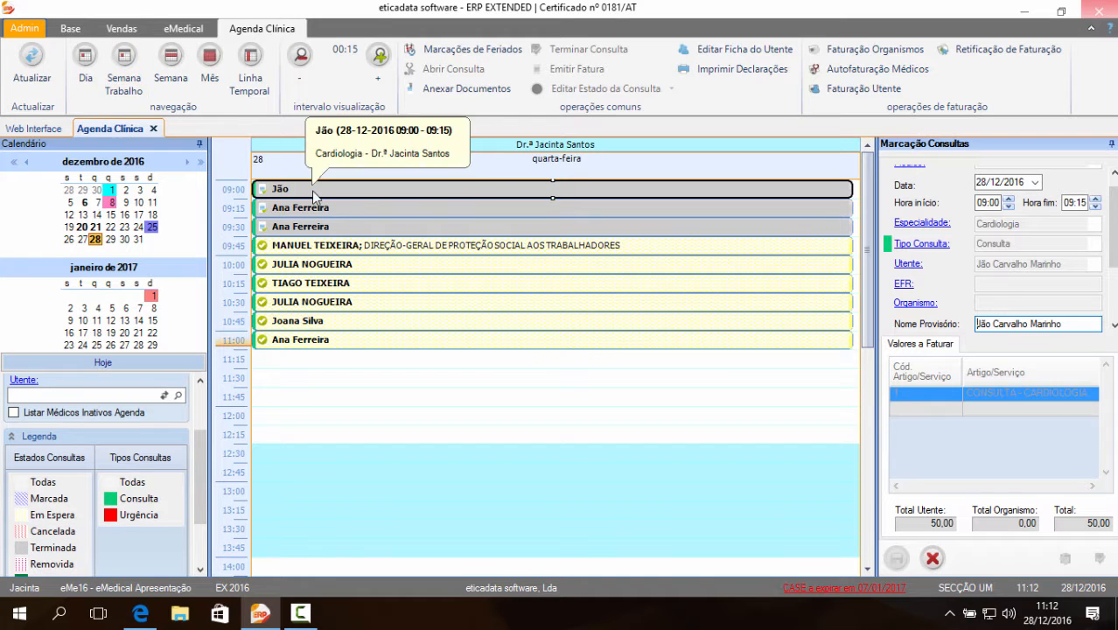
- Try to unlock the finished 09:00 consultation from the doctor's session
left_click(348, 208)
right_click(361, 192)
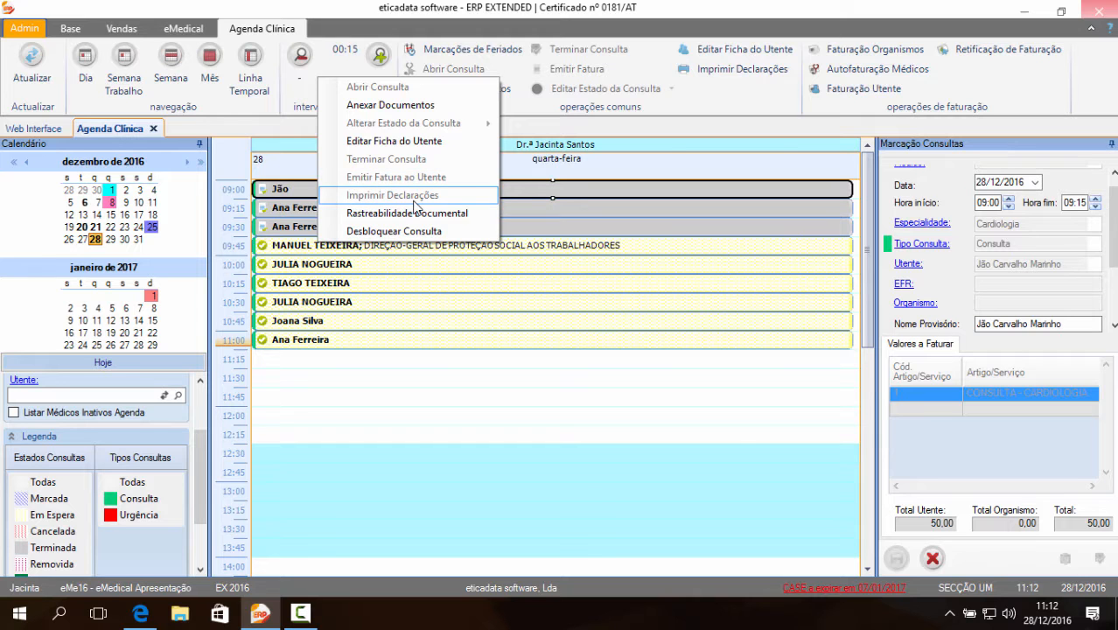
right_click(517, 188)
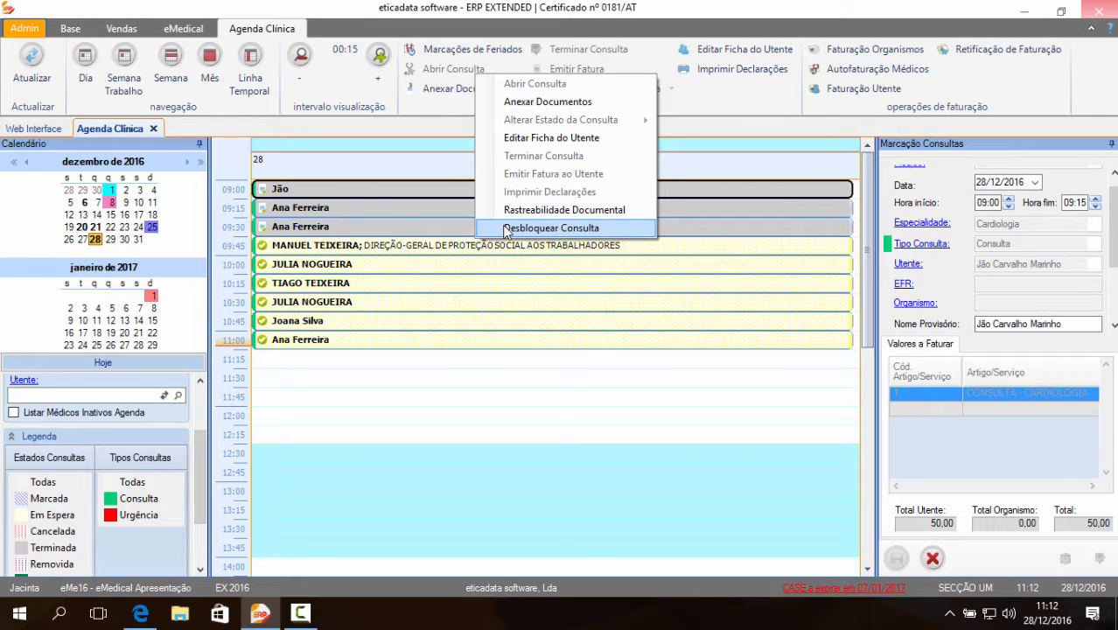
left_click(342, 195)
right_click(342, 192)
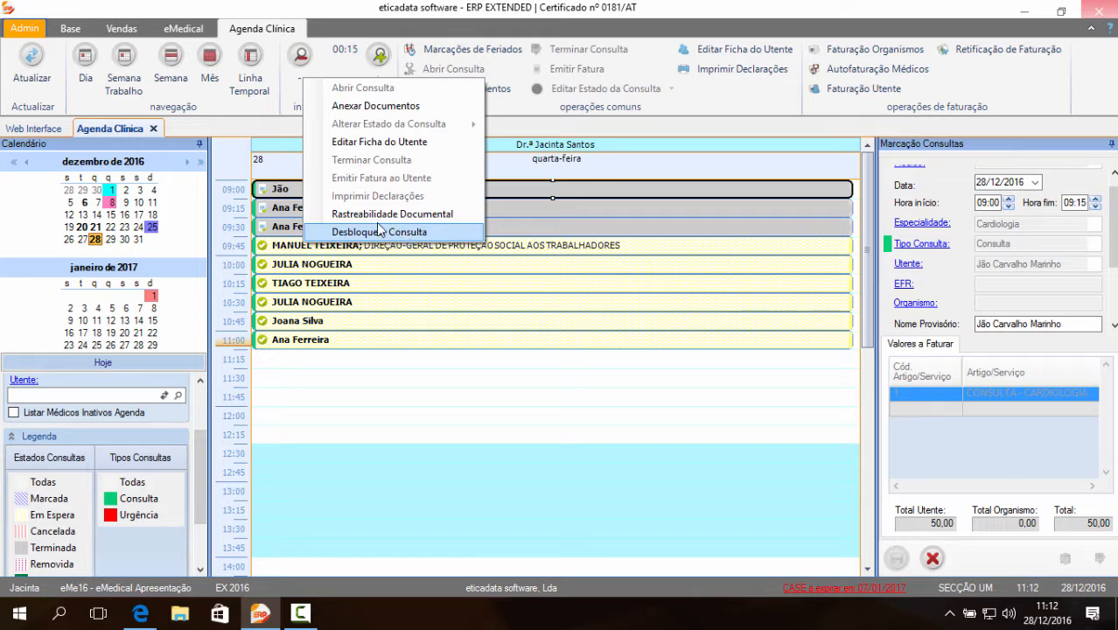
left_click(343, 360)
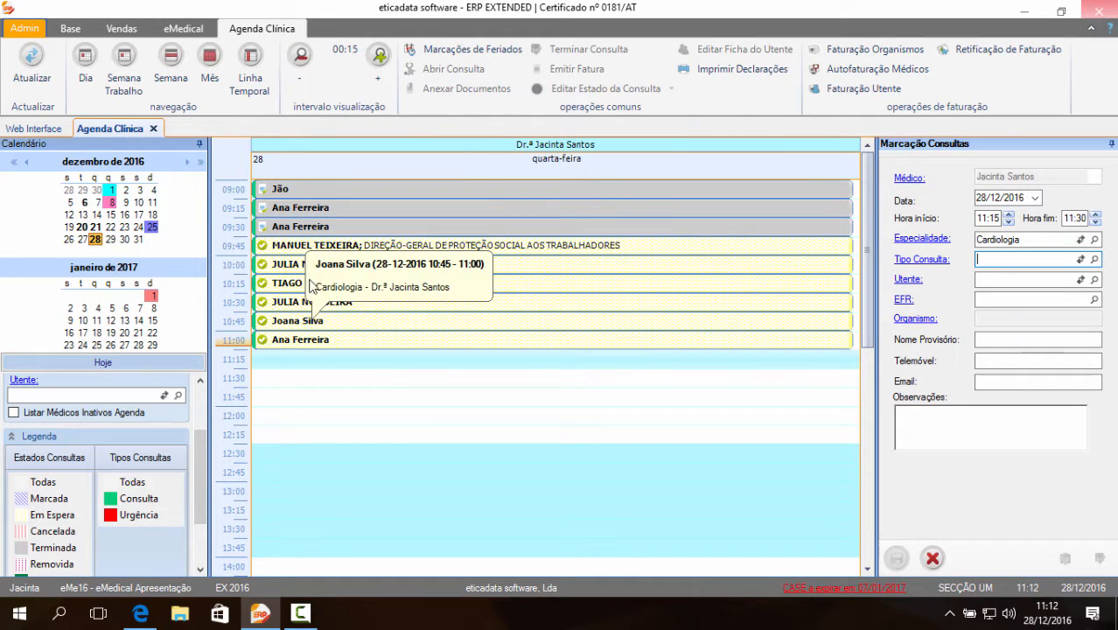
left_click(299, 188)
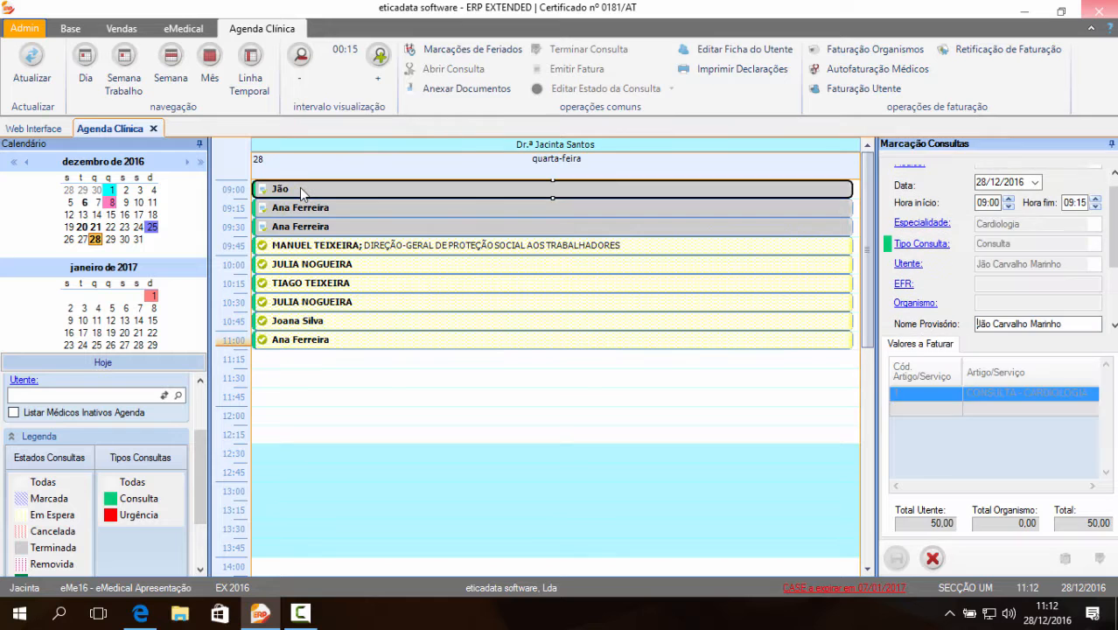
right_click(299, 188)
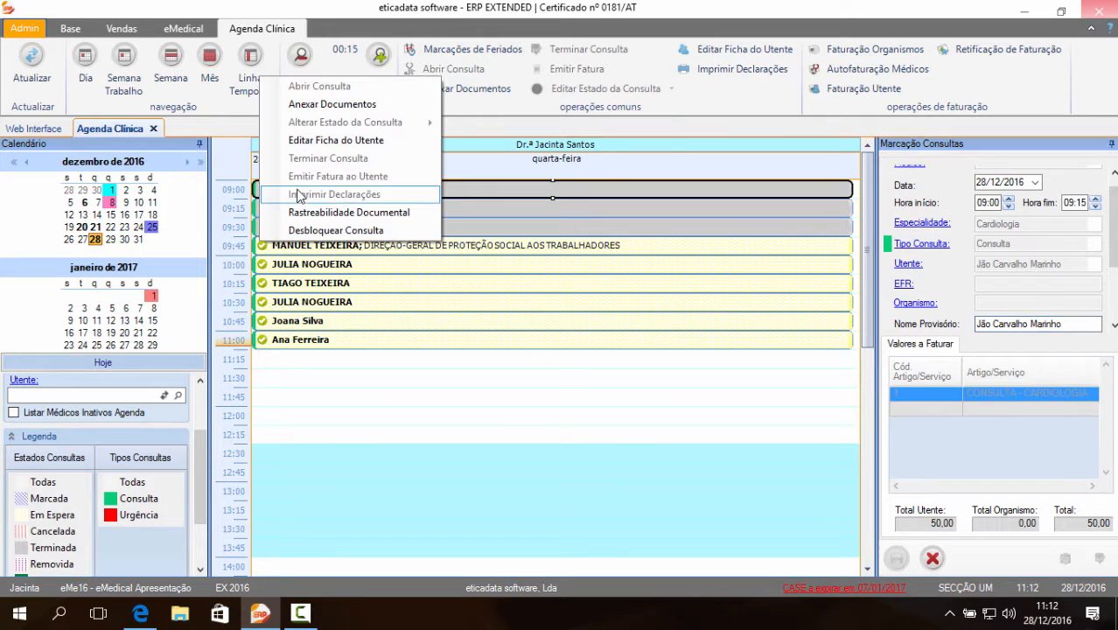
left_click(352, 235)
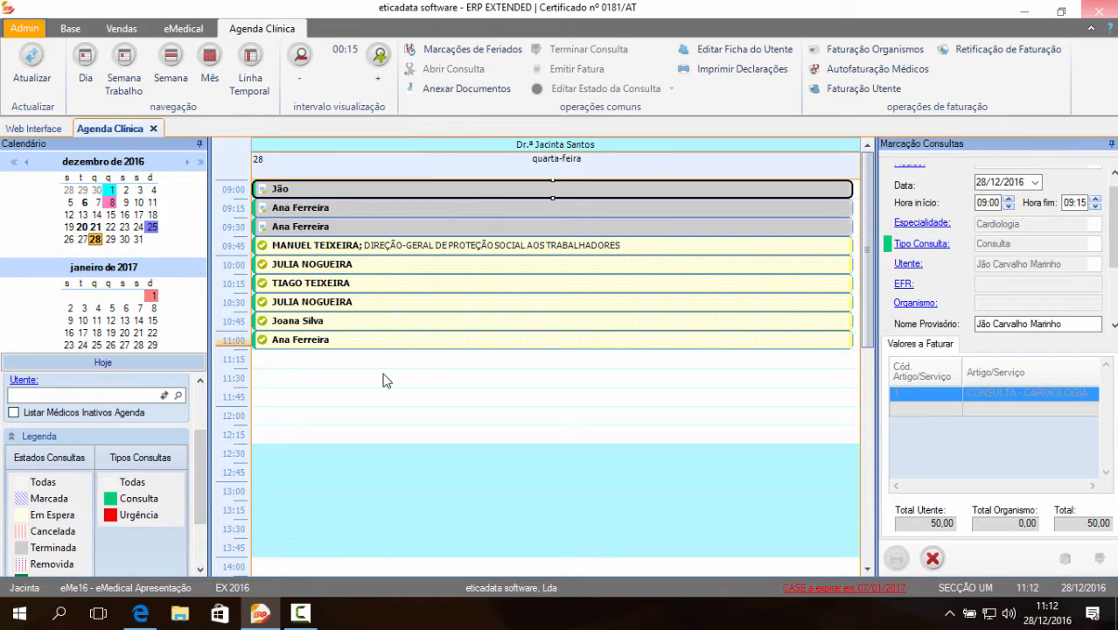
left_click(381, 376)
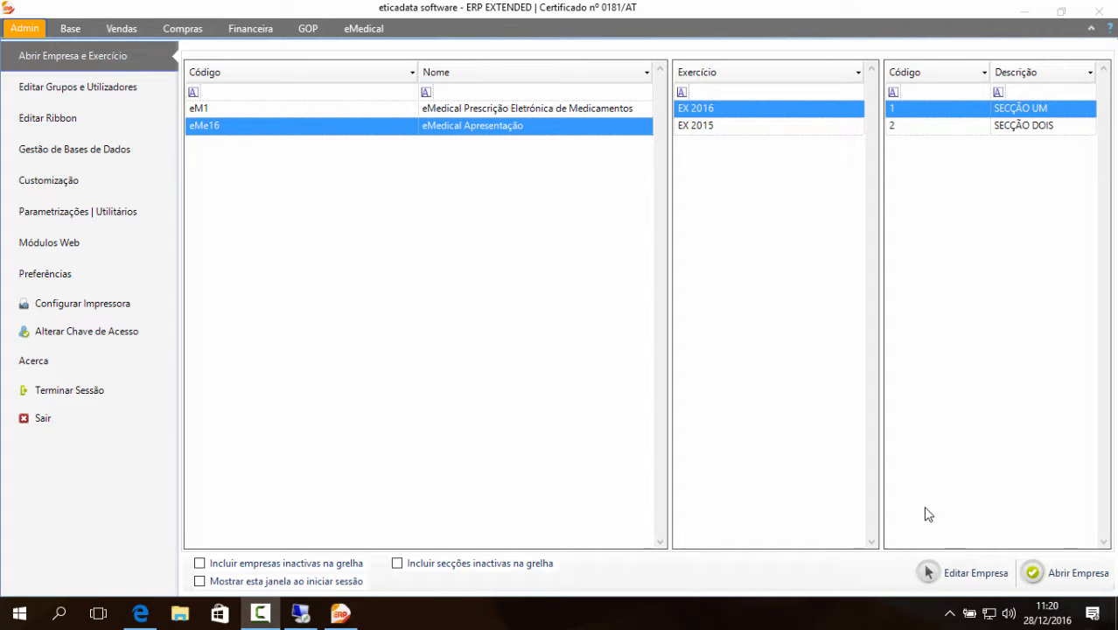
- Check the deadline in days for unlocking consultations in company eMe16's eMedical medical consultation settings, leaving the settings unchanged
left_click(927, 574)
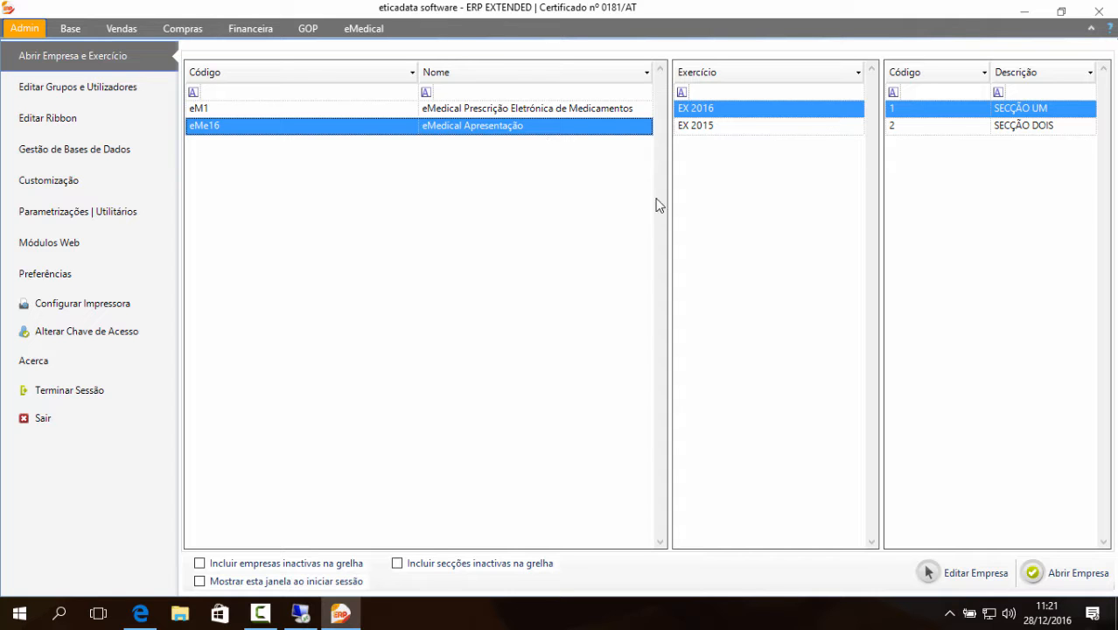
left_click(943, 572)
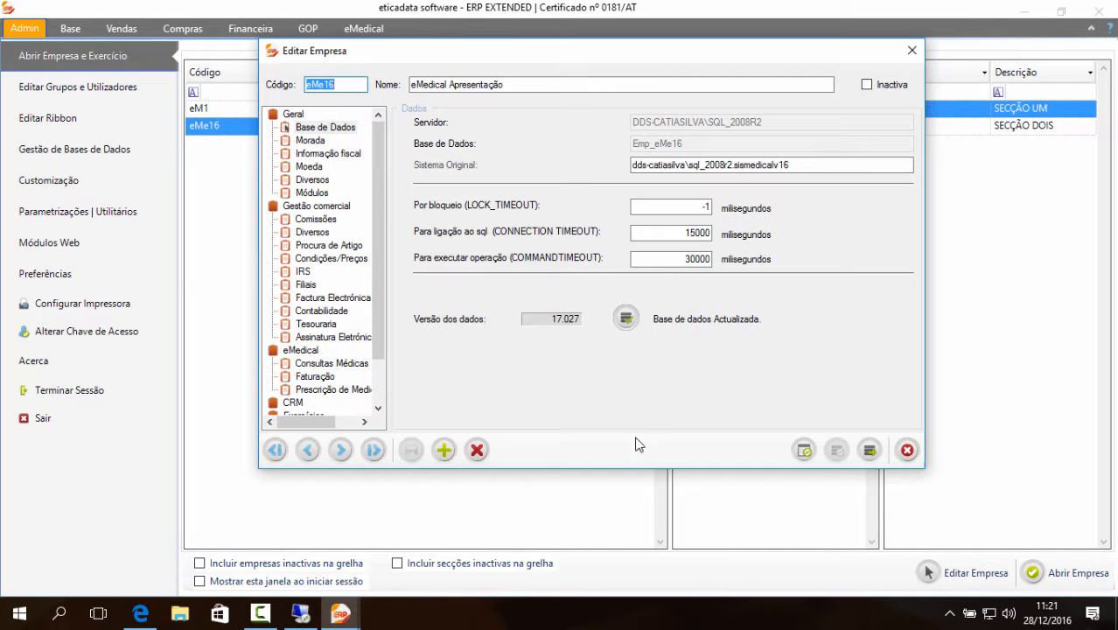
scroll(380, 145, "down", 2)
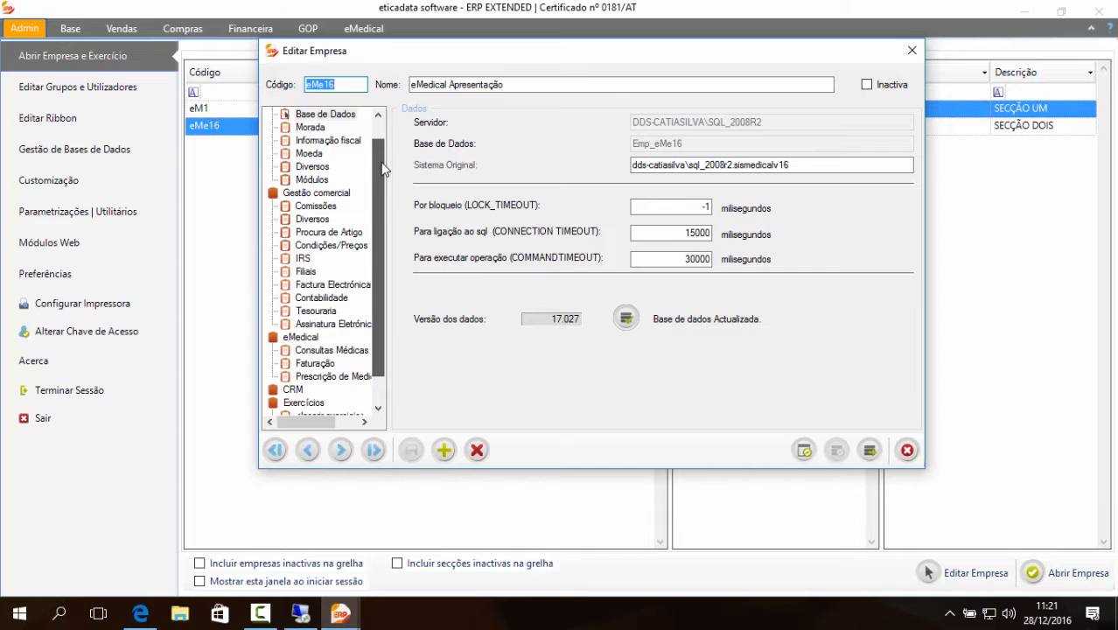
left_click(310, 299)
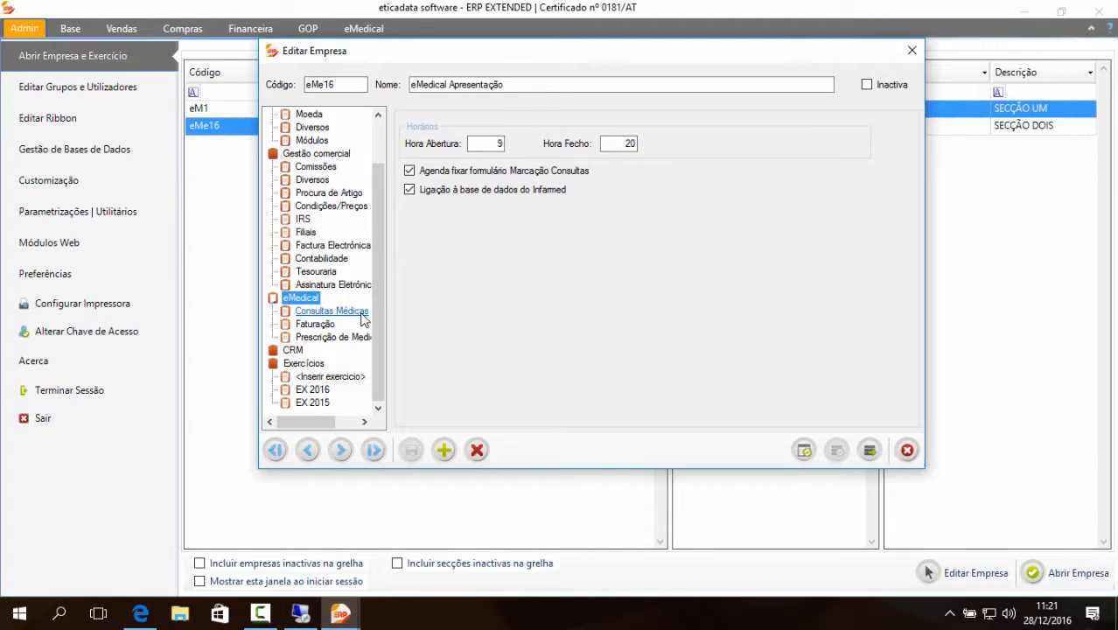
left_click(325, 312)
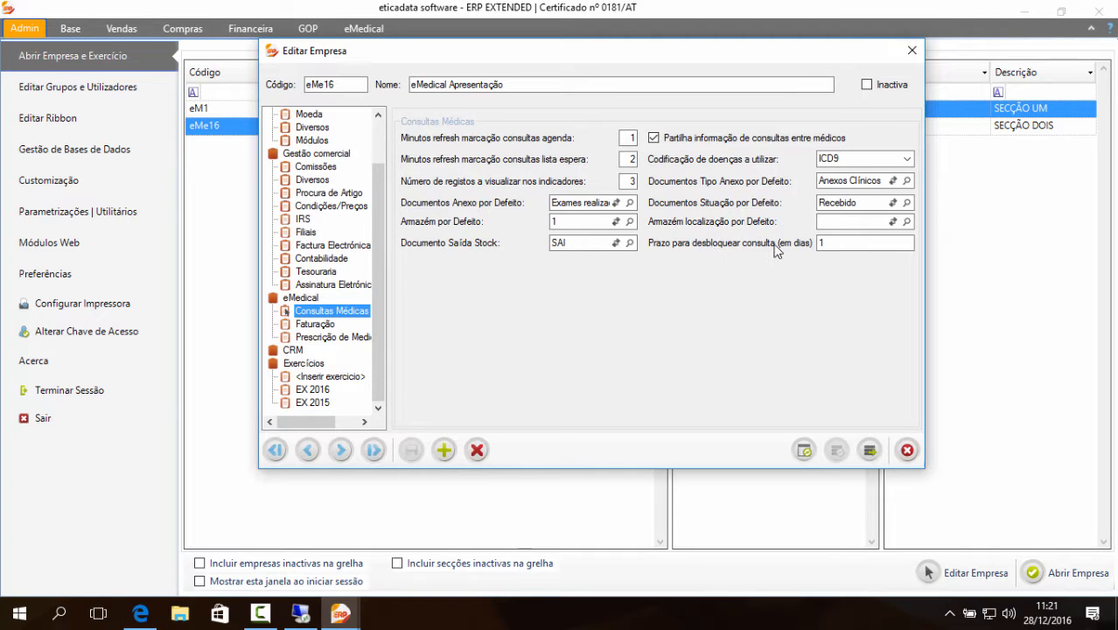
left_click(657, 249)
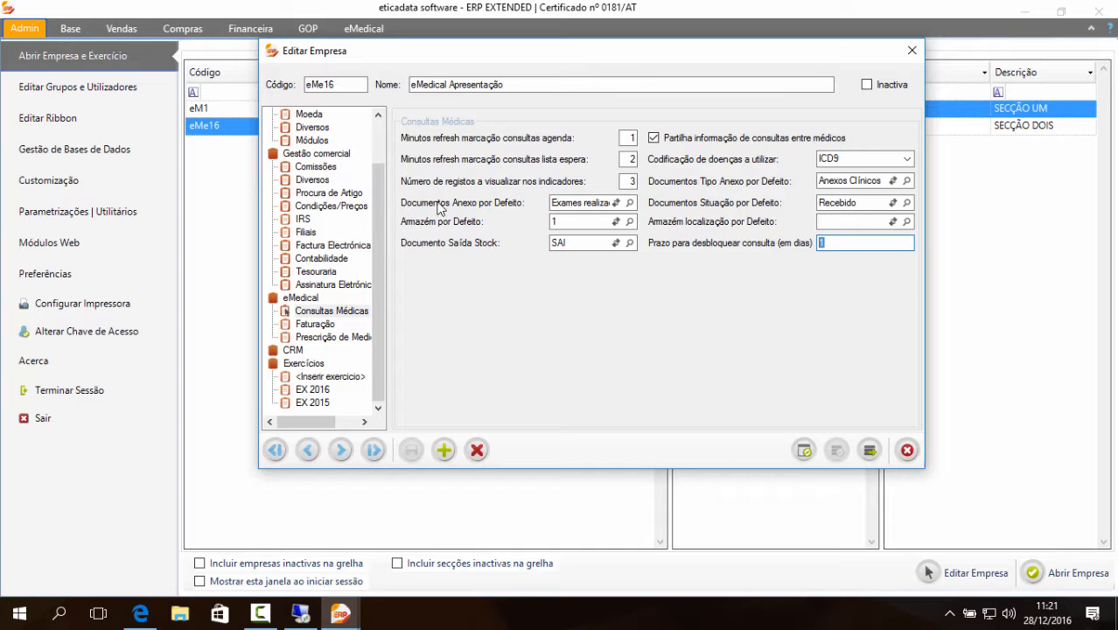
left_click(908, 451)
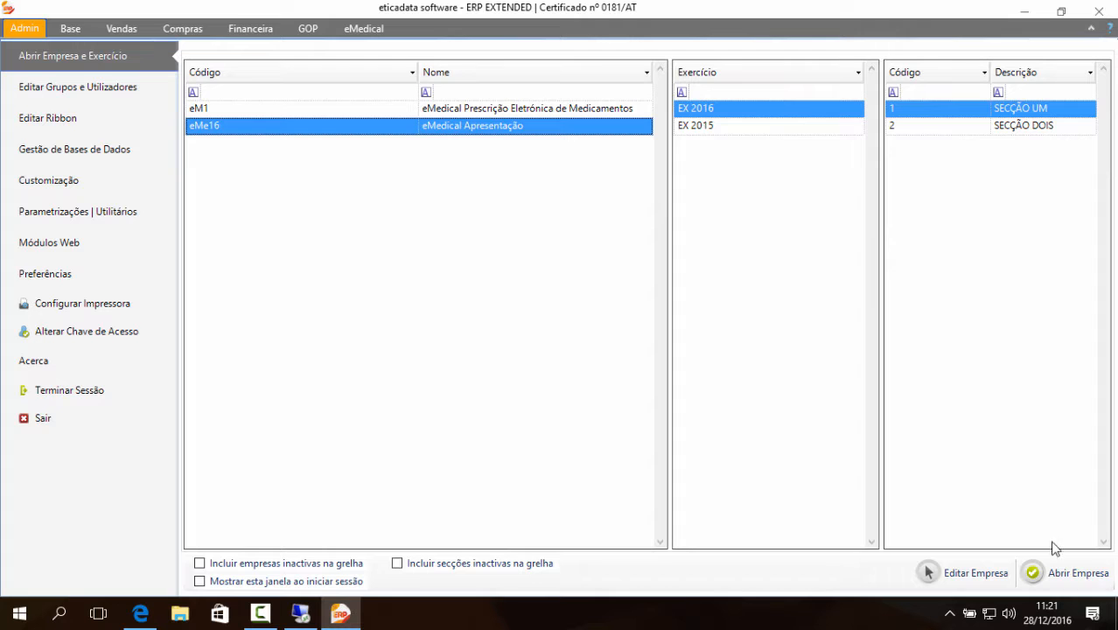
- Open company eMe16 for EX 2016 and display its clinical agenda filtered to the first listed doctor
left_click(1041, 573)
left_click(364, 29)
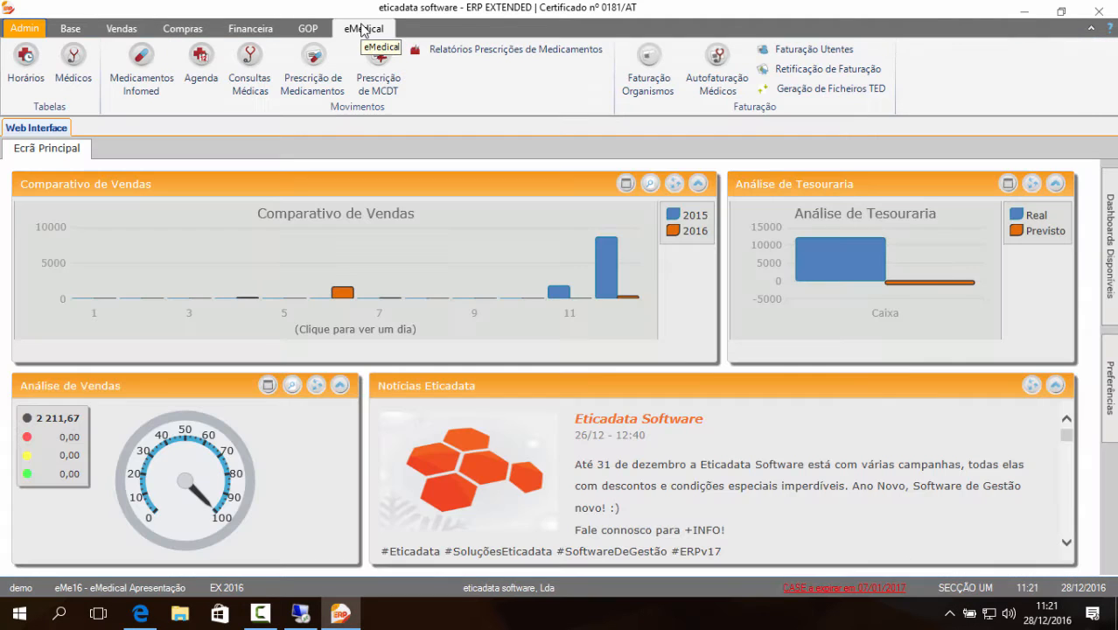
left_click(203, 75)
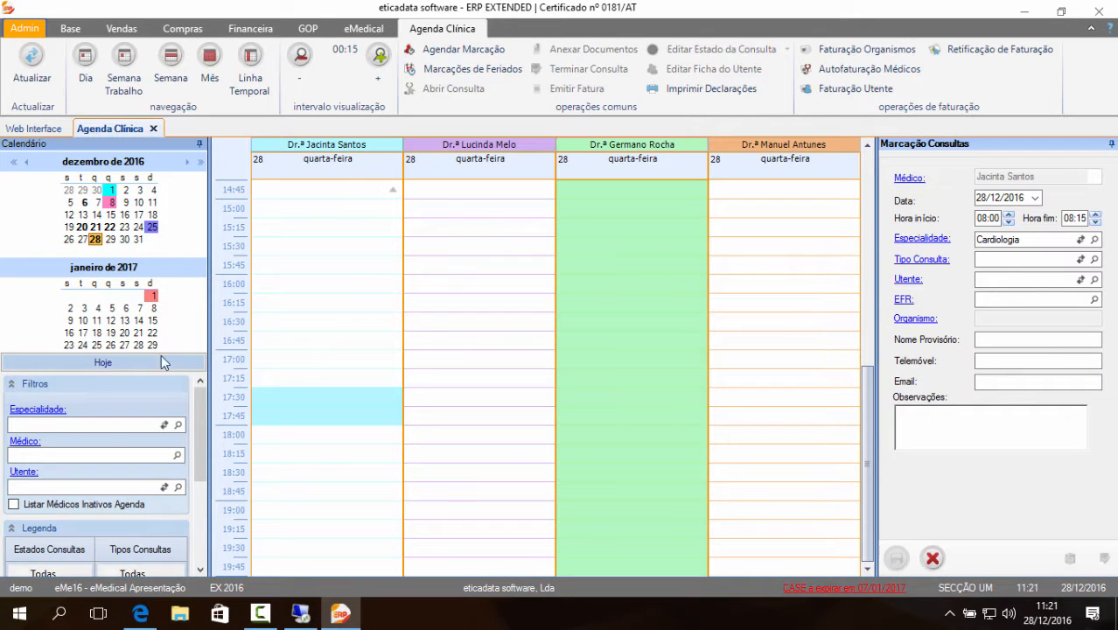
left_click(179, 456)
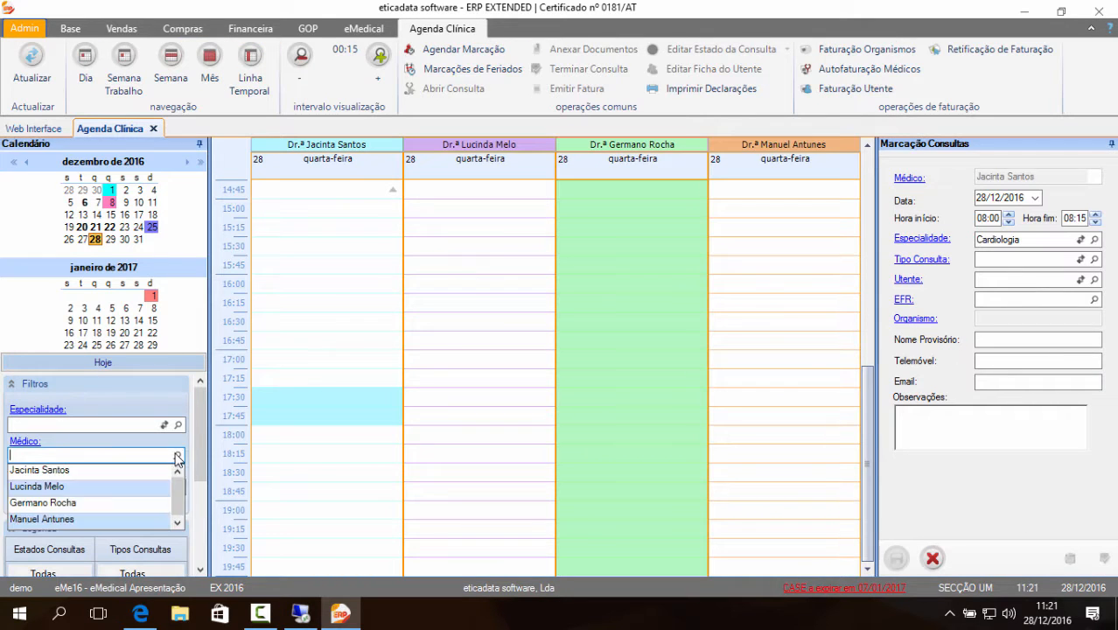
left_click(99, 471)
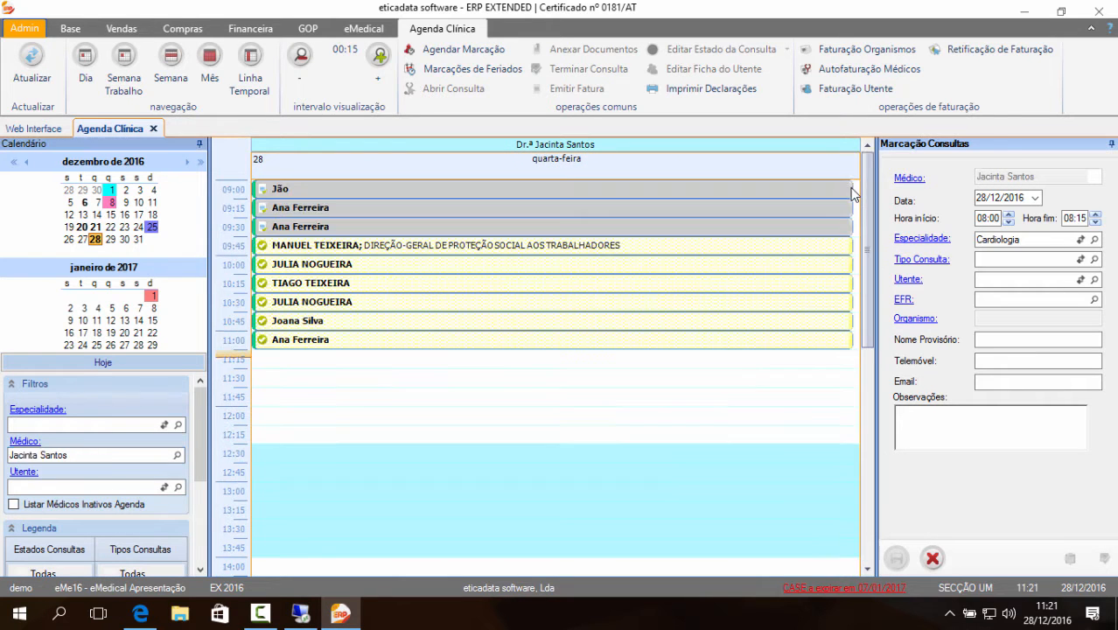
- Unlock the finished 09:00 consultation in the filtered agenda
left_click(362, 193)
right_click(362, 193)
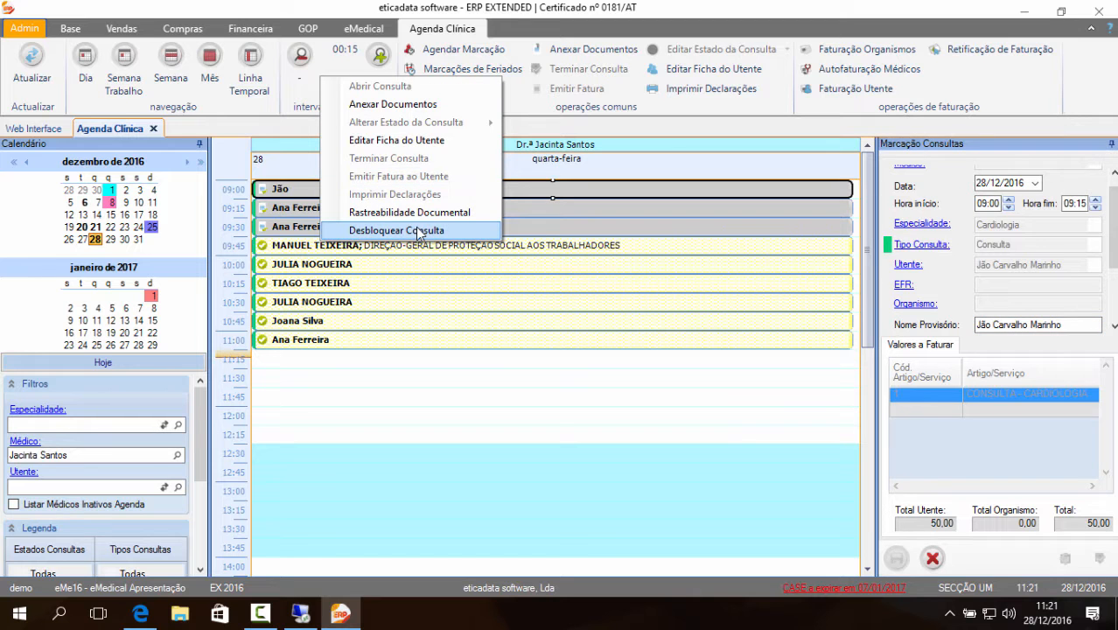
left_click(417, 232)
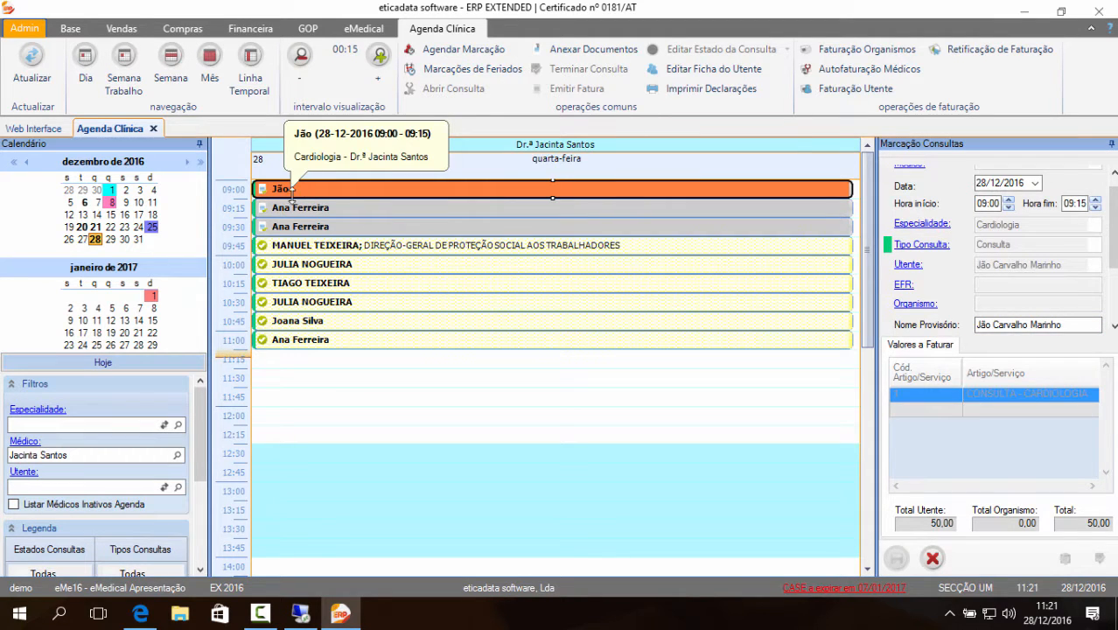
left_click(201, 473)
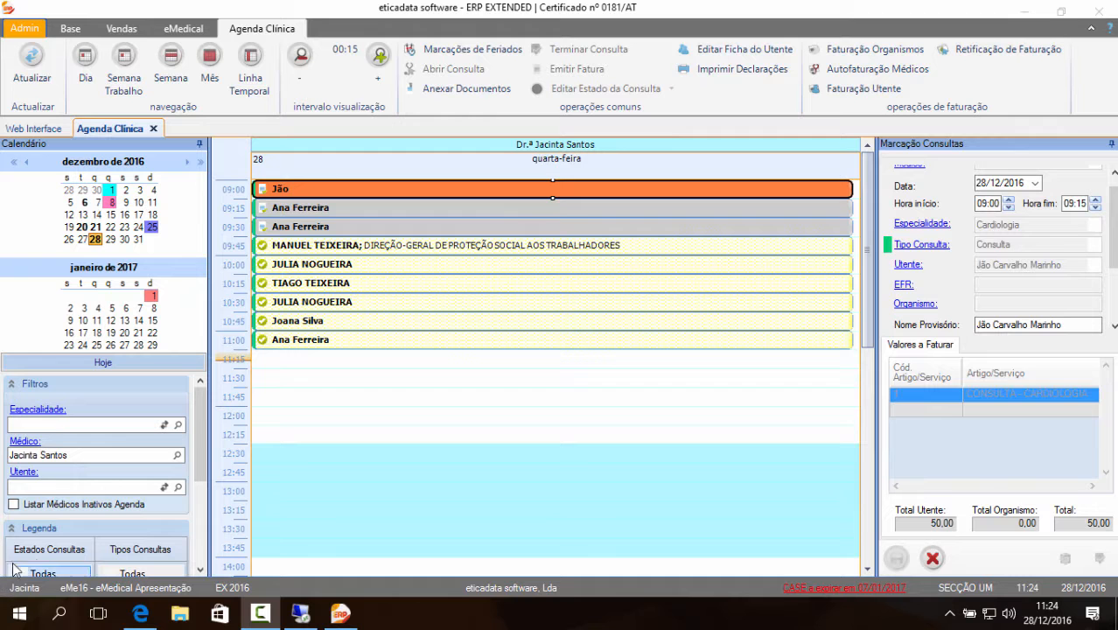
- Open the unlocked 09:00 consultation's medical record from the doctor's session
double_click(382, 186)
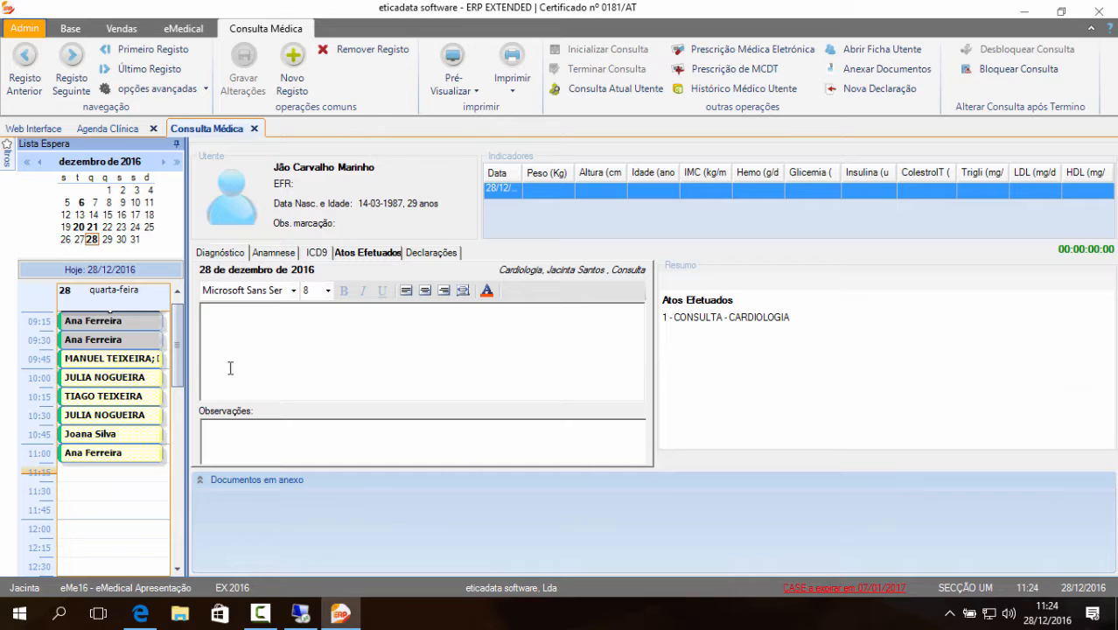
- Write "alterada após o fecho, considerada como desbloqueada!" in the consultation's main text box and save the changes
left_click(250, 345)
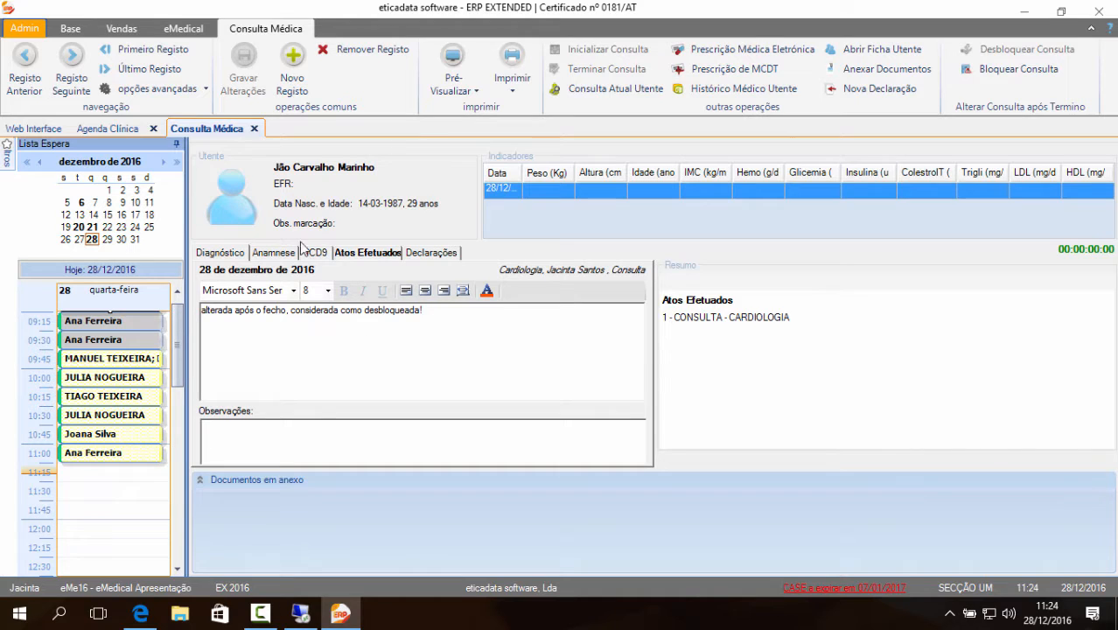
left_click(321, 430)
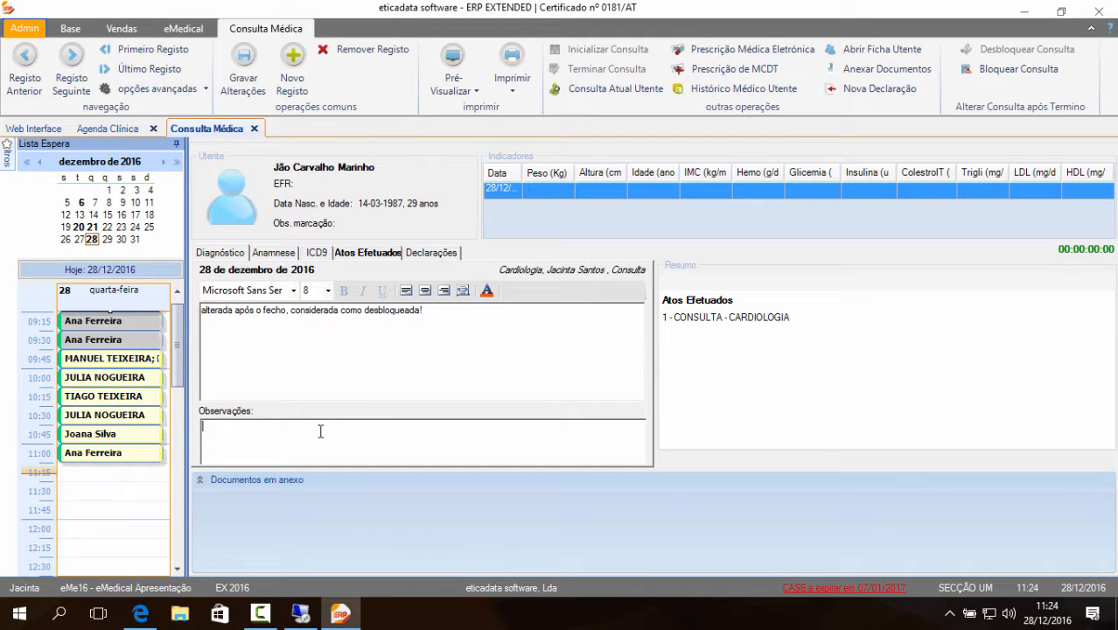
left_click(246, 69)
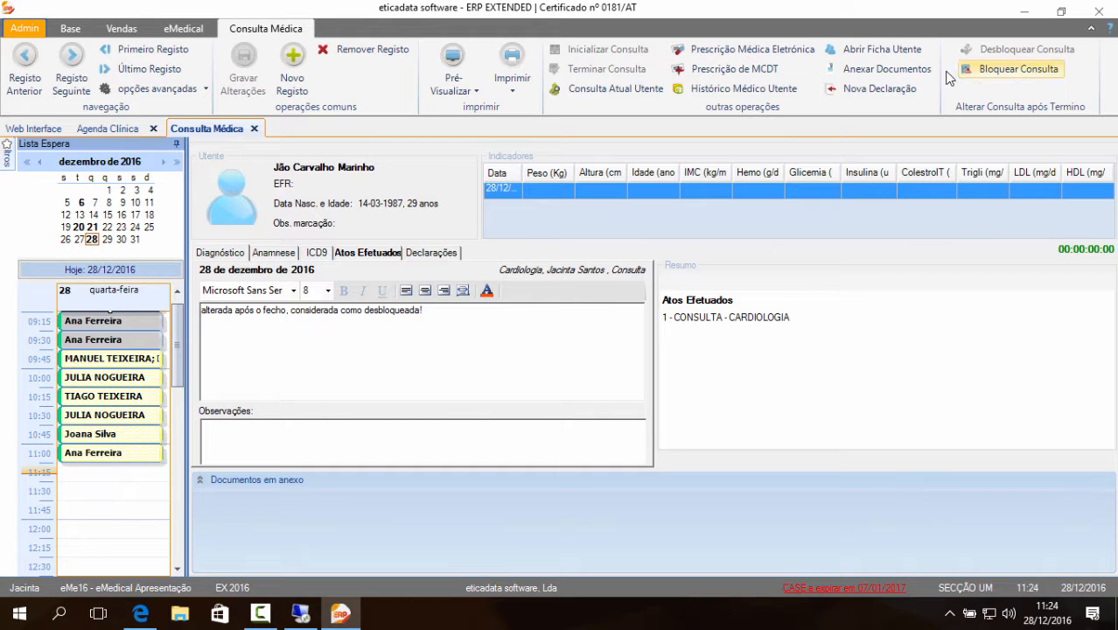
- Lock the edited consultation again and go to its Anamnese section
left_click(997, 71)
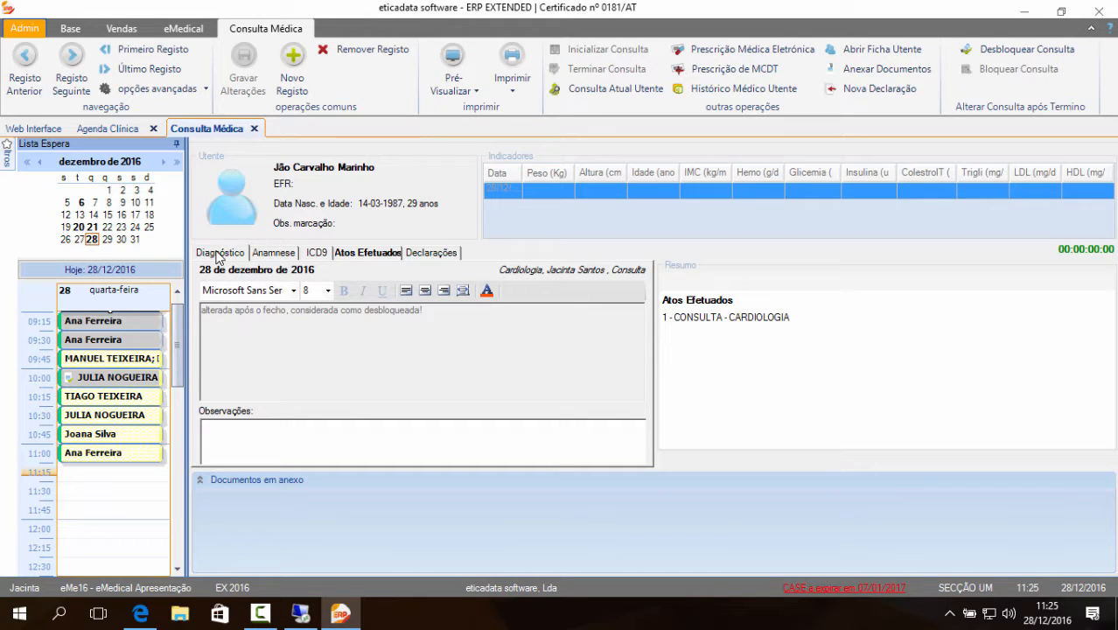
left_click(267, 256)
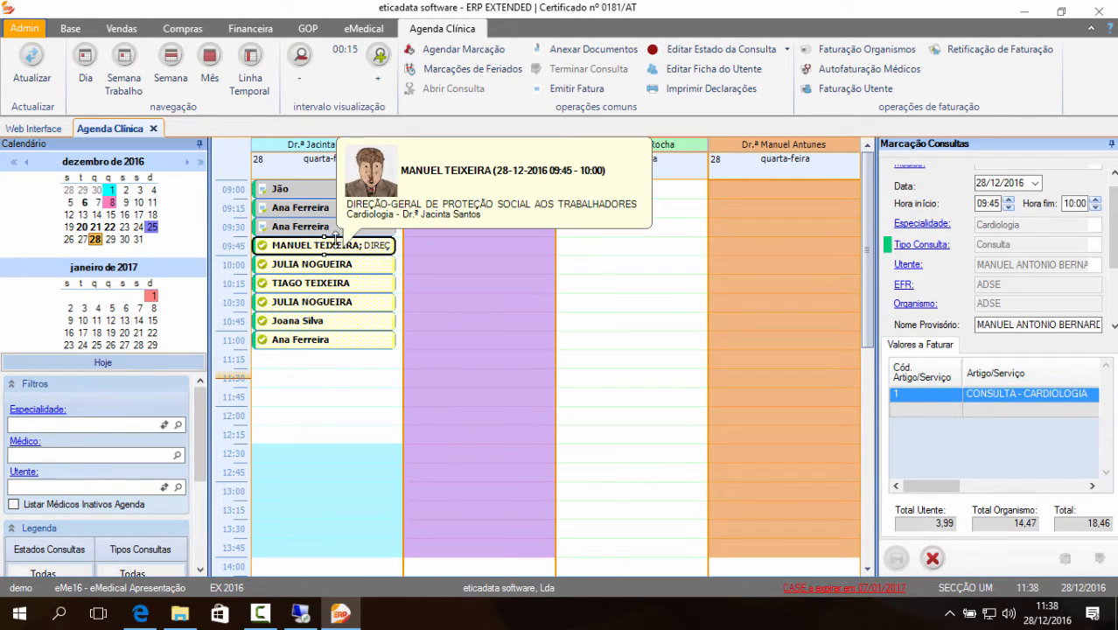
- Select the 09:45 appointment in the clinical agenda and open the patient's customer record from it
left_click(300, 399)
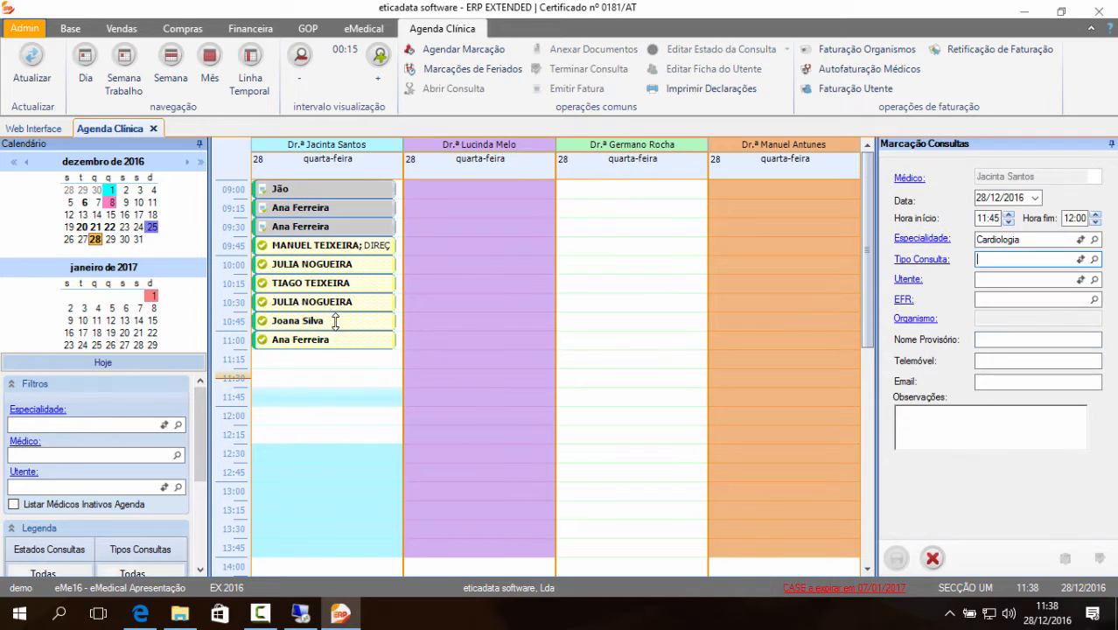
left_click(324, 245)
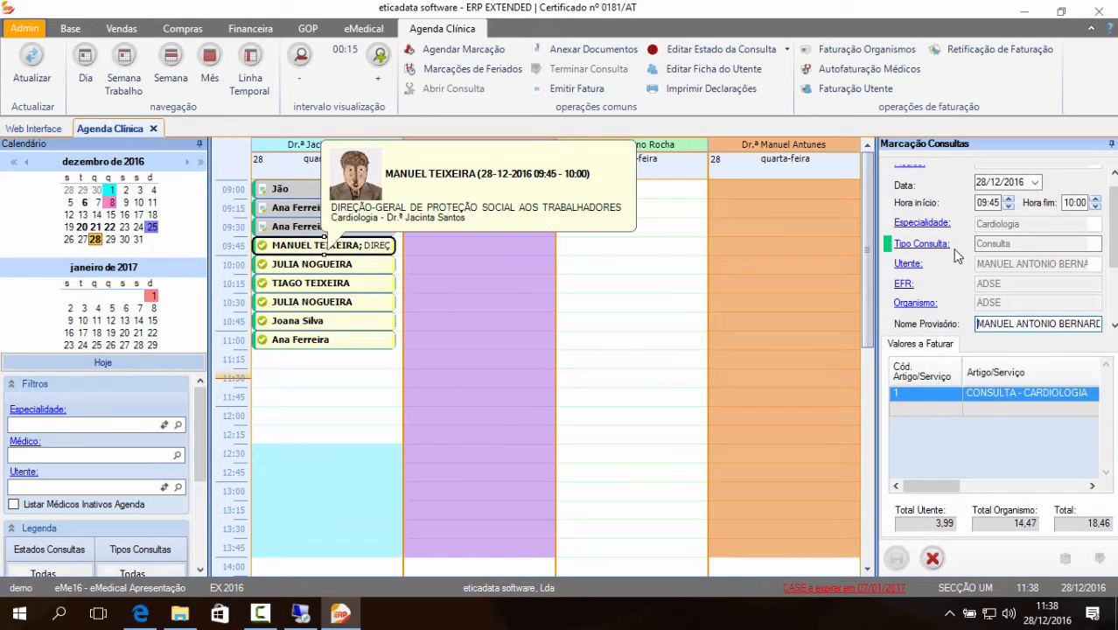
left_click(909, 264)
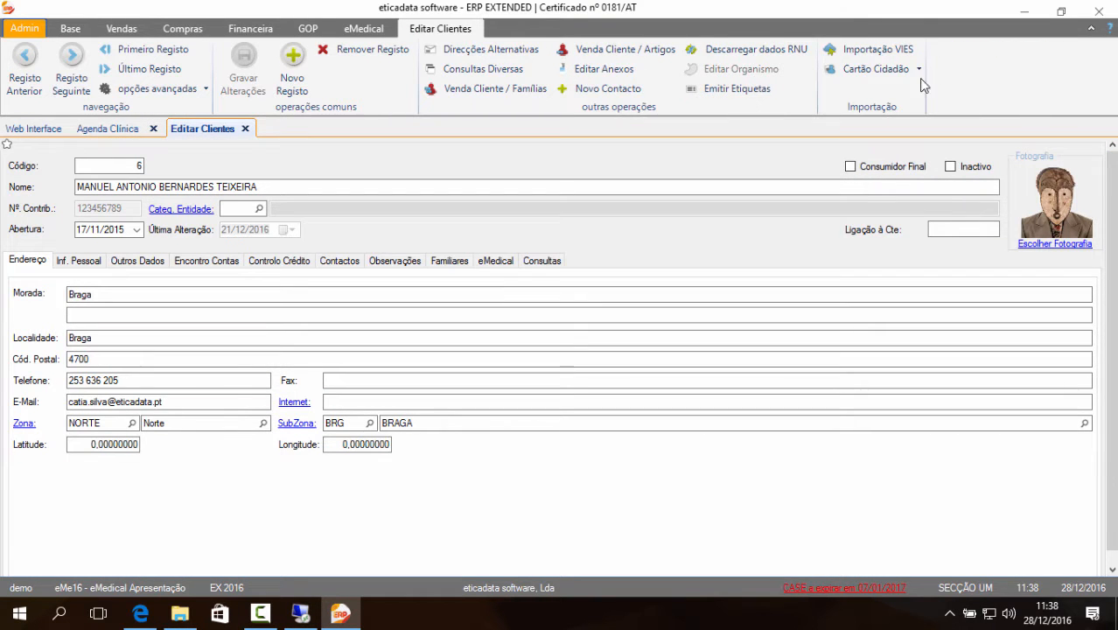
- Start issuing labels from the patient's record and preview the patient label with the Patient.eti configuration
left_click(726, 97)
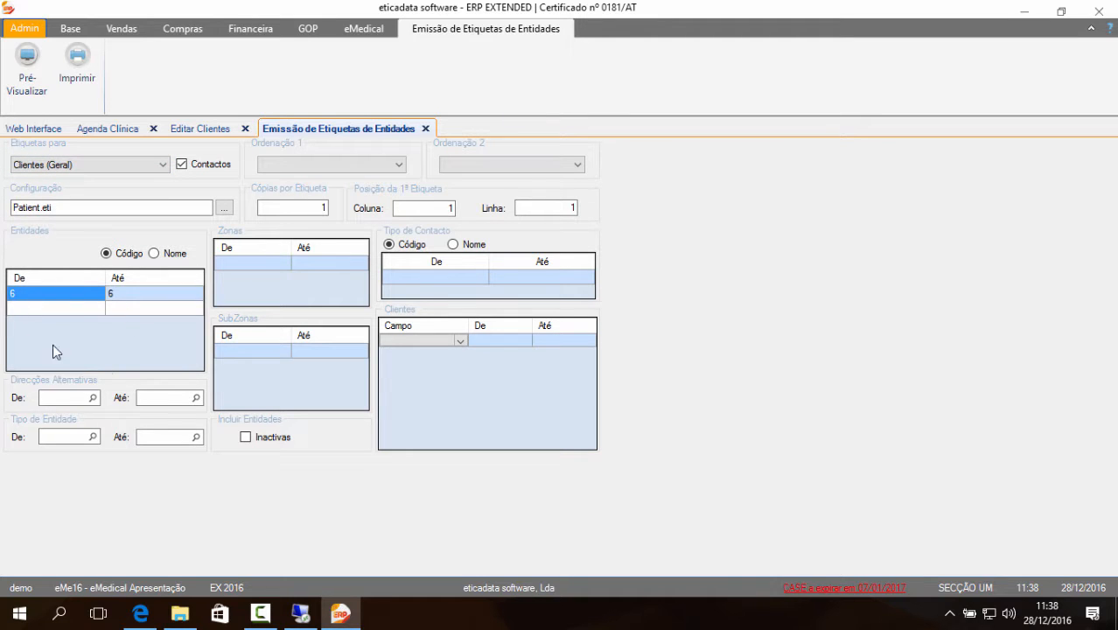
left_click(205, 129)
left_click(303, 129)
left_click(29, 82)
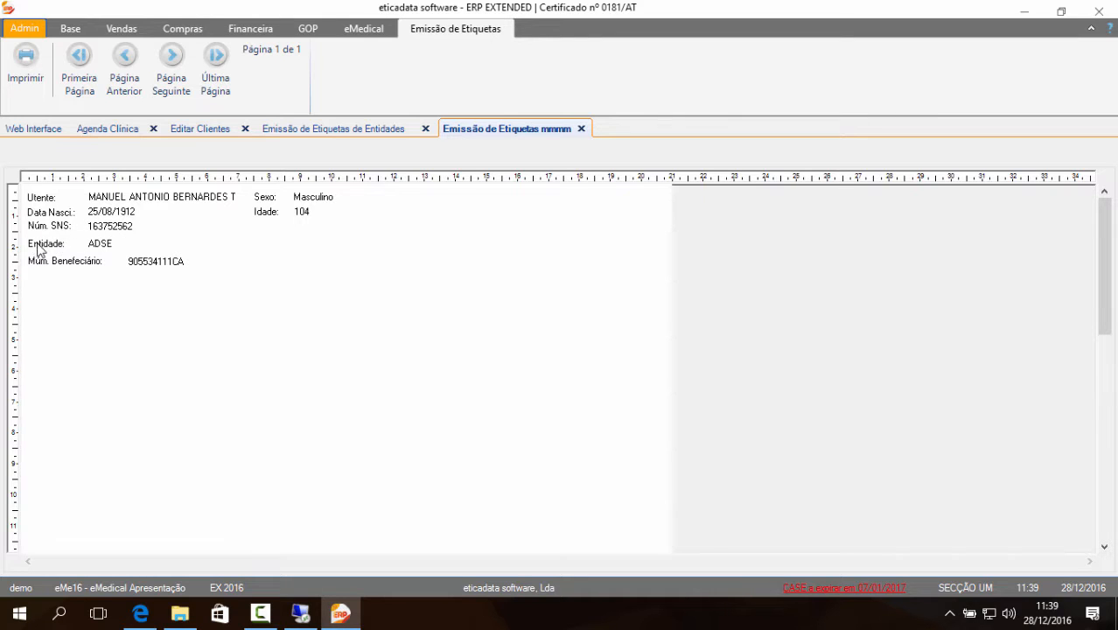
- Check the SNS number, beneficiary number and default financial entity in the patient's eMedical information, then return to the label preview
left_click(180, 131)
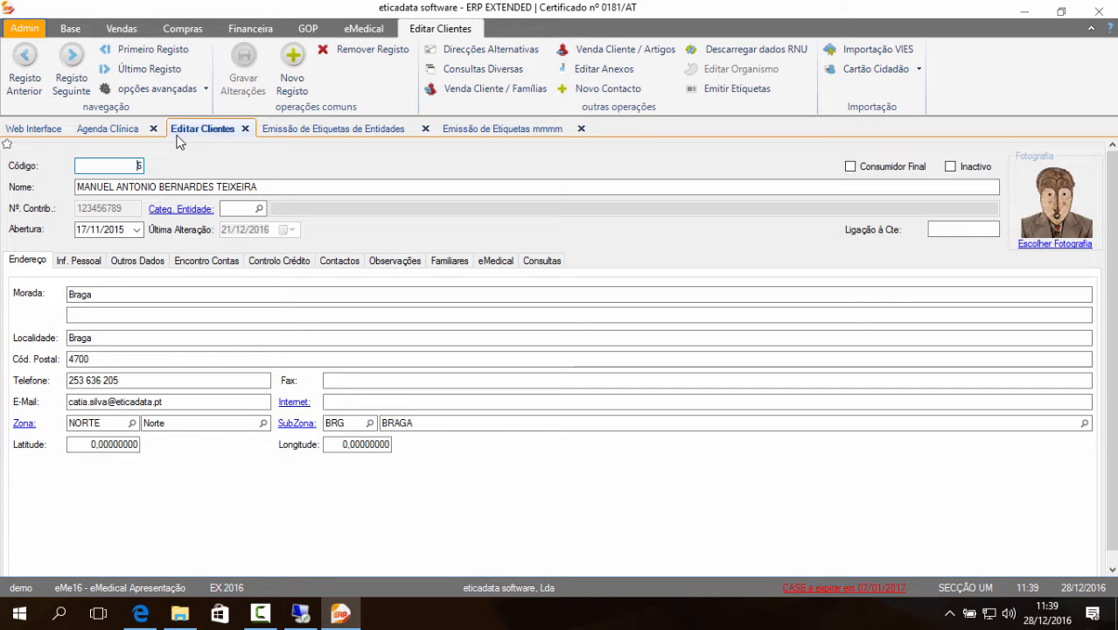
left_click(492, 261)
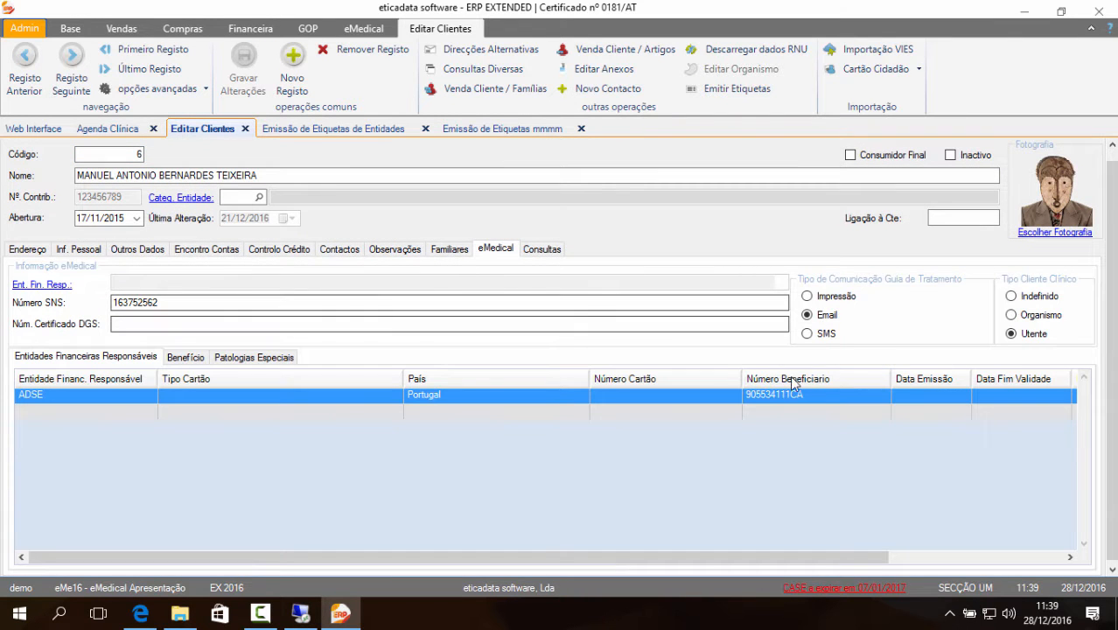
left_click_drag(663, 556, 866, 556)
left_click(1015, 395)
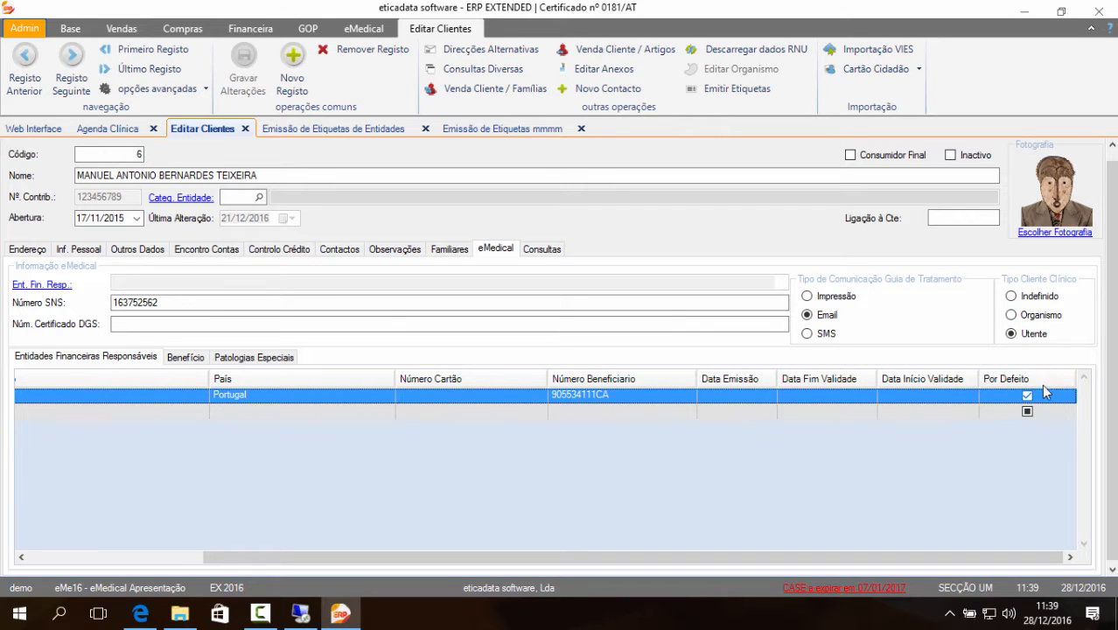
left_click(525, 131)
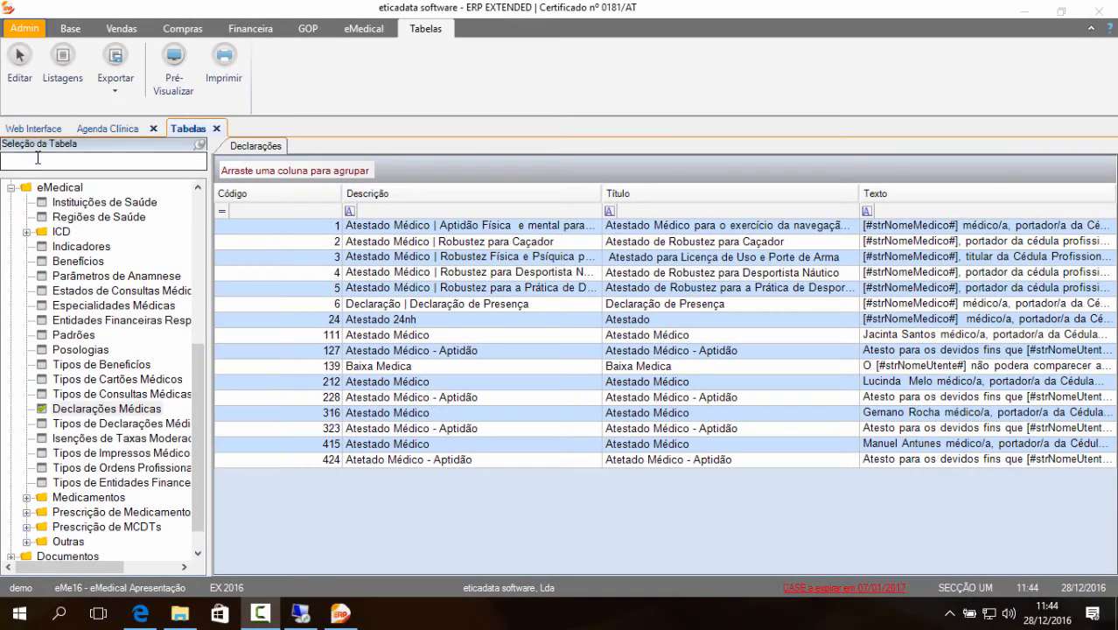
- Search the tables for "Dec", show Declarações Médicas and open declaration 1 for editing
left_click(12, 157)
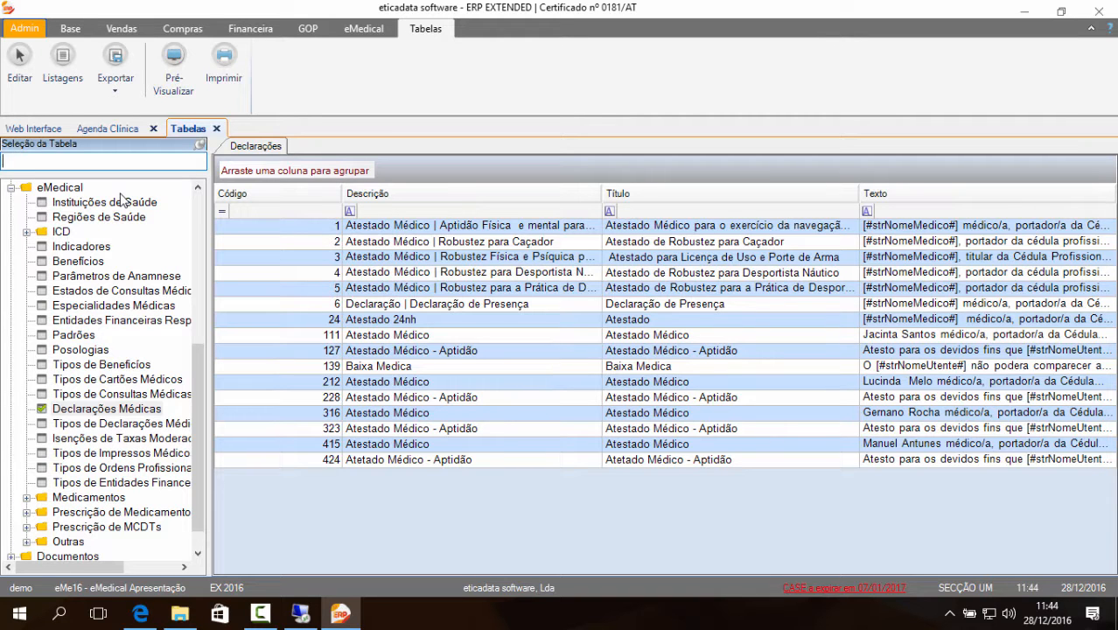
type("De")
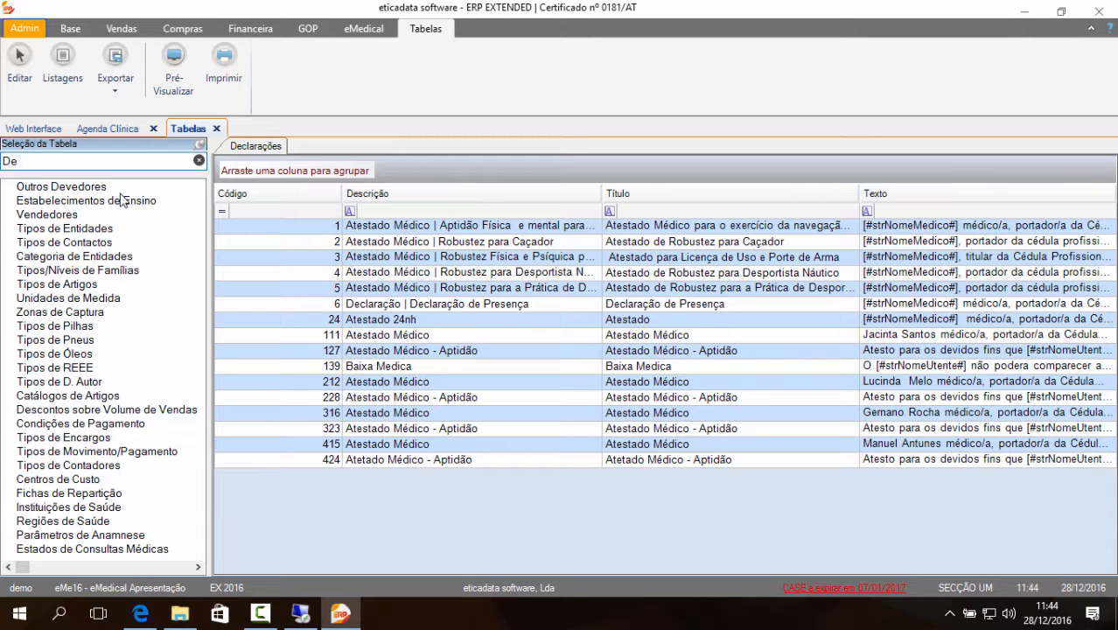
type("c")
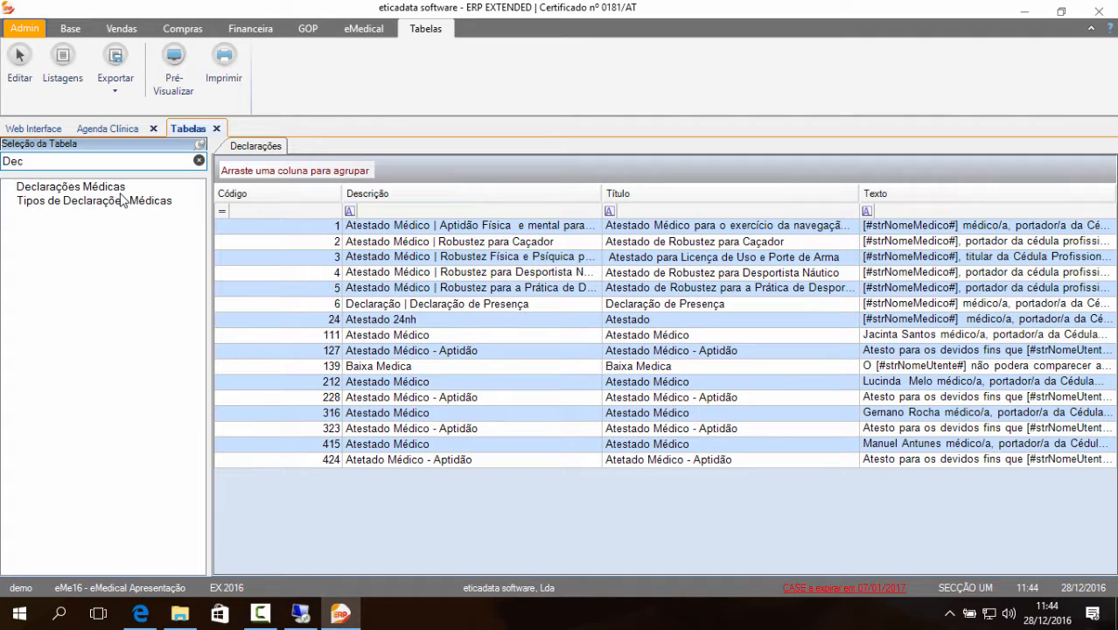
left_click(81, 192)
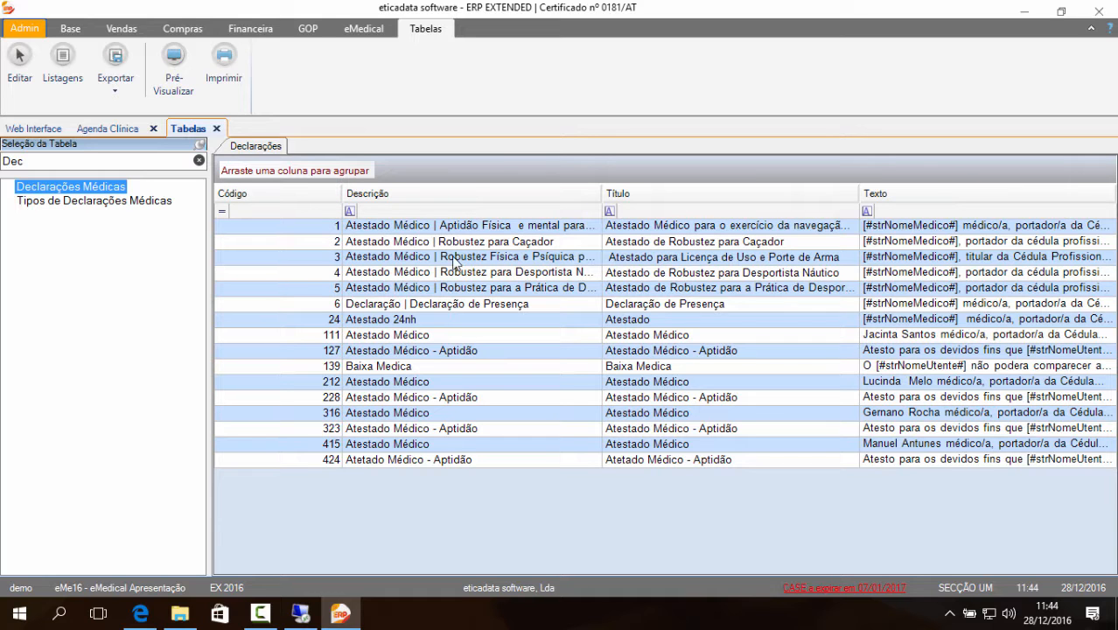
left_click(462, 227)
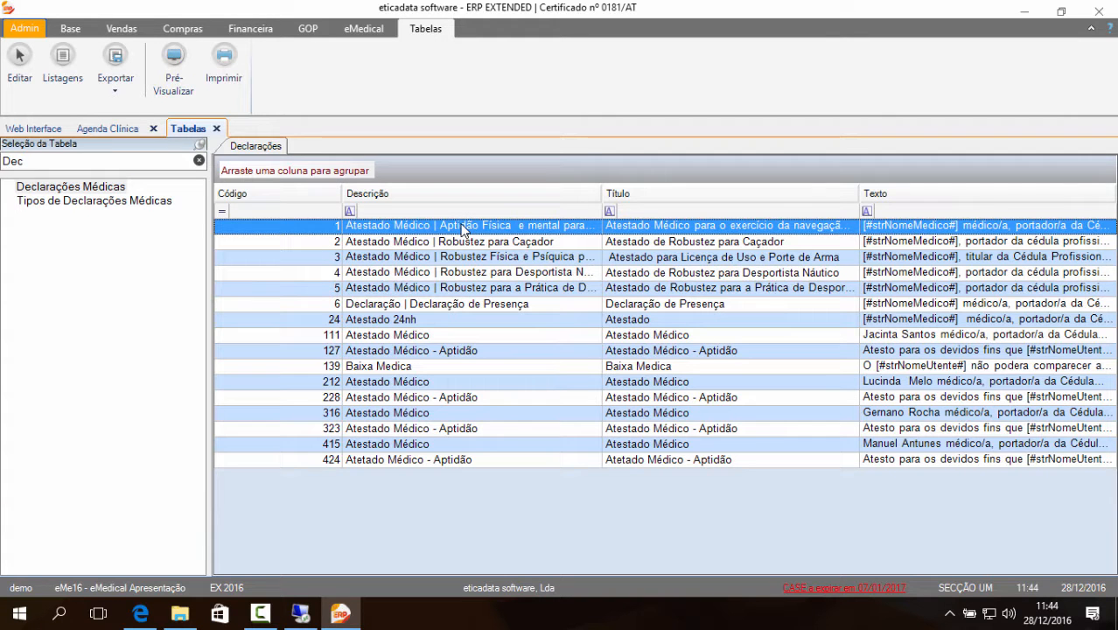
double_click(463, 228)
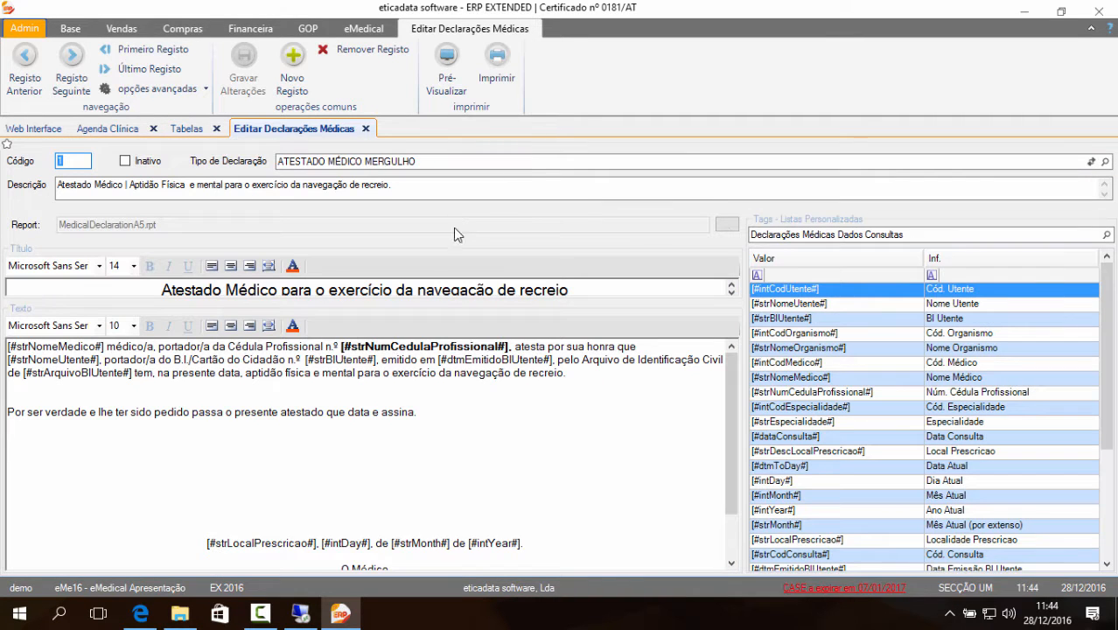
- Examine the description and title of the recreational navigation medical certificate
left_click(422, 428)
scroll(457, 482, "down", 1)
scroll(392, 470, "up", 1)
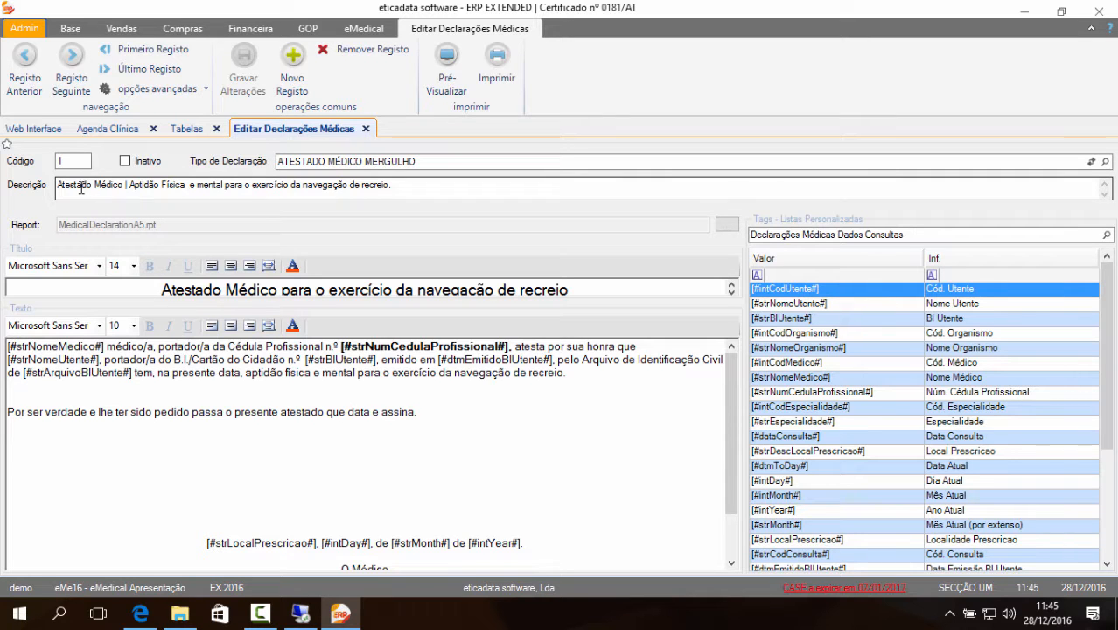
left_click_drag(128, 187, 415, 192)
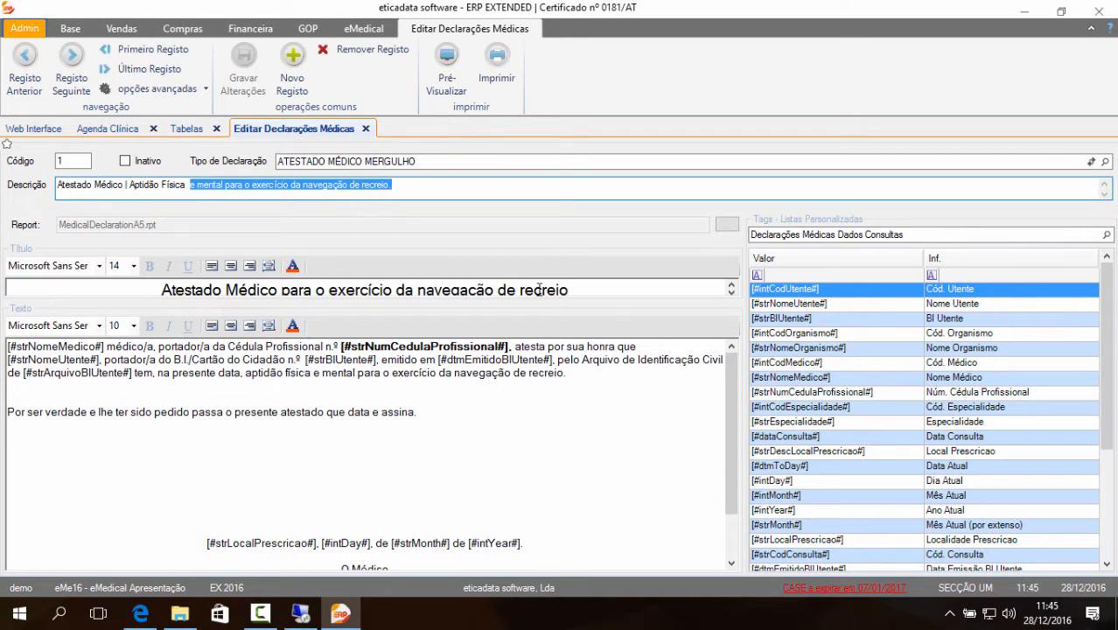
left_click(581, 292)
left_click_drag(577, 291, 180, 252)
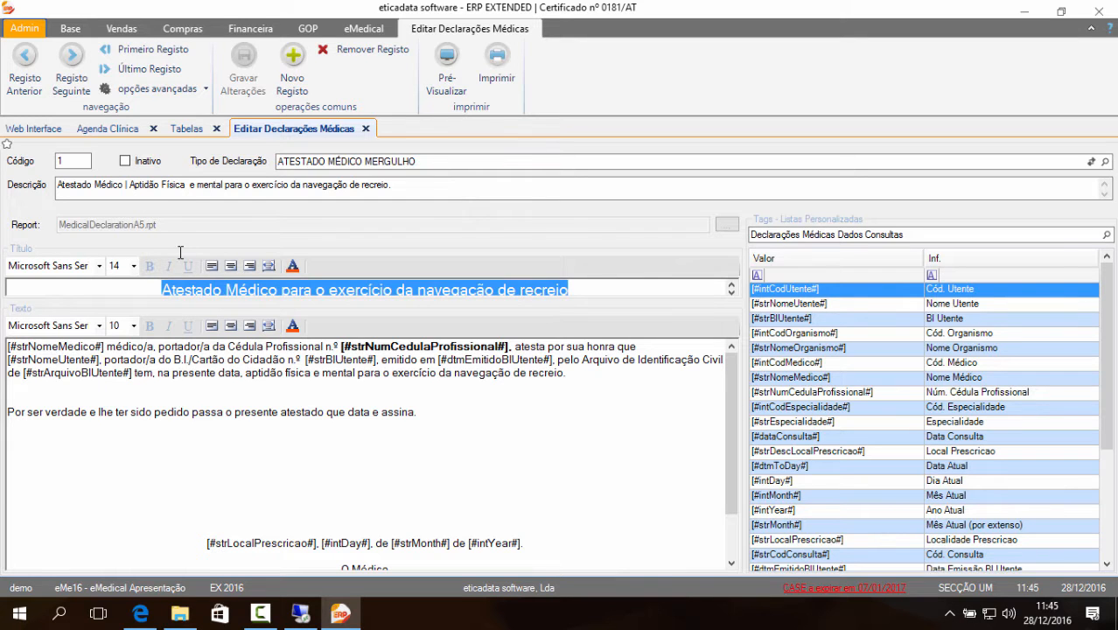
- Examine the certificate's body text and its tags for the doctor's name and professional licence number
left_click(501, 443)
scroll(532, 475, "down", 2)
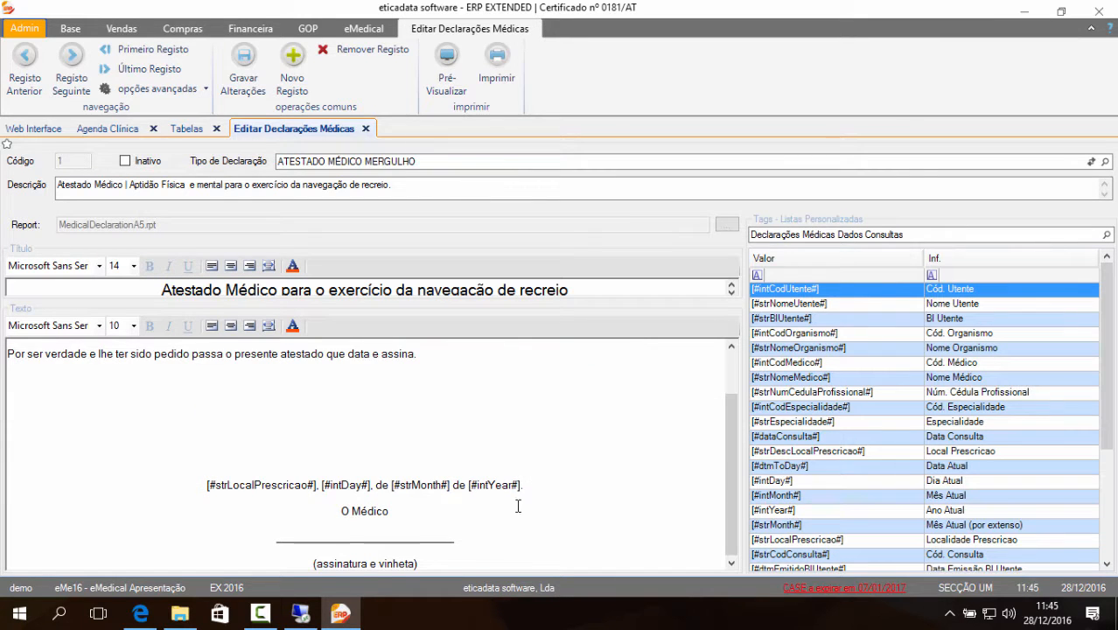
left_click_drag(467, 563, 2, 345)
left_click(101, 382)
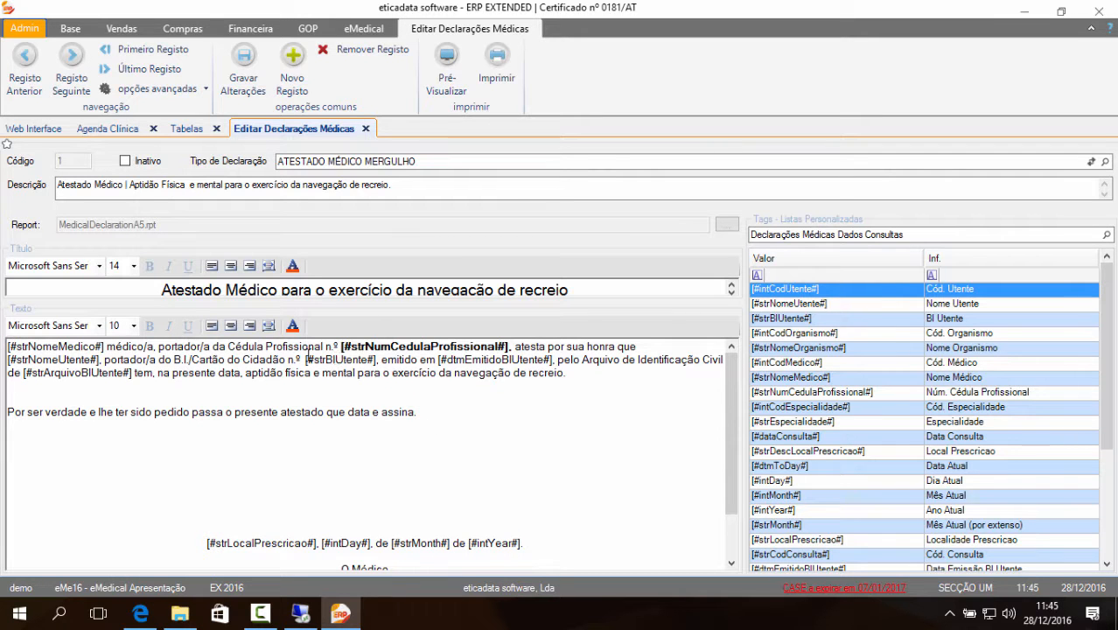
left_click_drag(107, 346, 18, 347)
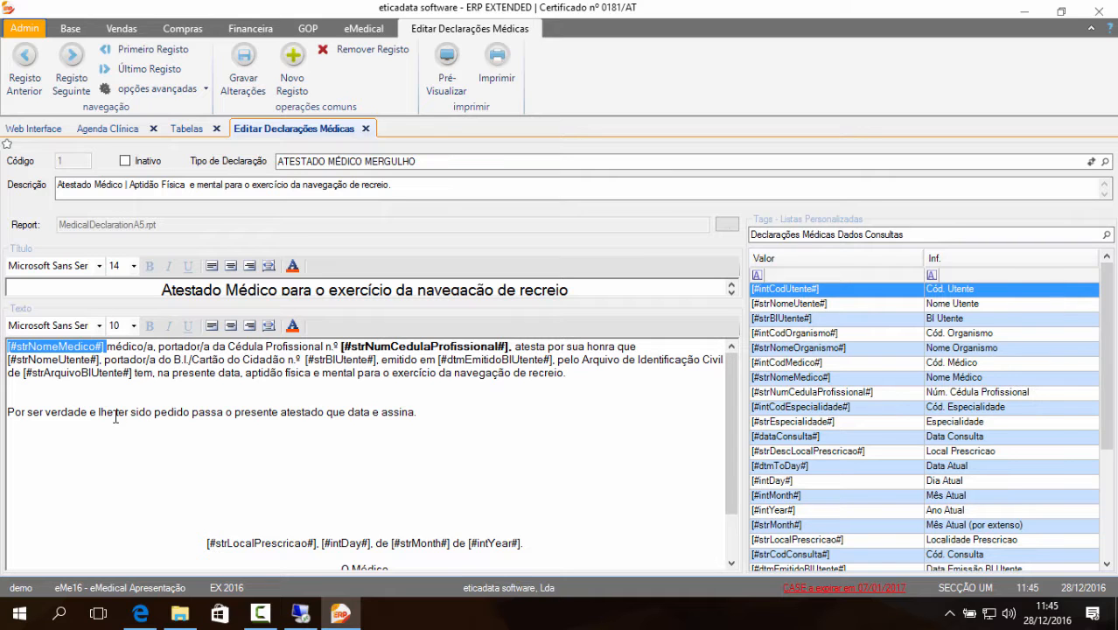
left_click(94, 435)
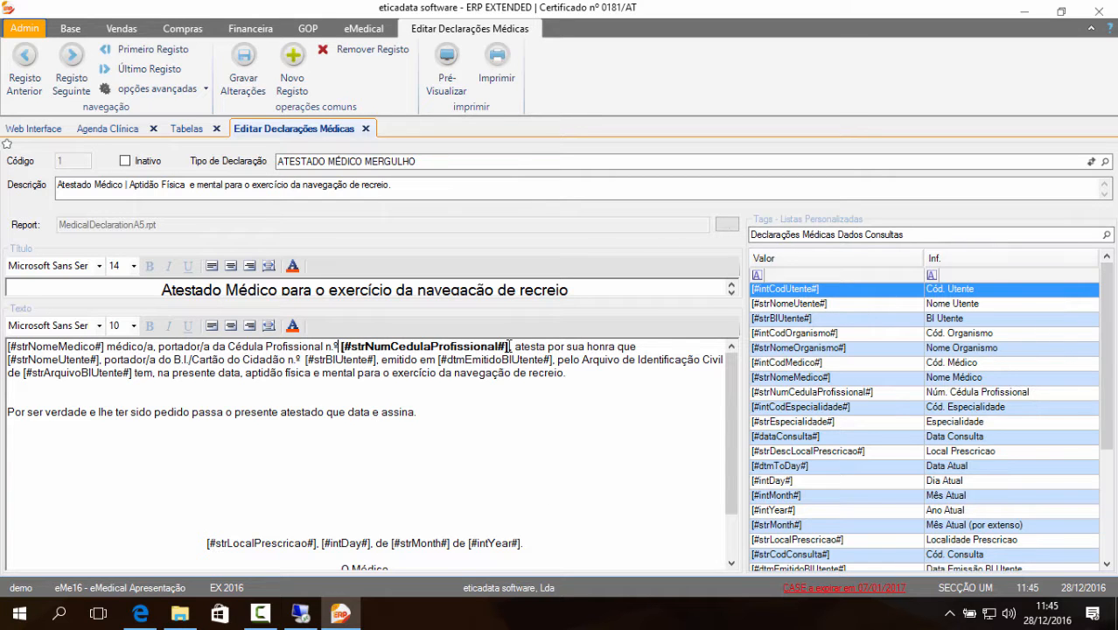
left_click_drag(512, 345, 344, 353)
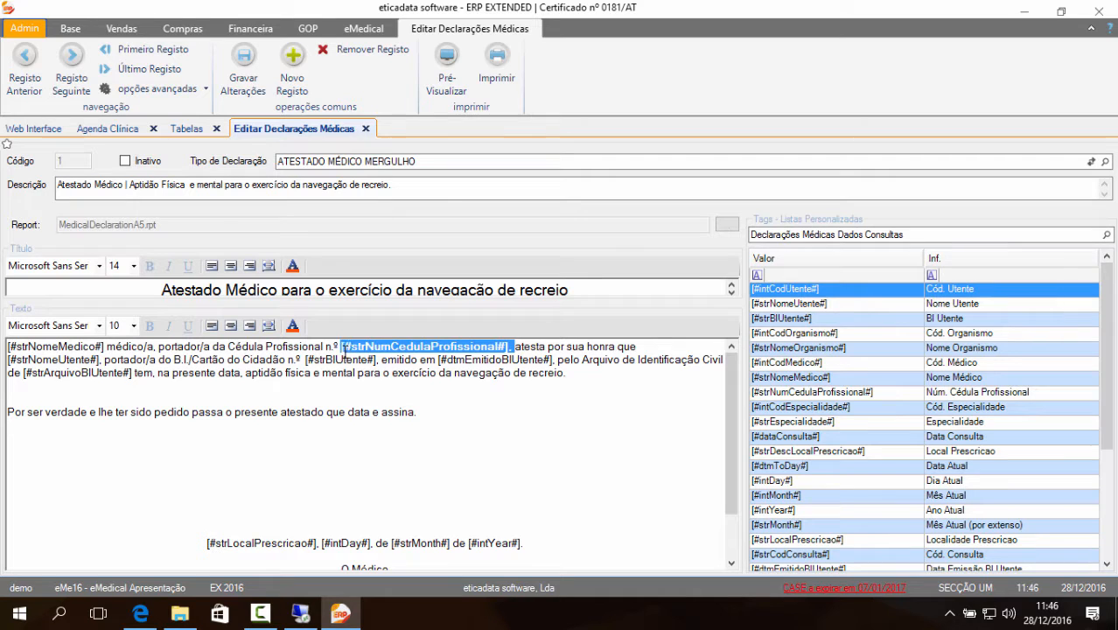
left_click(468, 404)
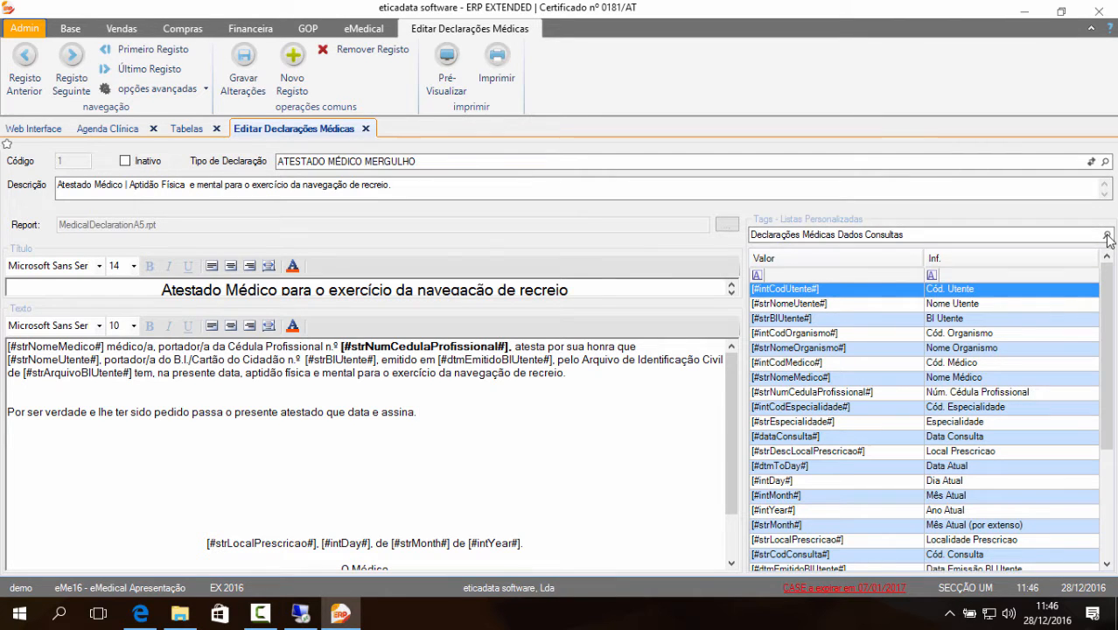
- View the available custom tag lists and locate the Declarações Médicas Dados Consultas query in the eMedical group of queries
left_click(1108, 238)
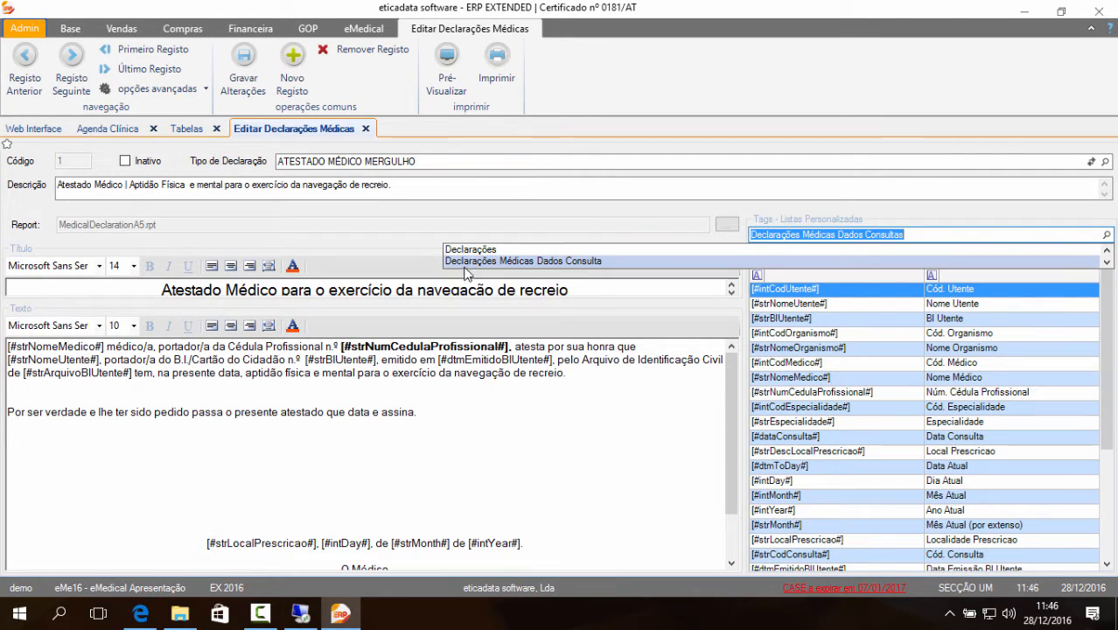
left_click(70, 28)
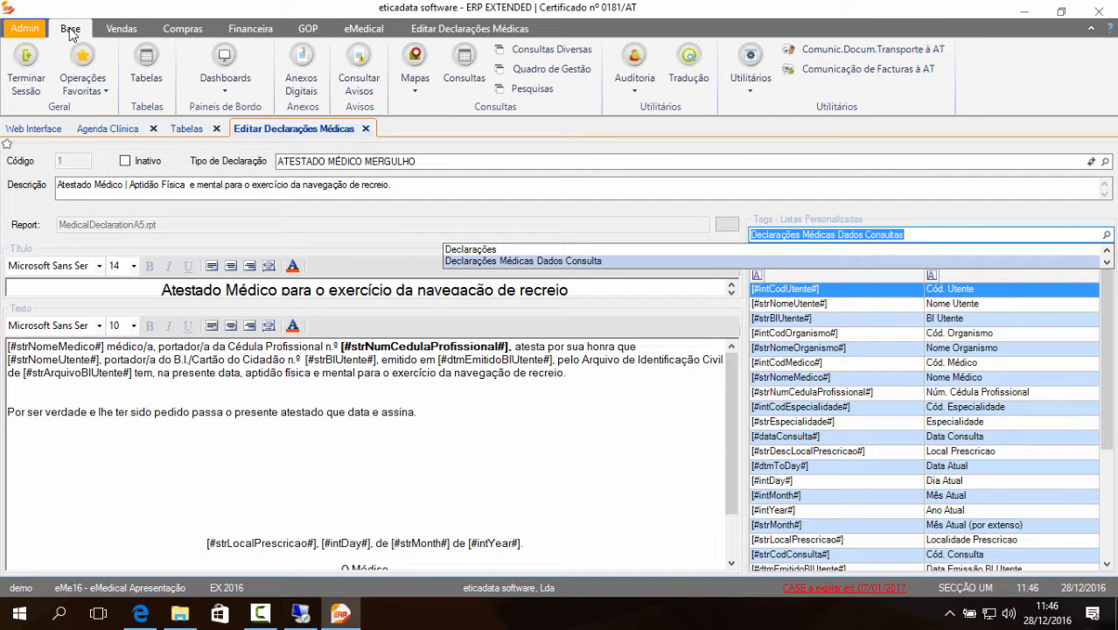
left_click(464, 78)
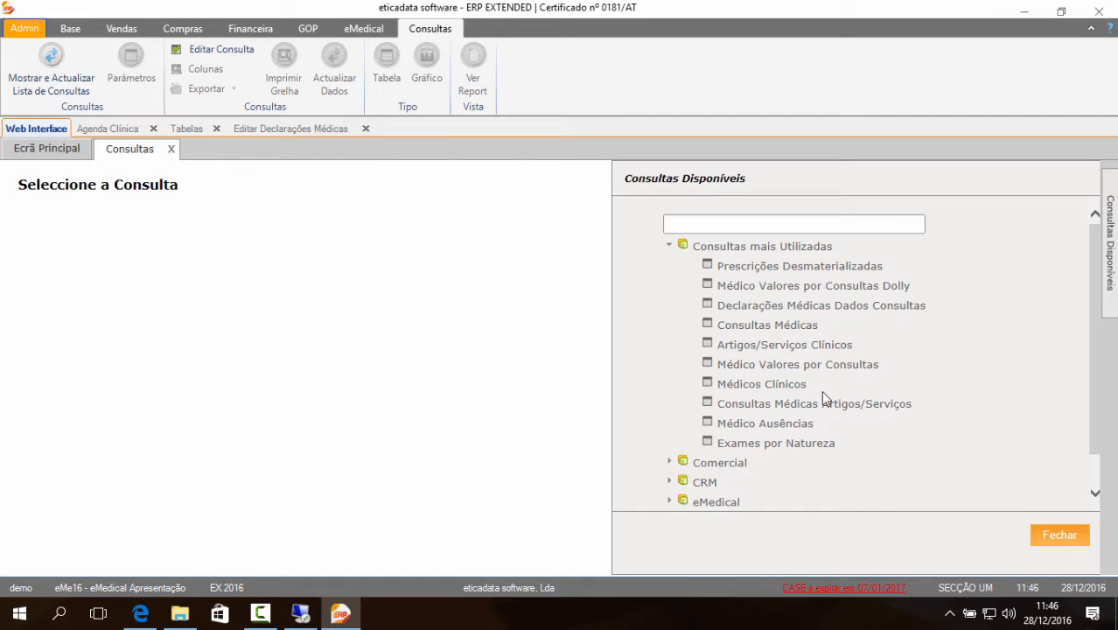
left_click(726, 503)
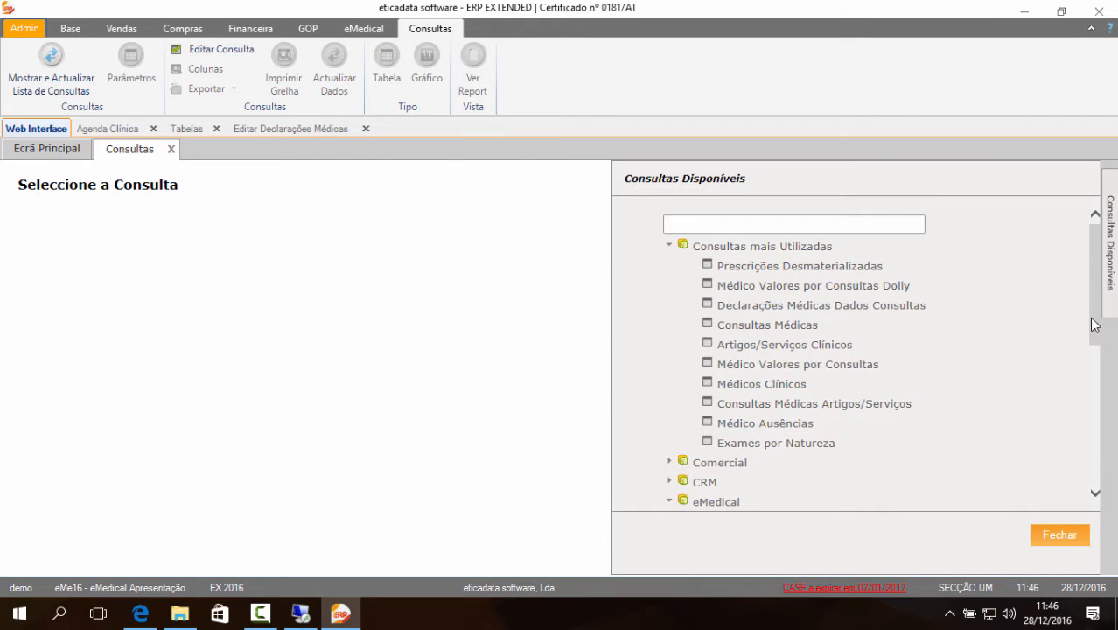
left_click_drag(1092, 319, 1059, 430)
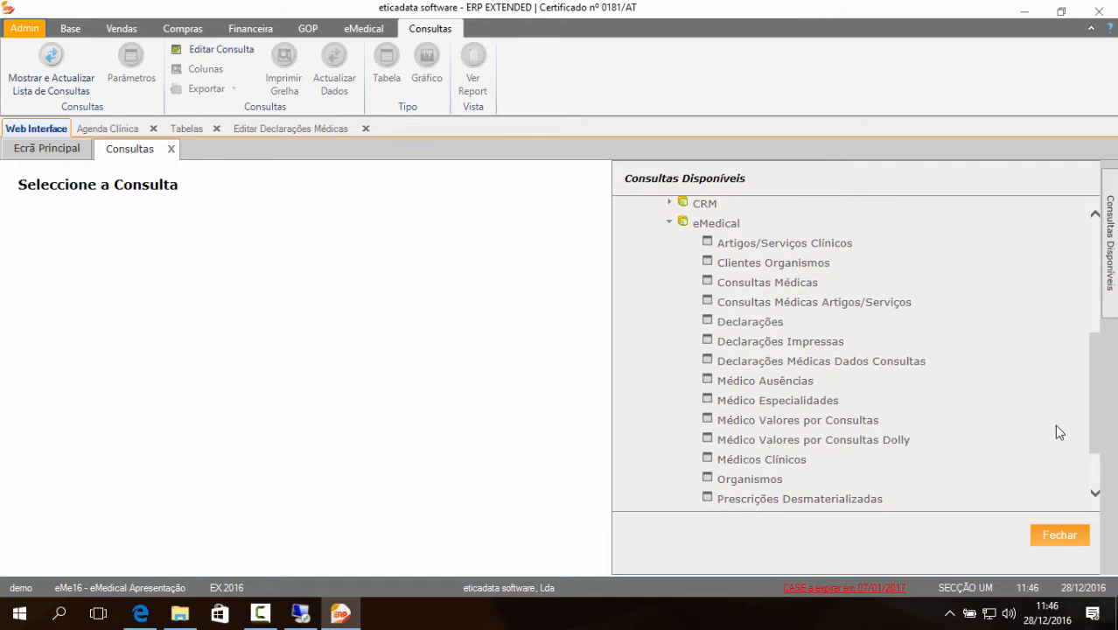
left_click(826, 363)
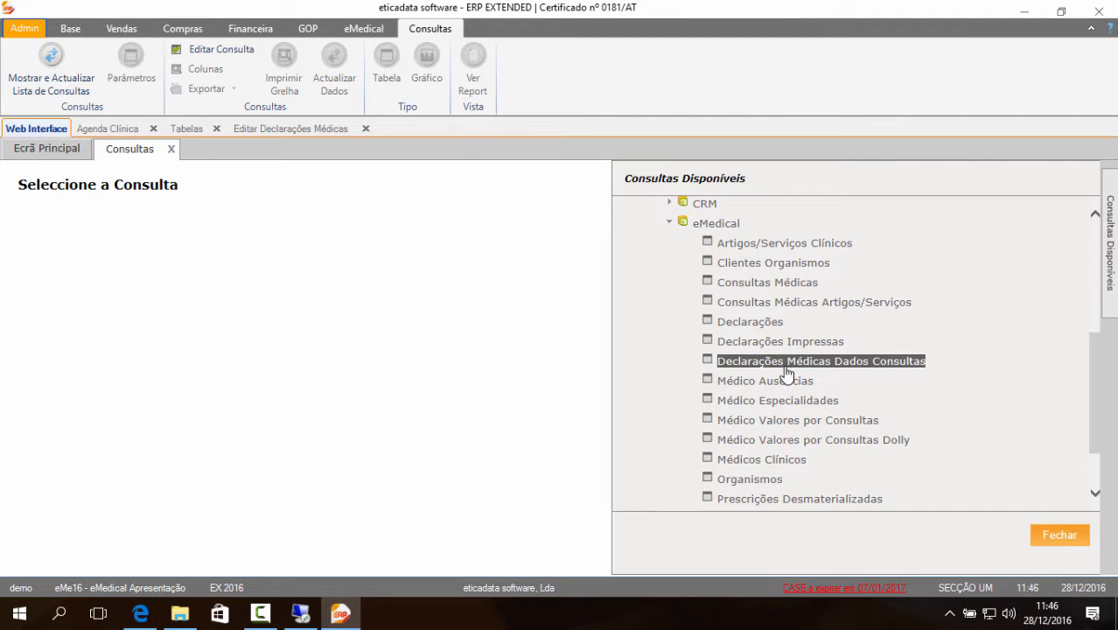
- Open the Declarações Médicas Dados Consultas query in the query editor and show its SQL
double_click(873, 366)
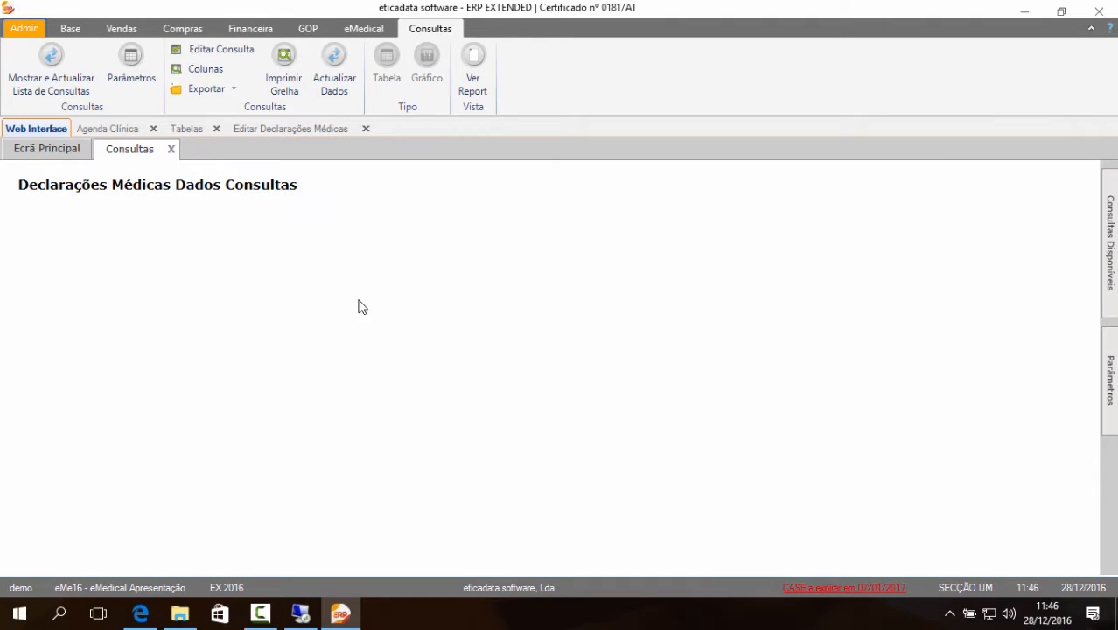
left_click(224, 53)
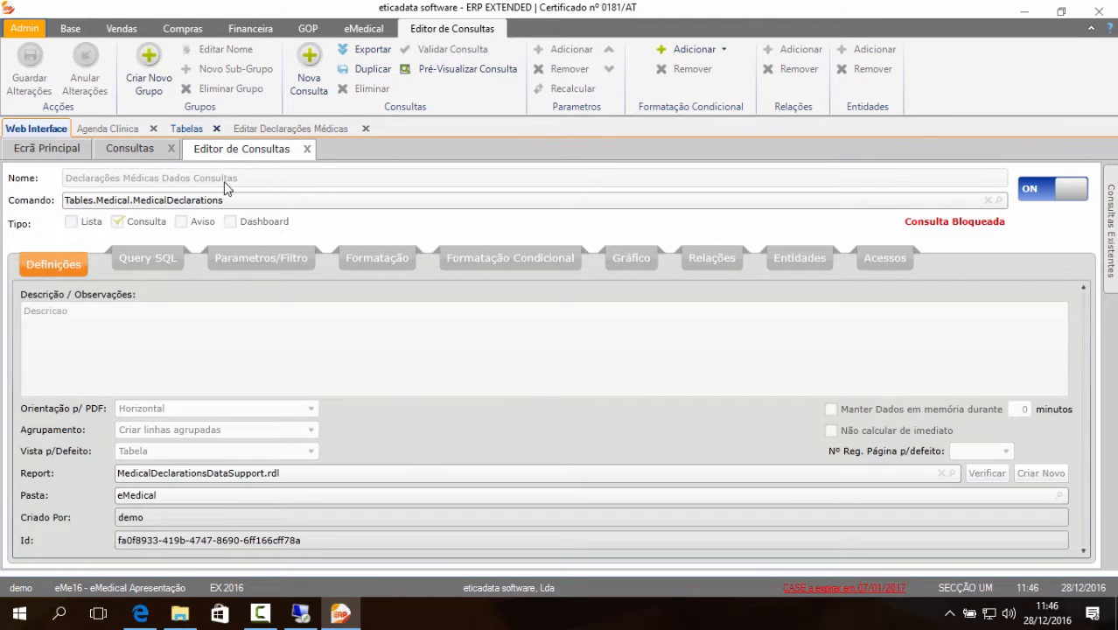
left_click(159, 263)
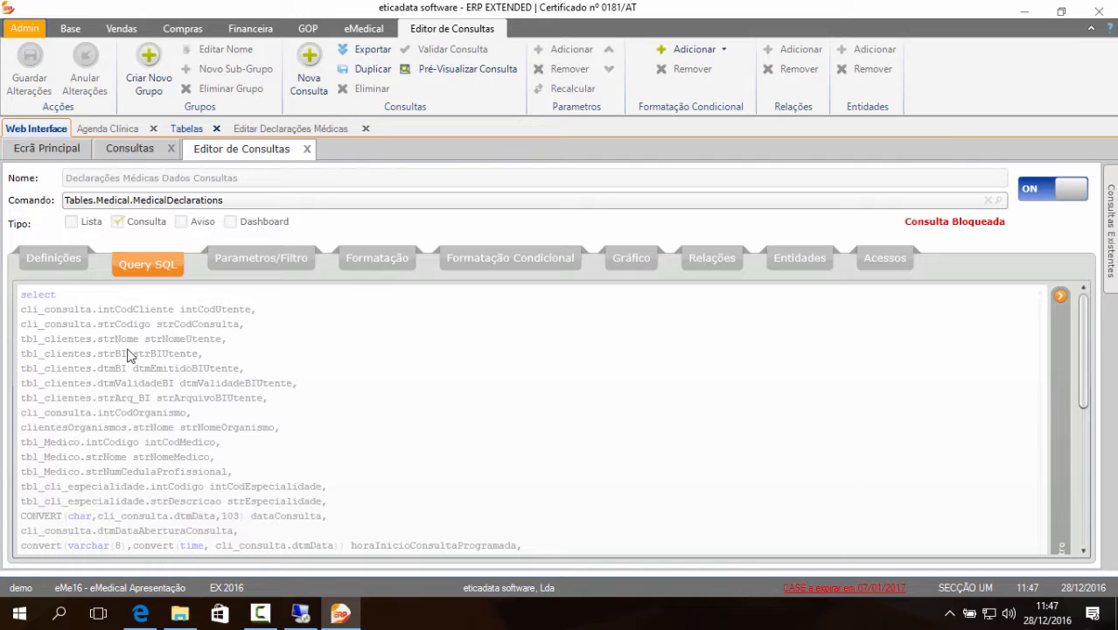
- Examine the query's selected fields, table joins and filter conditions from beginning to end
scroll(1090, 328, "down", 3)
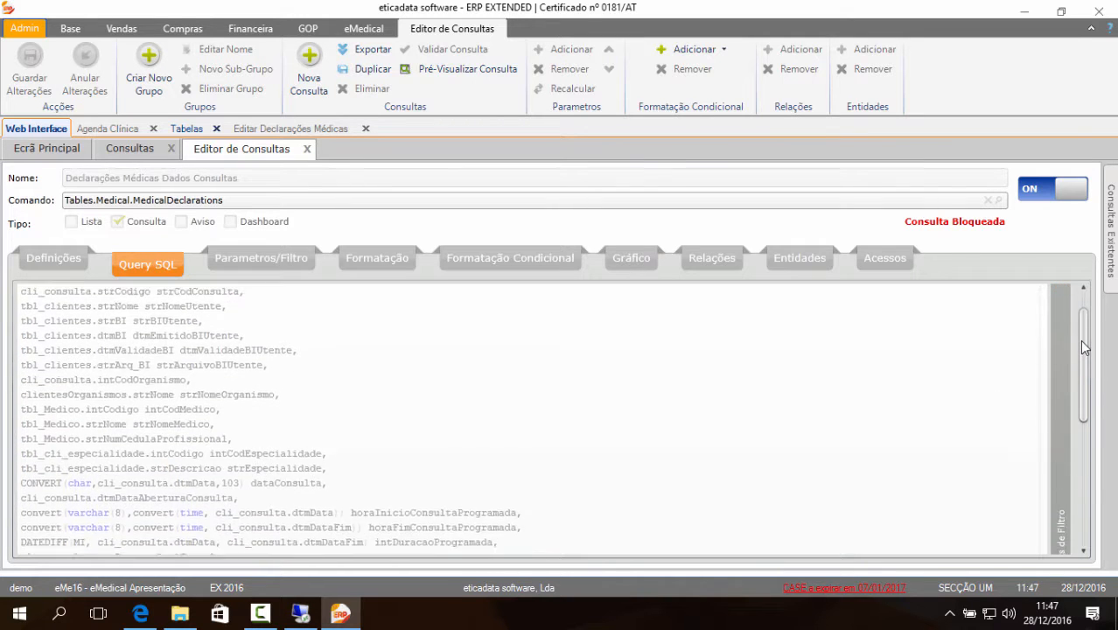
scroll(1046, 411, "down", 4)
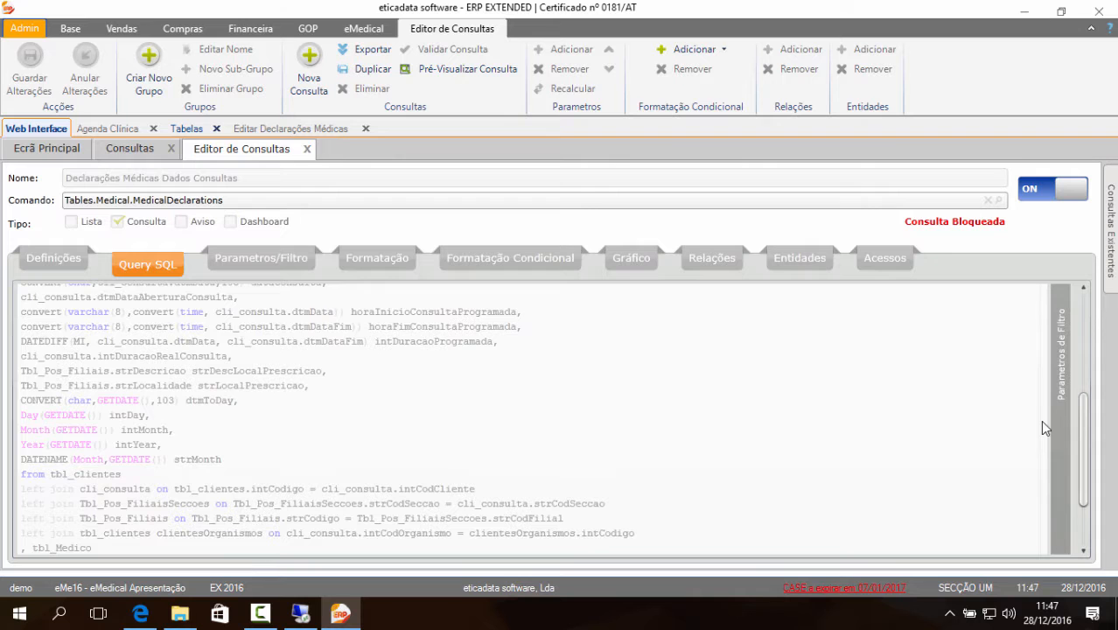
scroll(1041, 420, "up", 1)
scroll(1041, 429, "down", 1)
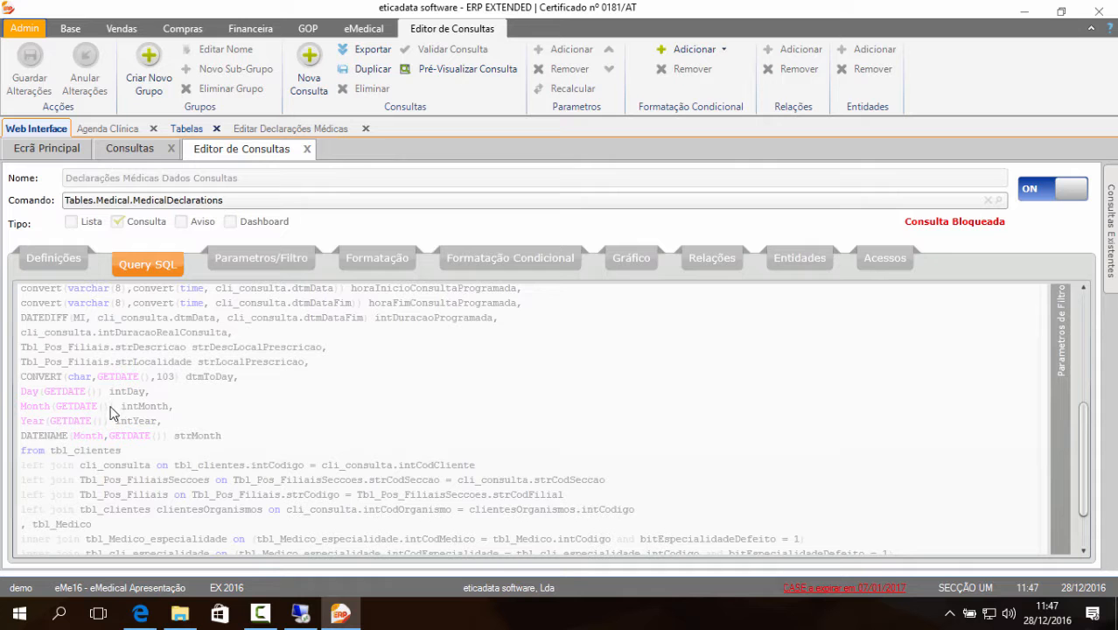
scroll(149, 448, "down", 2)
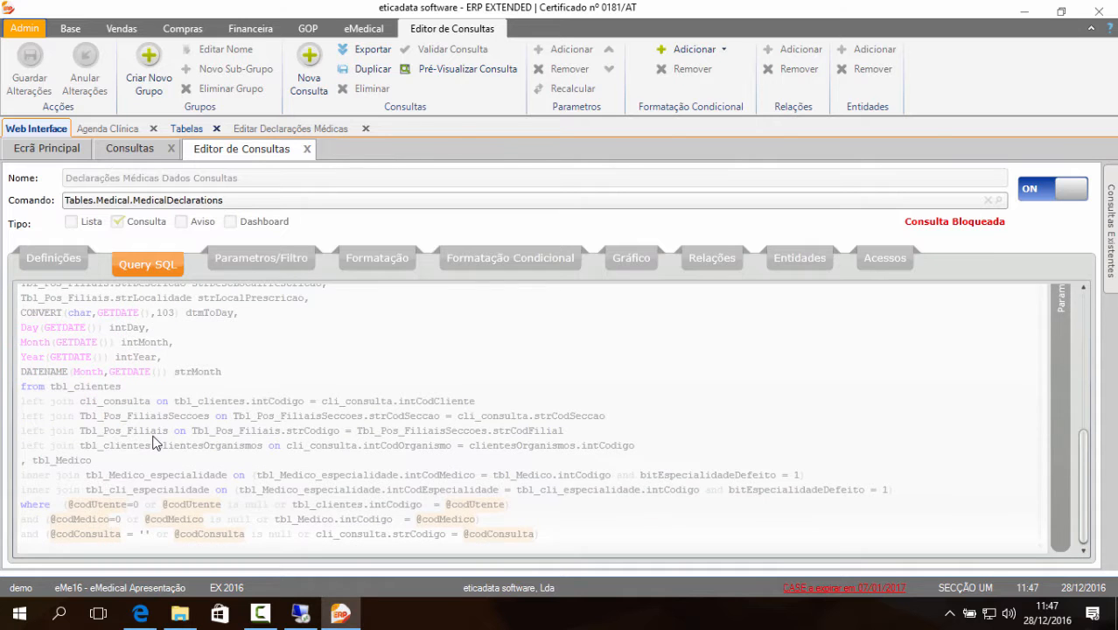
scroll(200, 462, "up", 6)
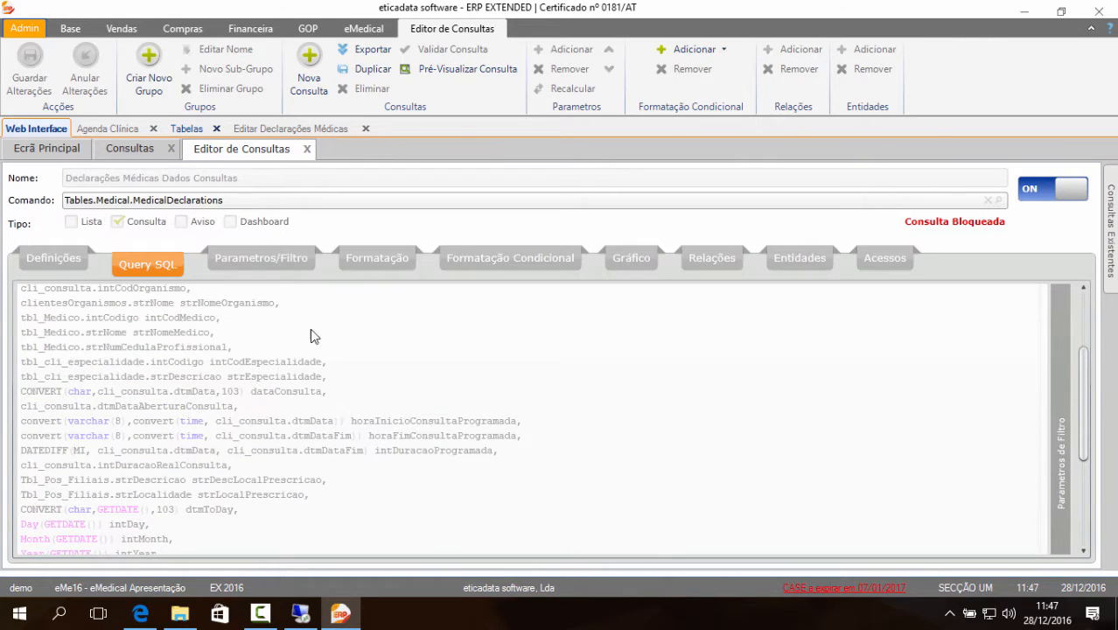
scroll(215, 455, "up", 4)
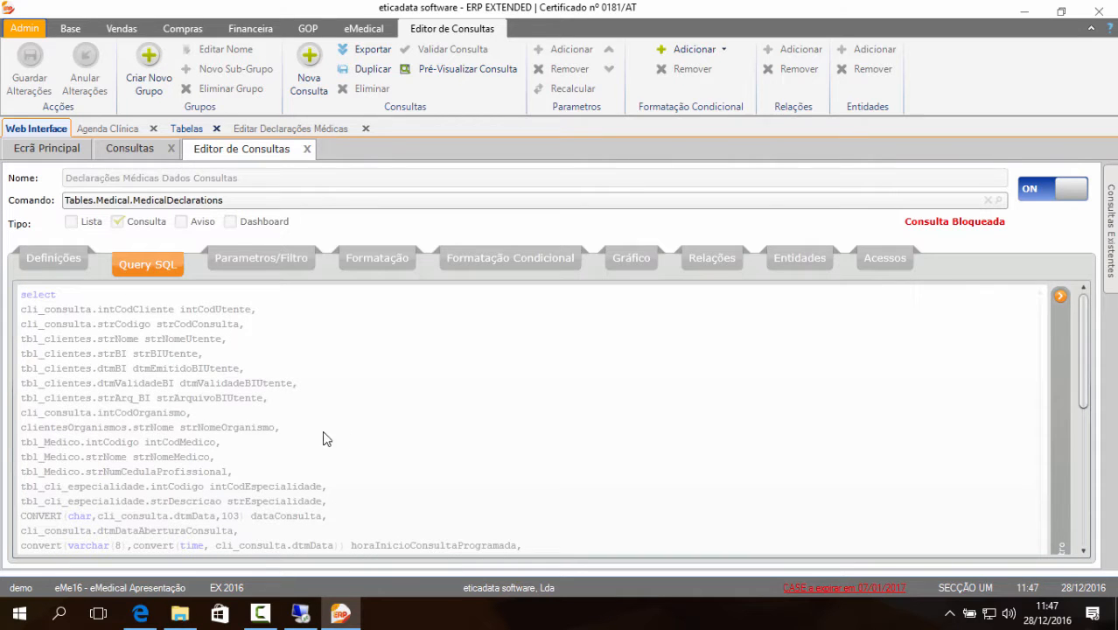
scroll(323, 438, "down", 15)
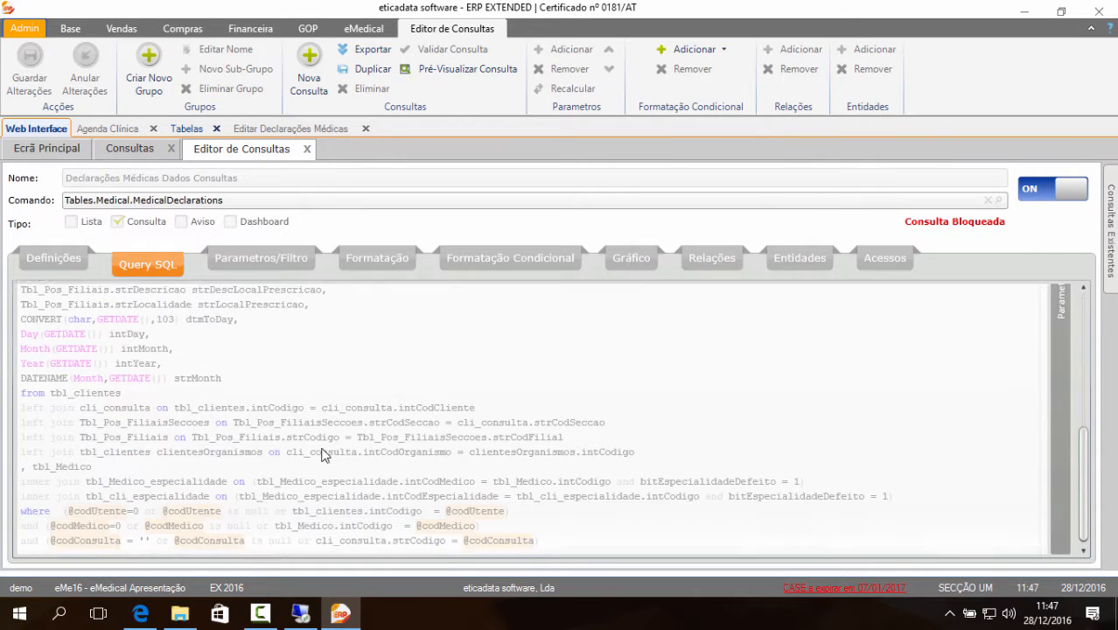
scroll(323, 455, "down", 1)
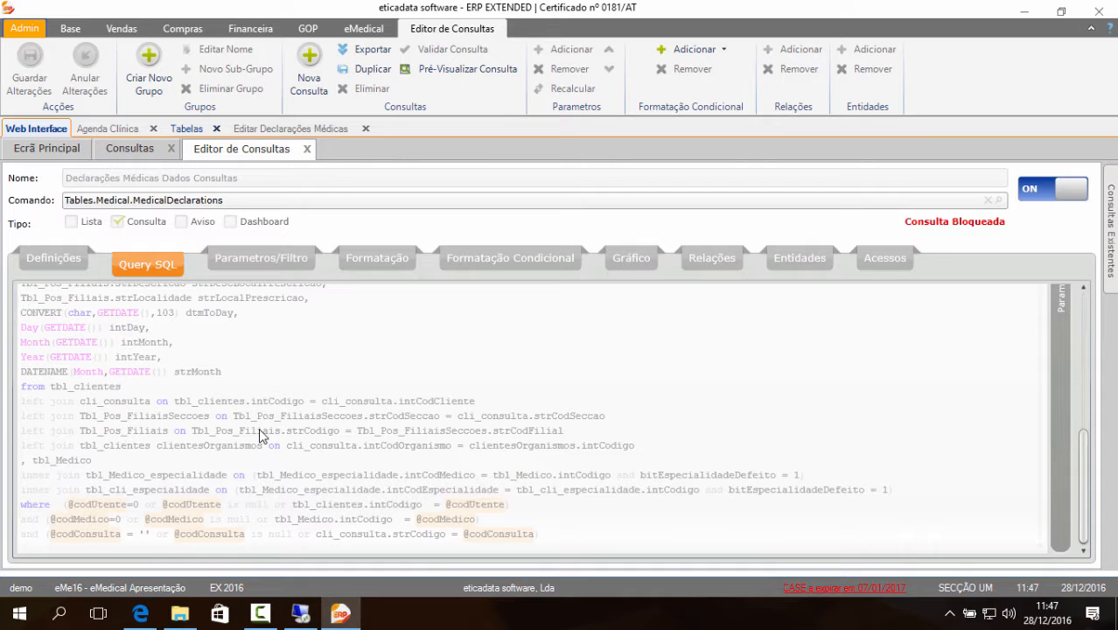
- Return to the medical declaration being edited and switch its custom tag list to Declarações
left_click(247, 131)
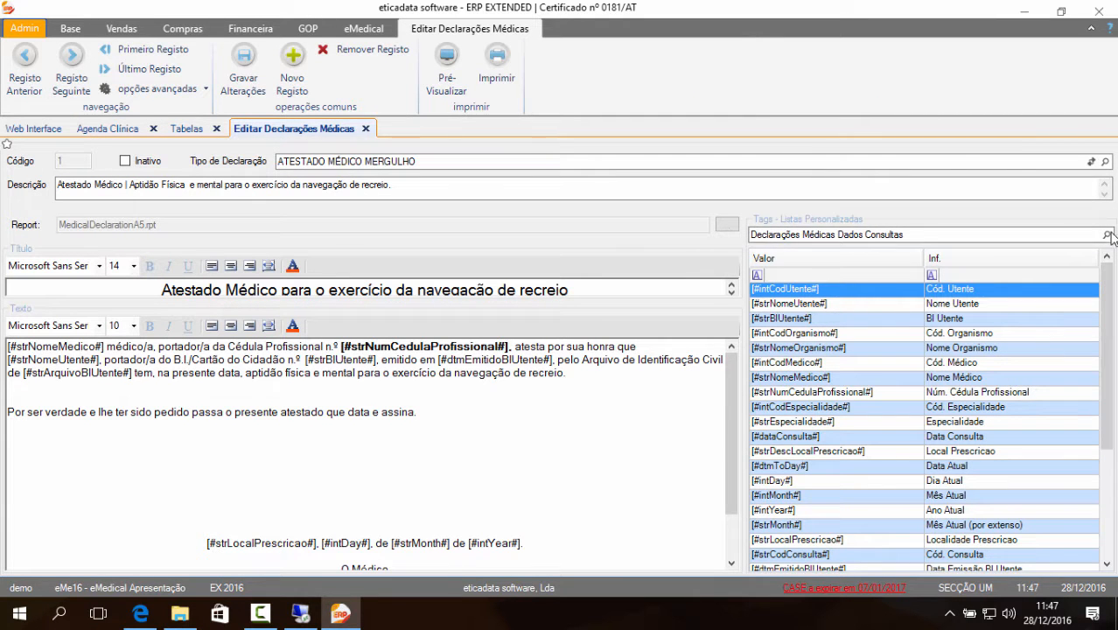
left_click(1108, 235)
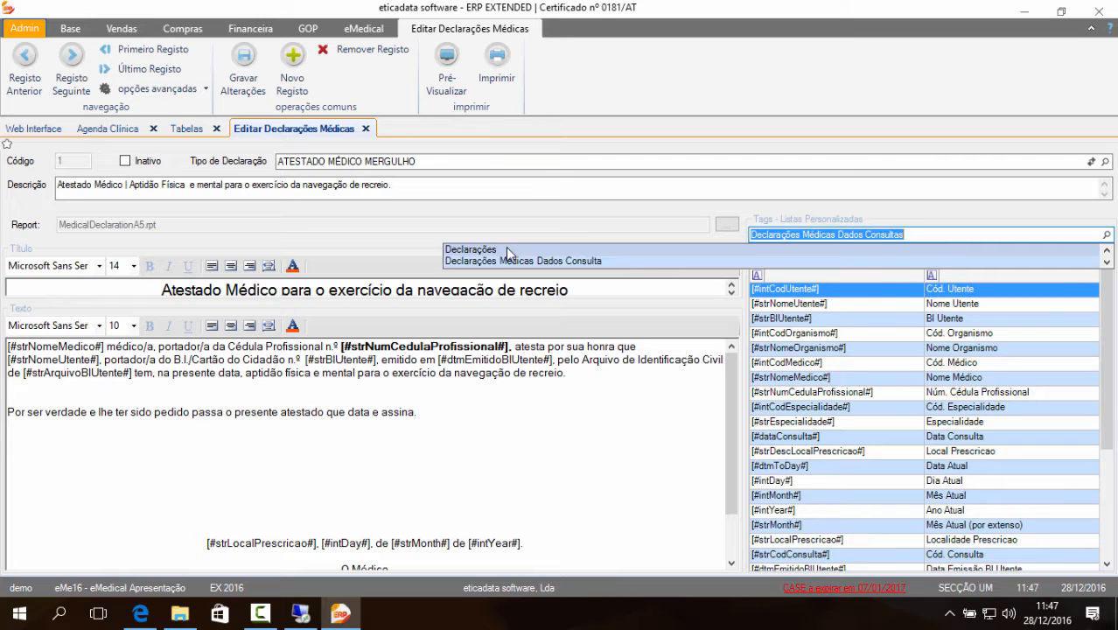
left_click(506, 250)
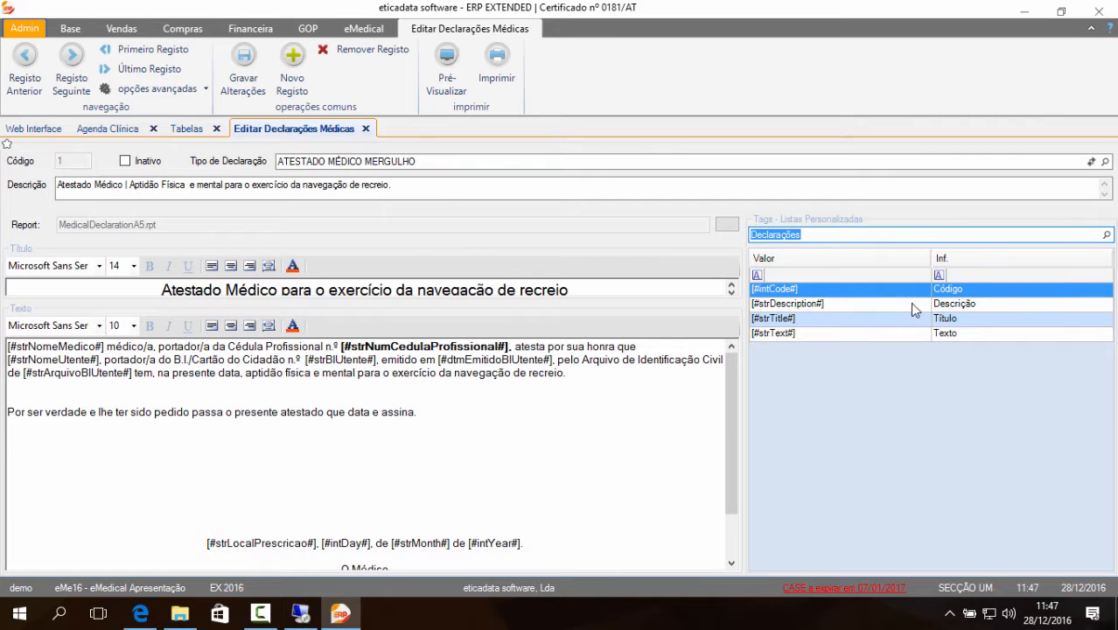
- Delete the opening paragraph of the certificate's body text, up to "navegação de recreio."
left_click(412, 387)
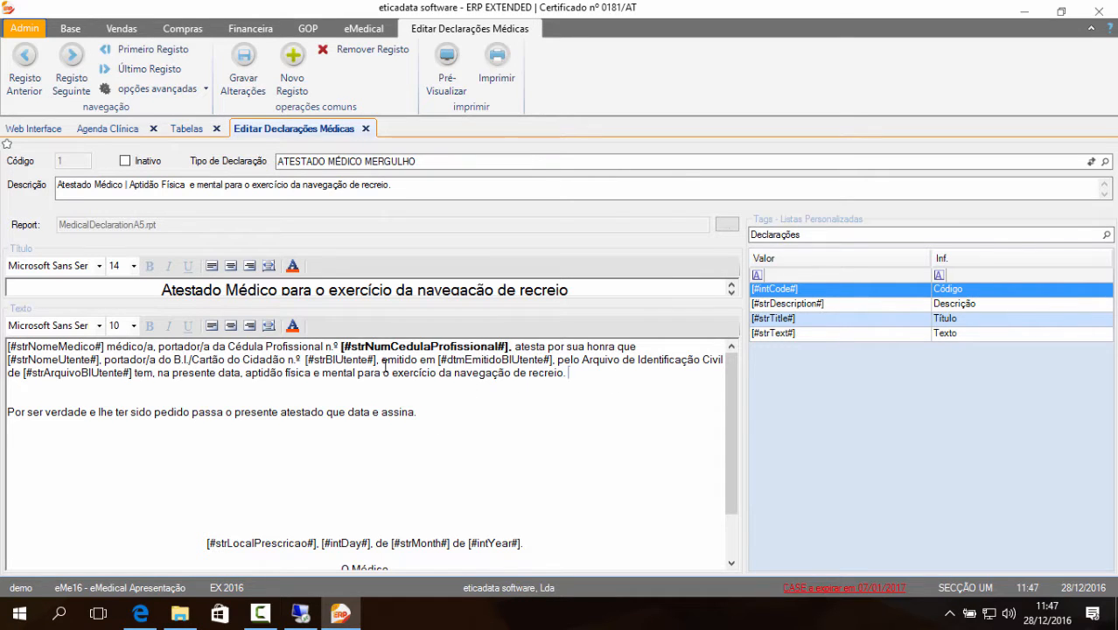
left_click(3, 341, "shift")
key("BackSpace")
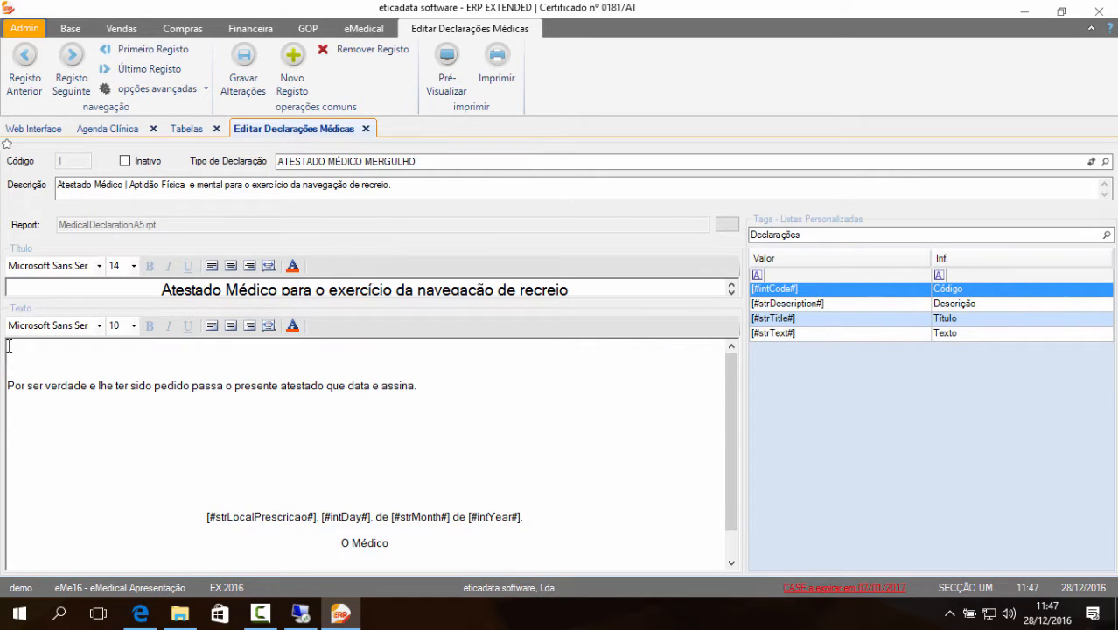
- Insert the [#intCode#] tag followed by "médico" as the first line of the body text, above the "Por ser verdade" sentence
double_click(958, 292)
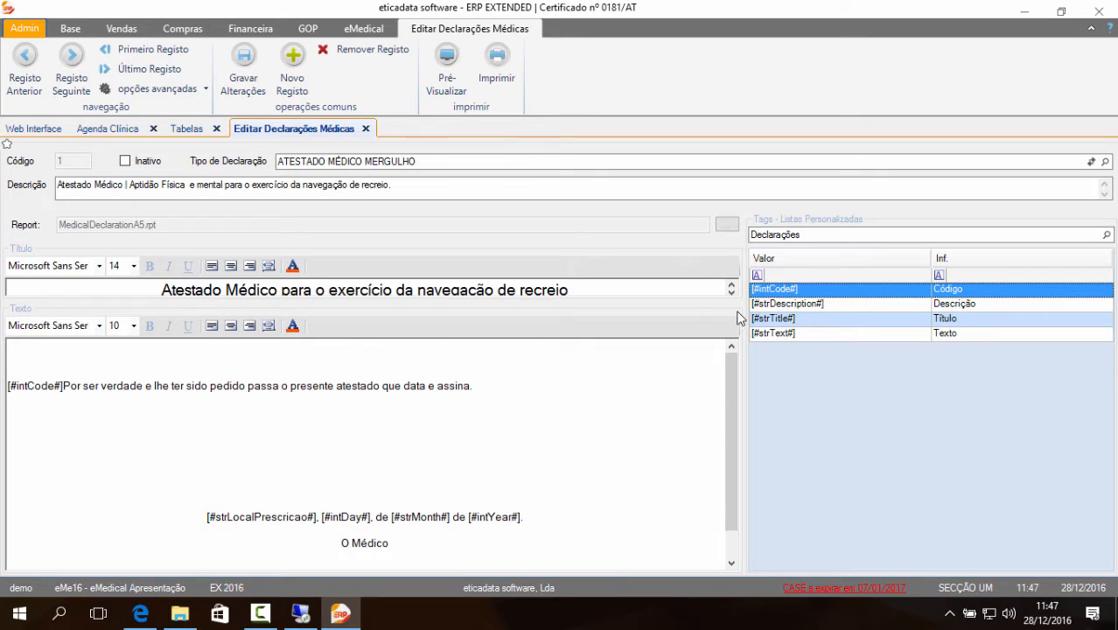
left_click(63, 386)
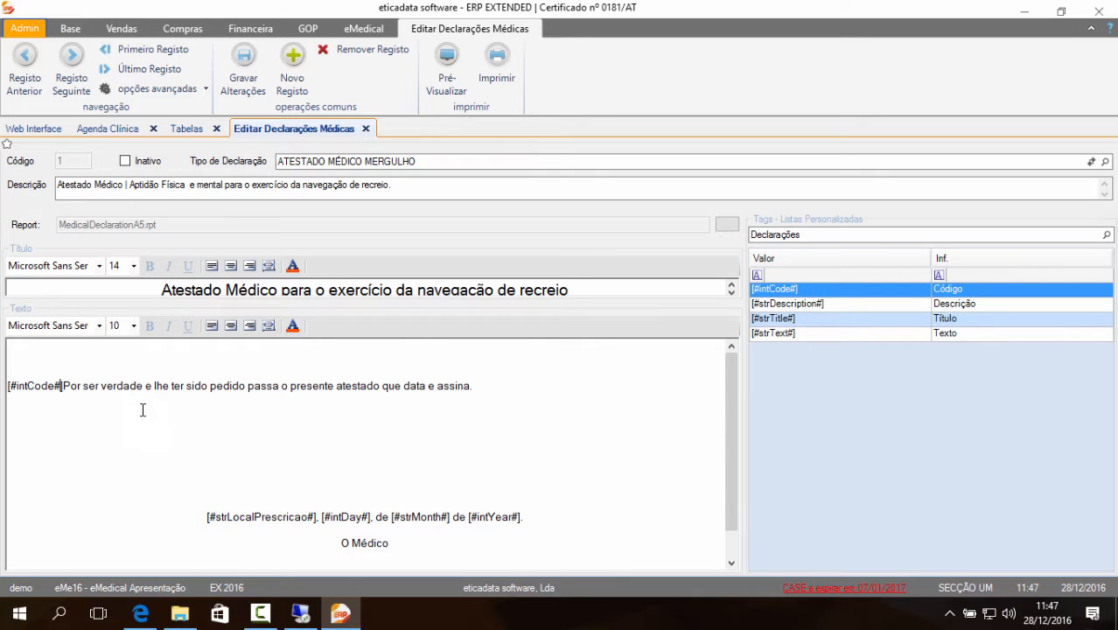
key("Return")
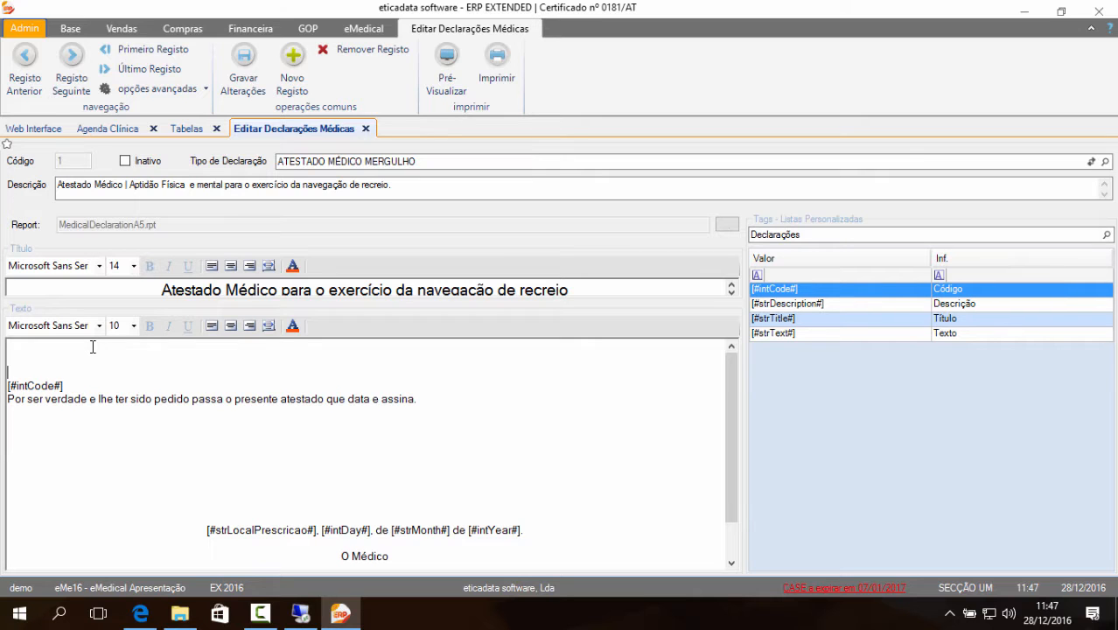
key("BackSpace")
key("BackSpace")
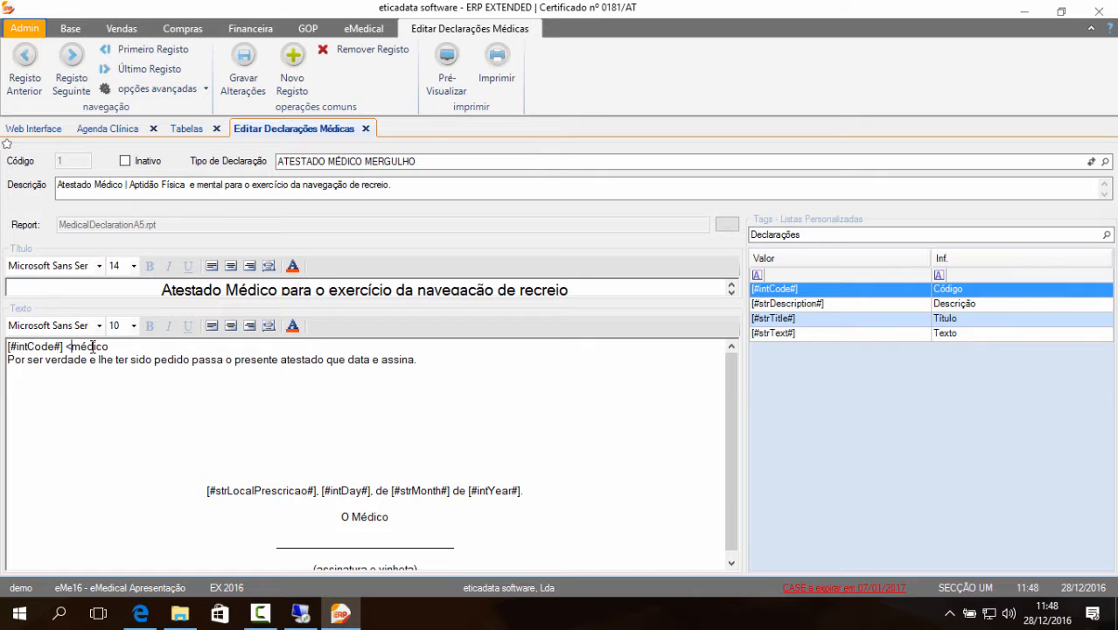
key("BackSpace")
- Insert the [#strDescription#] tag before "médico" with a separating space, and save and close the declaration
left_click(819, 304)
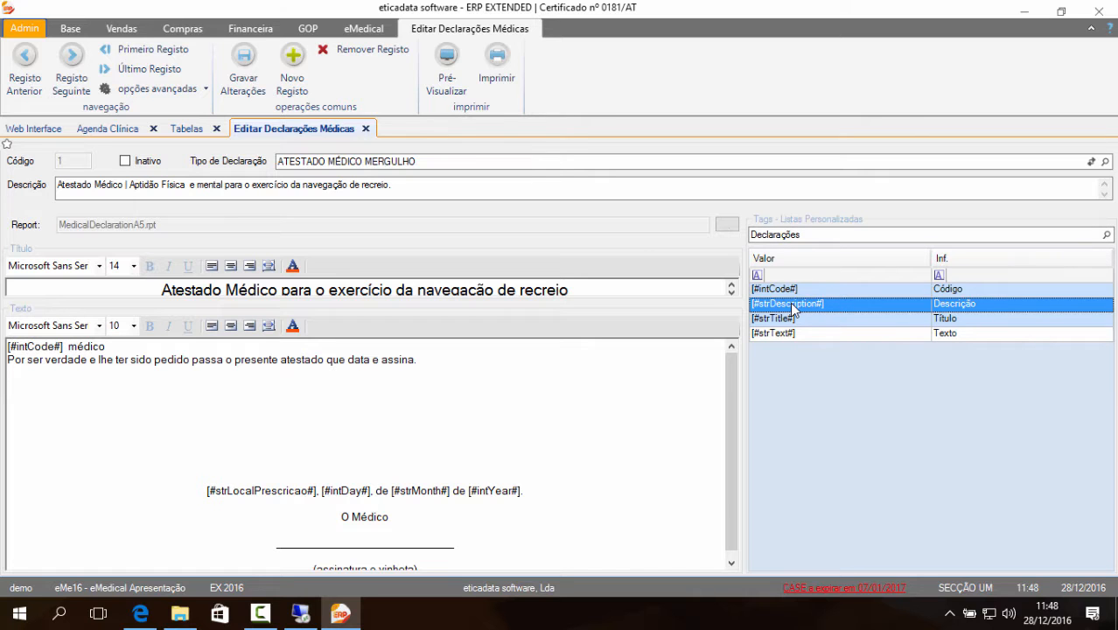
double_click(792, 307)
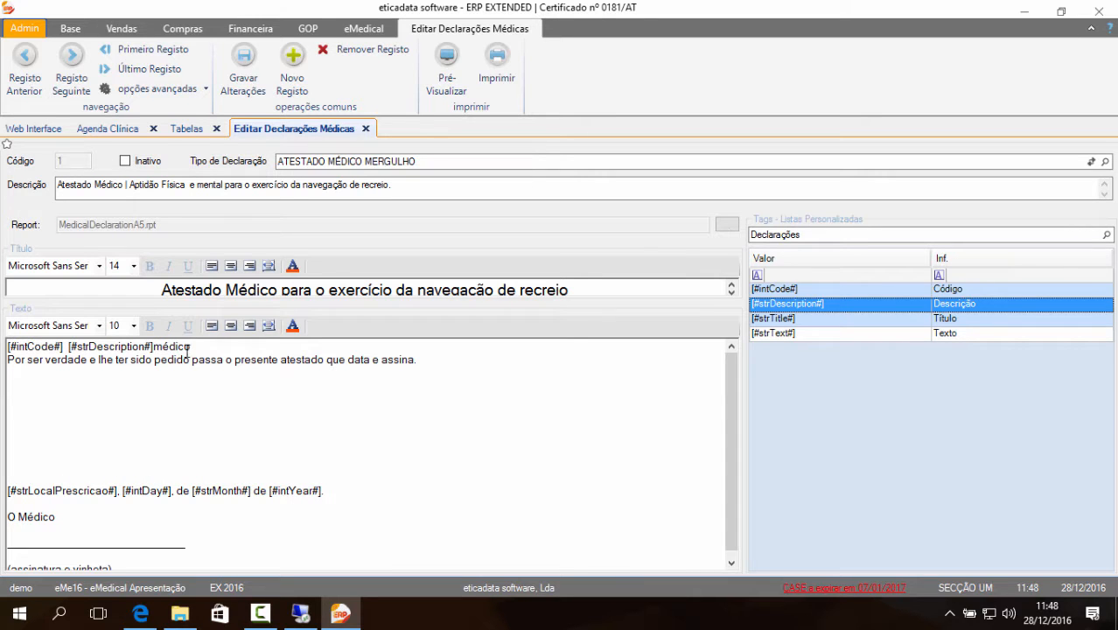
left_click(156, 347)
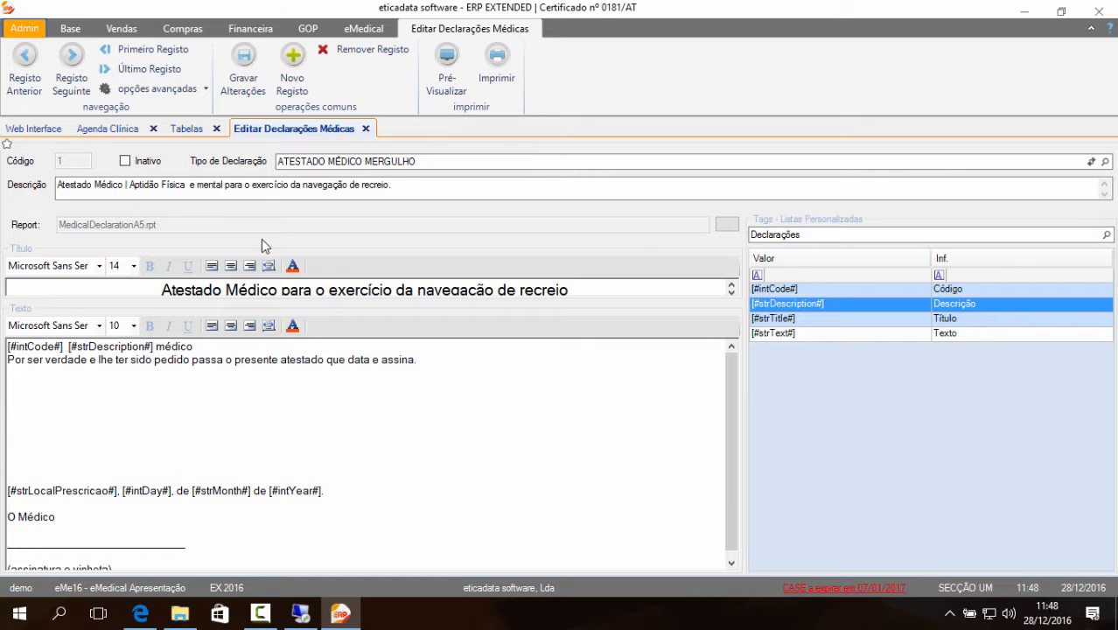
left_click(245, 91)
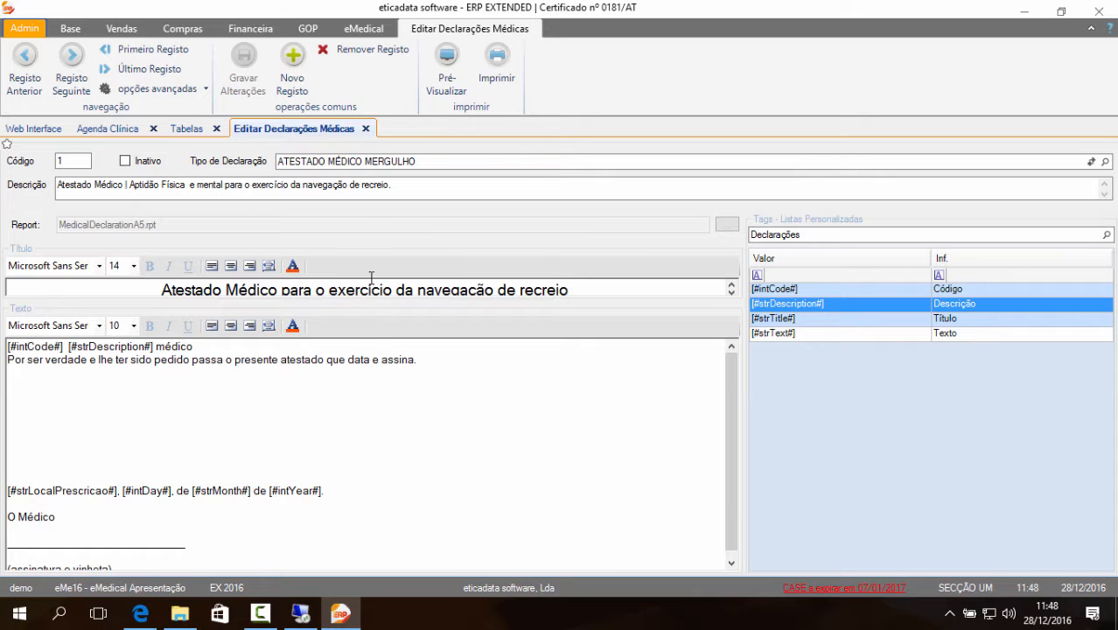
left_click(367, 129)
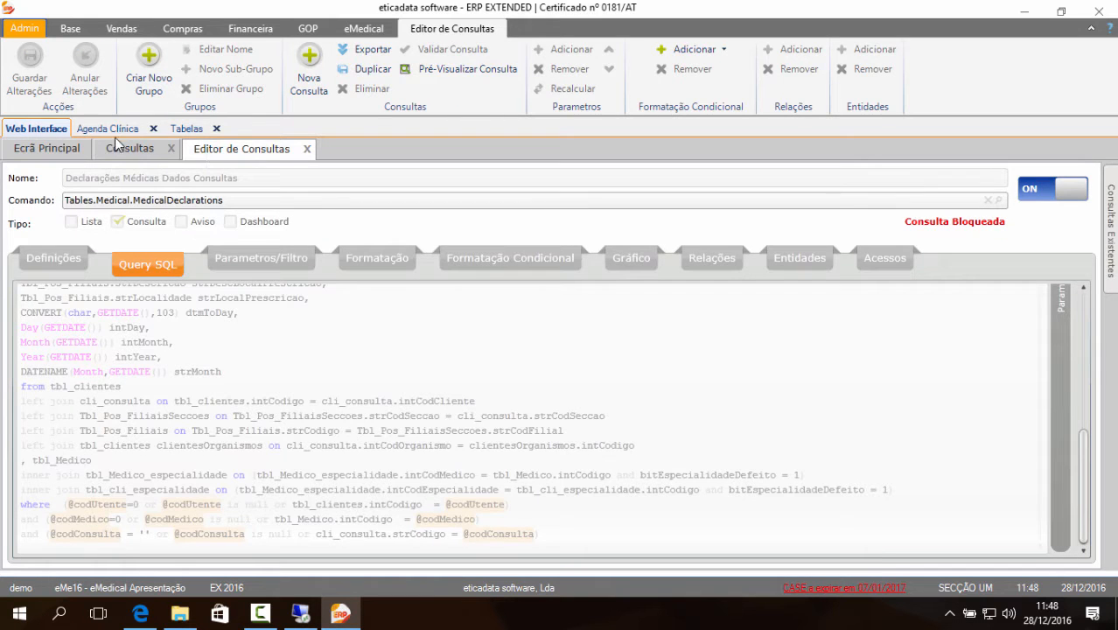
- Open medical declaration printing from the Agenda Clínica and show the last record with its title area enlarged
left_click(114, 134)
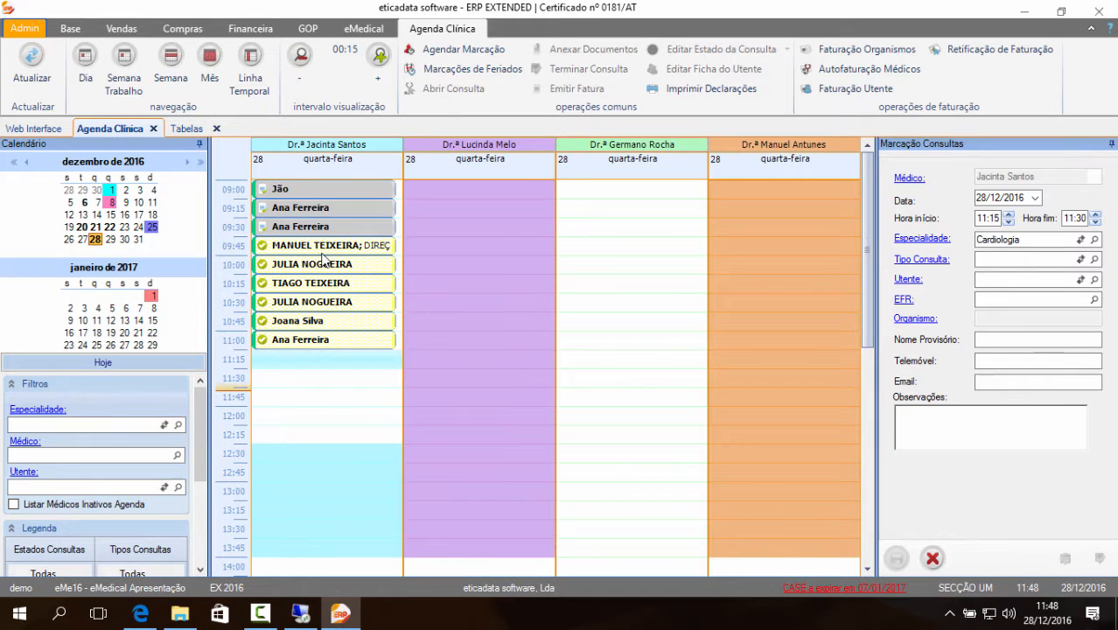
left_click(706, 91)
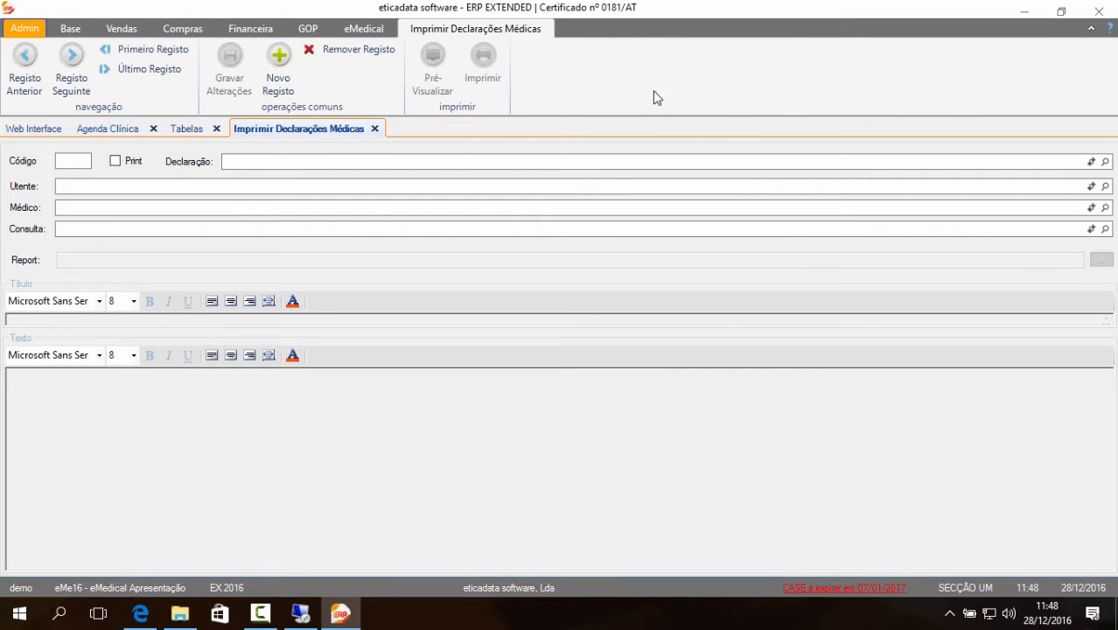
left_click(162, 70)
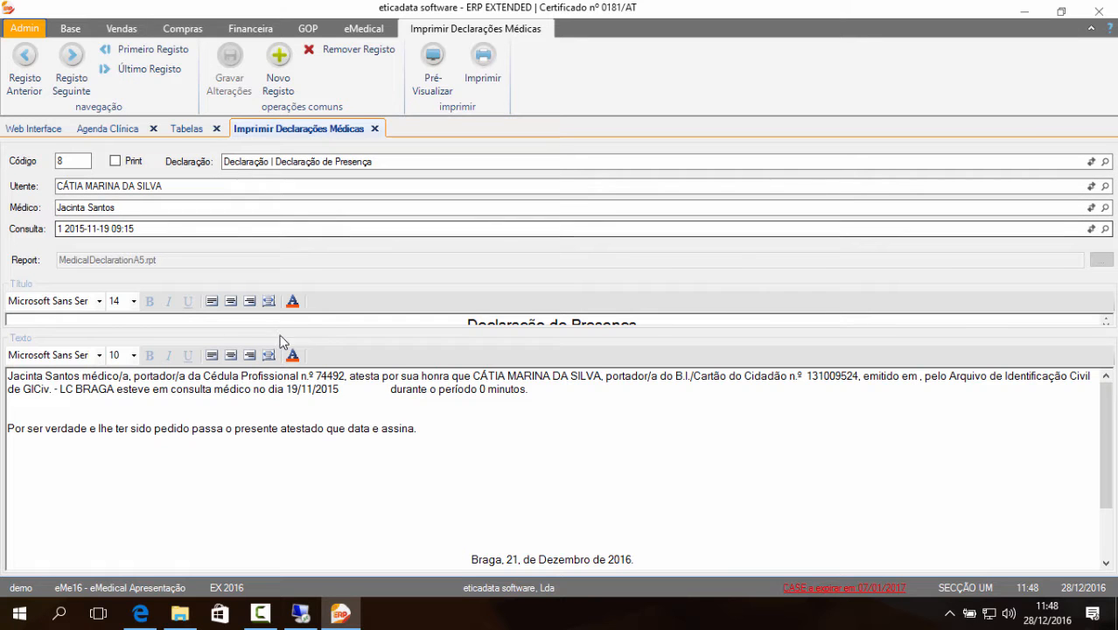
left_click_drag(280, 329, 274, 352)
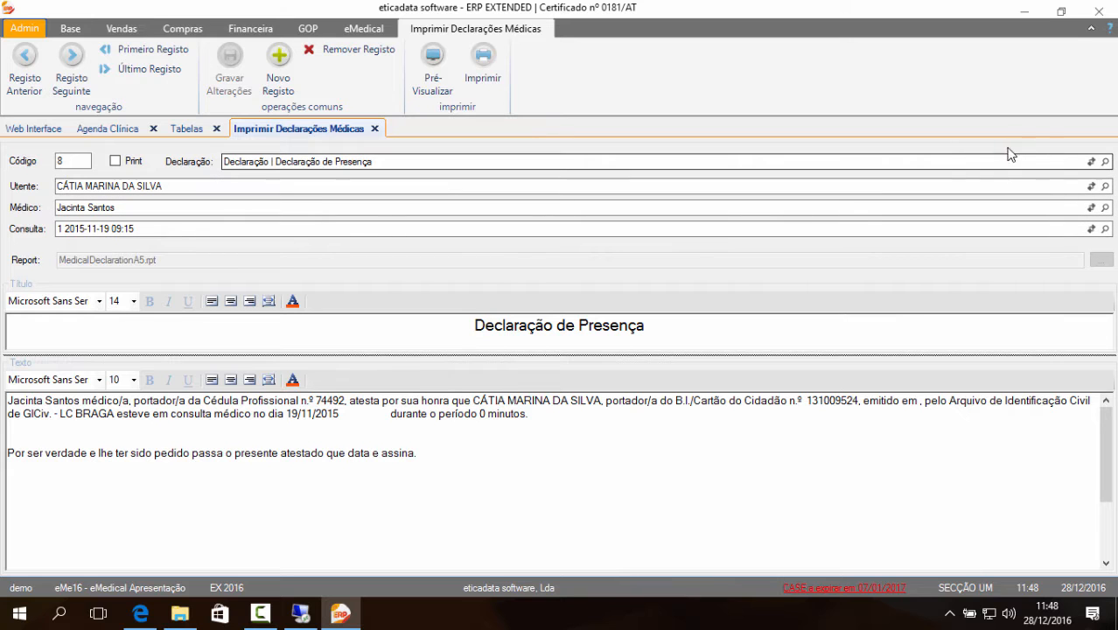
- Create a new declaration record using the template Atestado Médico | Robustez para Desportista Náutico
left_click(286, 79)
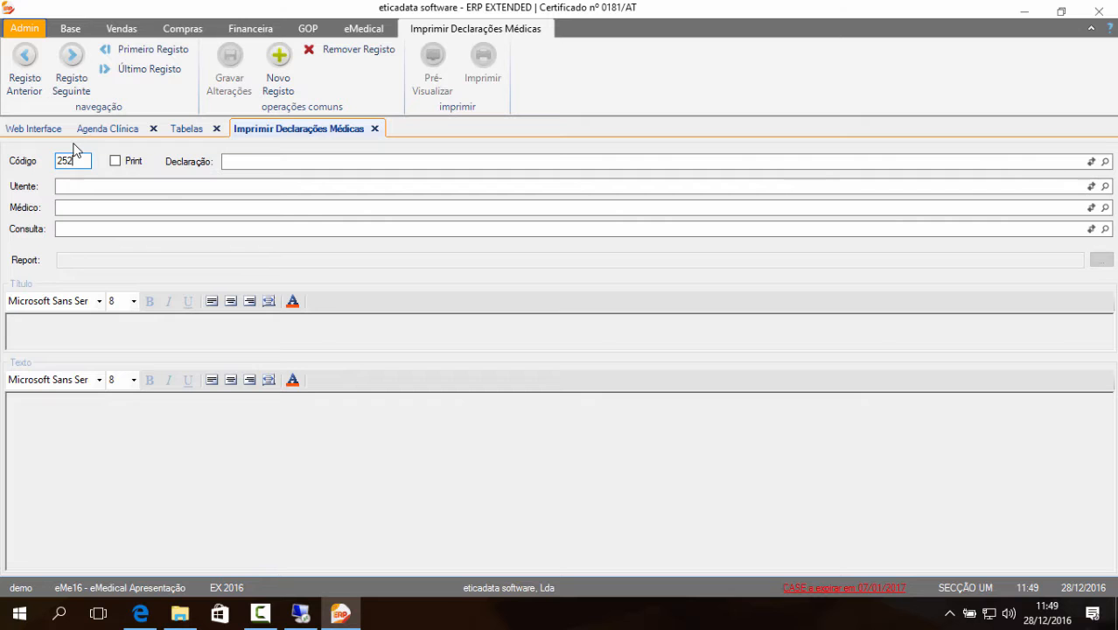
left_click(275, 162)
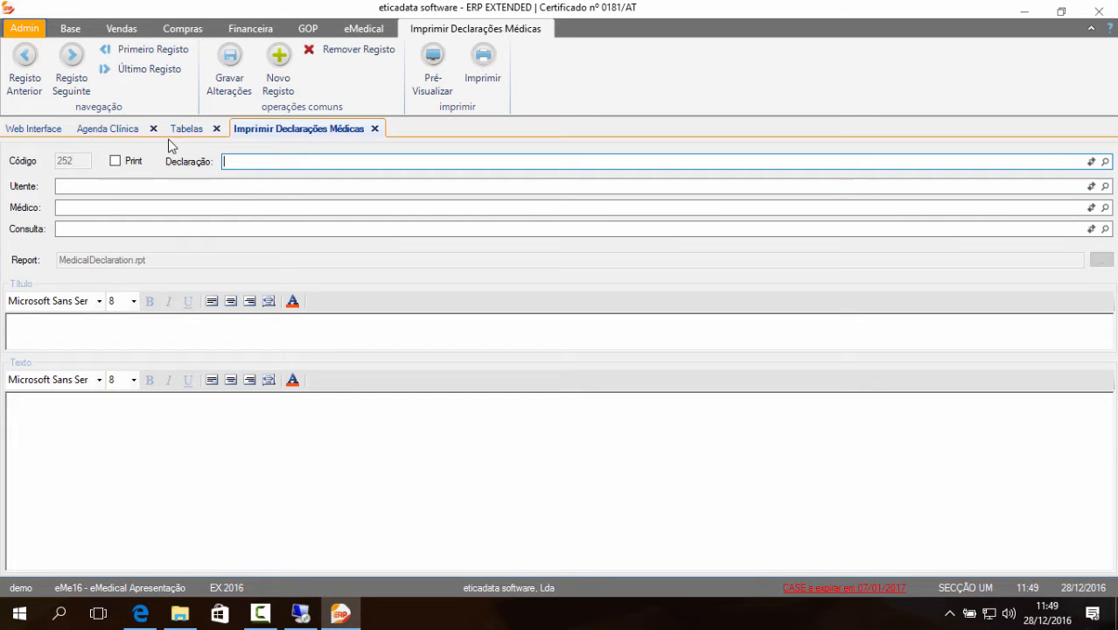
left_click(1106, 163)
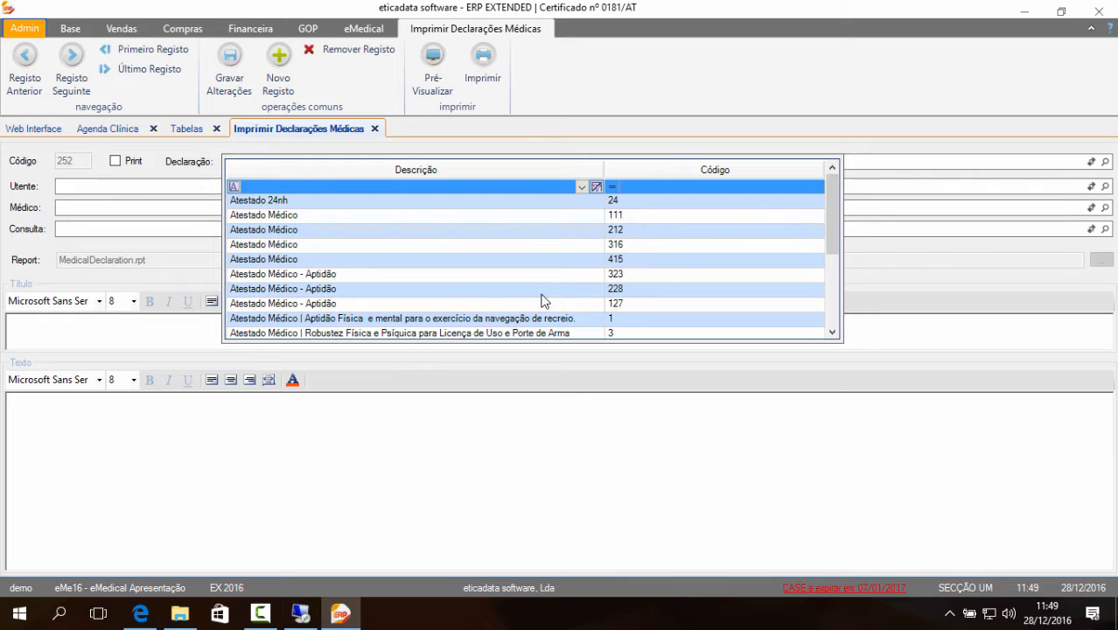
scroll(540, 300, "down", 1)
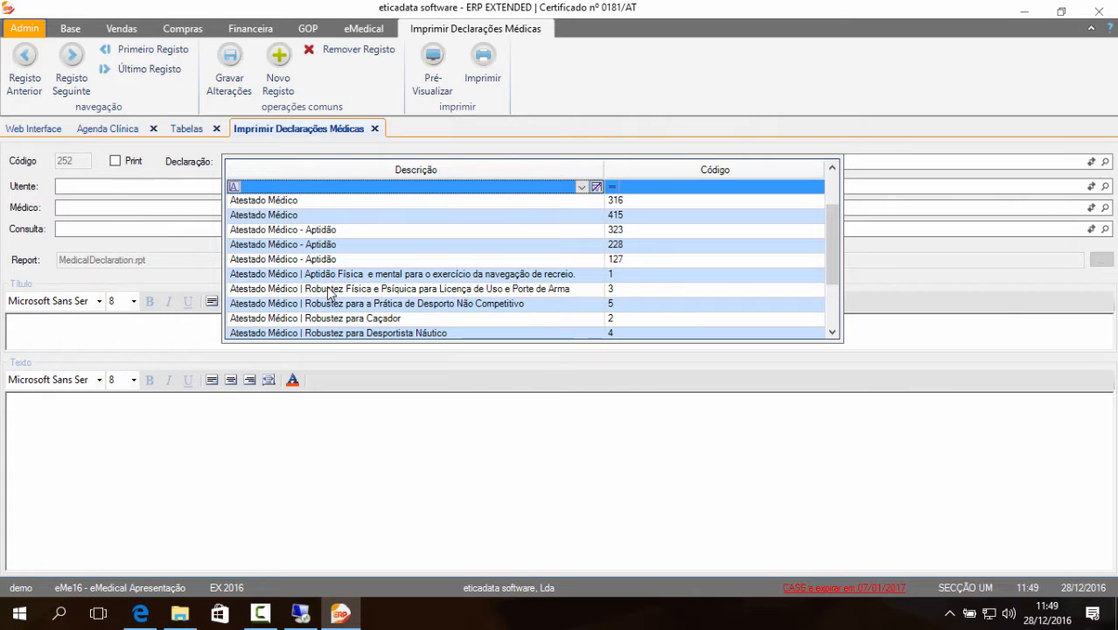
scroll(389, 305, "down", 1)
left_click(388, 298)
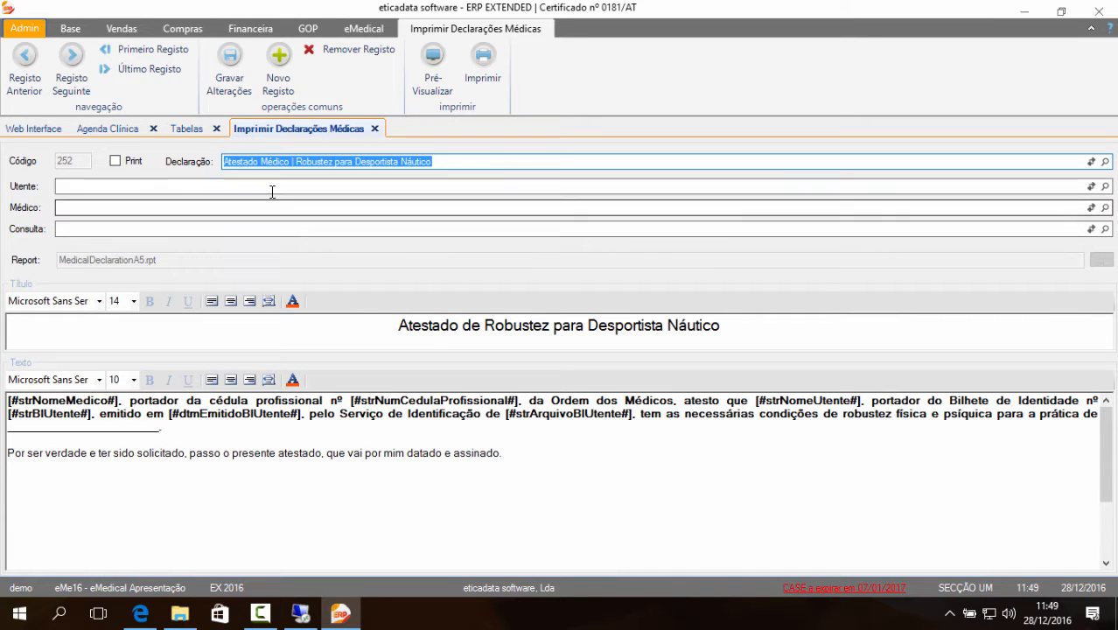
- Assign the fourth listed patient and the second listed doctor to the new declaration, leaving the consultation field empty
left_click(1105, 187)
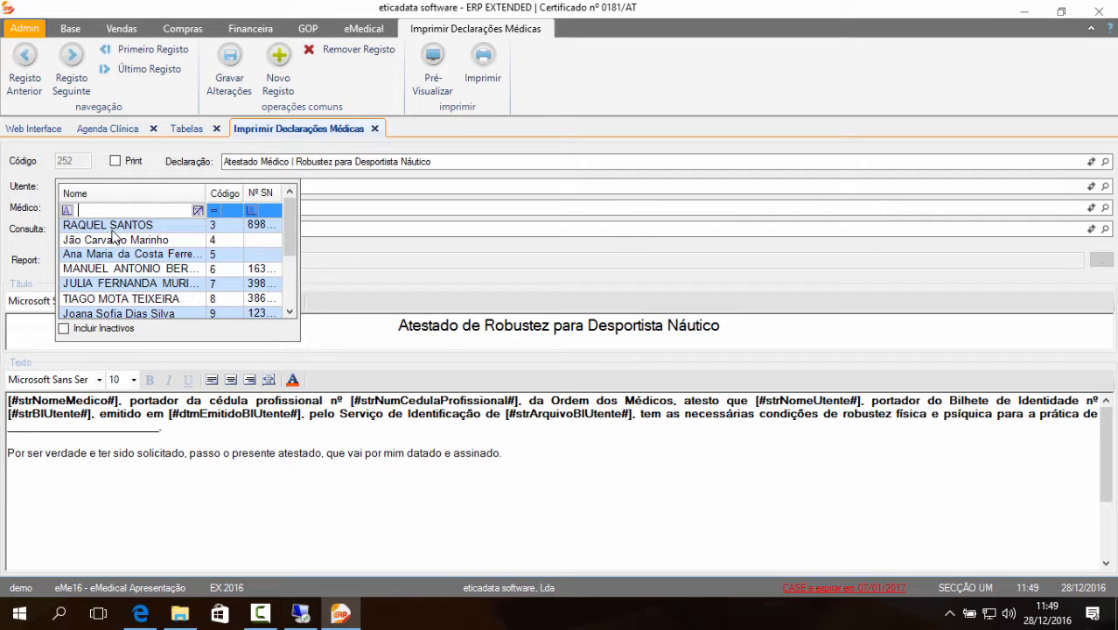
left_click(107, 273)
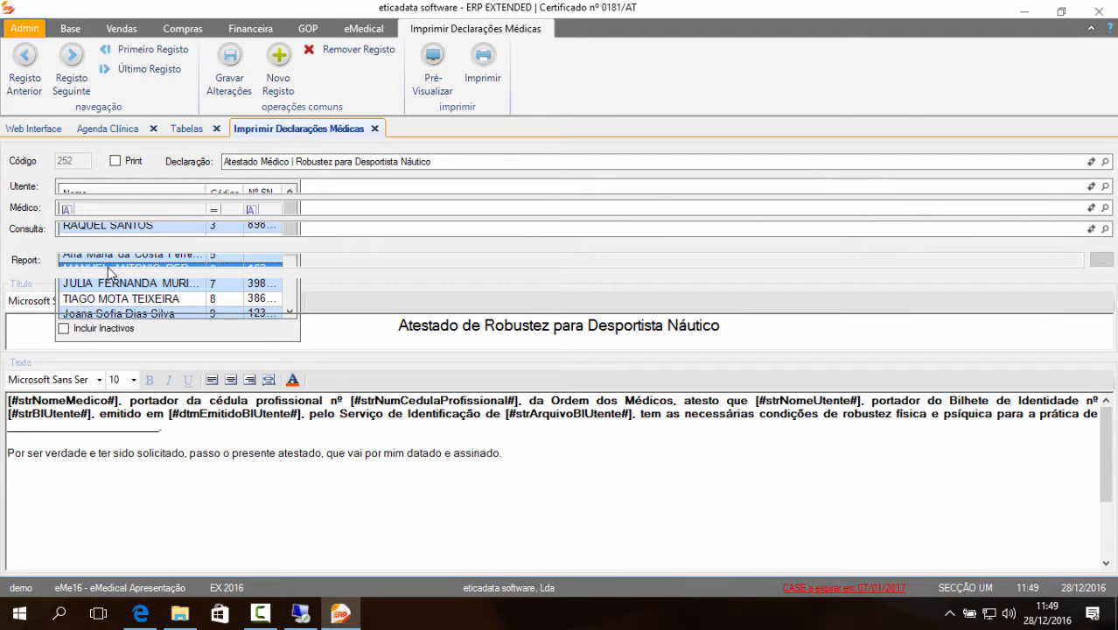
left_click(82, 210)
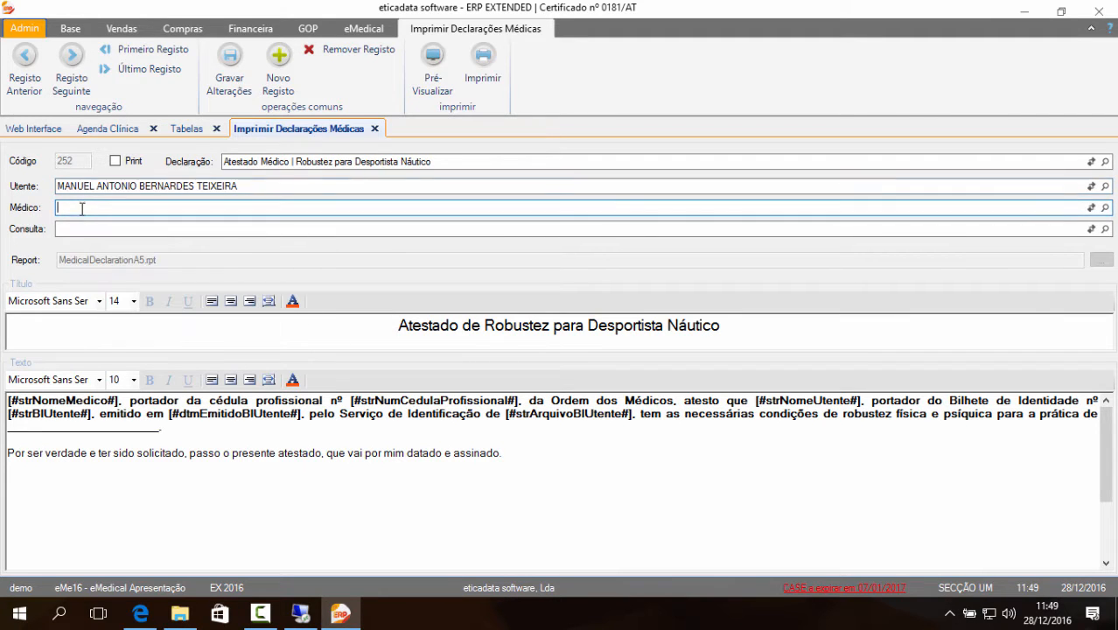
left_click(1105, 207)
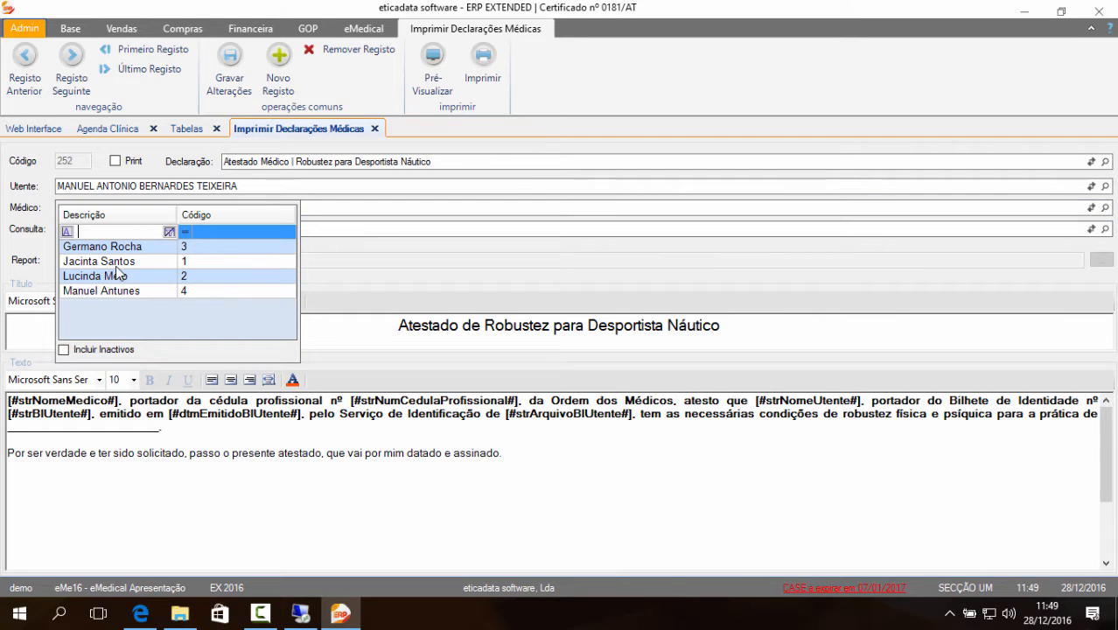
left_click(116, 266)
left_click(112, 230)
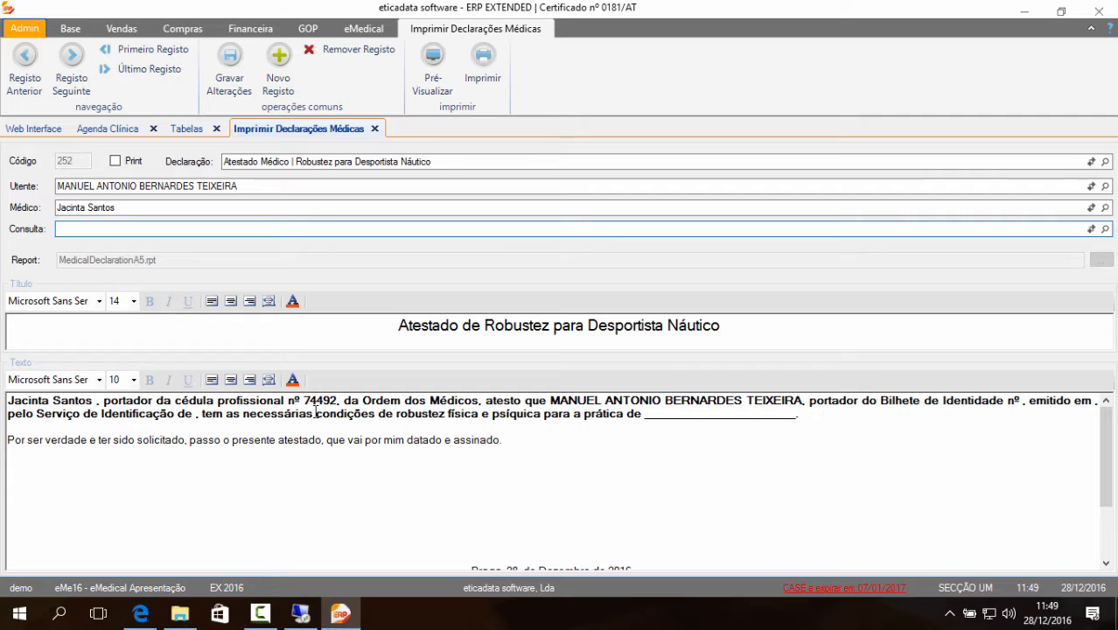
- Examine the filled-in doctor's name, patient's name, date and signature area in the declaration text
left_click_drag(88, 400, 6, 402)
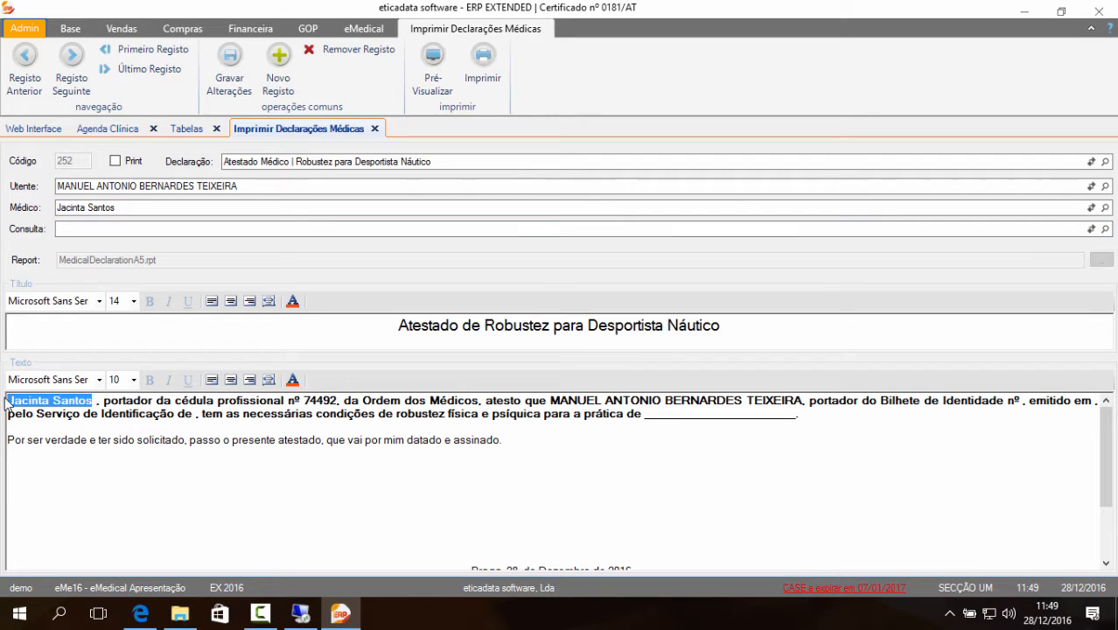
left_click(539, 428)
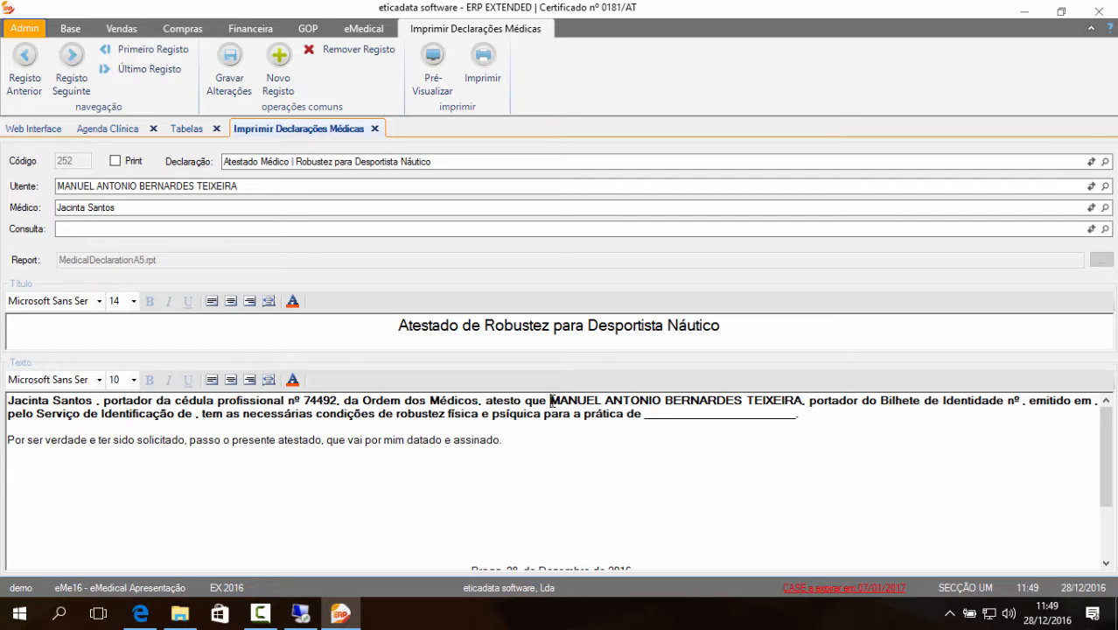
left_click_drag(550, 401, 802, 400)
left_click(630, 472)
scroll(612, 476, "down", 2)
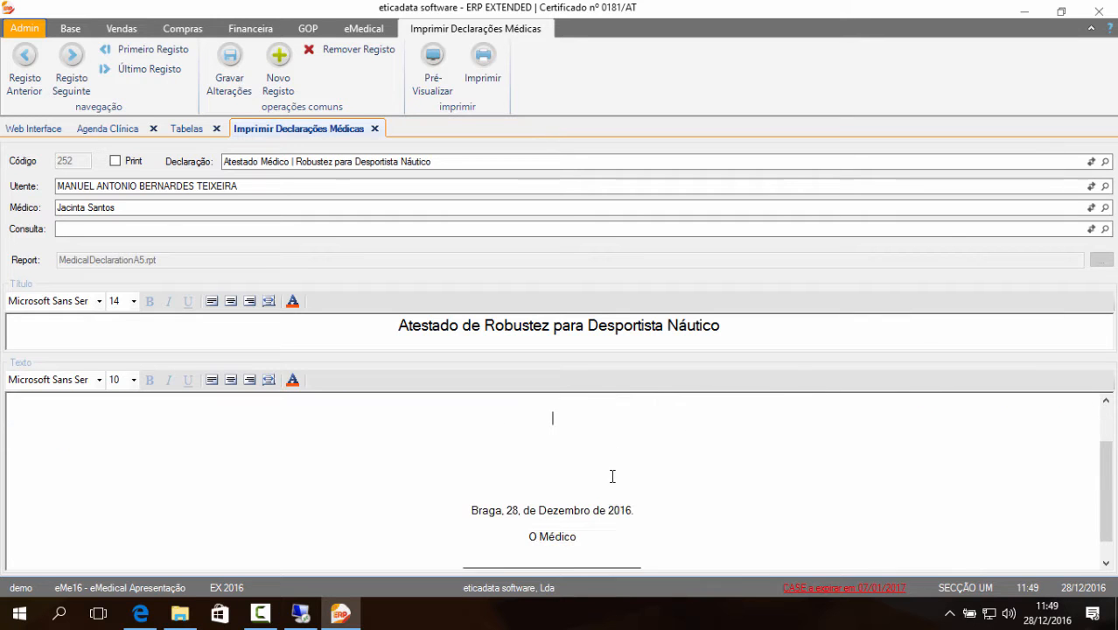
scroll(613, 476, "down", 1)
scroll(609, 476, "up", 3)
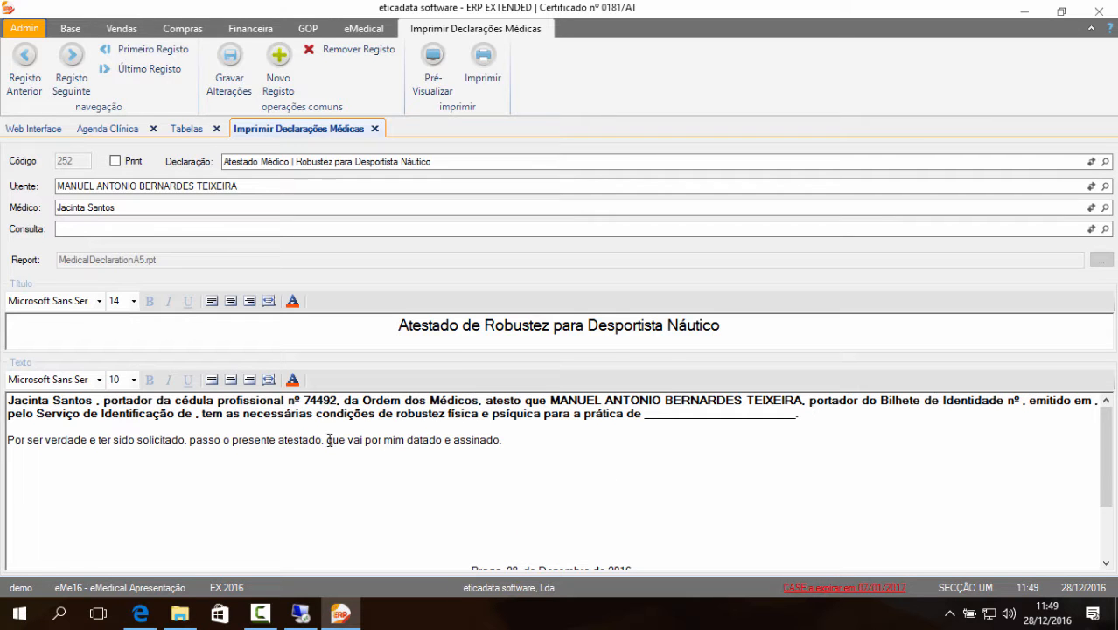
- Save the new declaration and show the last record, reviewing its text down to the signature
left_click(234, 98)
left_click(142, 69)
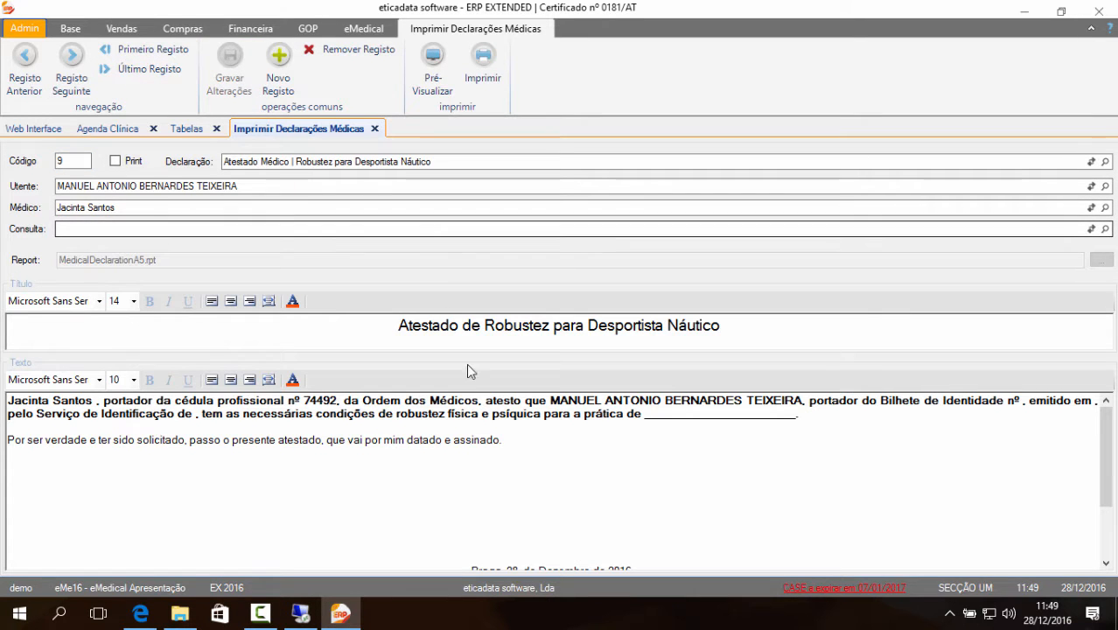
scroll(564, 503, "down", 5)
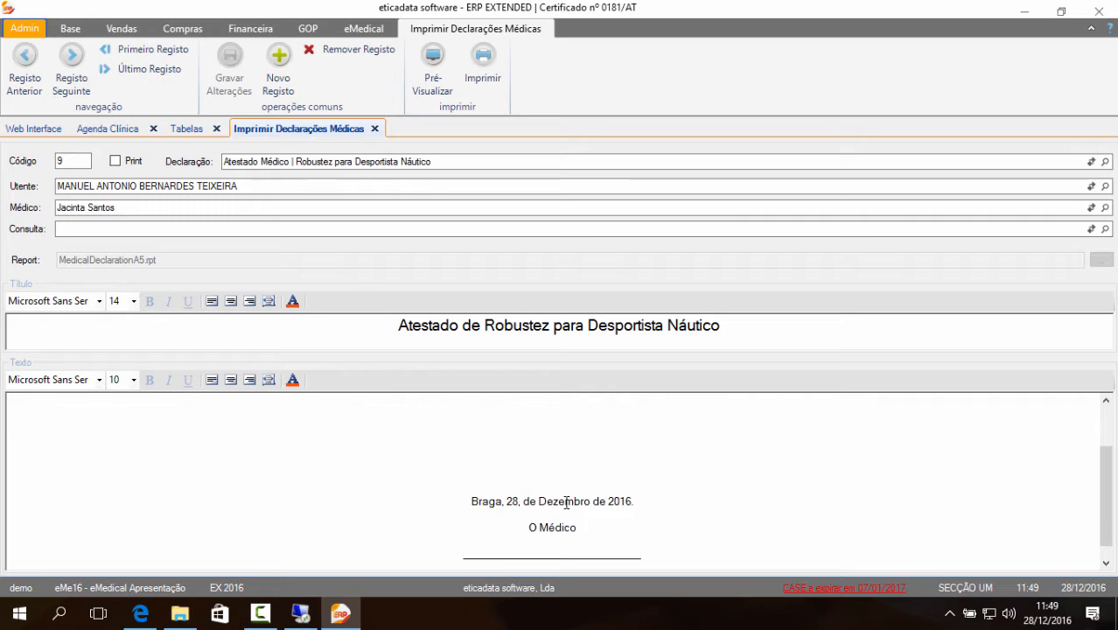
scroll(567, 507, "up", 5)
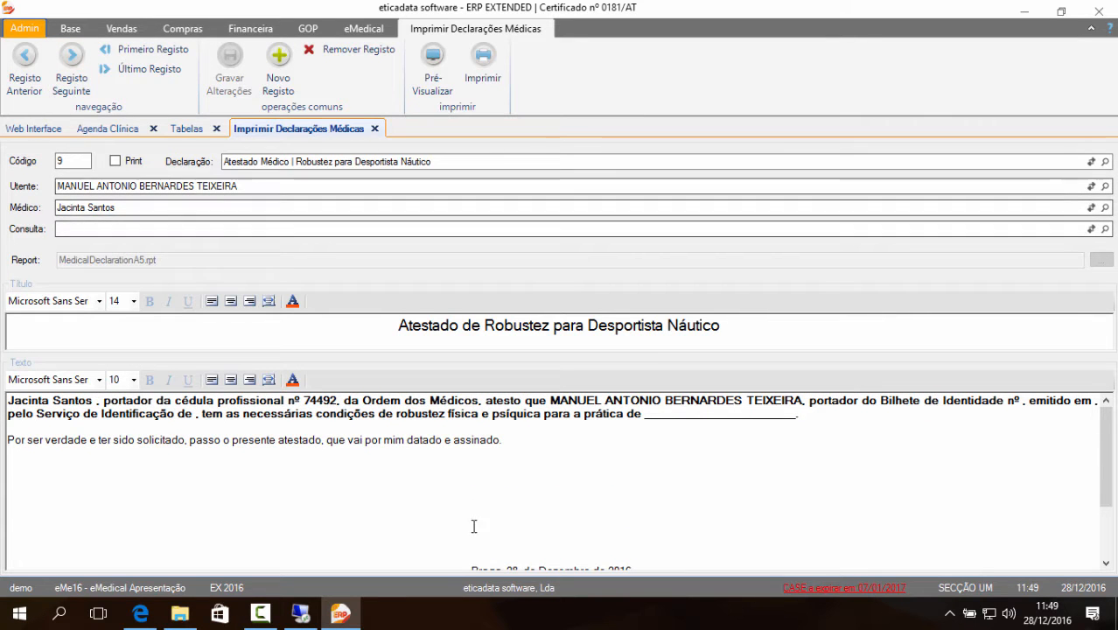
left_click(404, 440)
- Preview the declaration printed with the MedicalDeclarationA5.rpt report, look over the page and close the preview
left_click(436, 85)
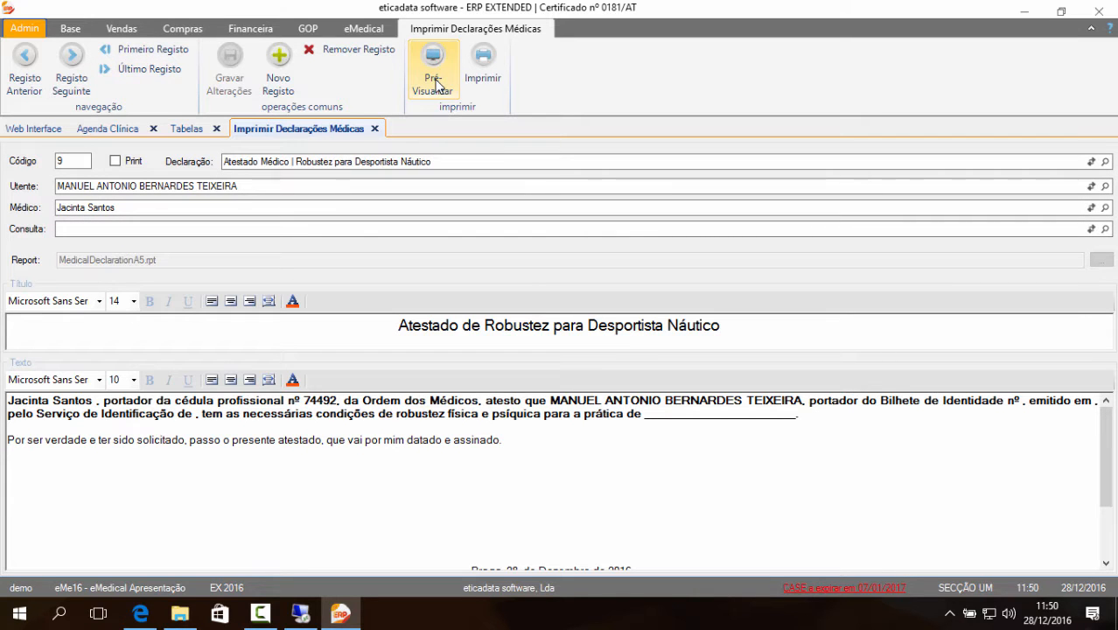
left_click(436, 85)
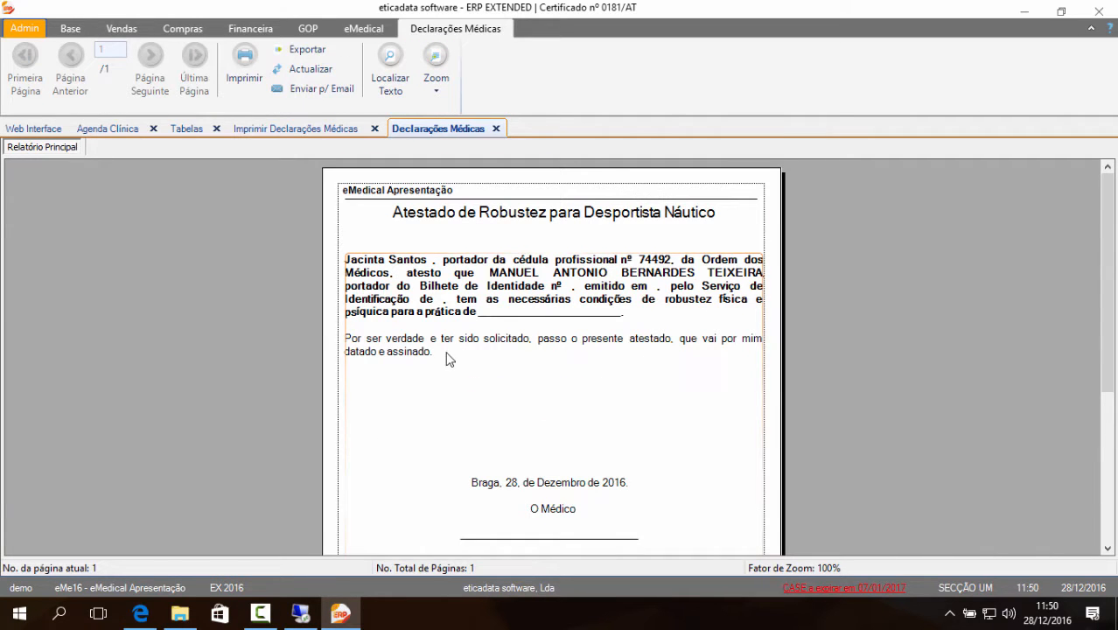
scroll(444, 357, "down", 3)
scroll(444, 357, "up", 3)
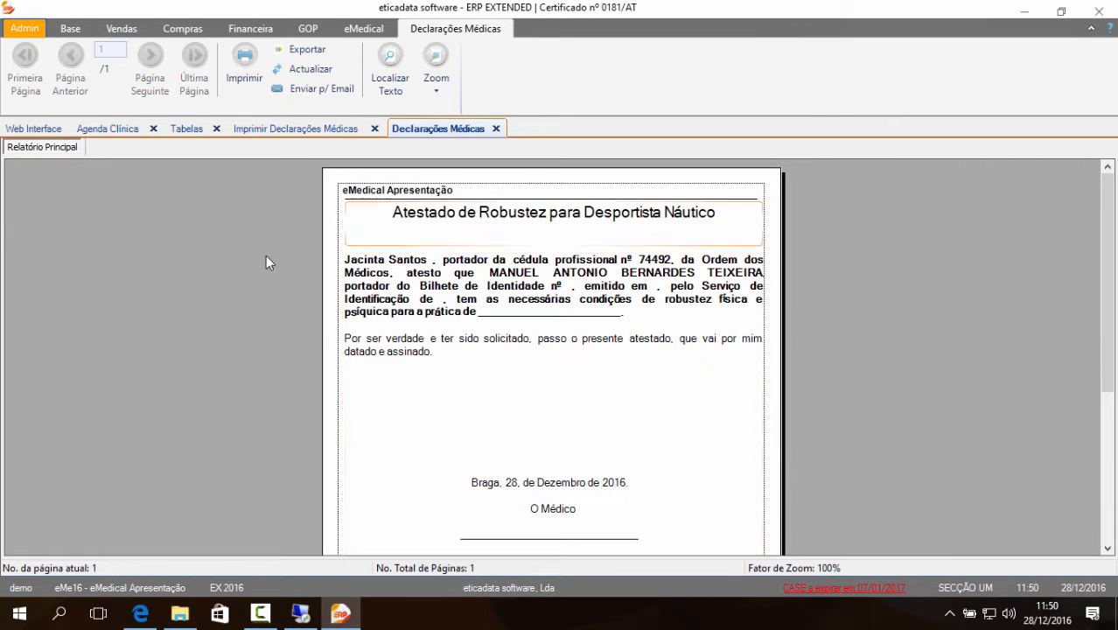
left_click(495, 129)
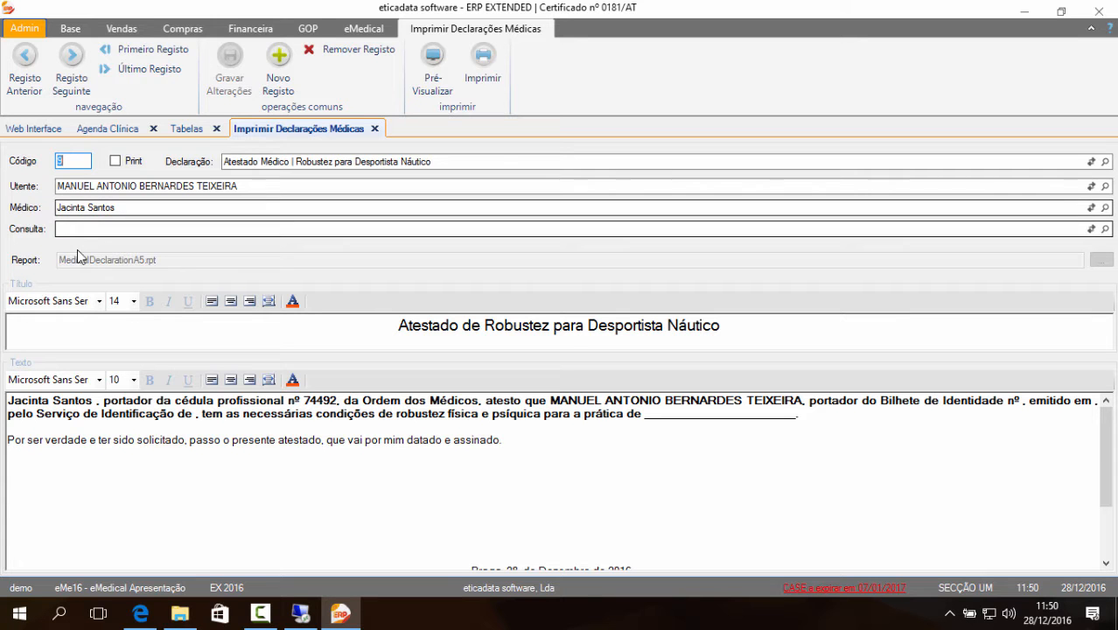
- Set the report of the Atestado Médico | Robustez para Desportista Náutico template to MedicalDeclaration.rpt and save the template
left_click(181, 130)
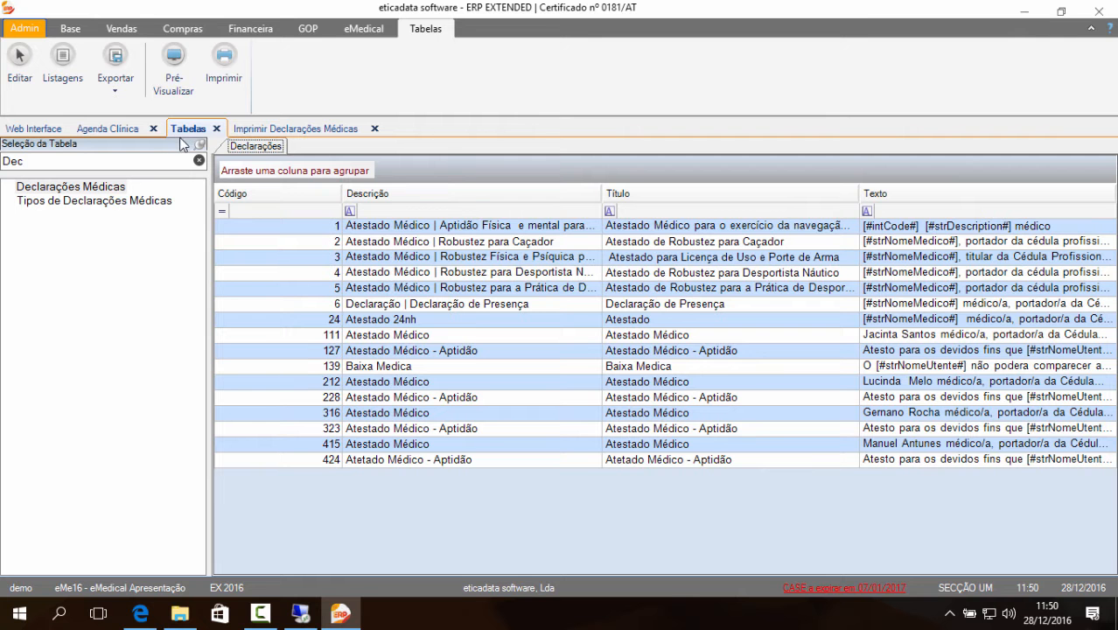
left_click(451, 274)
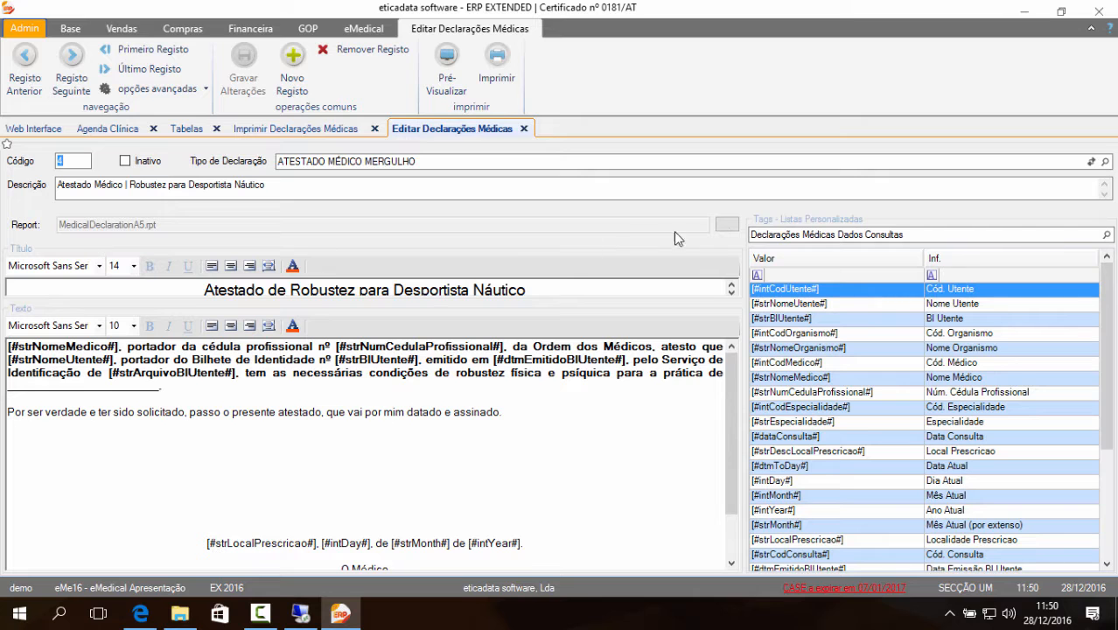
left_click(727, 225)
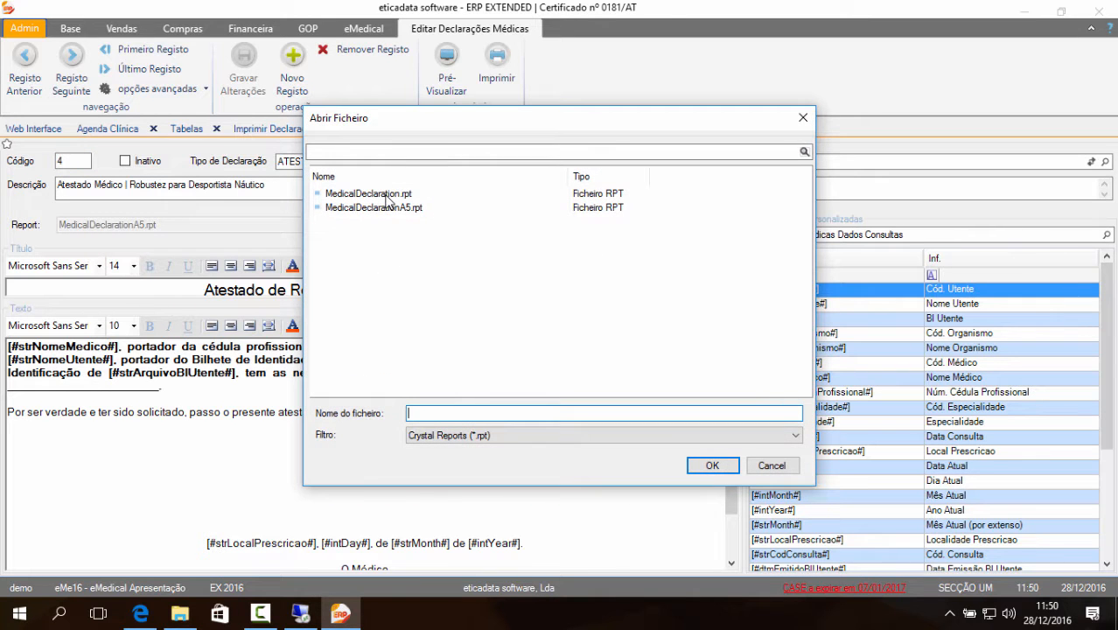
left_click(389, 196)
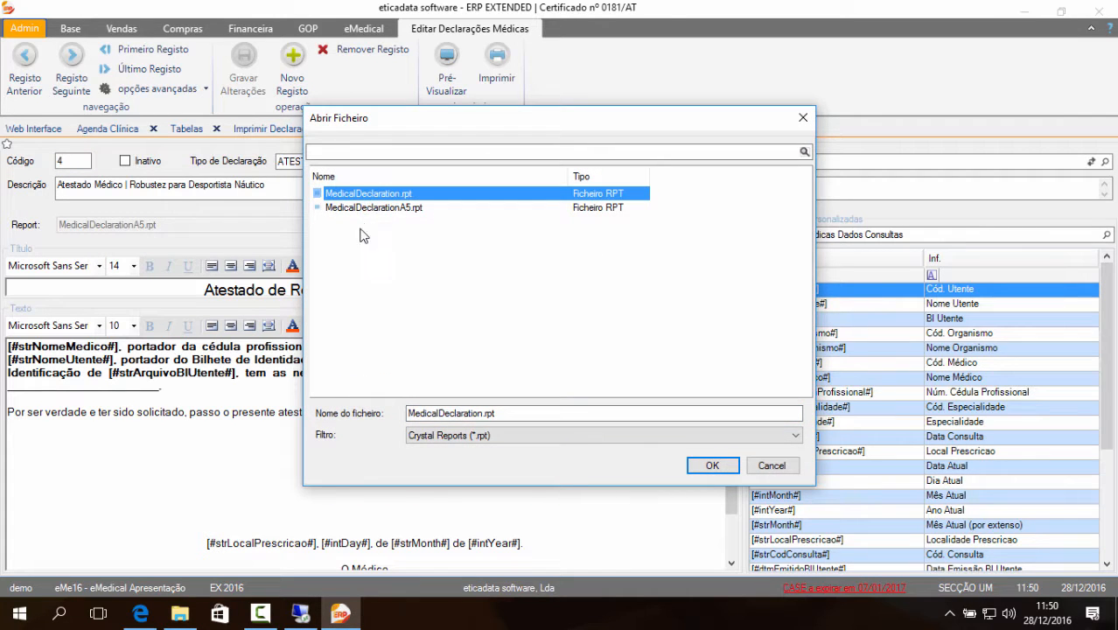
left_click(711, 468)
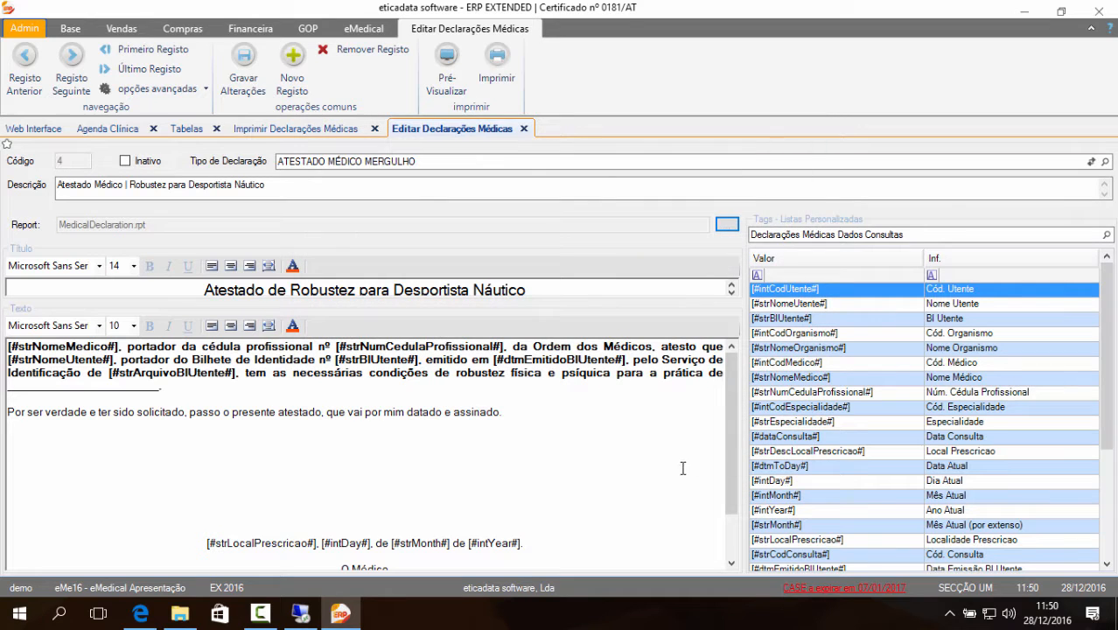
left_click(244, 70)
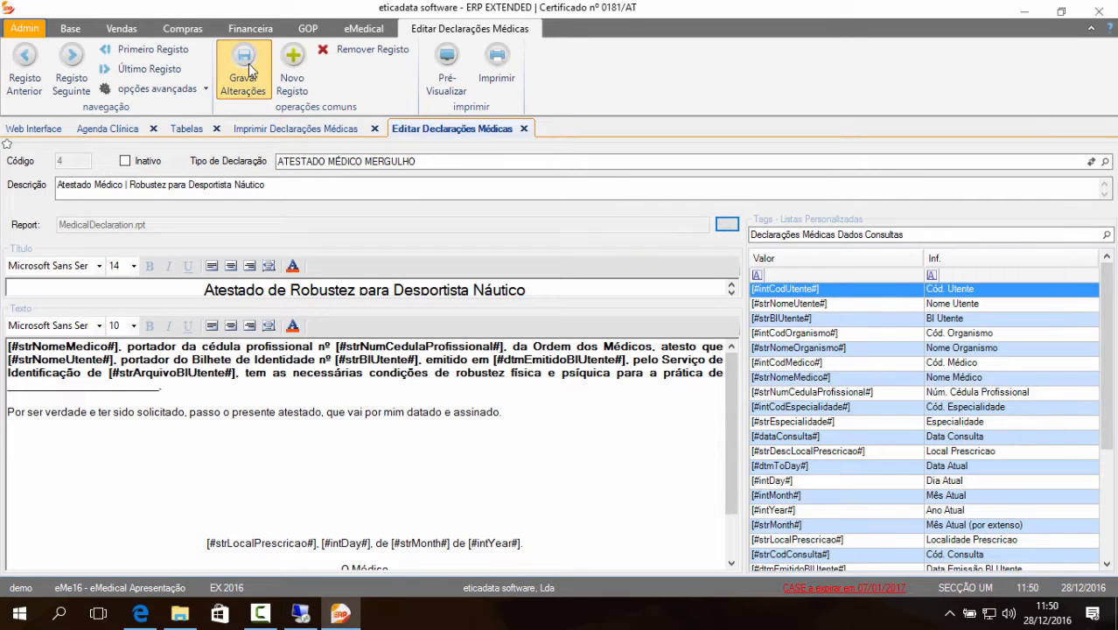
- Reload the issued declaration's template by choosing Robustez para Caçador and reselecting Robustez para Desportista Náutico, and save the record
left_click(270, 132)
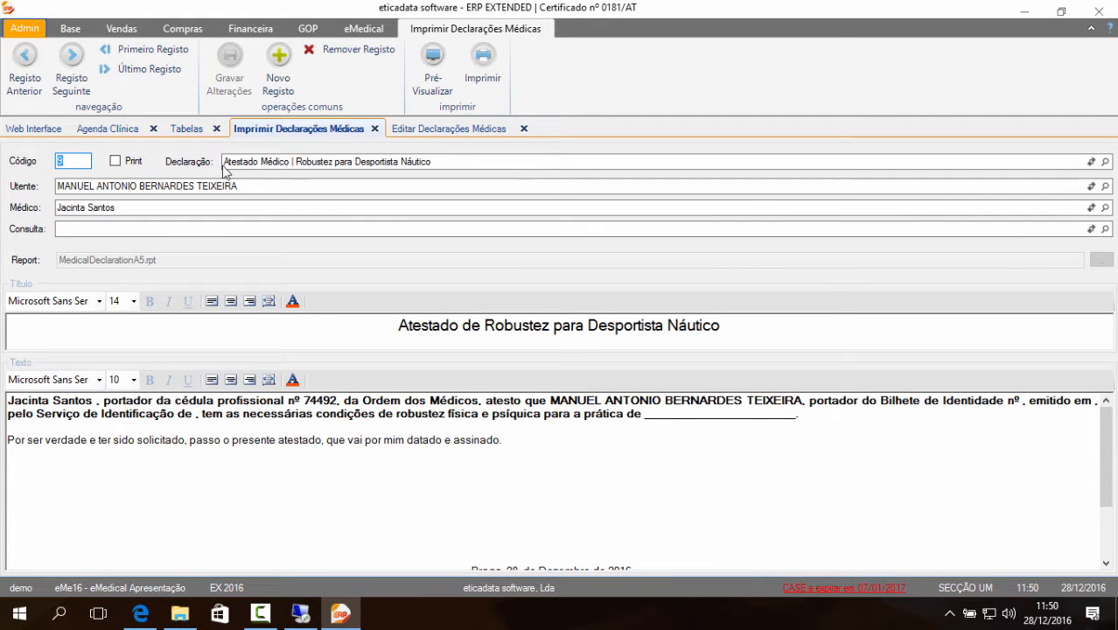
left_click(449, 128)
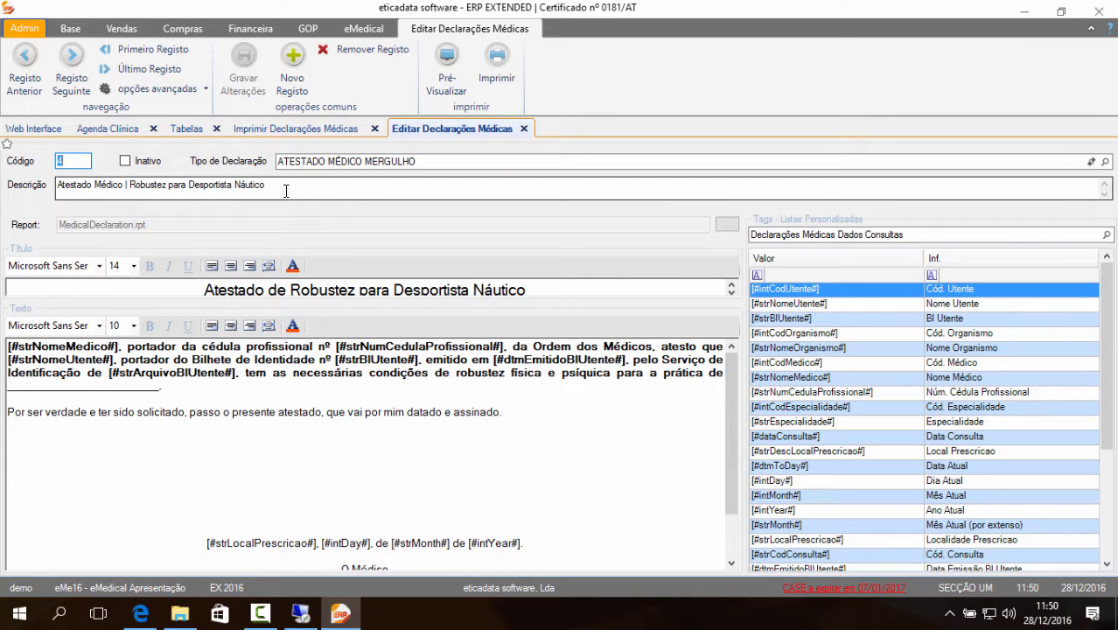
left_click_drag(286, 191, 137, 188)
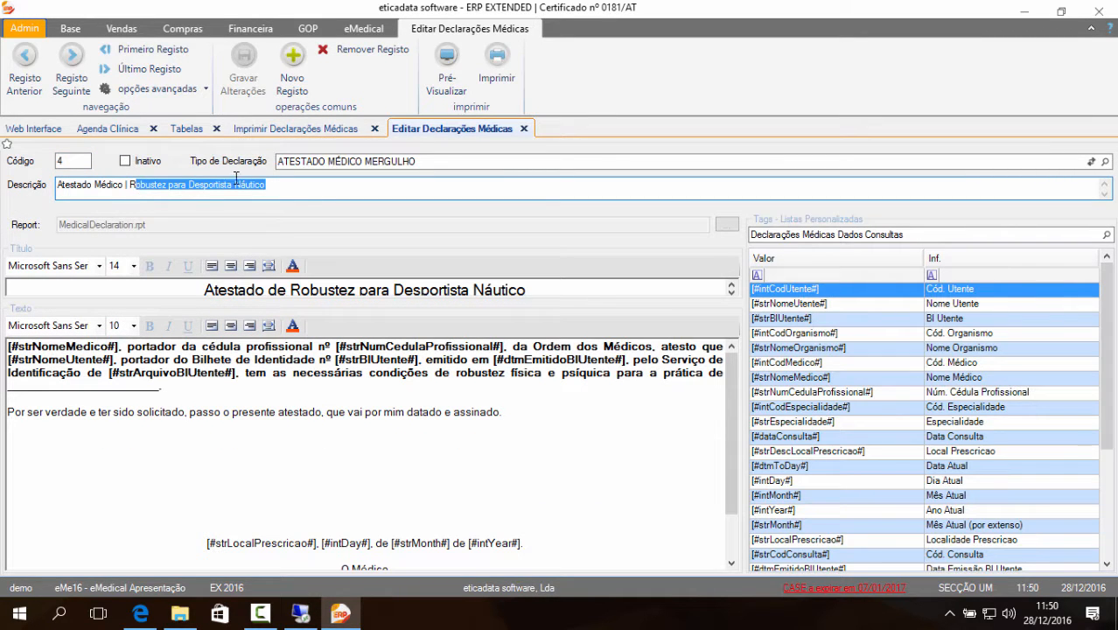
left_click(295, 130)
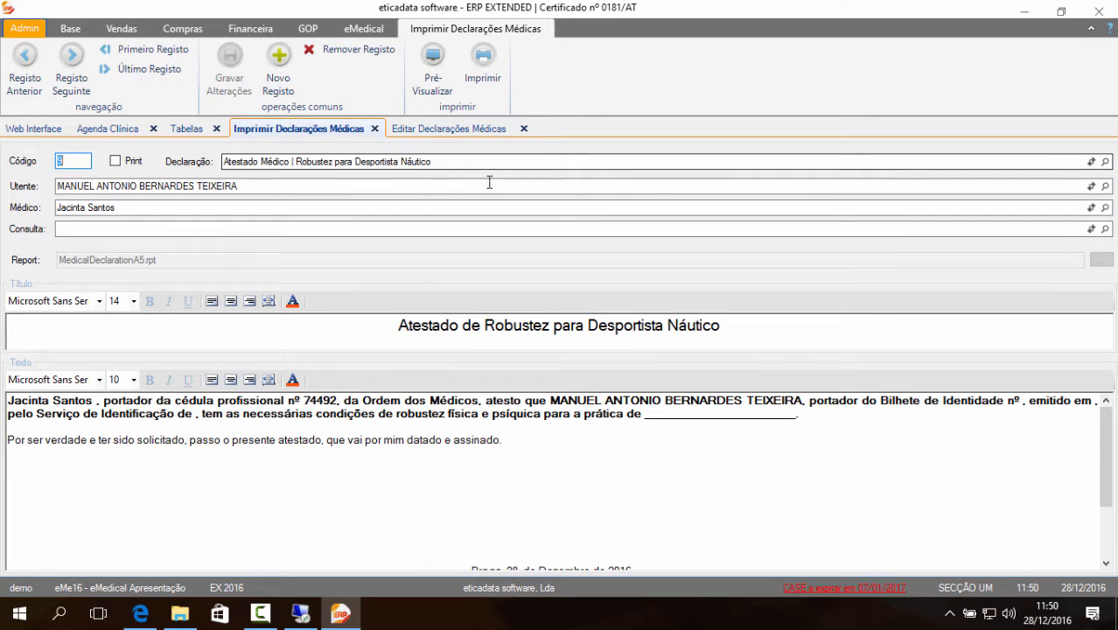
left_click(1107, 162)
key("Up")
key("Return")
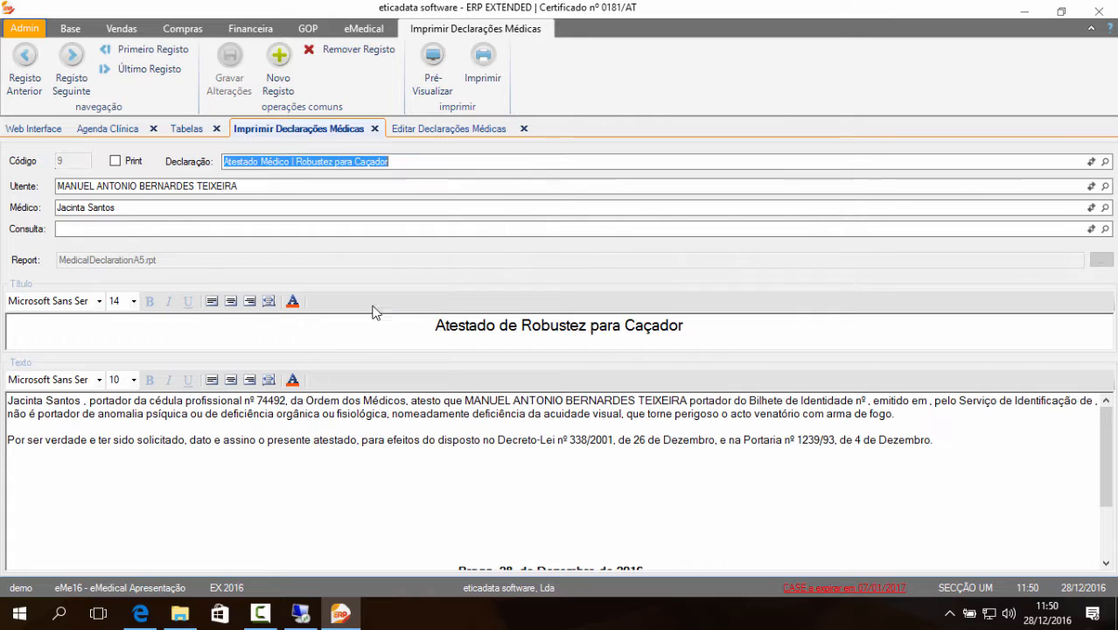
left_click(1106, 163)
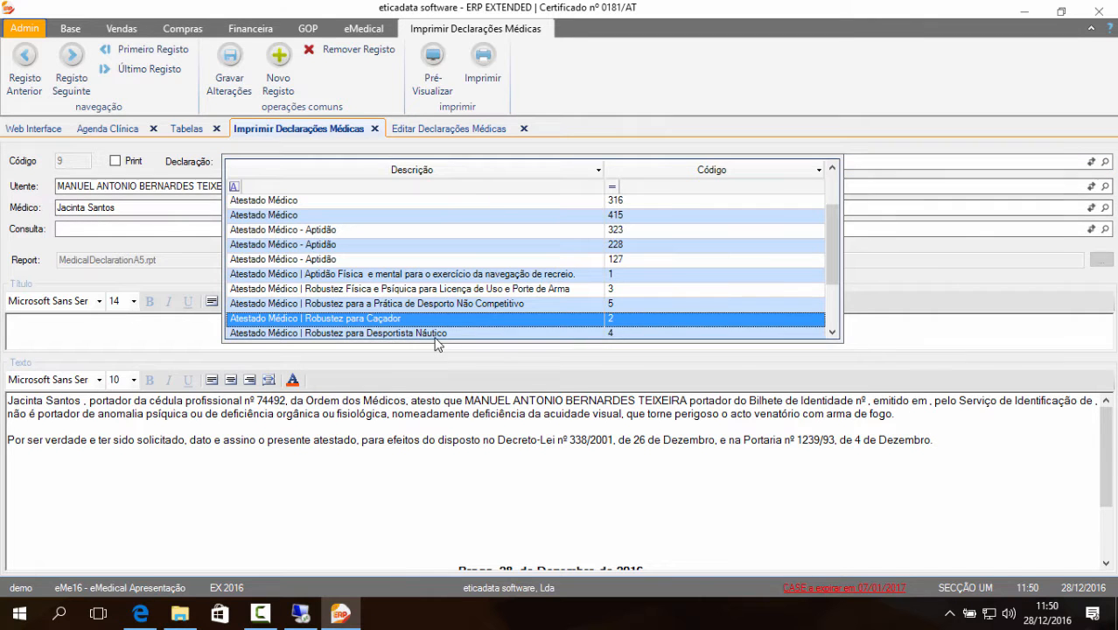
left_click(442, 334)
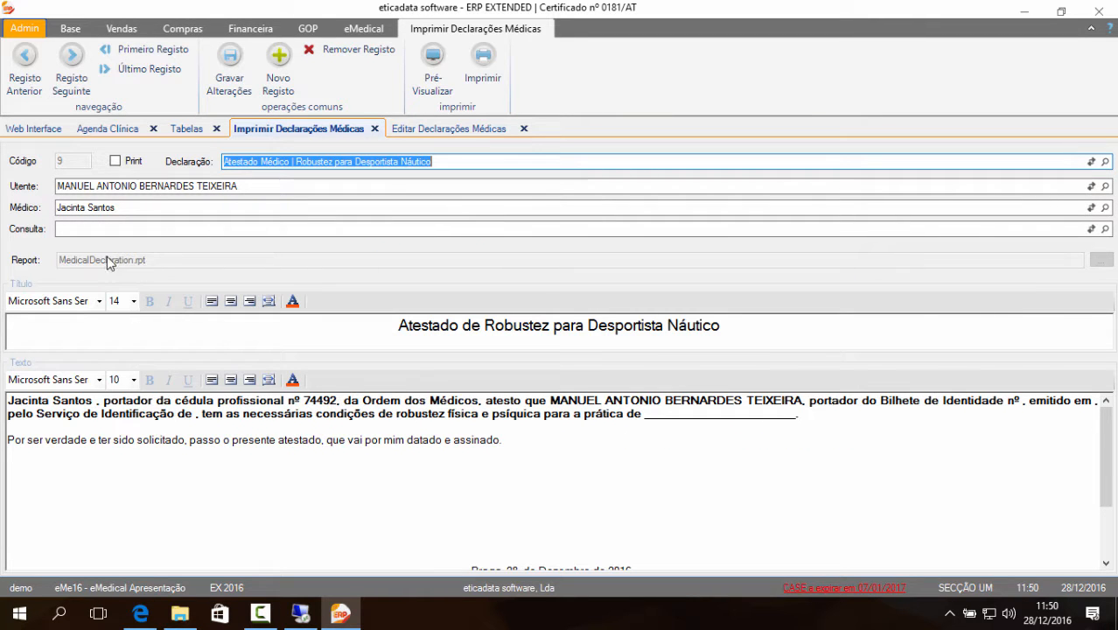
left_click(219, 85)
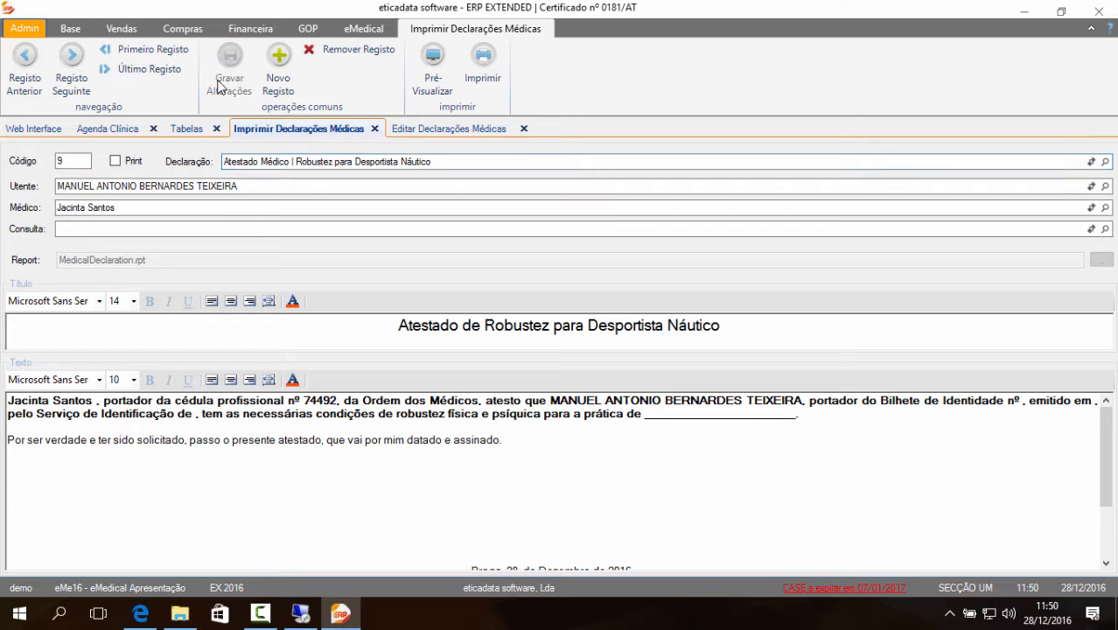
- Preview the declaration printed with MedicalDeclaration.rpt down to the page footer, close the preview and look over the record's text
left_click(431, 85)
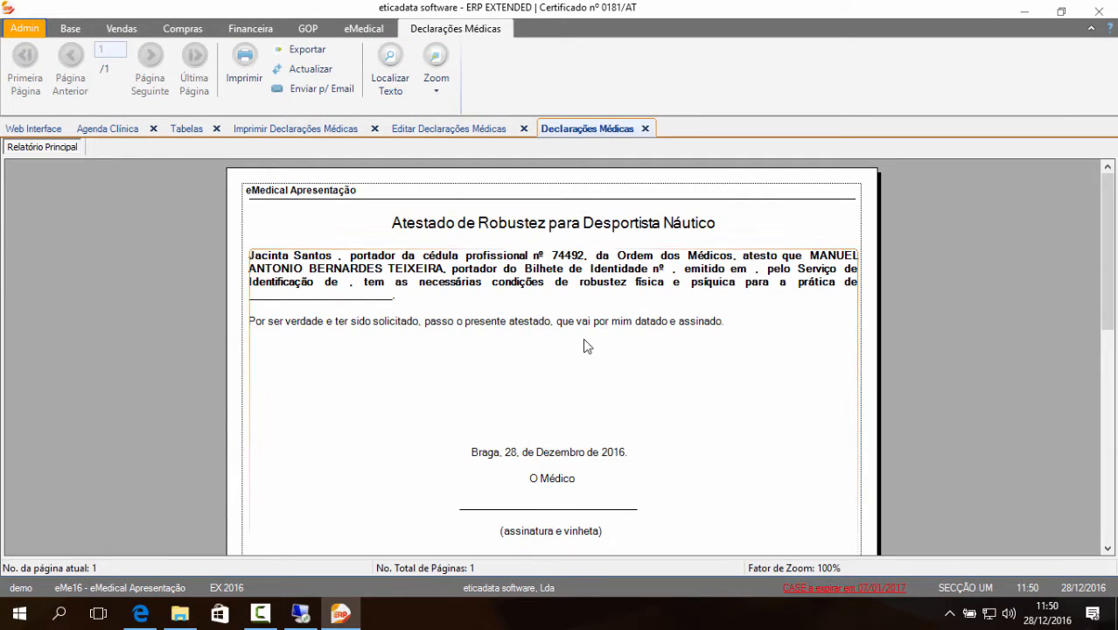
left_click_drag(1107, 254, 1039, 224)
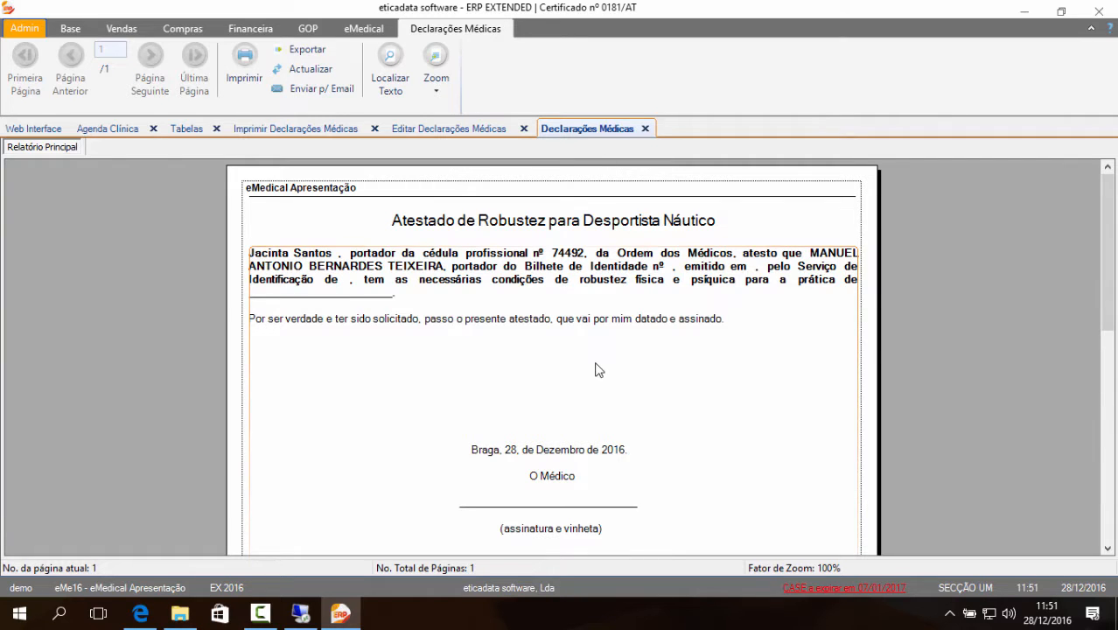
left_click_drag(1108, 335, 1080, 527)
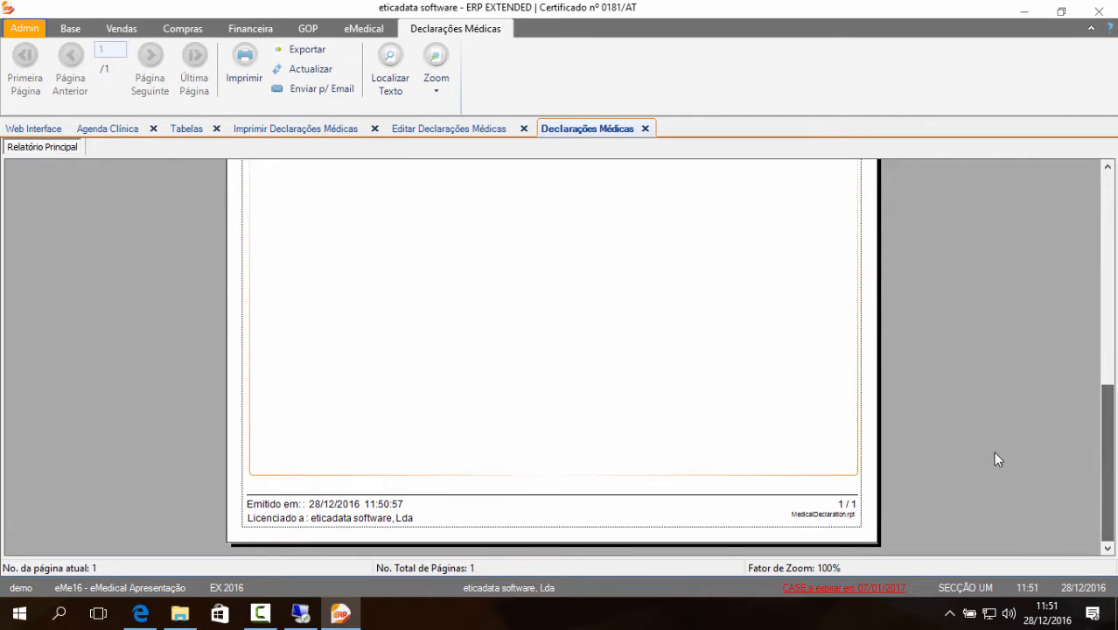
left_click(645, 129)
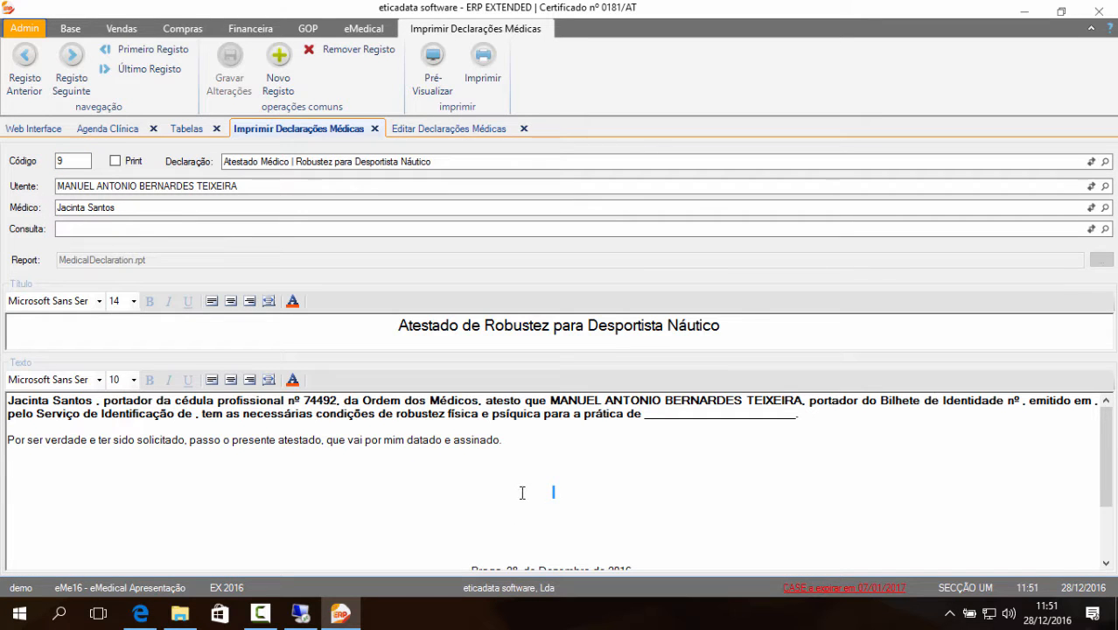
scroll(523, 492, "down", 5)
scroll(521, 490, "up", 5)
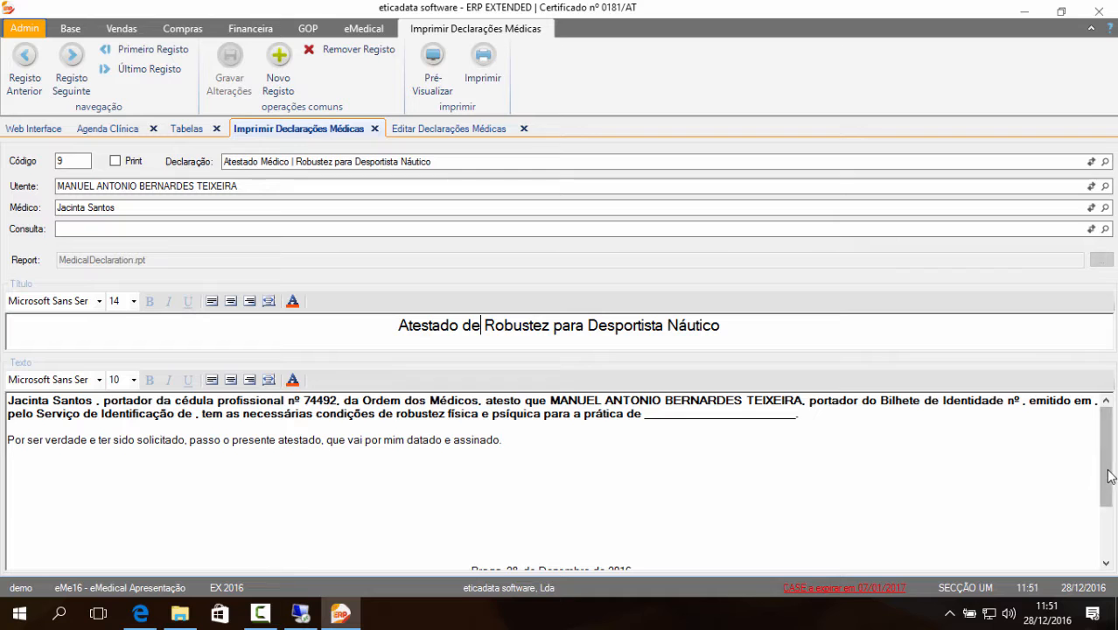
- Look over the issued declaration's text down to the signature line, and close the declaration without saving
scroll(1107, 492, "down", 5)
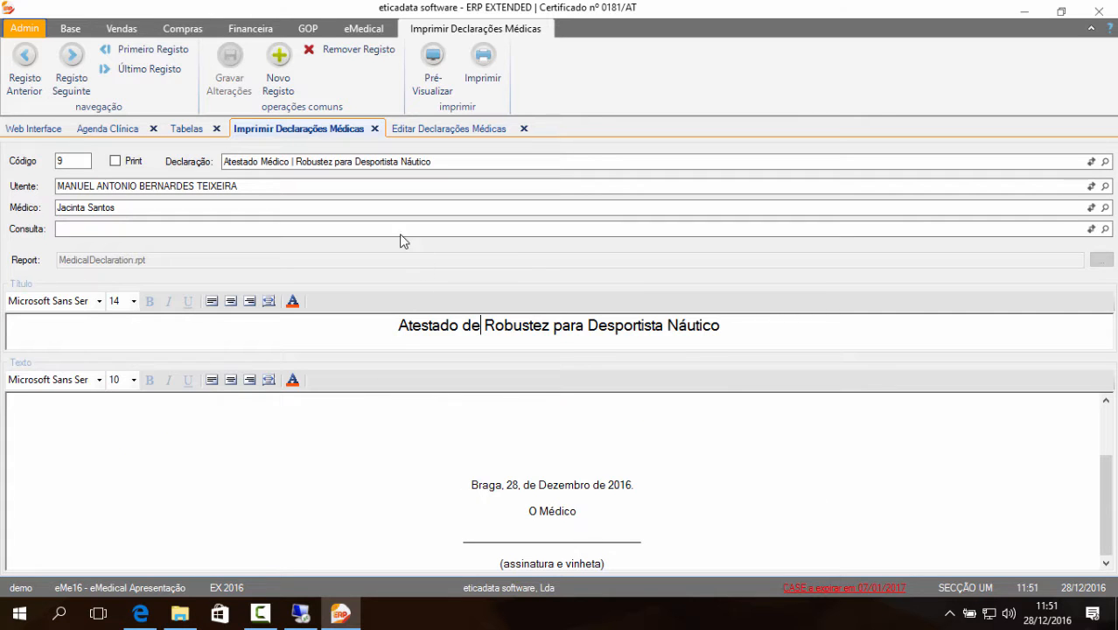
left_click(374, 128)
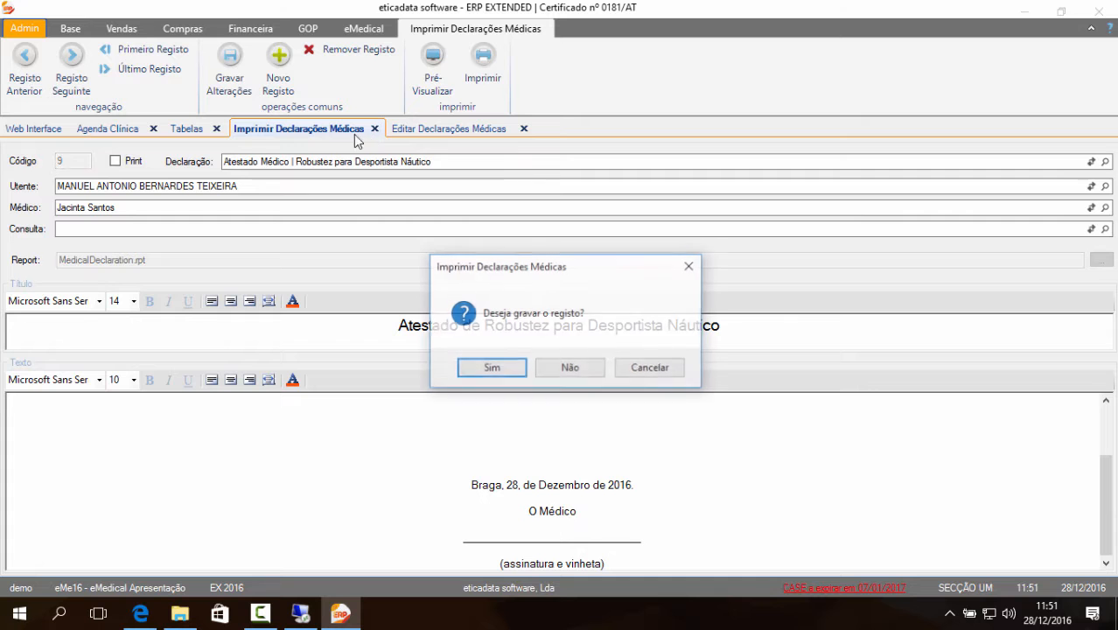
left_click(581, 367)
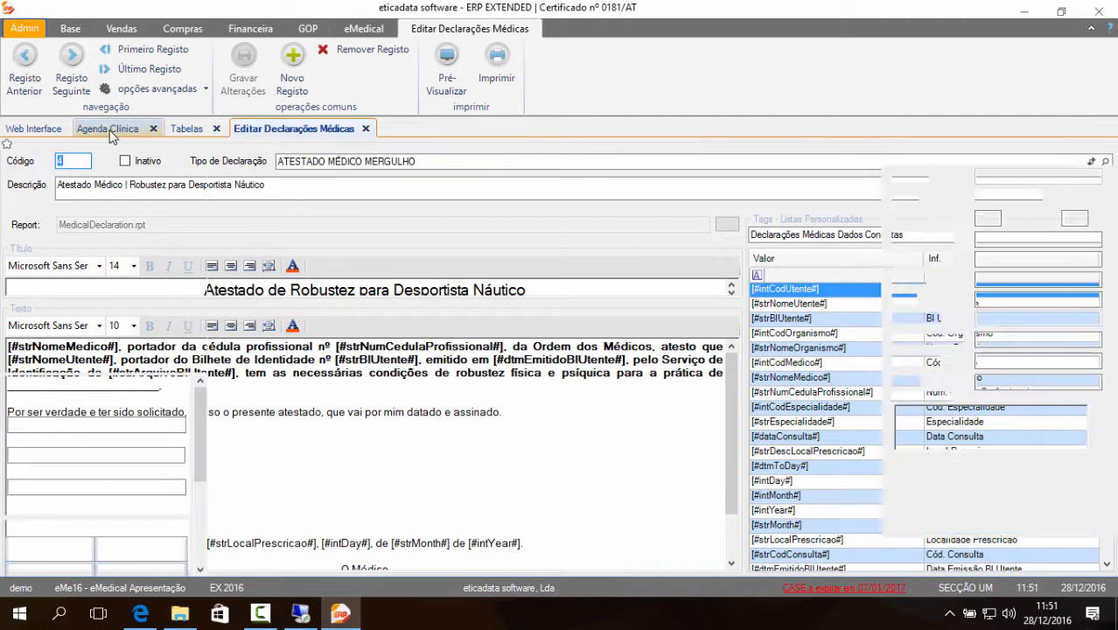
- Open the declaration settings in the doctor's record and load Atestado Médico | Aptidão Física e mental para o exercício da navegação de recreio
left_click(107, 130)
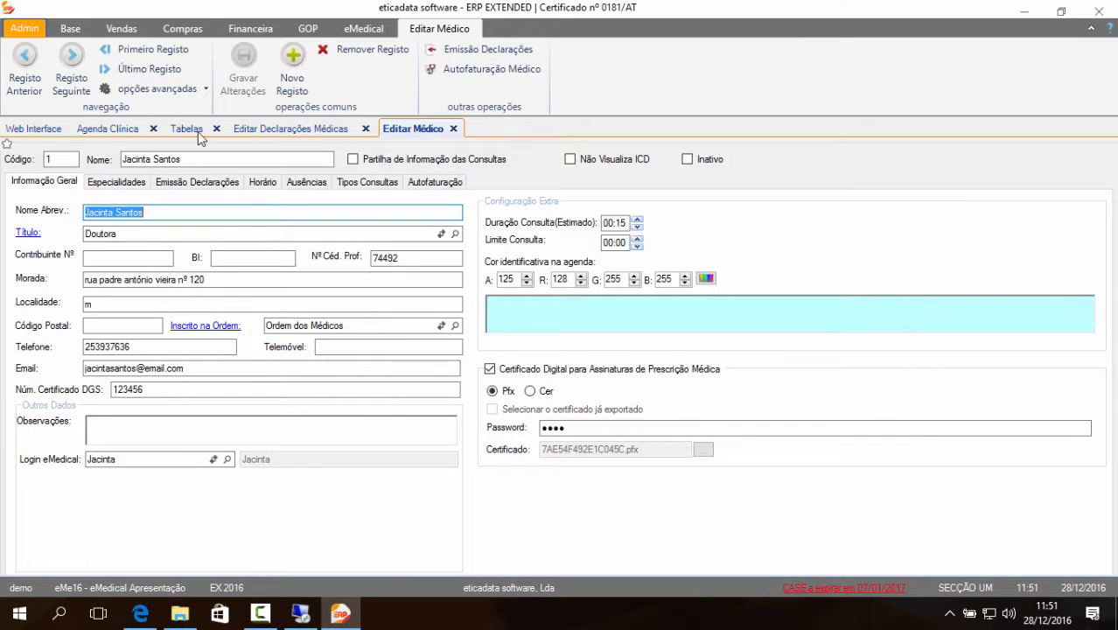
left_click(451, 52)
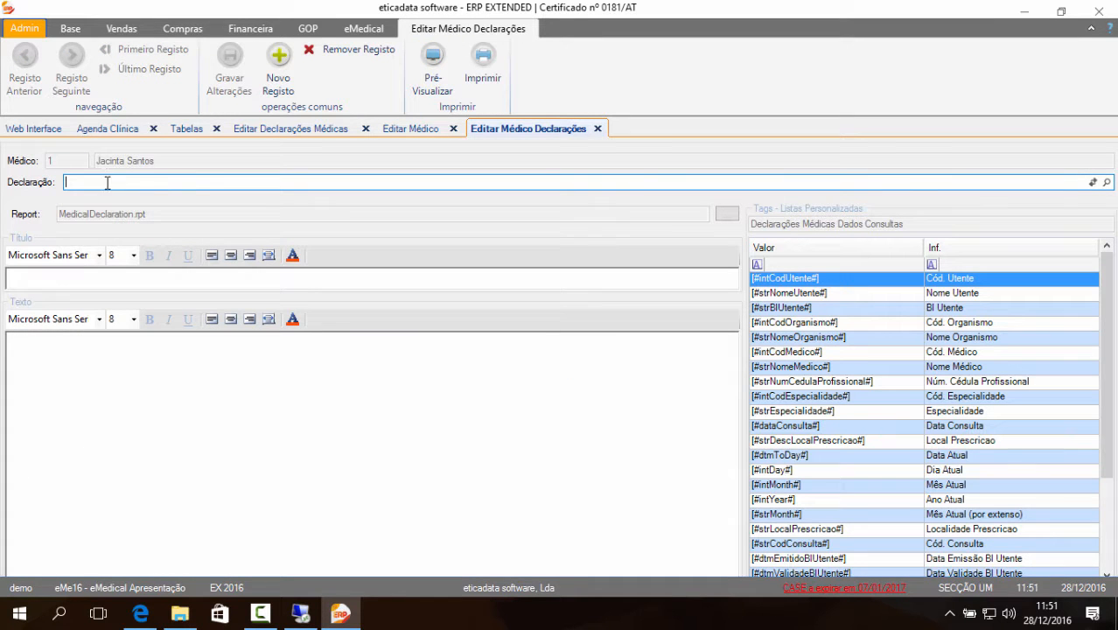
left_click(1108, 183)
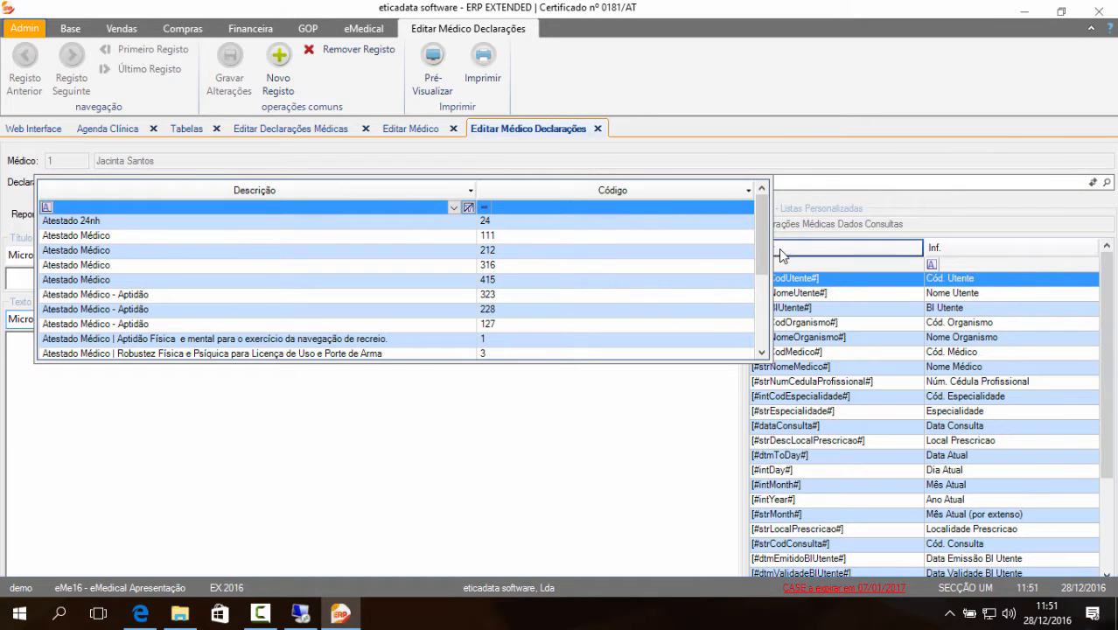
left_click(346, 339)
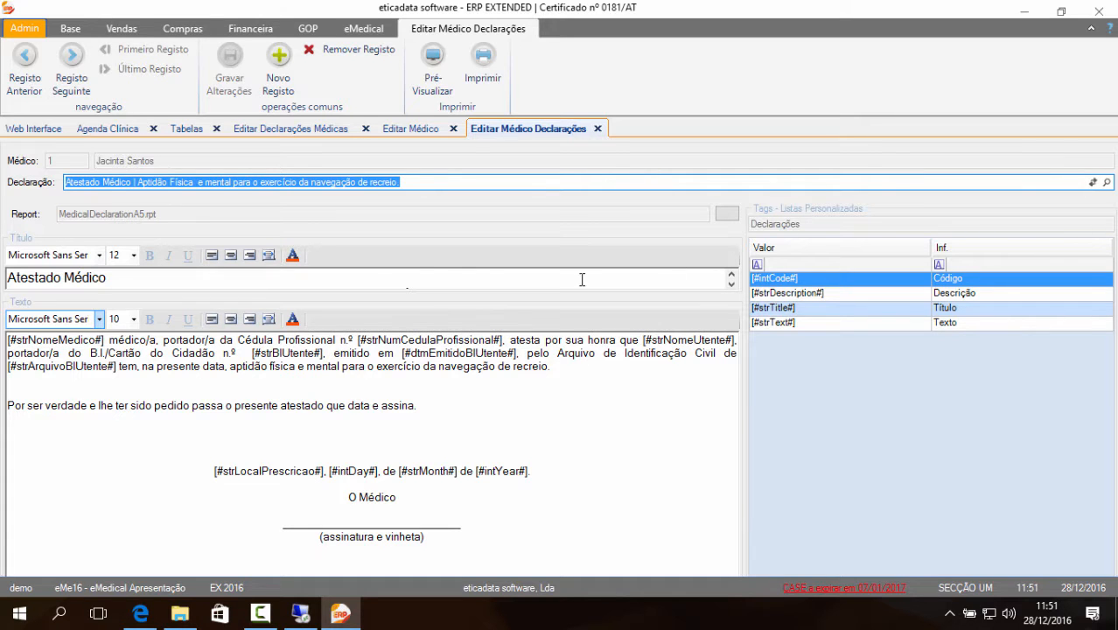
- Centre the paragraph "Por ser verdade e lhe ter sido pedido passa o presente atestado que data e assina."
left_click(447, 414)
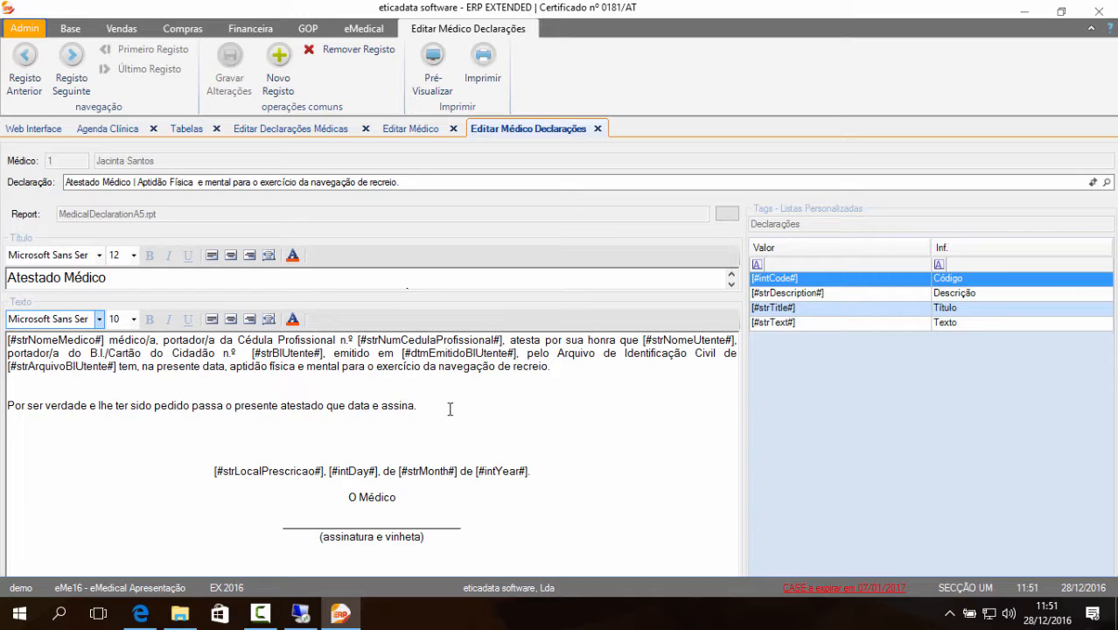
left_click_drag(449, 409, 1, 376)
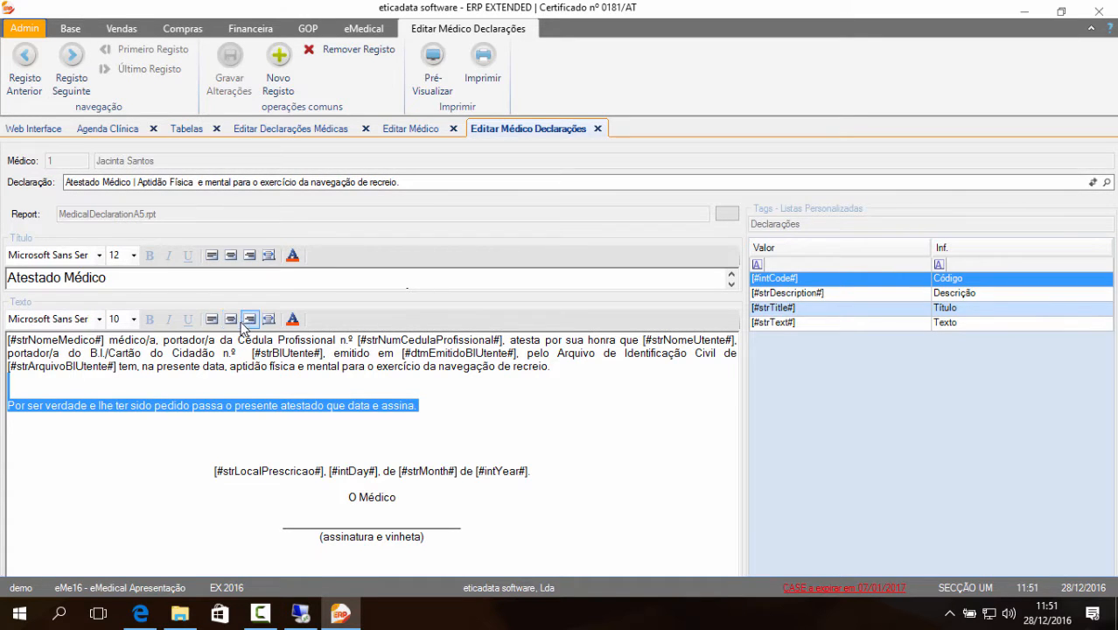
left_click(230, 319)
left_click(327, 356)
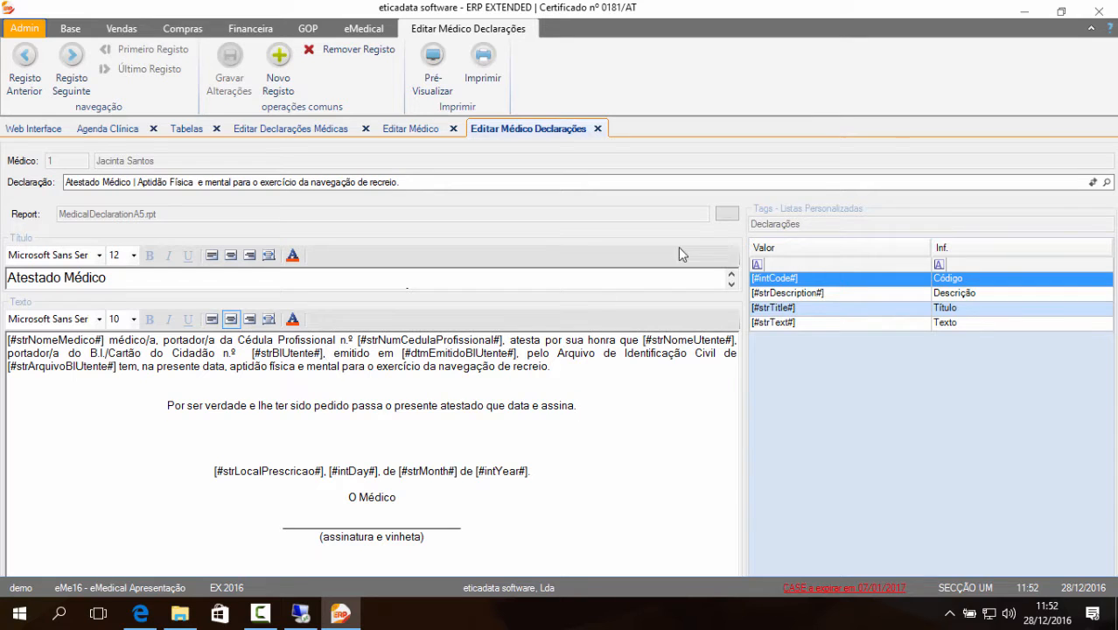
- Set the report of the doctor's declaration to MedicalDeclaration.rpt and save the changes
left_click(727, 214)
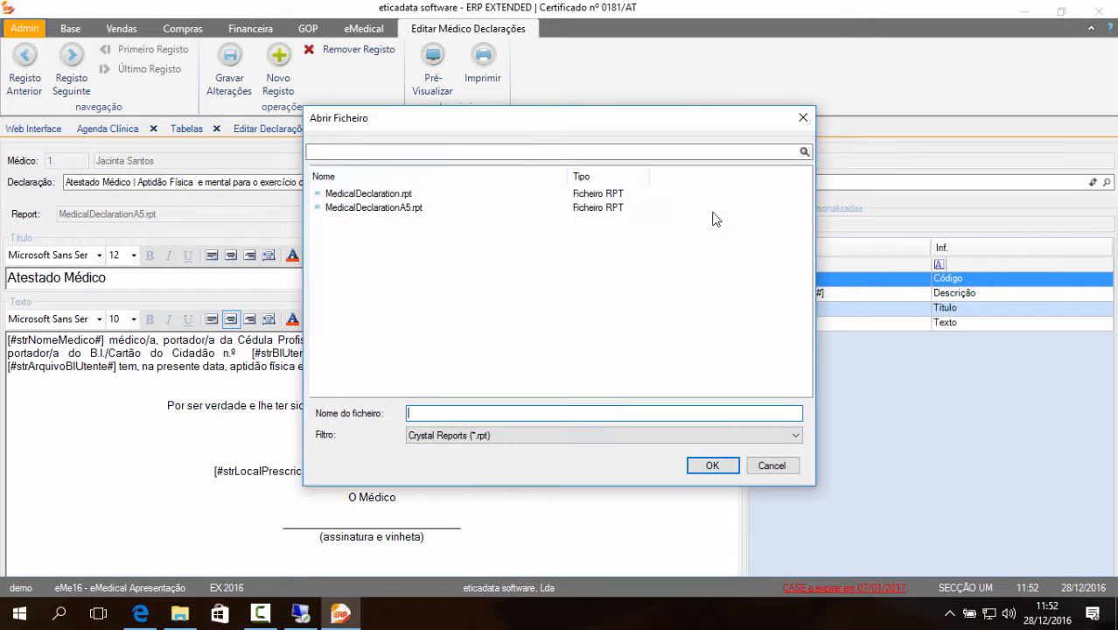
left_click(408, 195)
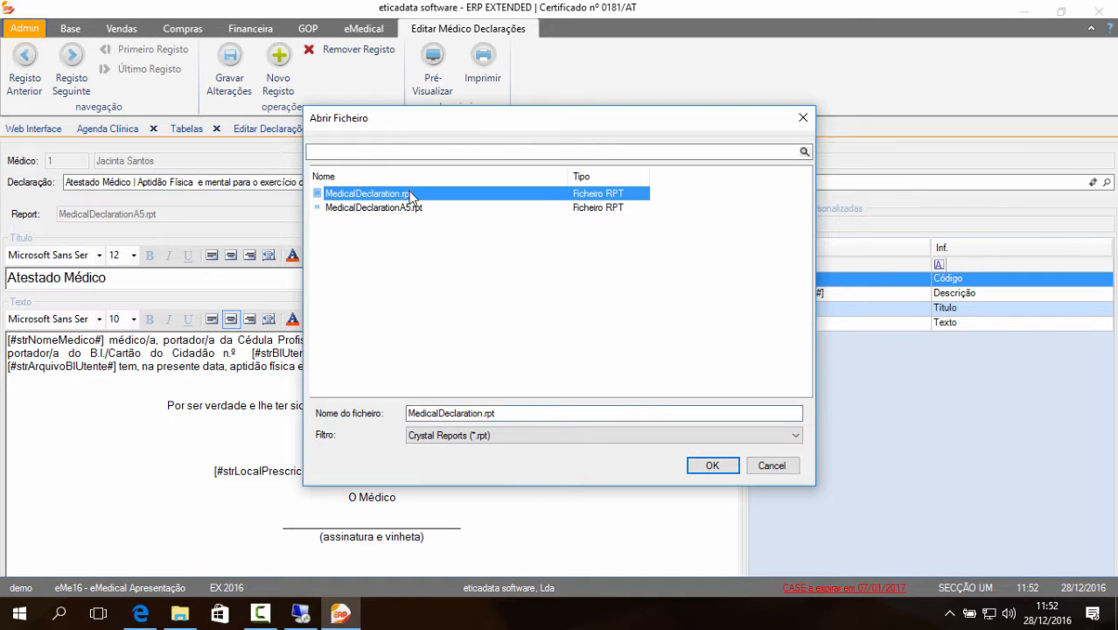
left_click(712, 465)
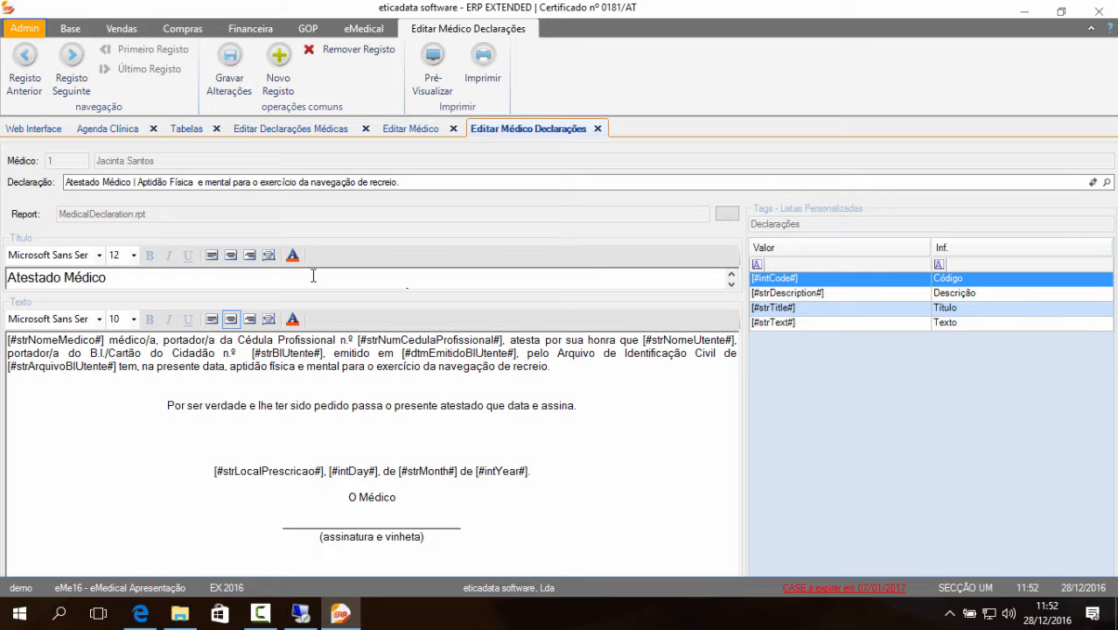
left_click(228, 90)
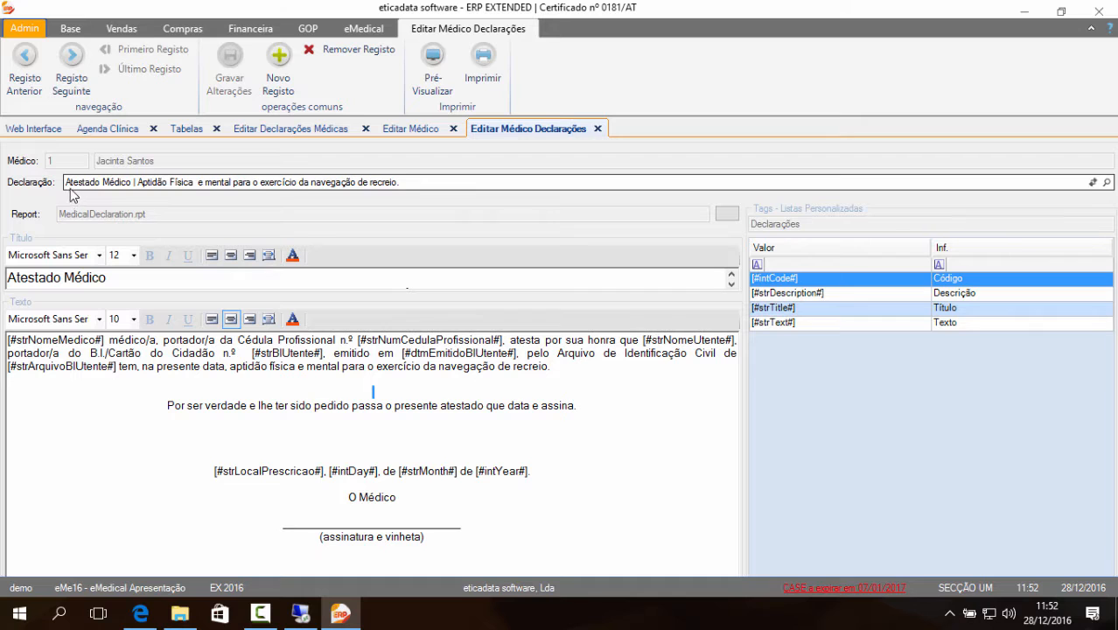
left_click_drag(64, 183, 476, 175)
left_click(404, 434)
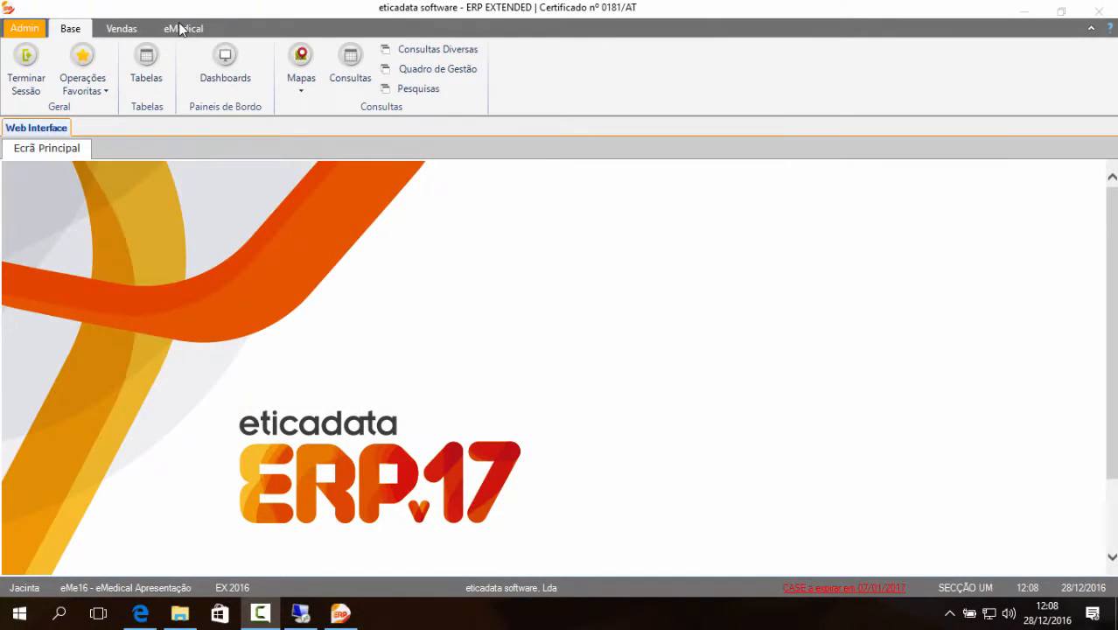
- Try to open the medication prescription window from the eMedical module and dismiss the message
left_click(182, 29)
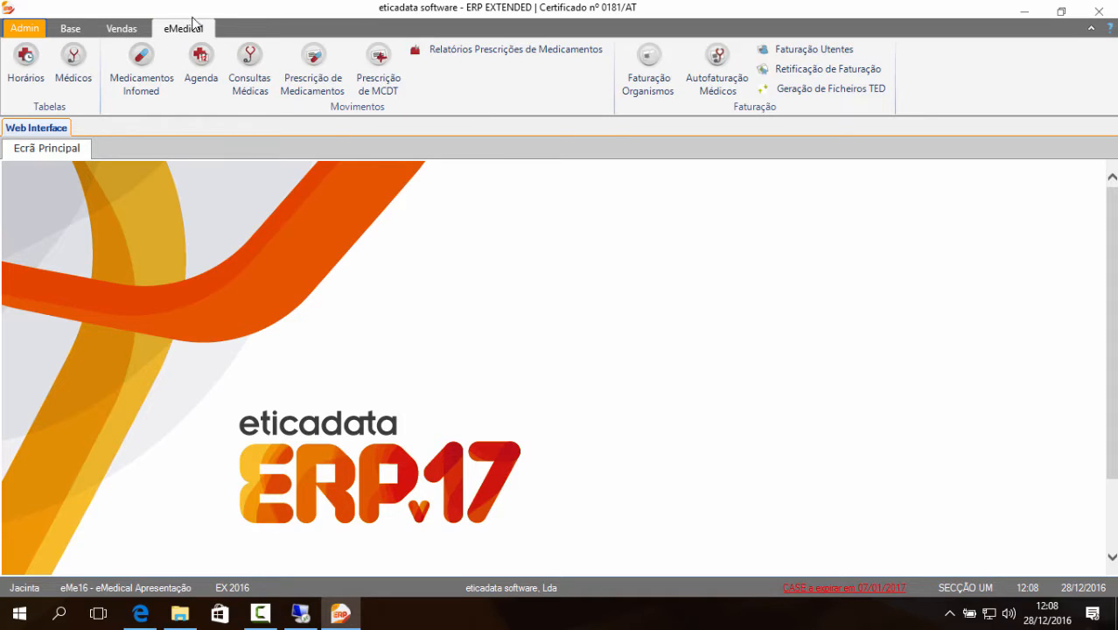
left_click(315, 84)
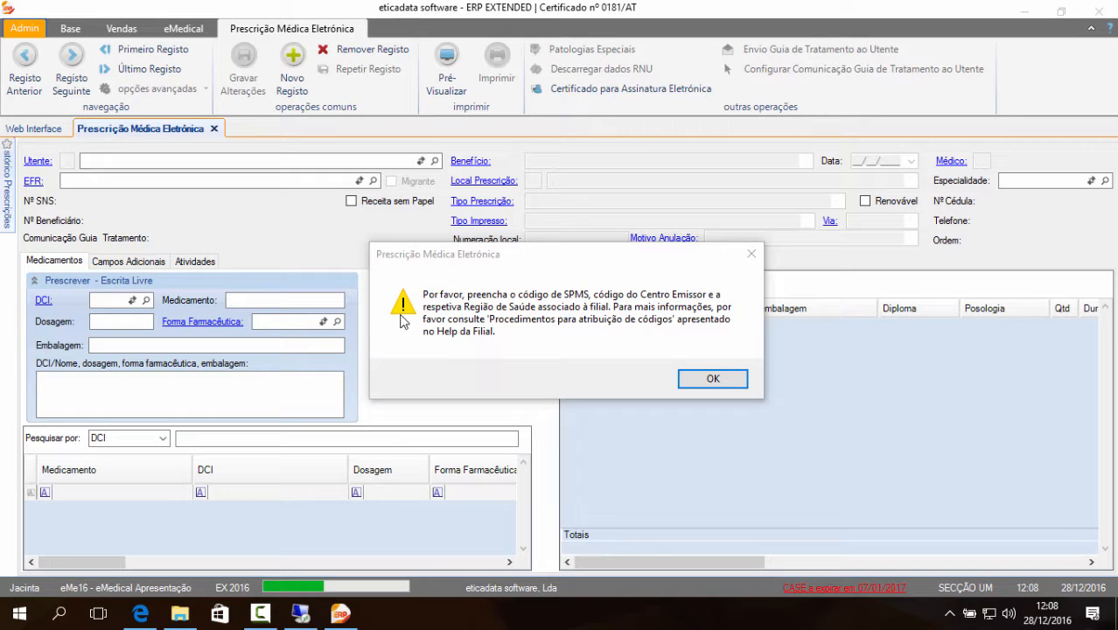
left_click(714, 380)
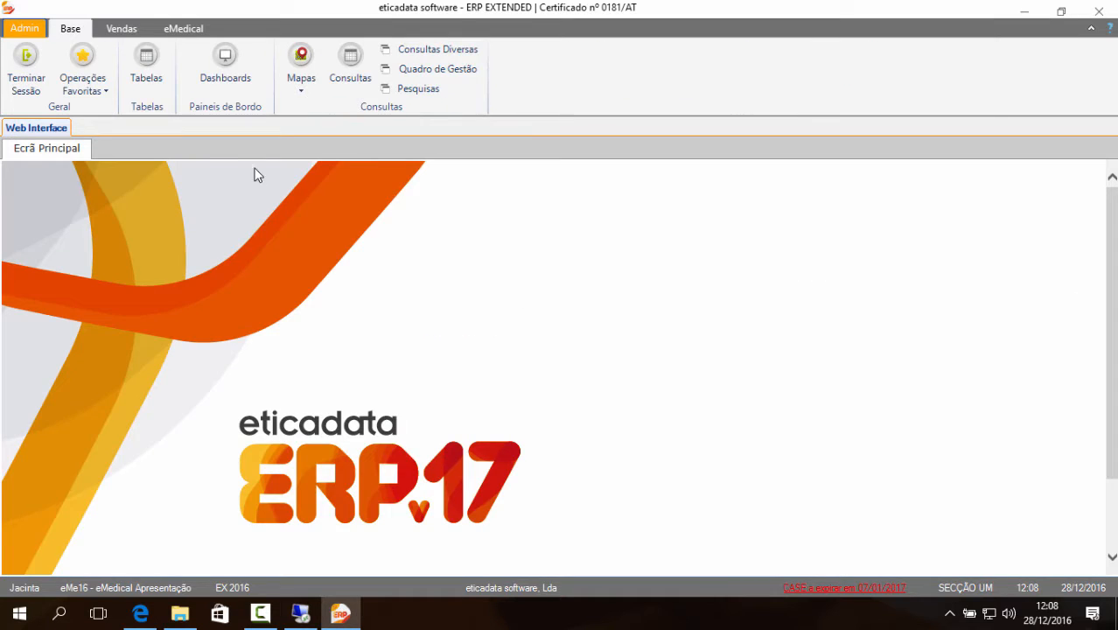
- Find the Filiais table and open branch L1, CS Pombal - Sede, for editing
left_click(147, 74)
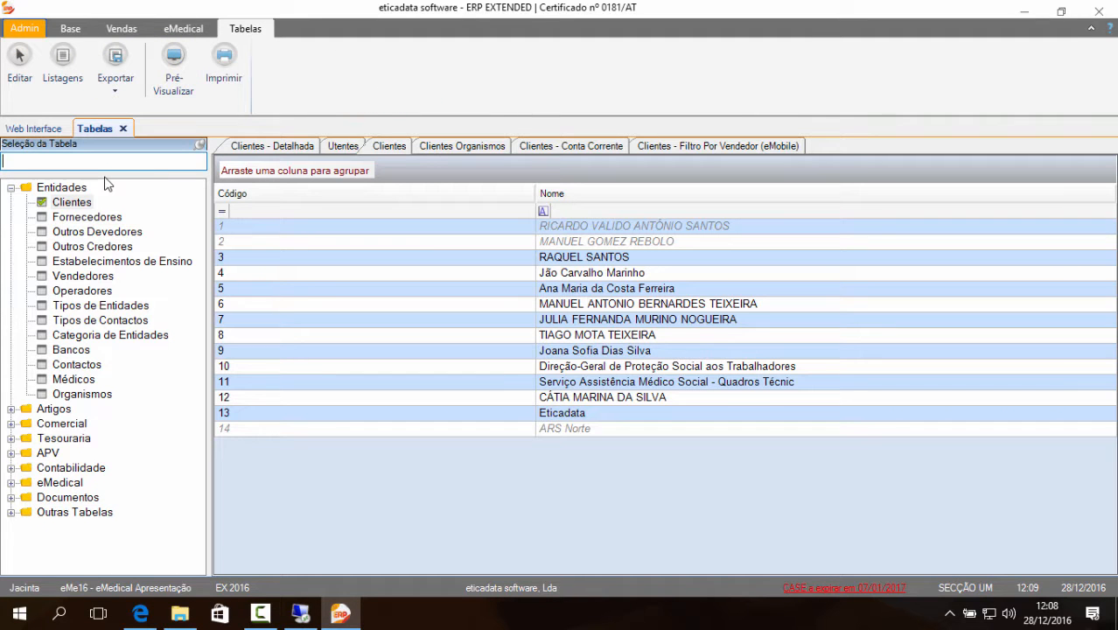
type("fili")
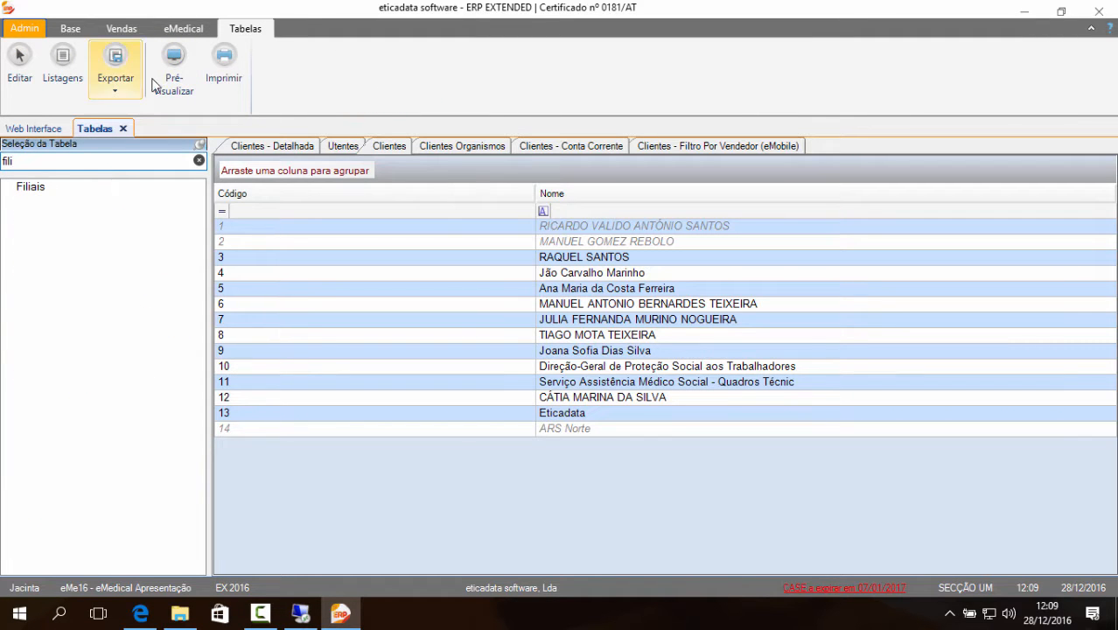
left_click(37, 188)
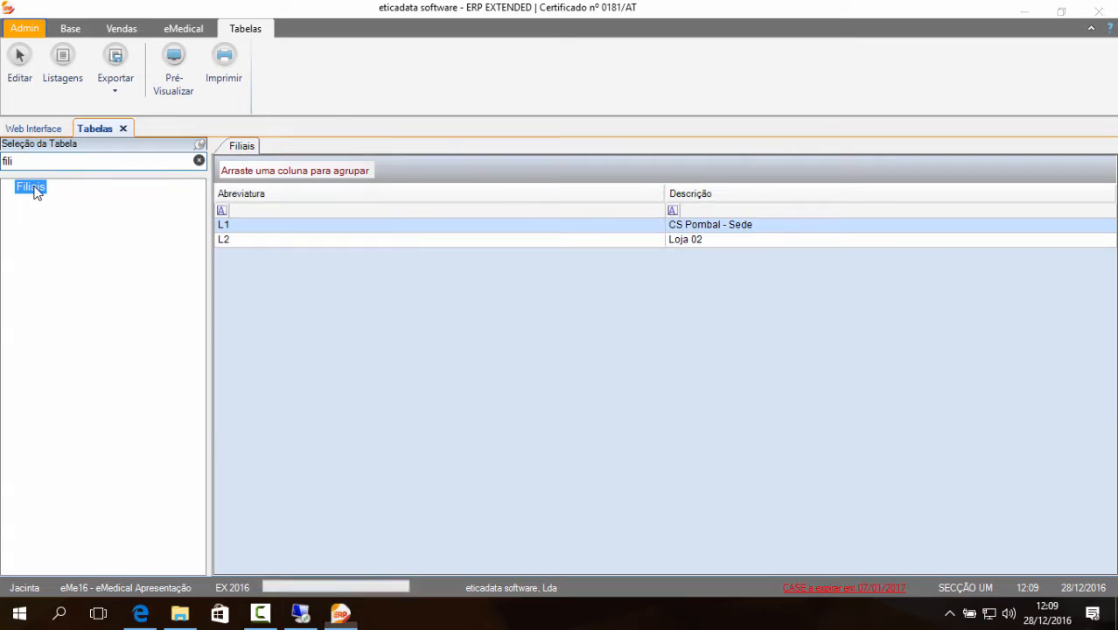
left_click(322, 227)
double_click(322, 229)
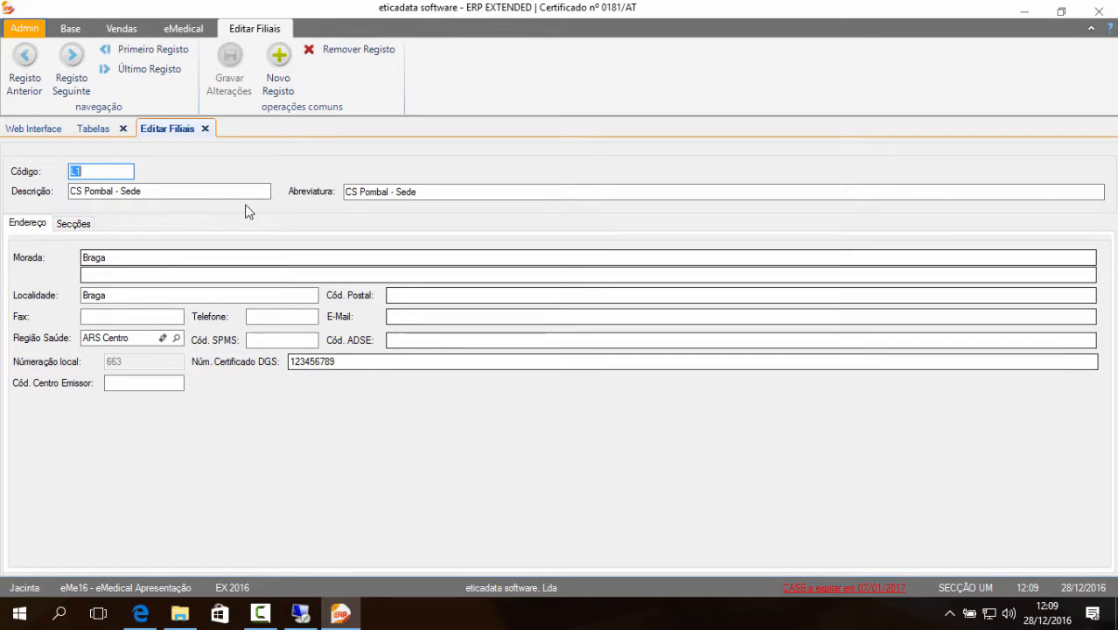
- Examine the branch's sections and its address details, including the SPMS, ADSE and issuing centre code fields
left_click(70, 223)
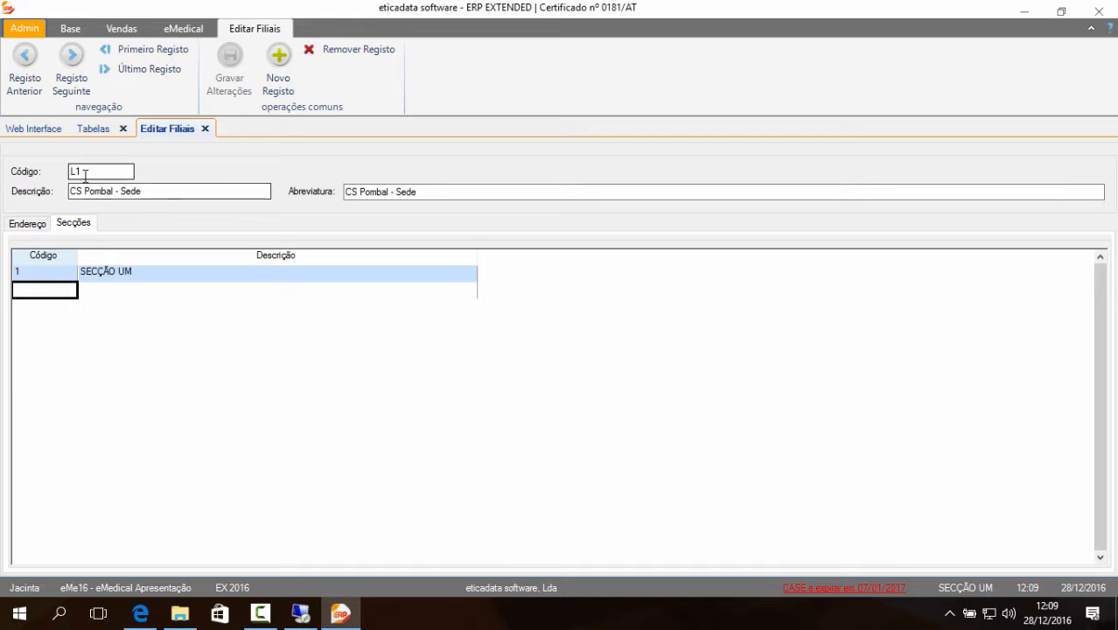
left_click(8, 225)
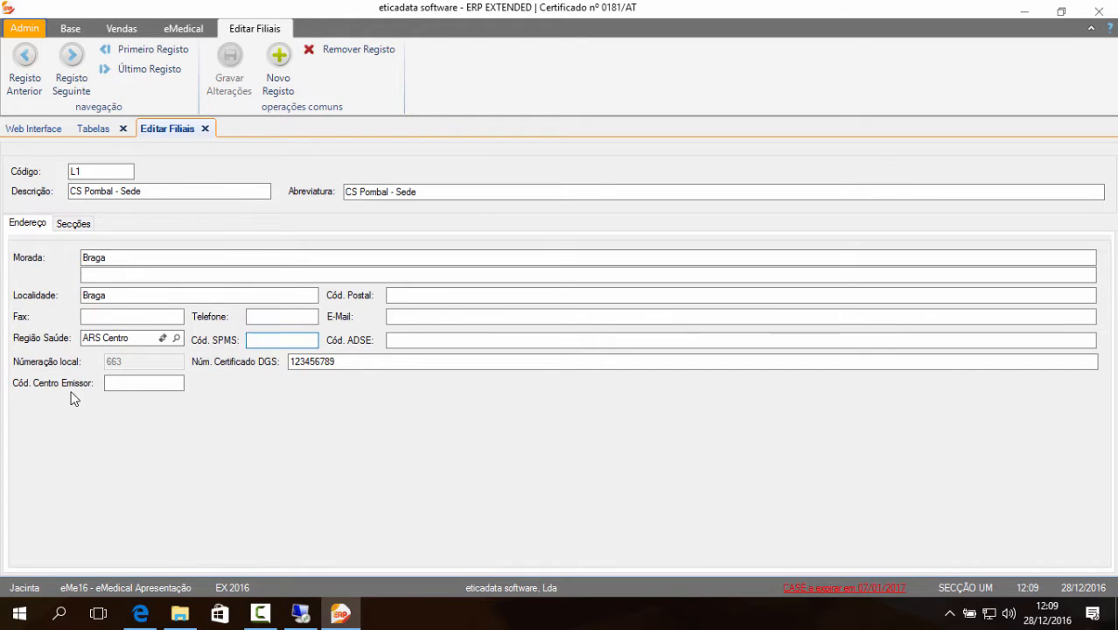
left_click(130, 386)
left_click(413, 341)
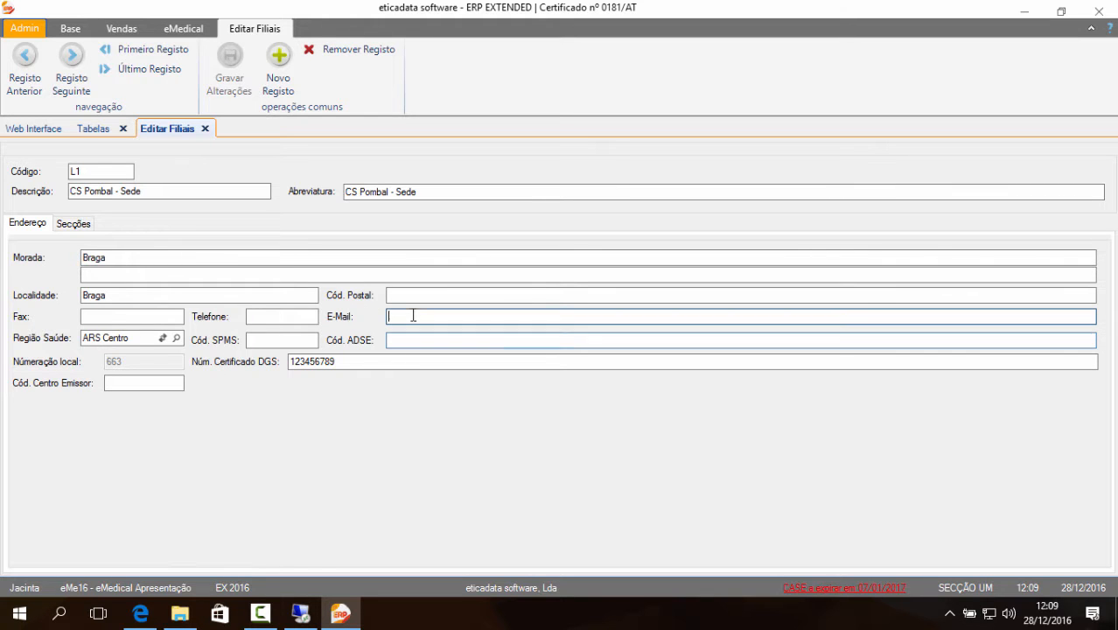
left_click(412, 312)
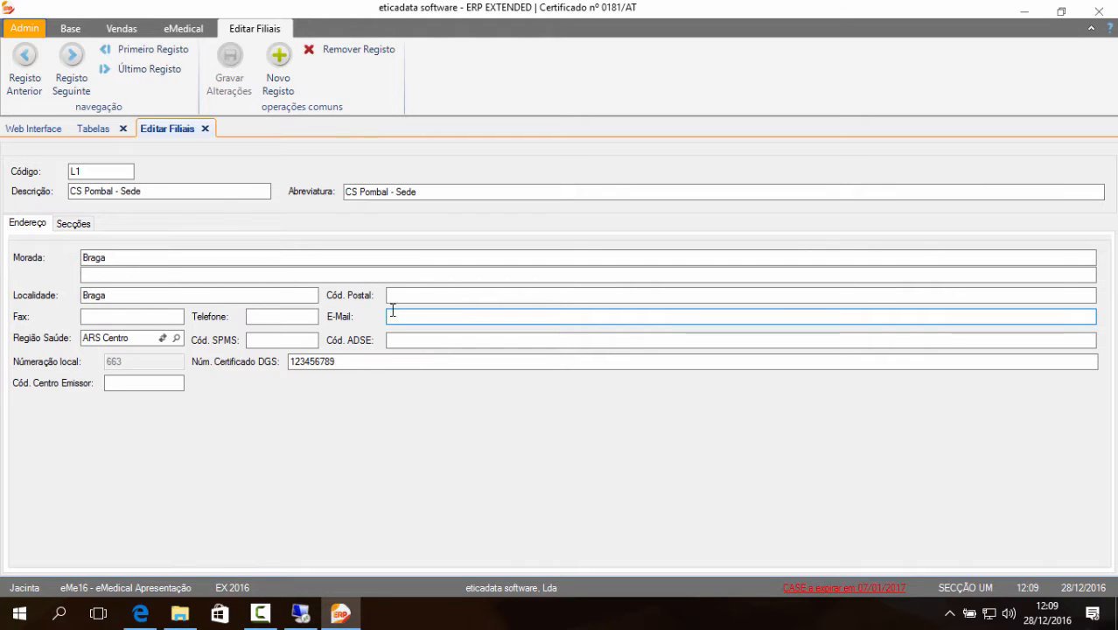
- Read the branch editing help and its procedures for assigning prescription codes in the browser, and return to the ERP
key("F1")
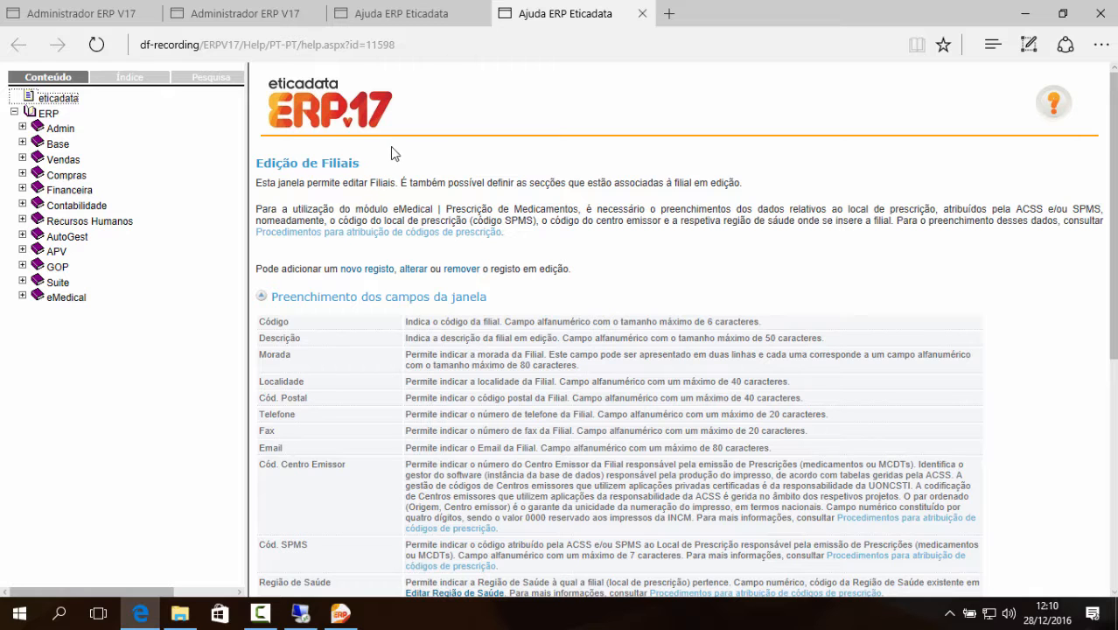
left_click(312, 238)
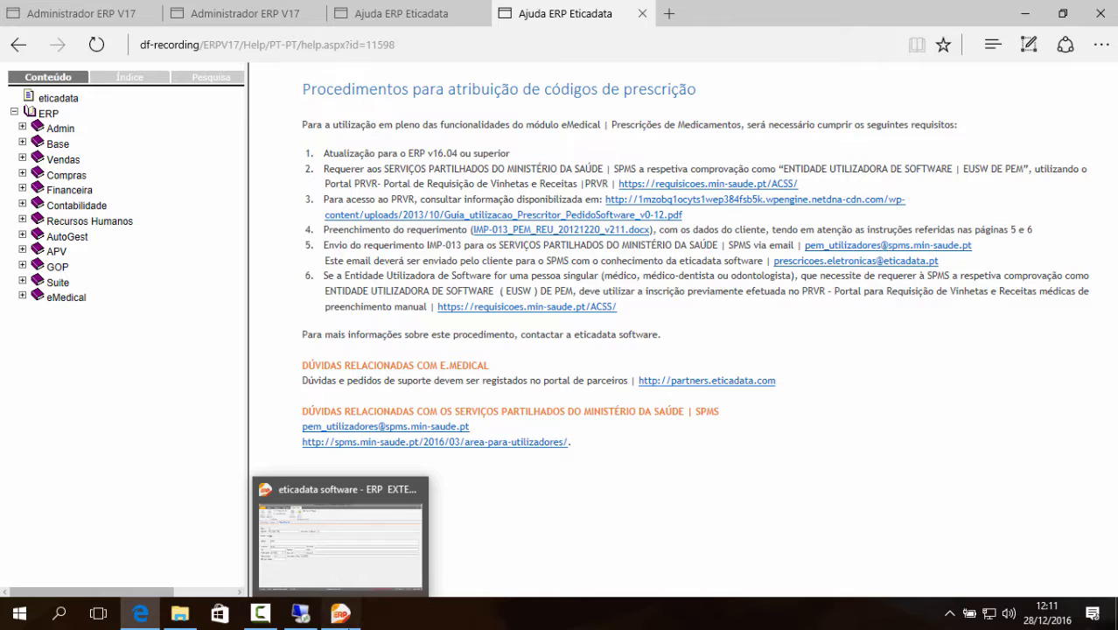
left_click(340, 614)
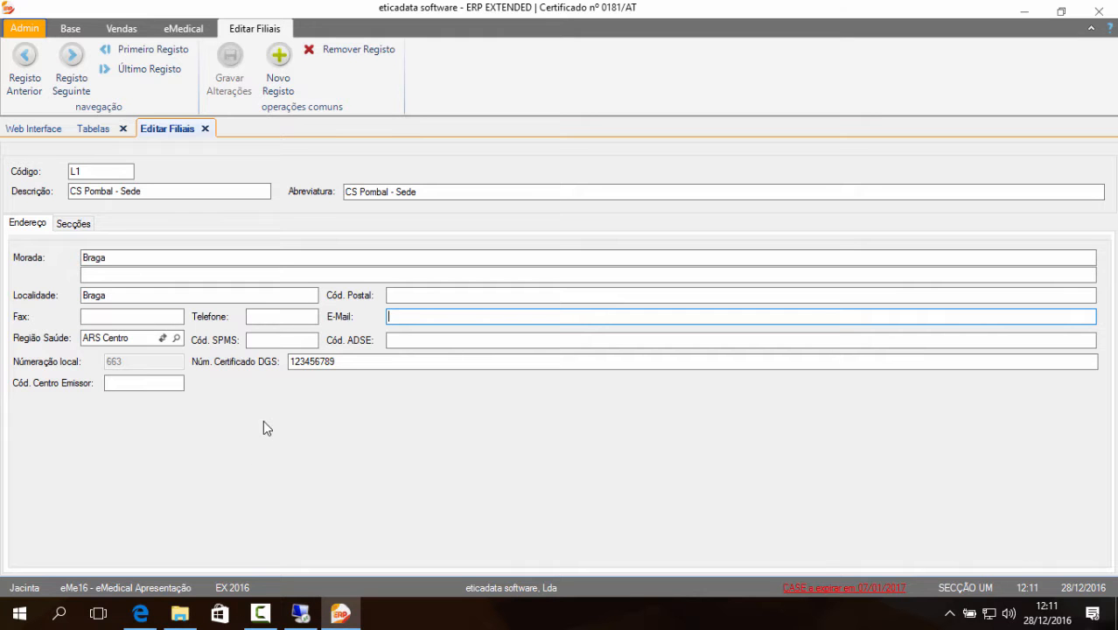
- Set the branch's Cód. Centro Emissor to 9999 and Cód. SPMS to 123456, and save the record
left_click(133, 385)
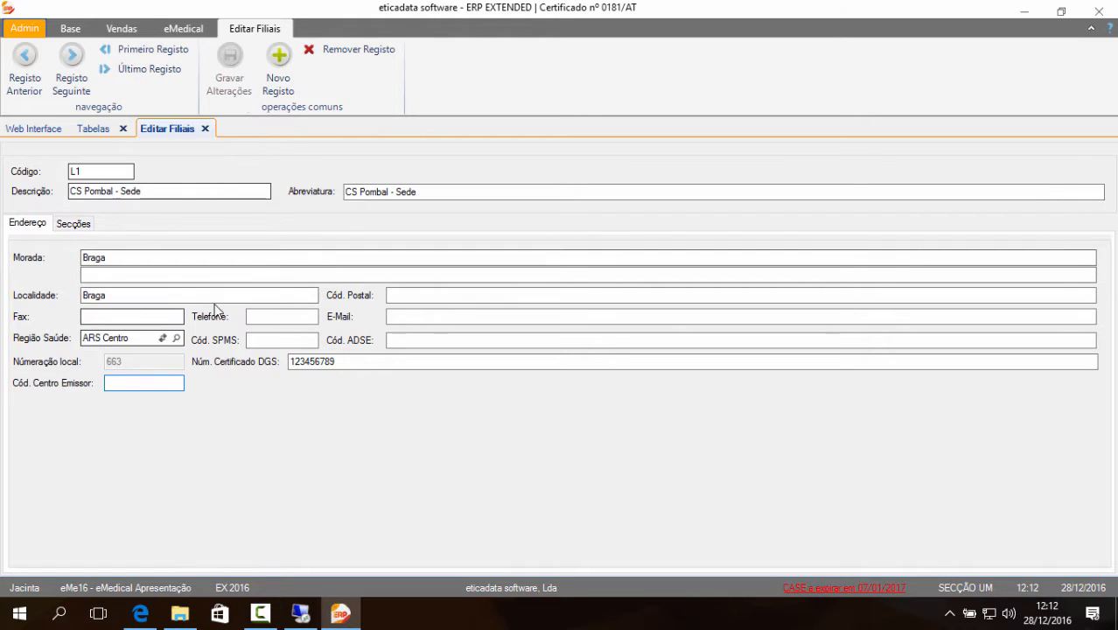
type("9999")
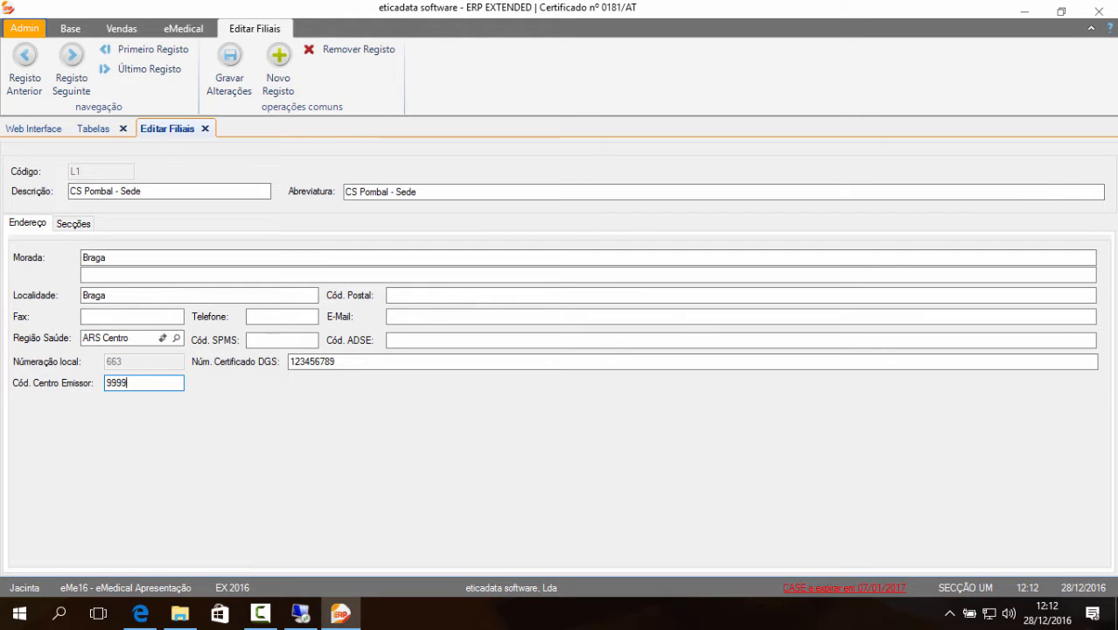
left_click(263, 340)
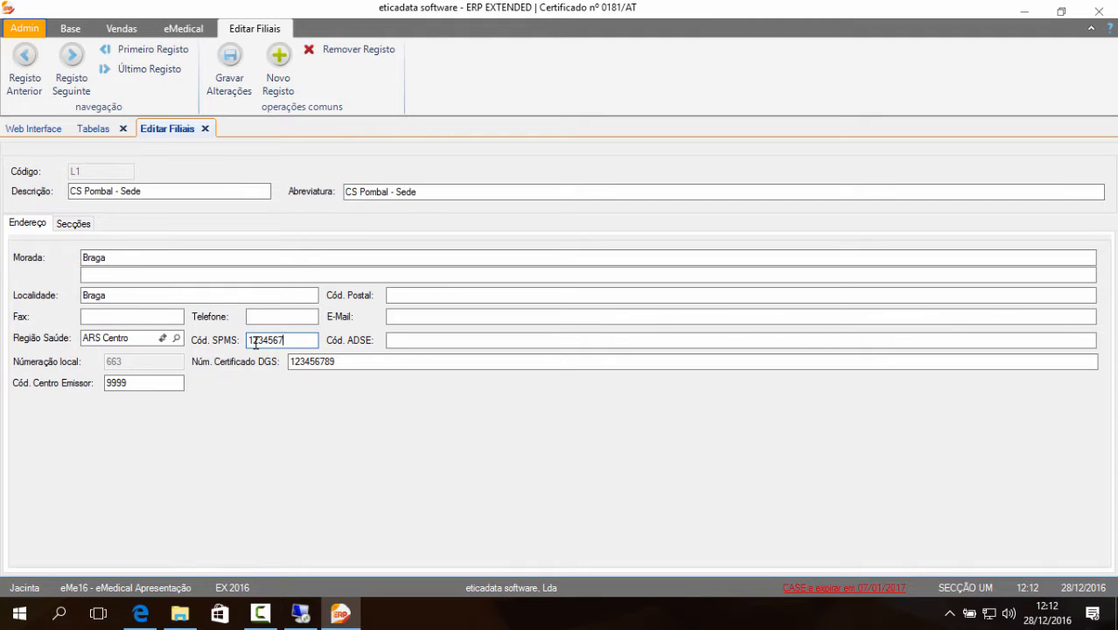
key("BackSpace")
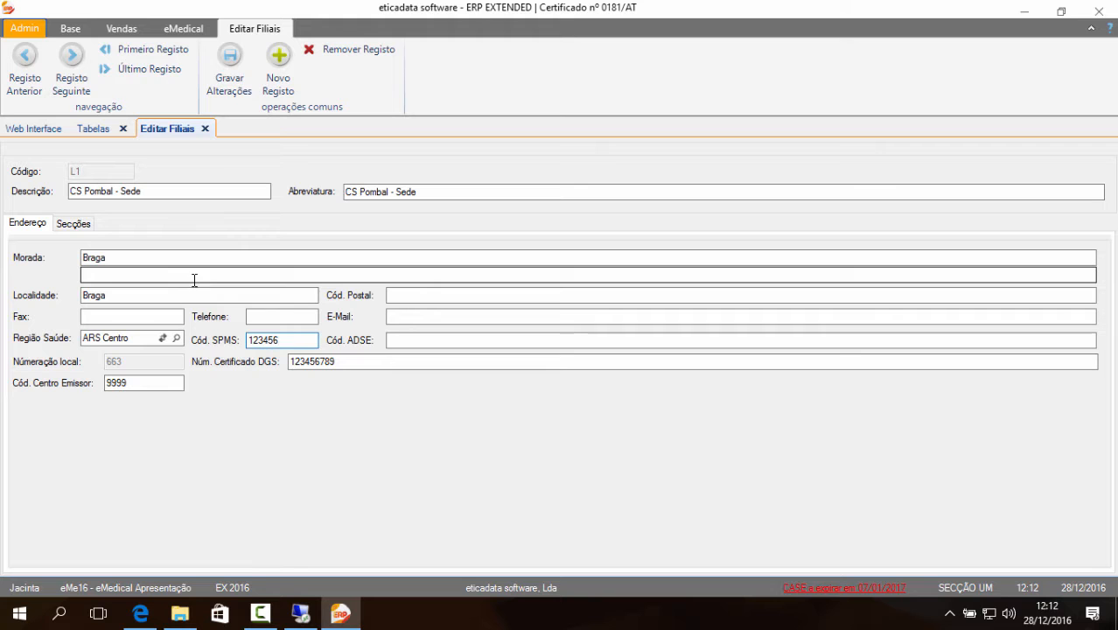
left_click(232, 95)
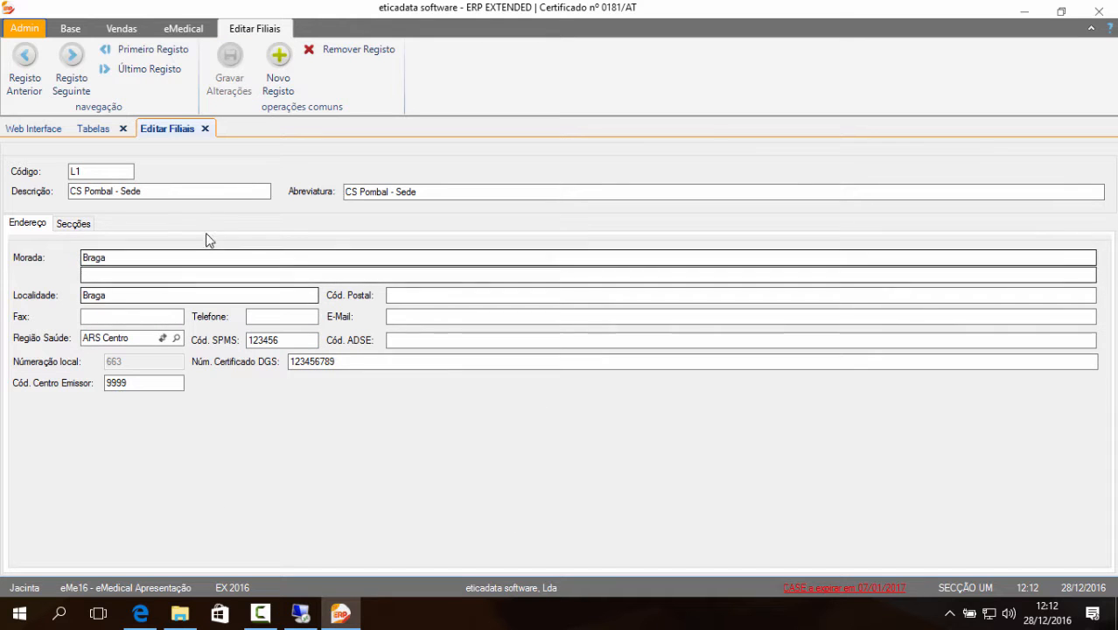
- Open the electronic medication prescription form and the prescribing doctor's record
left_click(183, 29)
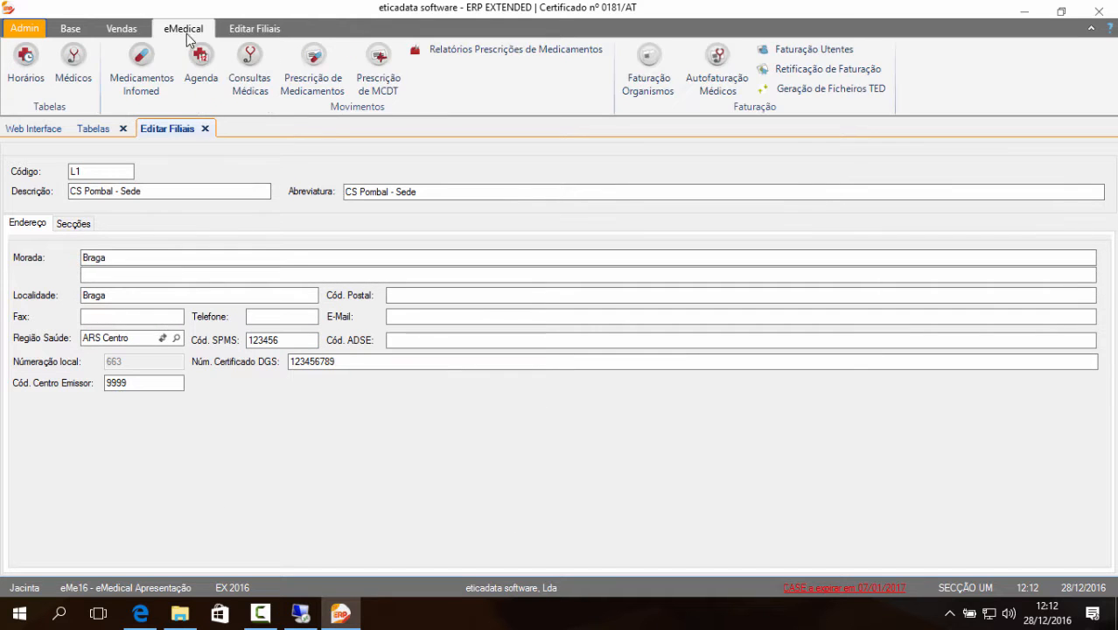
left_click(314, 78)
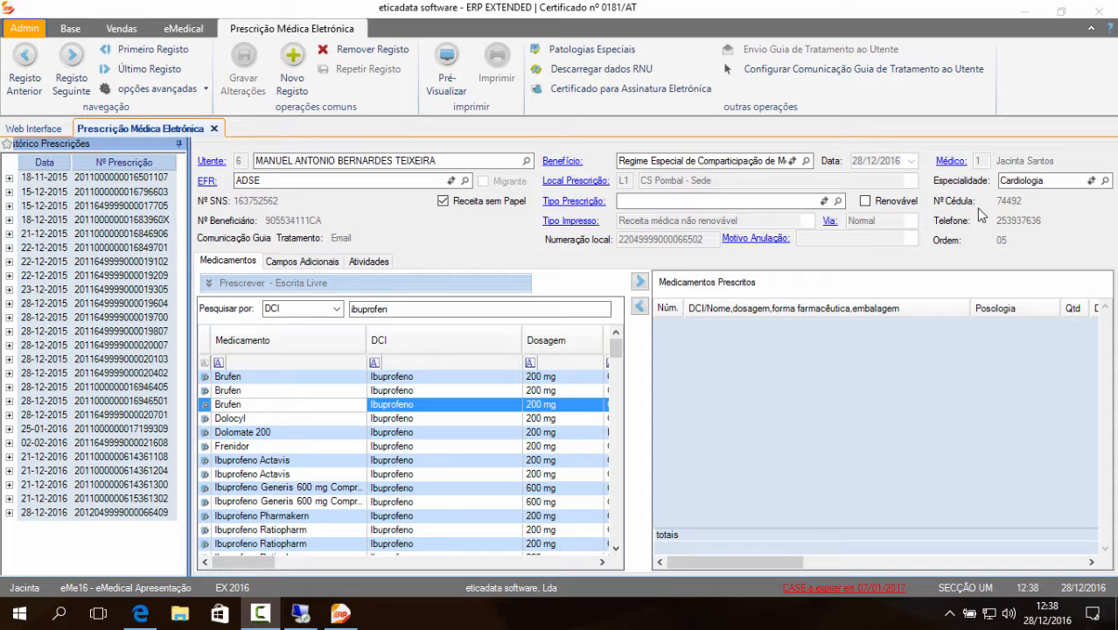
left_click(951, 164)
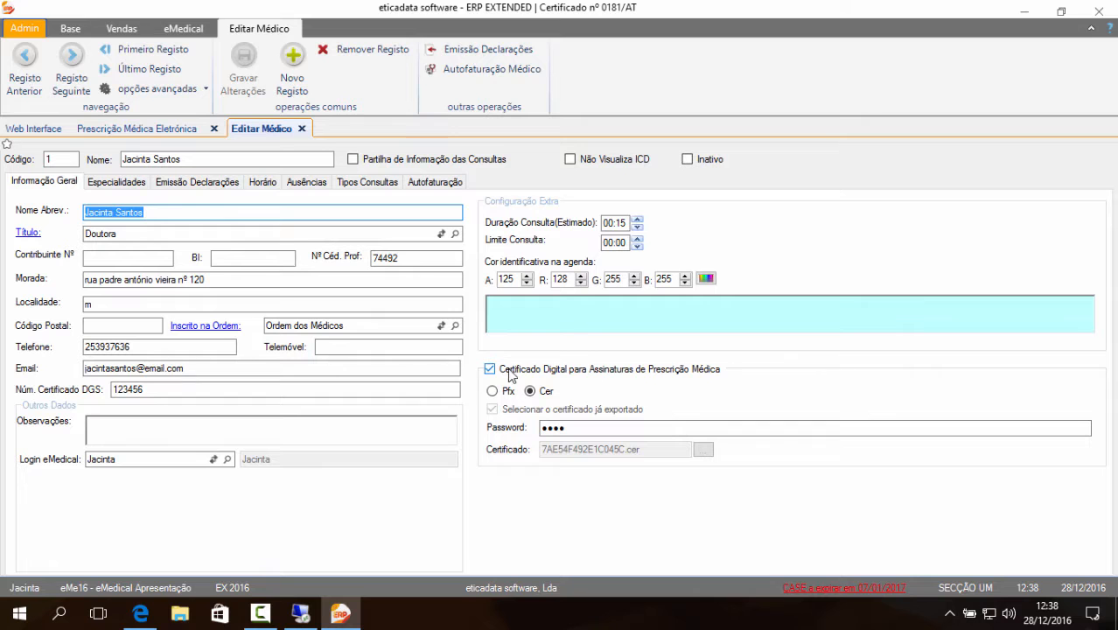
- Set up the doctor's digital signature certificate as Pfx, entering the certificate password and choosing the available citizen card certificate, and save the record
left_click(490, 370)
left_click(491, 369)
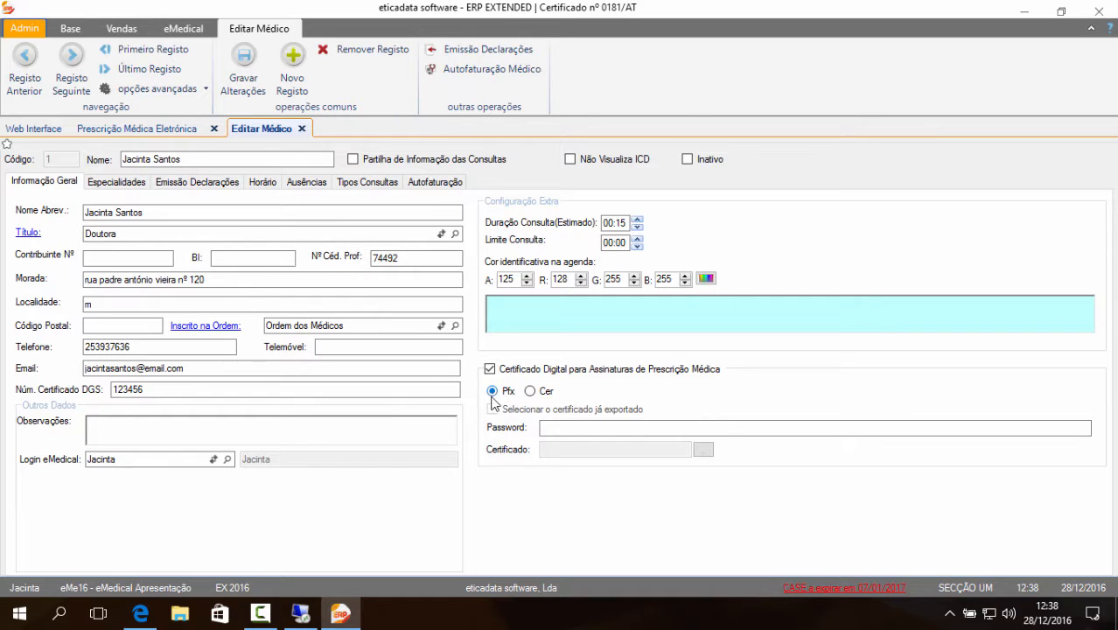
left_click(568, 428)
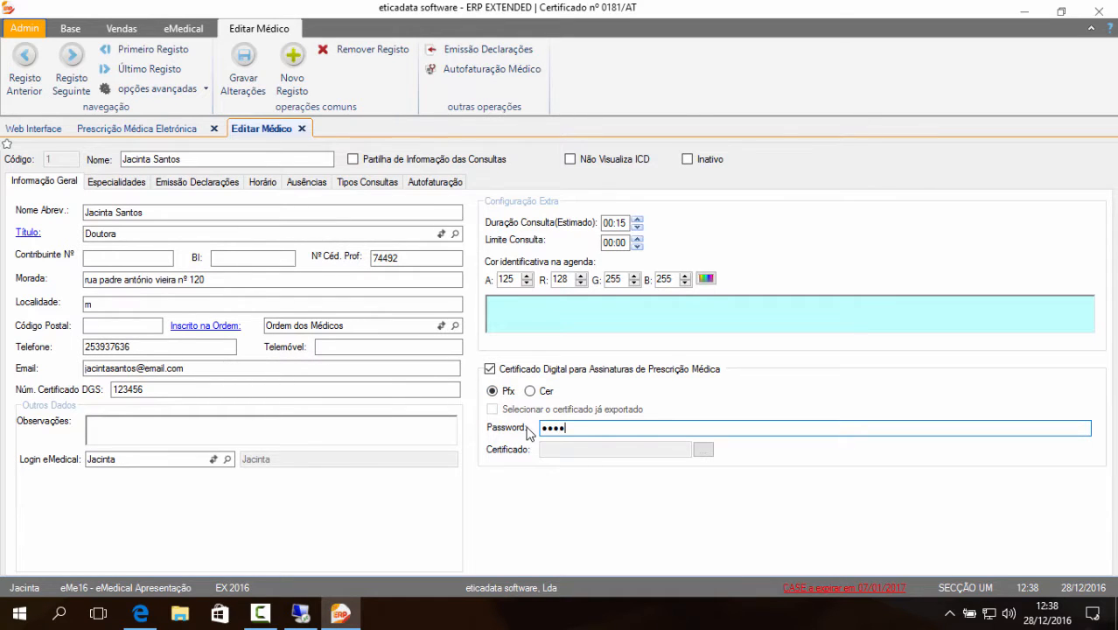
left_click(703, 450)
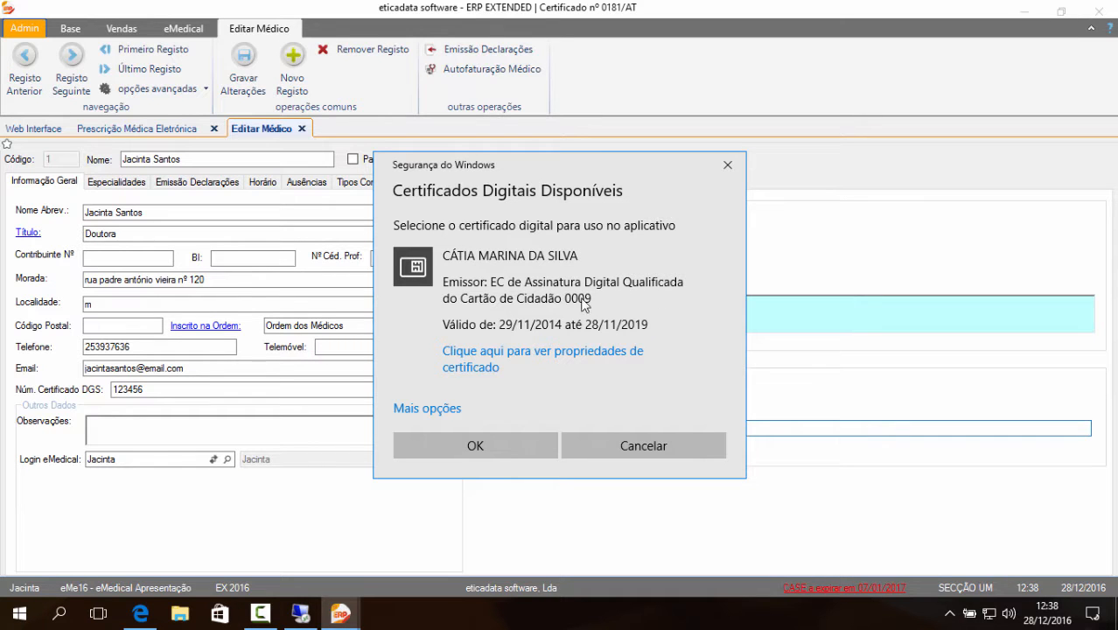
left_click(504, 438)
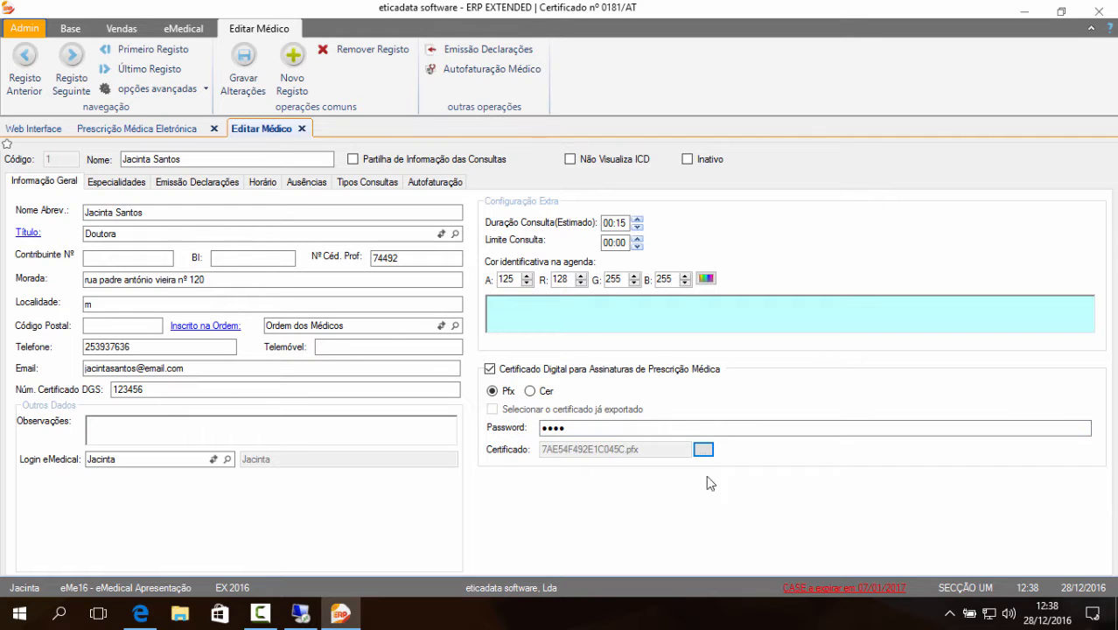
left_click(240, 73)
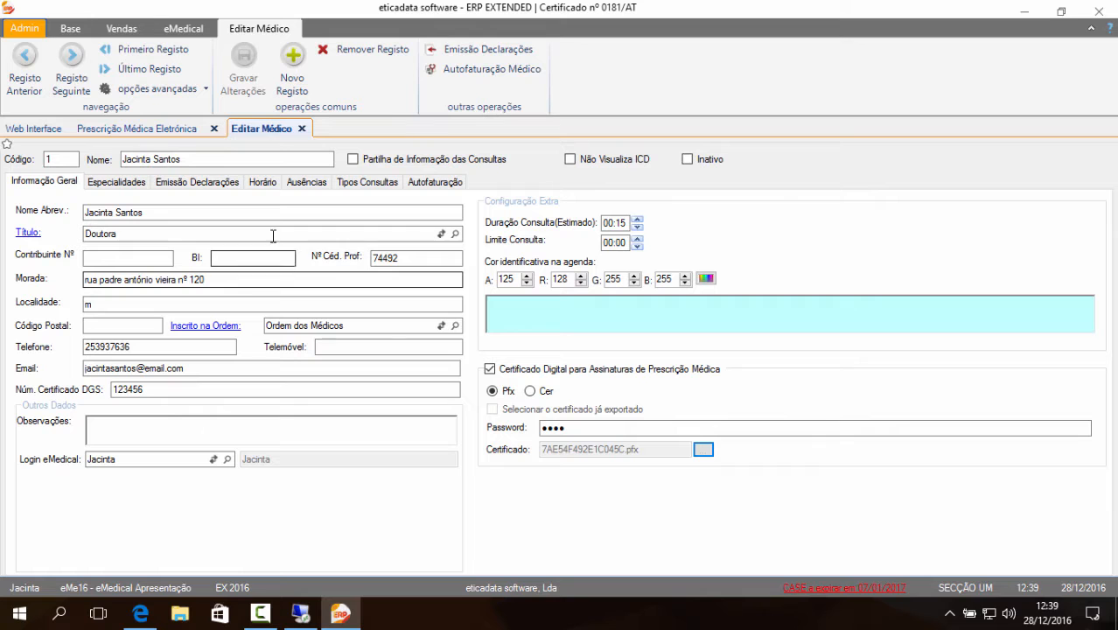
left_click(429, 347)
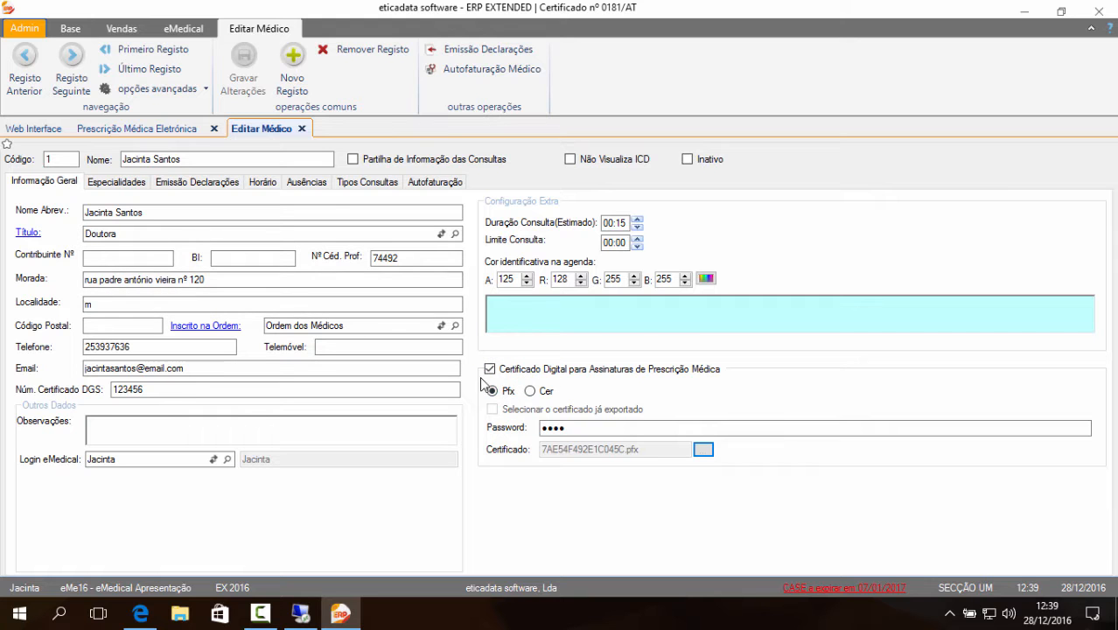
- Switch the doctor's certificate type to Cer with the already exported certificate option and enter the certificate password
left_click(536, 393)
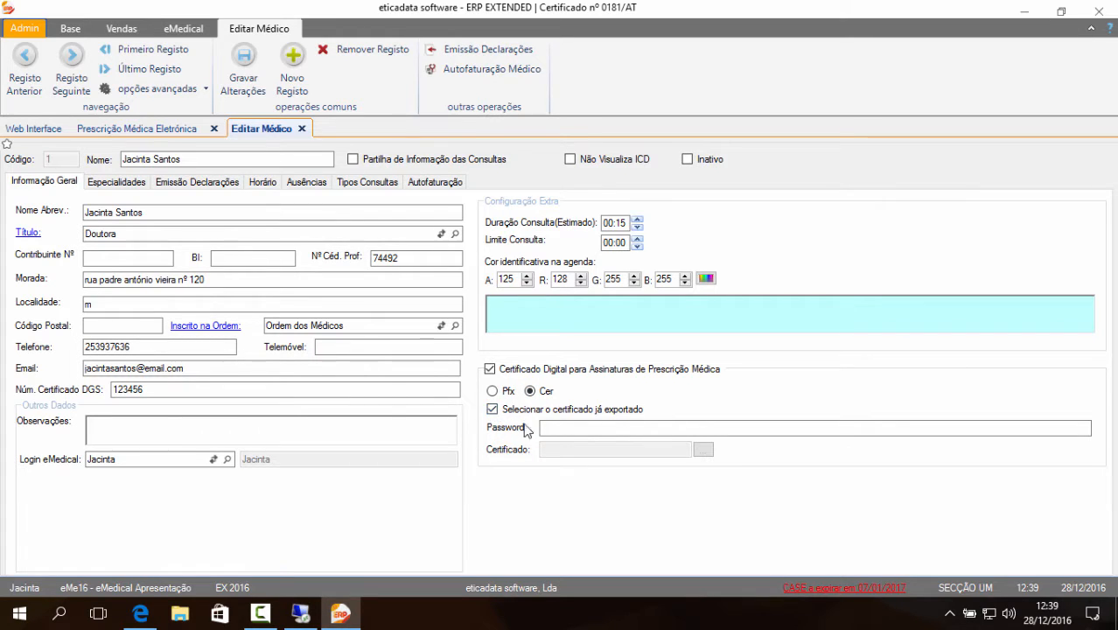
left_click(575, 426)
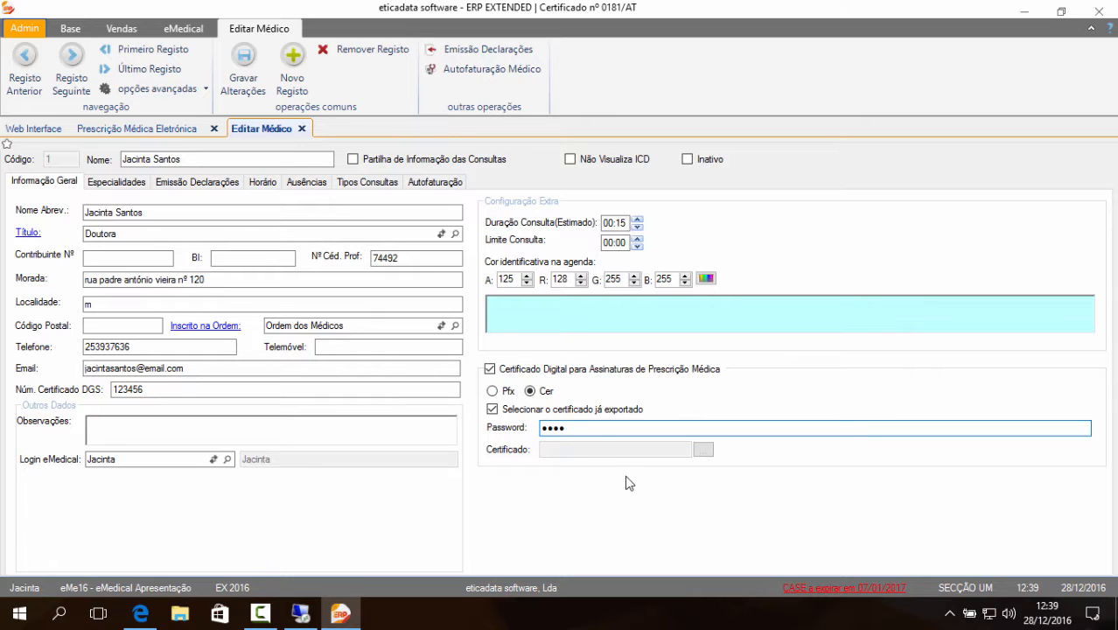
left_click_drag(582, 429, 540, 428)
- Load the certificate file 7AE54F492E1C045C.cer from the desktop's eMedical folder and save the doctor's record
left_click(704, 449)
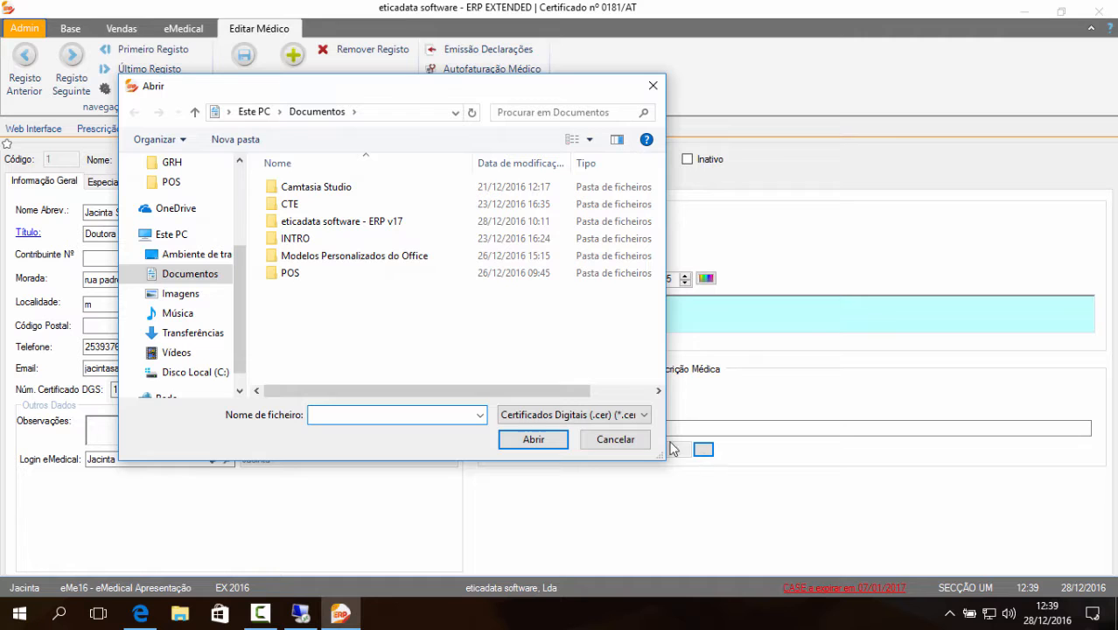
left_click(196, 256)
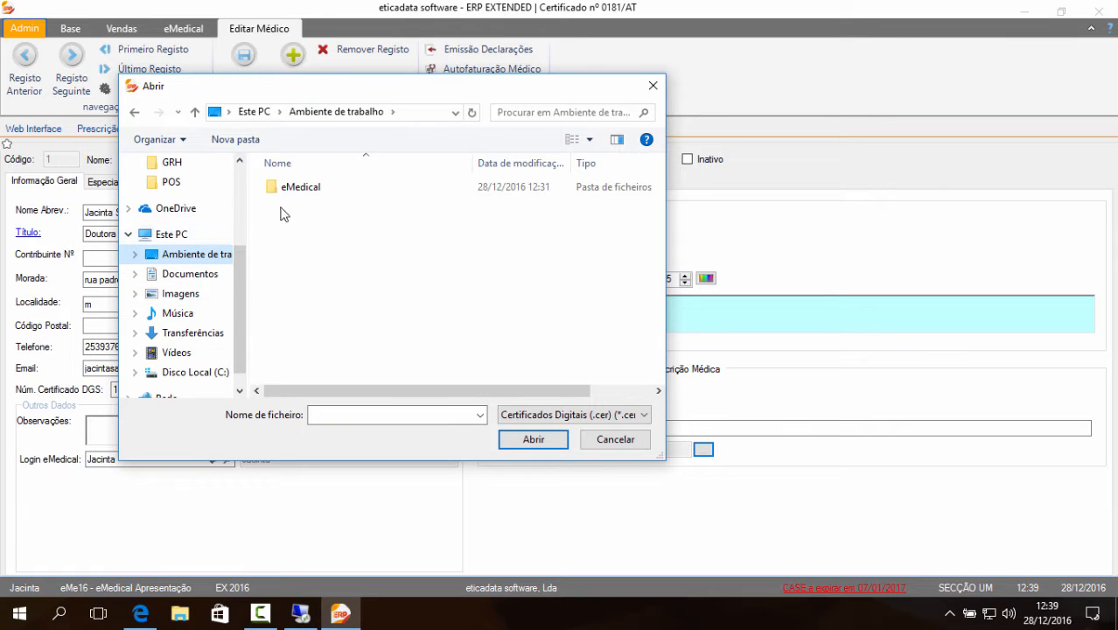
left_click(317, 194)
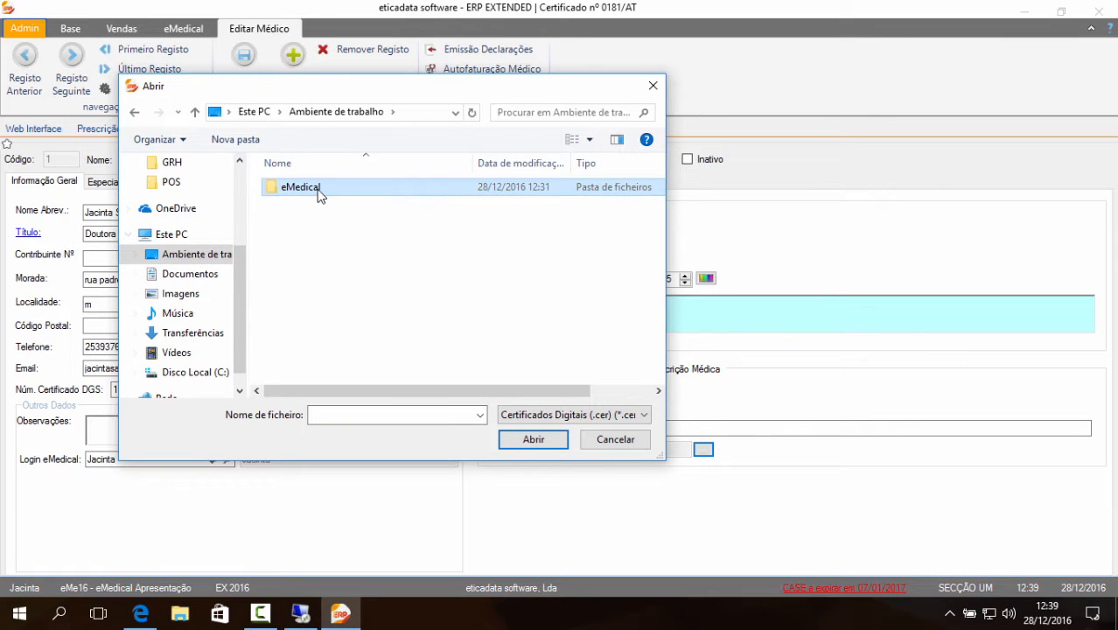
left_click(319, 191)
left_click(357, 193)
double_click(361, 189)
left_click(362, 189)
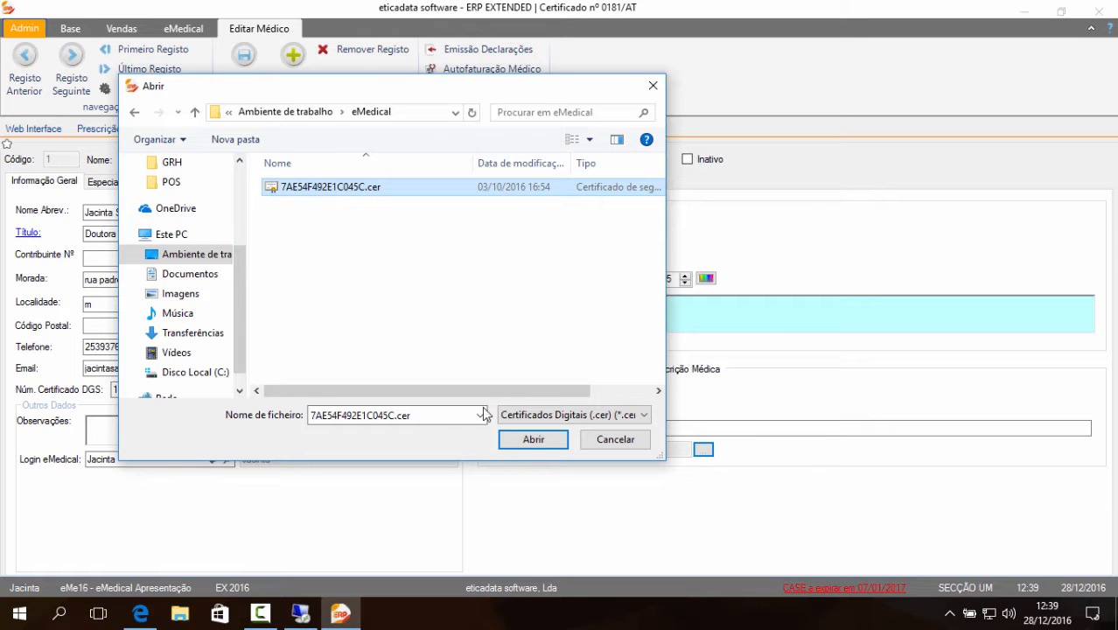
left_click(533, 440)
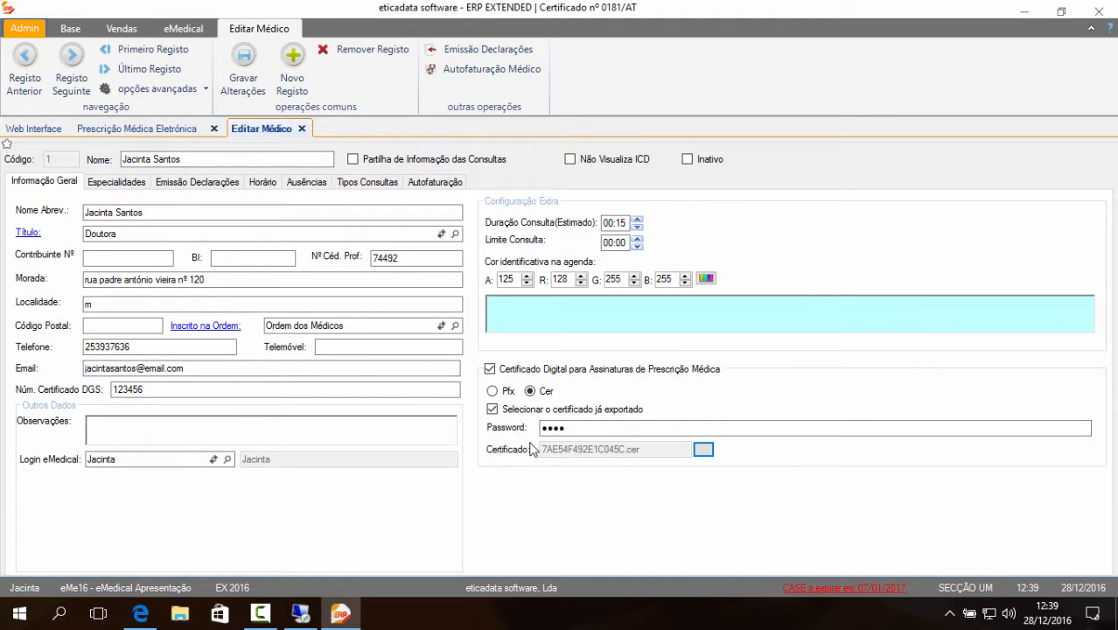
left_click(242, 76)
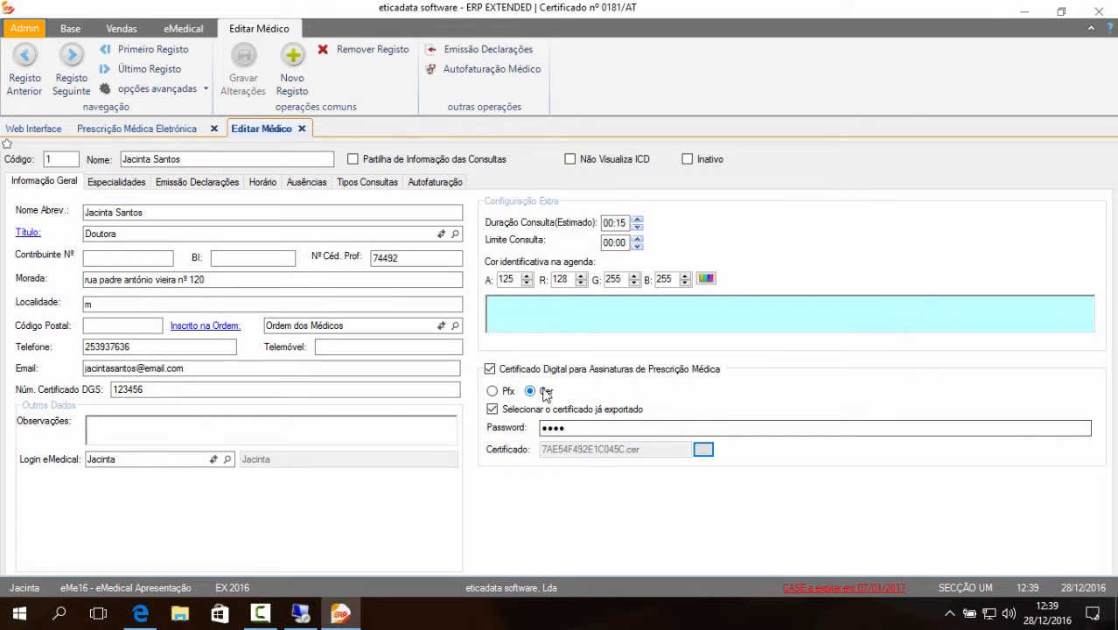
- Return to the electronic prescription, set Tipo Prescrição to LN and search the medications by DCI for "ibuprof"
left_click(136, 129)
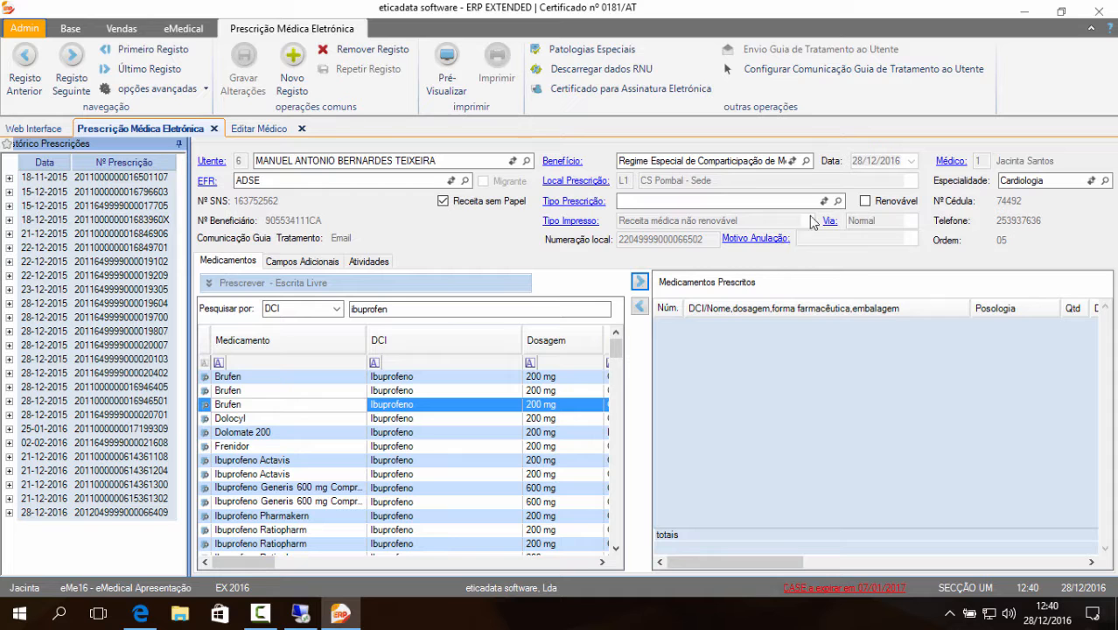
left_click(838, 201)
left_click(649, 328)
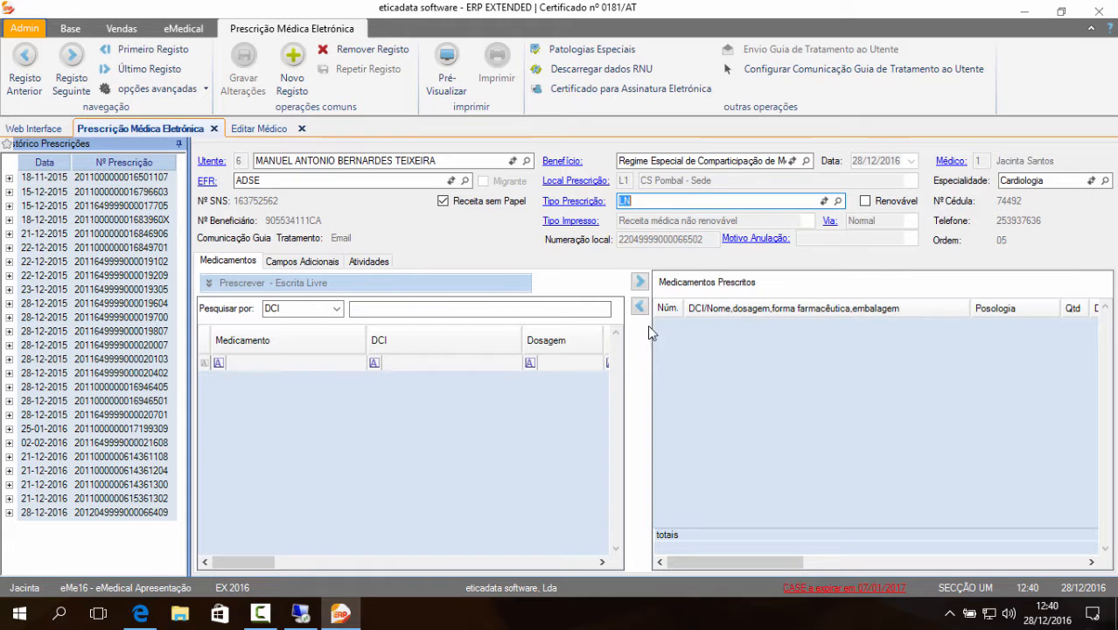
left_click(507, 312)
type("ibuprof")
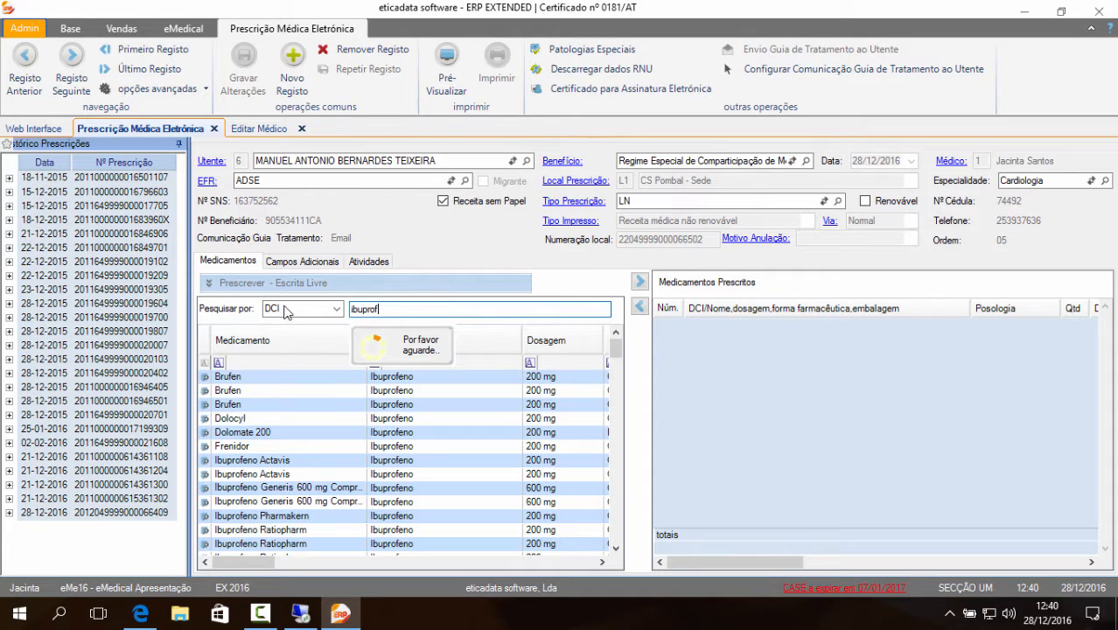
- Prescribe the second Brufen 200 mg entry with posology "10 dias pausa de 20 dias repete 3 x" and save the prescription
double_click(316, 396)
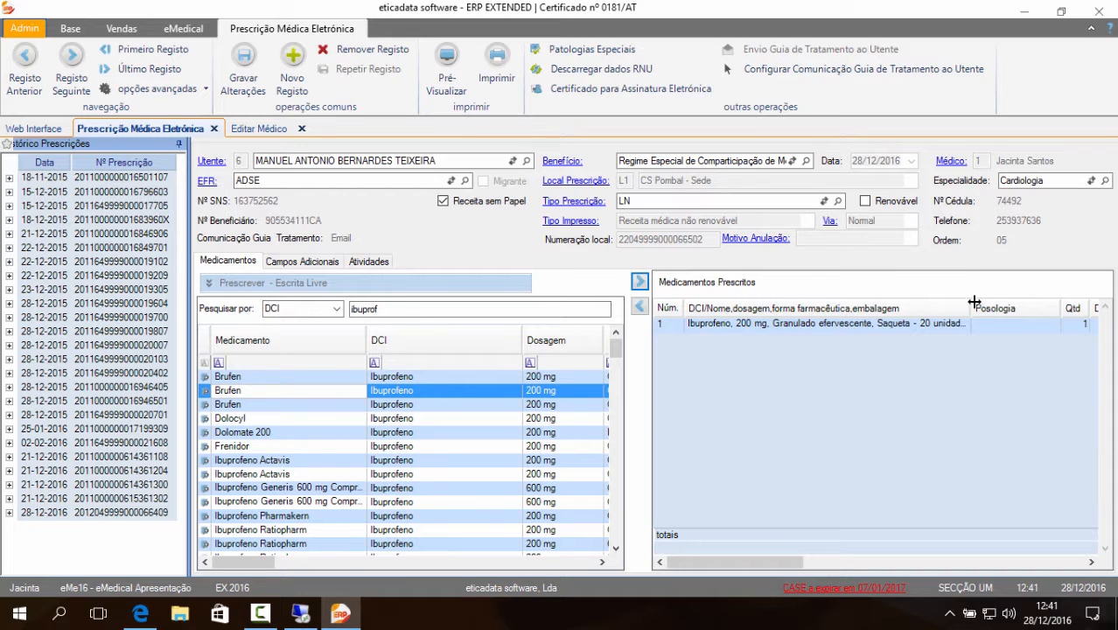
left_click(1022, 325)
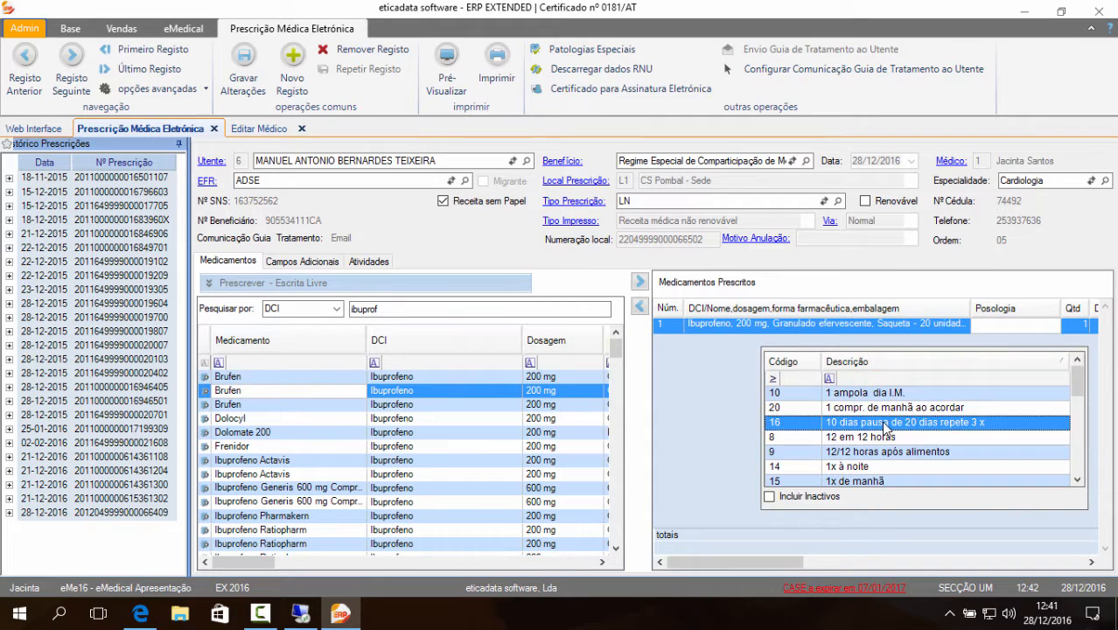
left_click(808, 425)
left_click(245, 68)
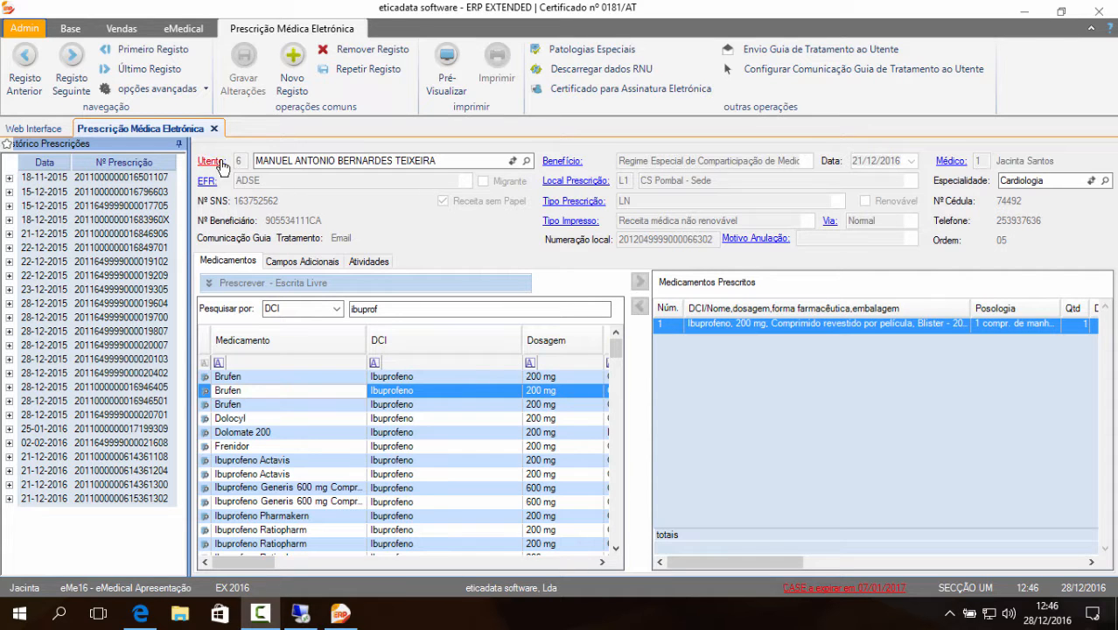
- Open the patient's record, set the treatment guide communication type to SMS and save, accepting the duplicate taxpayer number
left_click(222, 164)
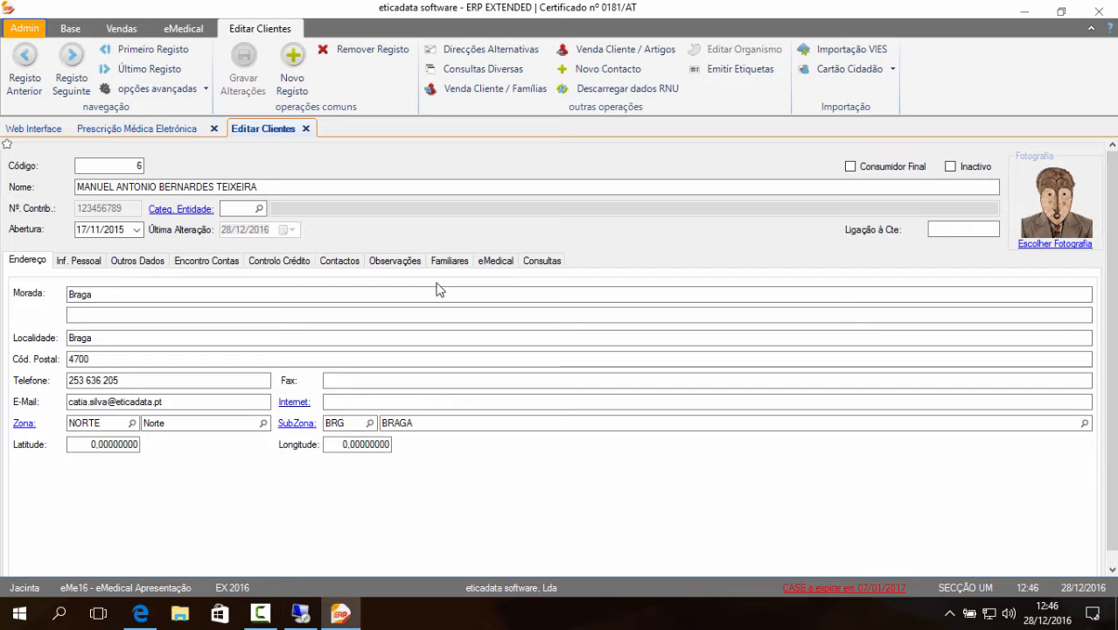
left_click(506, 261)
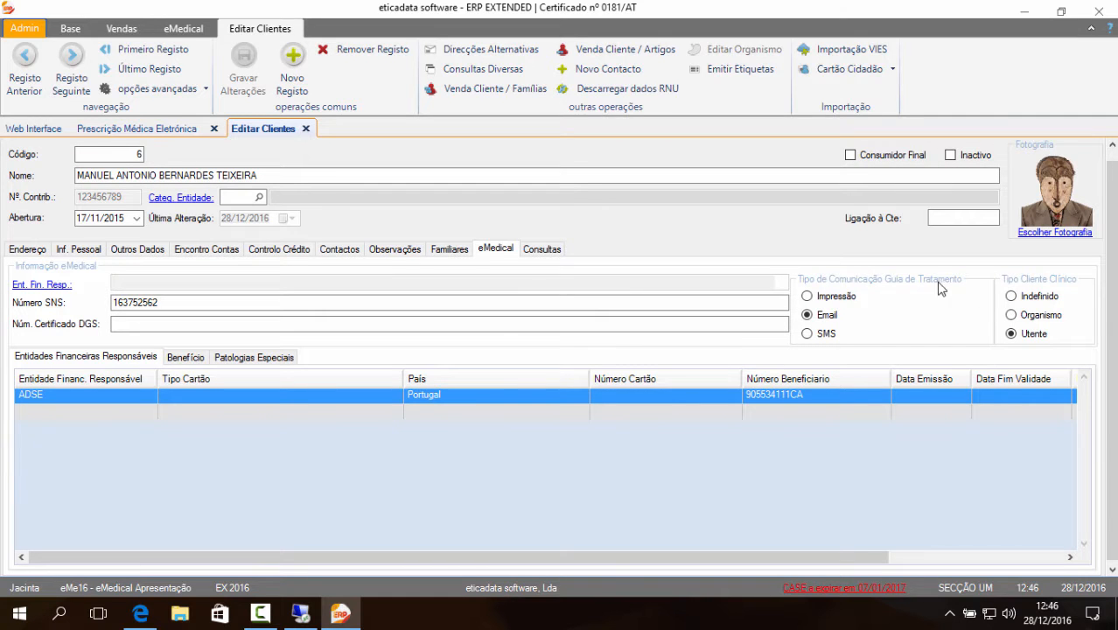
left_click(823, 348)
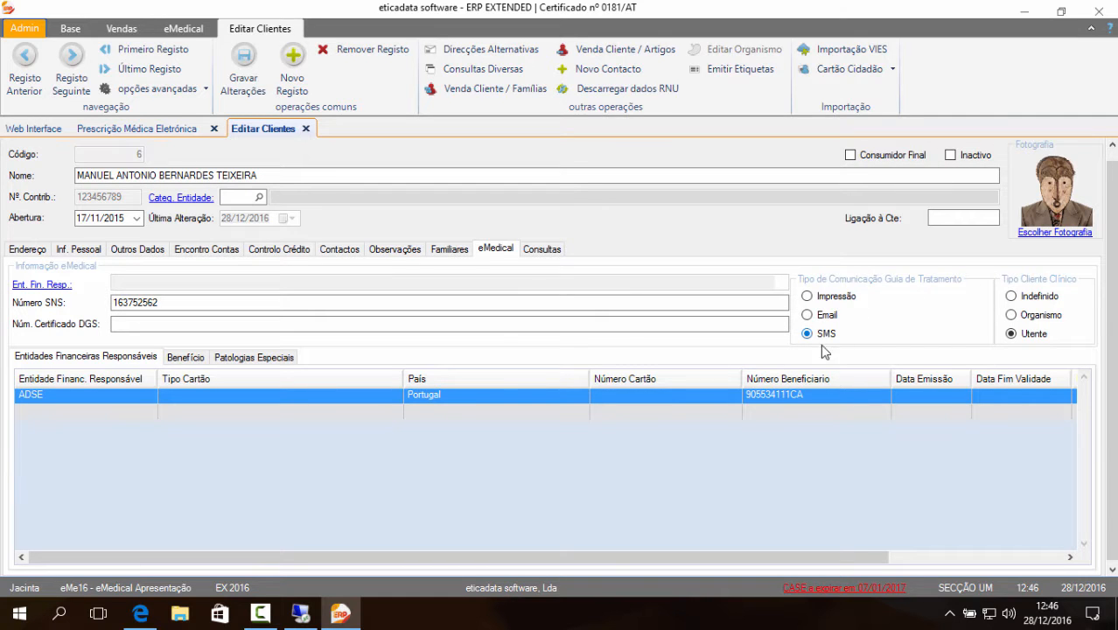
left_click(245, 81)
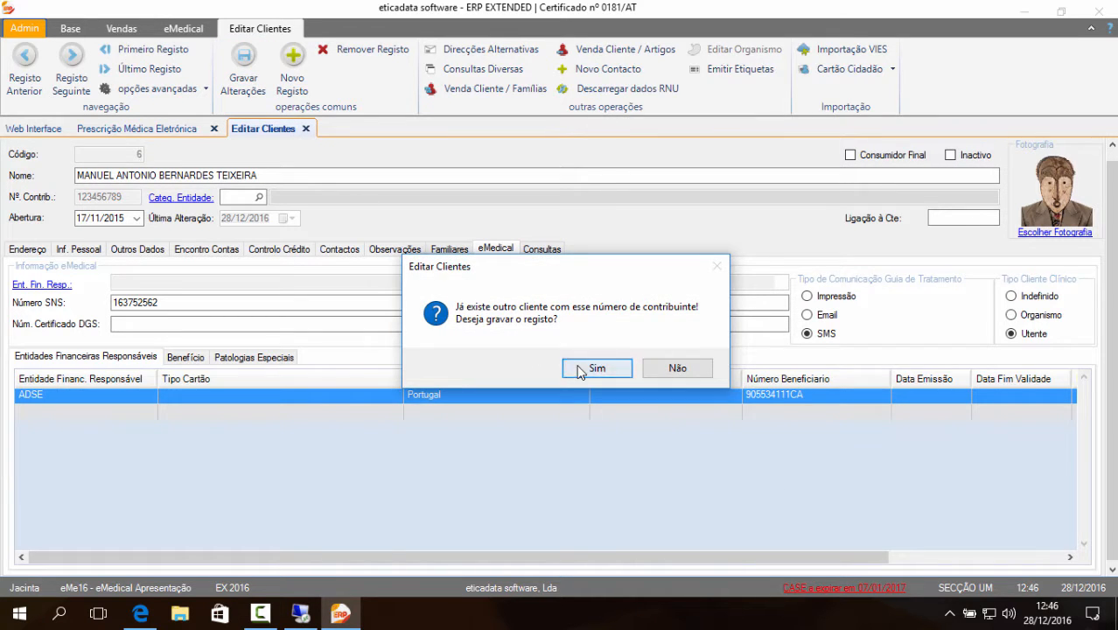
left_click(579, 369)
- Clear the mobile number in the patient's personal information and try to save the record
left_click(78, 248)
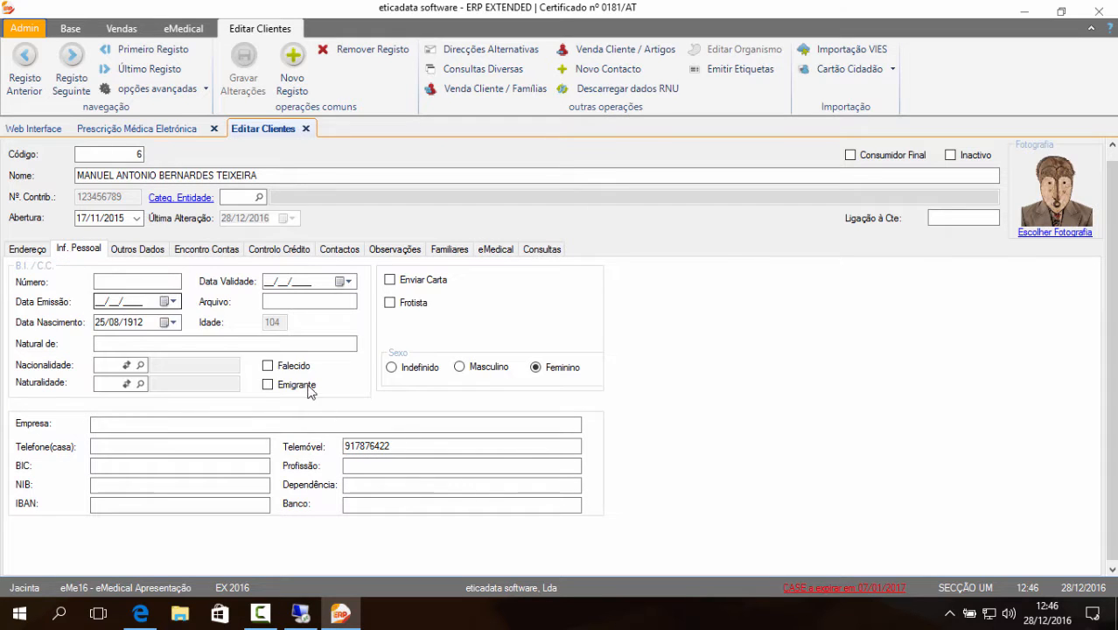
left_click_drag(391, 447, 290, 375)
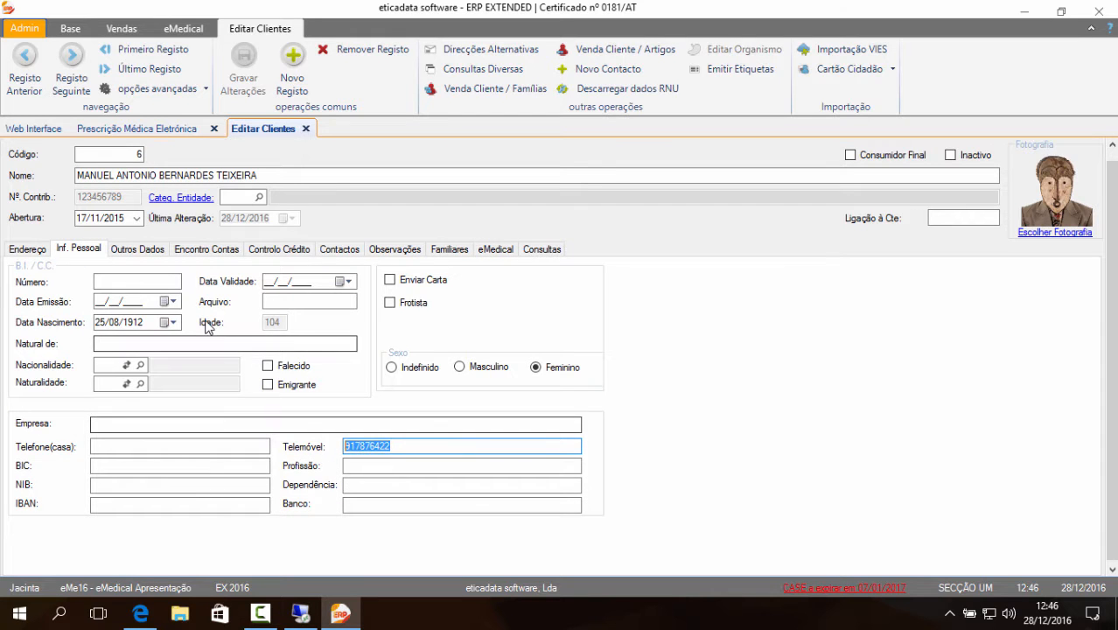
key("Delete")
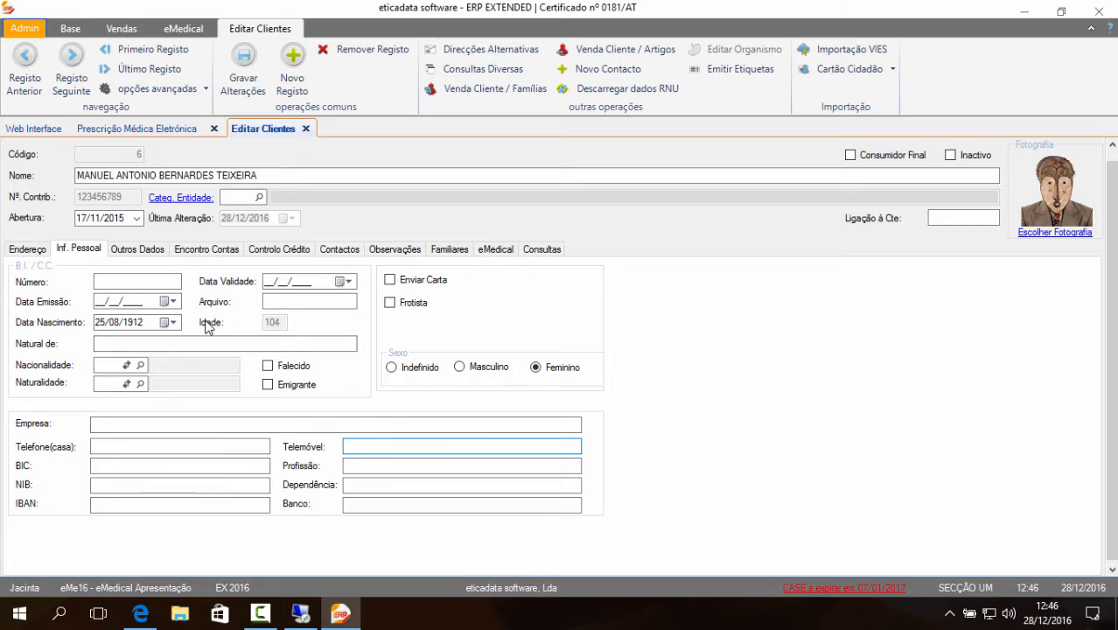
left_click(371, 465)
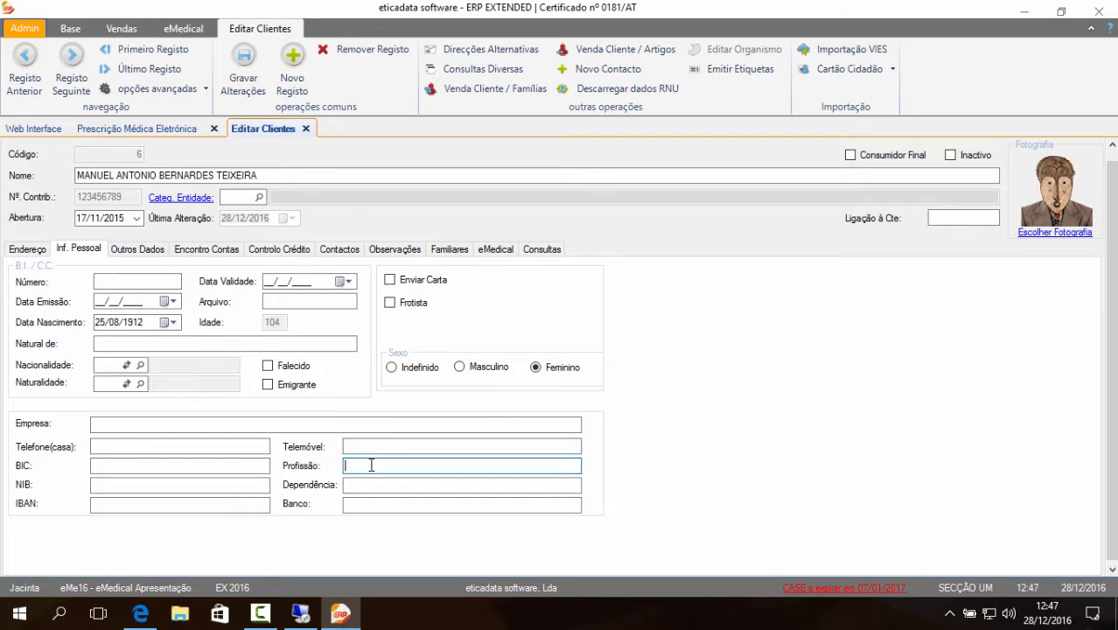
left_click(248, 88)
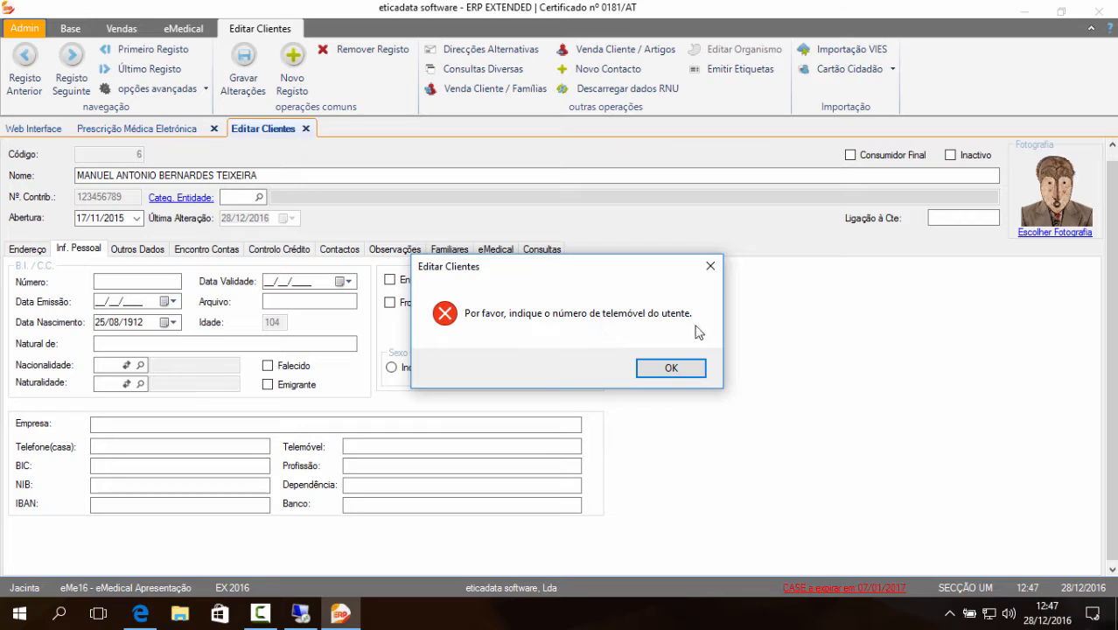
left_click(677, 368)
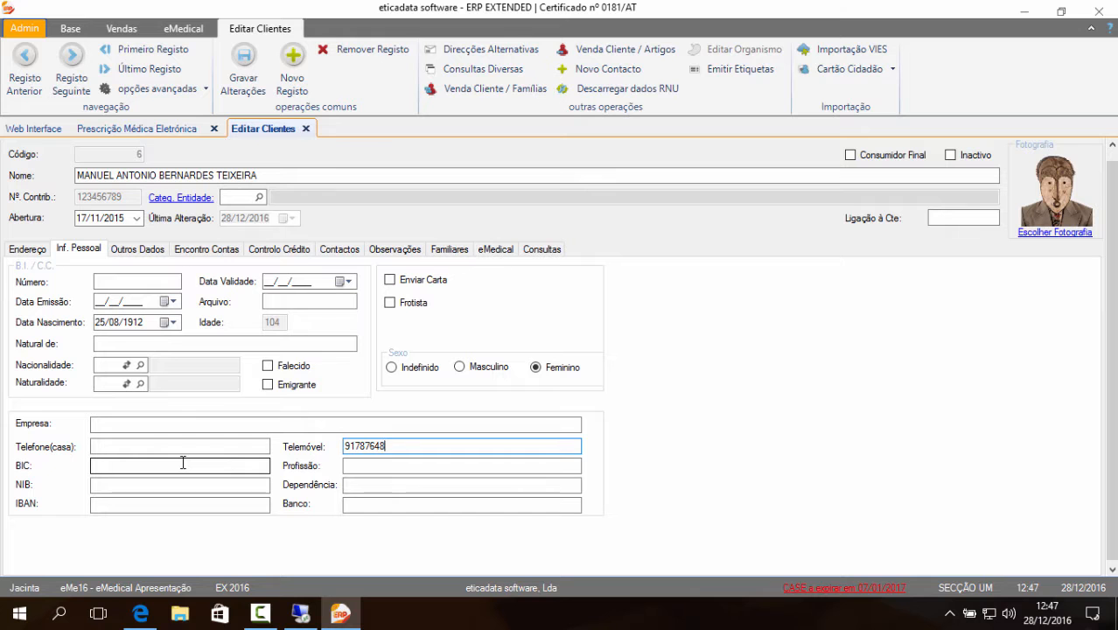
- Enter the patient's mobile number, save the record accepting the duplicate taxpayer number, and return to the prescription
left_click(250, 87)
left_click(596, 370)
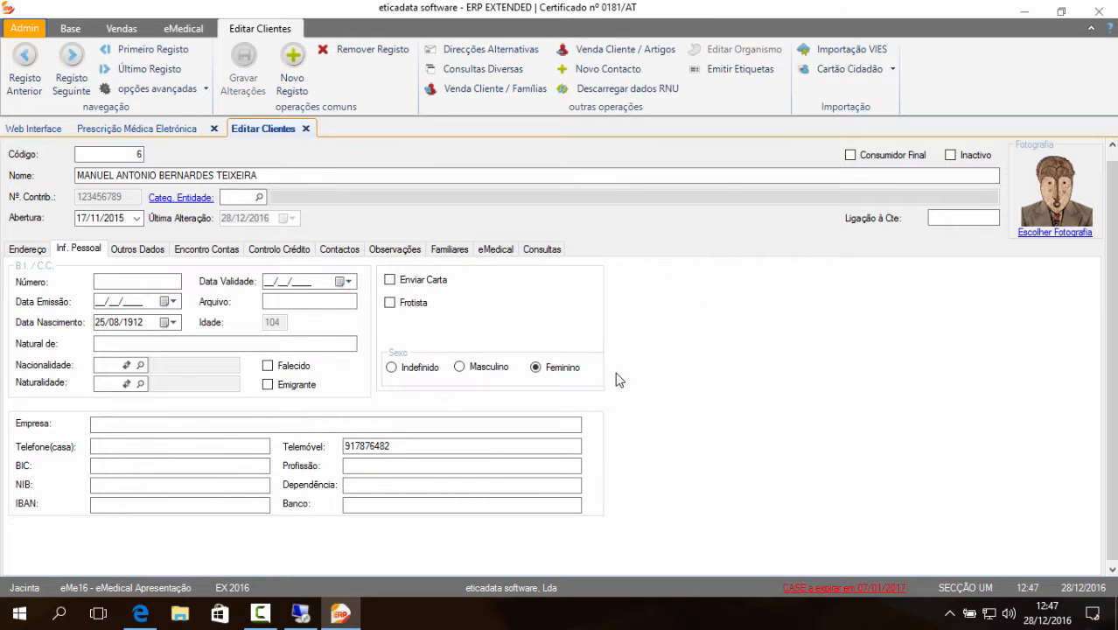
left_click(305, 128)
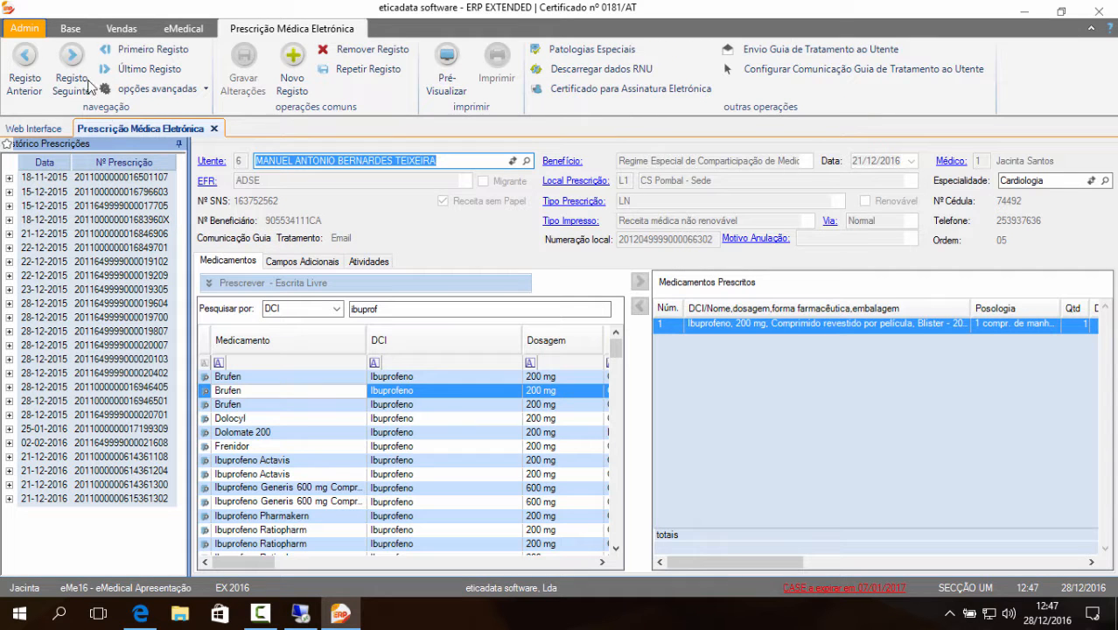
- Examine the MEO and Gateway SMS operator settings in the eMe16 company's CRM configuration, discard the changes and return to the electronic prescription
left_click(27, 29)
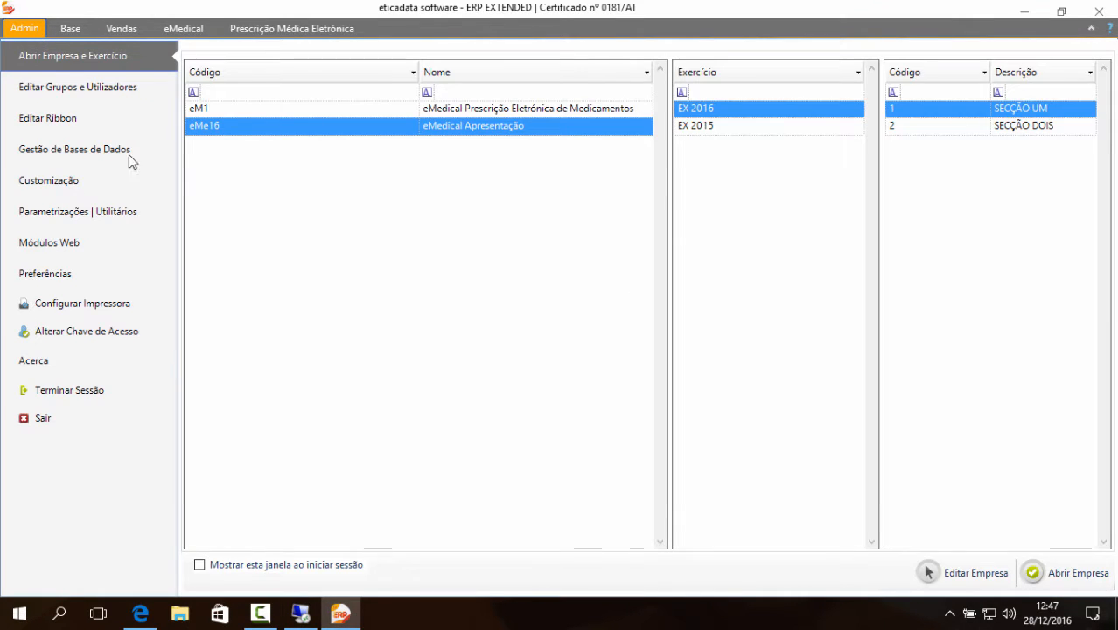
left_click(960, 575)
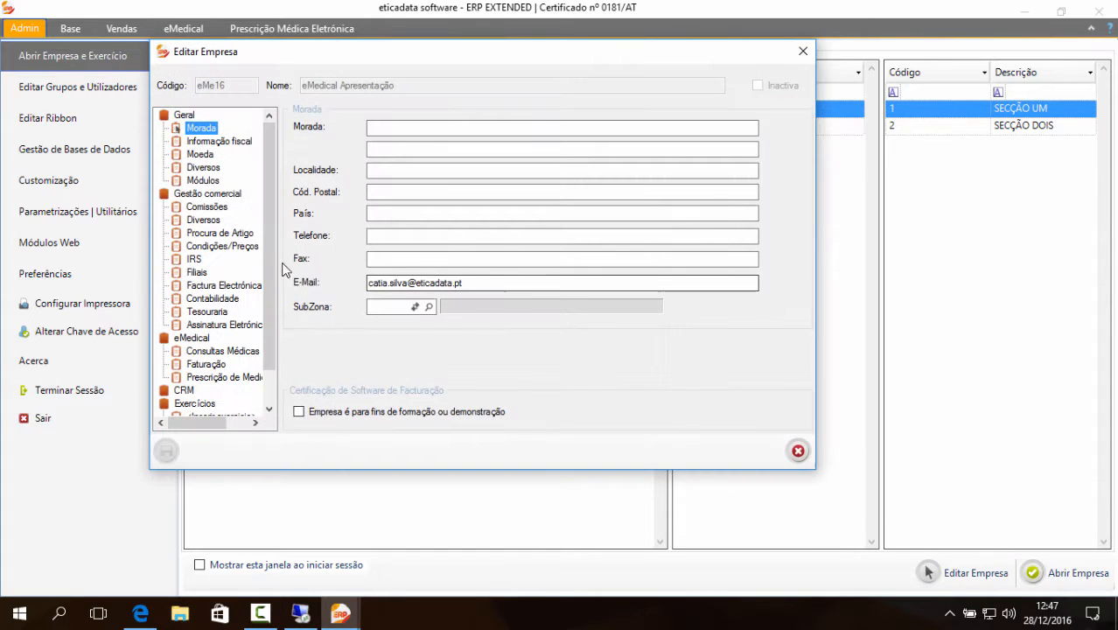
left_click(185, 391)
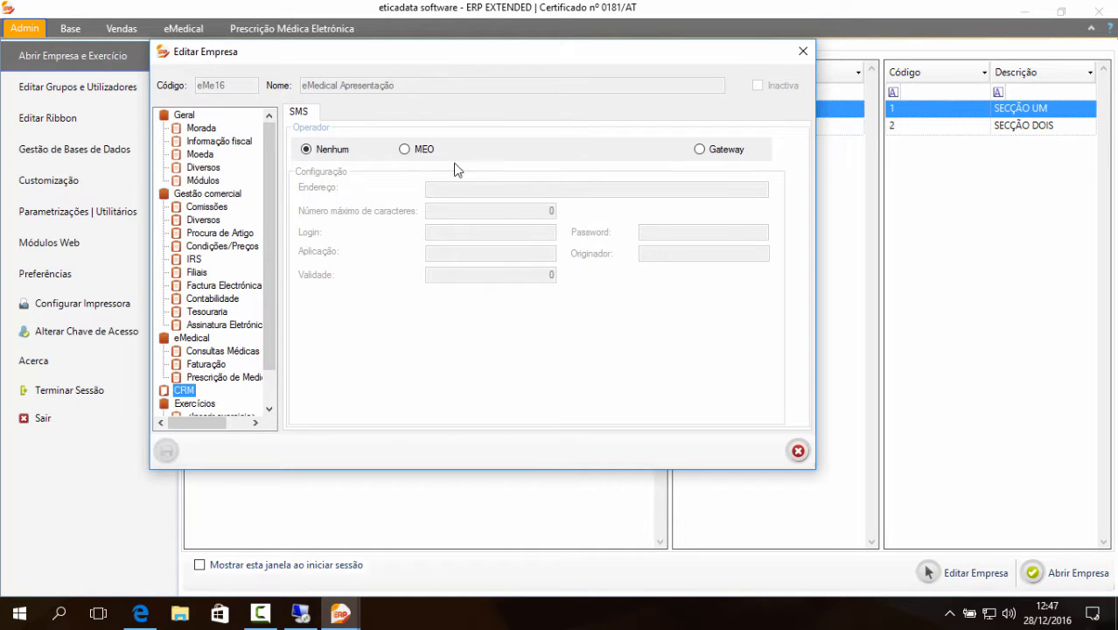
left_click(410, 152)
left_click(703, 149)
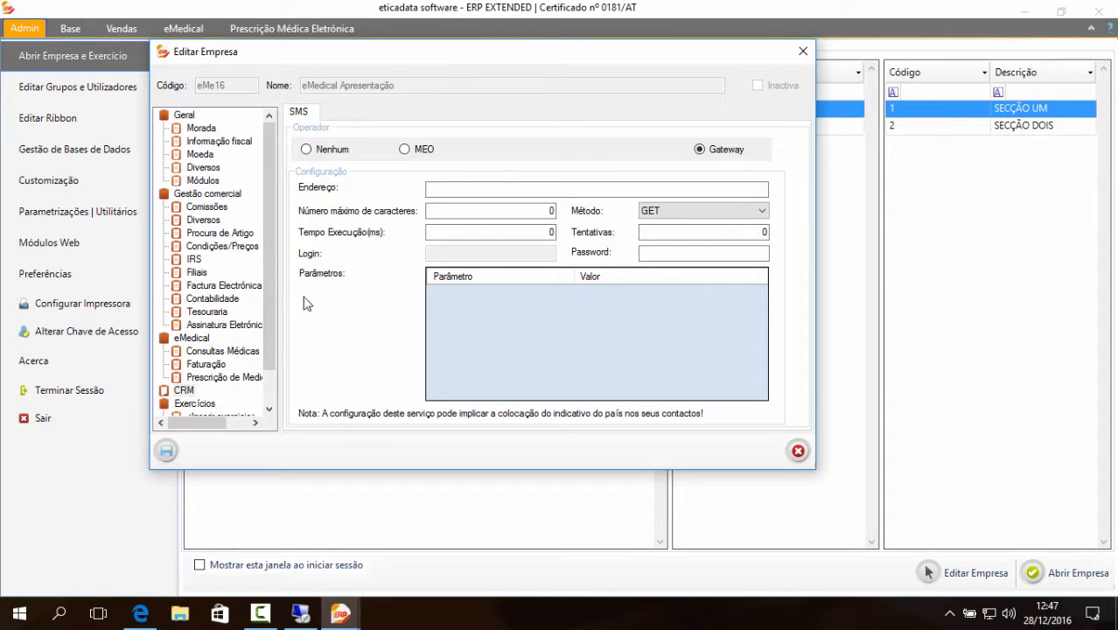
left_click(799, 450)
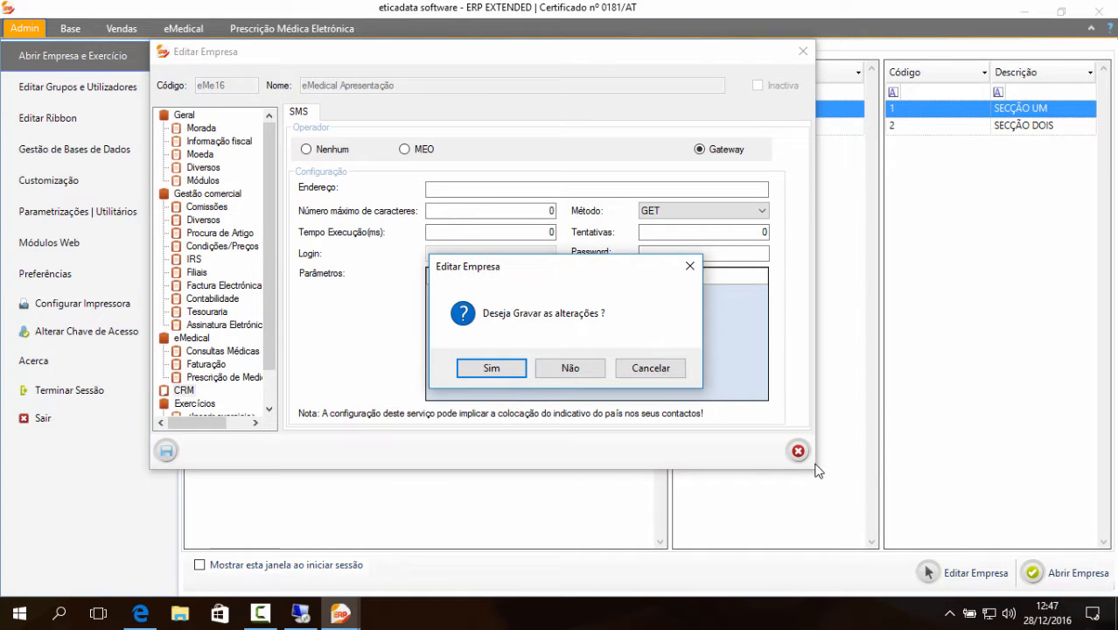
left_click(569, 375)
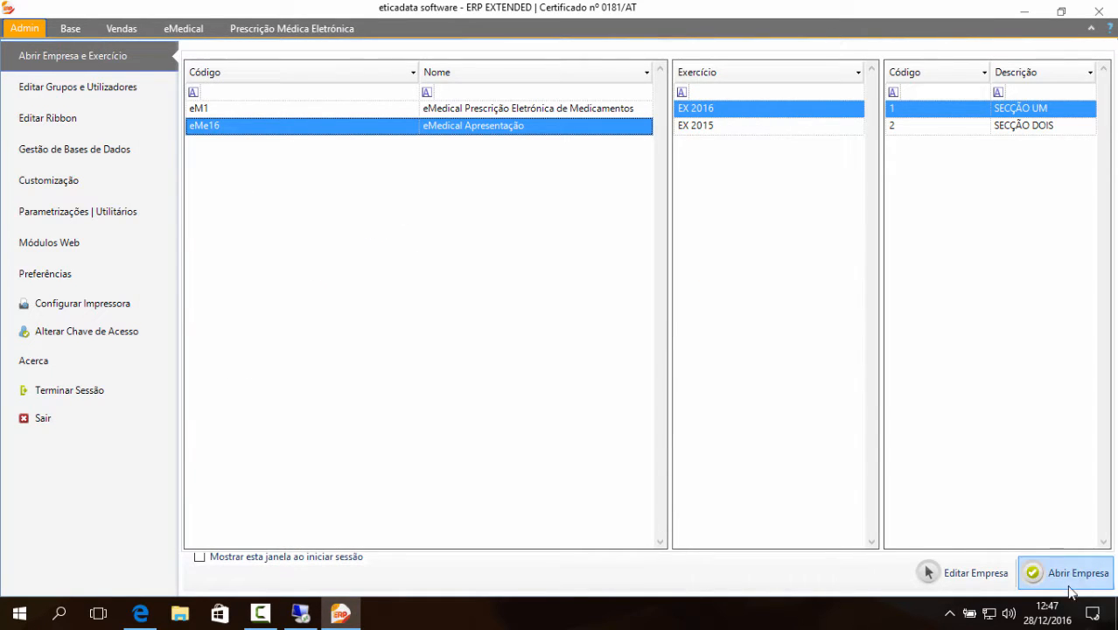
left_click(956, 570)
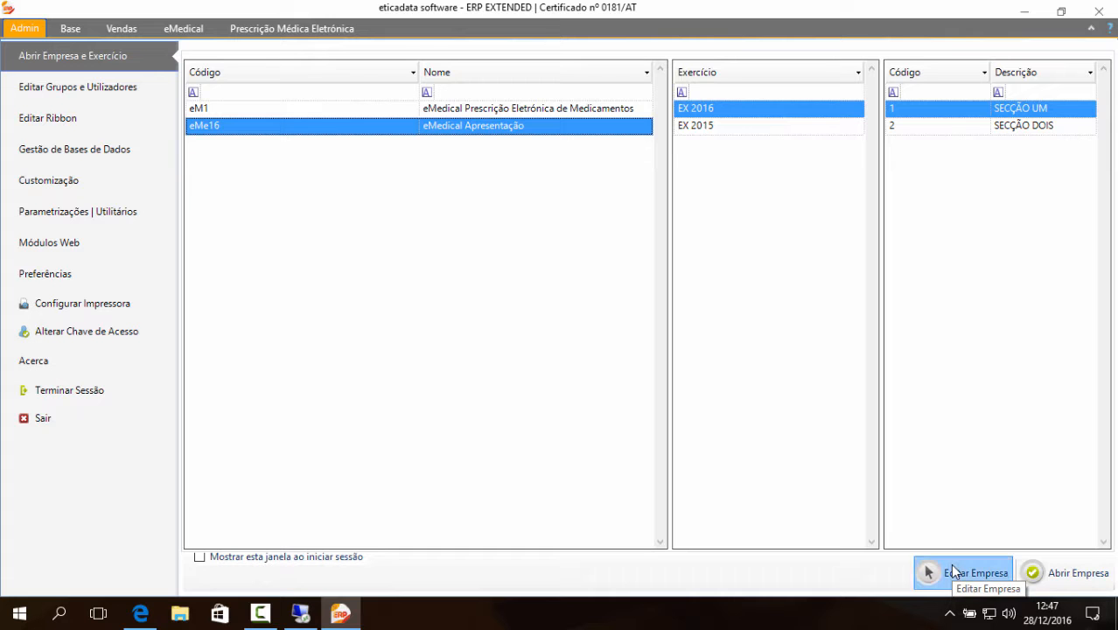
left_click(792, 448)
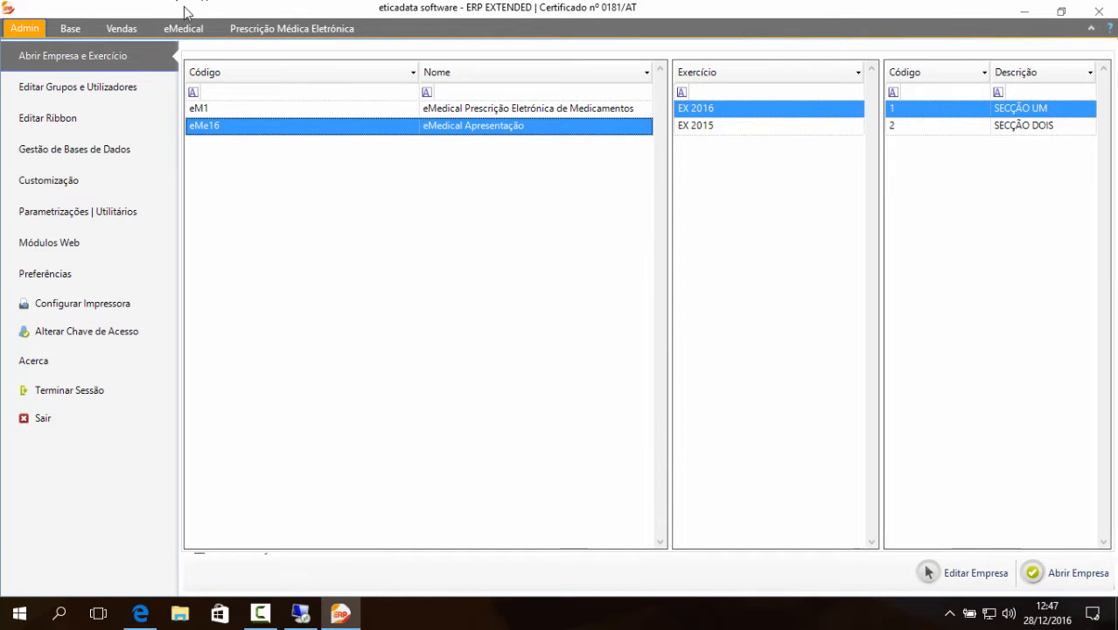
left_click(282, 28)
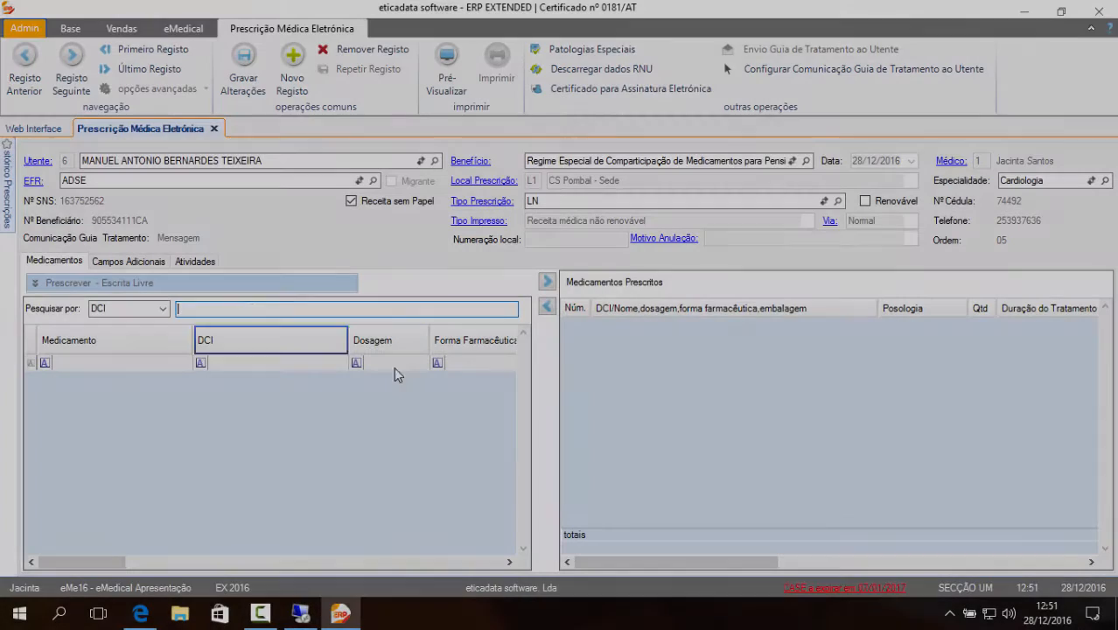
- Search the medications by DCI for "pregabalina" and filter the dosage to 150 mg
type("pregba")
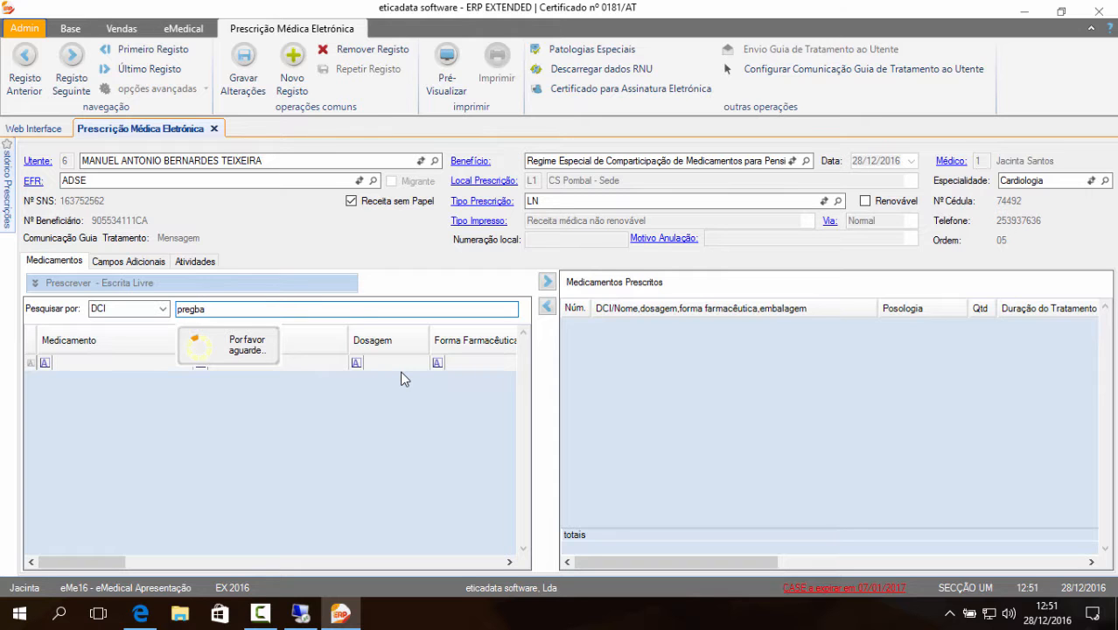
key("BackSpace")
key("BackSpace")
type("abalina")
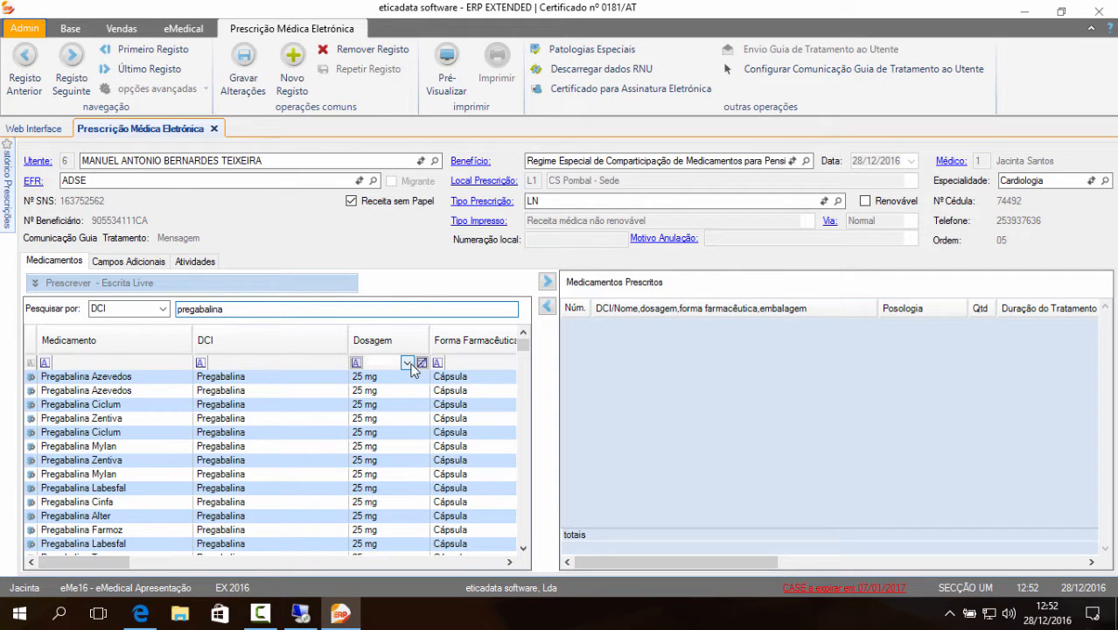
left_click(407, 362)
left_click(389, 433)
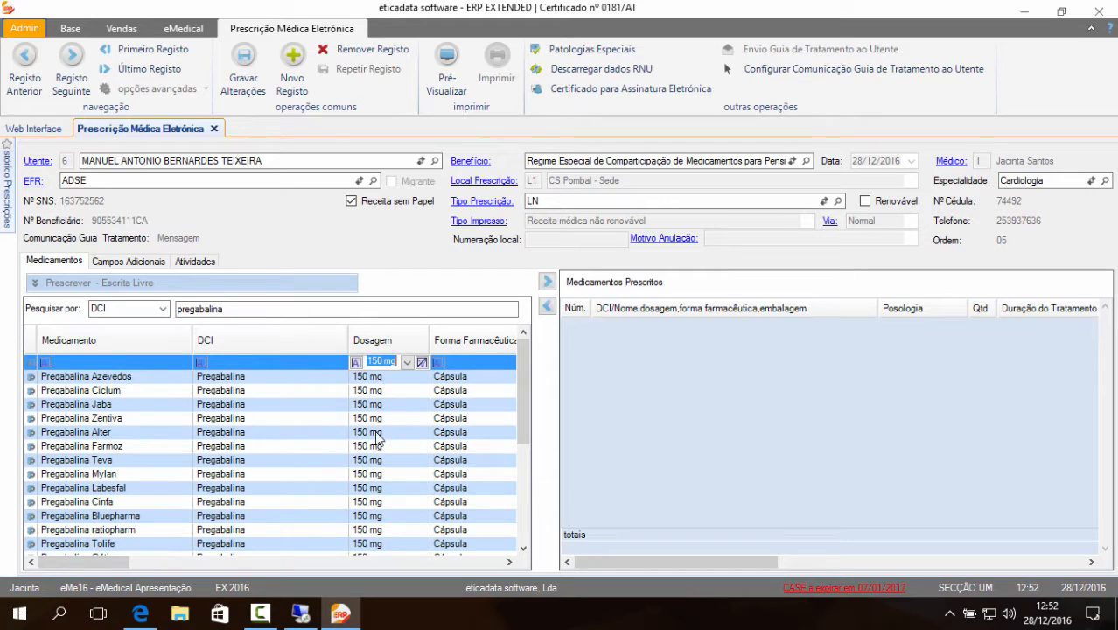
- Try to prescribe Pregabalina Generis 150 mg, declaring it as intended for neuropathic pain treatment
scroll(515, 455, "down", 1)
scroll(514, 463, "down", 3)
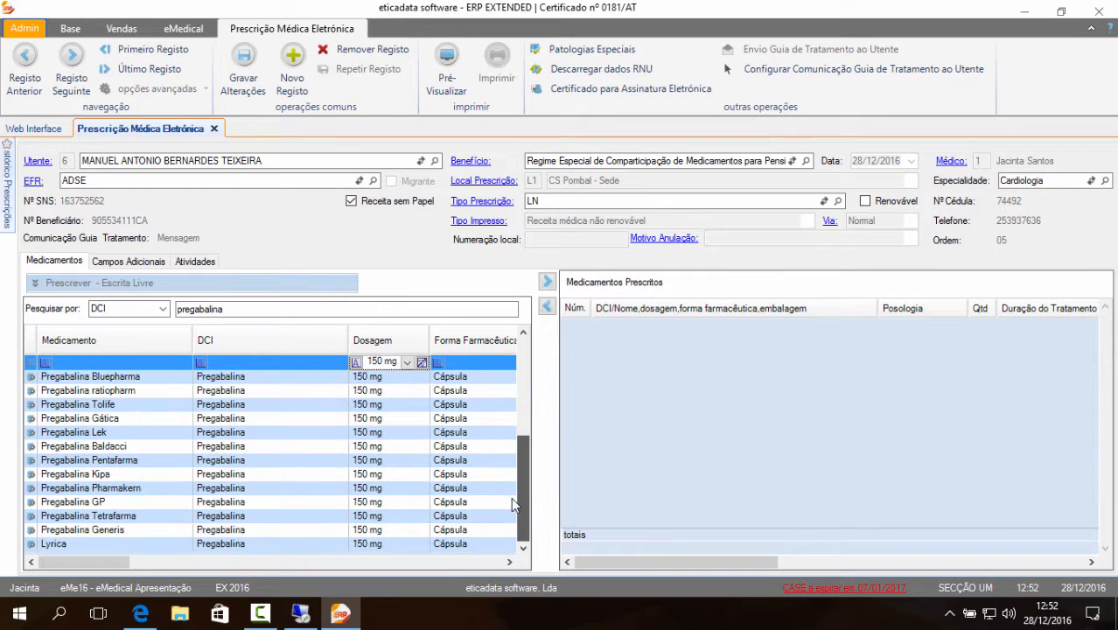
left_click(265, 534)
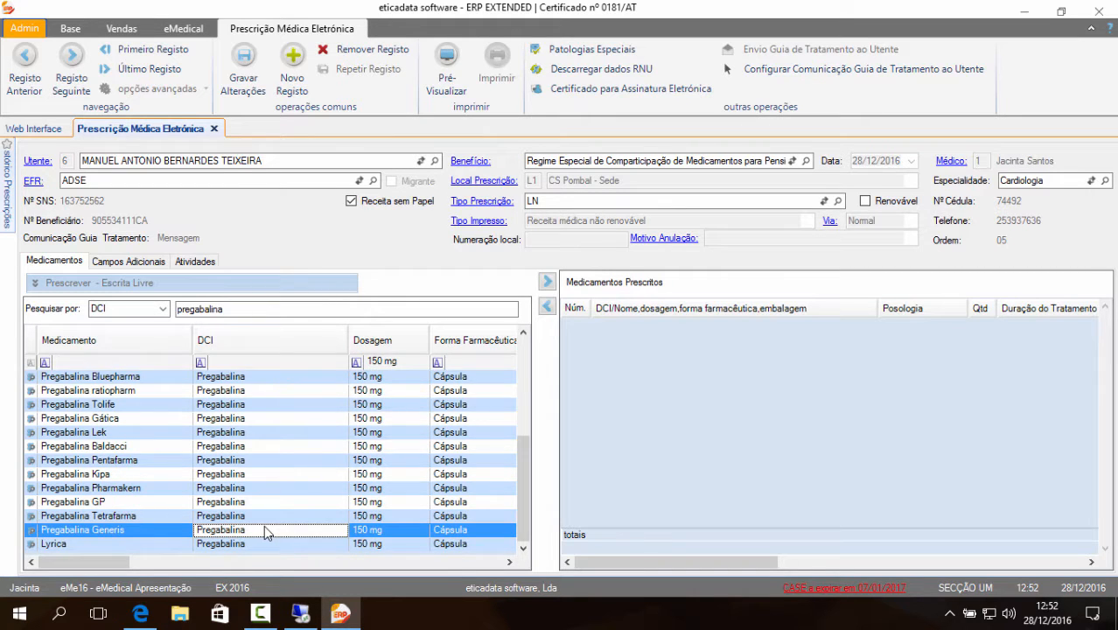
double_click(271, 533)
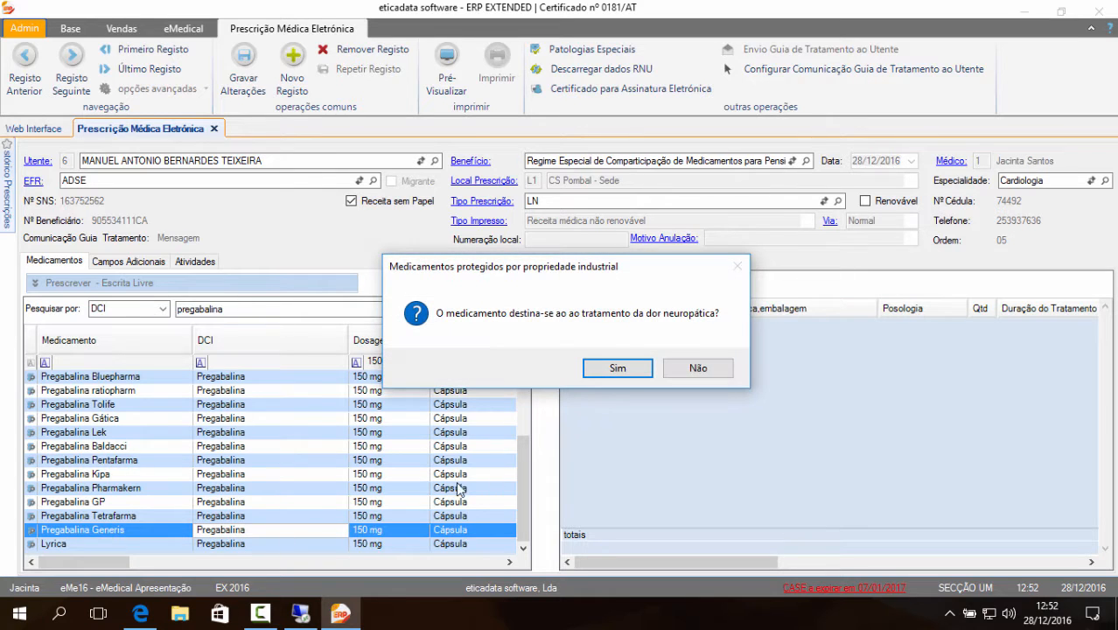
left_click(602, 372)
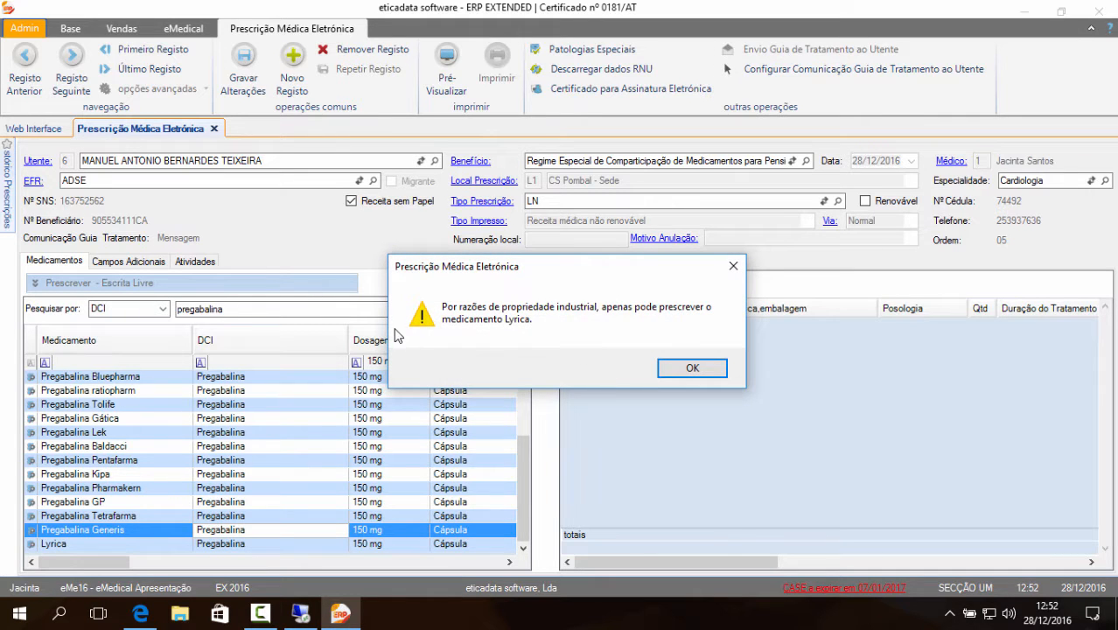
left_click(687, 369)
- Prescribe Lyrica 150 mg capsules for neuropathic pain treatment with the posology "12 em 12 horas"
double_click(262, 545)
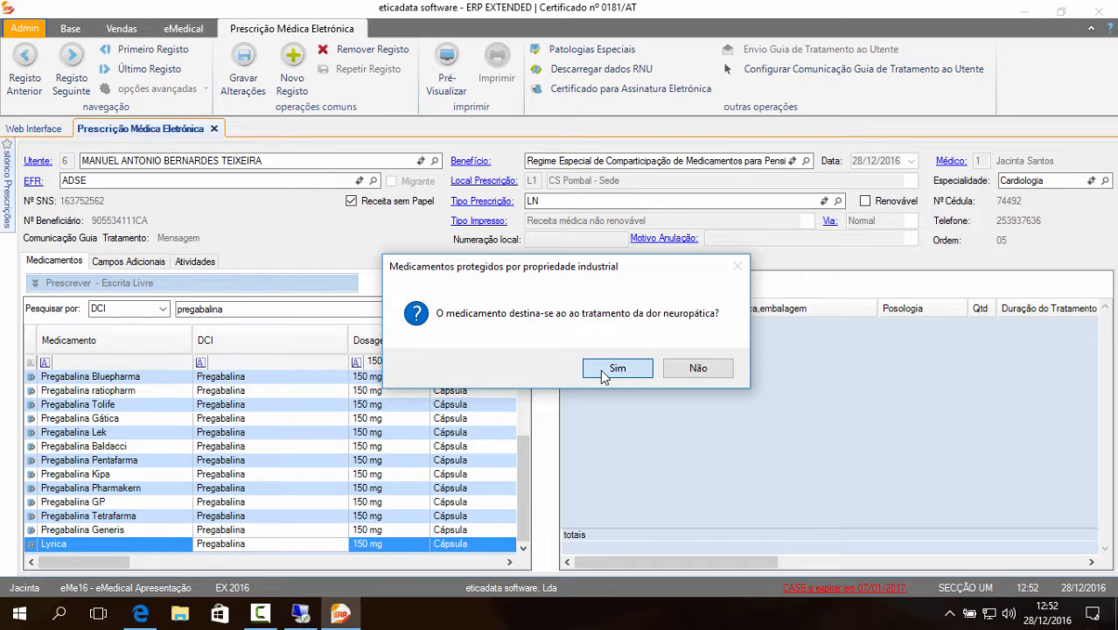
left_click(604, 375)
left_click(662, 370)
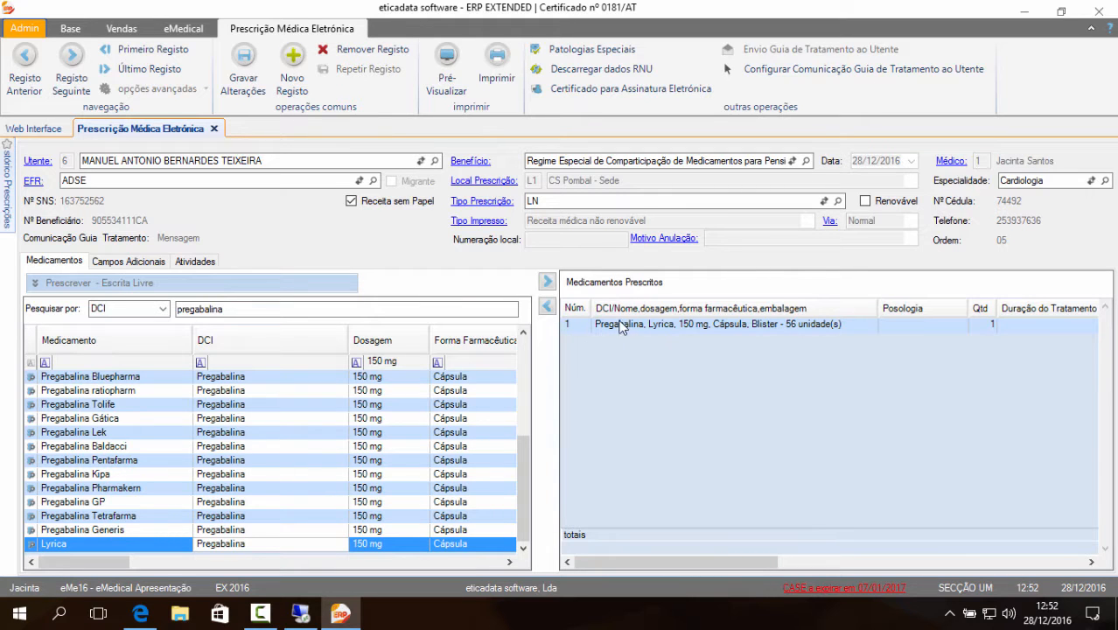
left_click_drag(694, 562, 686, 558)
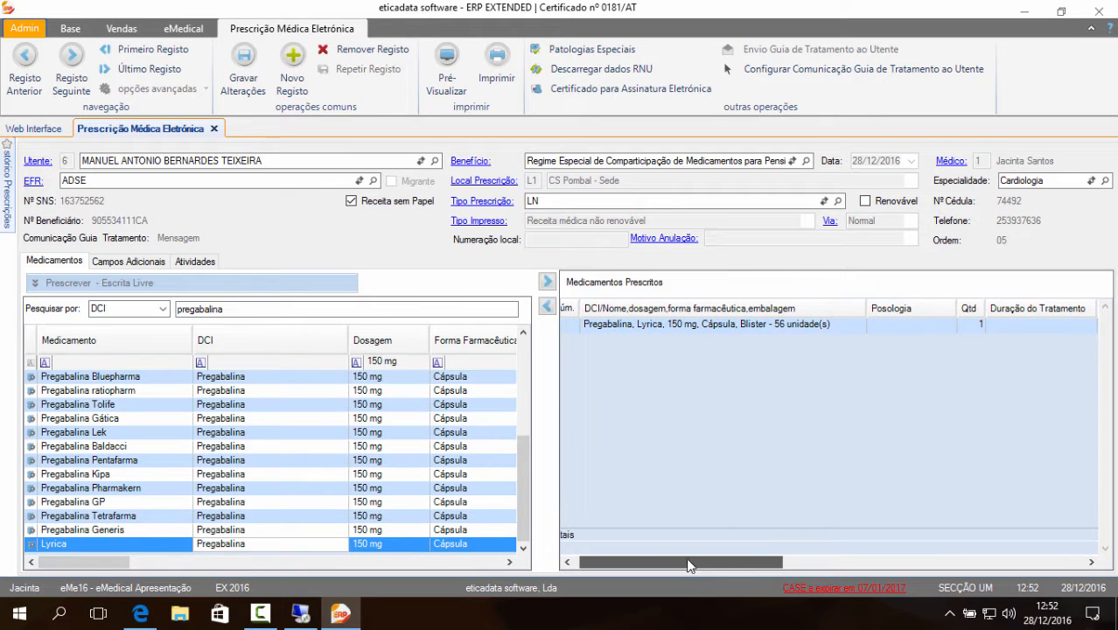
left_click(918, 324)
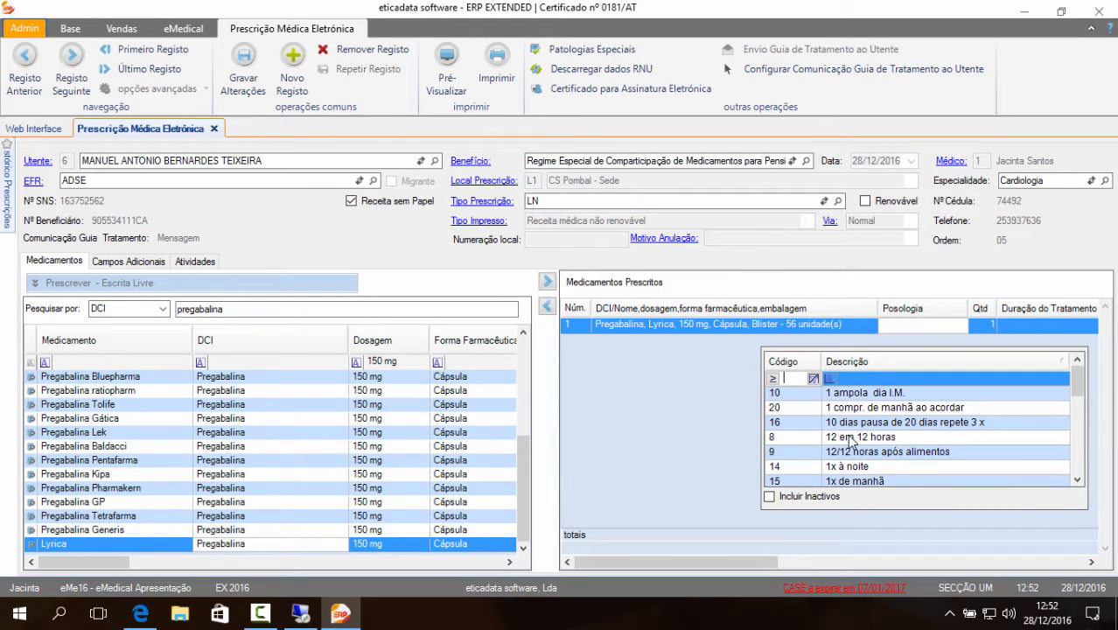
left_click(849, 438)
left_click_drag(768, 560, 907, 533)
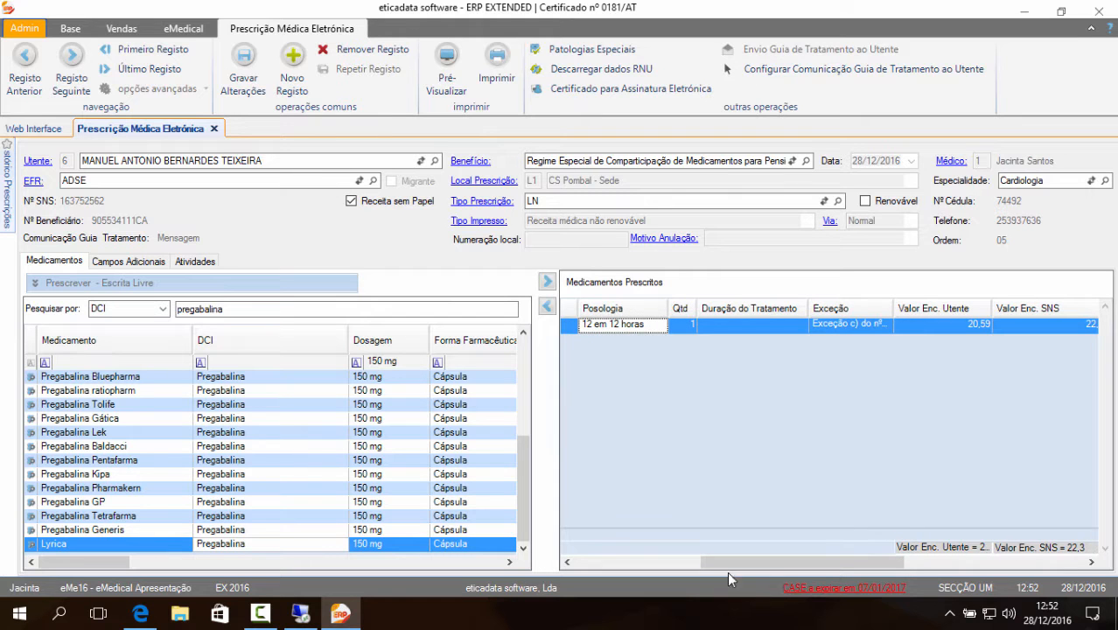
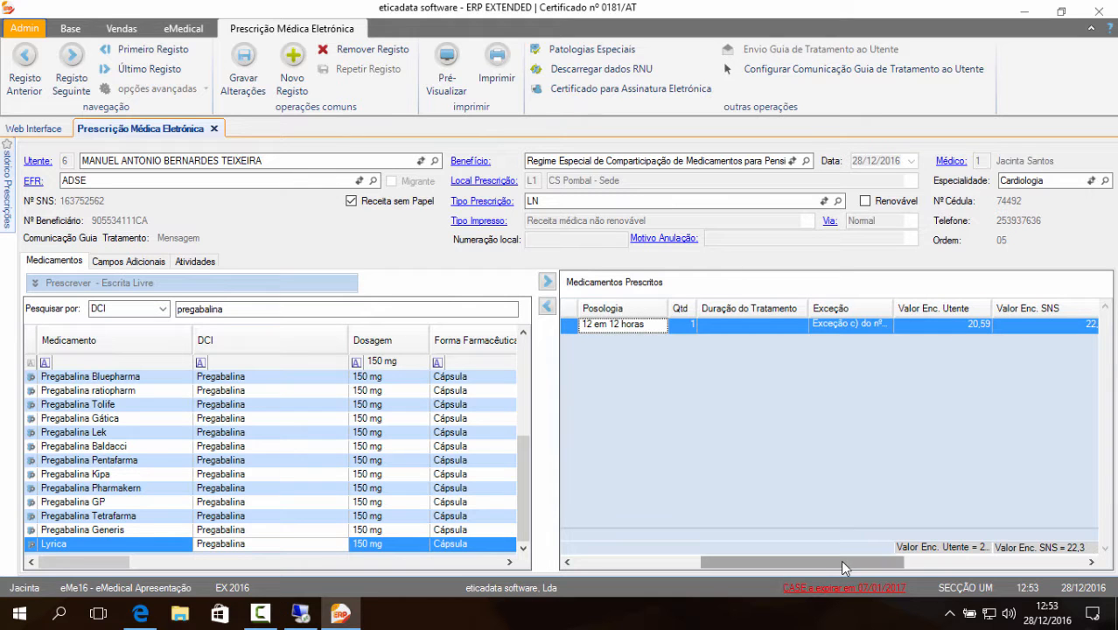
left_click_drag(840, 560, 704, 560)
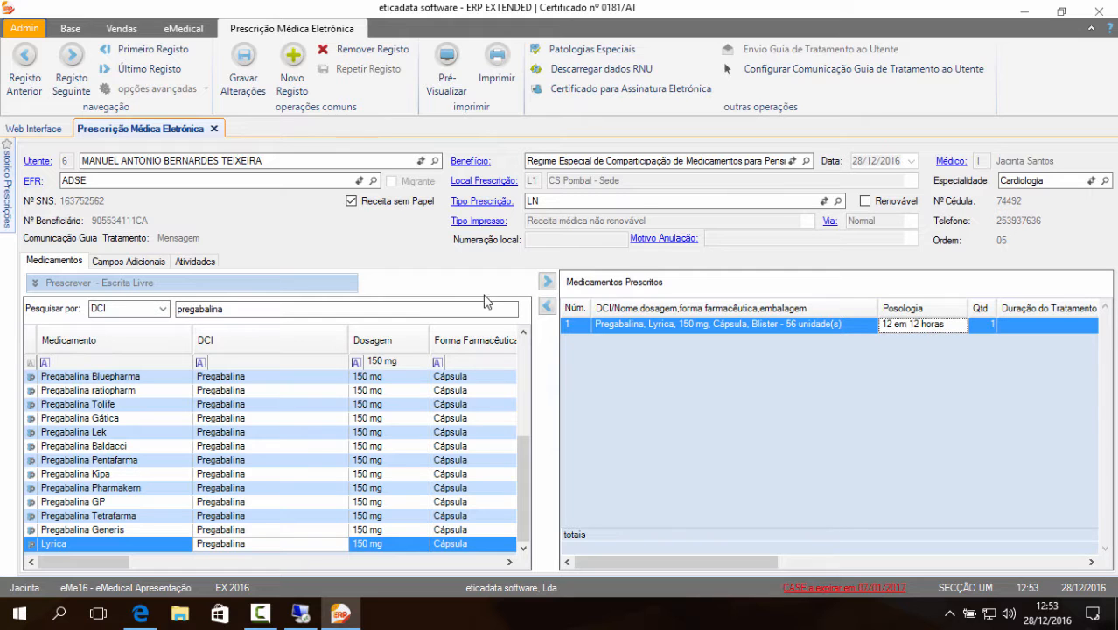
- Set the treatment duration of the prescribed Lyrica to "28 dias" and save the prescription
left_click(246, 88)
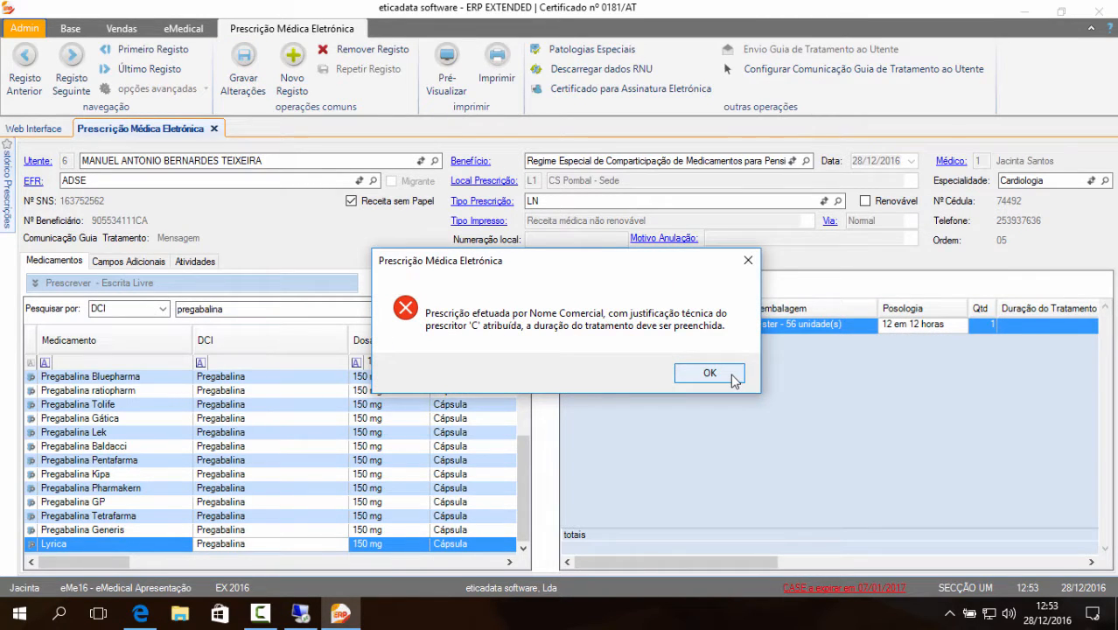
left_click(735, 380)
left_click(1007, 324)
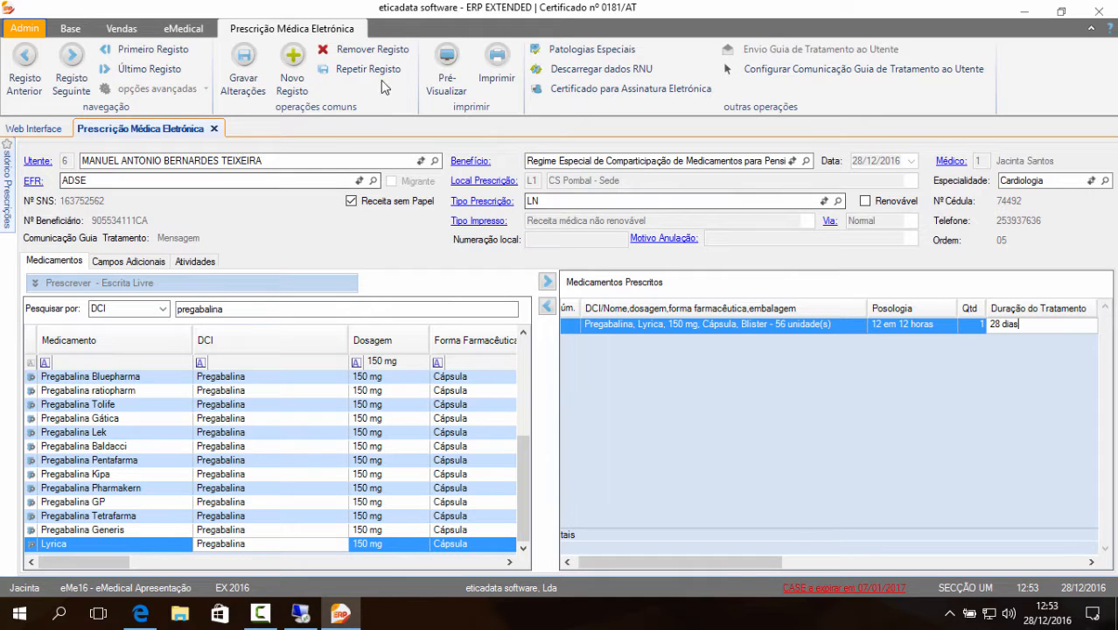
left_click(243, 70)
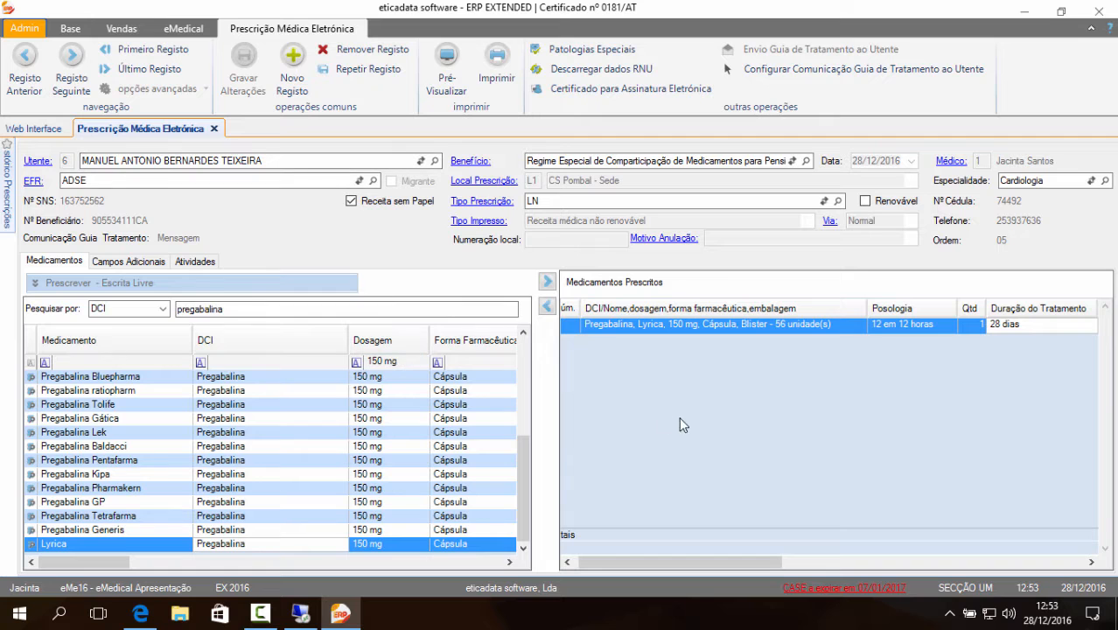
left_click_drag(692, 563, 681, 562)
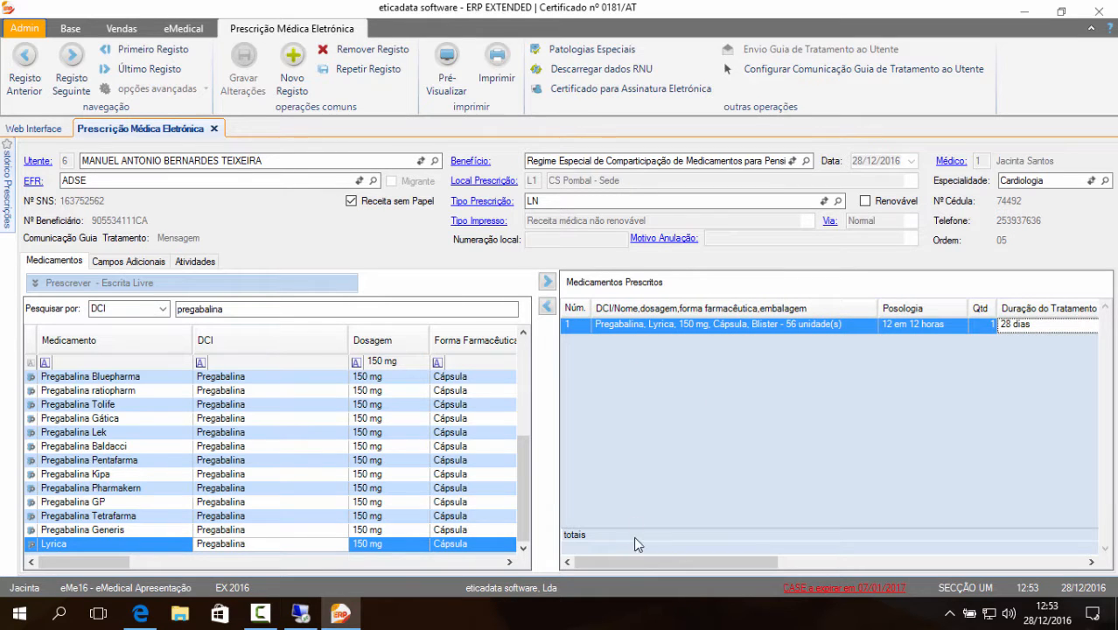
- Start a new prescription for the same patient and search the medications by Nome Comercial for "lyrica"
left_click(297, 87)
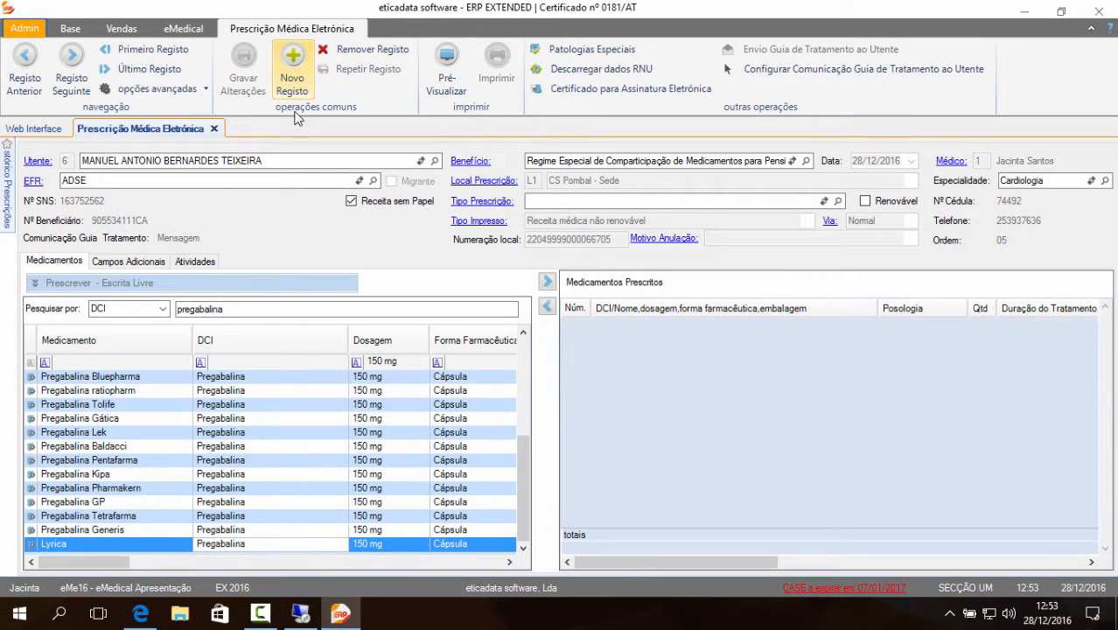
left_click(163, 308)
left_click(143, 335)
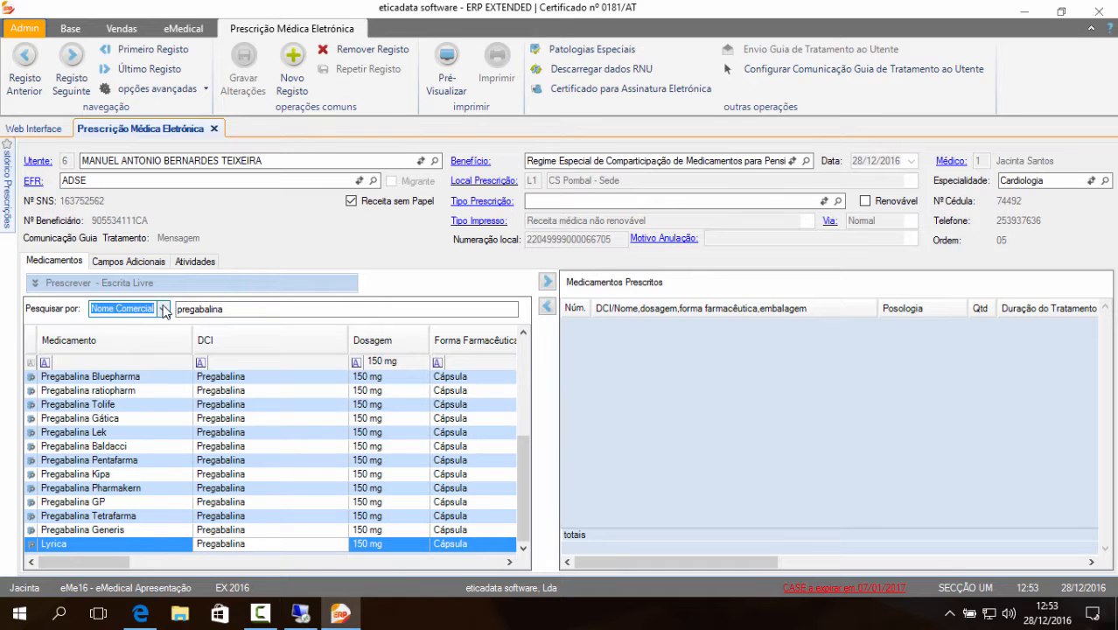
key("Tab")
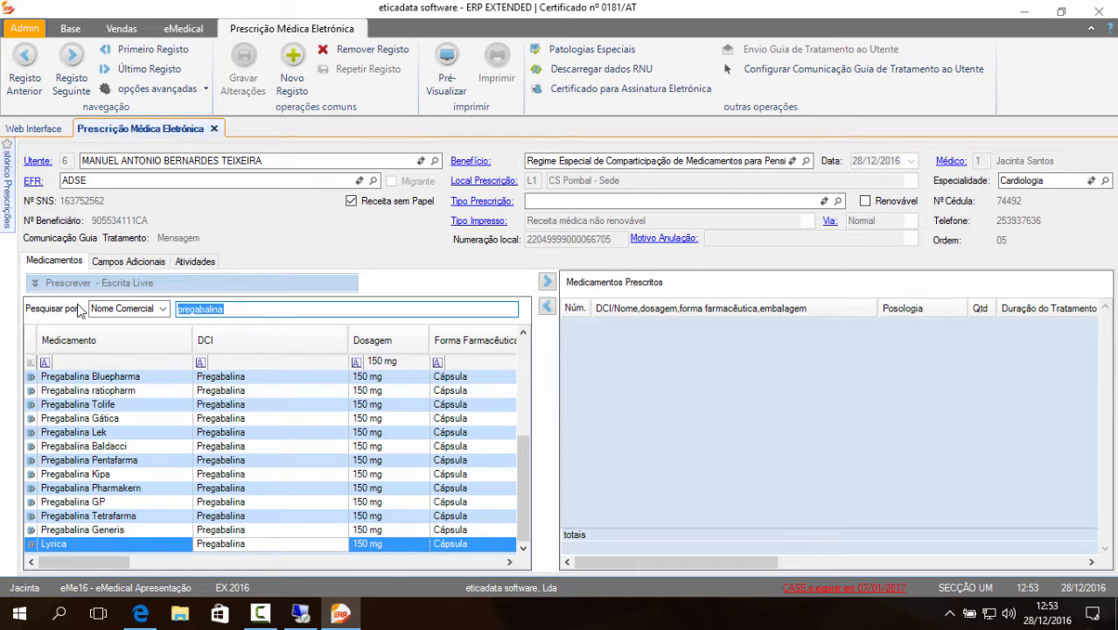
type("lyr")
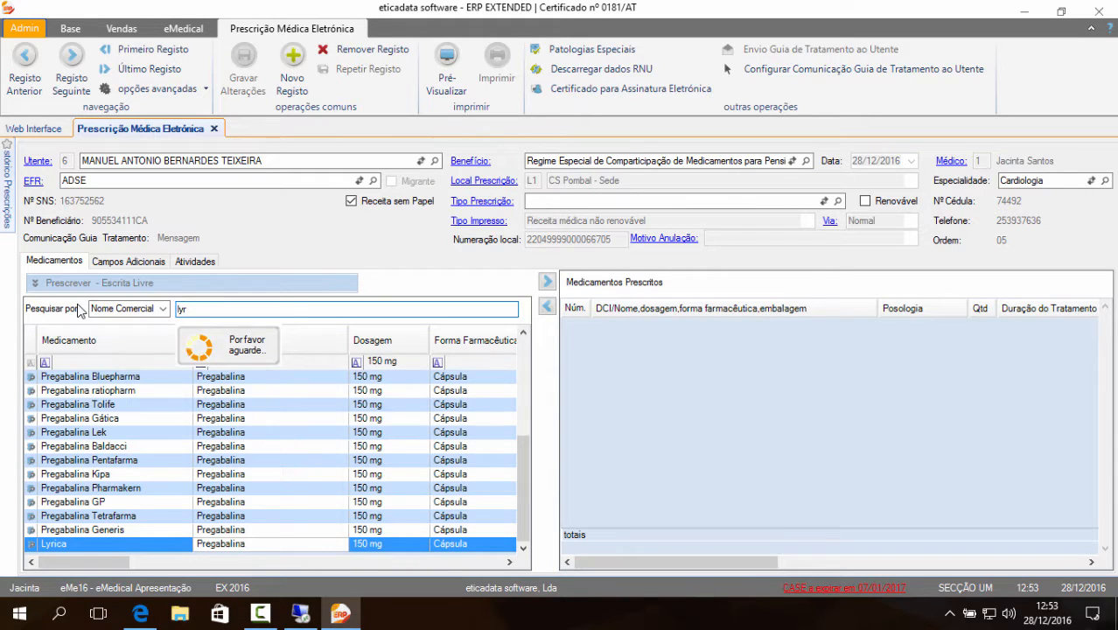
key("BackSpace")
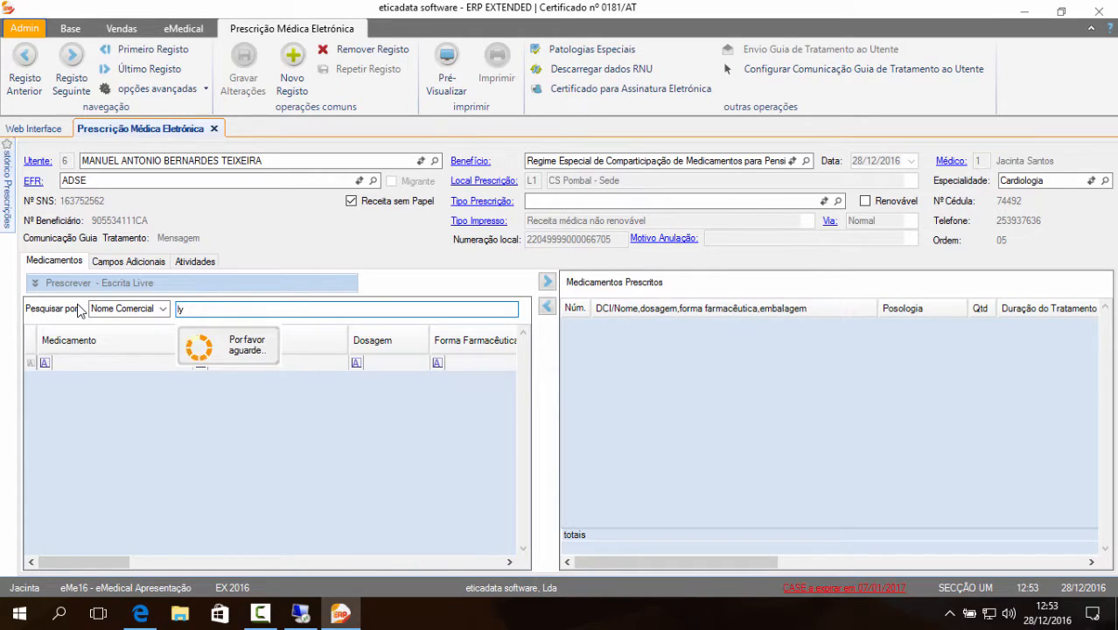
type("rica")
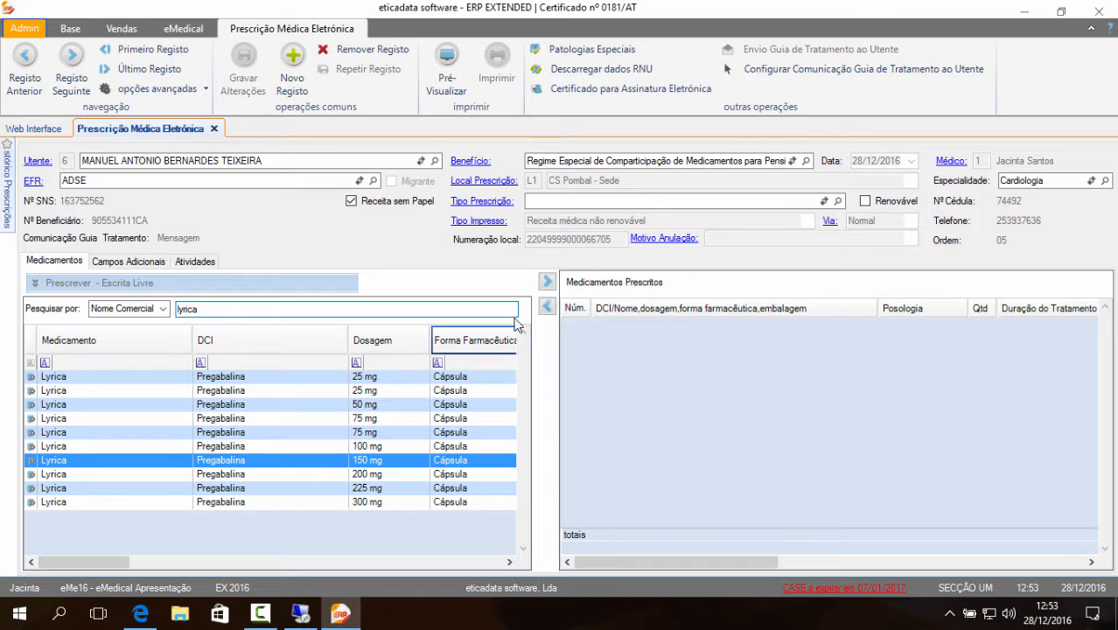
- Try to add Lyrica 150 mg to the new prescription and set the prescription type to LN
left_click(547, 281)
left_click(642, 367)
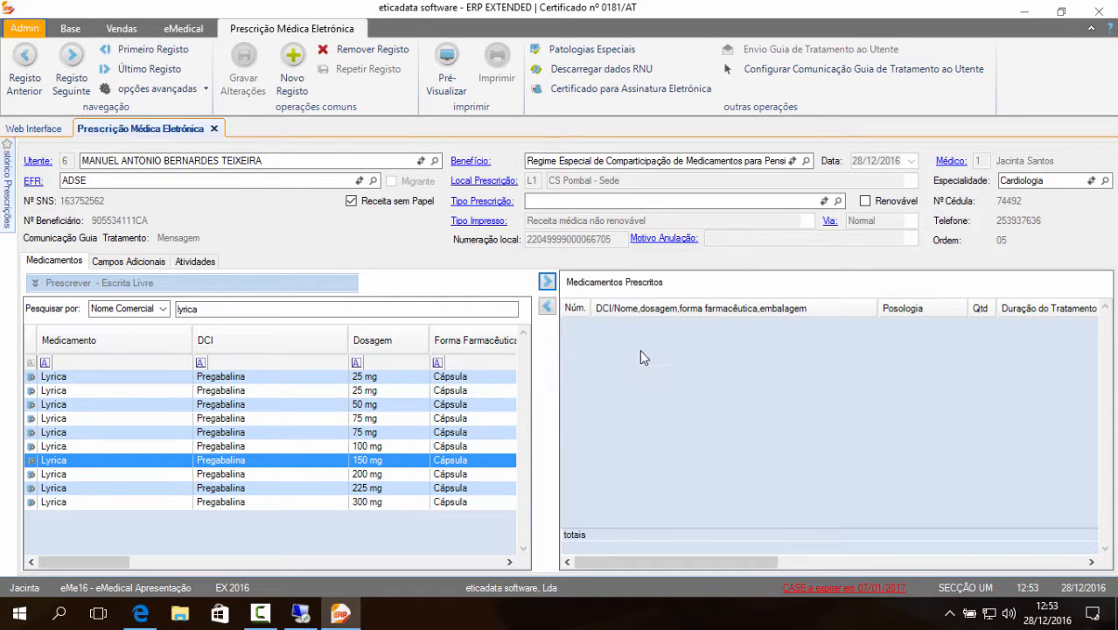
left_click(579, 329)
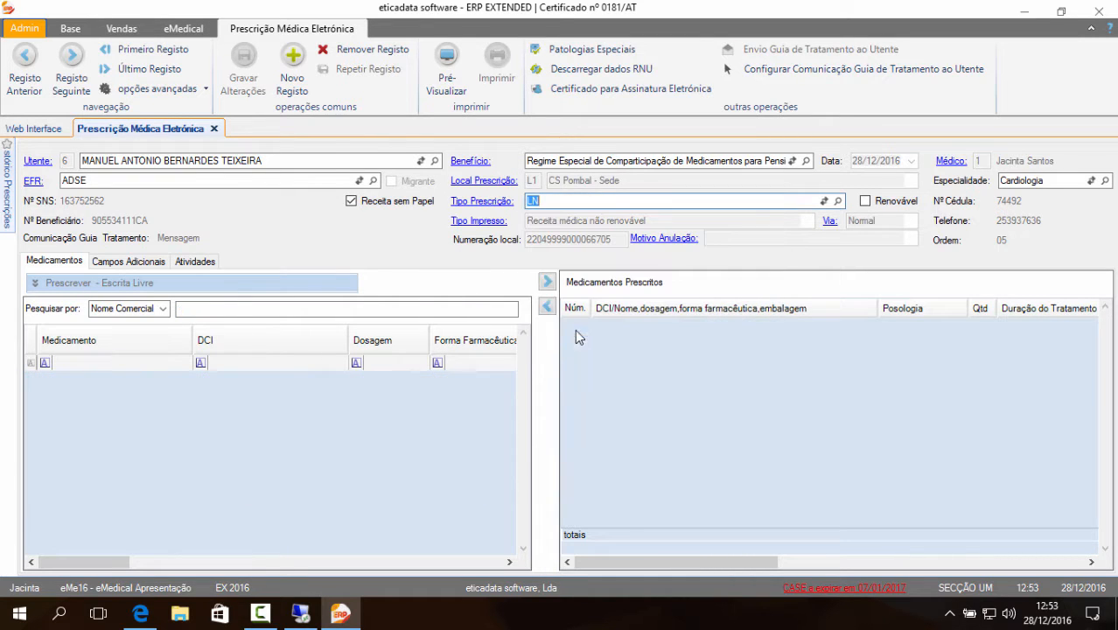
- Search the medications for "lyrica" and prescribe the 150 mg capsules as not intended for neuropathic pain treatment
left_click(261, 308)
type("lyrica")
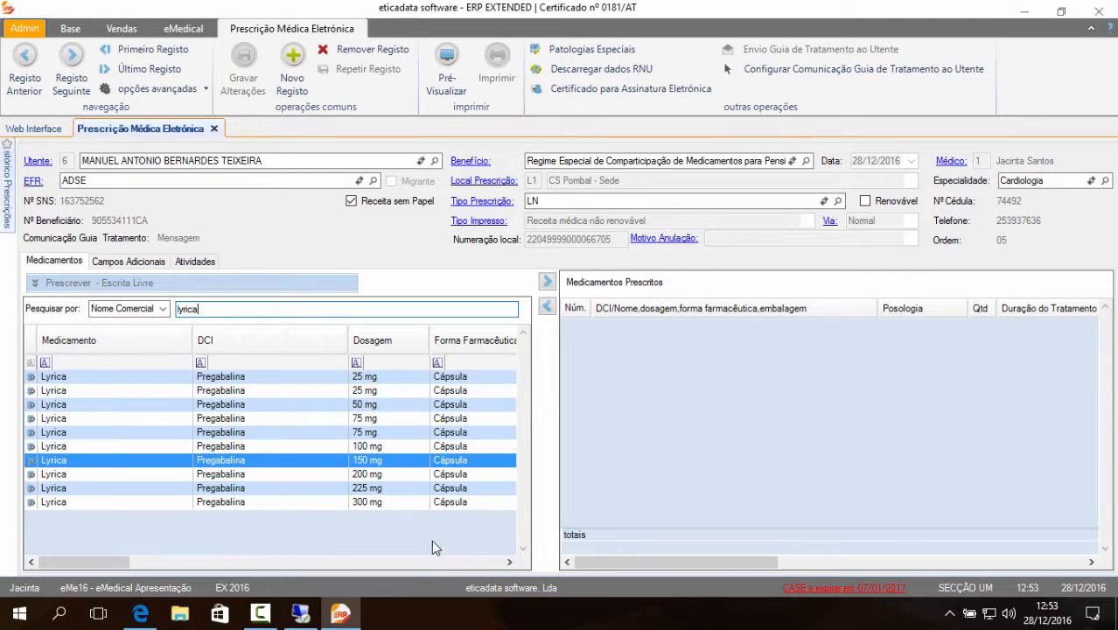
left_click(555, 290)
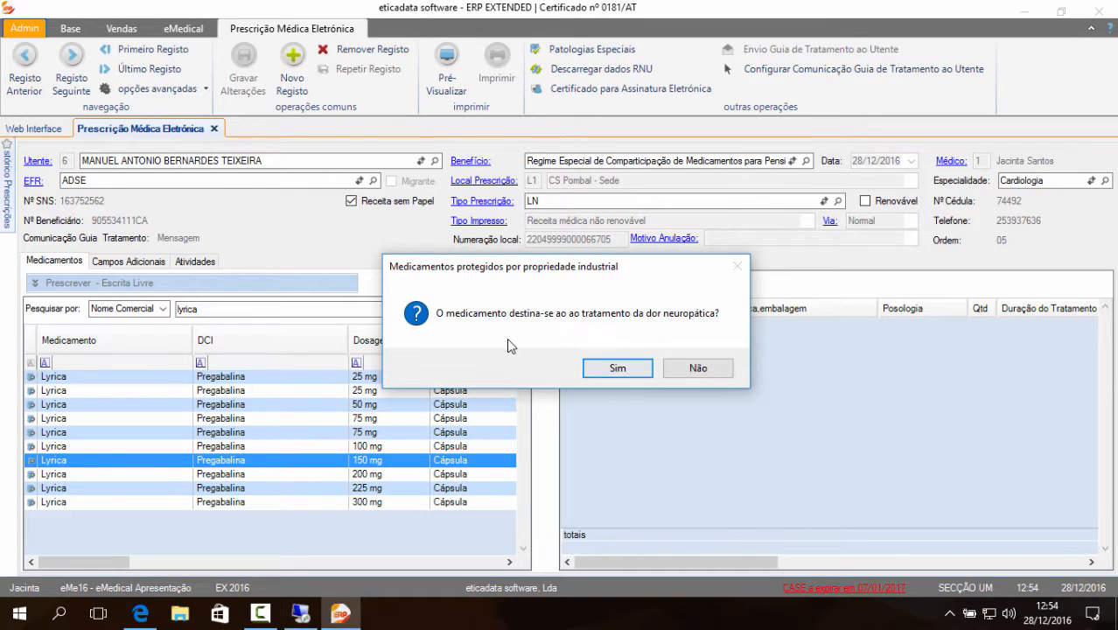
left_click(698, 369)
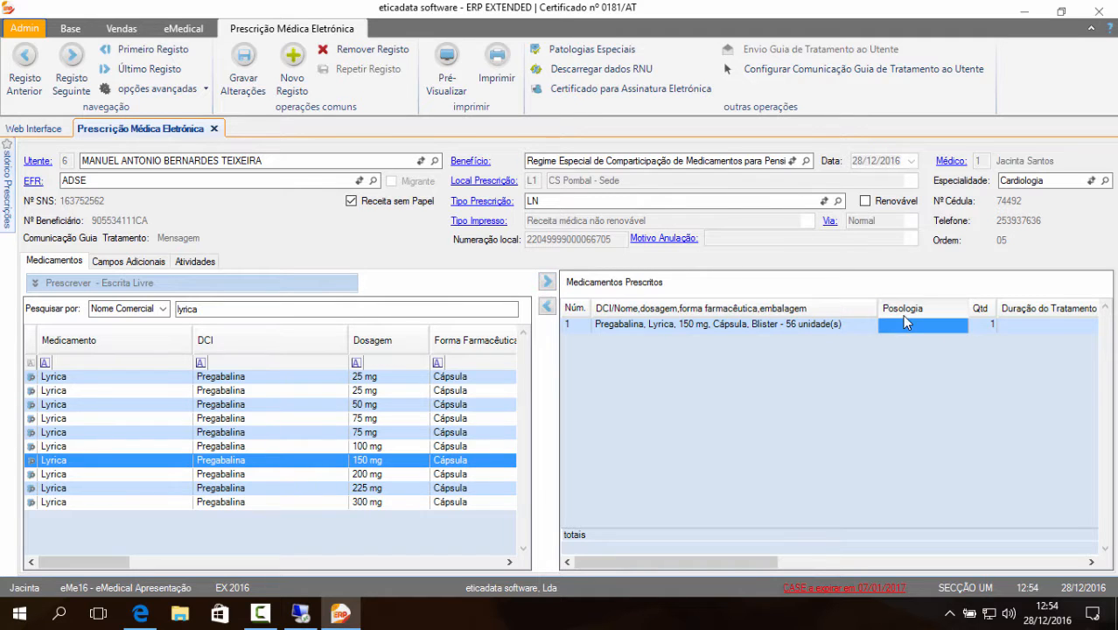
- Set the prescribed Lyrica's posology to "10 dias pausa de 20 dias repete 3 x" and save the prescription
left_click(897, 318)
left_click(897, 317)
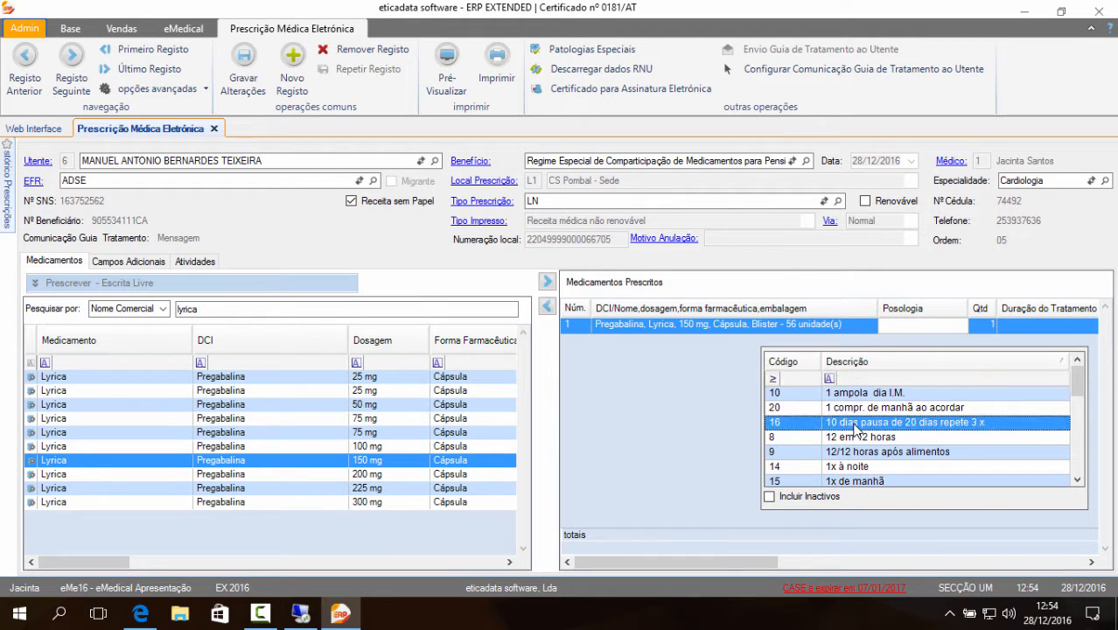
left_click(855, 425)
left_click_drag(716, 556, 853, 550)
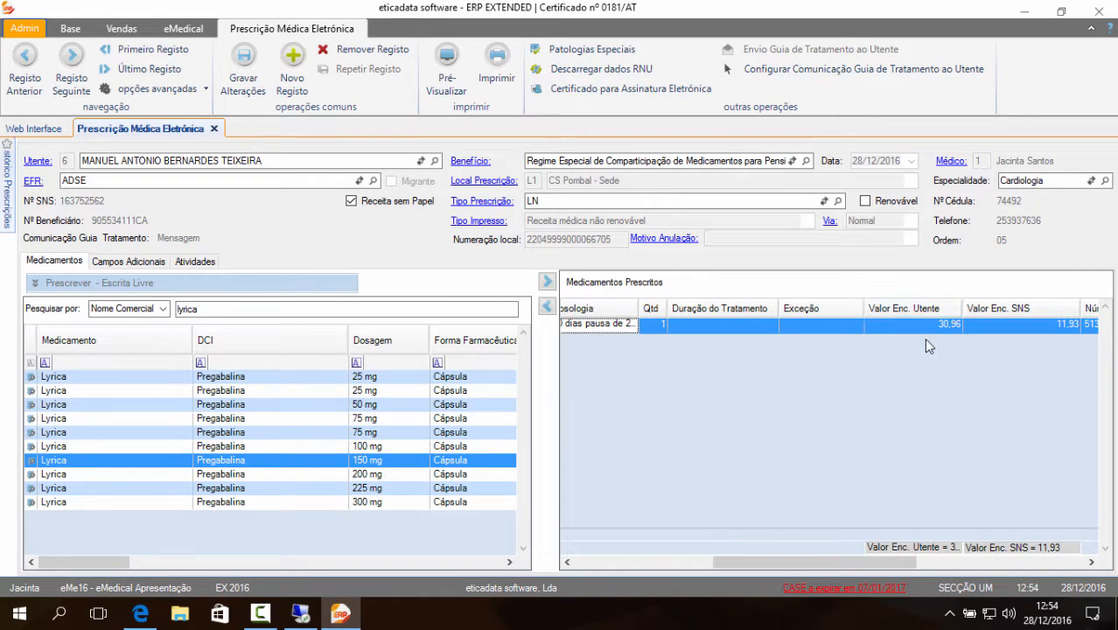
left_click_drag(726, 561, 585, 562)
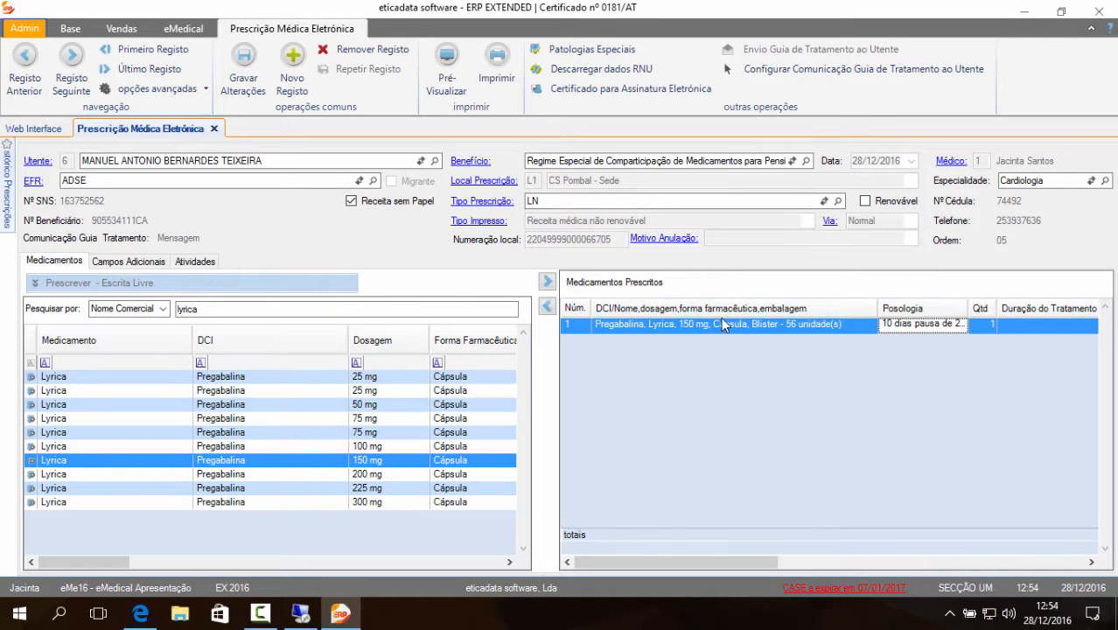
left_click(243, 68)
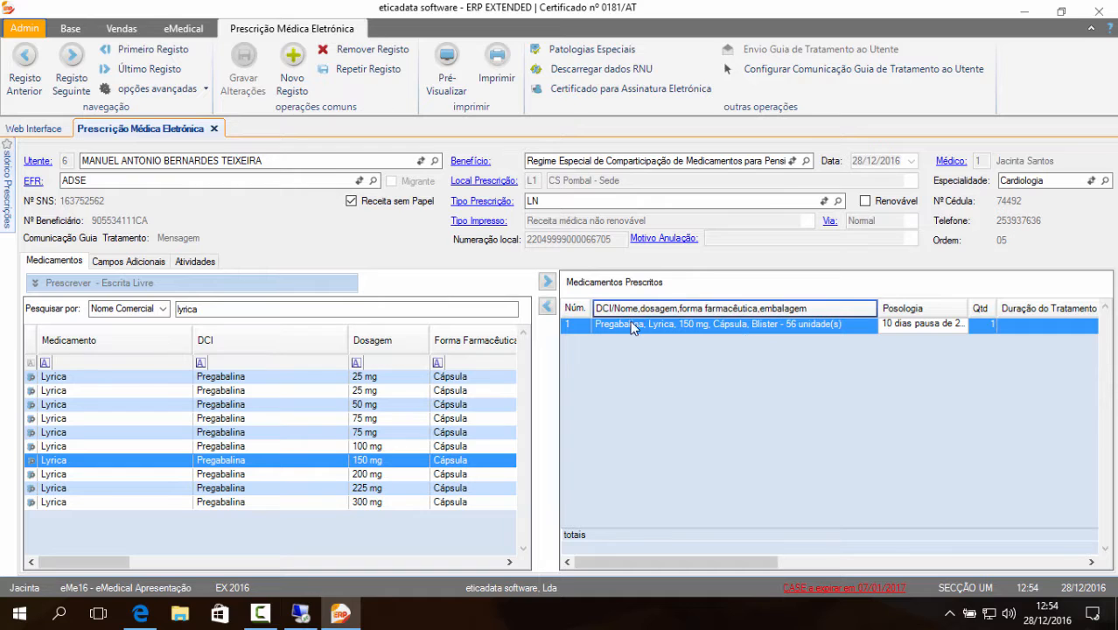
- Compare the exception and Valor Enc. Utente of this Lyrica prescription with those of the neighbouring neuropathic-pain prescription
left_click_drag(778, 565, 840, 565)
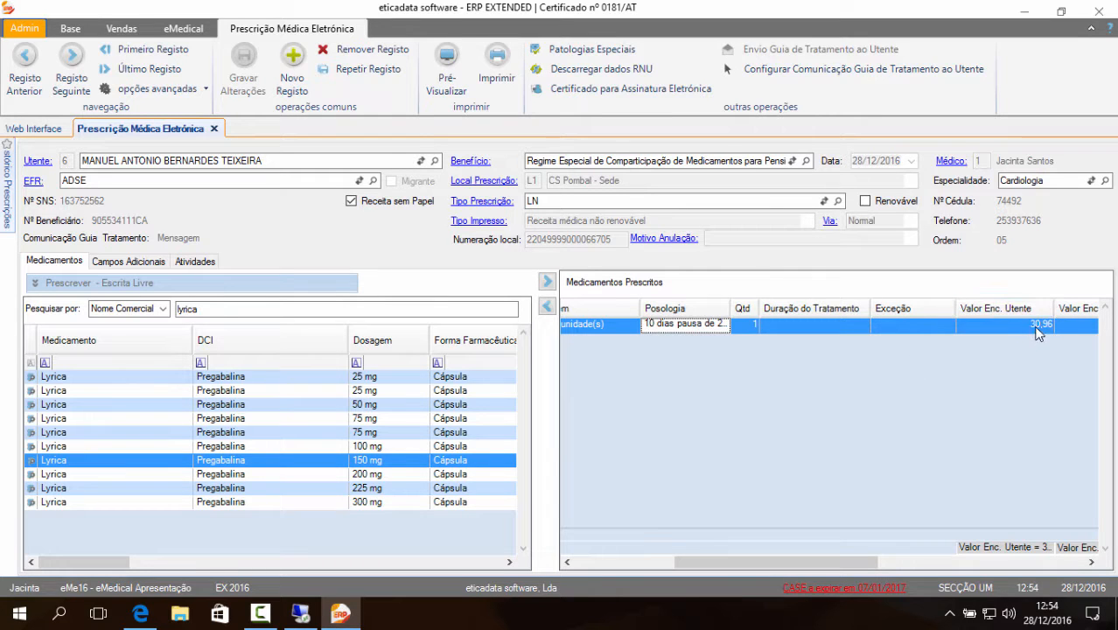
left_click_drag(691, 561, 512, 485)
left_click(72, 68)
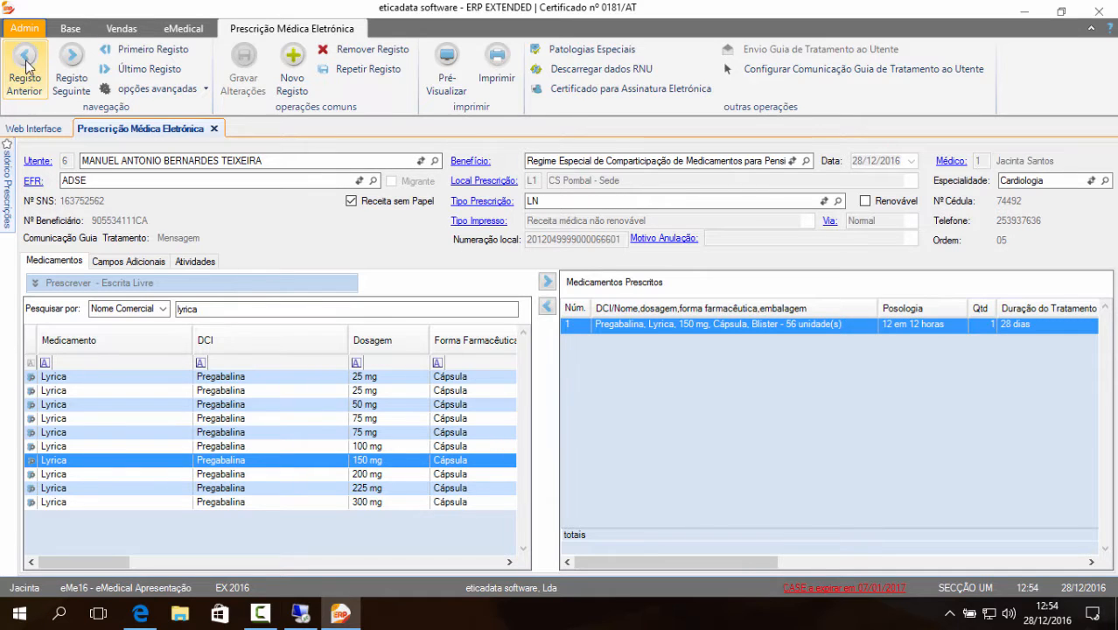
left_click_drag(748, 563, 839, 551)
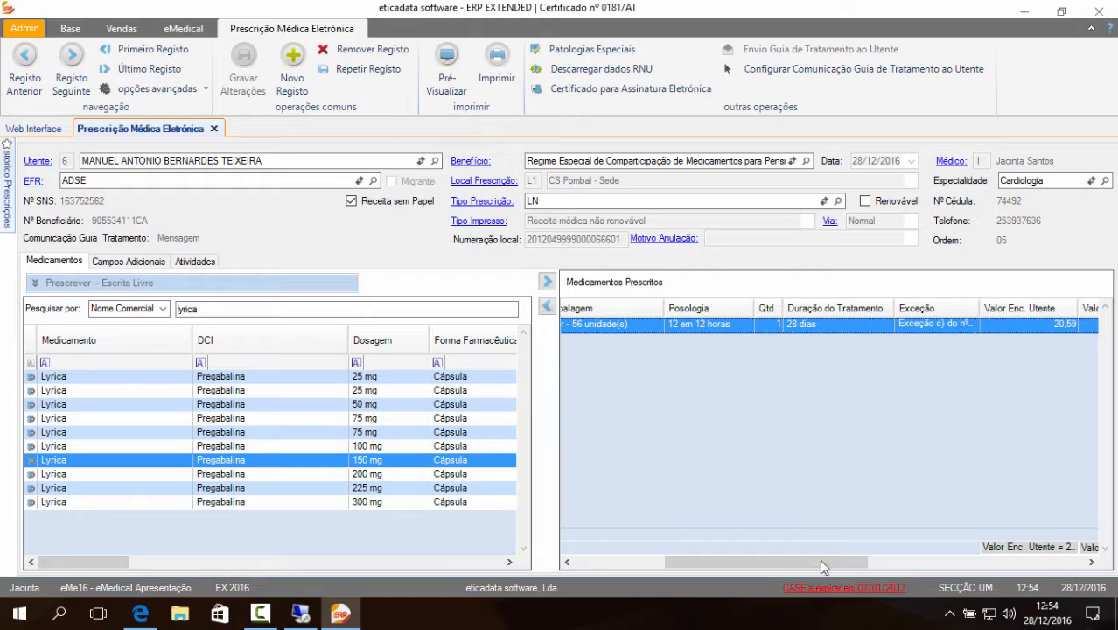
left_click_drag(792, 561, 612, 560)
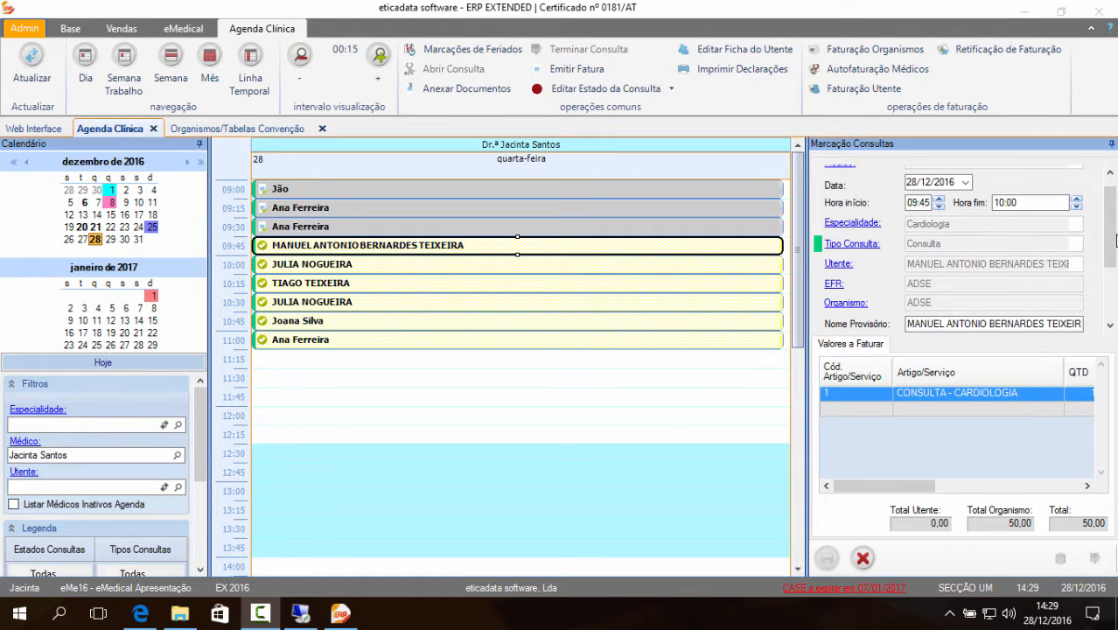
- Open the doctor's record from the 09:45 appointment and check the self-billing entries and the specialty payment settings
left_click_drag(1112, 240, 1111, 223)
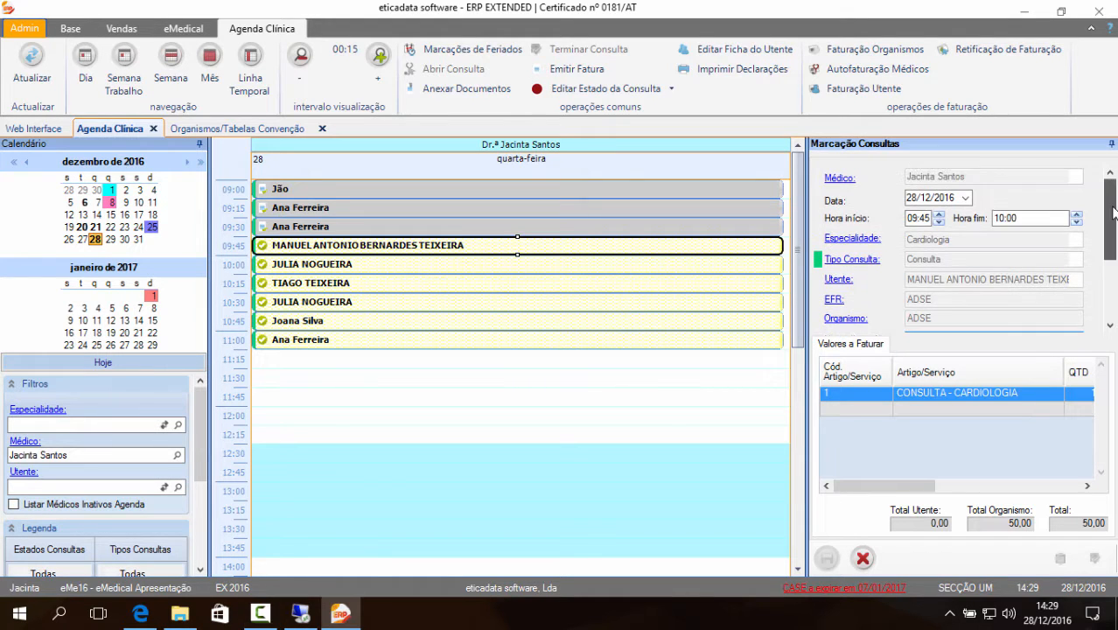
left_click(841, 181)
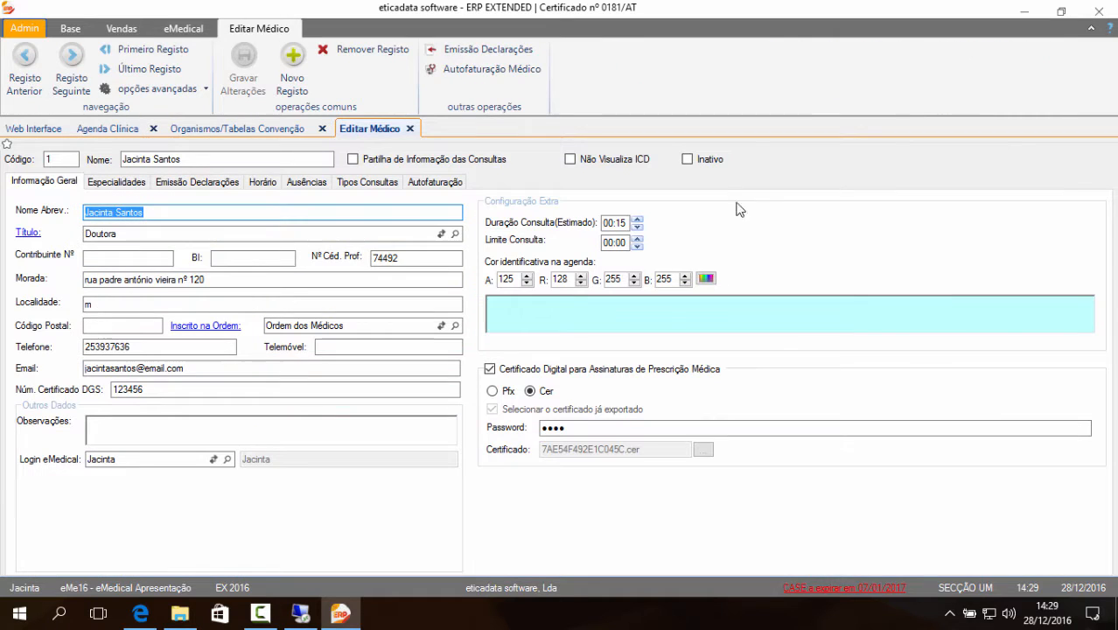
left_click(424, 182)
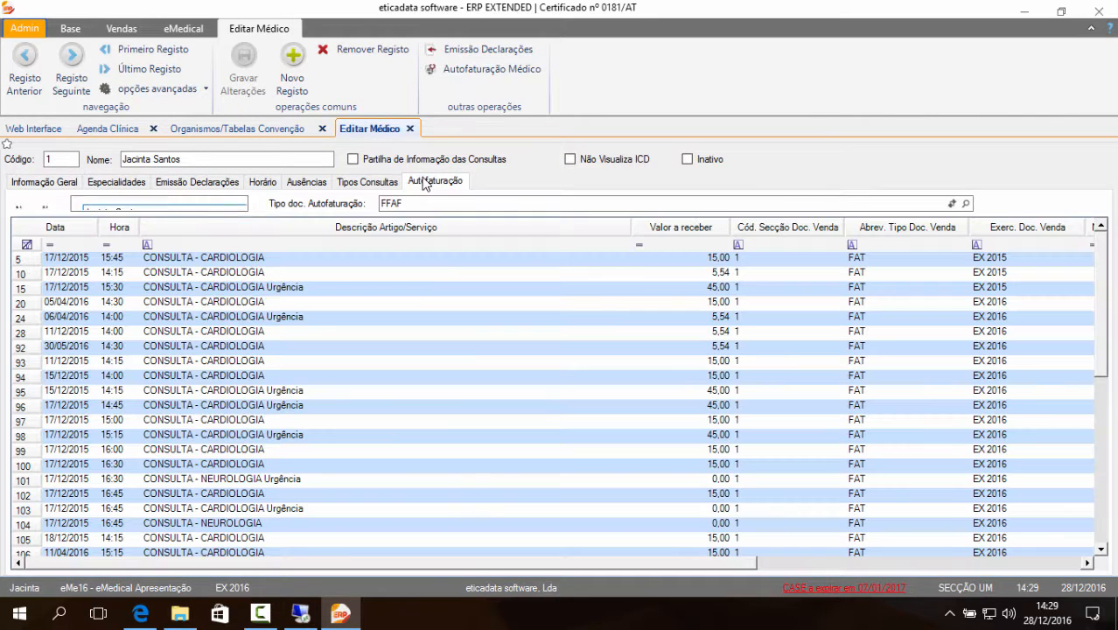
left_click(104, 186)
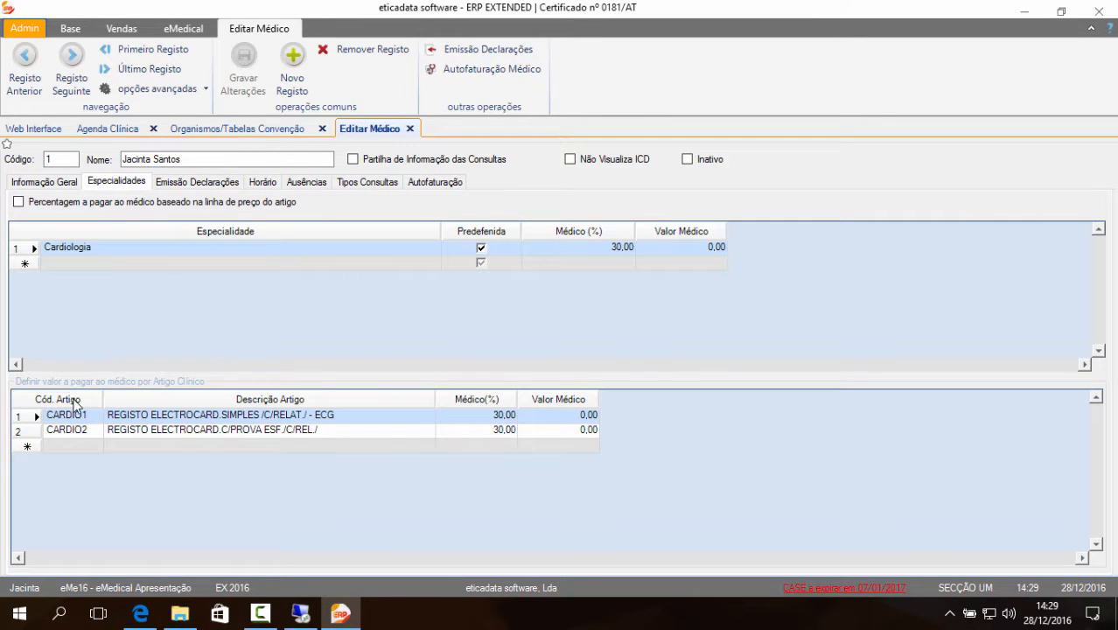
left_click(72, 414)
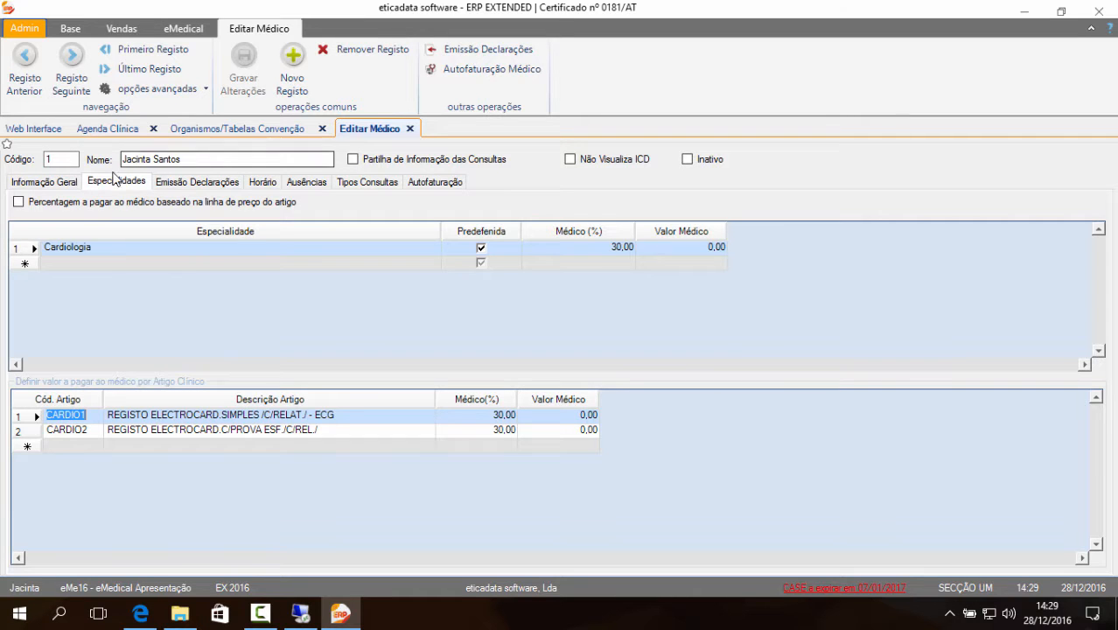
- Add clinical article CARDIO3 to the doctor's payment values with a Médico(%) of 30 and save the record
left_click(62, 440)
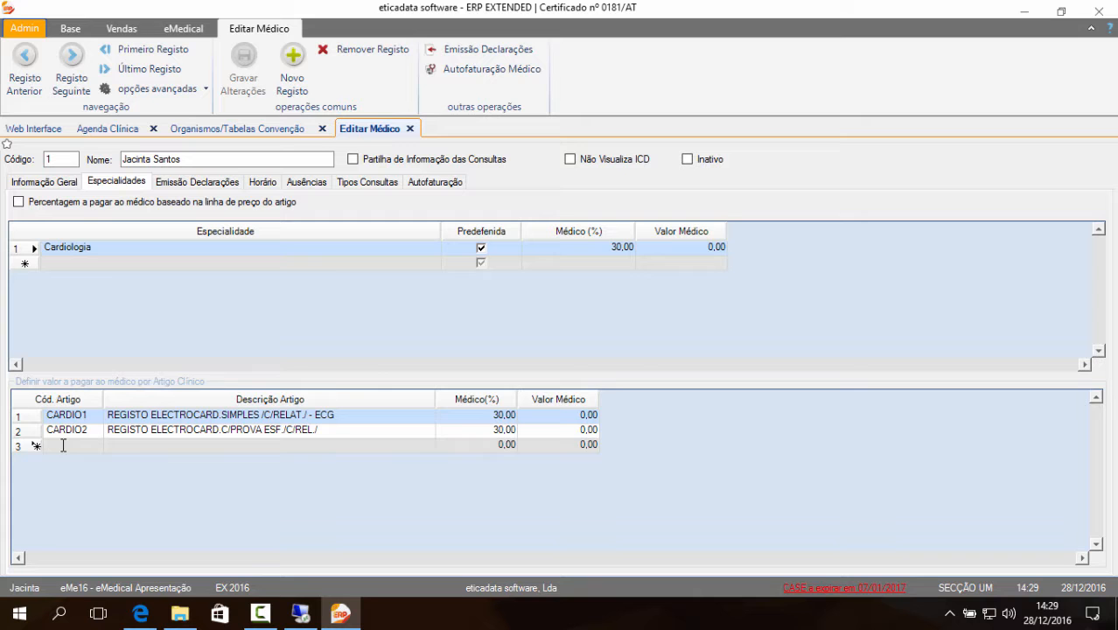
type("ca")
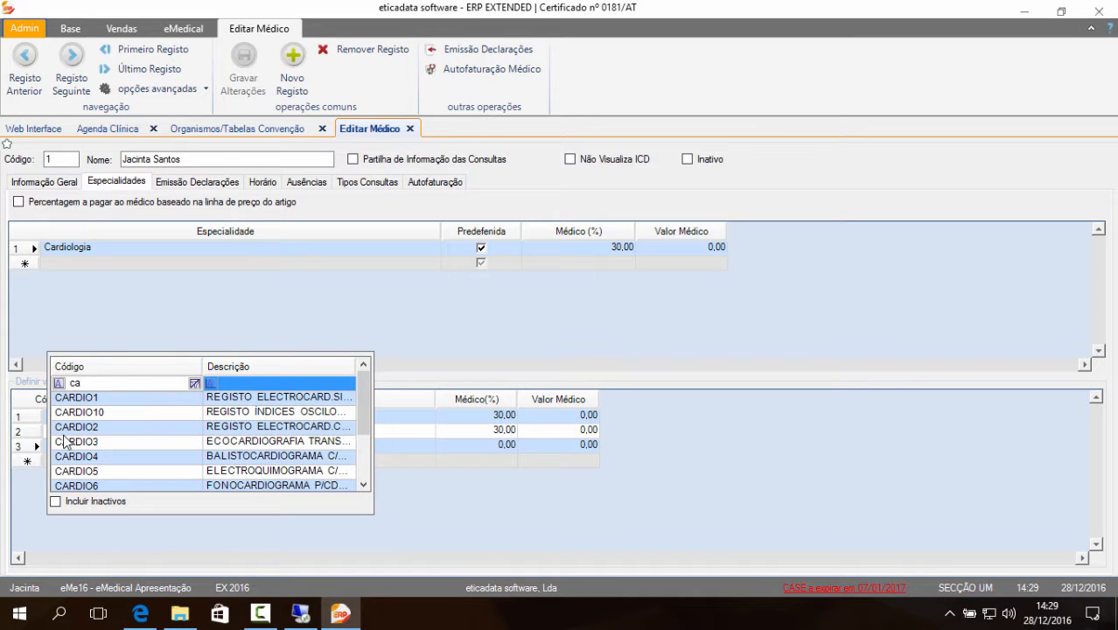
left_click(64, 442)
left_click(64, 442)
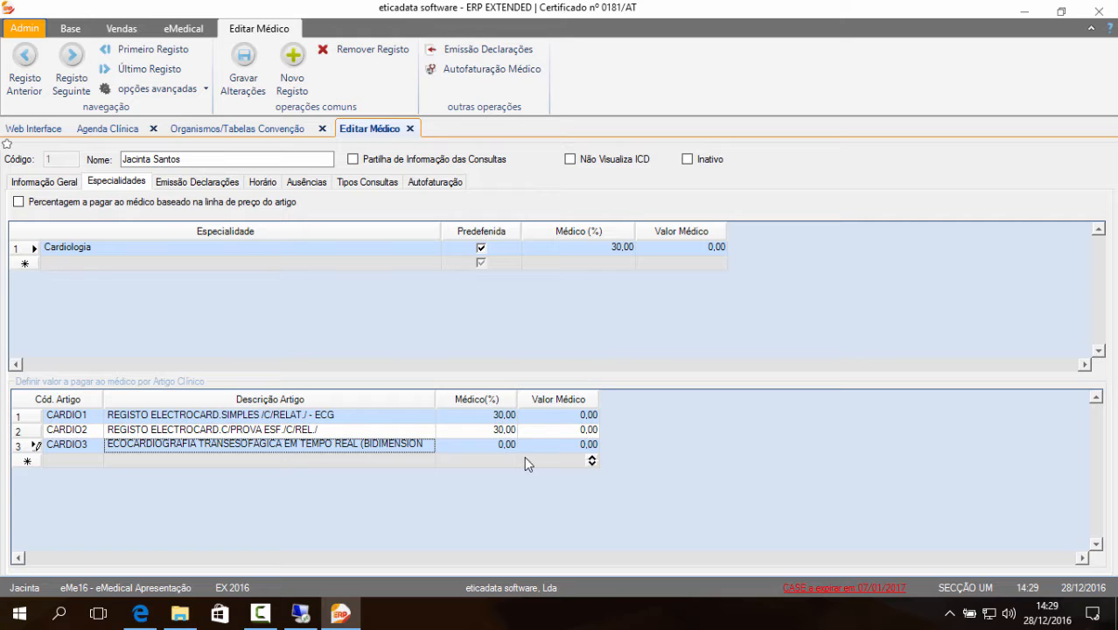
left_click(506, 445)
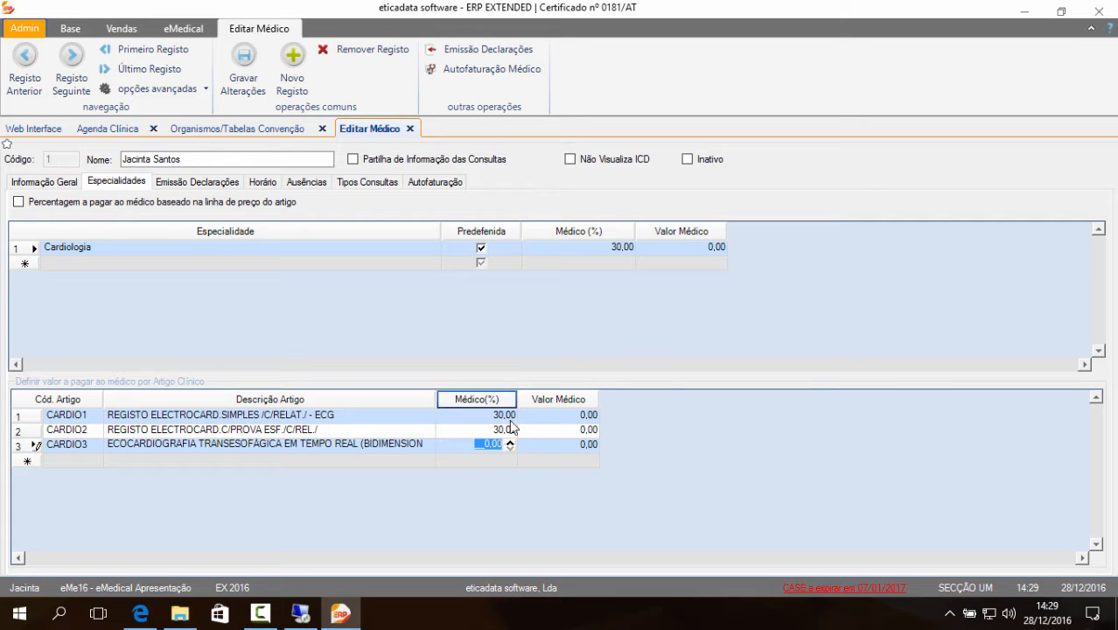
type("3")
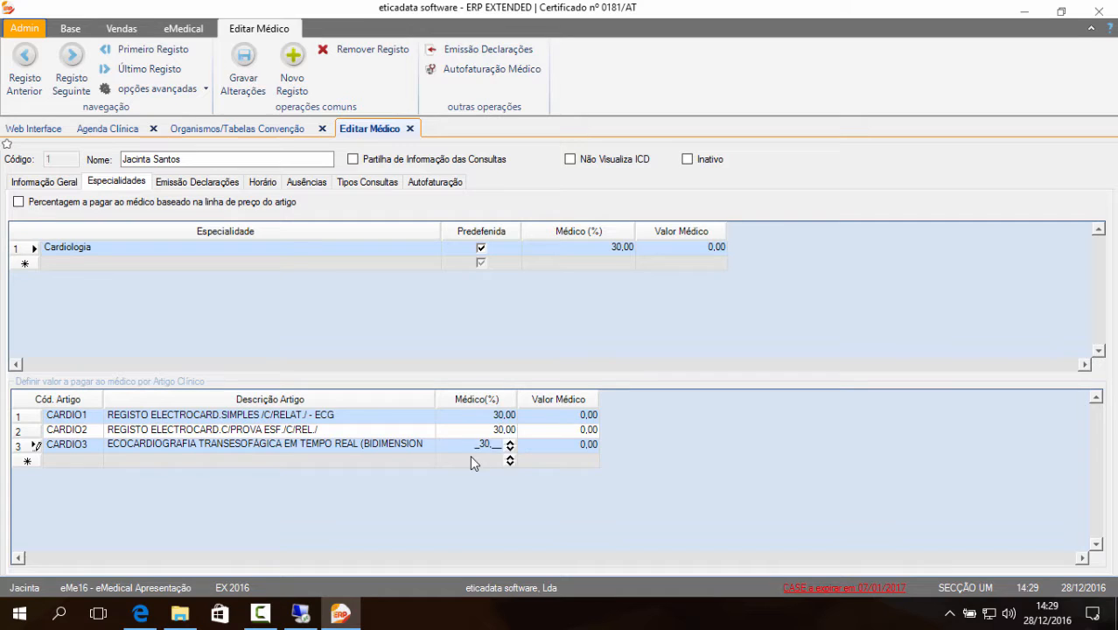
type("0")
key("Tab")
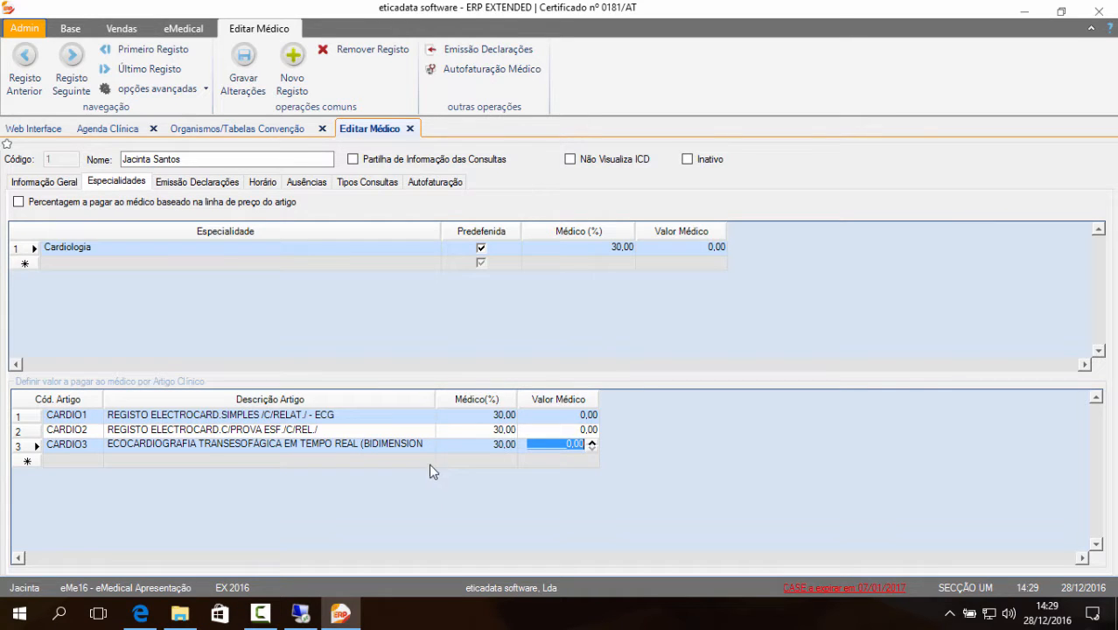
left_click(256, 85)
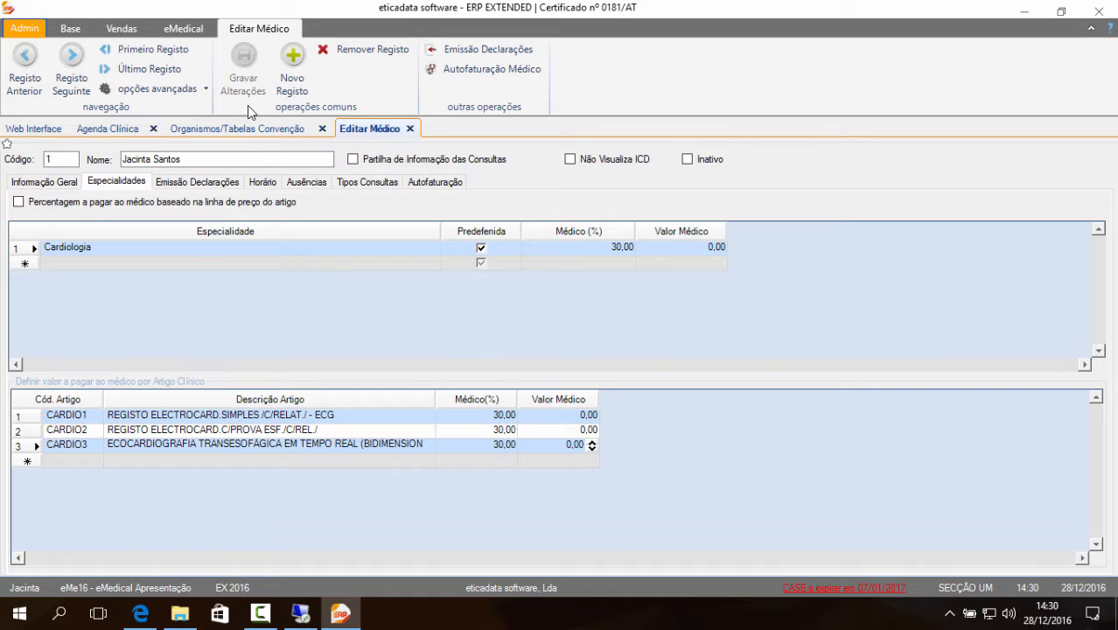
- Add article CARDIO3 to the values to bill of the 09:45 appointment in the Agenda Clínica
left_click(106, 129)
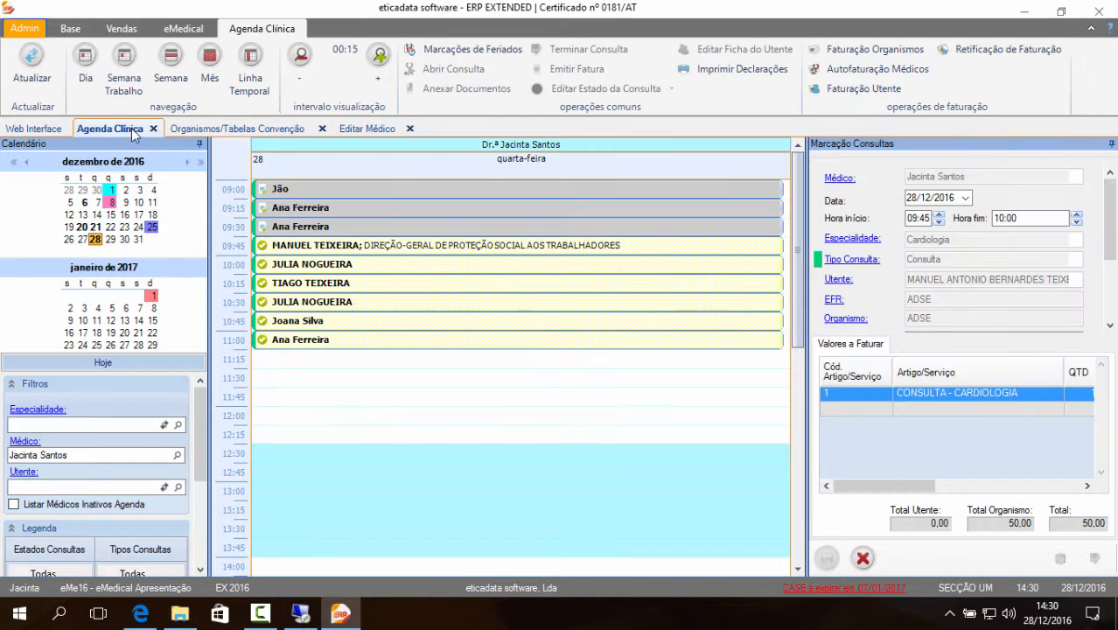
left_click(299, 247)
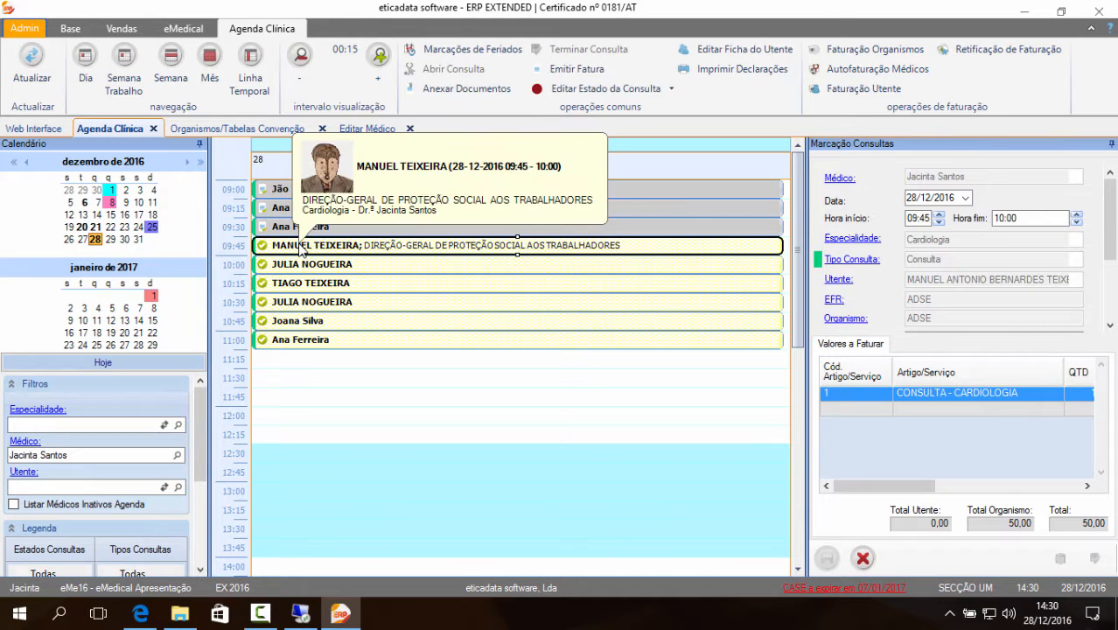
left_click(859, 407)
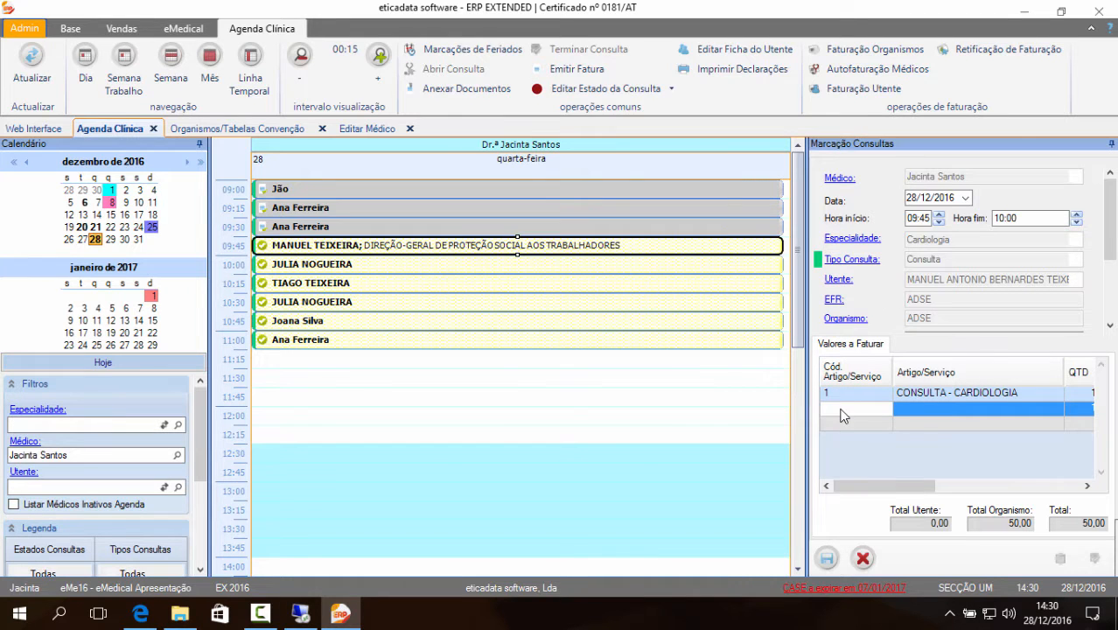
left_click(841, 408)
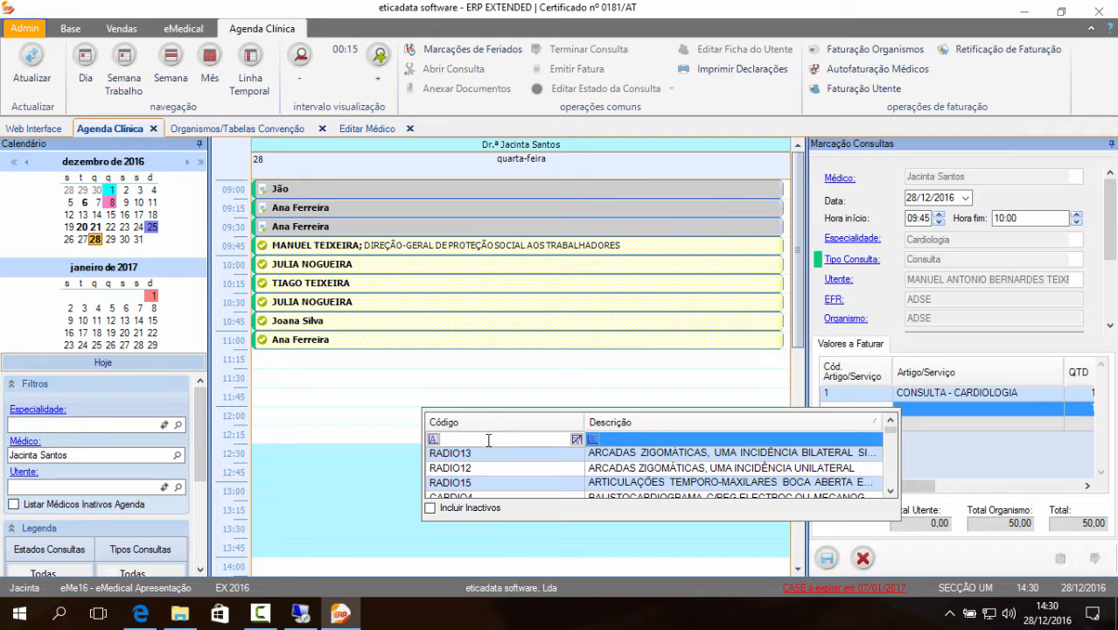
type("card")
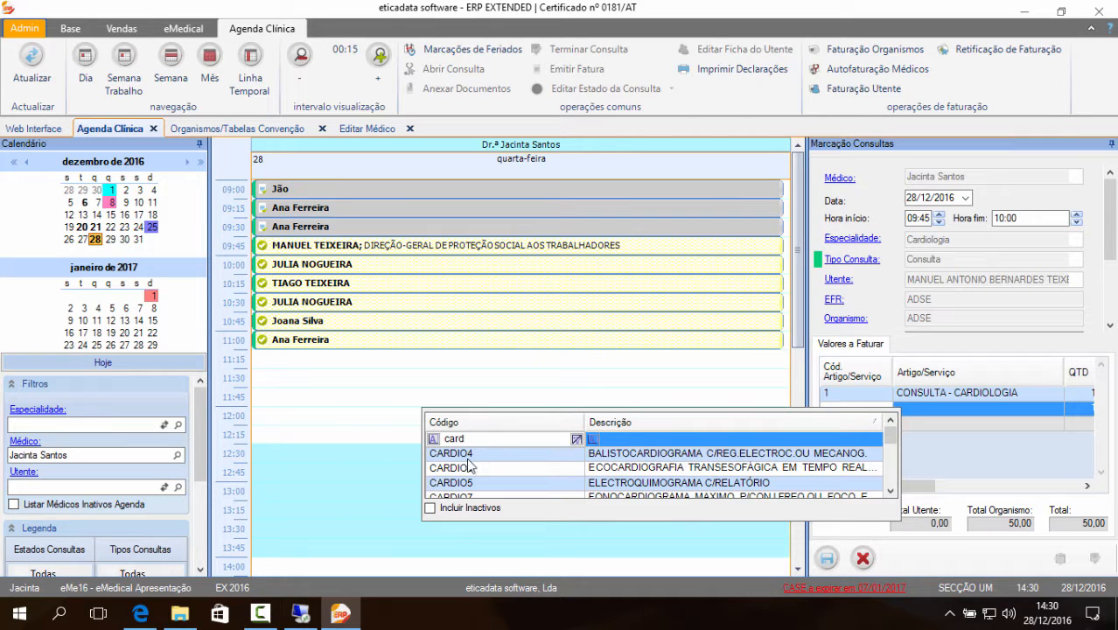
double_click(494, 467)
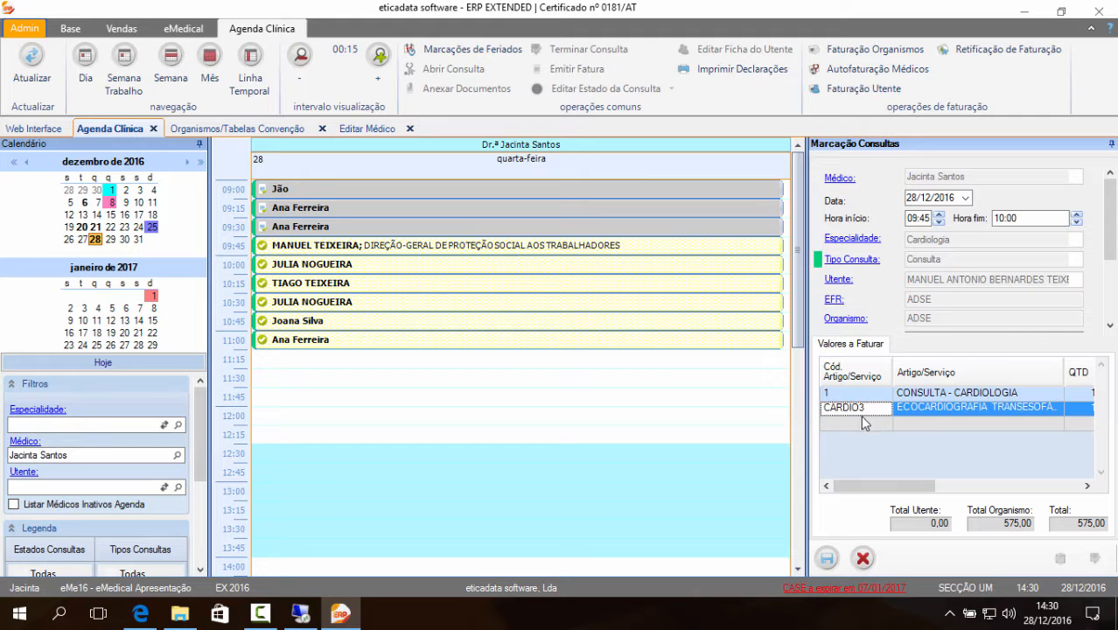
- Check the organisation and patient amounts of the 09:45 appointment's billing lines and save the appointment changes
left_click_drag(920, 493, 1007, 475)
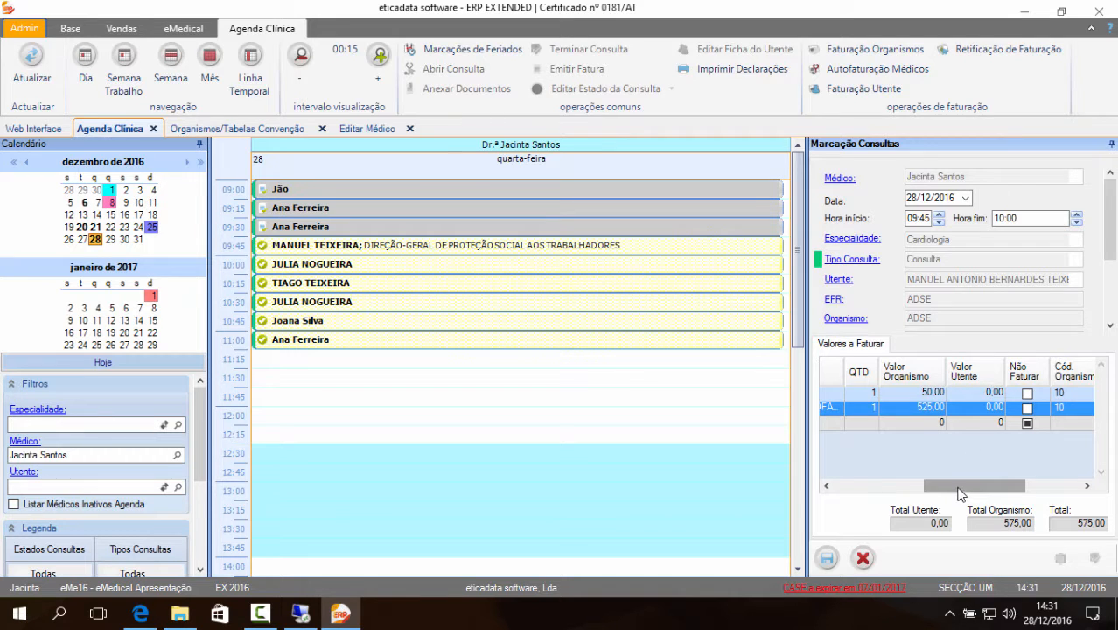
left_click_drag(960, 493, 871, 492)
left_click(886, 412)
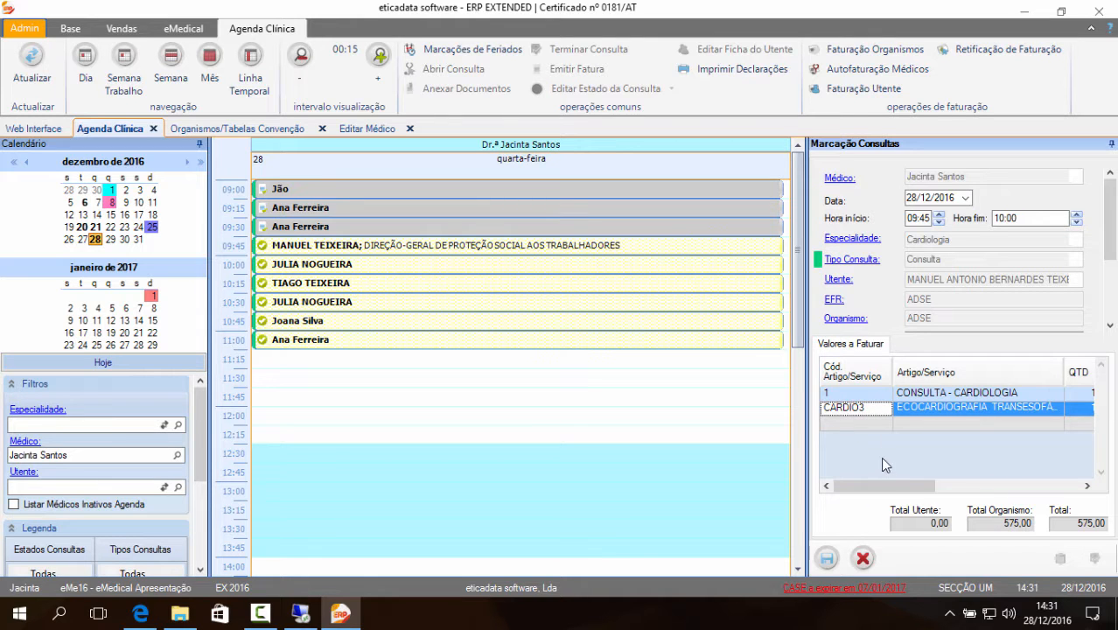
left_click_drag(884, 486, 852, 487)
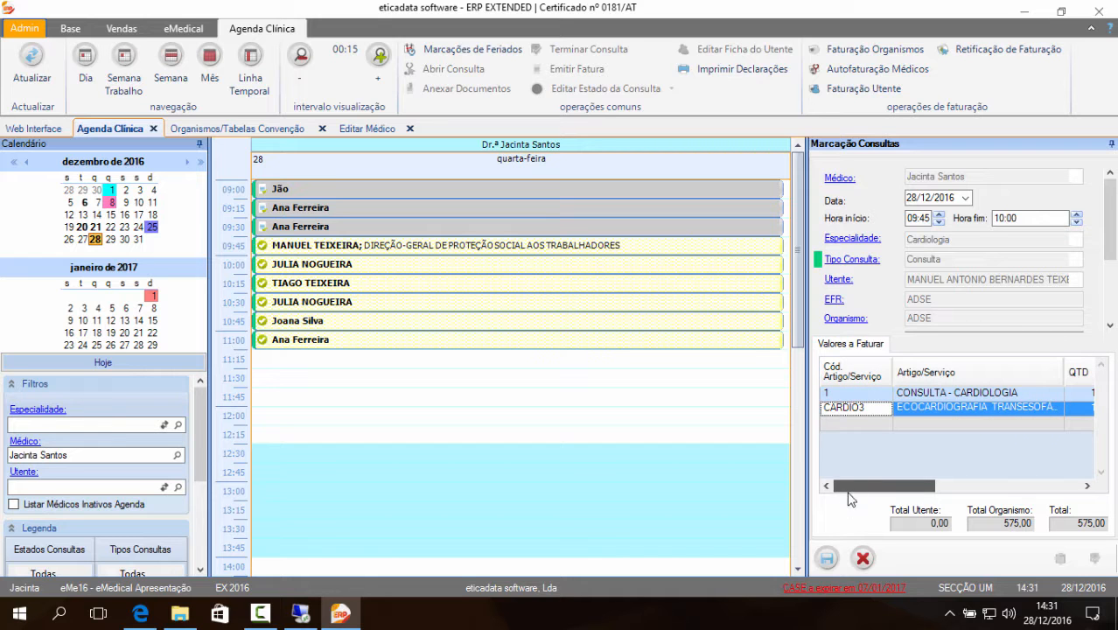
left_click(828, 561)
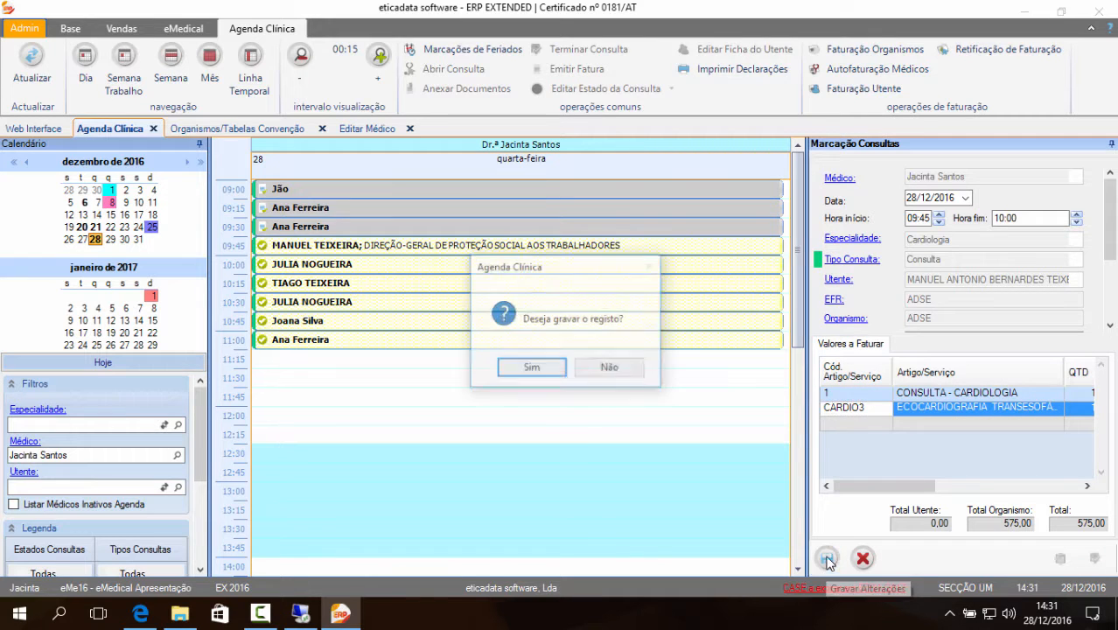
left_click(509, 369)
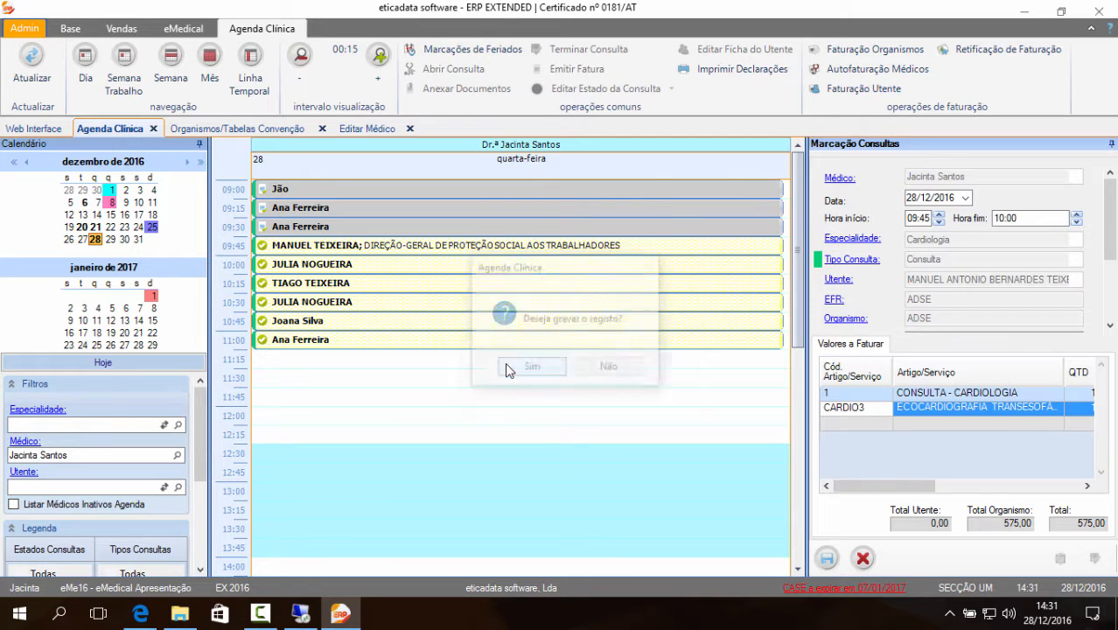
left_click(739, 266)
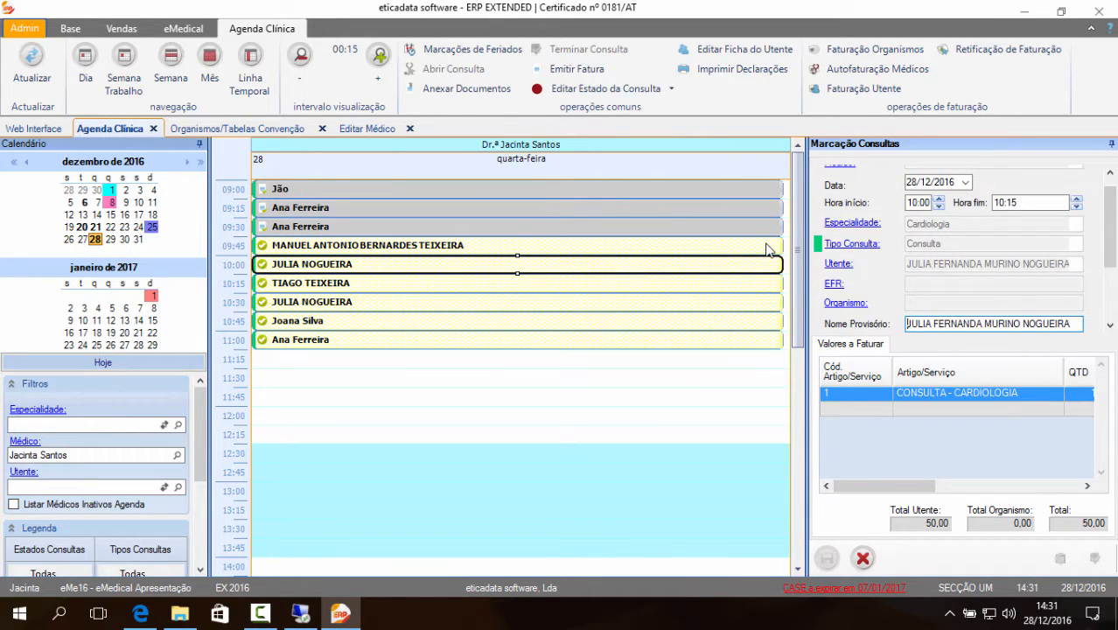
- Issue the patient invoice for the 09:45 appointment and mark the consultation as Faturada/Terminada
left_click(767, 246)
left_click_drag(844, 485, 902, 487)
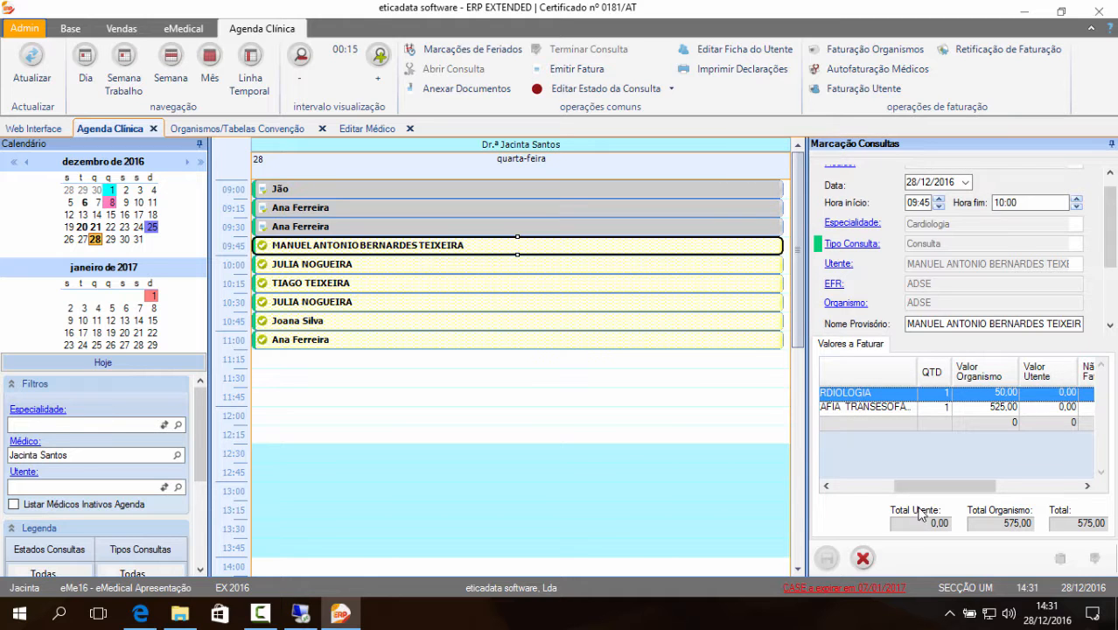
right_click(560, 252)
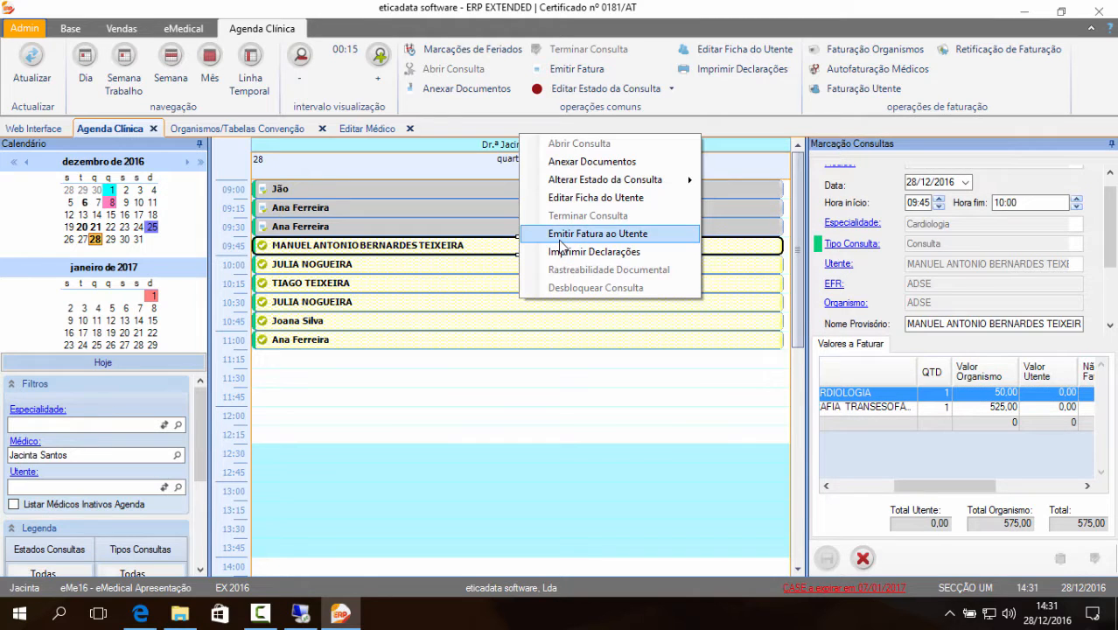
left_click(567, 236)
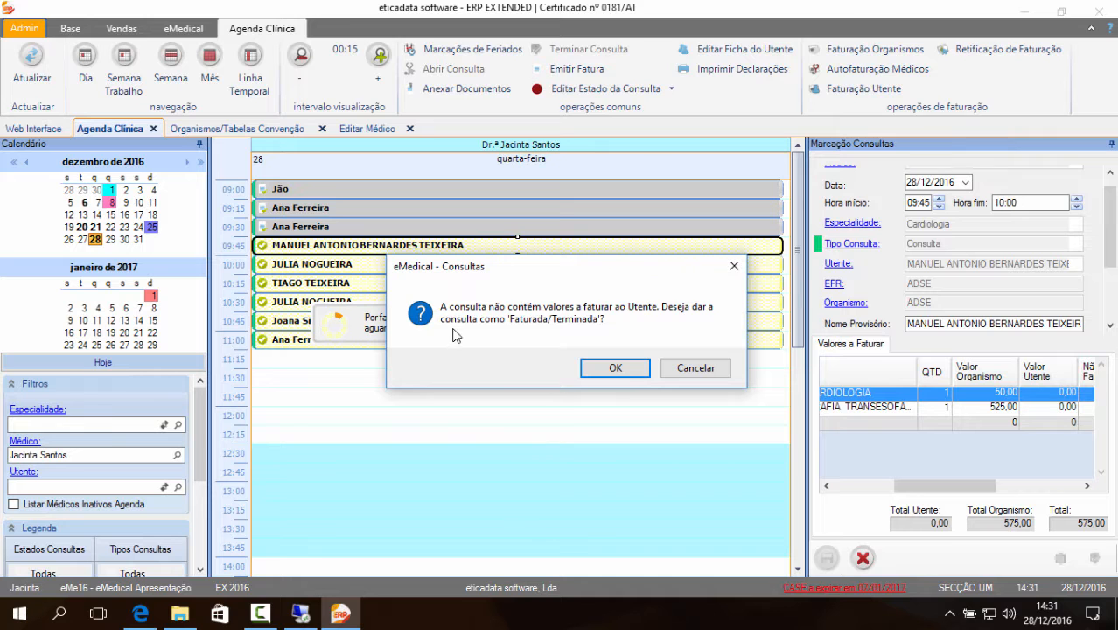
left_click(598, 371)
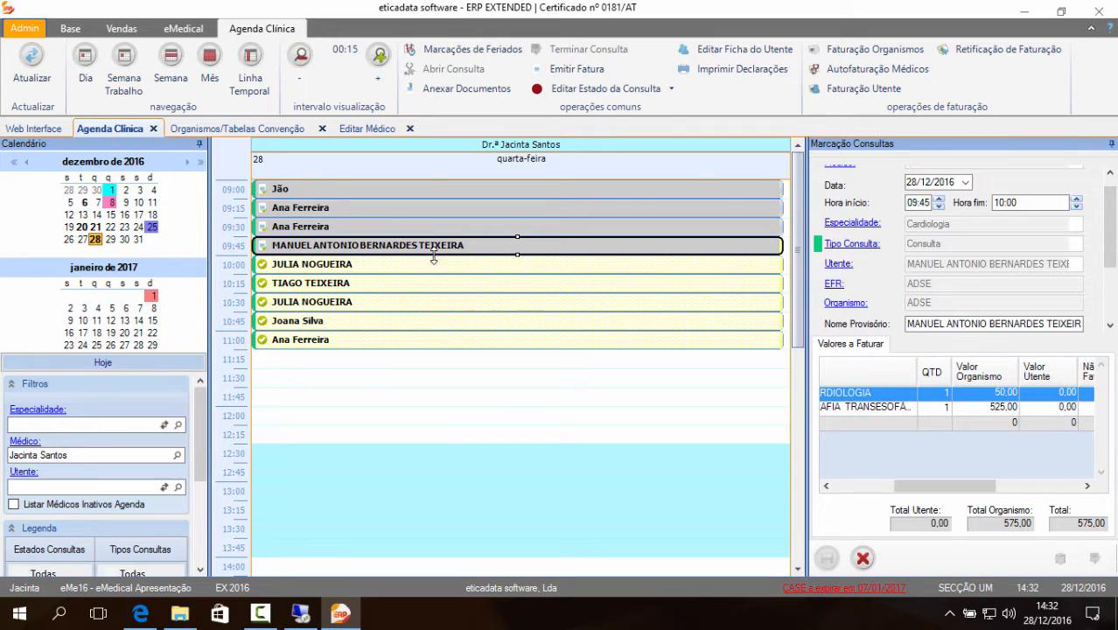
- Open the 09:45 consultation, review its Diagnóstico, Anamnese and Atos Efetuados sections, and close it
mouse_move(431, 252)
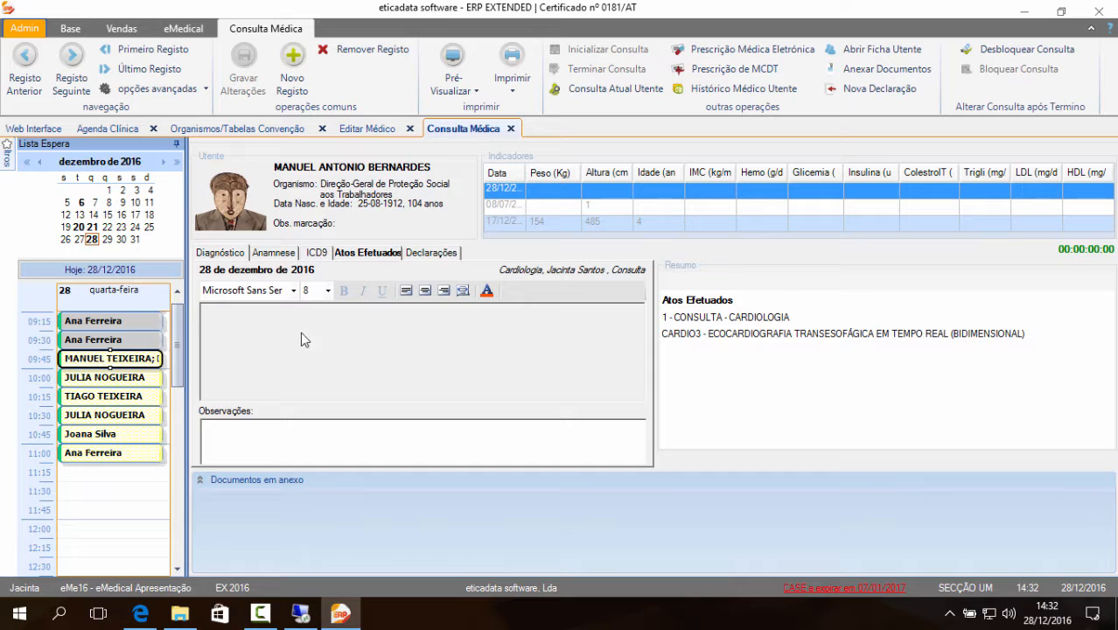
left_click(282, 253)
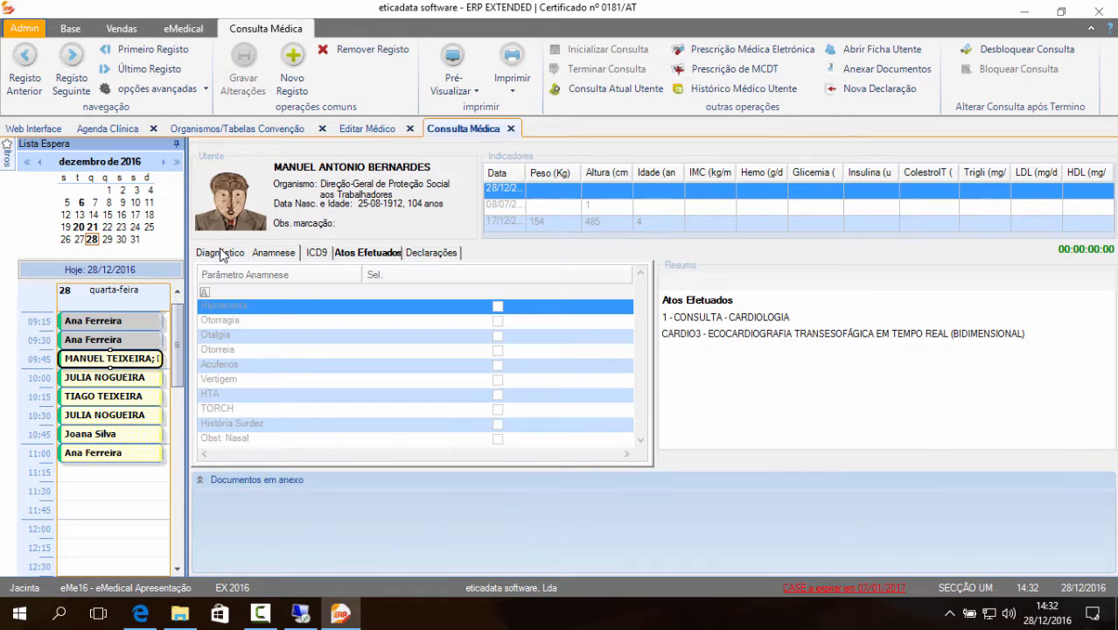
left_click(220, 252)
left_click(267, 256)
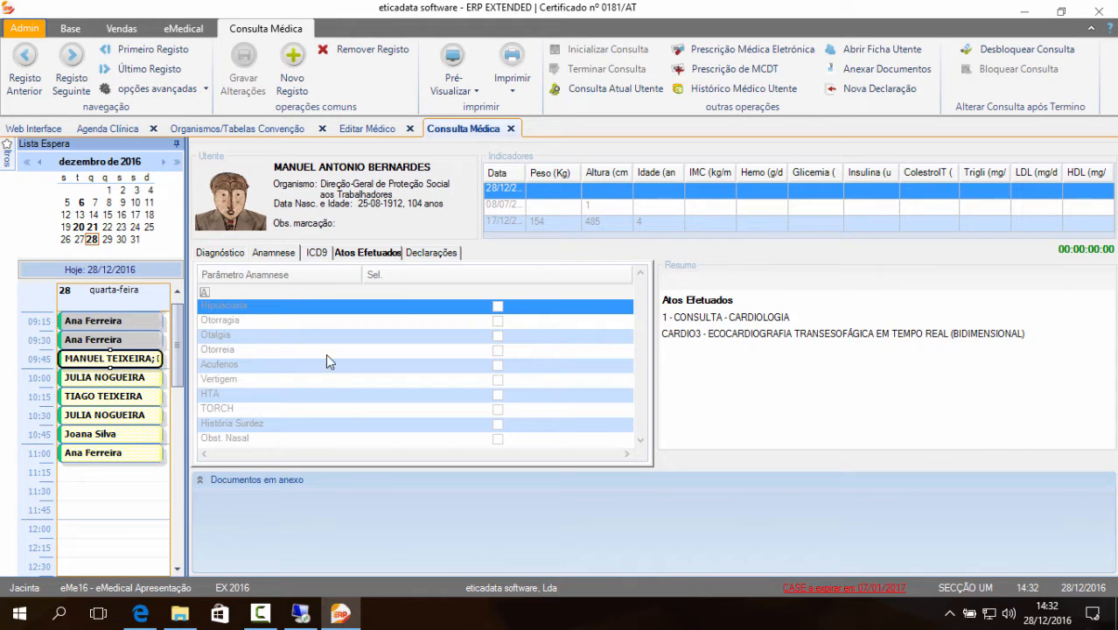
left_click(350, 252)
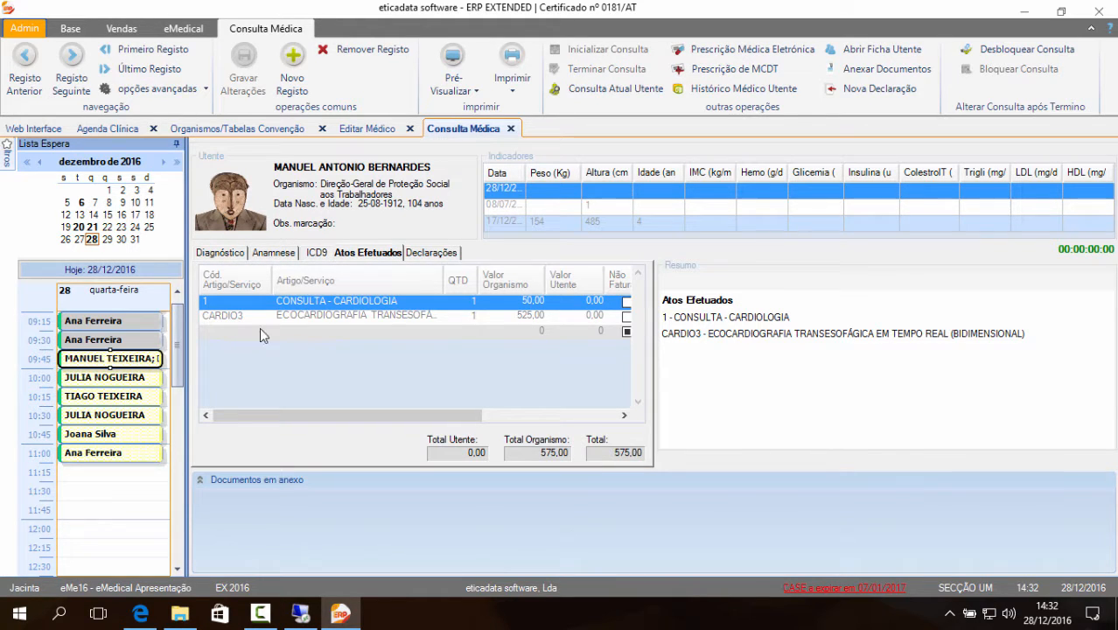
left_click(512, 129)
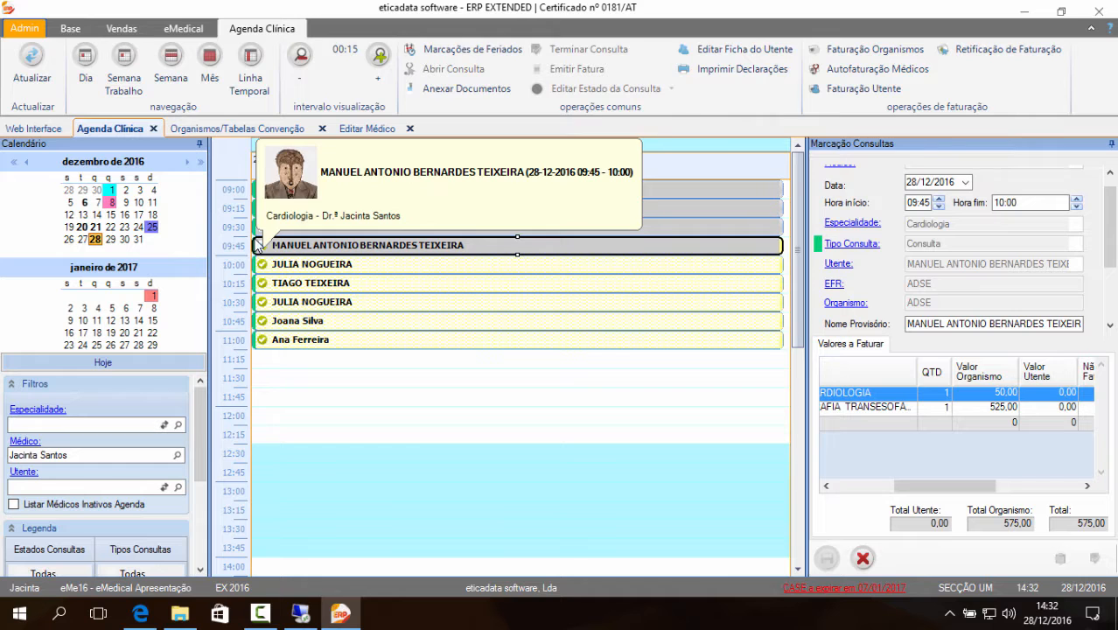
- Open the doctor's record from the 09:45 appointment and filter its self-billing entries by the date 28/12/2016
left_click(429, 249)
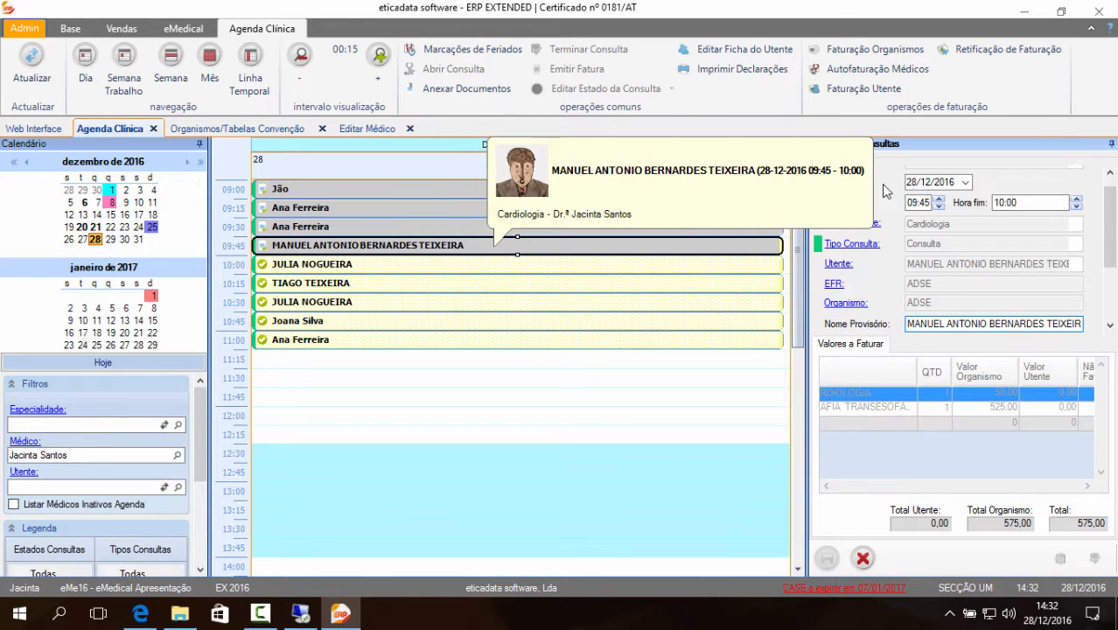
scroll(1114, 229, "up", 1)
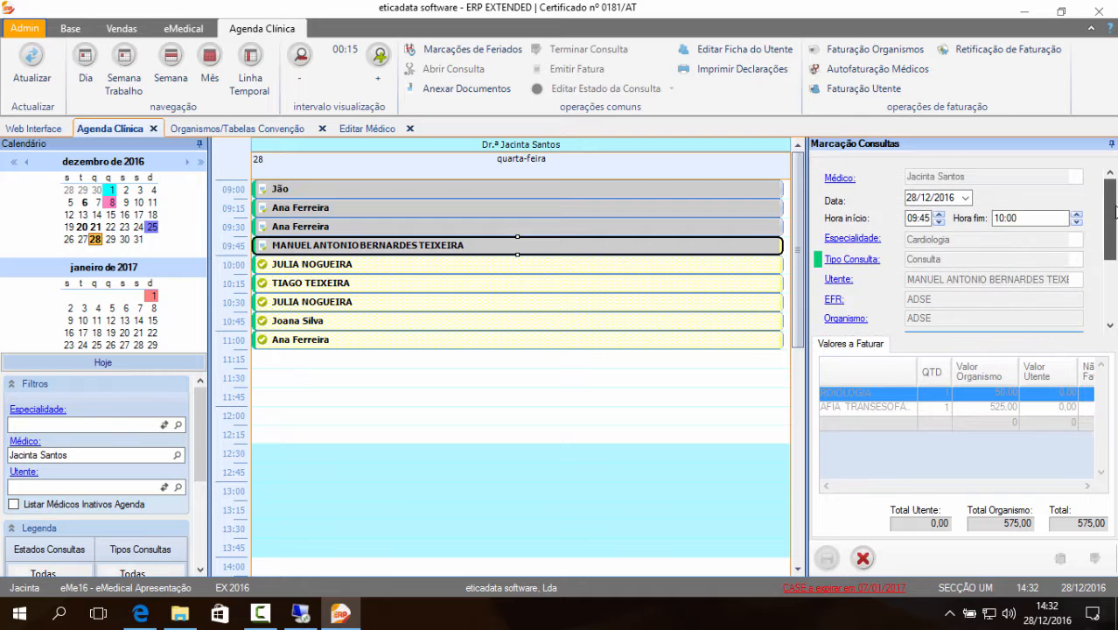
left_click(842, 179)
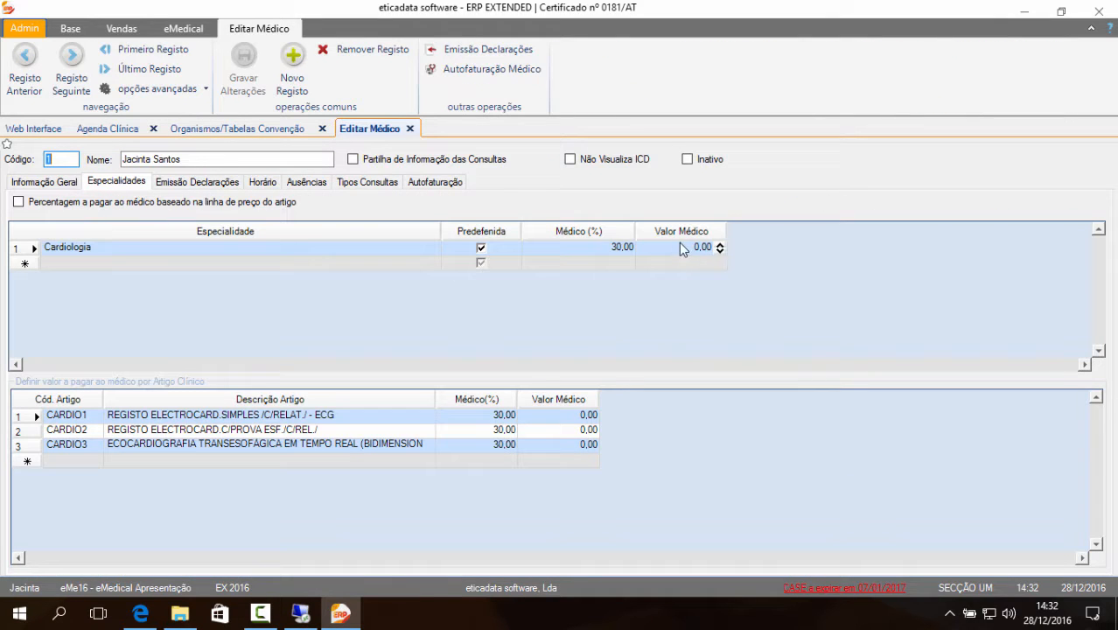
left_click(429, 183)
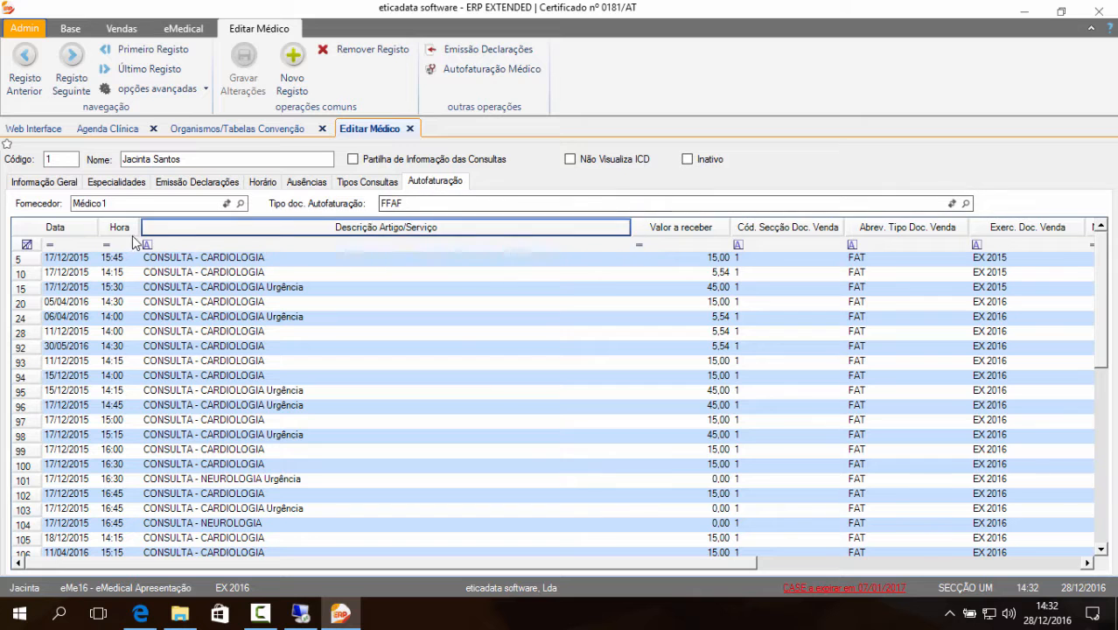
left_click(68, 246)
left_click(77, 245)
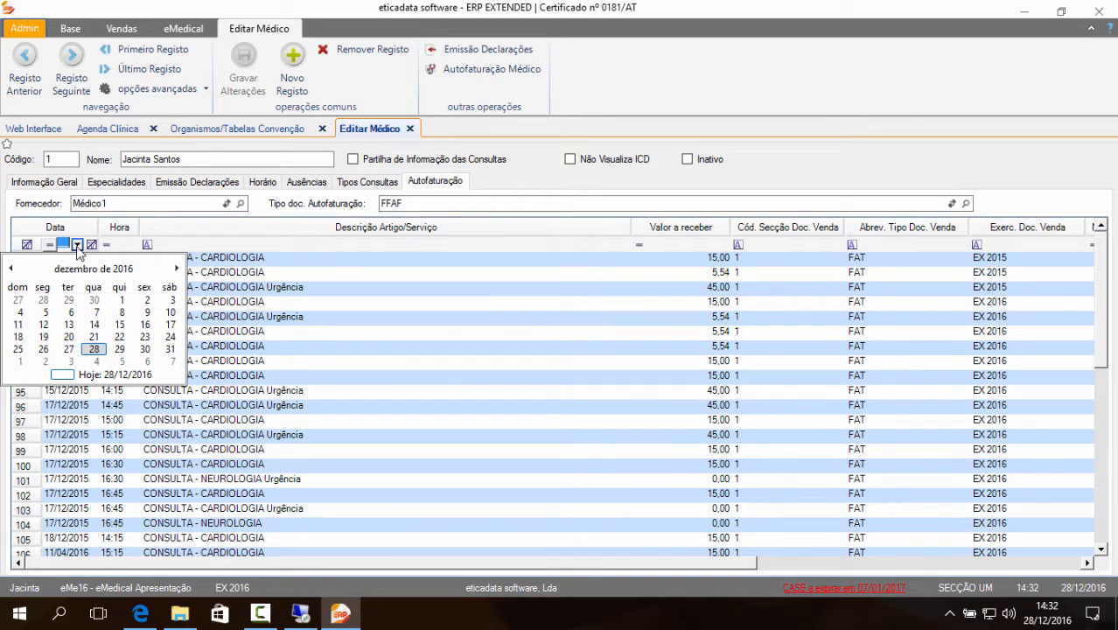
left_click(94, 349)
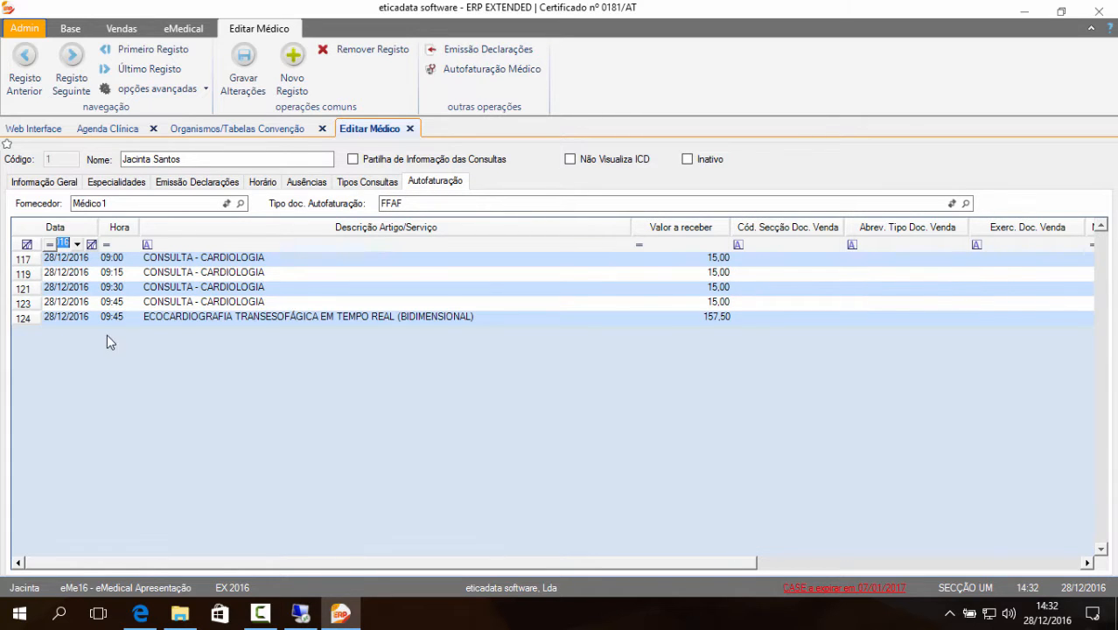
- Examine the 09:45 consultation and echocardiography self-billing lines, including the amount to receive and the patient columns
left_click(20, 304)
left_click(28, 320)
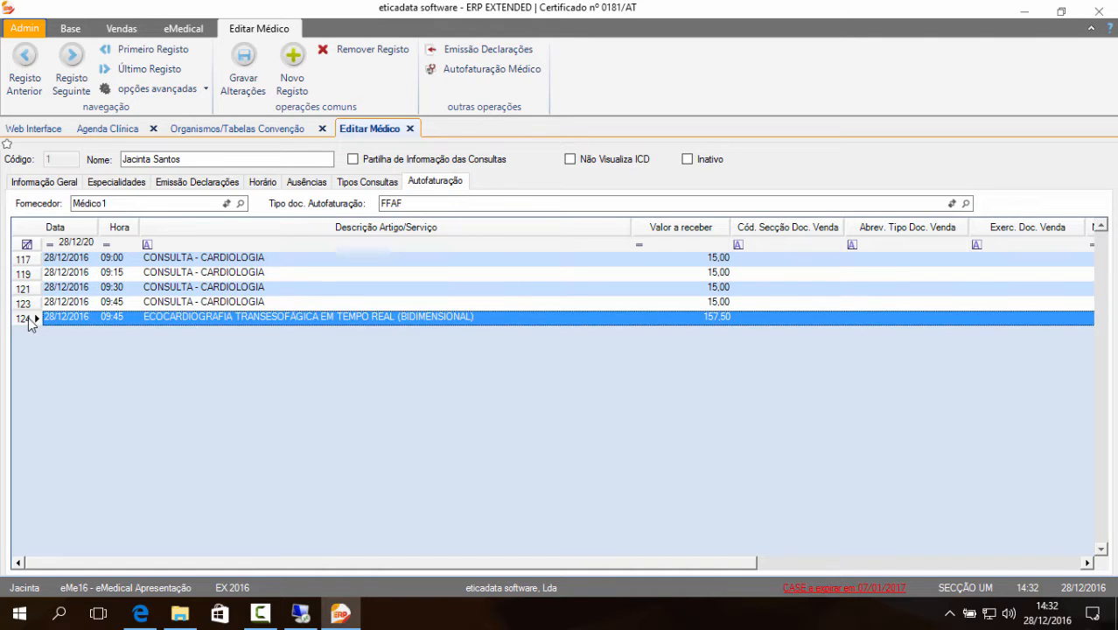
left_click(28, 304)
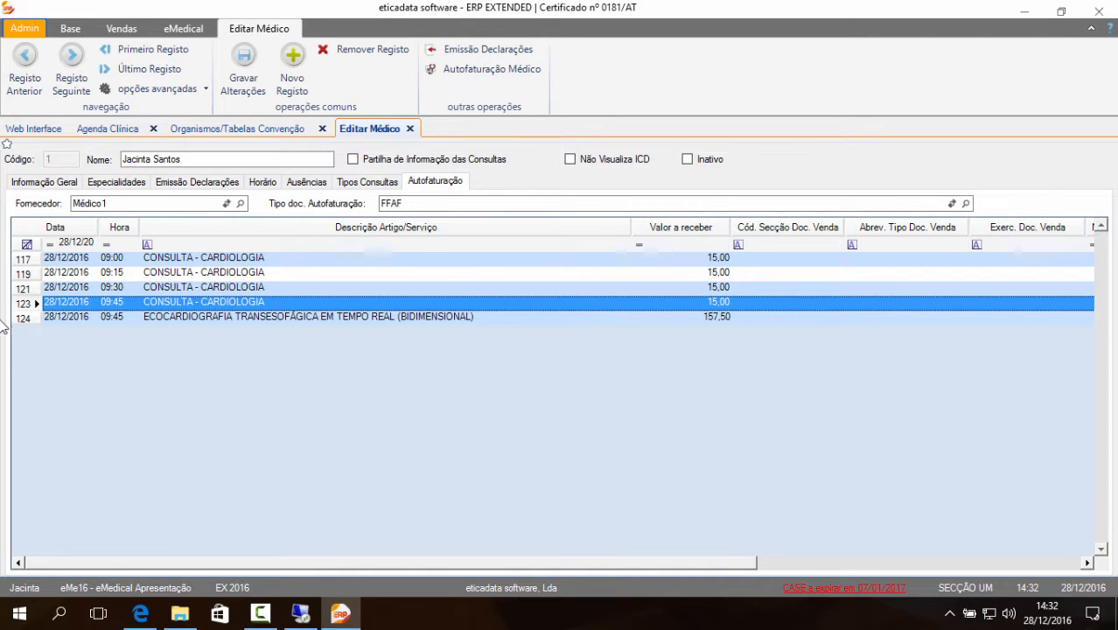
left_click(43, 317)
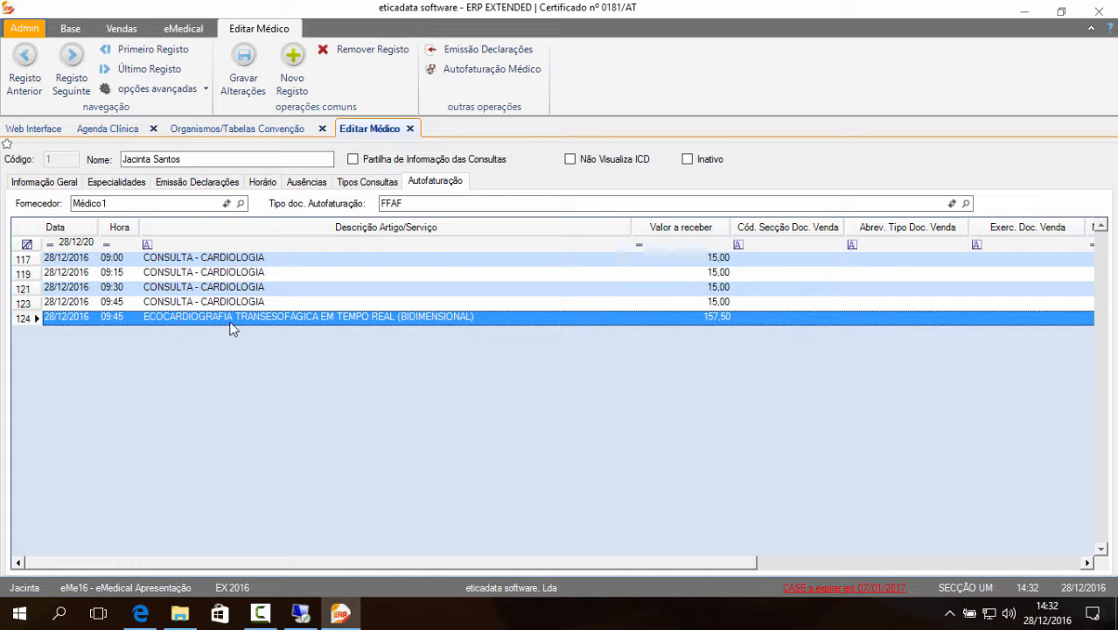
left_click_drag(546, 572, 919, 531)
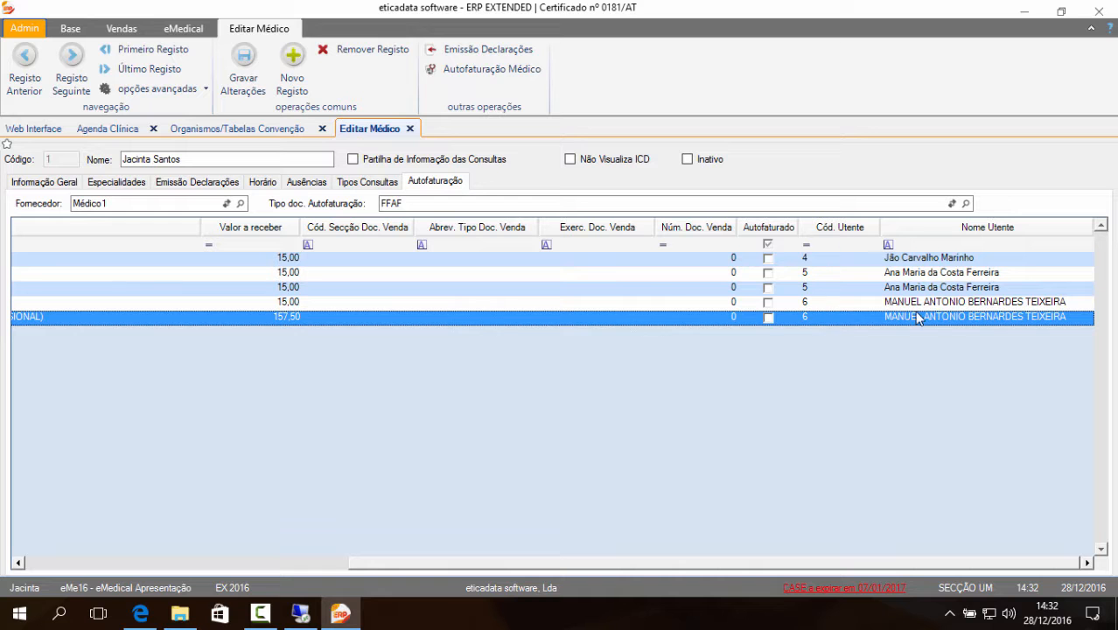
left_click_drag(706, 568, 281, 488)
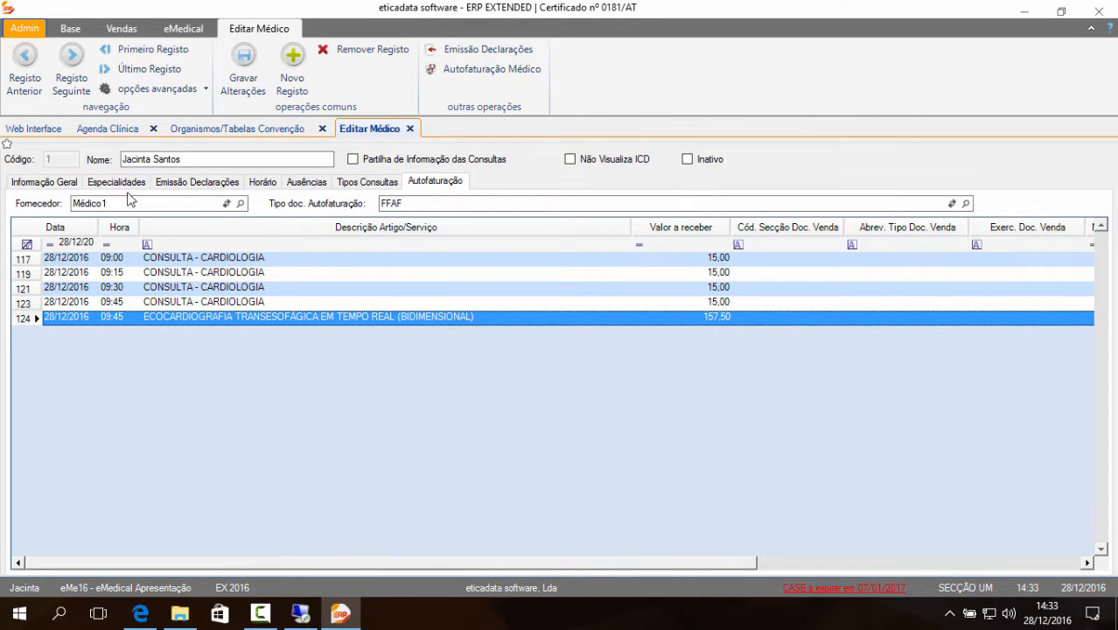
- Start organisation billing from the Agenda Clínica and select Direção-Geral de Proteção Social aos Trabalhadores as the entity to bill
left_click(196, 128)
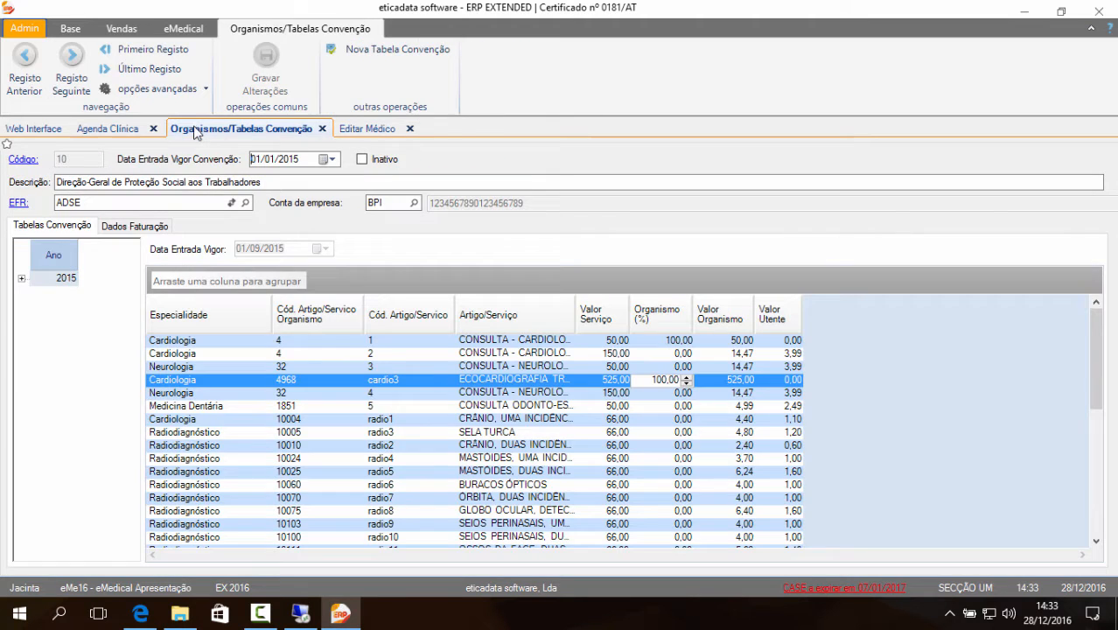
left_click(111, 129)
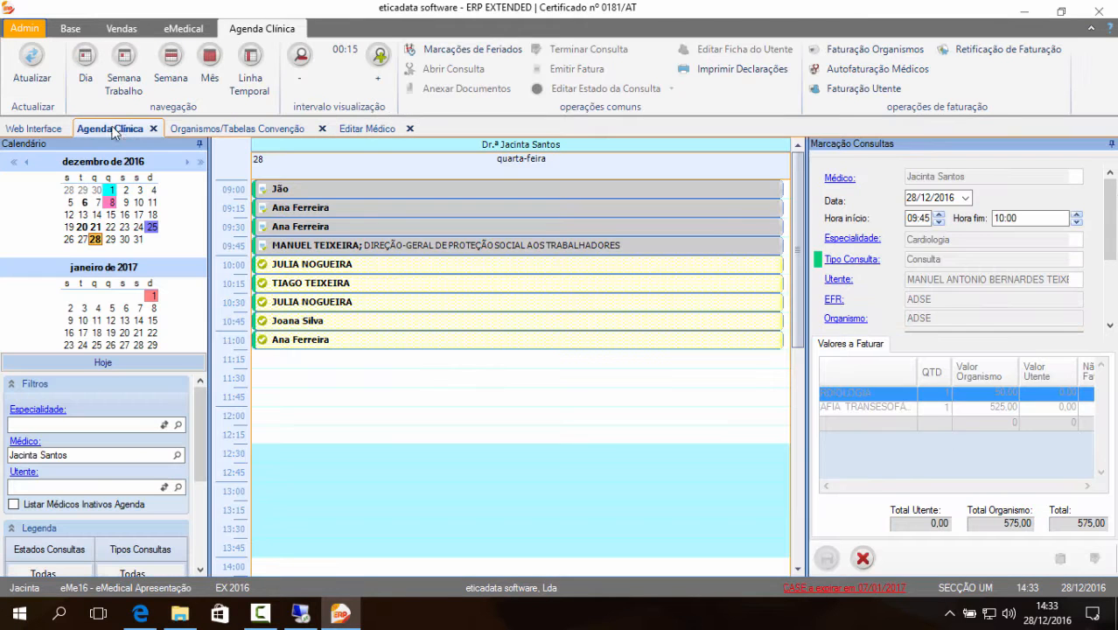
left_click(337, 249)
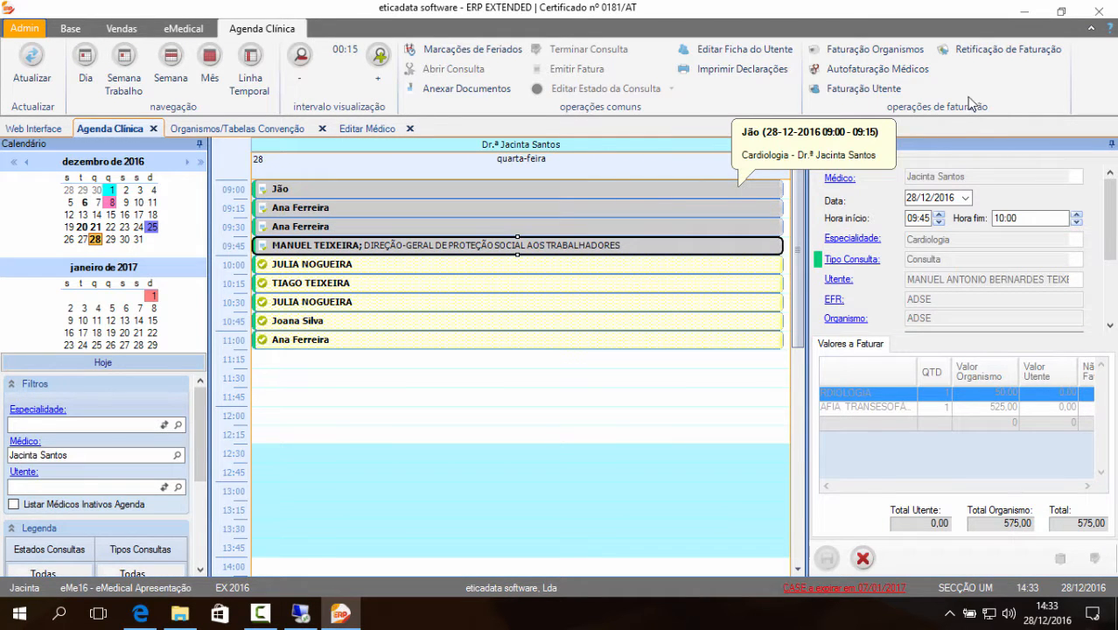
left_click(853, 54)
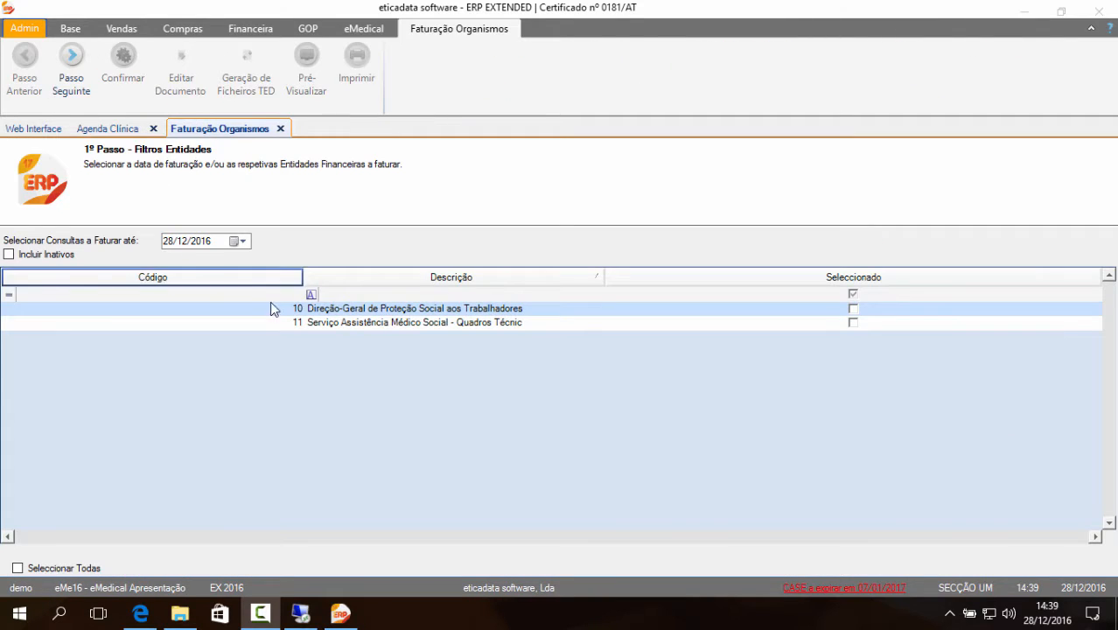
left_click(854, 308)
left_click(73, 88)
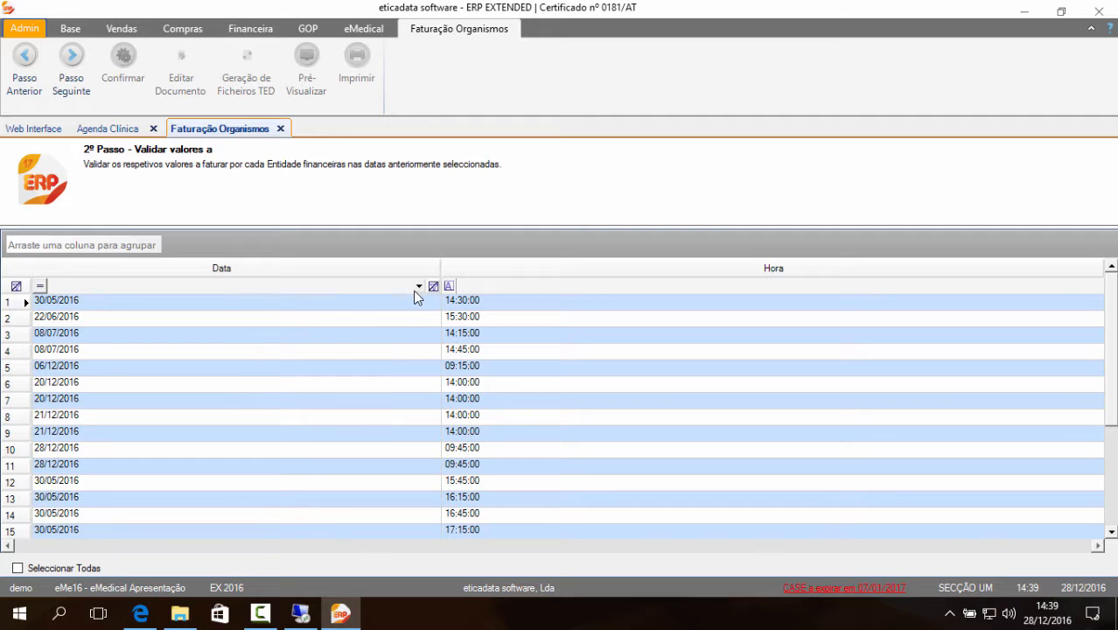
- Filter the values to bill by 28/12/2016, select them all, and generate the FATO billing document
left_click(419, 286)
left_click(332, 392)
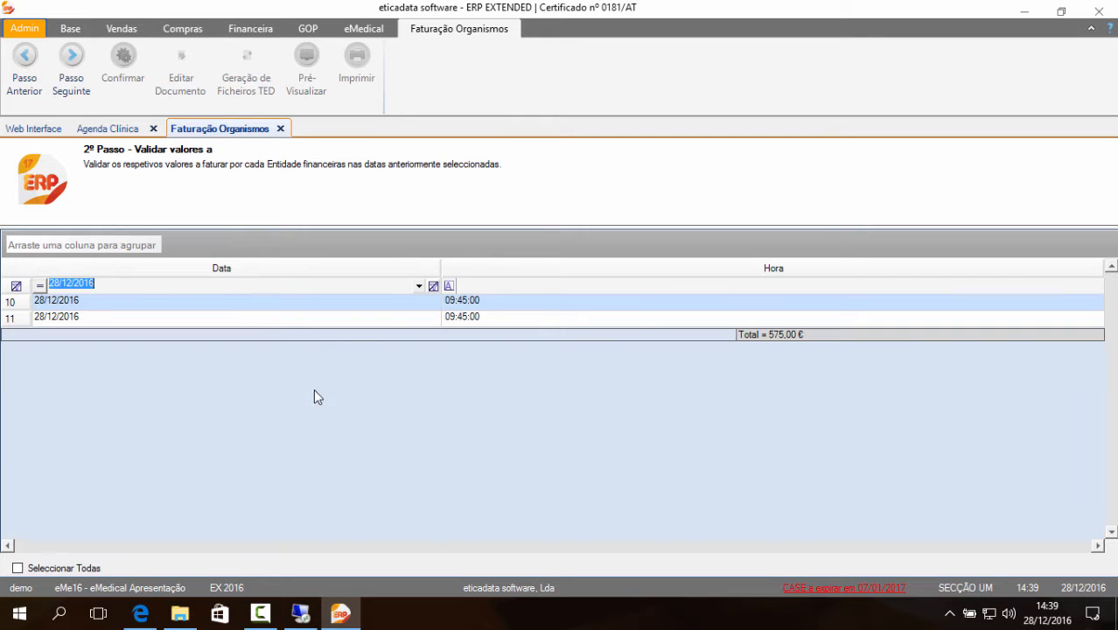
left_click(18, 569)
left_click(74, 84)
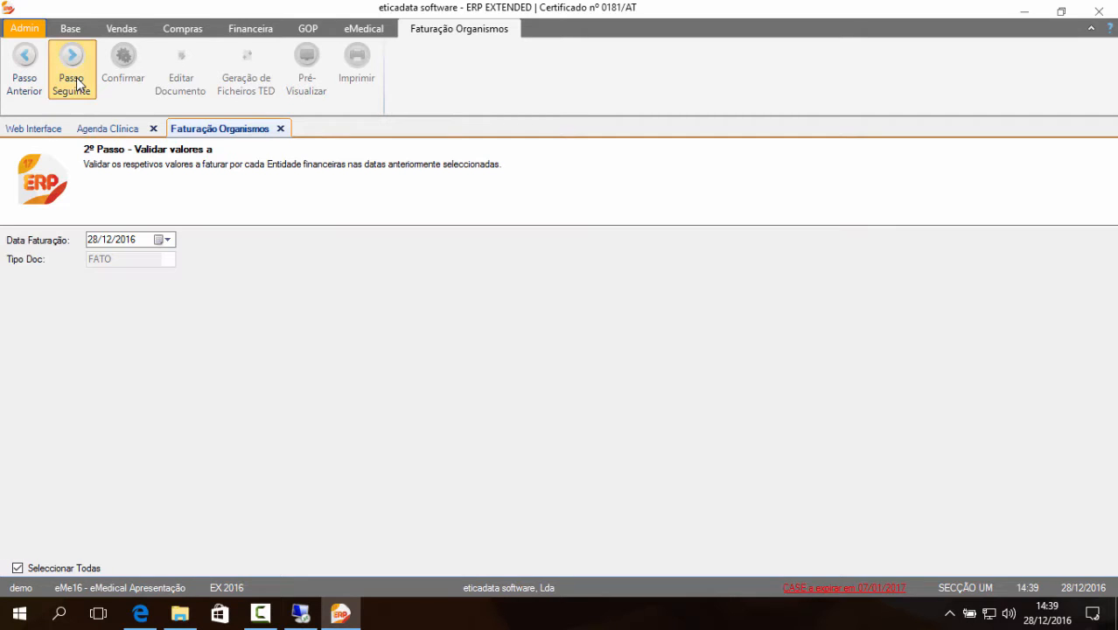
left_click(133, 83)
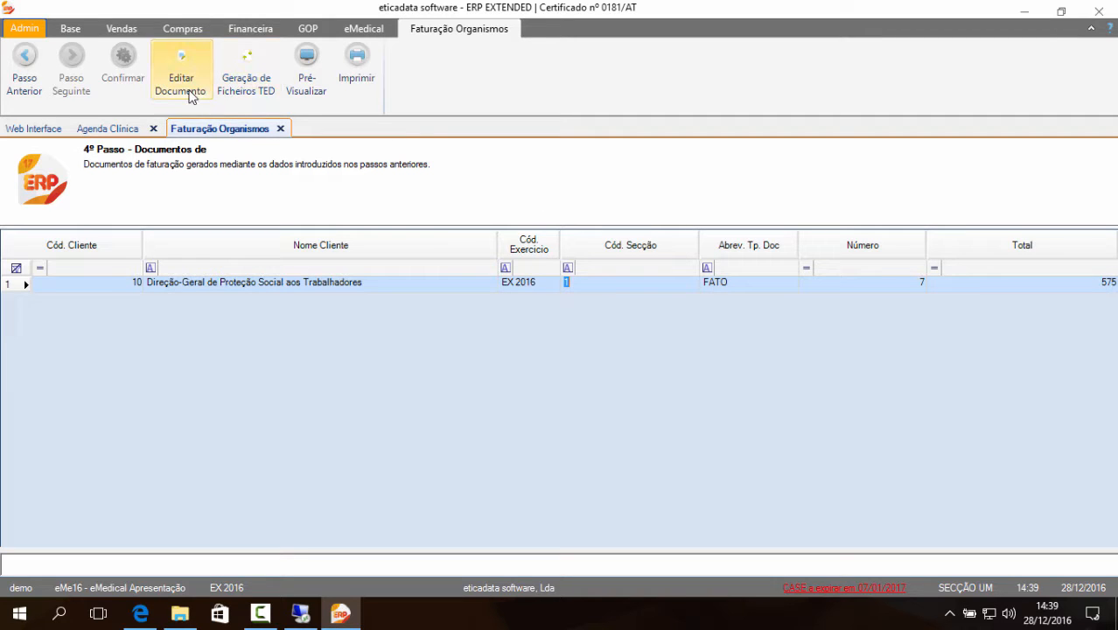
- Preview the generated organisation invoice and review it from the header to the tax summary and totals
left_click(304, 87)
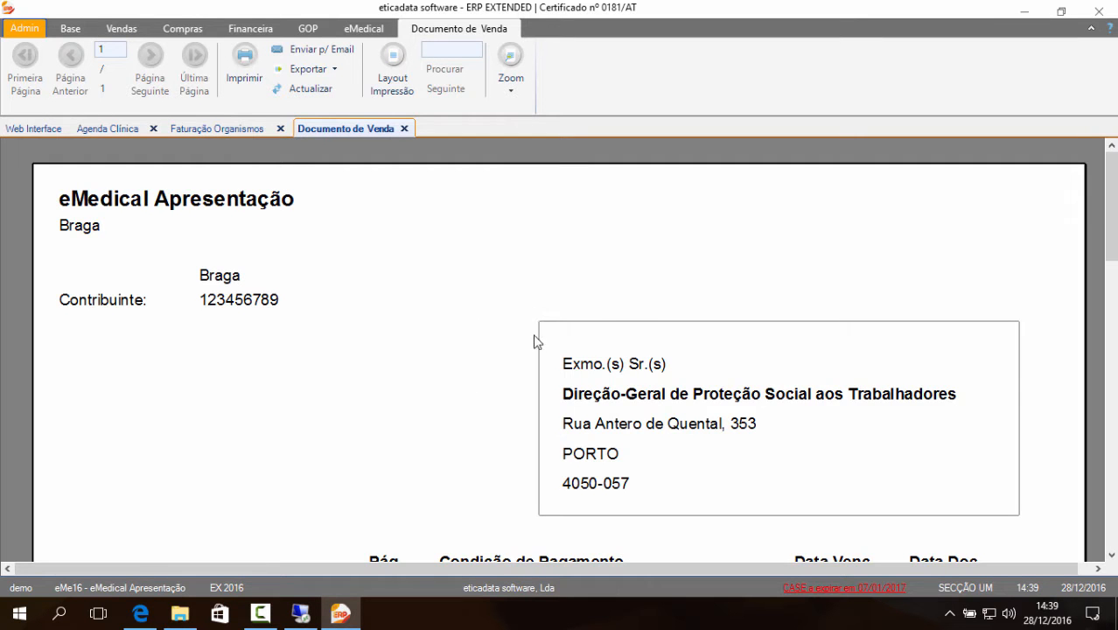
scroll(481, 343, "down", 2)
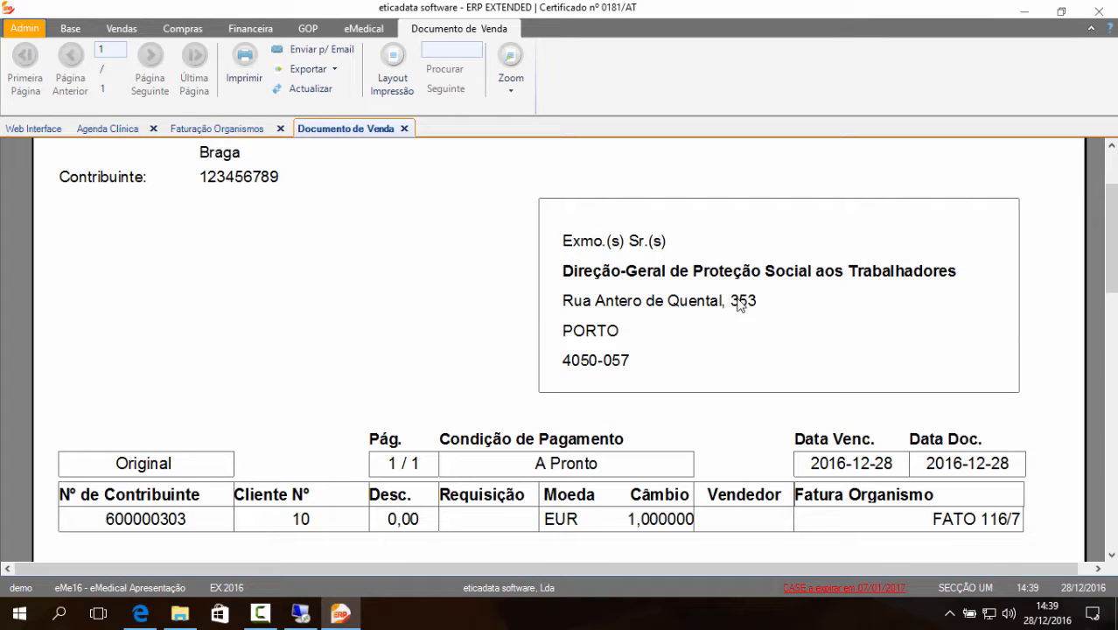
scroll(630, 429, "down", 10)
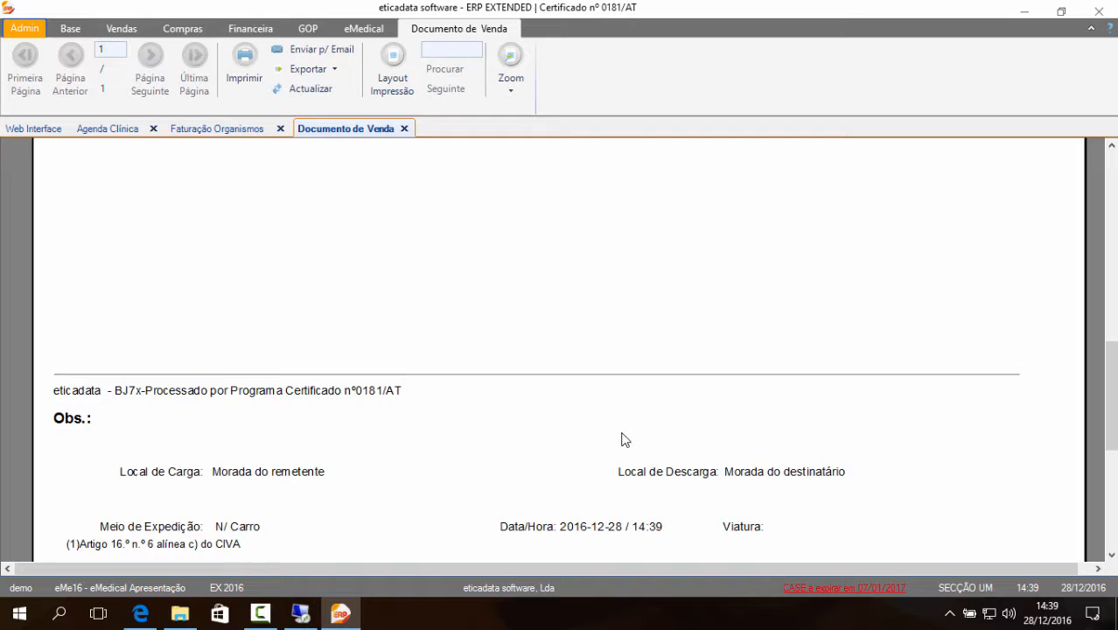
scroll(626, 445, "down", 2)
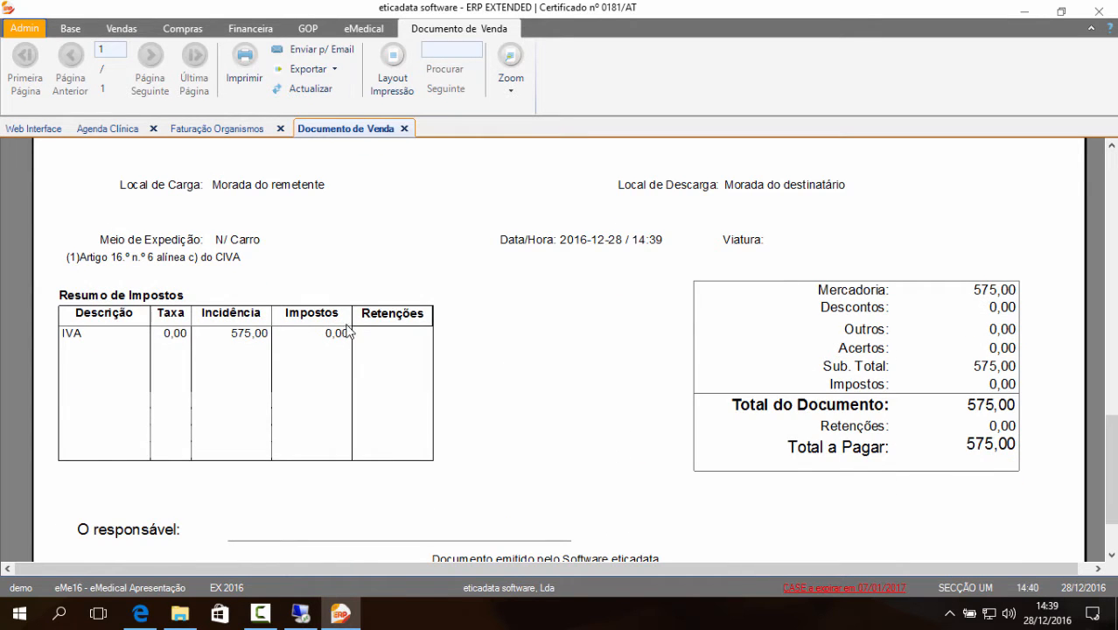
- Review the printed invoice preview, checking the addressee, billed lines and tax summary
scroll(350, 332, "up", 8)
scroll(357, 322, "up", 6)
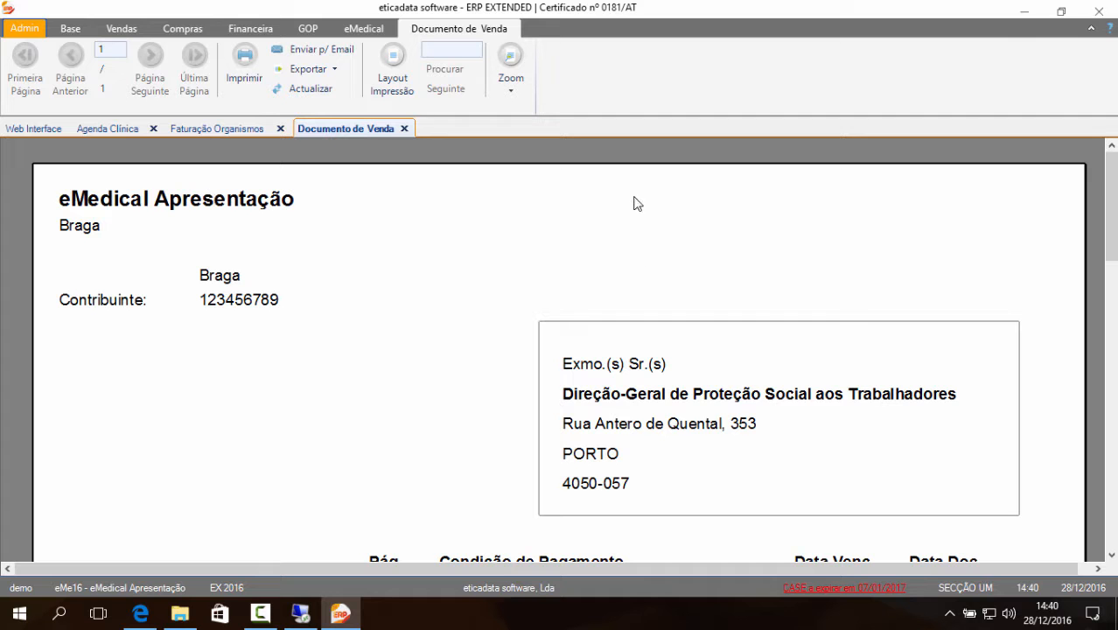
scroll(340, 332, "down", 6)
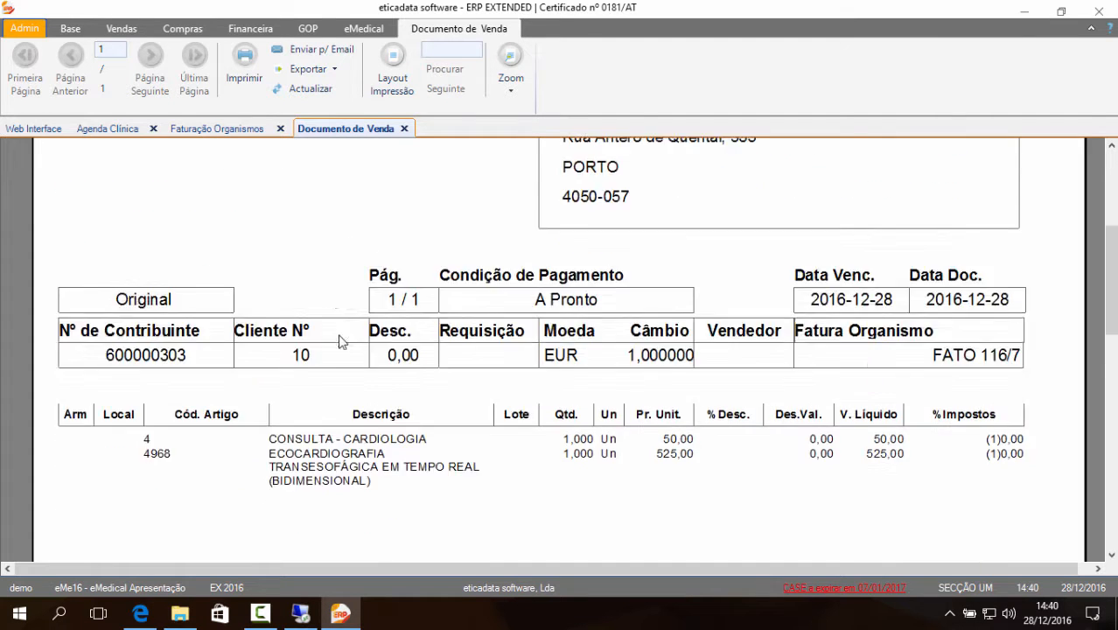
scroll(414, 362, "down", 10)
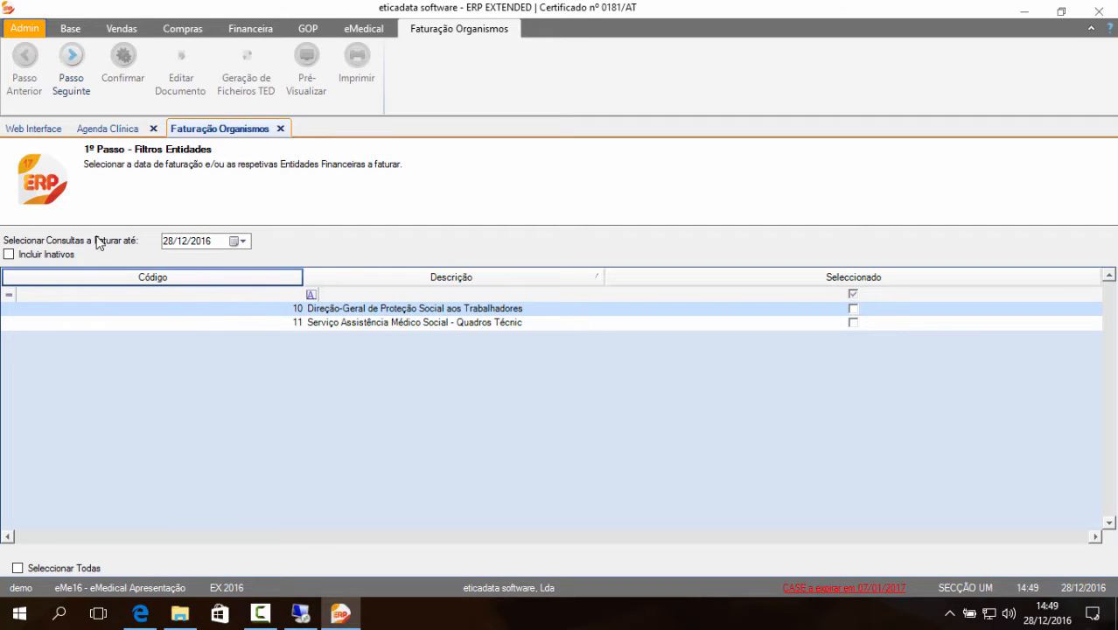
- Open the document traceability of the 09:45 appointment from the clinical agenda
left_click(119, 136)
right_click(368, 245)
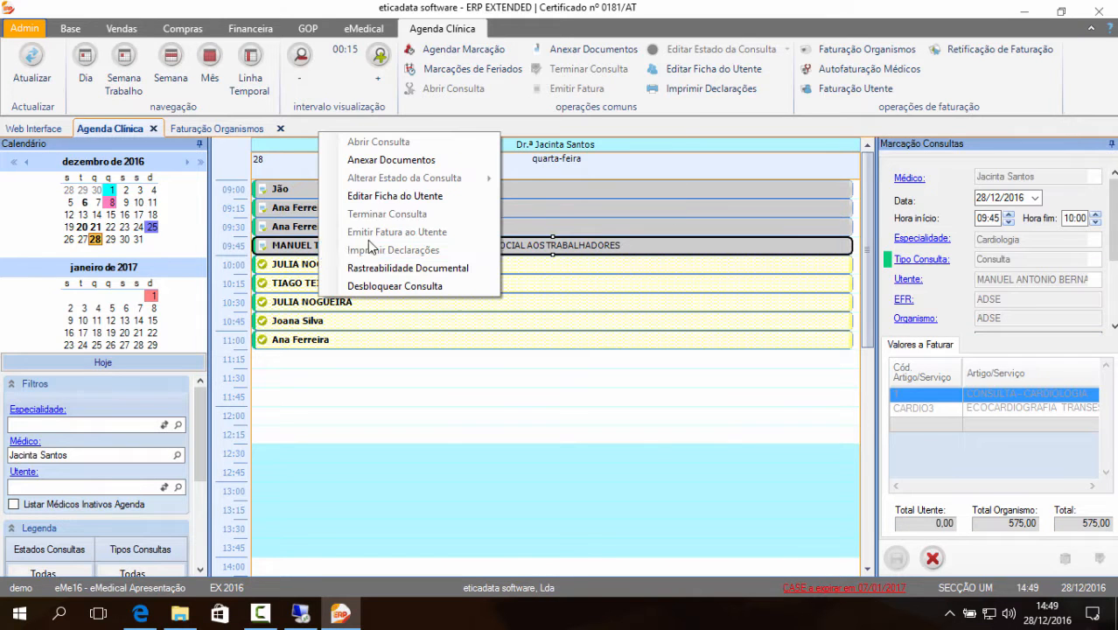
left_click(367, 269)
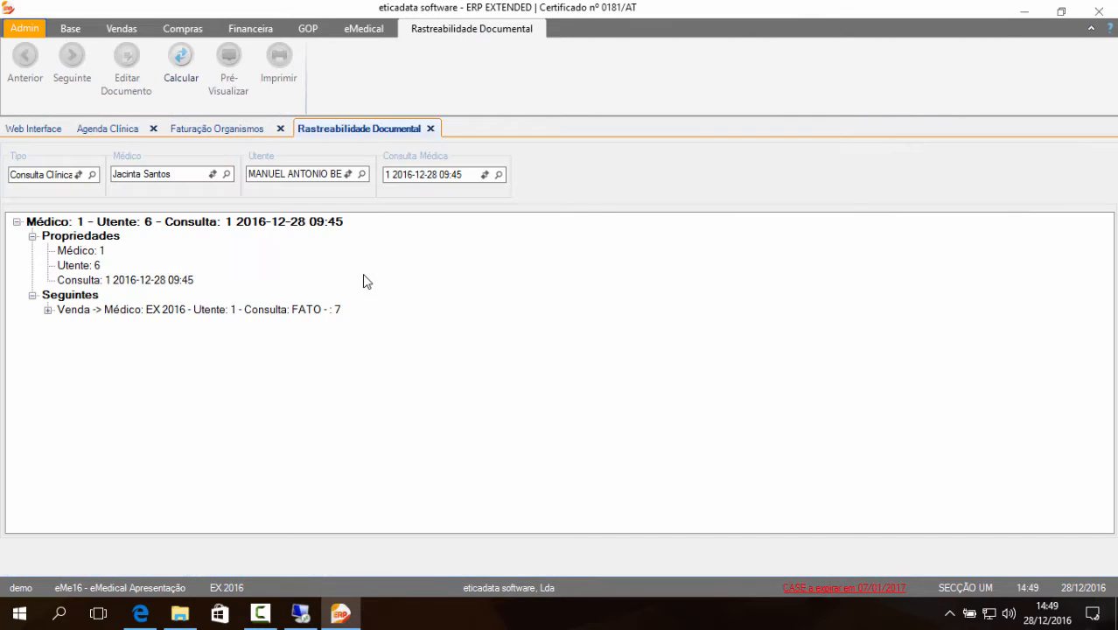
- Drill into the linked FATO 7 sale in the traceability tree, view its source sales document and close it
left_click(76, 317)
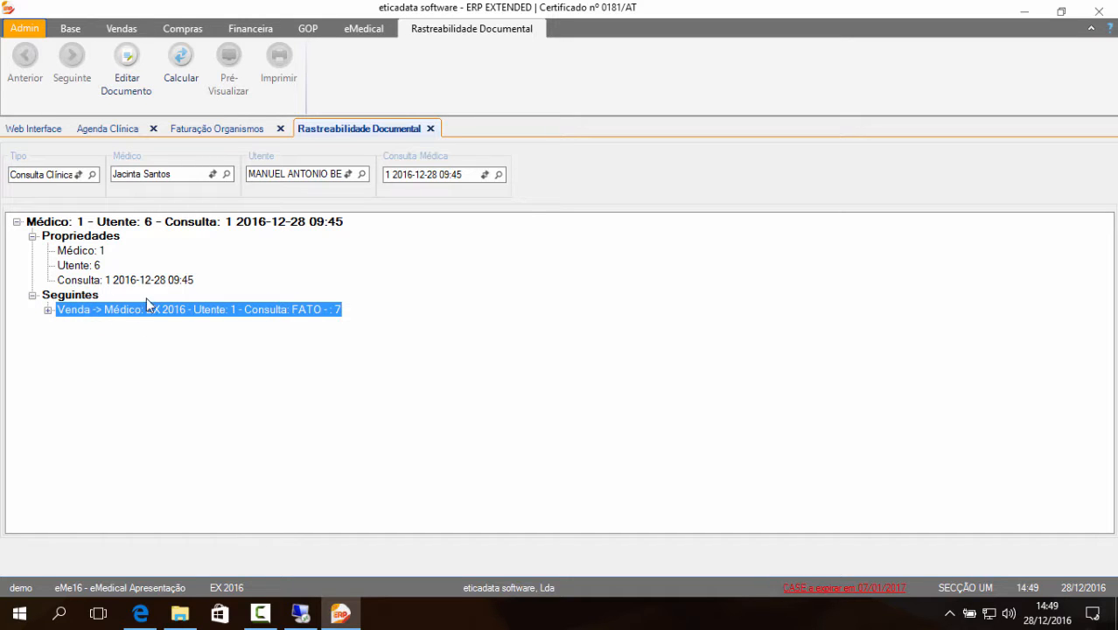
left_click(46, 312)
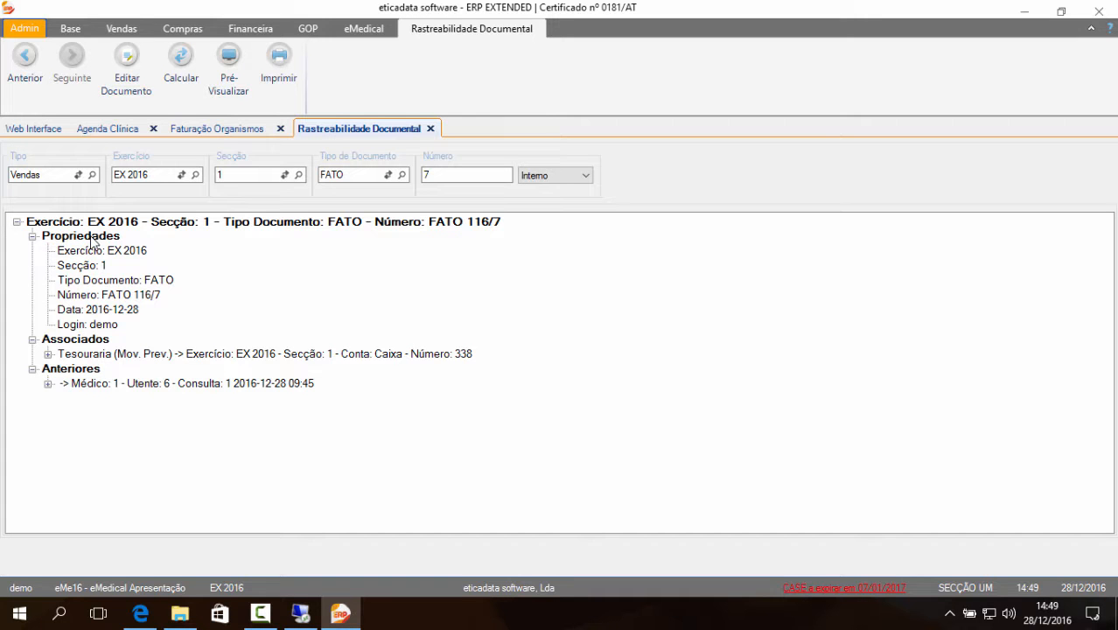
left_click(126, 75)
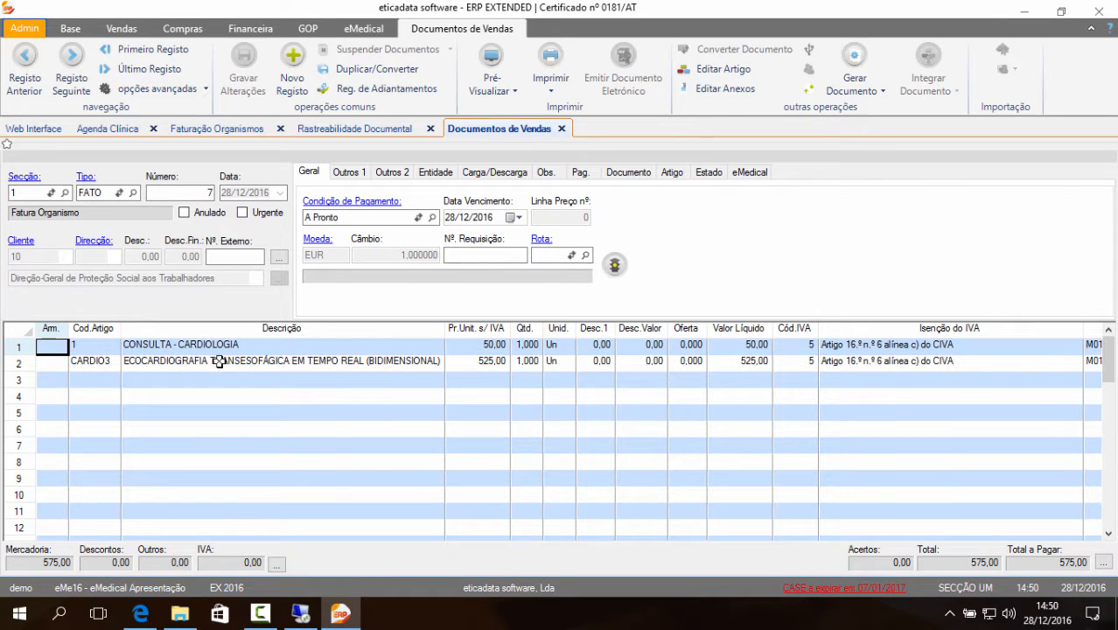
left_click(563, 129)
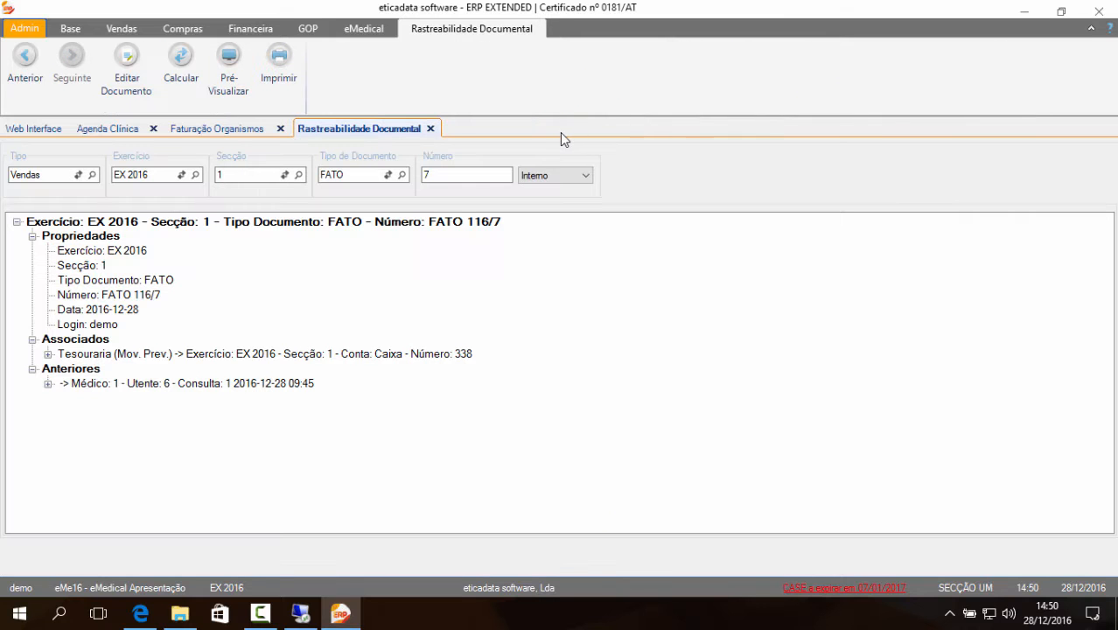
- Return to the clinical agenda, reopen the 09:45 appointment's document traceability and close it after viewing
left_click(98, 131)
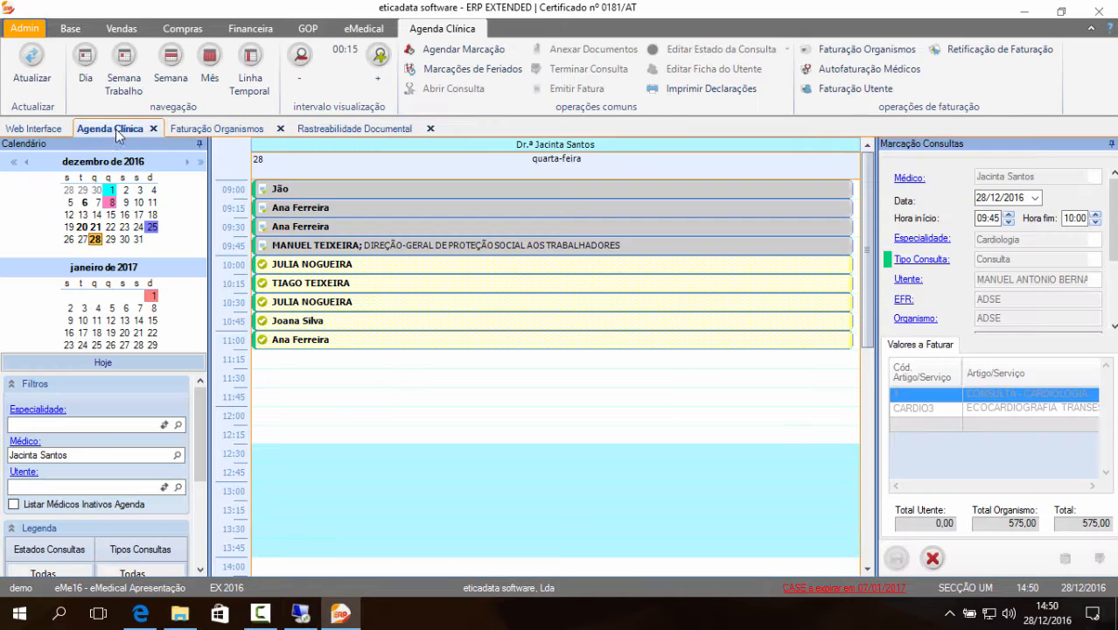
right_click(262, 245)
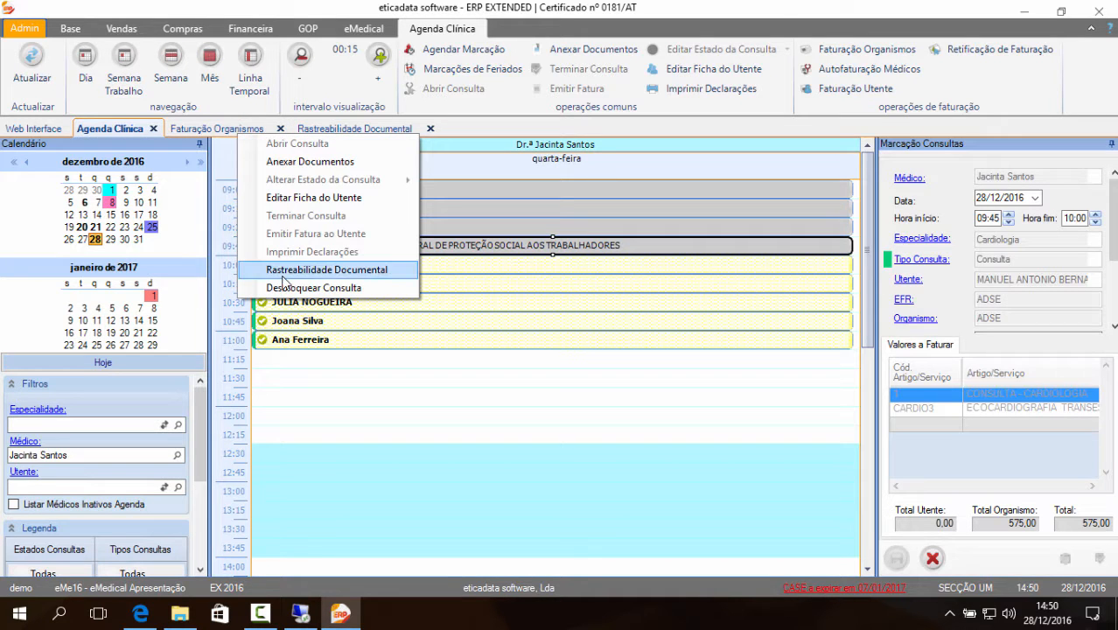
left_click(280, 272)
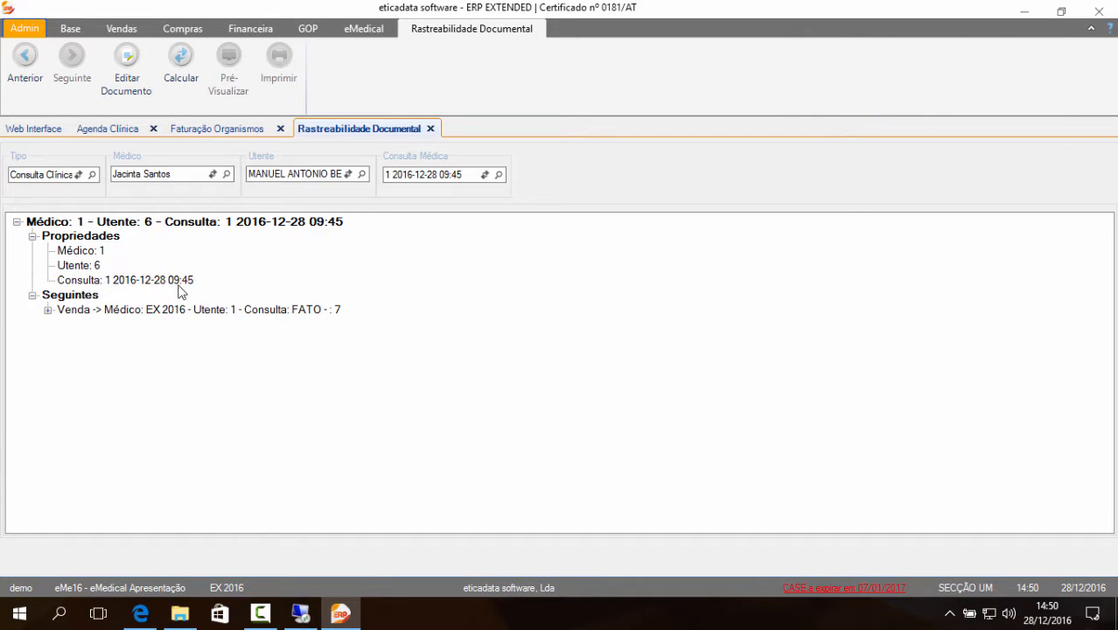
left_click(430, 128)
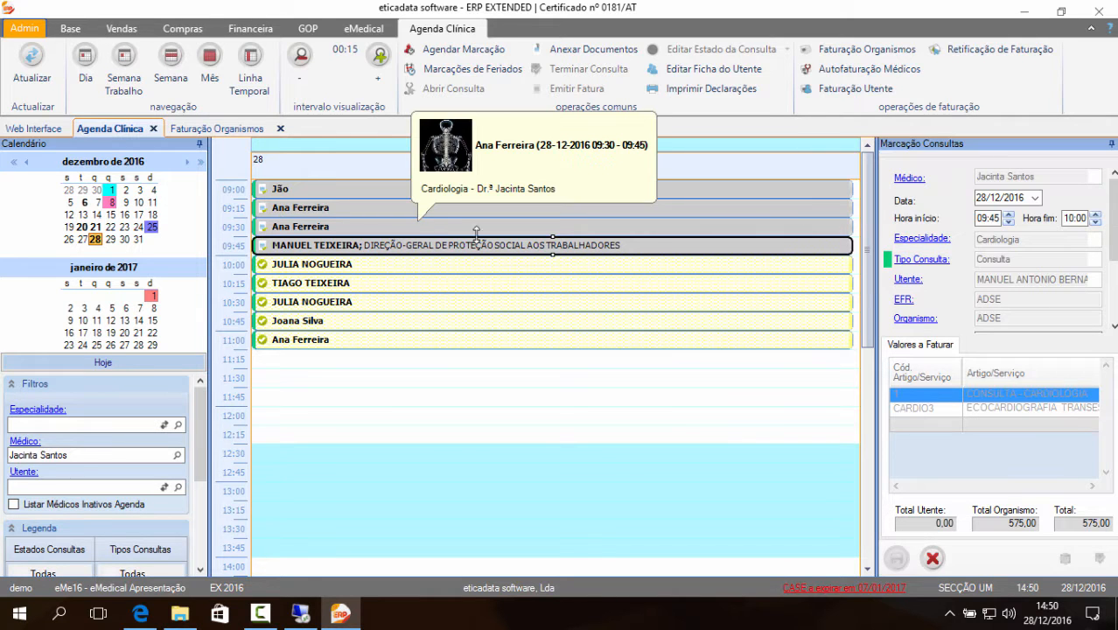
- Open the appointment's doctor record and filter its self-billing (Autofaturação) entries to the date 28/12/2016
left_click(910, 180)
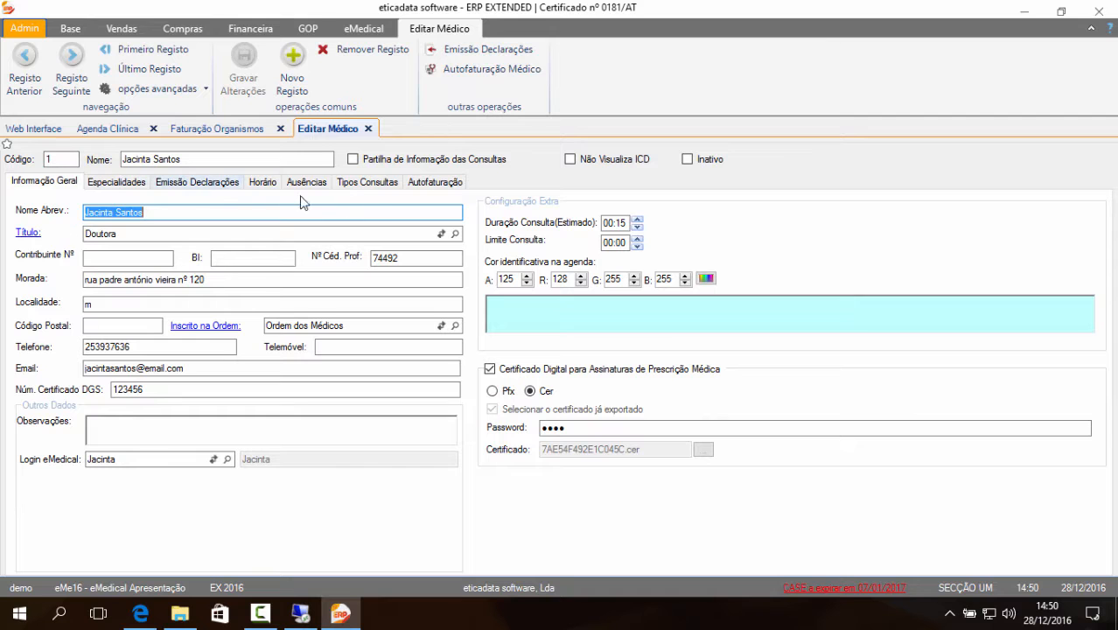
left_click(438, 184)
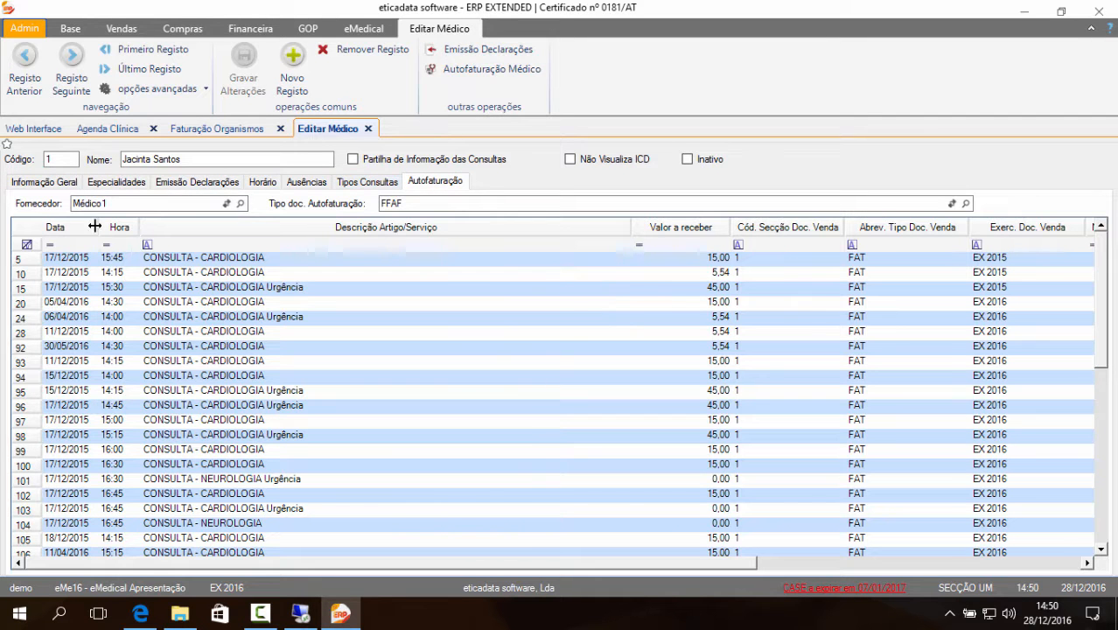
left_click(77, 246)
left_click(79, 246)
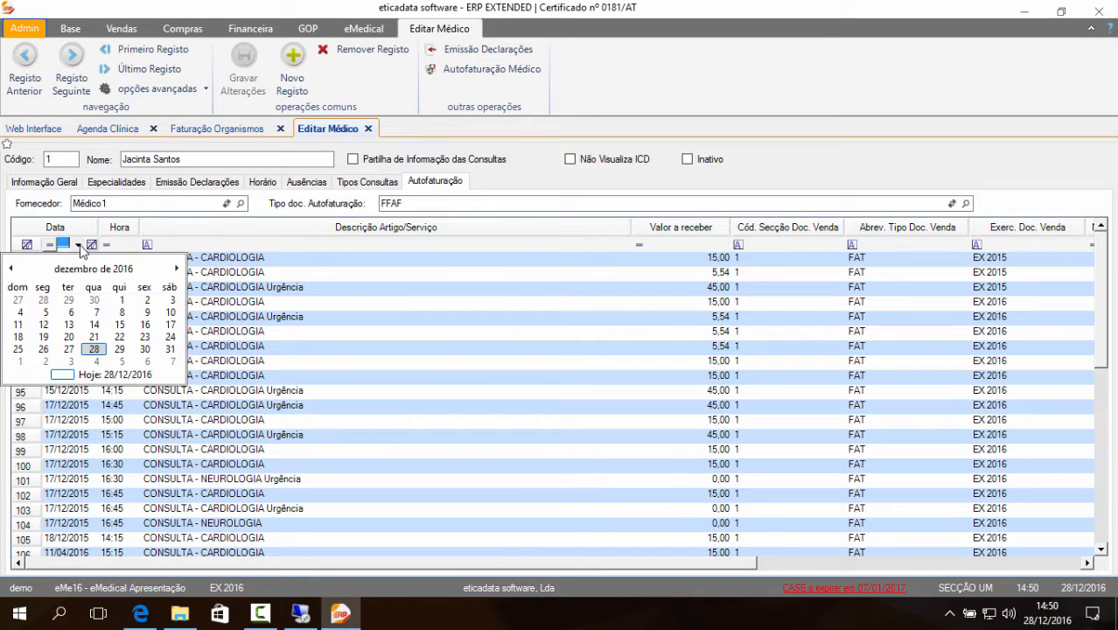
left_click(94, 349)
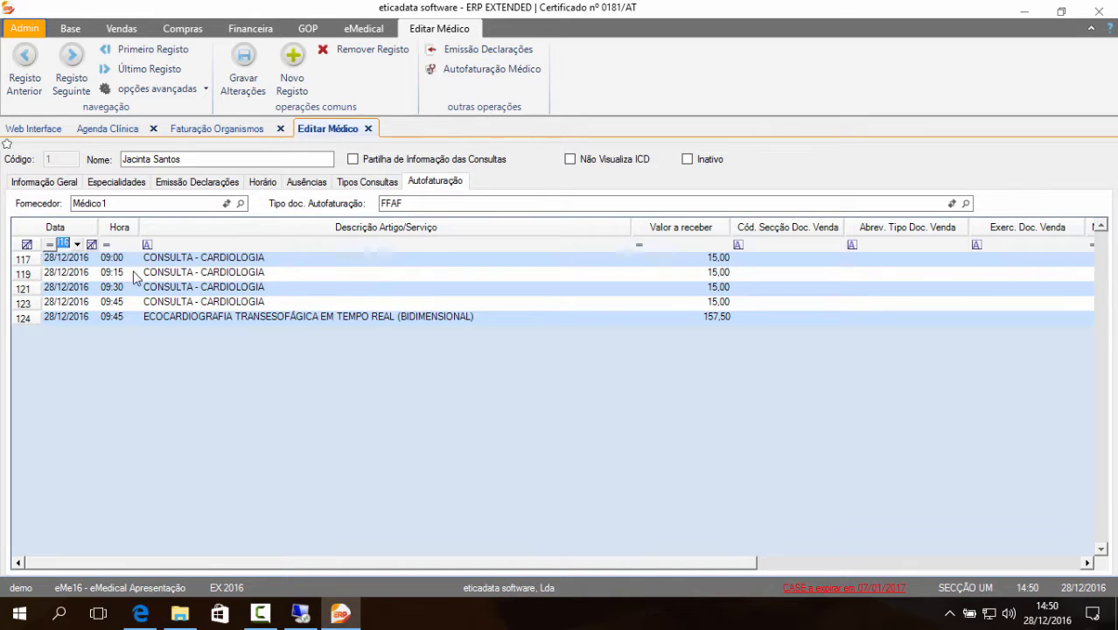
- Select the 09:45 cardiology consultation entry and compare it with the appointment in the clinical agenda
left_click(179, 303)
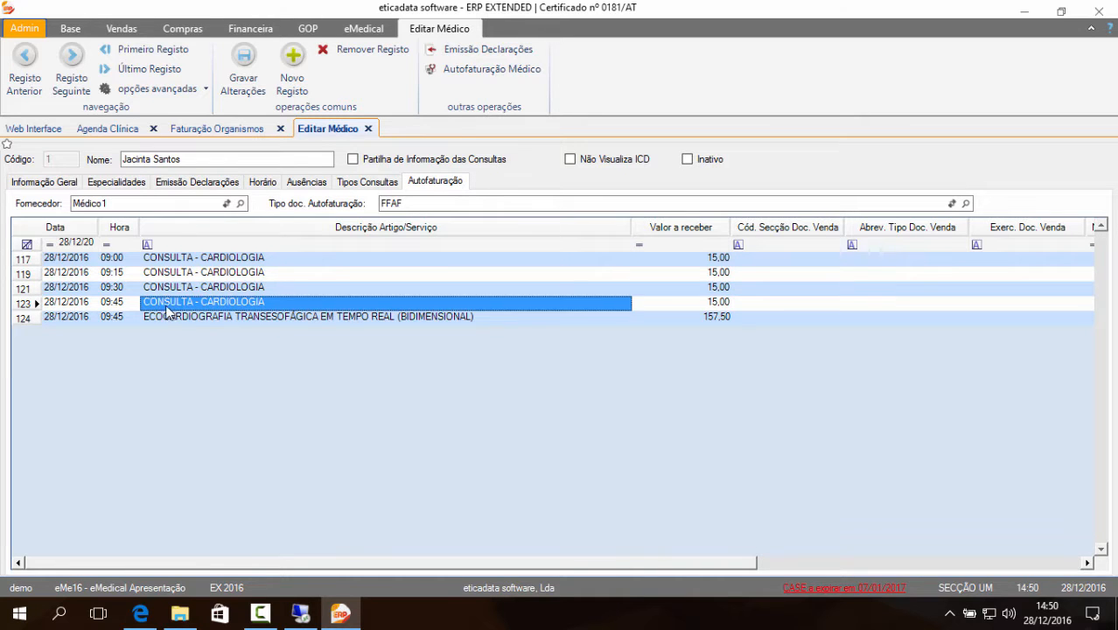
left_click(26, 303)
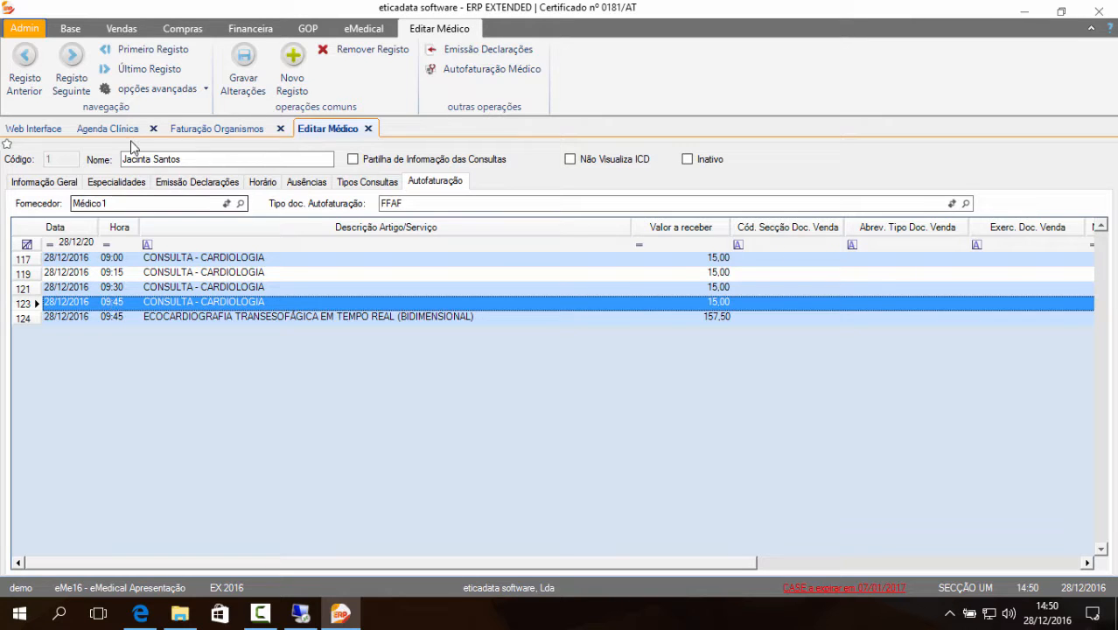
left_click(106, 129)
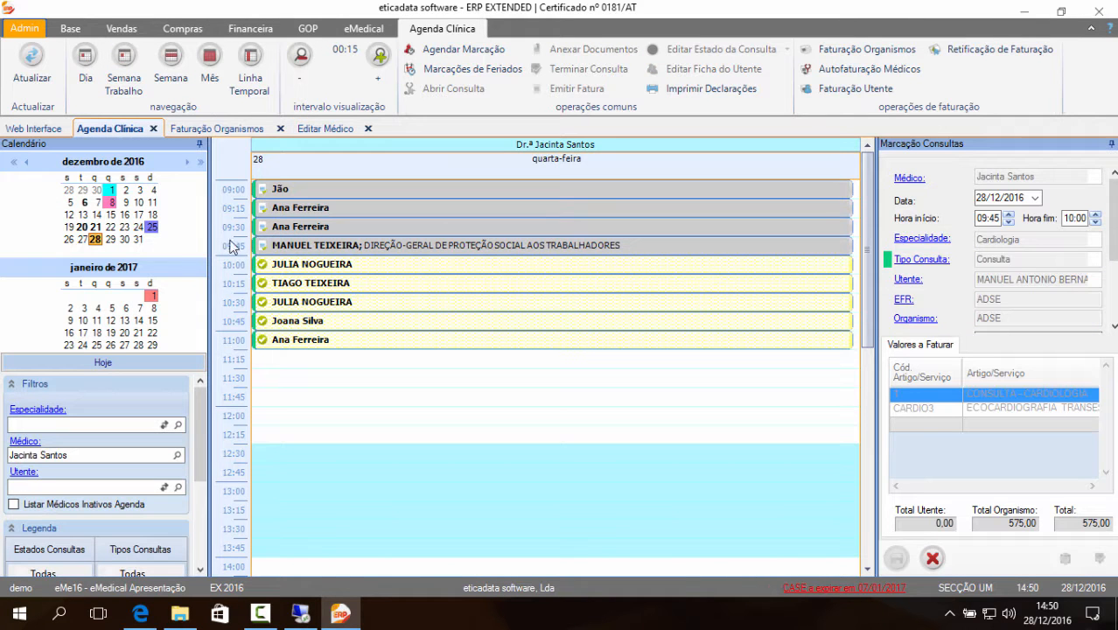
left_click(322, 127)
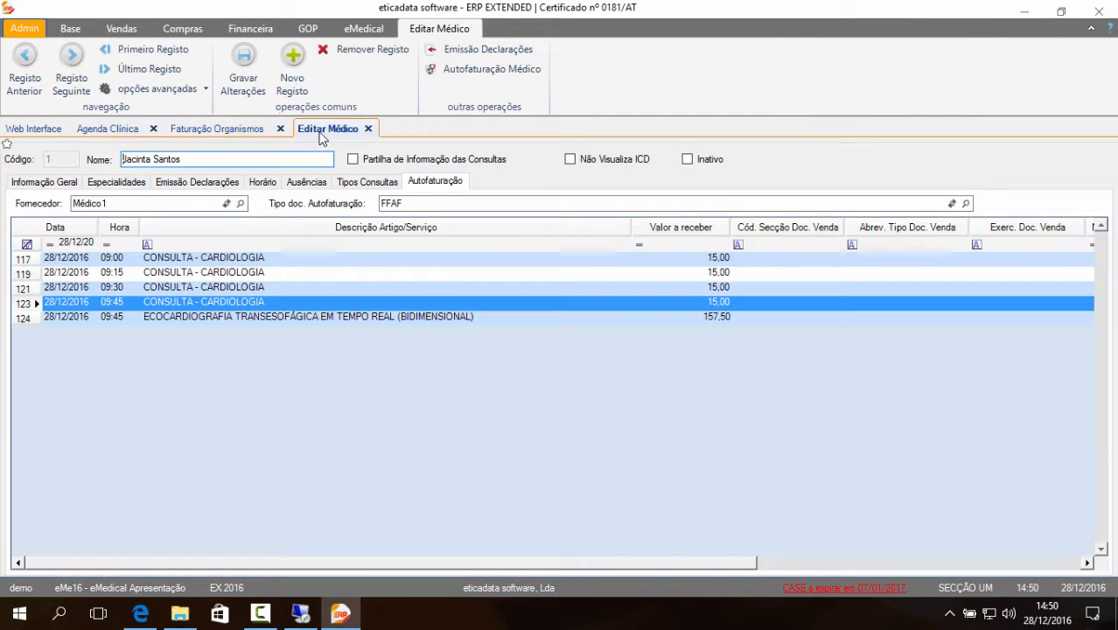
- Set the amount receivable for the 09:45 CONSULTA - CARDIOLOGIA entry to 25,00 and save the doctor's record
left_click(713, 305)
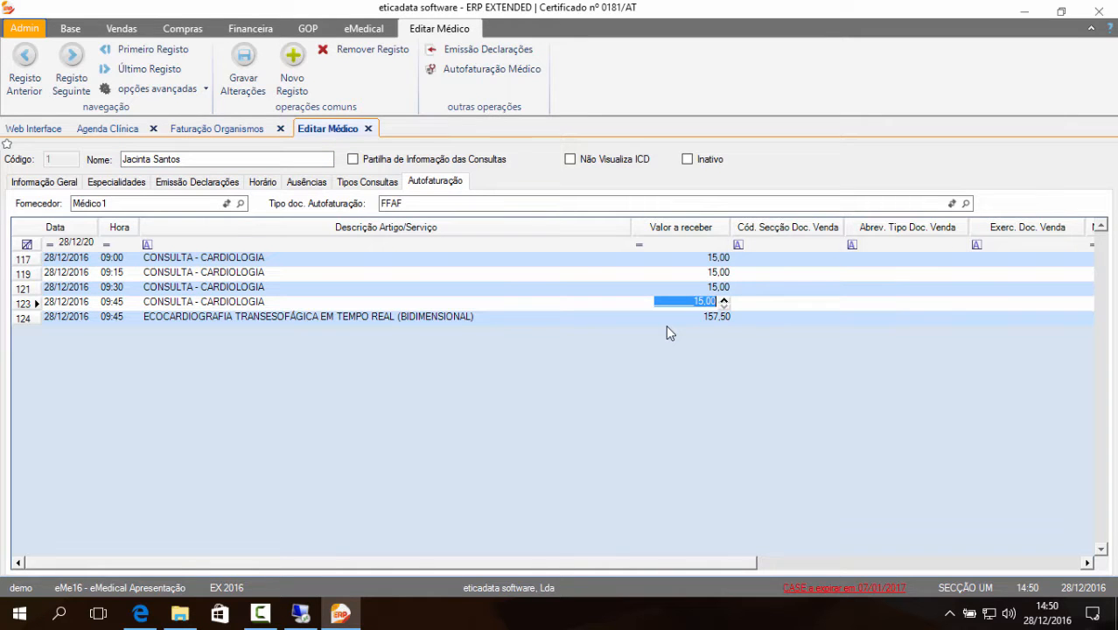
type("2")
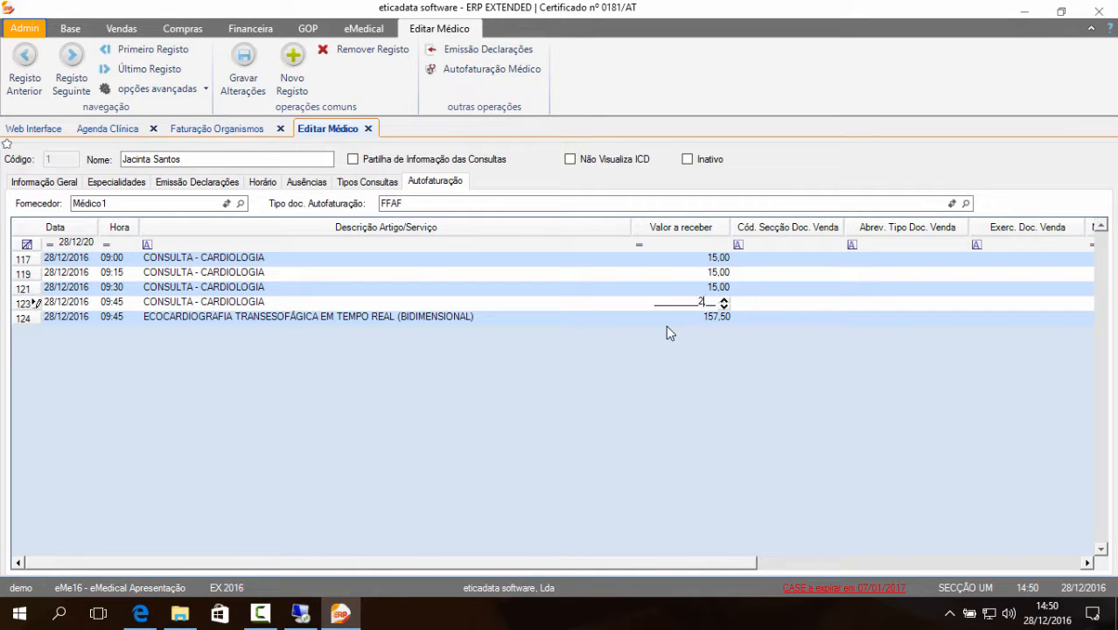
type("5")
key("Tab")
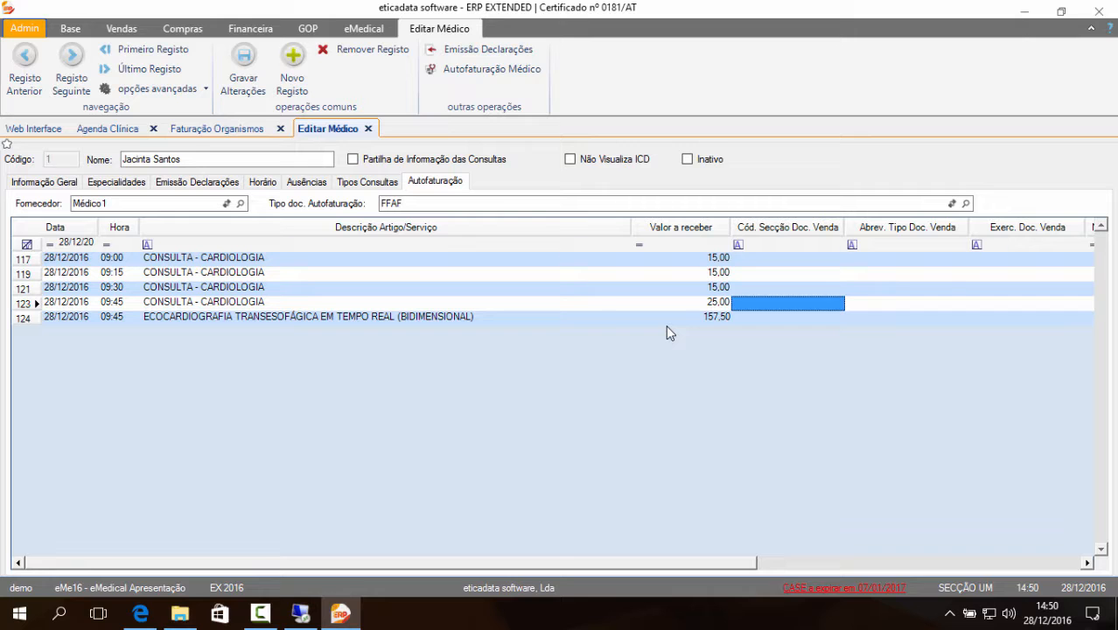
left_click(262, 92)
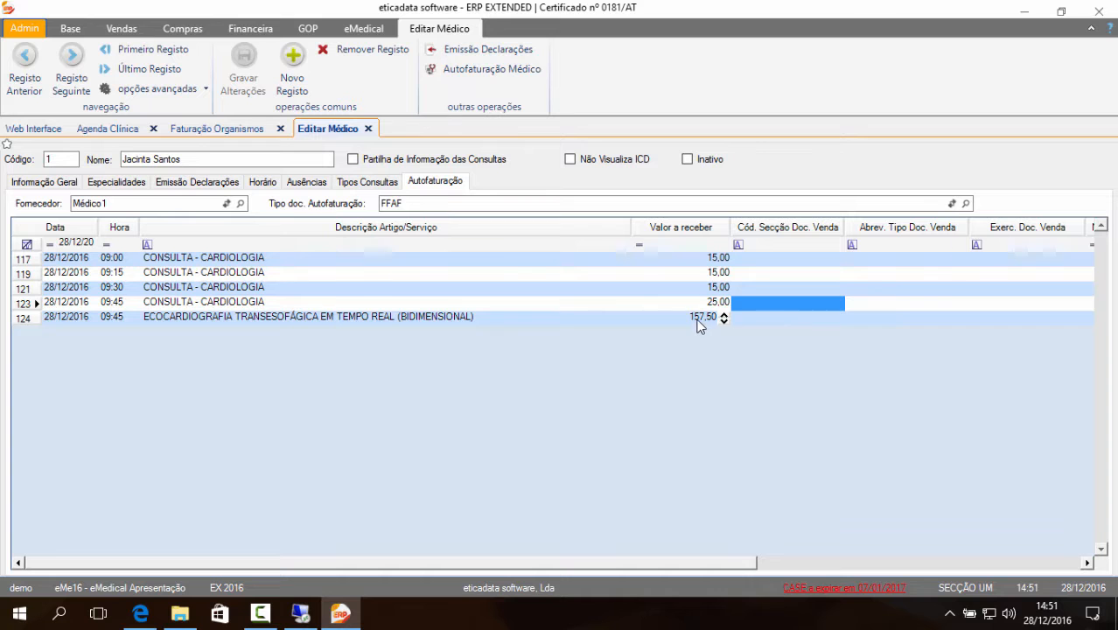
- Reload the doctor's record by moving to the next one and back, and recheck the 09:45 consultation's amount
left_click(70, 83)
left_click(30, 86)
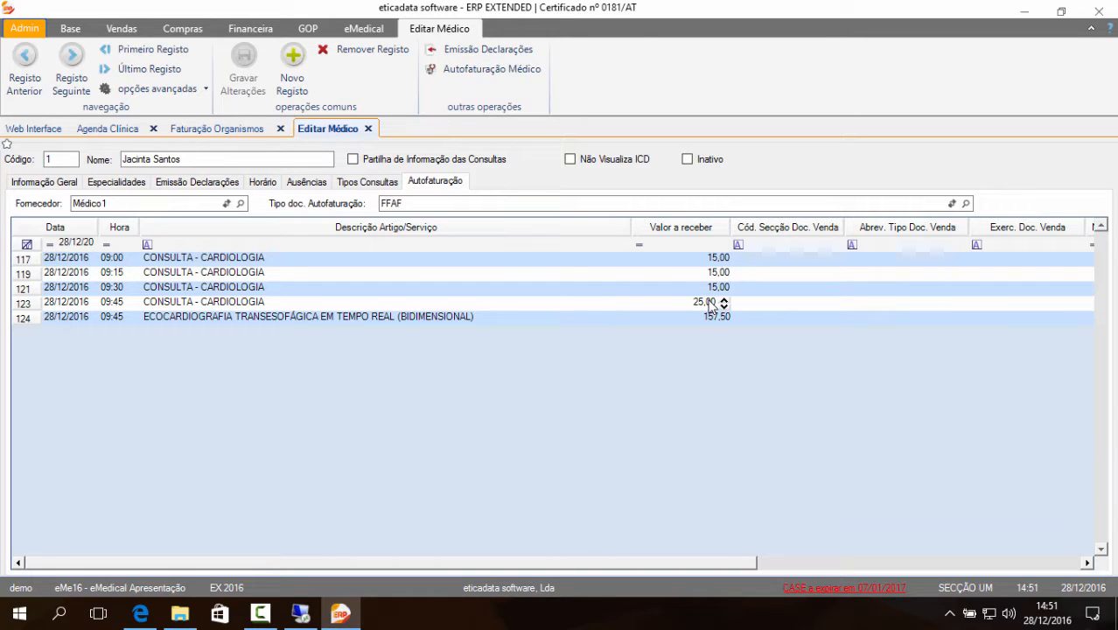
left_click(695, 305)
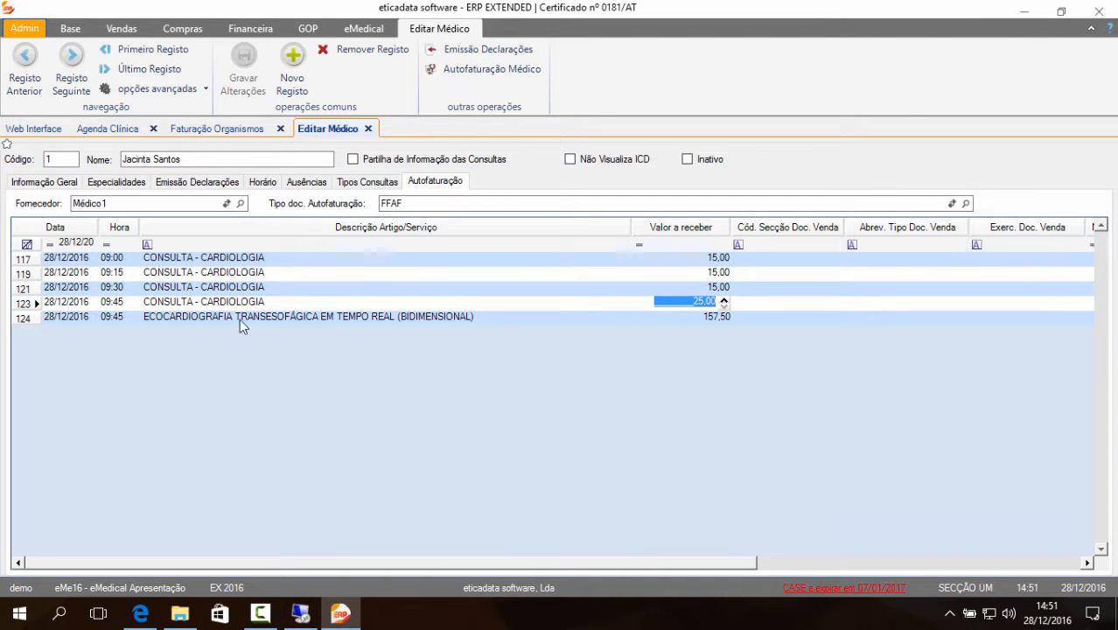
- Open the permissions view for groups and users in the administration area
left_click(68, 28)
left_click(26, 30)
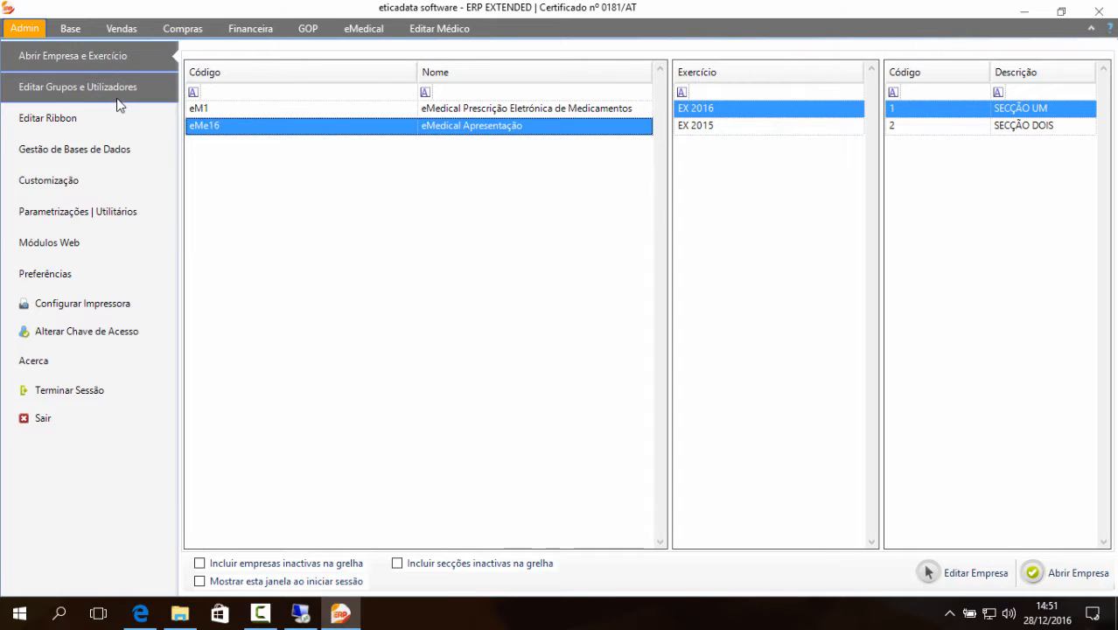
left_click(118, 102)
left_click(462, 74)
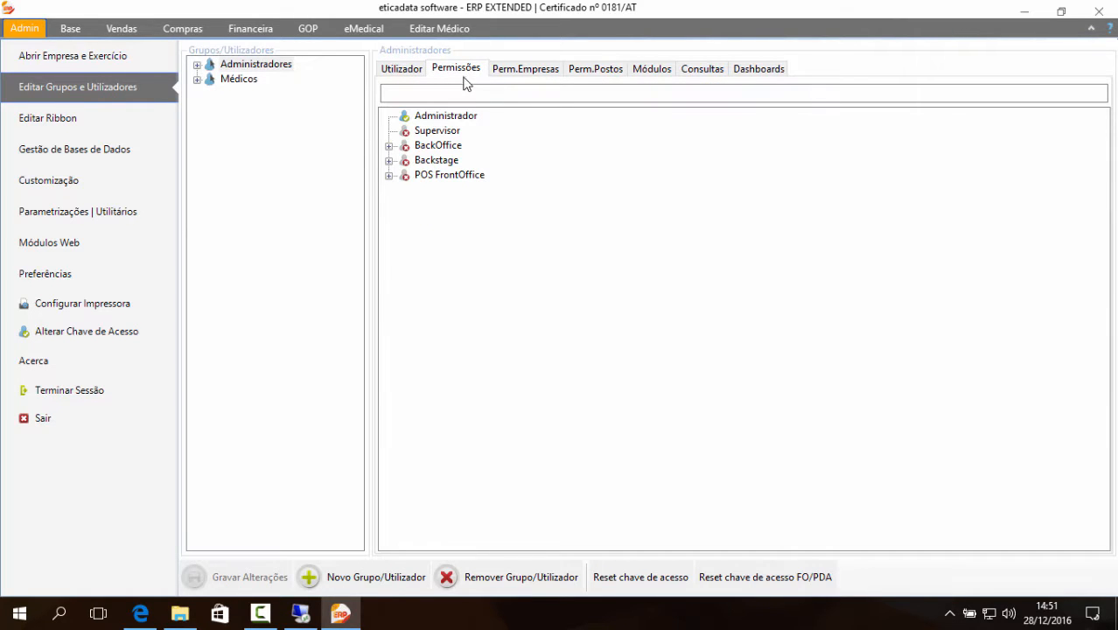
- Expand the doctor user's permissions through BackOffice, Tabelas and eMedical down to the Médicos Clínicos entries
left_click(389, 147)
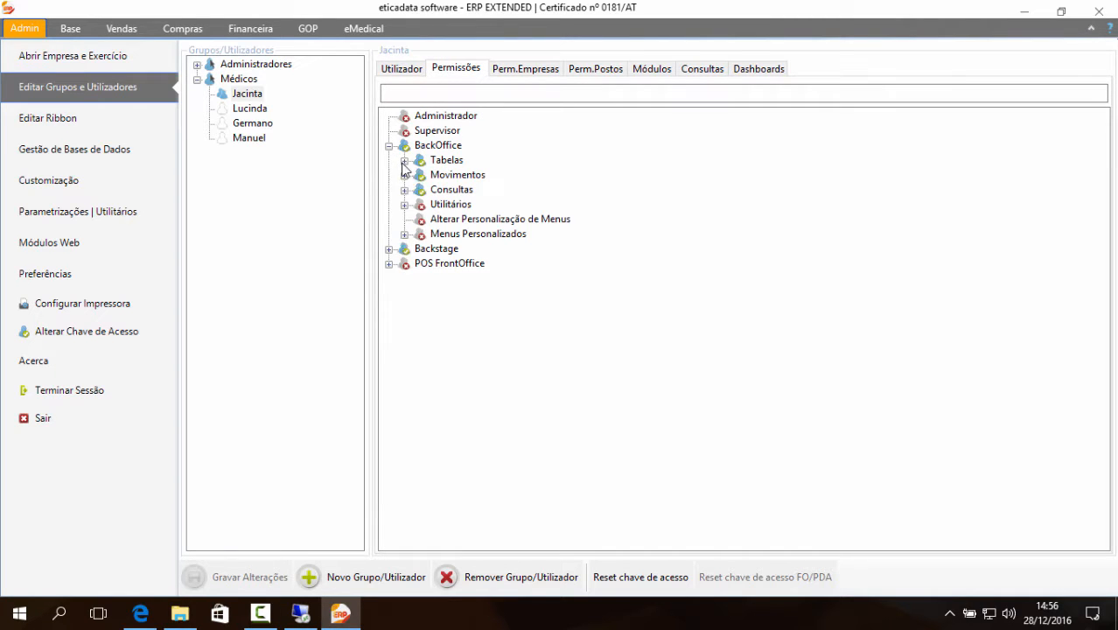
left_click(403, 161)
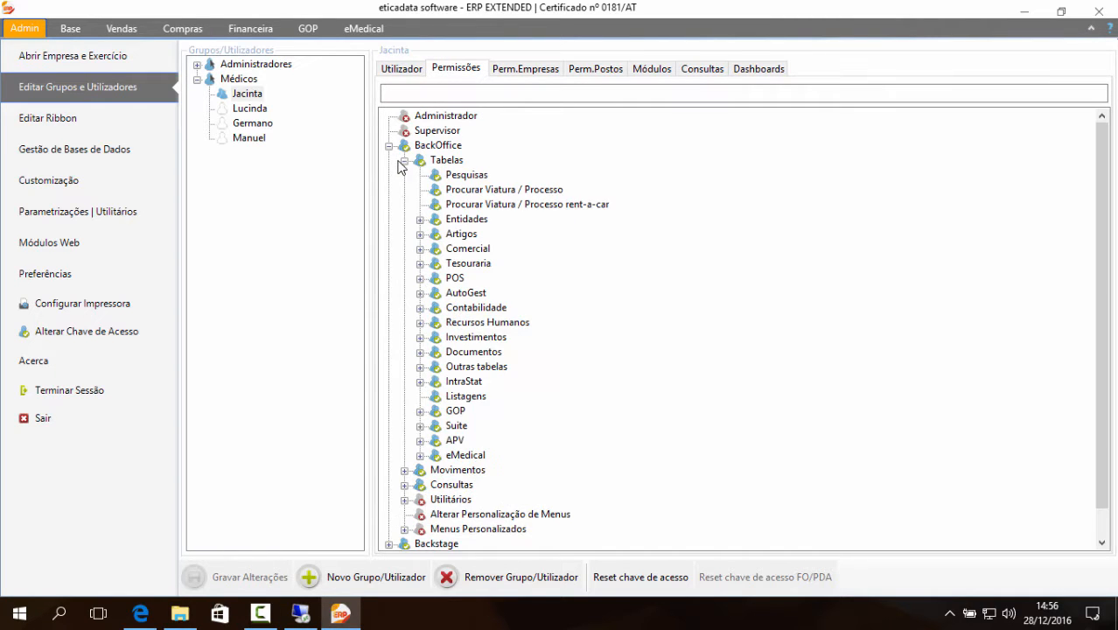
left_click(420, 456)
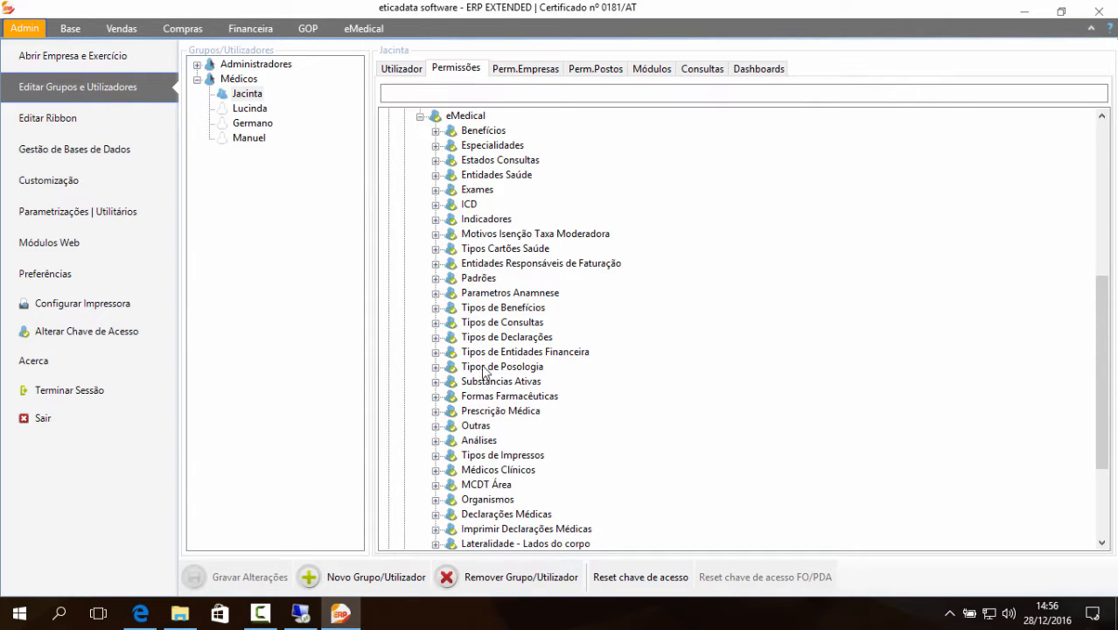
left_click(484, 473)
left_click(436, 472)
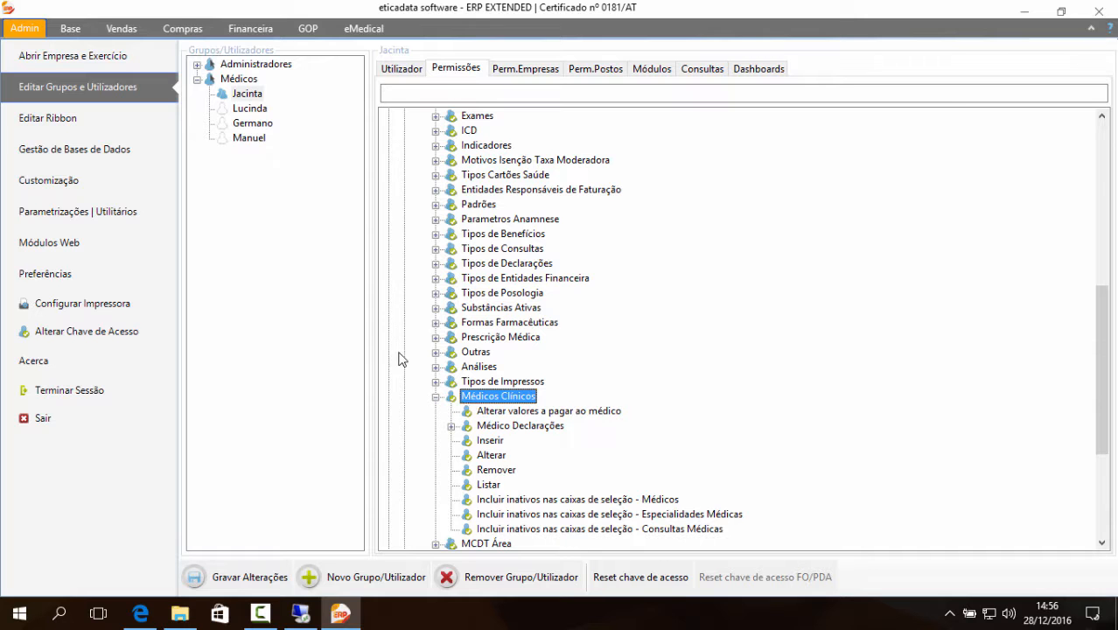
- Switch to the Médicos group's permissions without saving the pending changes
left_click(242, 81)
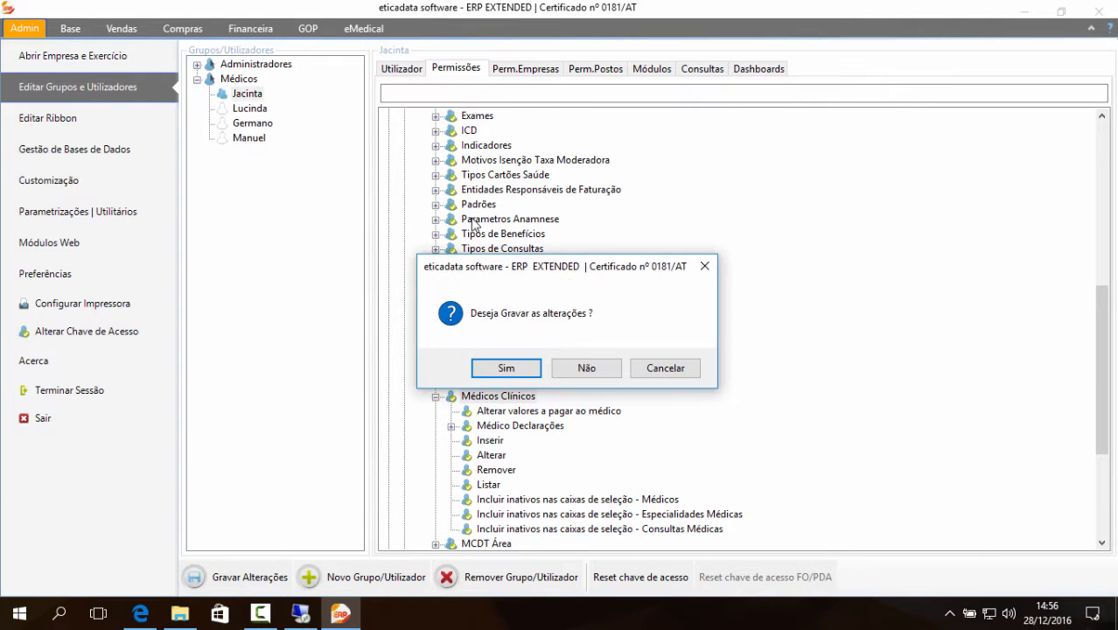
left_click(577, 374)
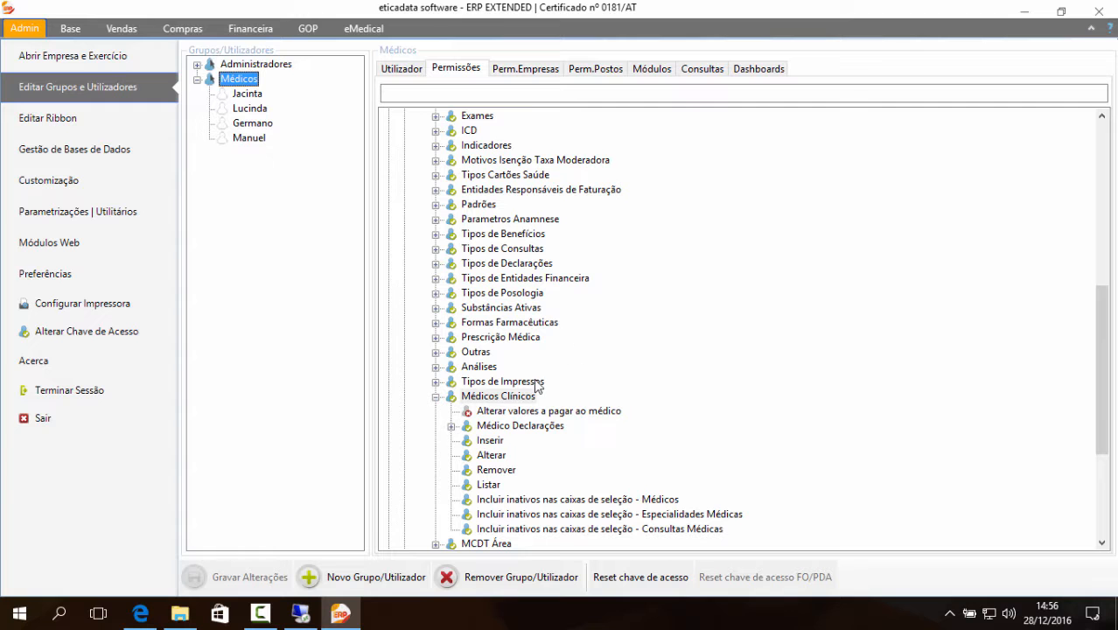
- End the current session and sign in again with the doctor's user account
left_click(105, 394)
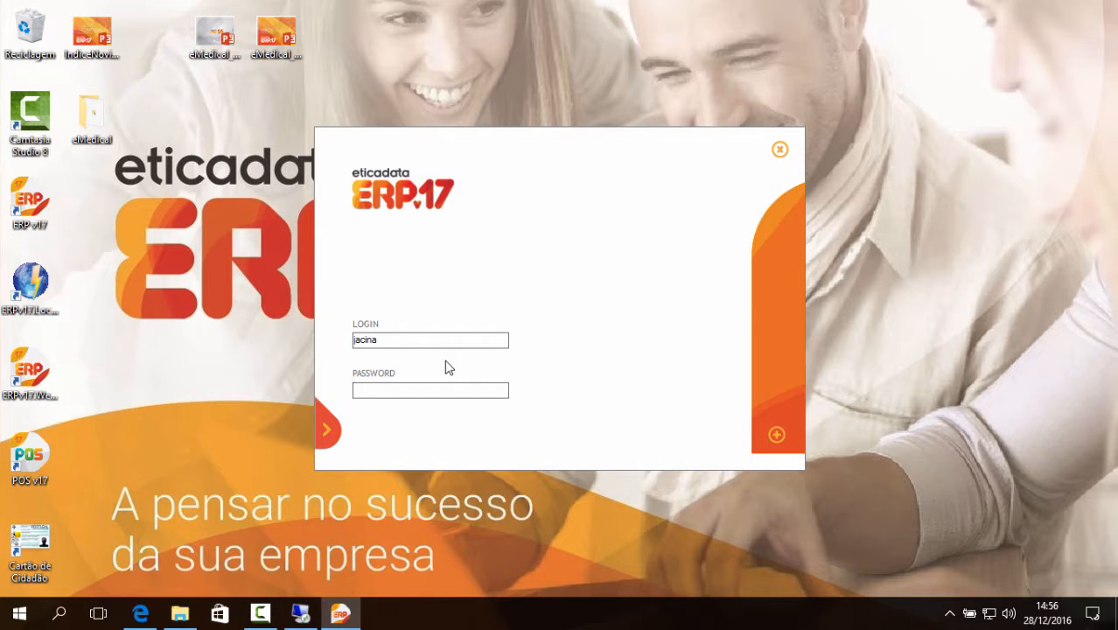
key("Tab")
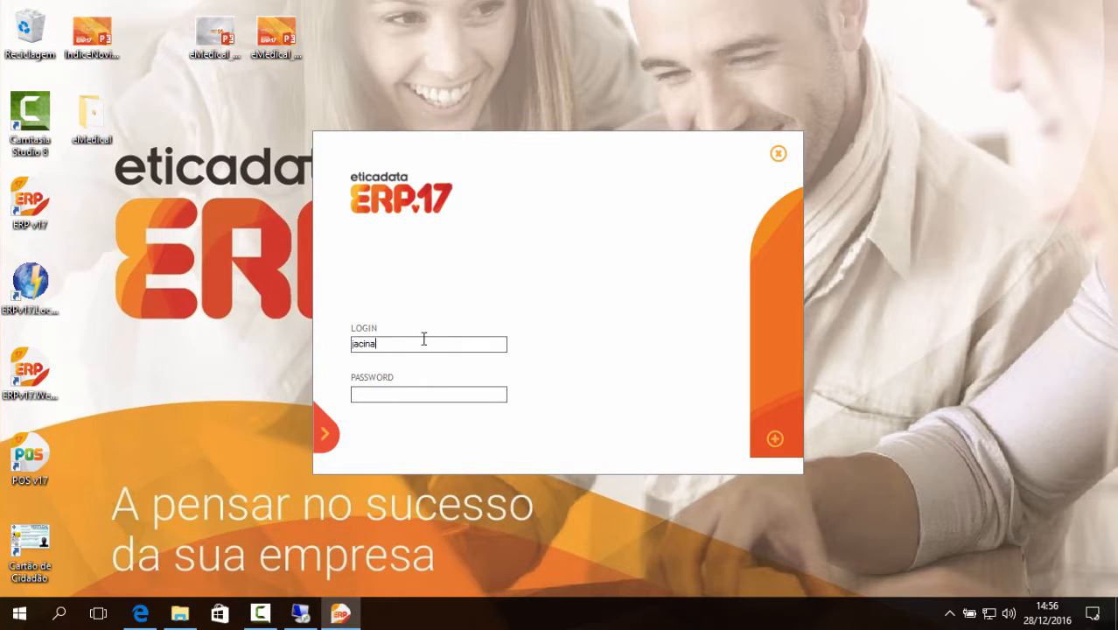
key("Return")
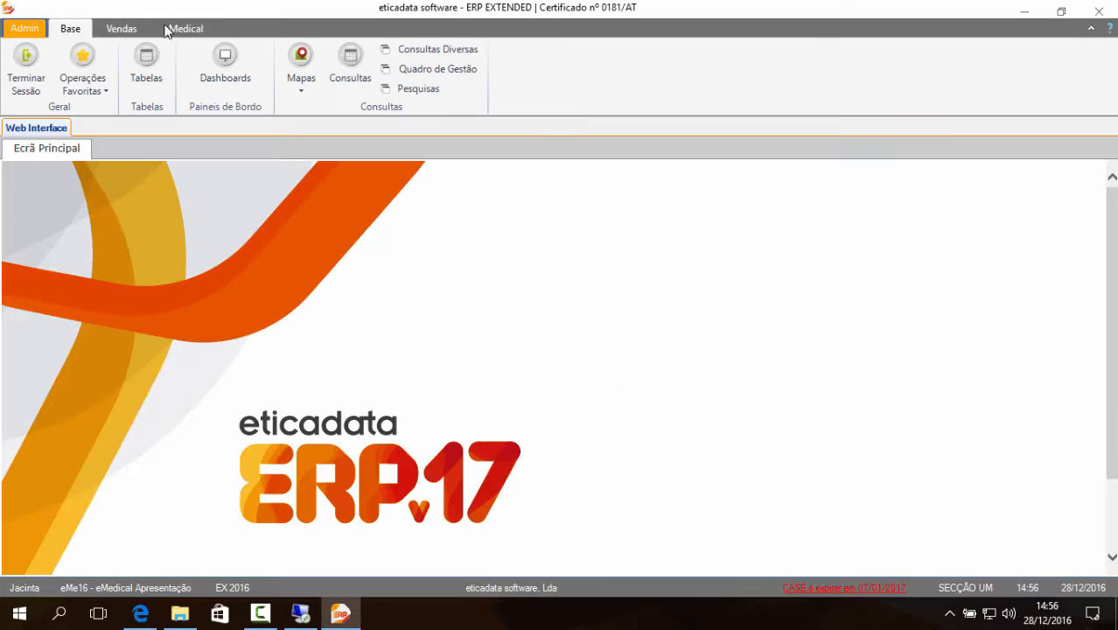
- Open the doctors table in eMedical and open the record of the doctor with code 1
left_click(179, 28)
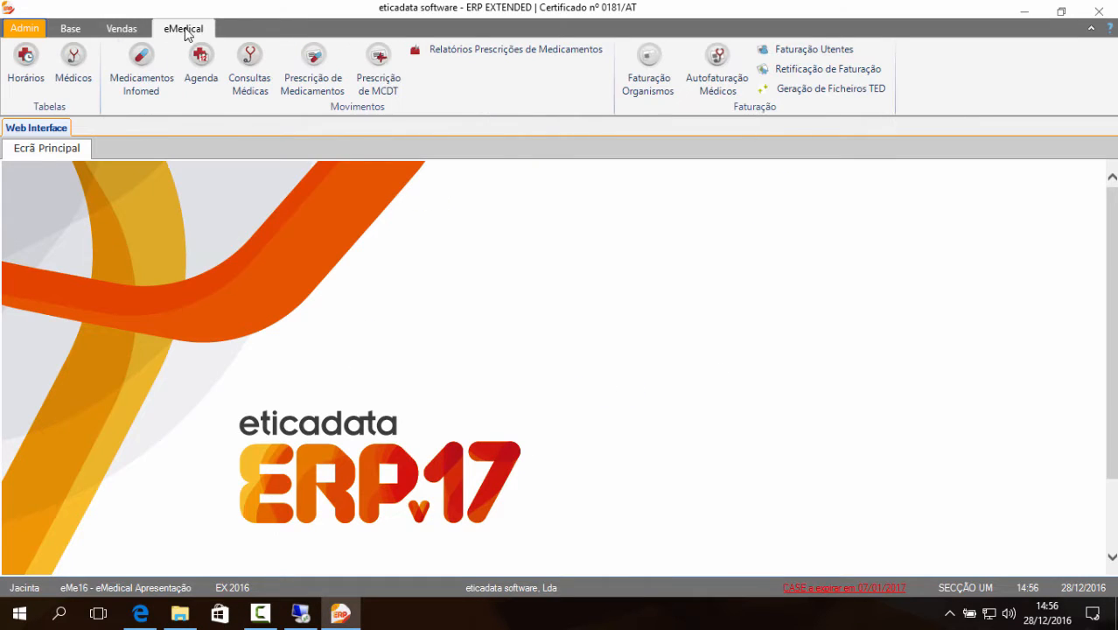
left_click(91, 77)
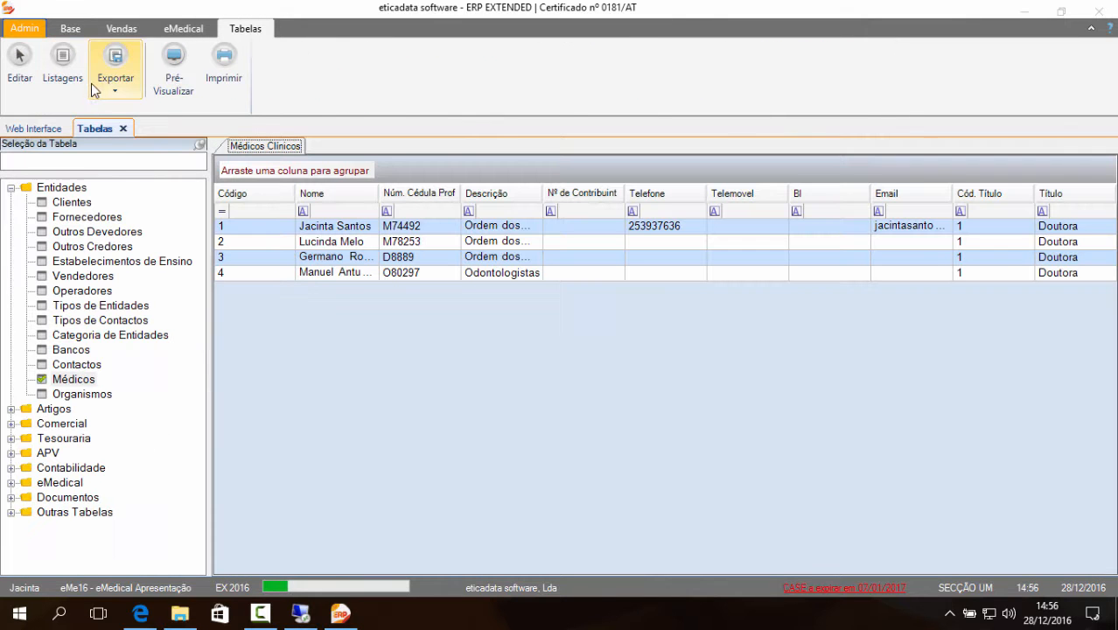
left_click(249, 227)
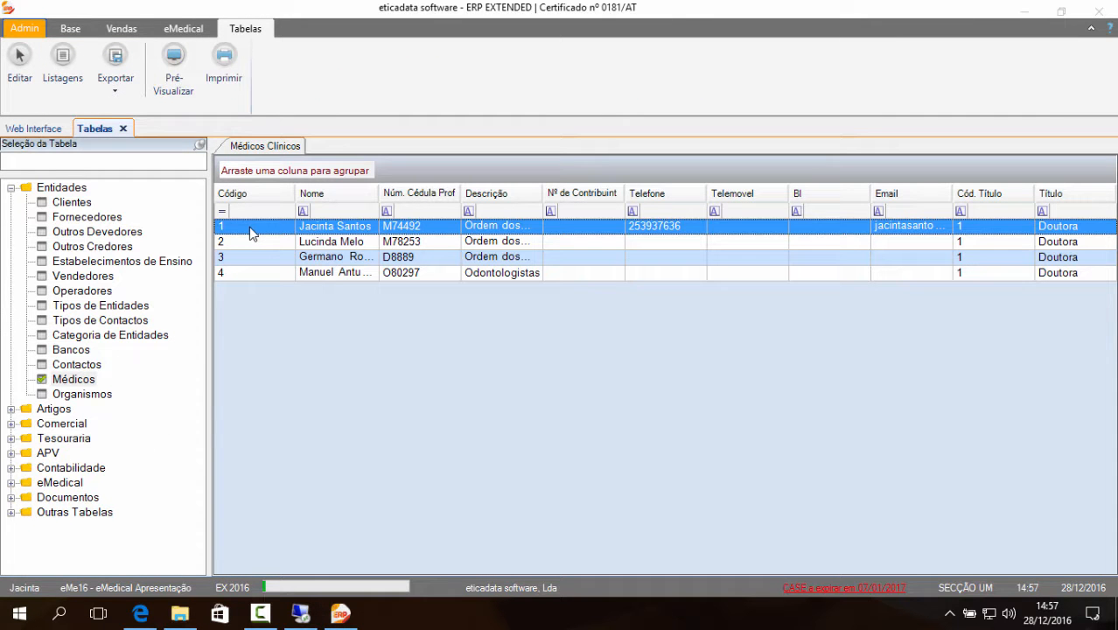
double_click(249, 229)
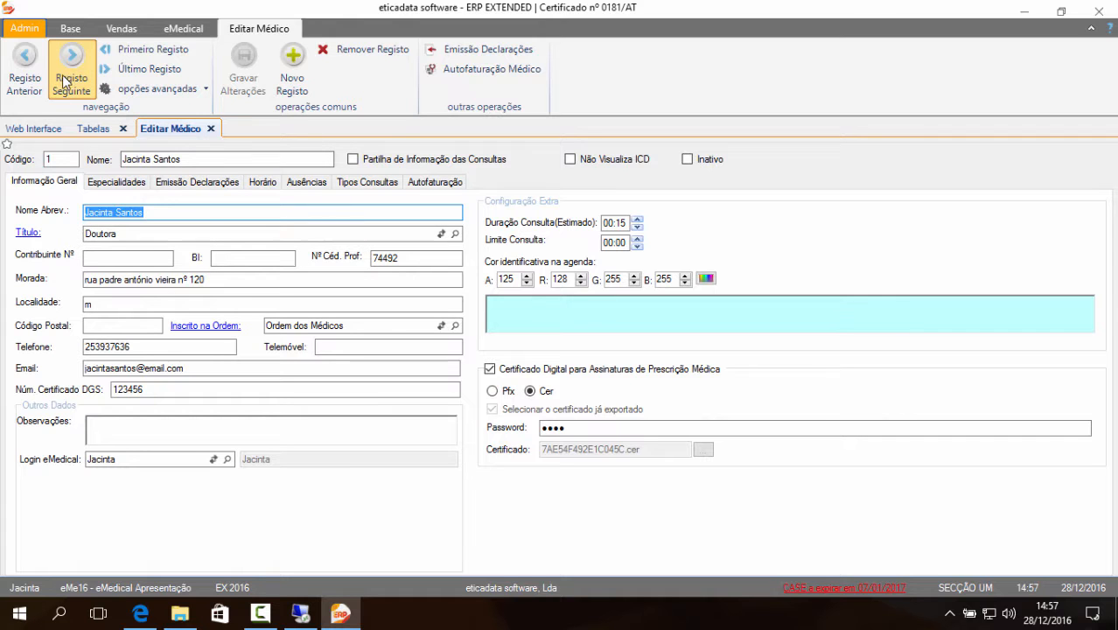
left_click(22, 83)
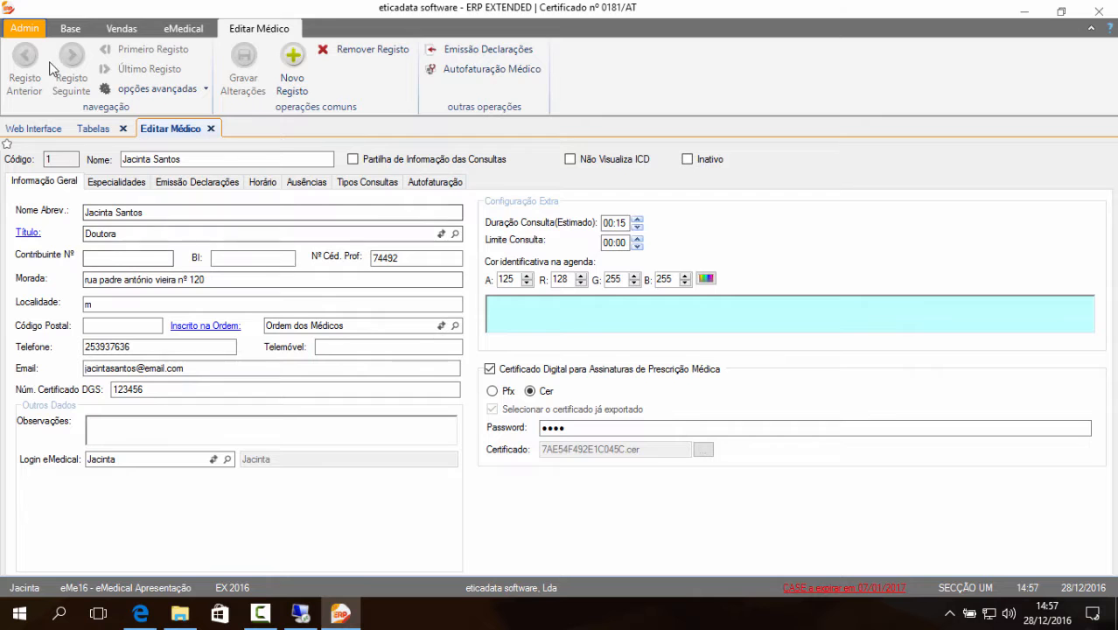
- Filter the doctor's self-billing entries to 28/12/2016 and try to edit the amount receivable for the 09:45 consultation
left_click(430, 182)
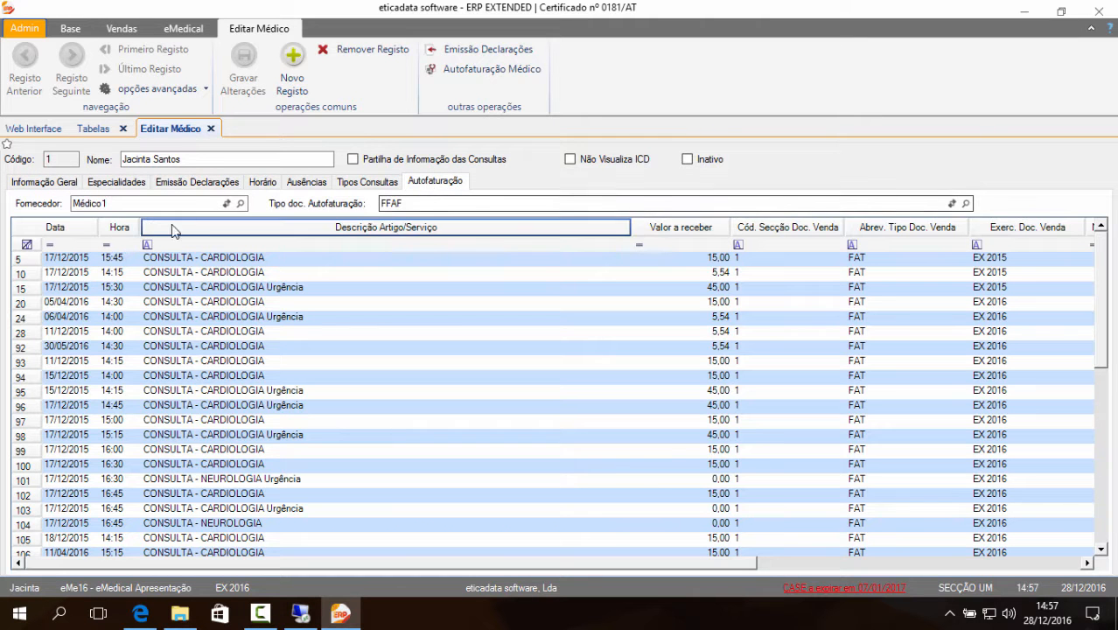
left_click(83, 244)
left_click(77, 244)
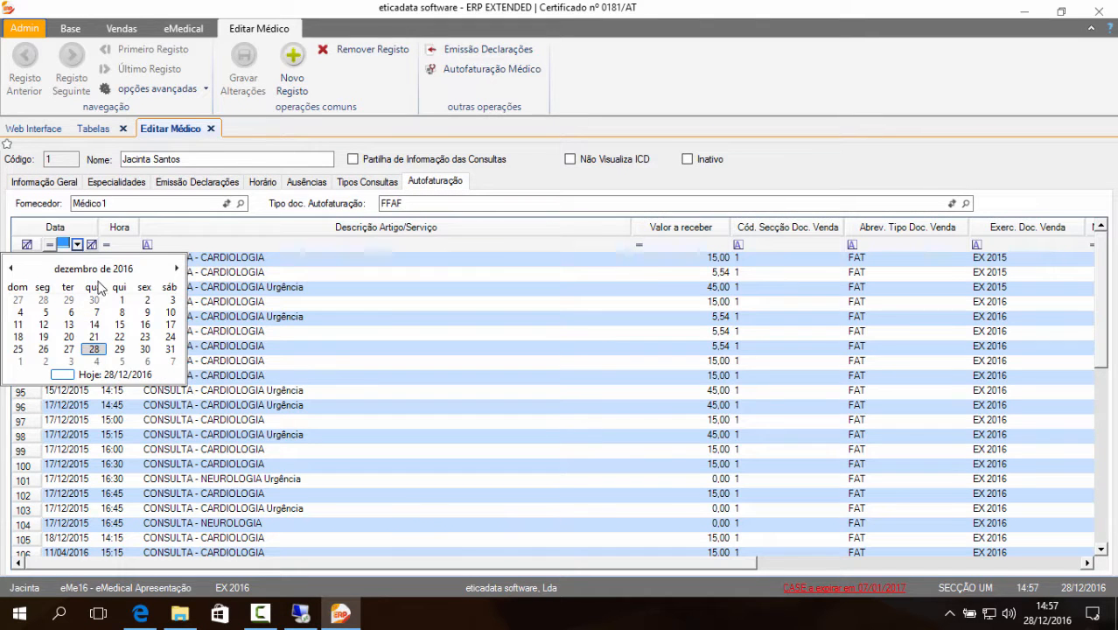
left_click(108, 376)
left_click(227, 302)
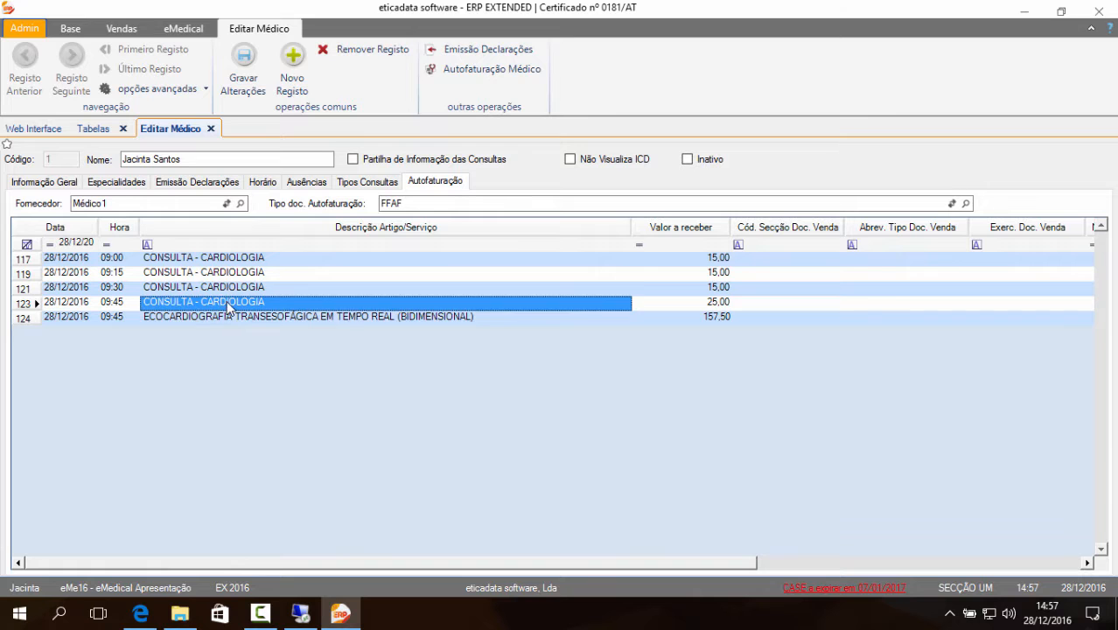
left_click(700, 306)
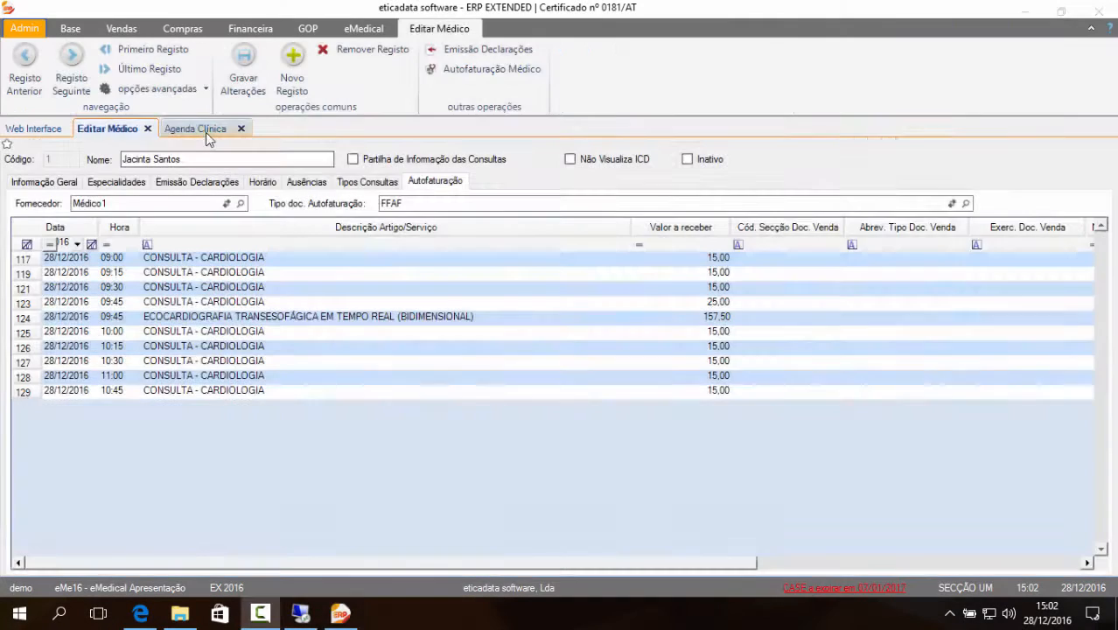
- Switch to the clinical agenda and inspect the details of the 10:00 and 10:15 appointments
left_click(206, 132)
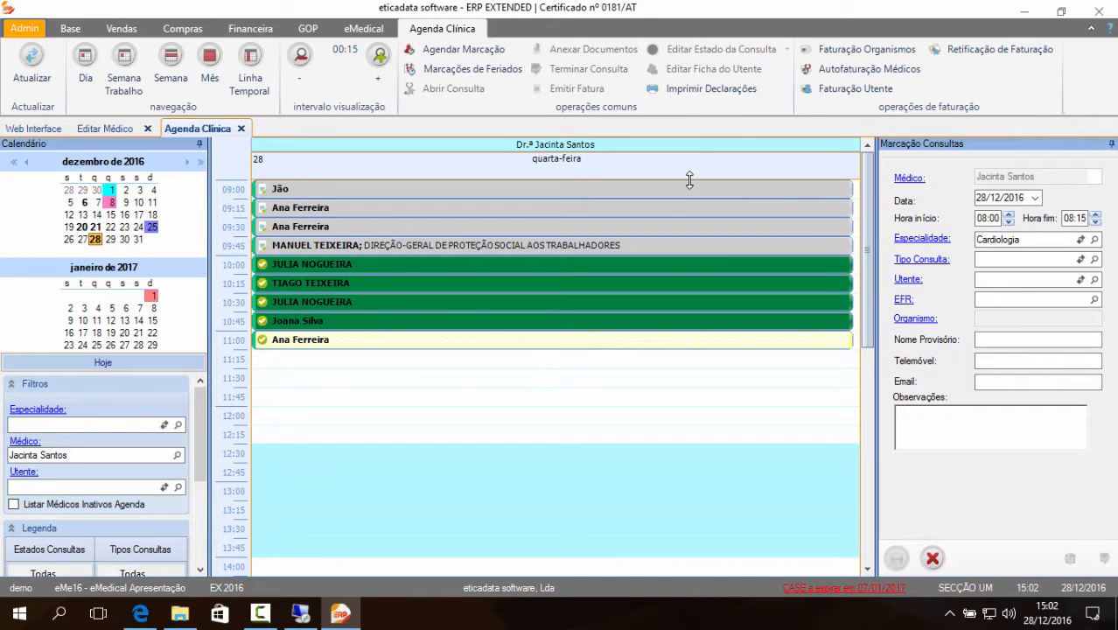
left_click(298, 266)
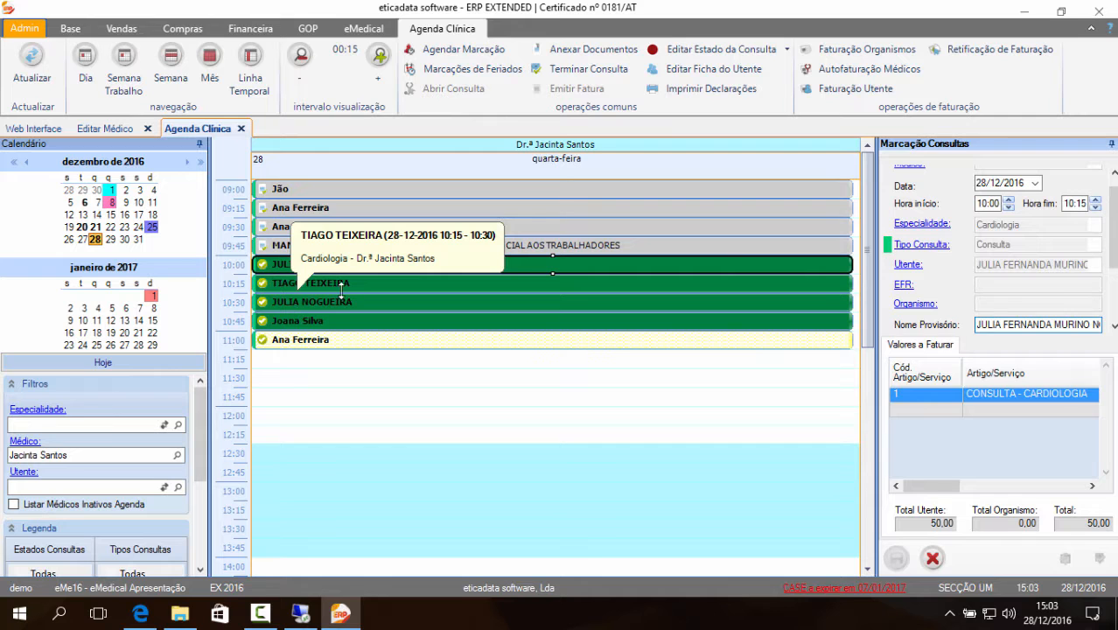
left_click(348, 284)
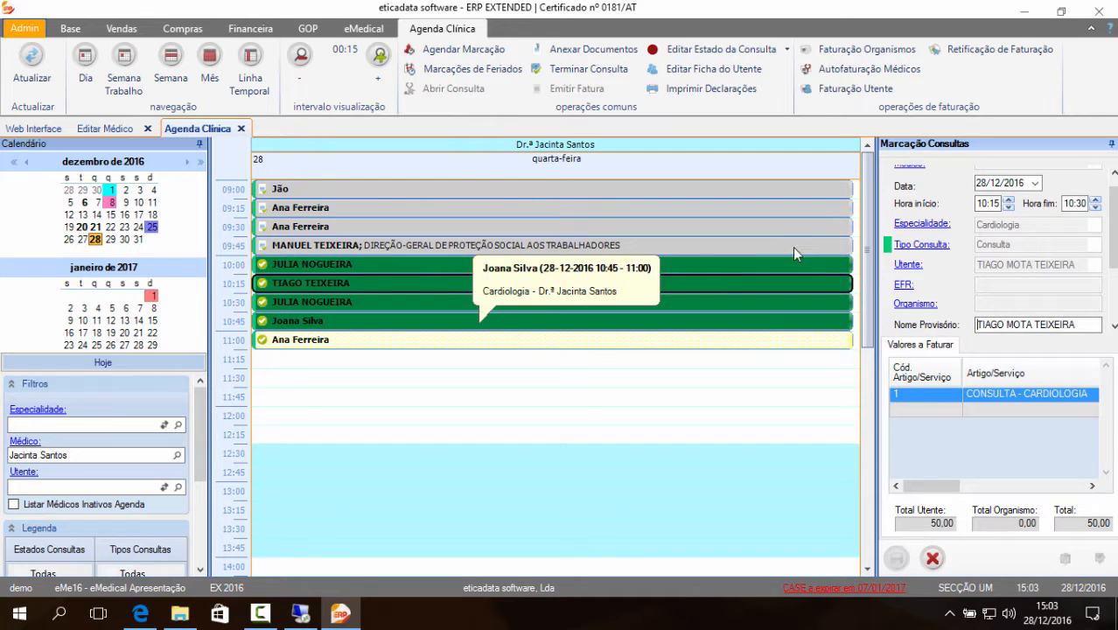
left_click(822, 264)
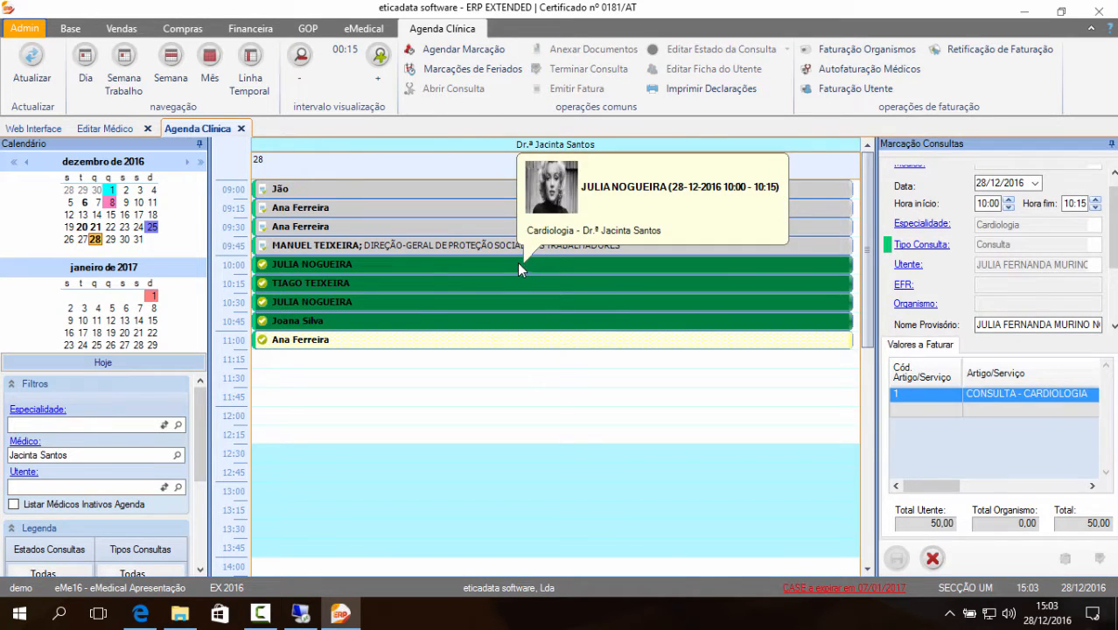
- View the document traceability of the 10:00 appointment, close it, and select the 10:15 appointment in the agenda
left_click(421, 282)
right_click(417, 265)
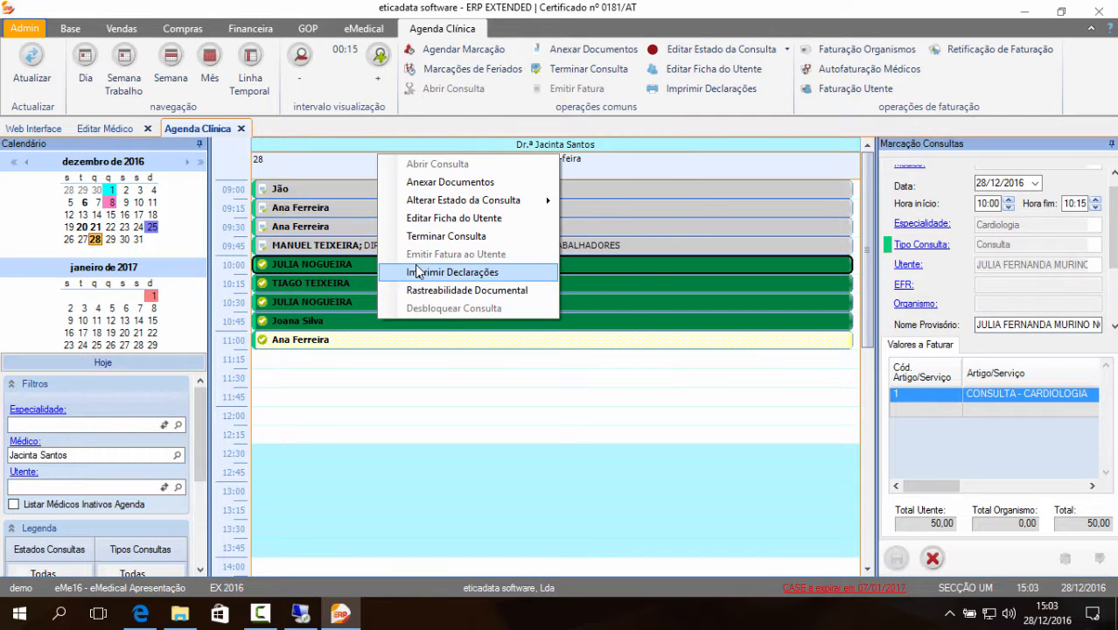
left_click(440, 294)
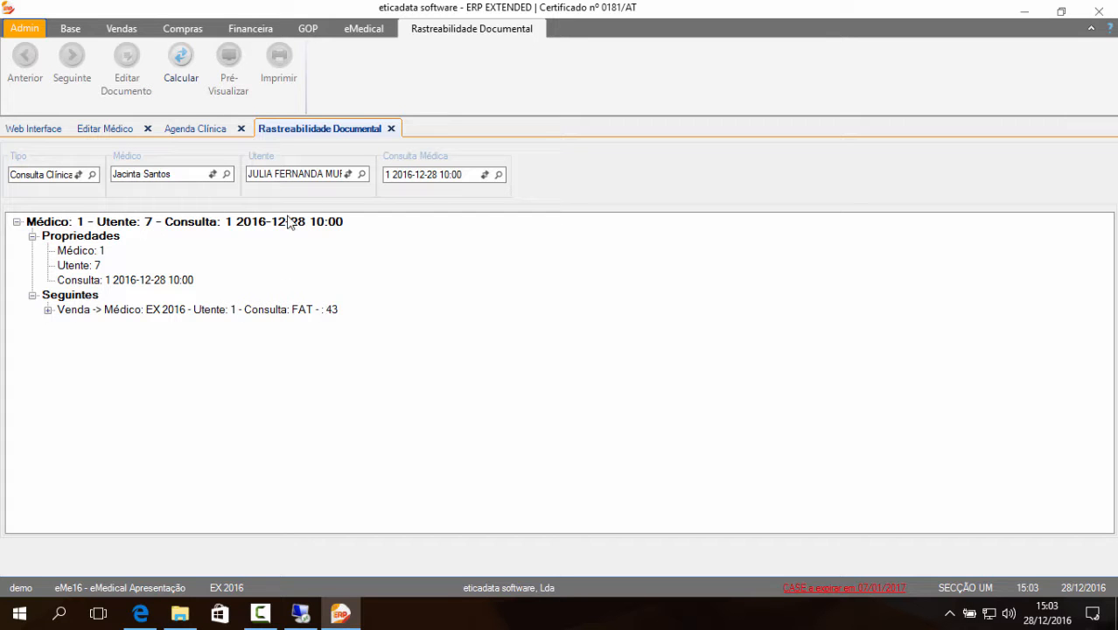
left_click(391, 129)
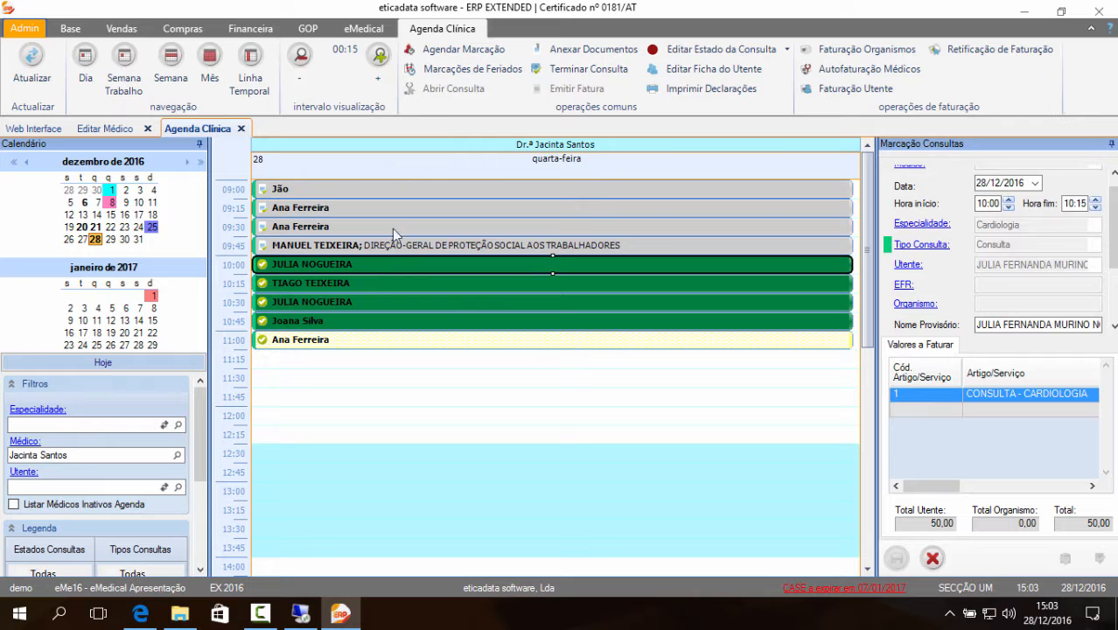
left_click(299, 288)
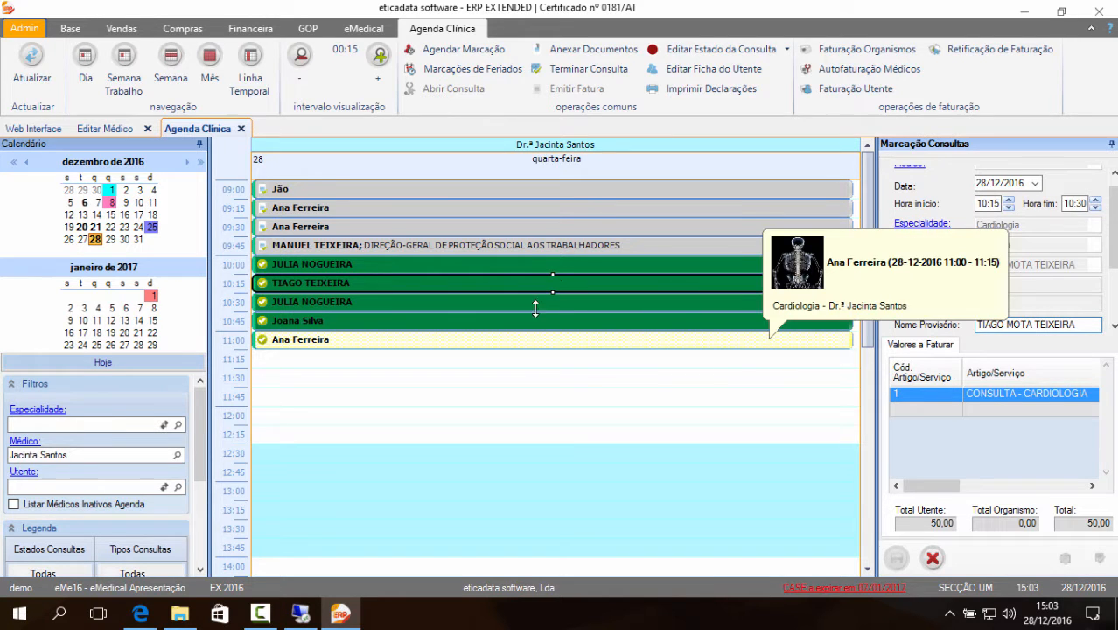
- Start patient billing with the default consultation filters and restrict the consultation list to 28/12/2016
left_click(844, 92)
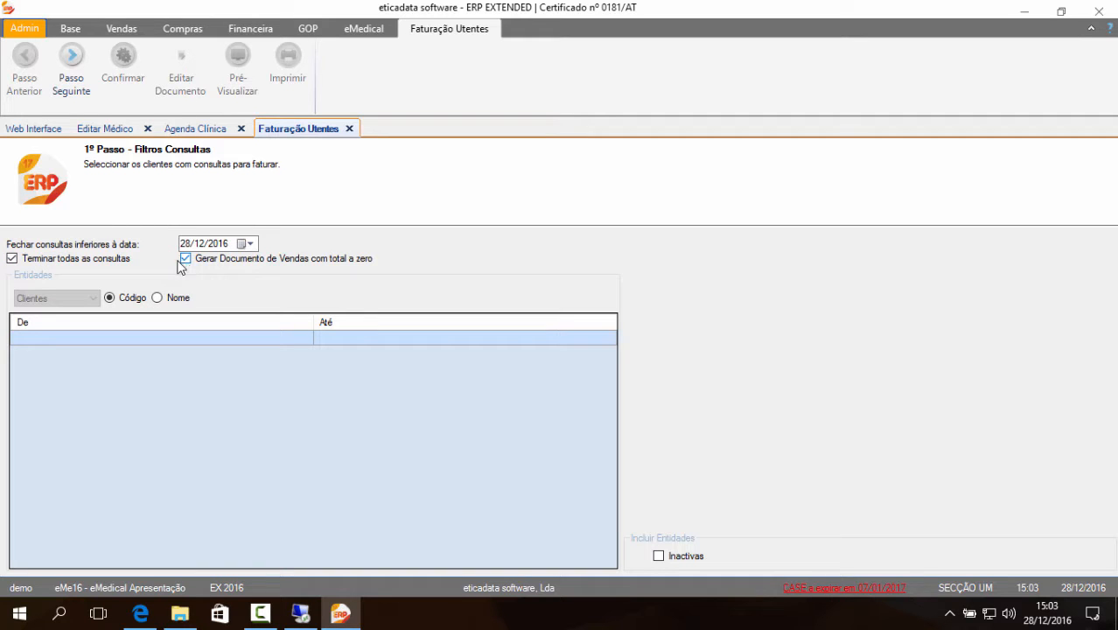
left_click(84, 87)
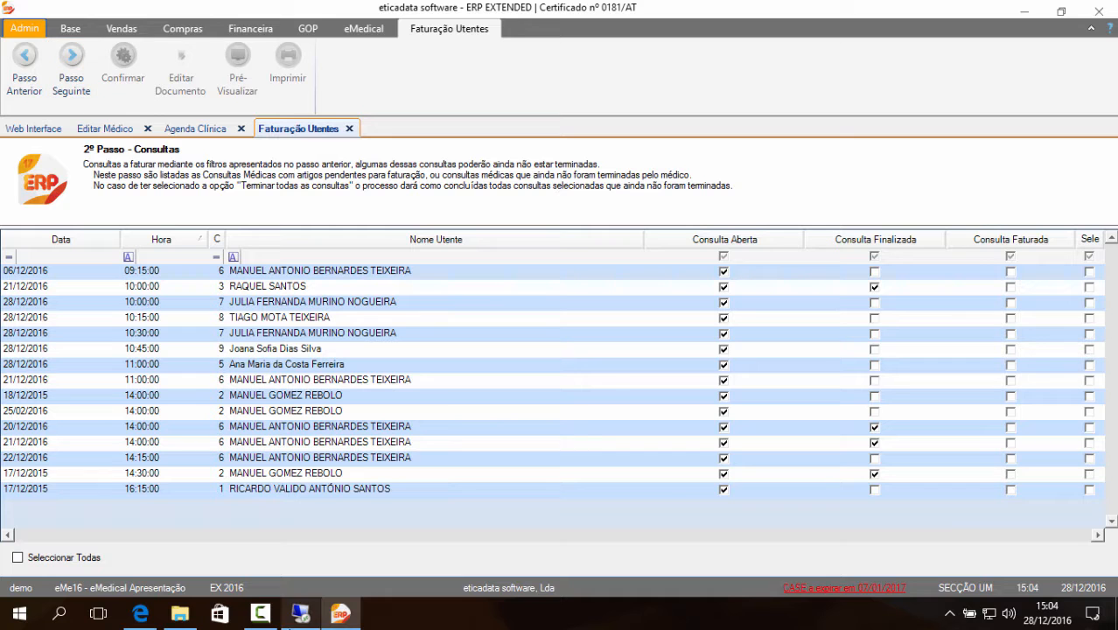
left_click(99, 257)
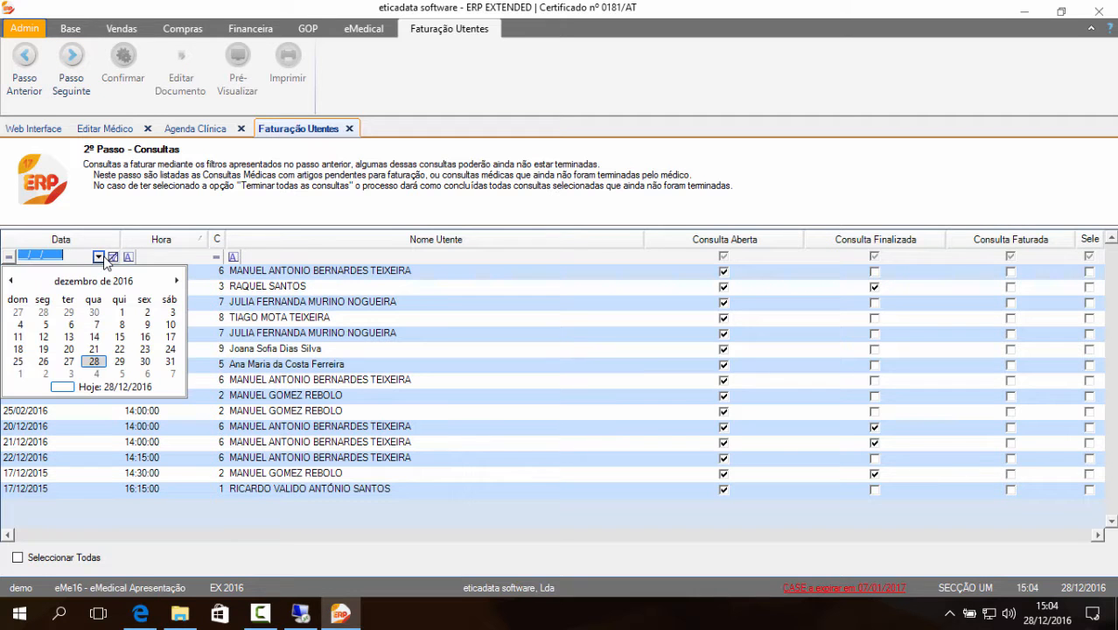
left_click(95, 350)
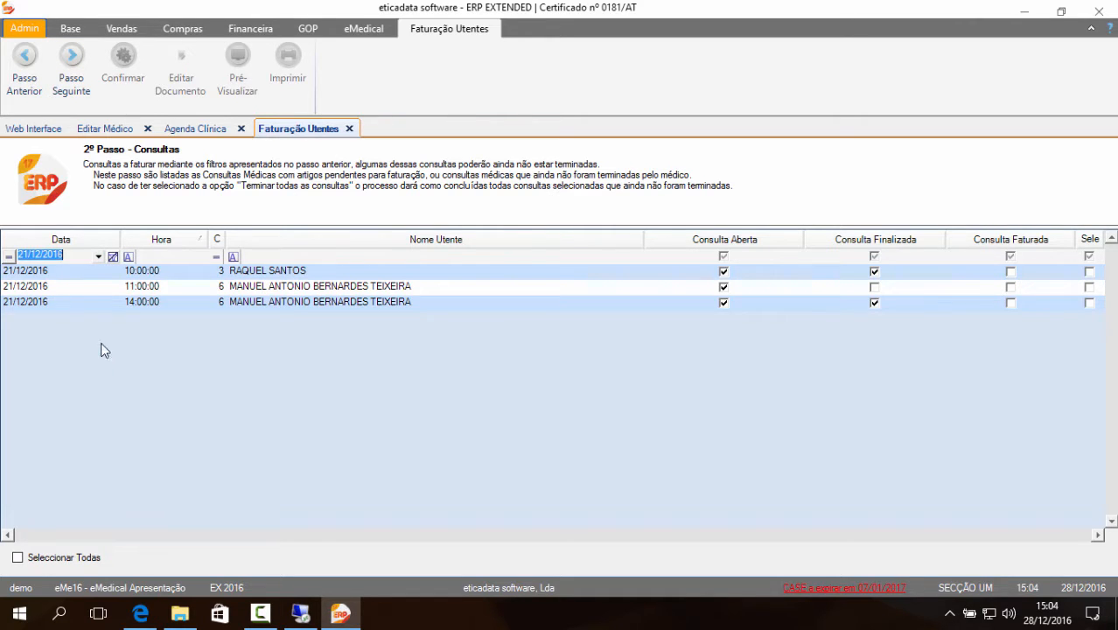
left_click(98, 256)
left_click(94, 361)
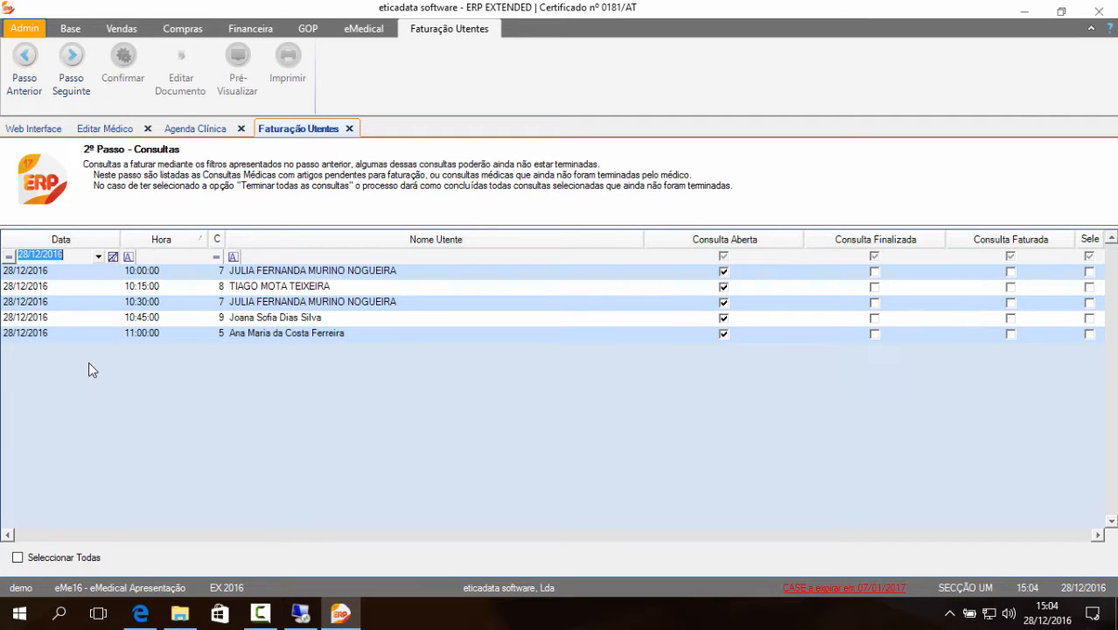
- Select all the filtered consultations and try to bill them as FAT documents in section 1, dismissing the notice
left_click(28, 560)
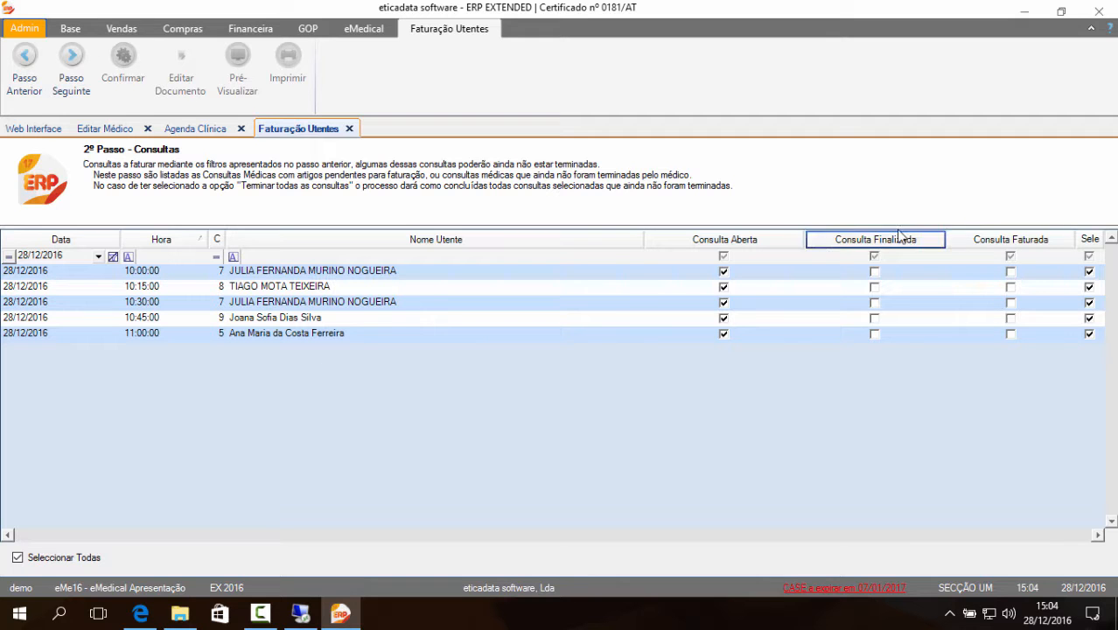
left_click(71, 77)
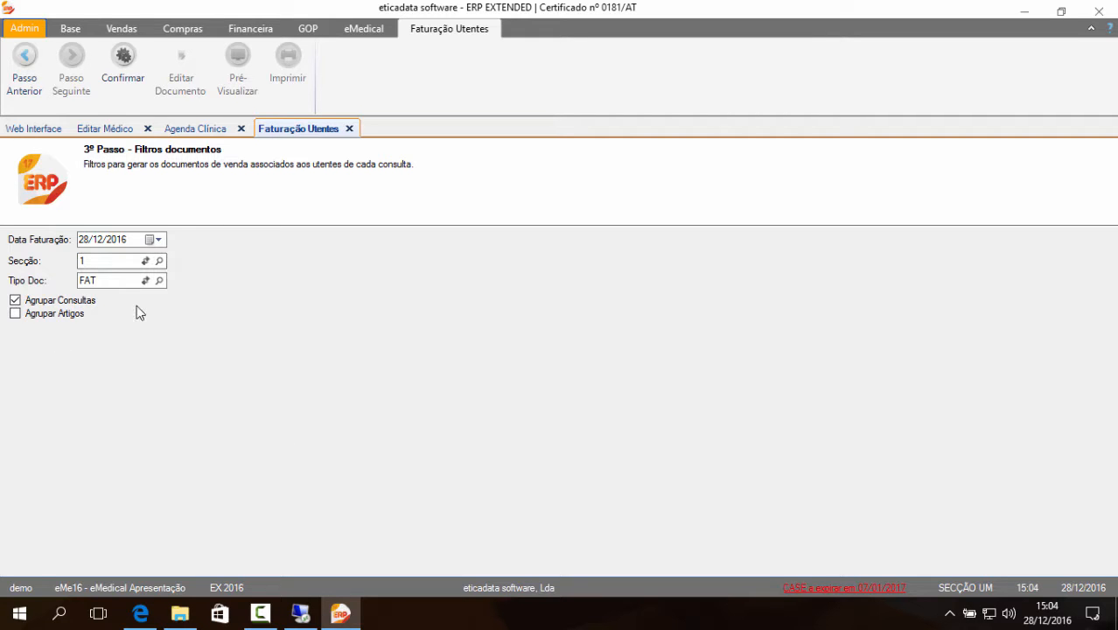
left_click(125, 95)
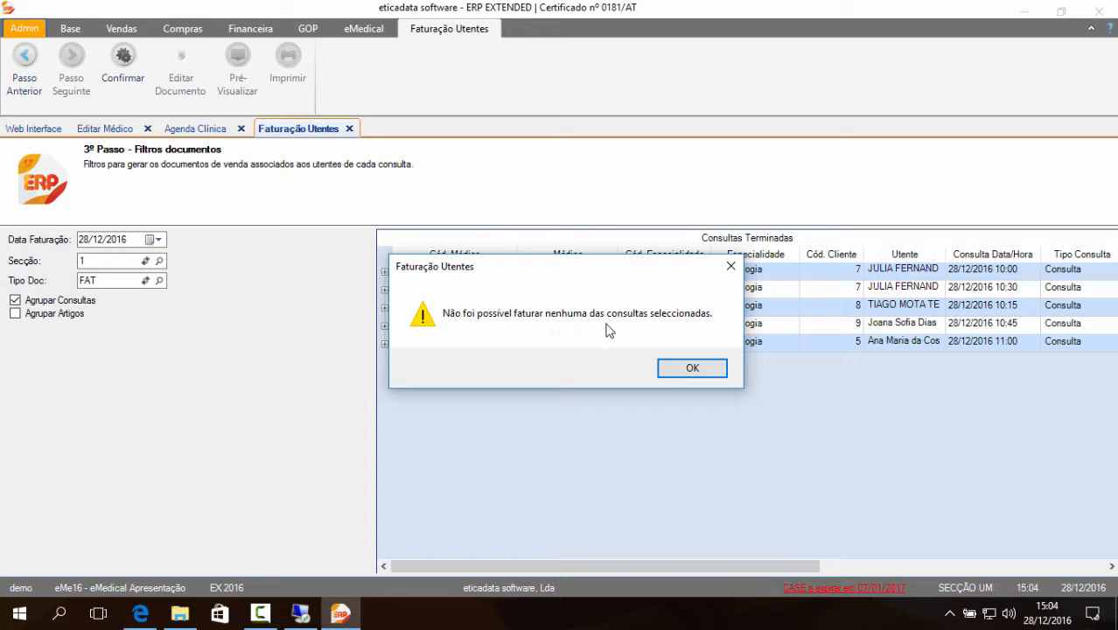
left_click(696, 368)
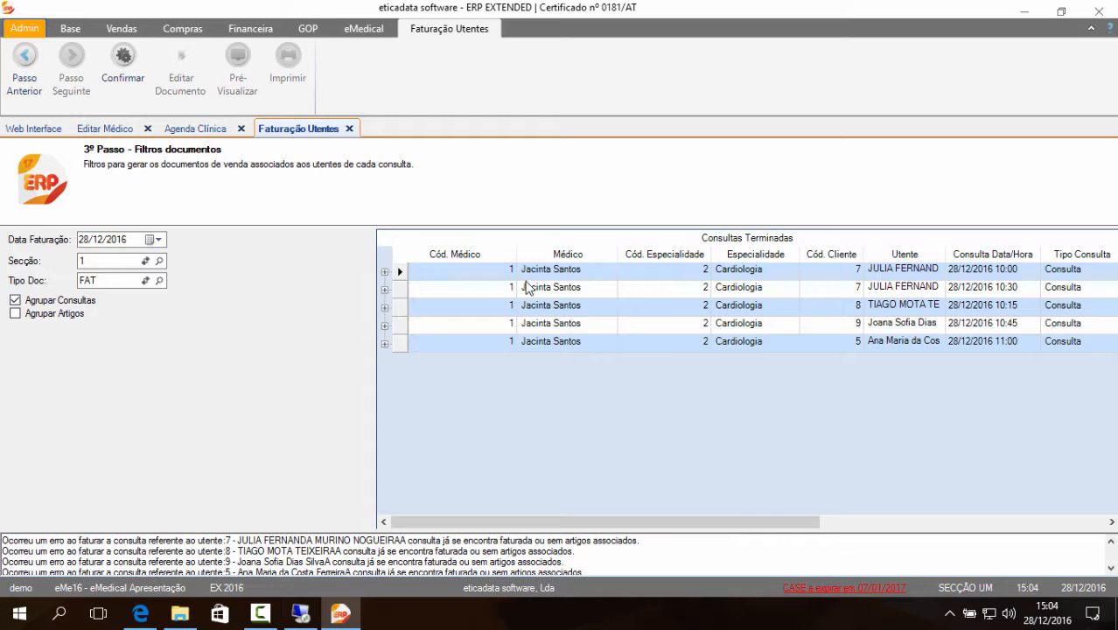
- Expand the finished consultations one by one to examine the articles and services associated with them
left_click(383, 272)
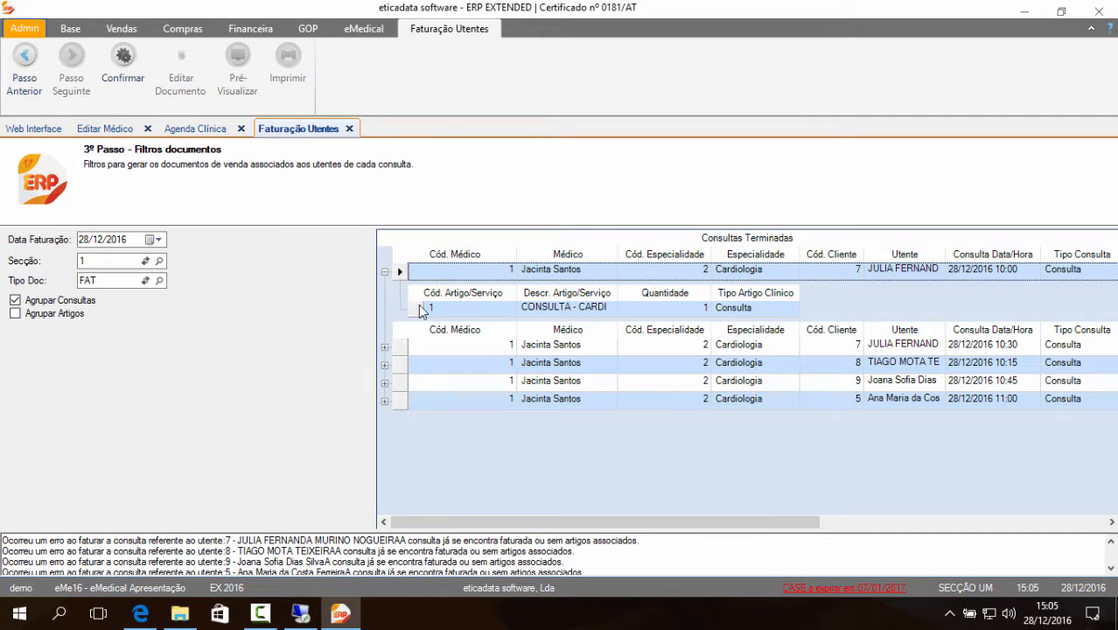
left_click(384, 272)
left_click(385, 289)
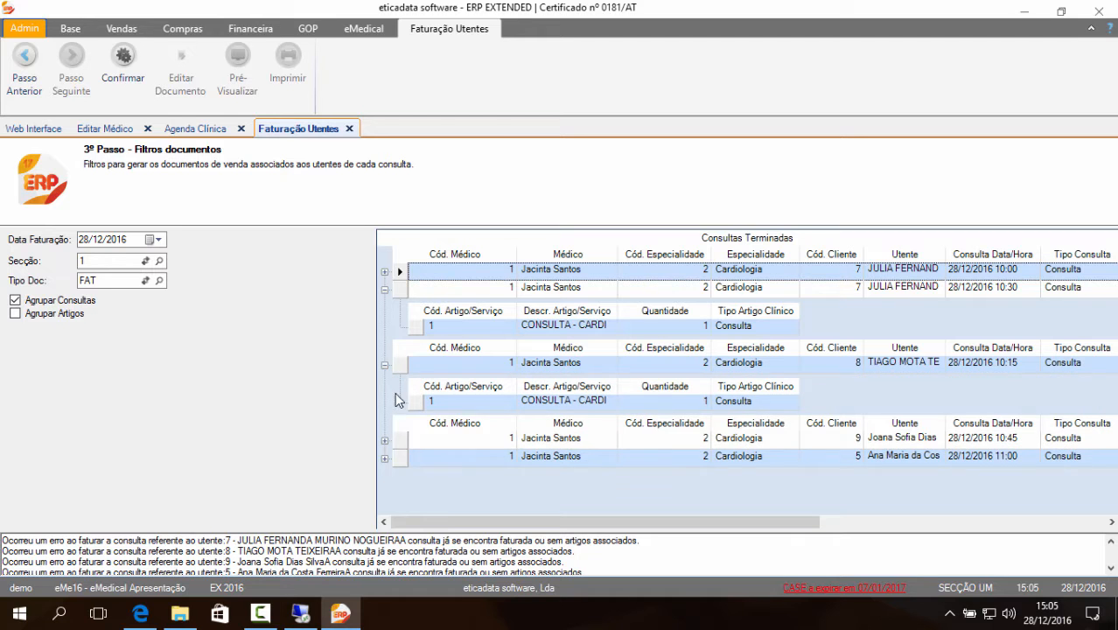
left_click(385, 442)
scroll(939, 414, "down", 5)
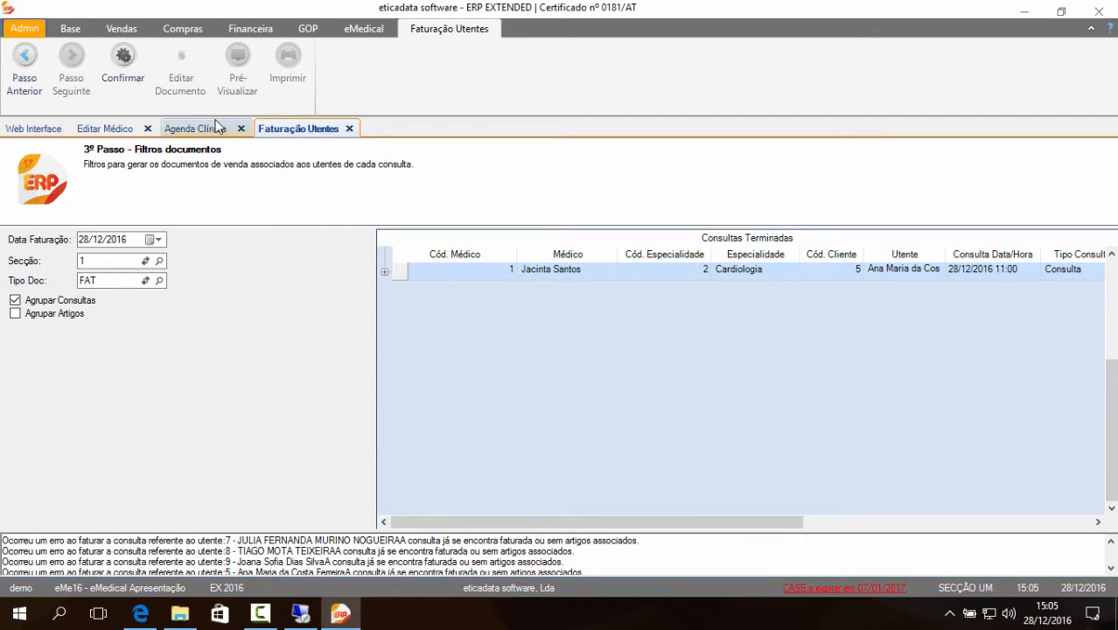
- Close the patient billing and check the appointments in the clinical agenda, selecting the 09:00 one
left_click(349, 129)
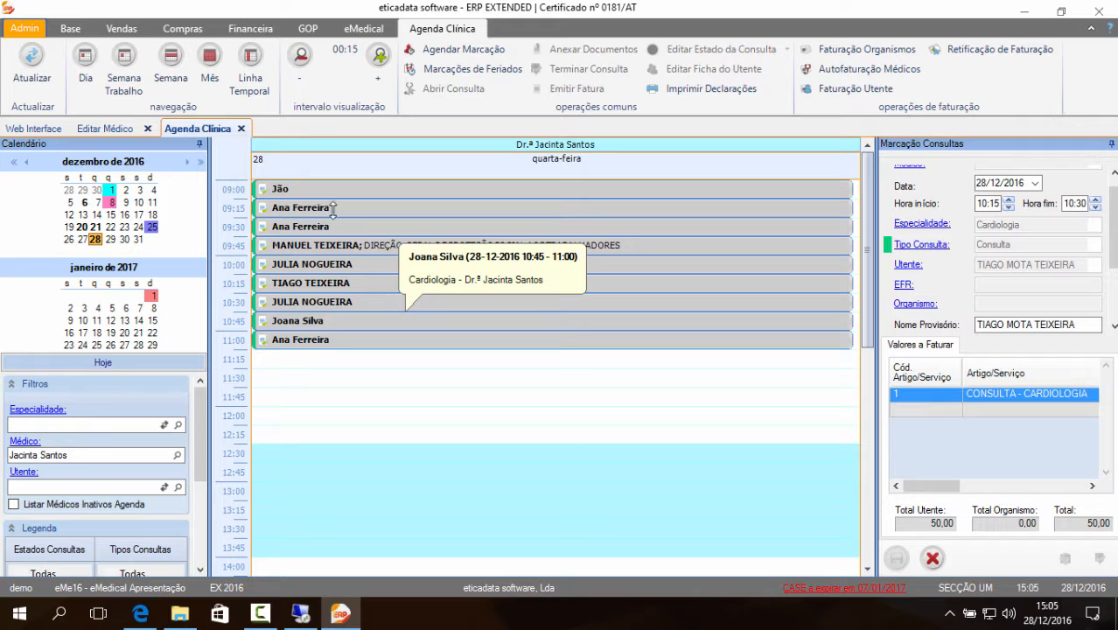
left_click(340, 404)
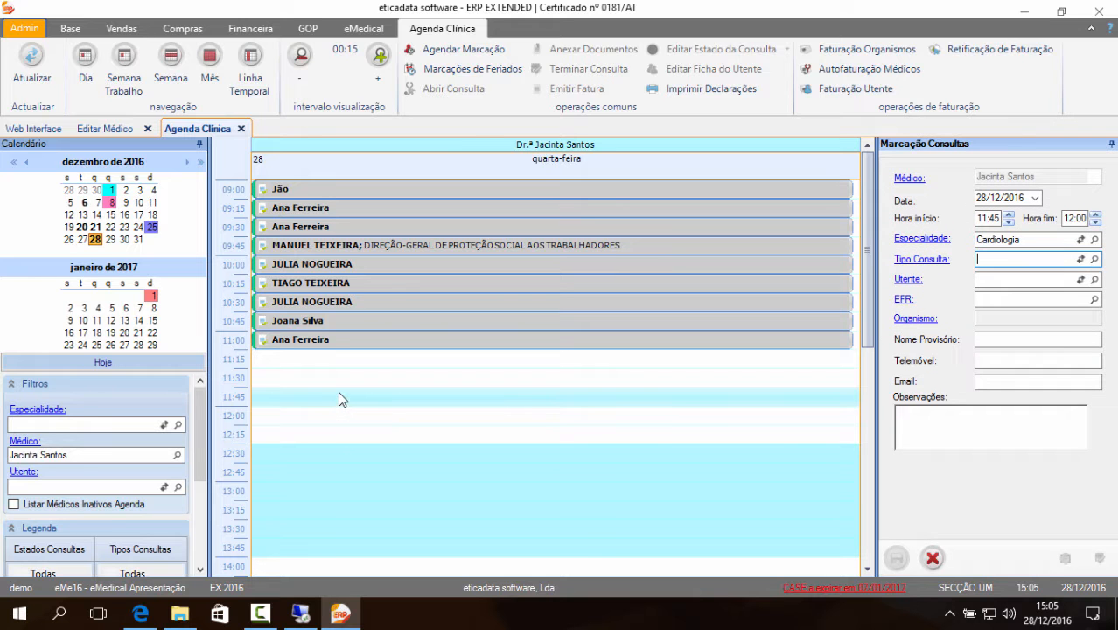
left_click(315, 191)
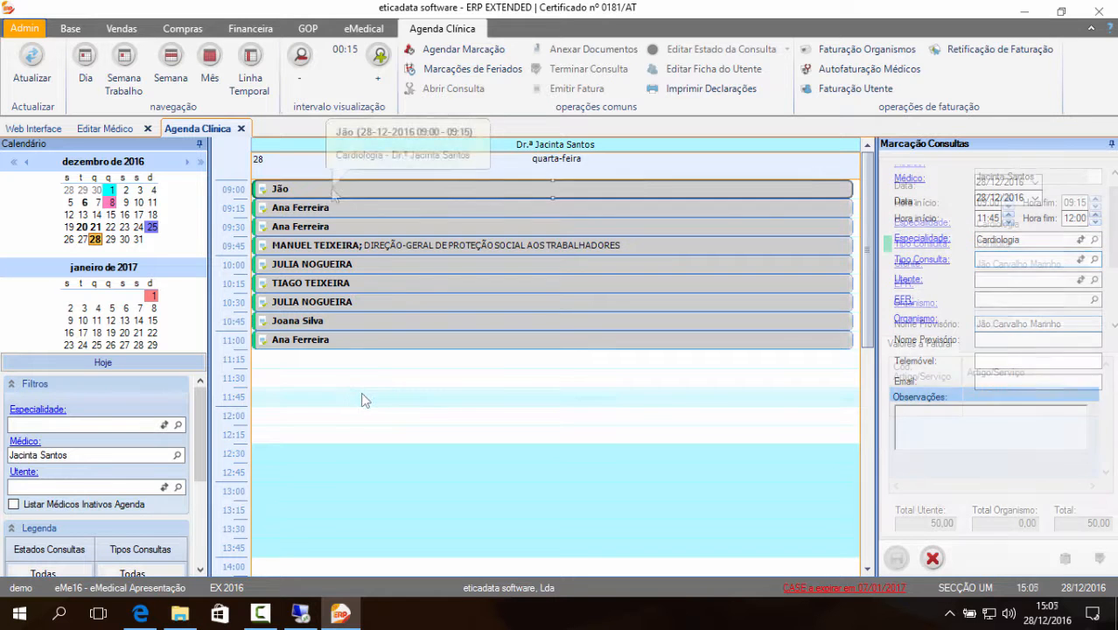
- Trace the documents linked to the 09:00 consultation, open its sales invoice and check the unit price of the cardiology line
right_click(654, 198)
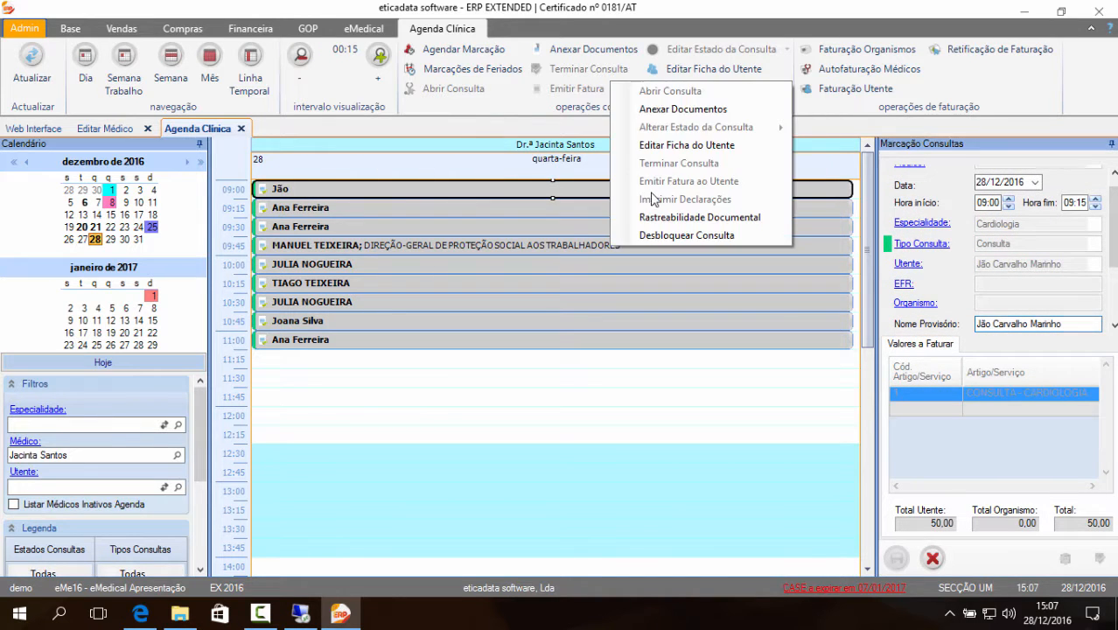
left_click(726, 219)
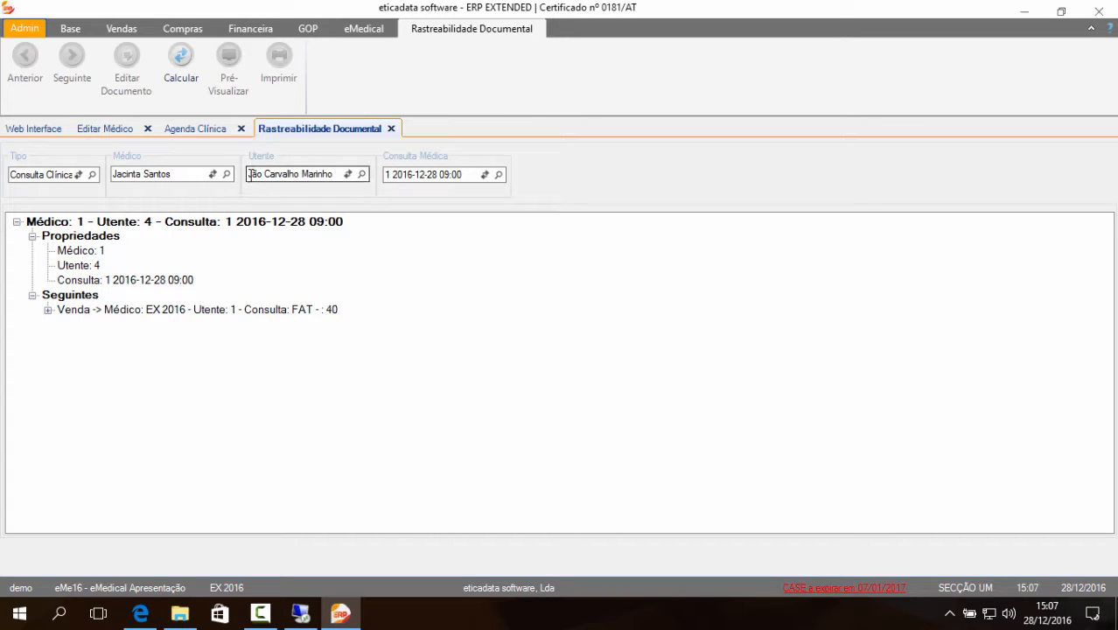
left_click(214, 311)
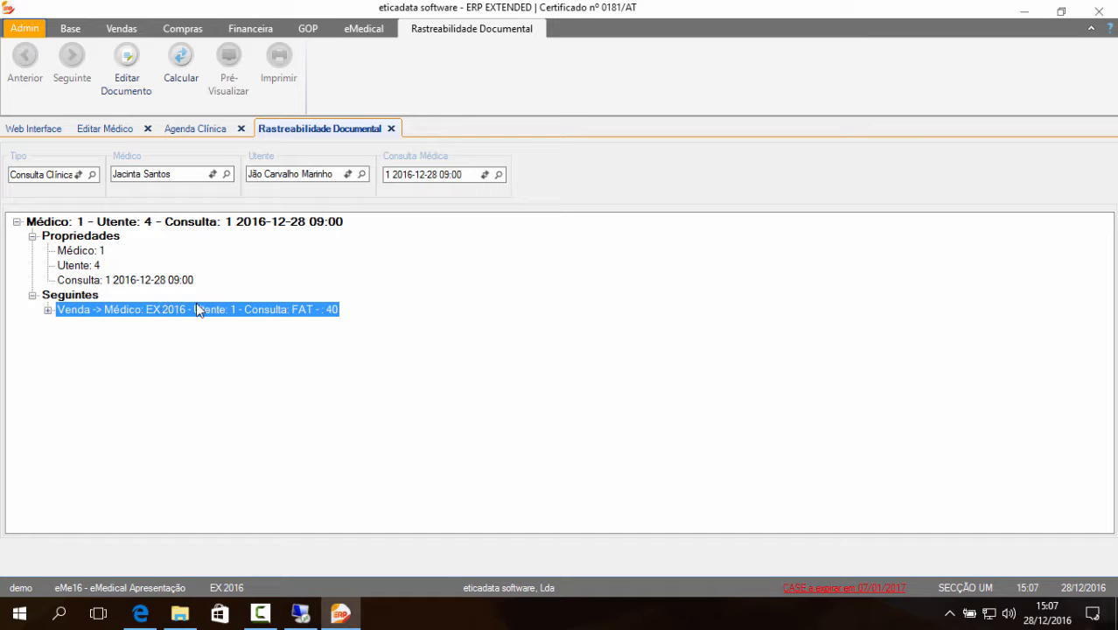
left_click(130, 81)
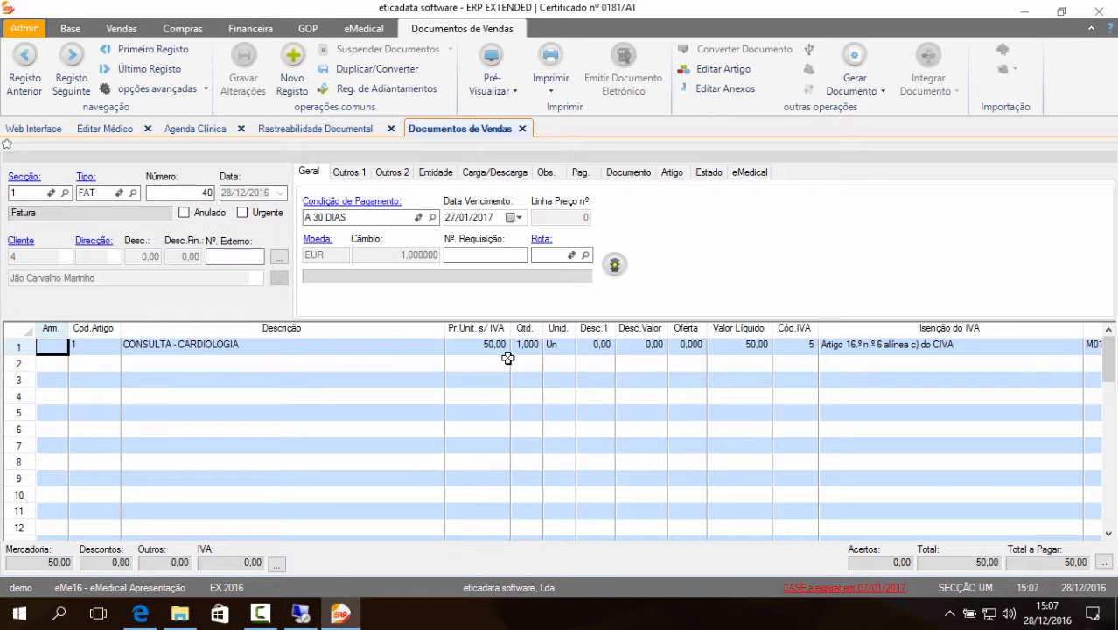
left_click(490, 346)
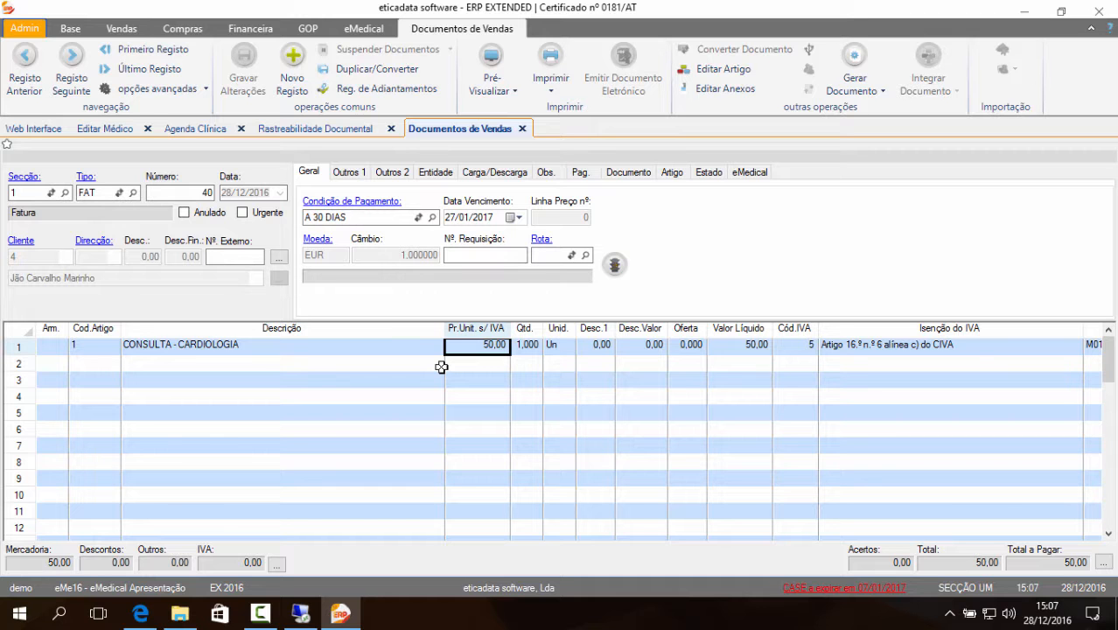
- Start a billing rectification from the clinical agenda that creates a corrective document of type NCRE, and proceed to document selection
left_click(319, 131)
left_click(191, 132)
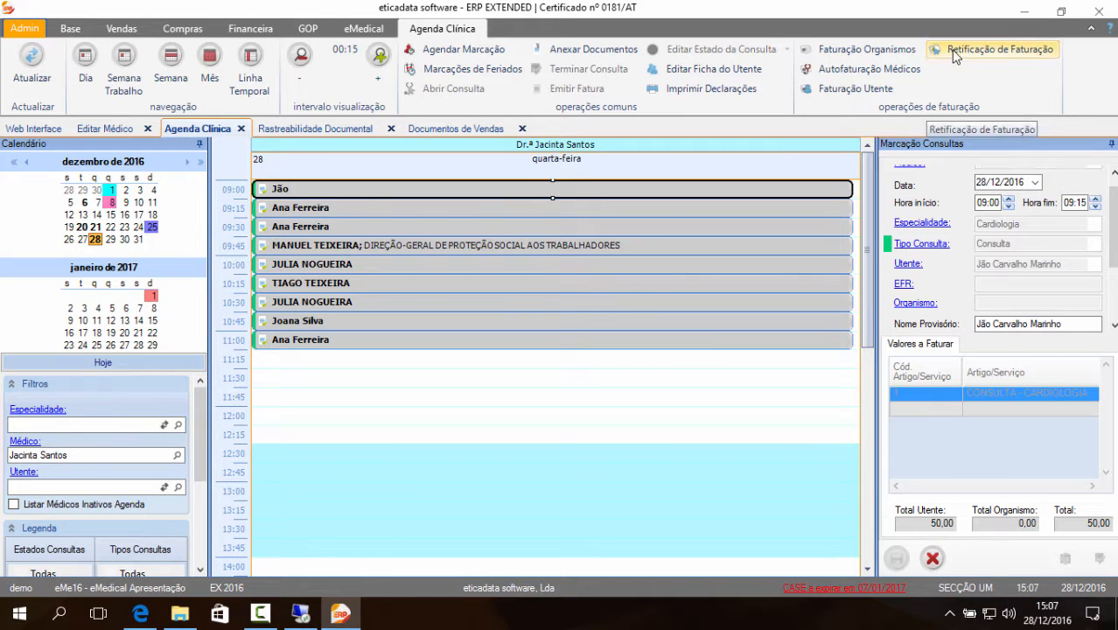
left_click(980, 49)
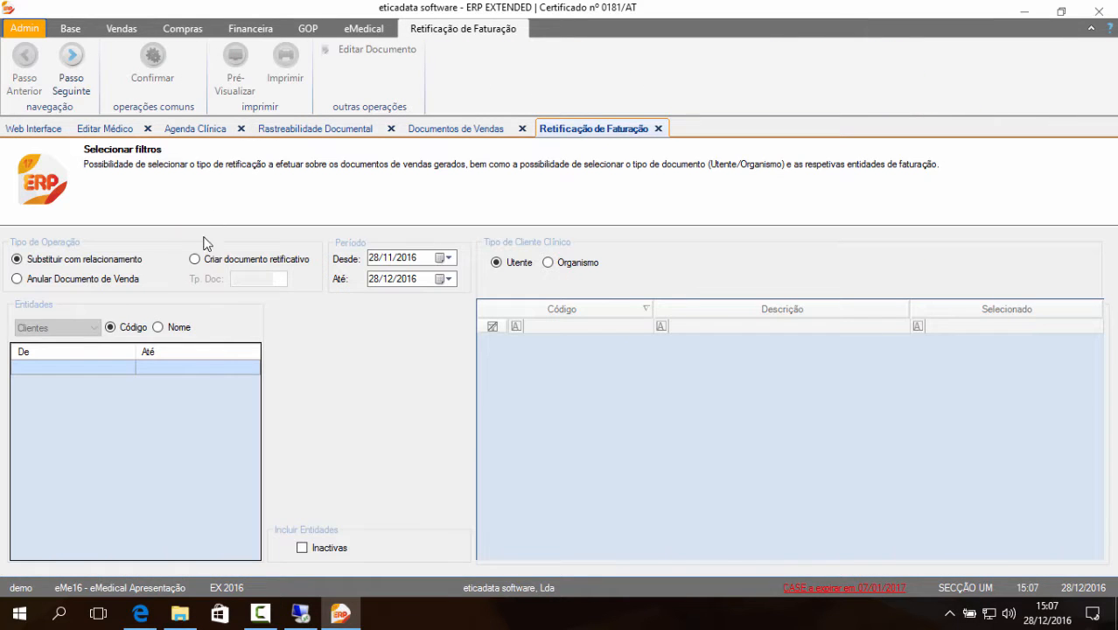
left_click(194, 259)
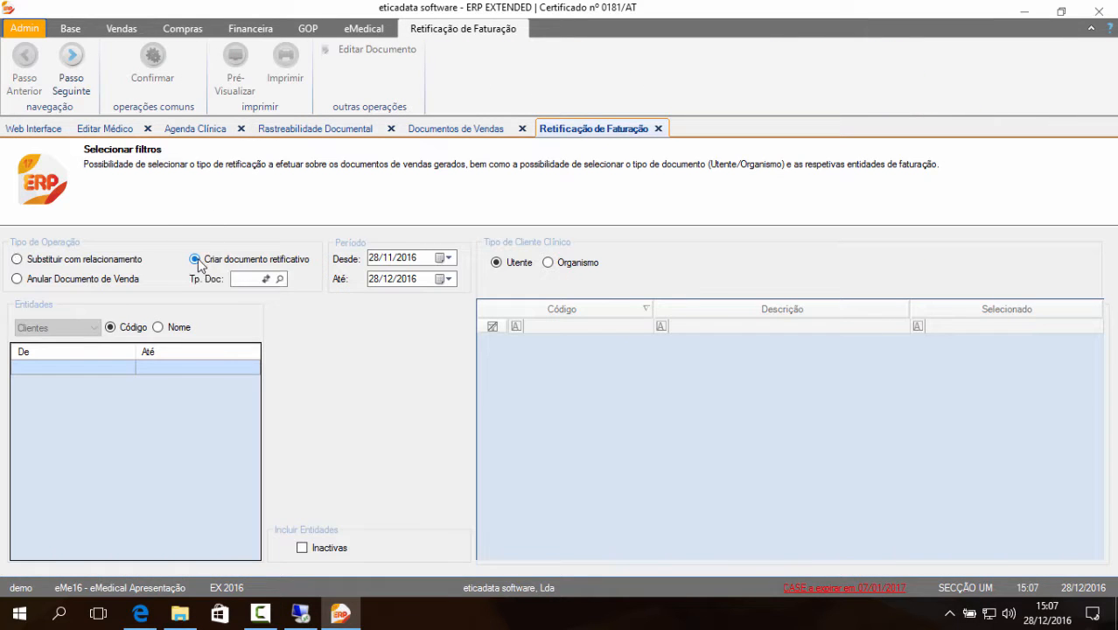
left_click(280, 280)
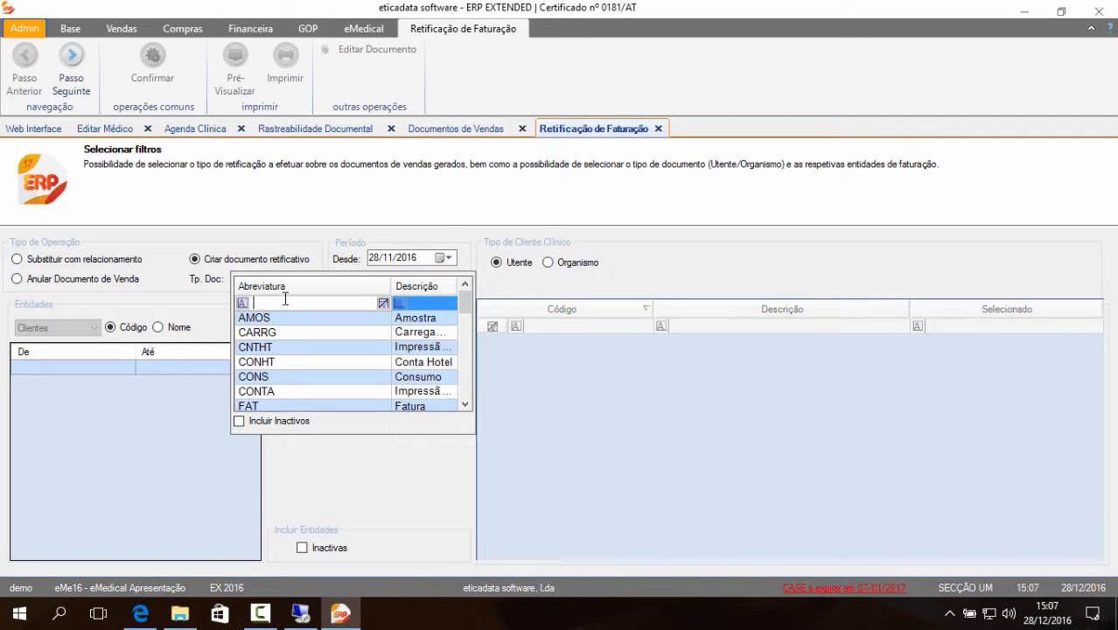
type("nc")
left_click(275, 347)
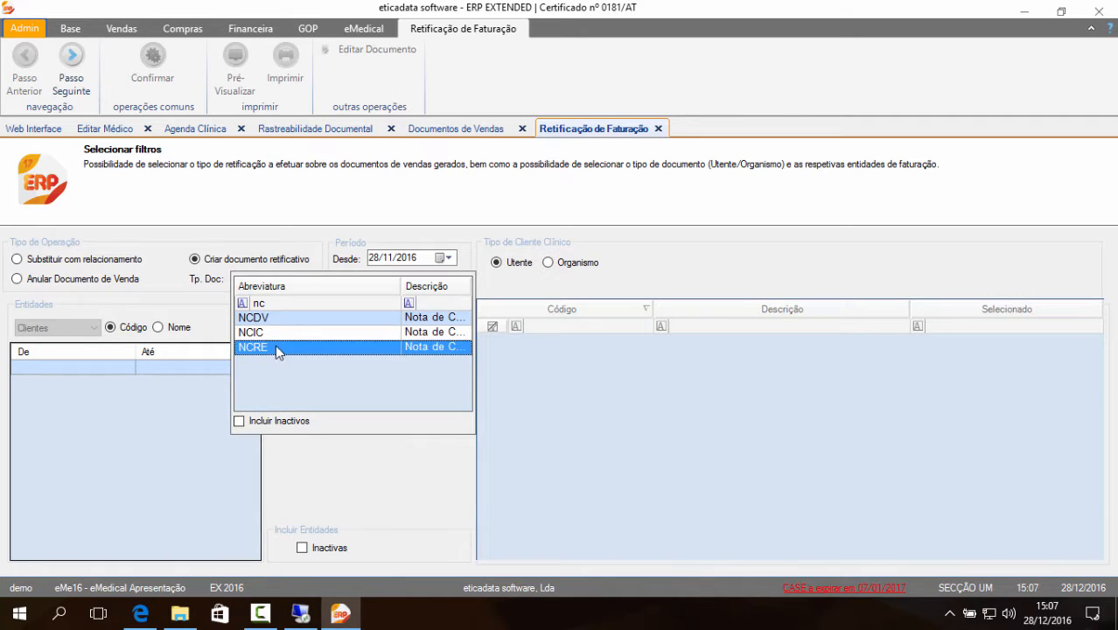
left_click(276, 346)
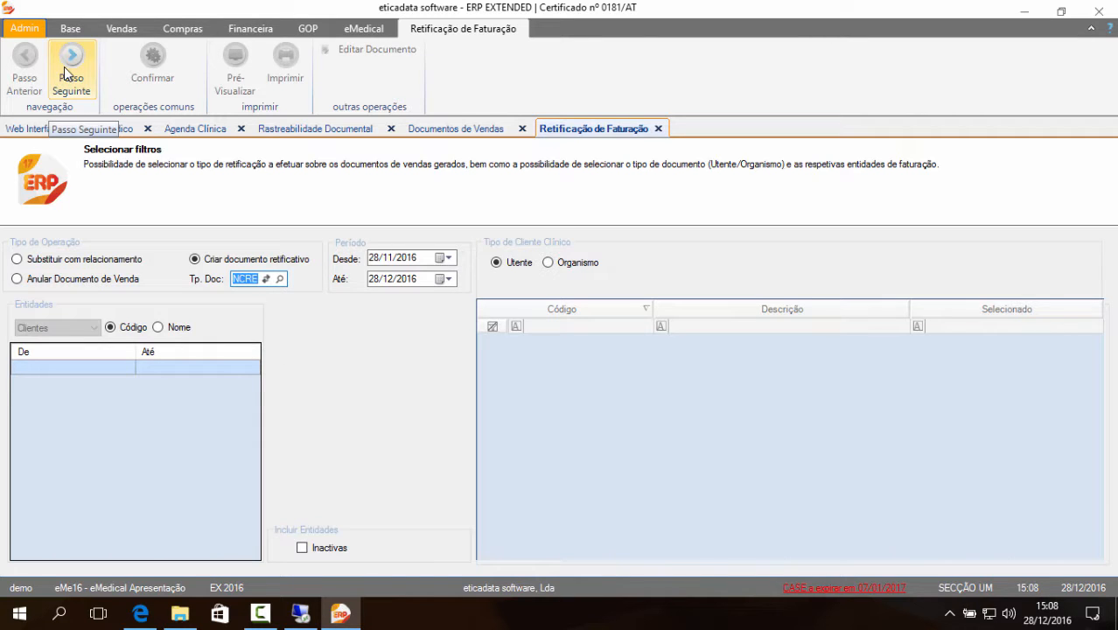
left_click(86, 79)
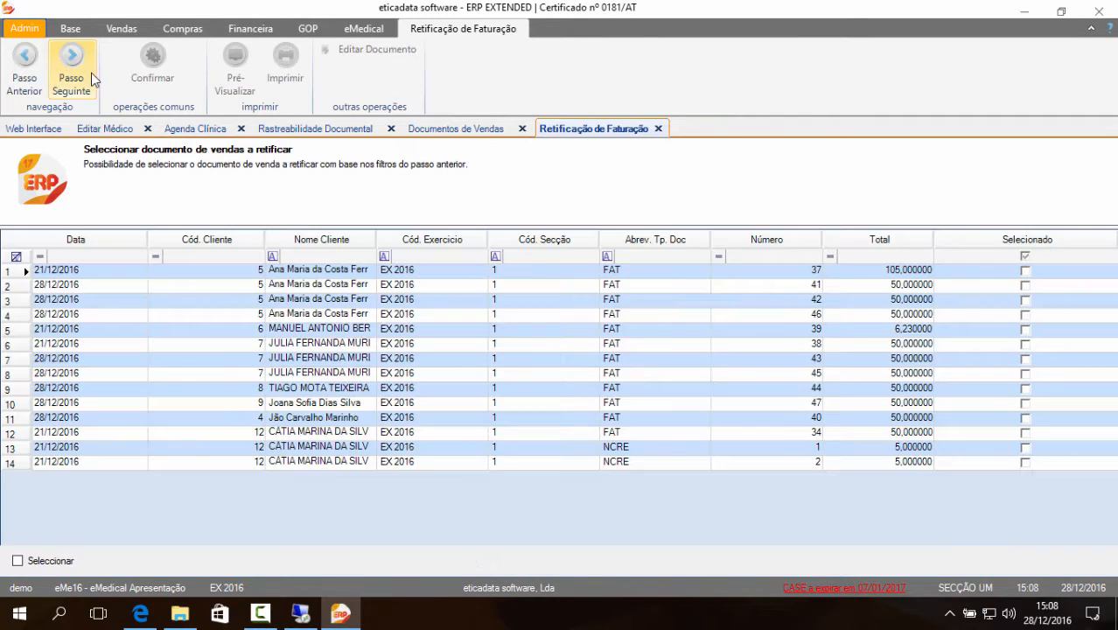
- Filter the sales documents by 28/12/2016, mark FAT 40 for rectification after checking it against the open invoice, and proceed
left_click(96, 256)
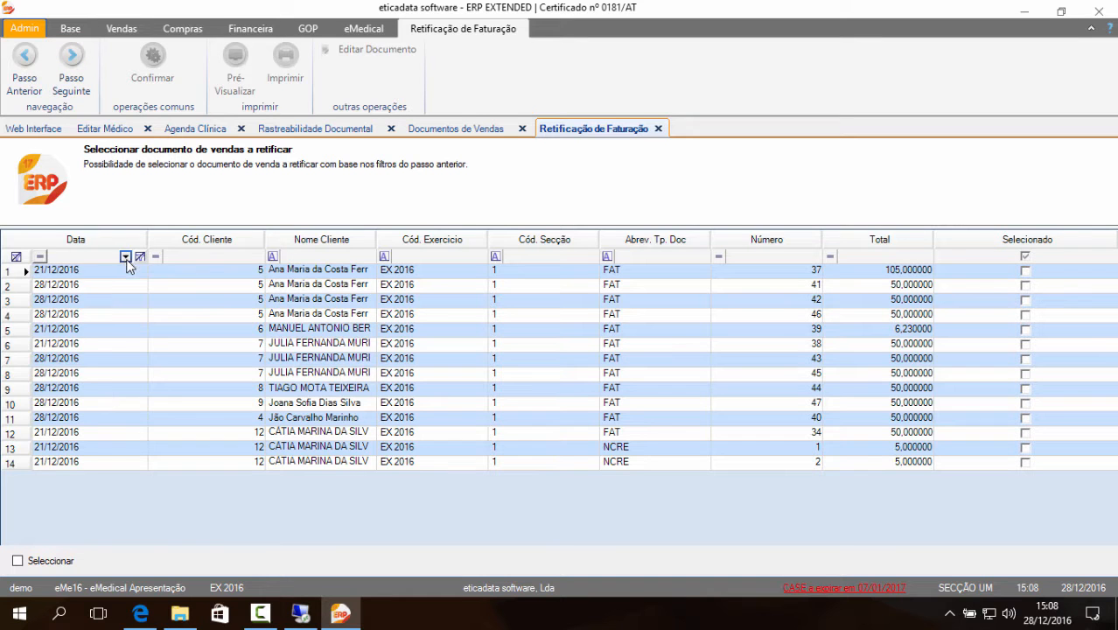
left_click(125, 255)
left_click(126, 386)
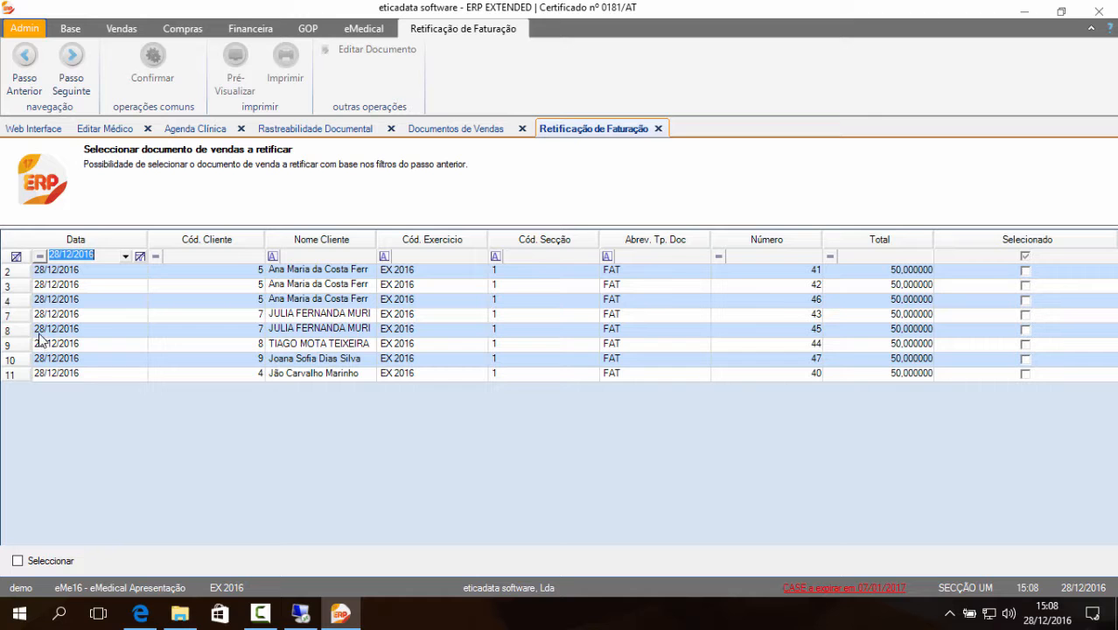
left_click(21, 377)
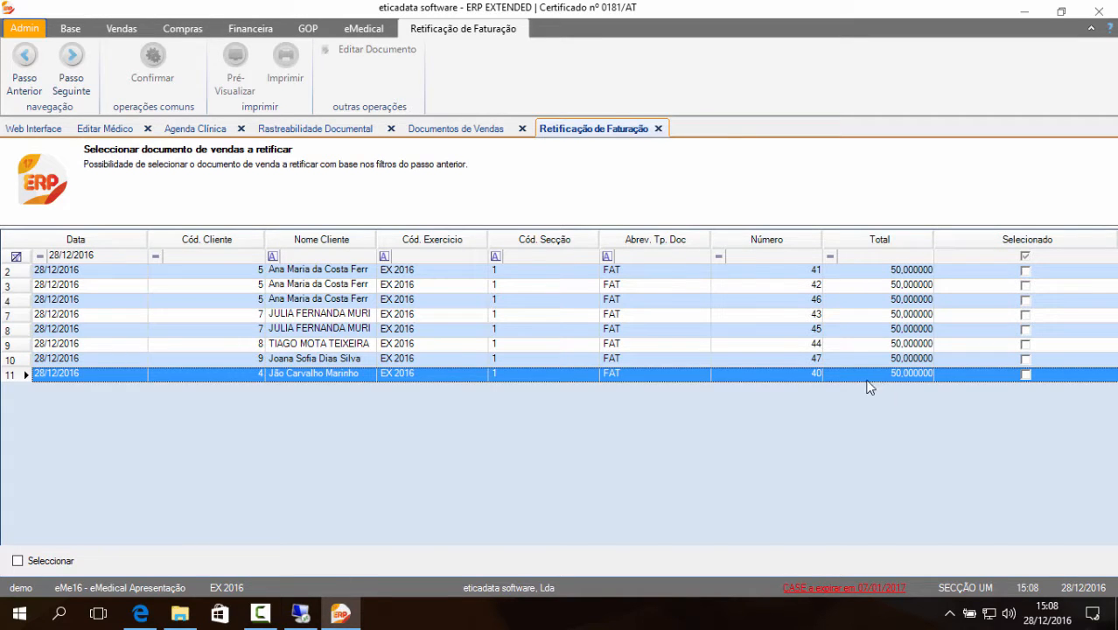
left_click(431, 130)
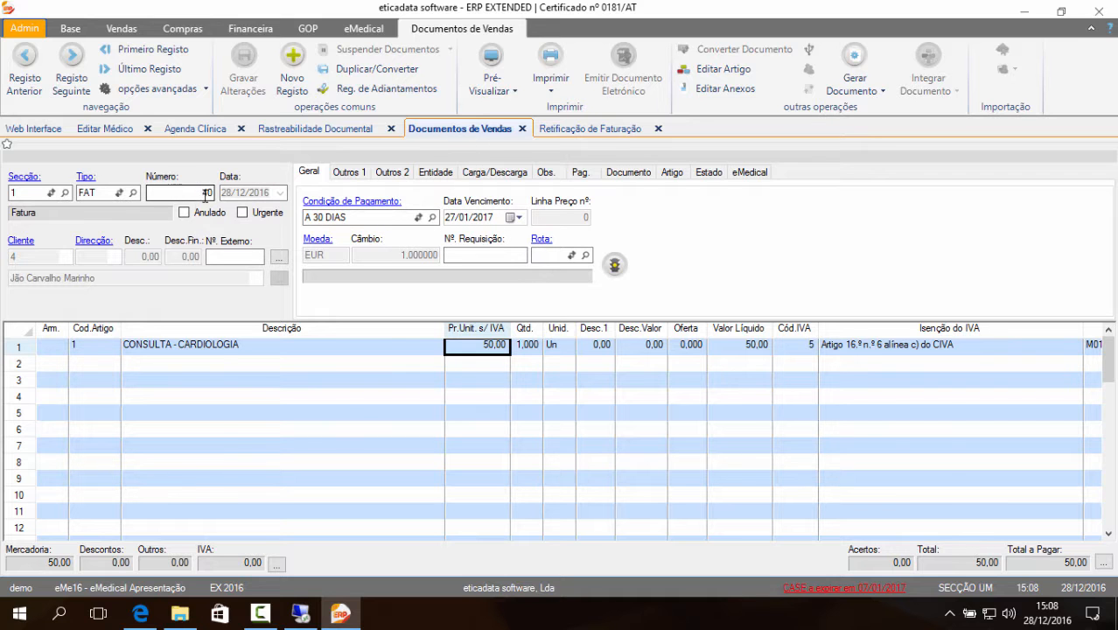
left_click(565, 129)
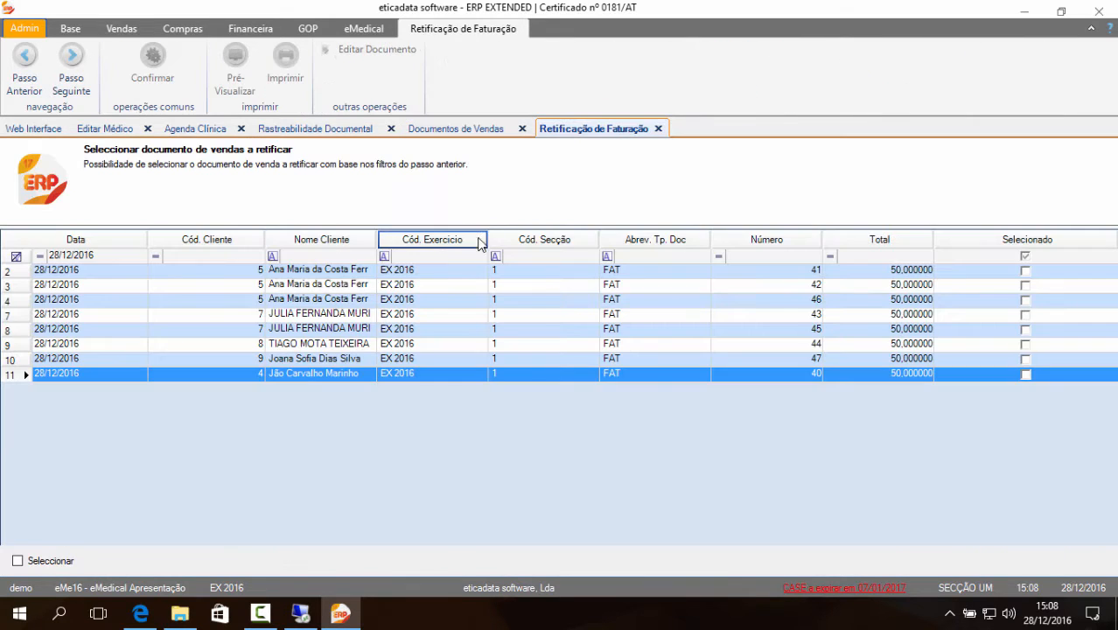
left_click(1026, 373)
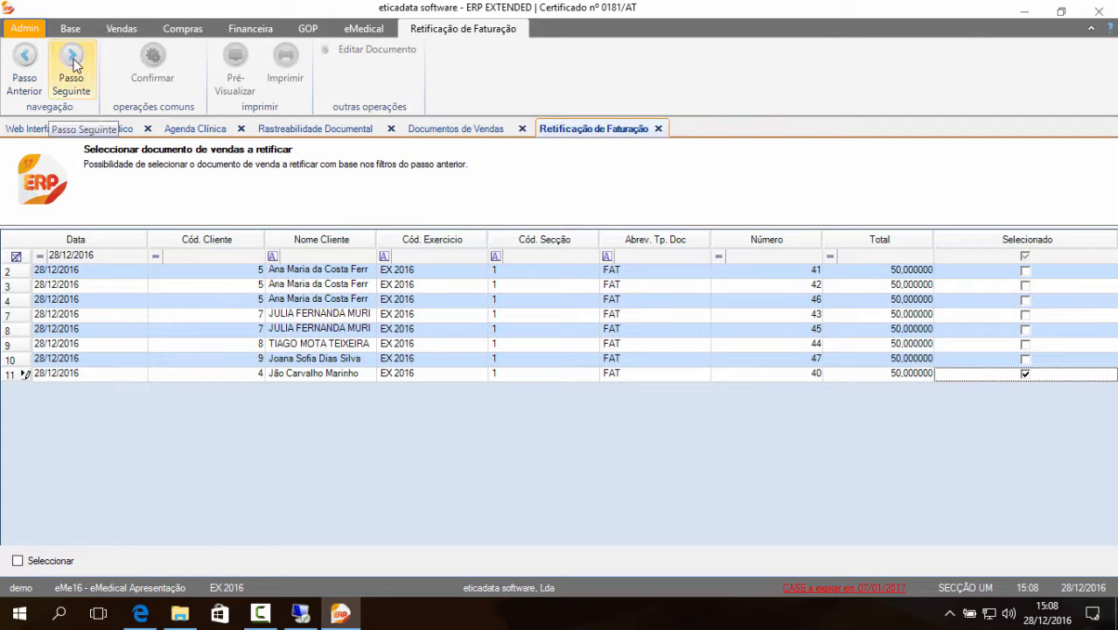
left_click(77, 91)
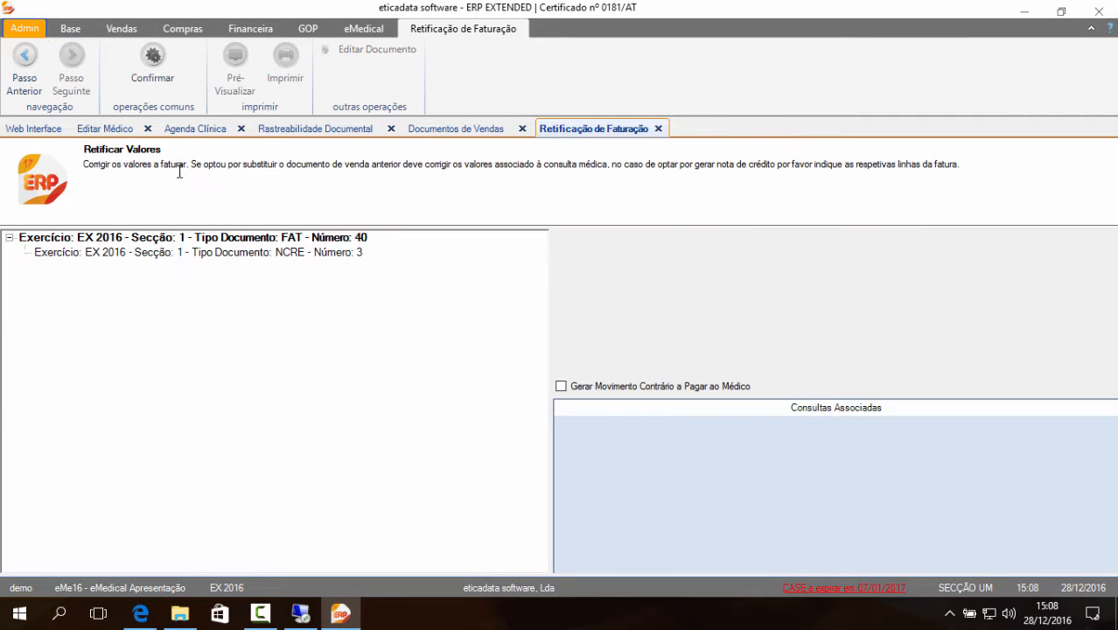
- Load the lines of invoice FAT 40 and set the cardiology consultation's unit price to 10,00 for the credit note
left_click(228, 242)
left_click(233, 253)
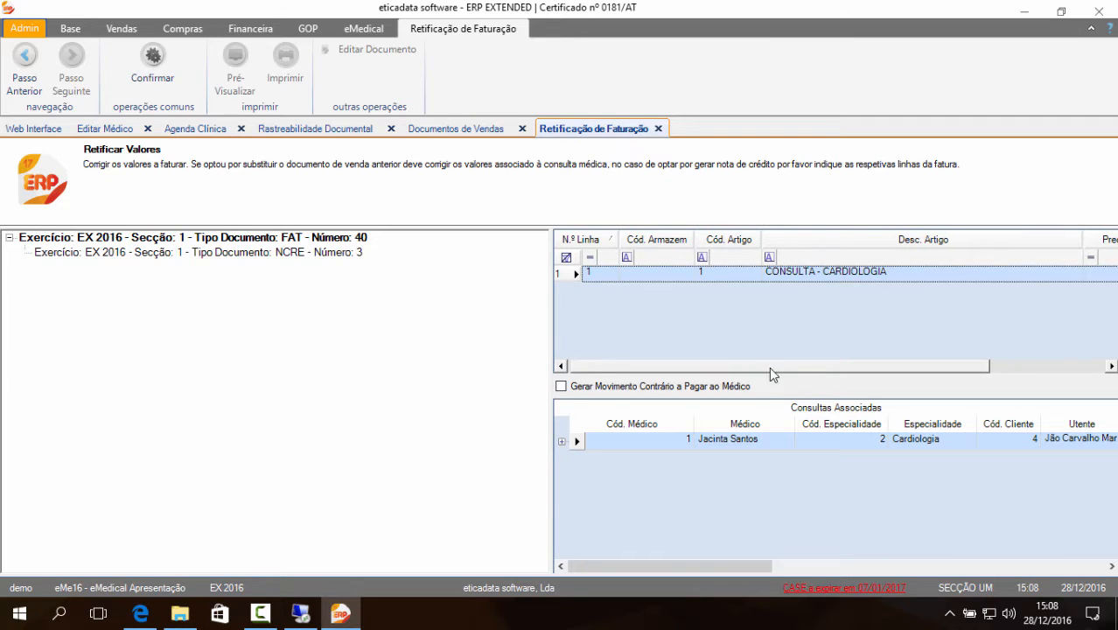
left_click_drag(769, 366, 837, 369)
left_click(1031, 273)
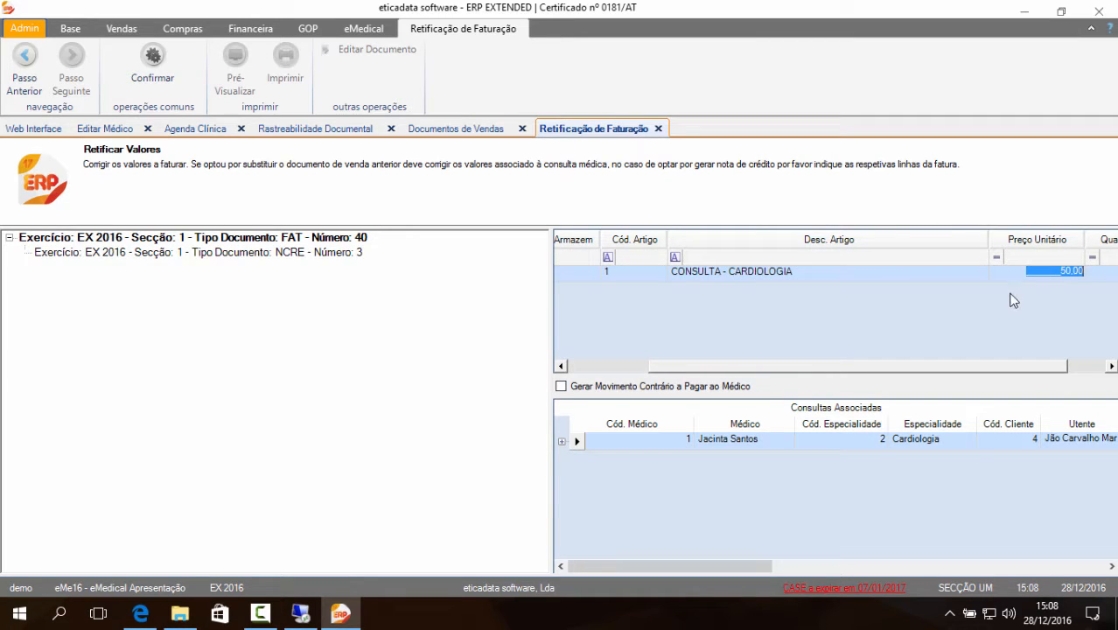
type("10,")
key("Tab")
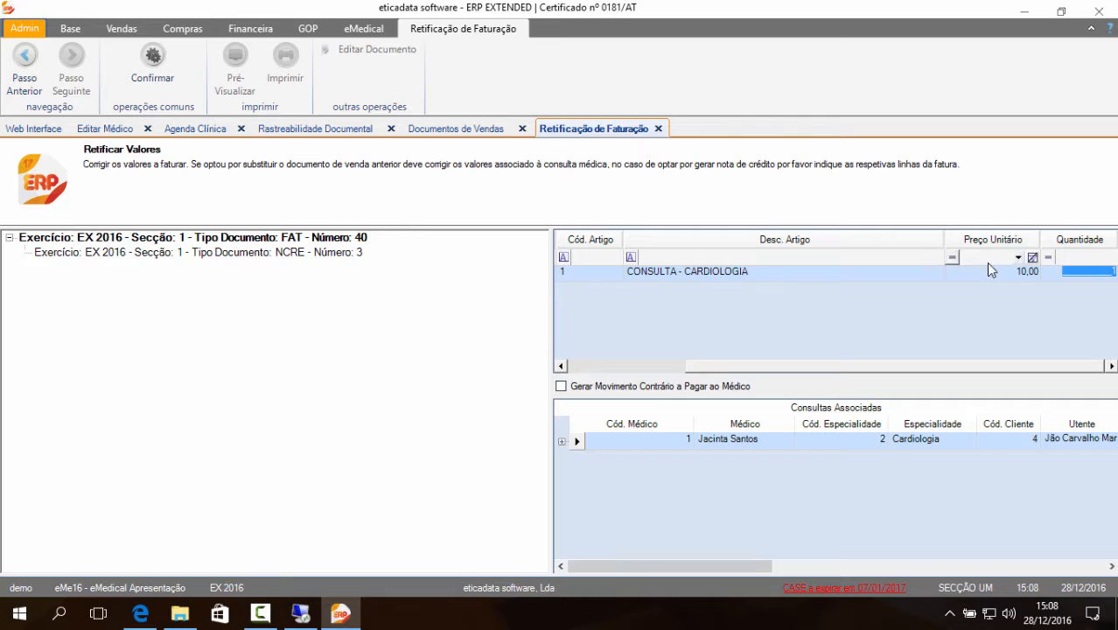
key("Return")
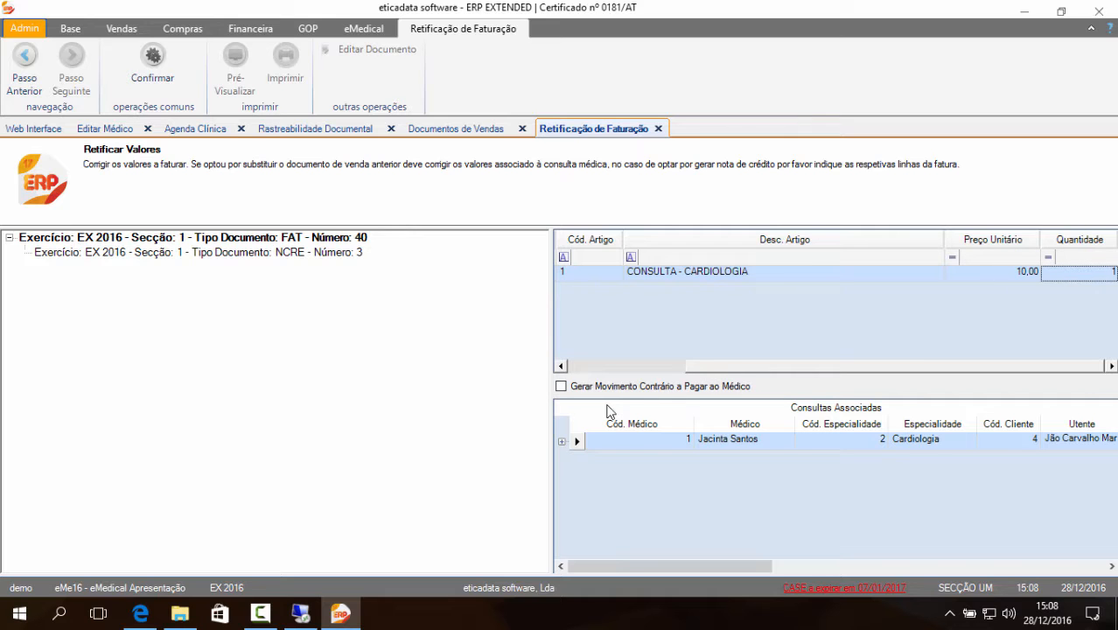
- Enable generating the opposite movement payable to the doctor, and expand the associated consultation to check its article
left_click(561, 386)
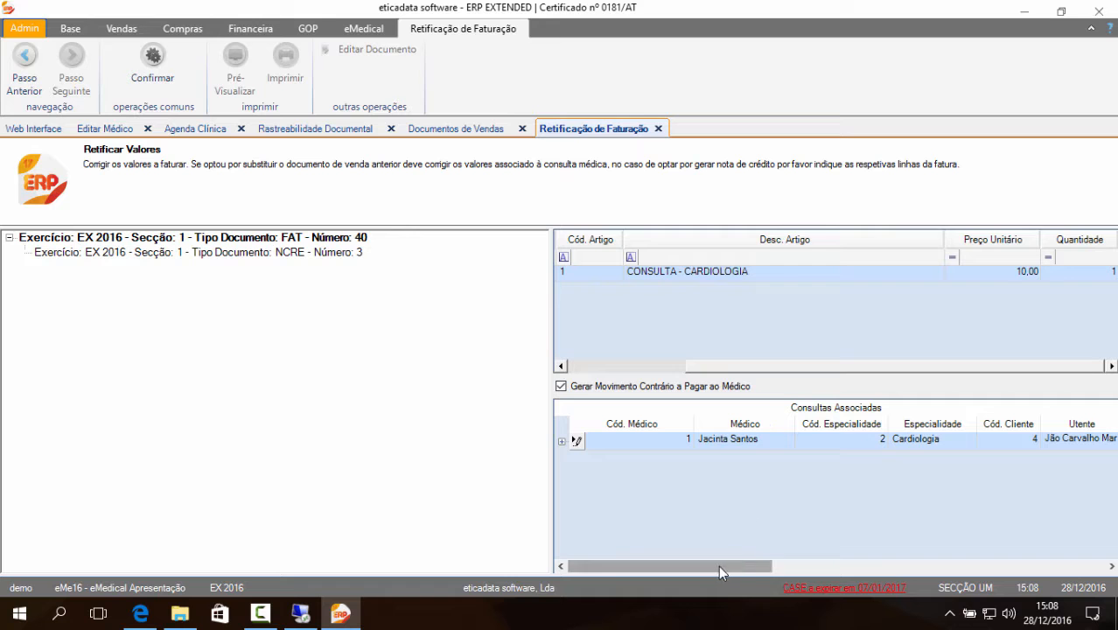
left_click_drag(718, 565, 725, 566)
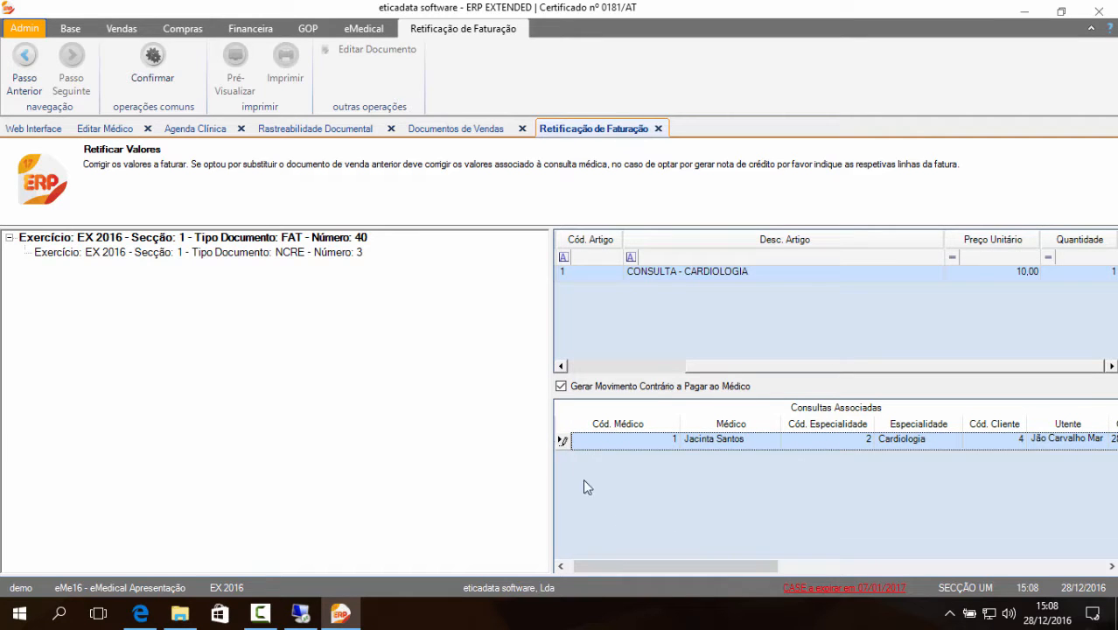
left_click_drag(610, 564, 602, 565)
left_click(562, 441)
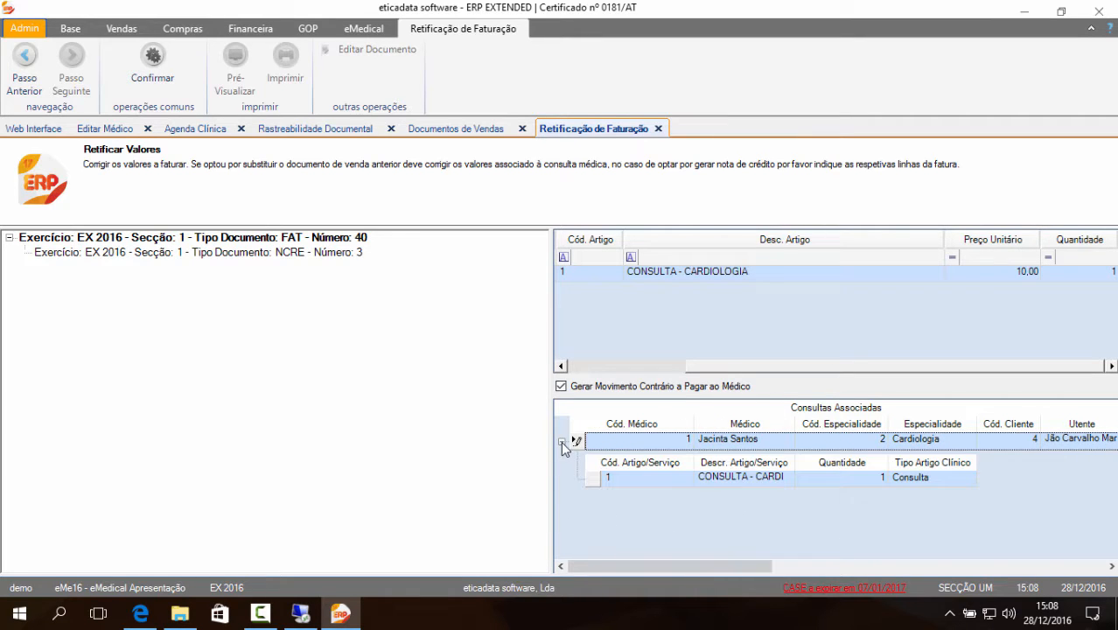
left_click(765, 480)
mouse_move(743, 565)
left_mouse_down()
mouse_move(910, 565)
mouse_move(779, 543)
mouse_move(797, 543)
mouse_move(753, 560)
mouse_move(960, 557)
mouse_move(1019, 521)
mouse_move(1051, 536)
mouse_move(668, 538)
left_mouse_up()
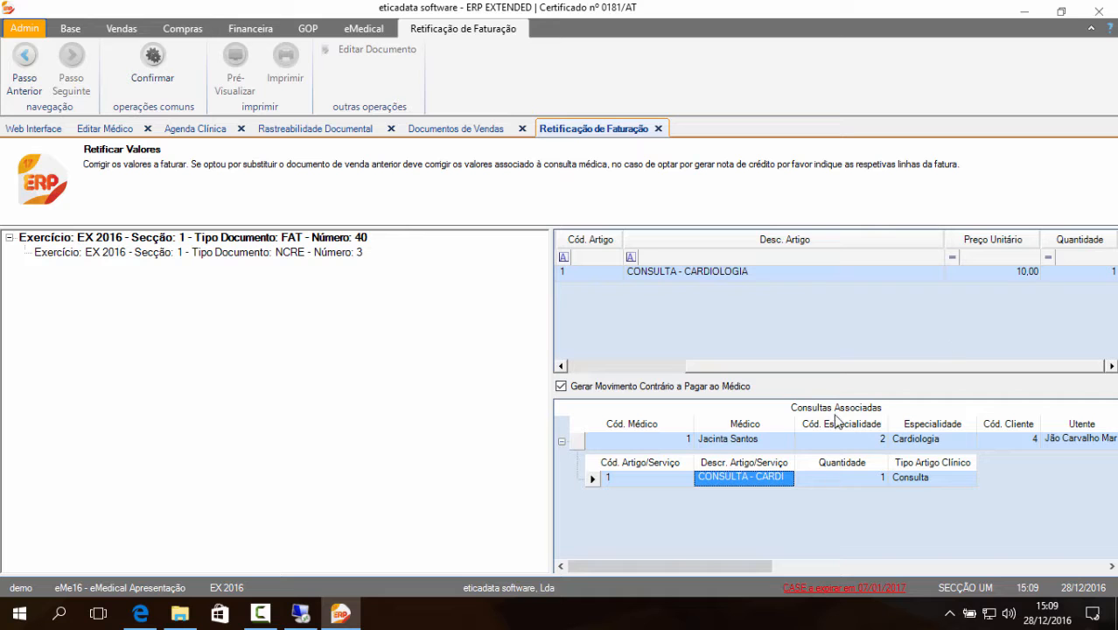
- Confirm the billing rectification and open the generated NCRE credit note for viewing
left_click(688, 256)
left_click_drag(132, 161, 100, 149)
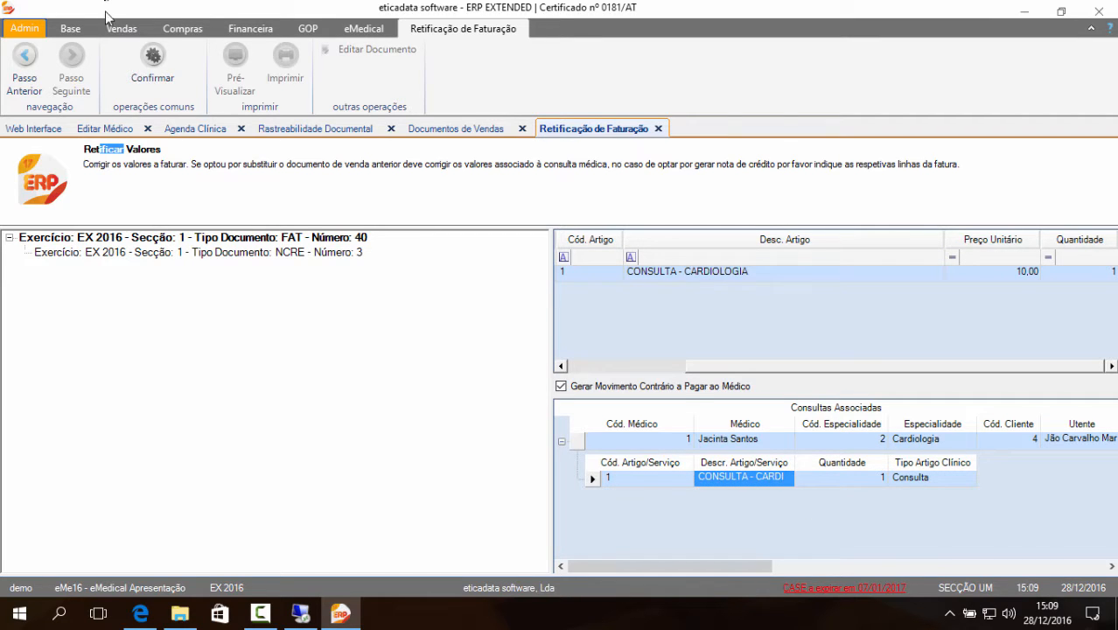
left_click(152, 68)
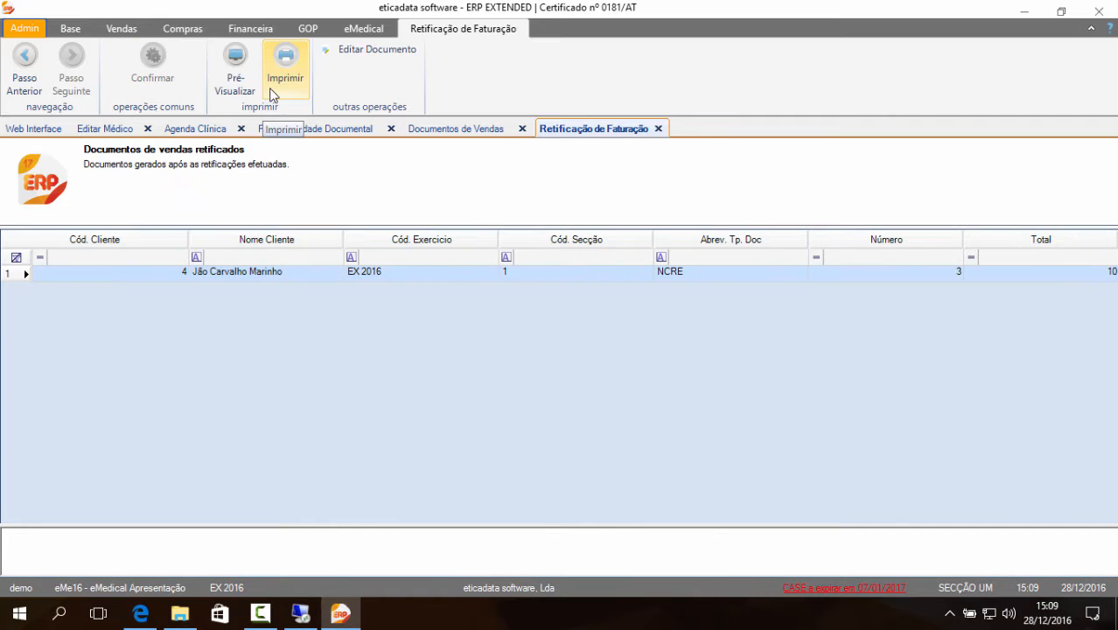
left_click(934, 275)
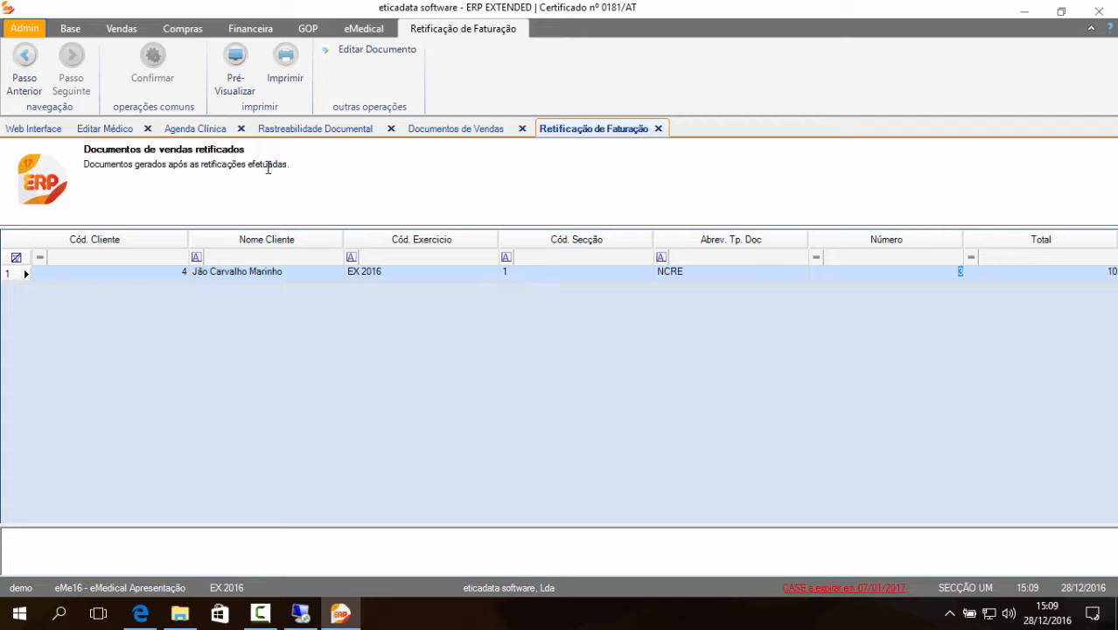
left_click(394, 49)
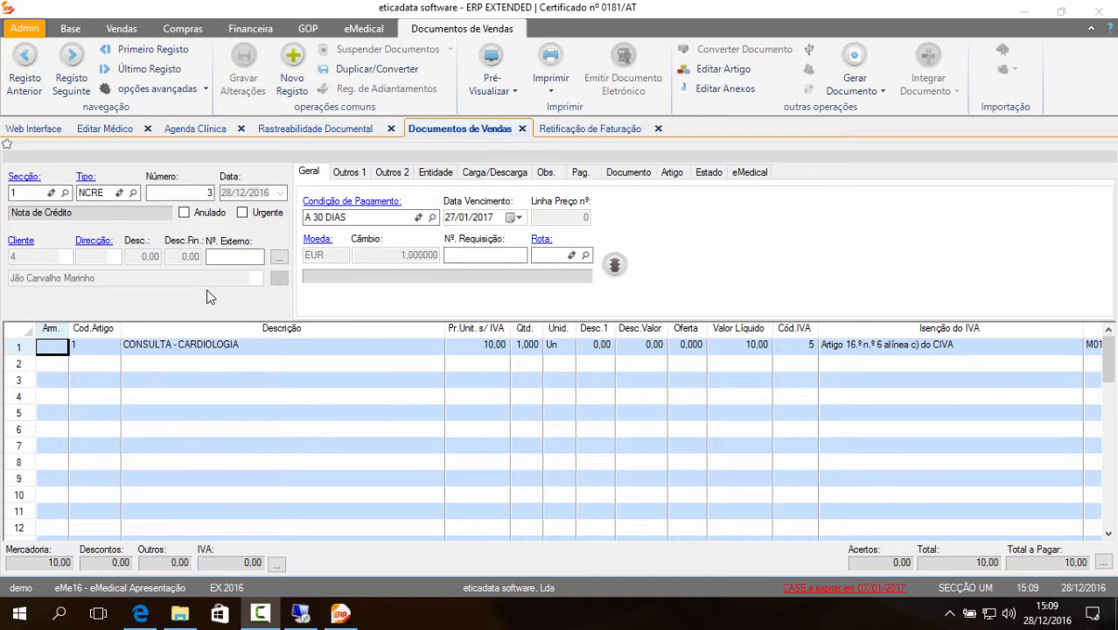
- Reload the doctor's record without saving and select the negative 09:00 line among the self-billing movements of 28/12/2016
left_click(116, 132)
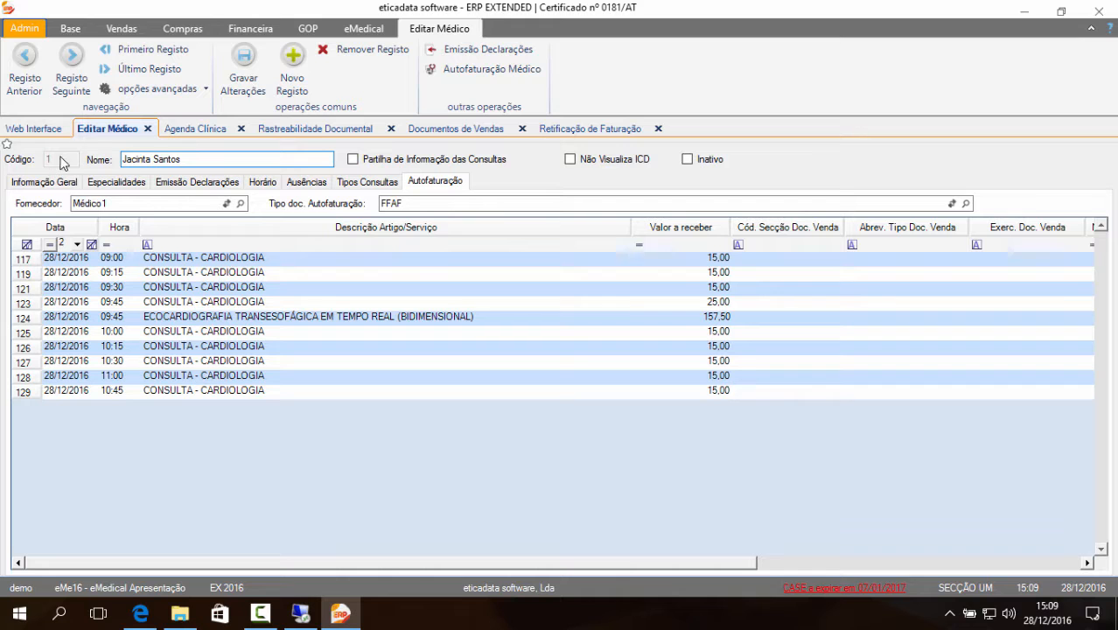
left_click(70, 84)
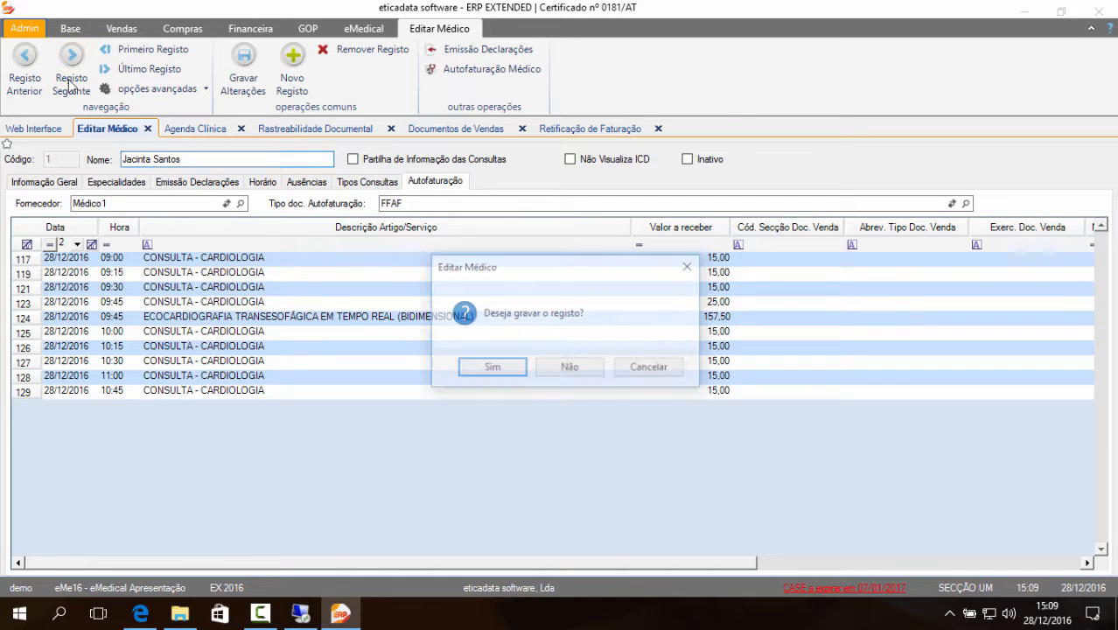
left_click(569, 367)
left_click(25, 70)
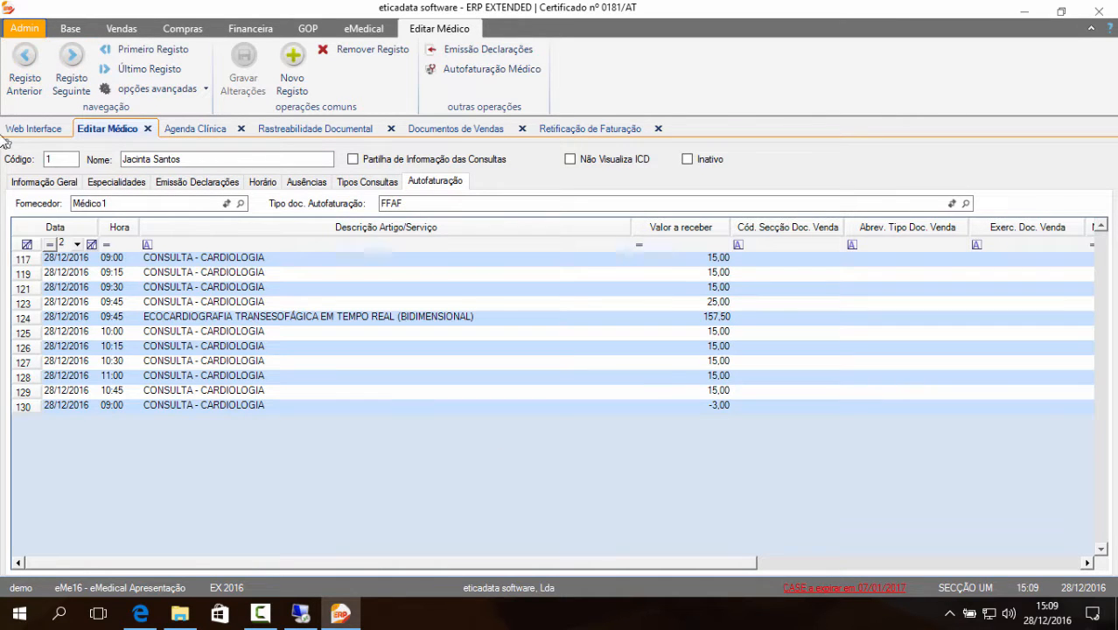
left_click(26, 407)
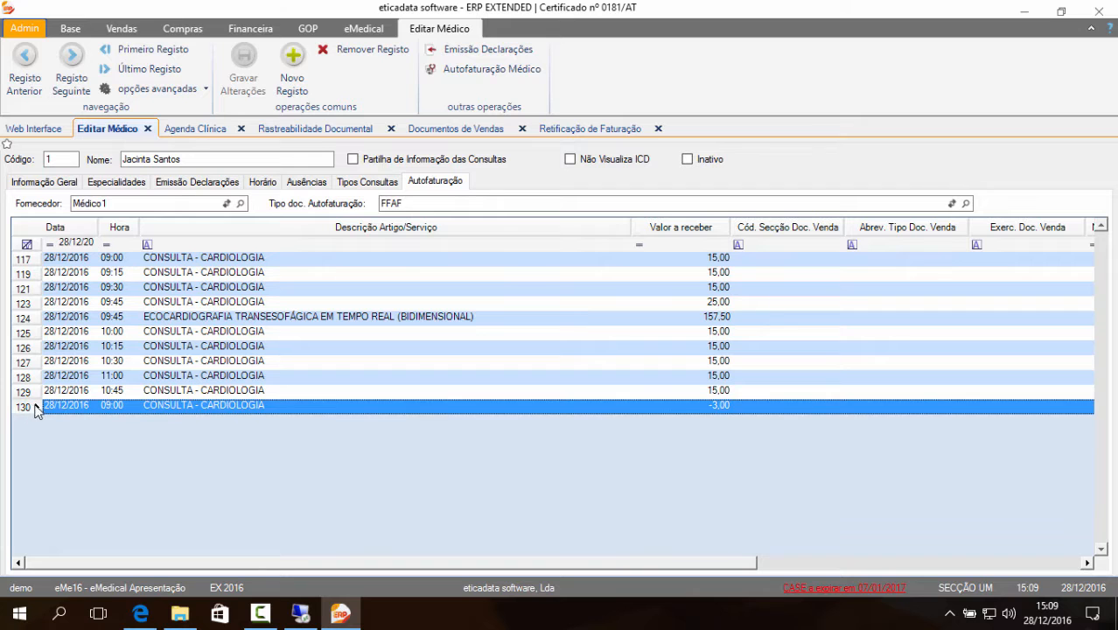
- Examine the value to receive on the negative 09:00 cardiology line of the doctor's self-billing
left_click(694, 407)
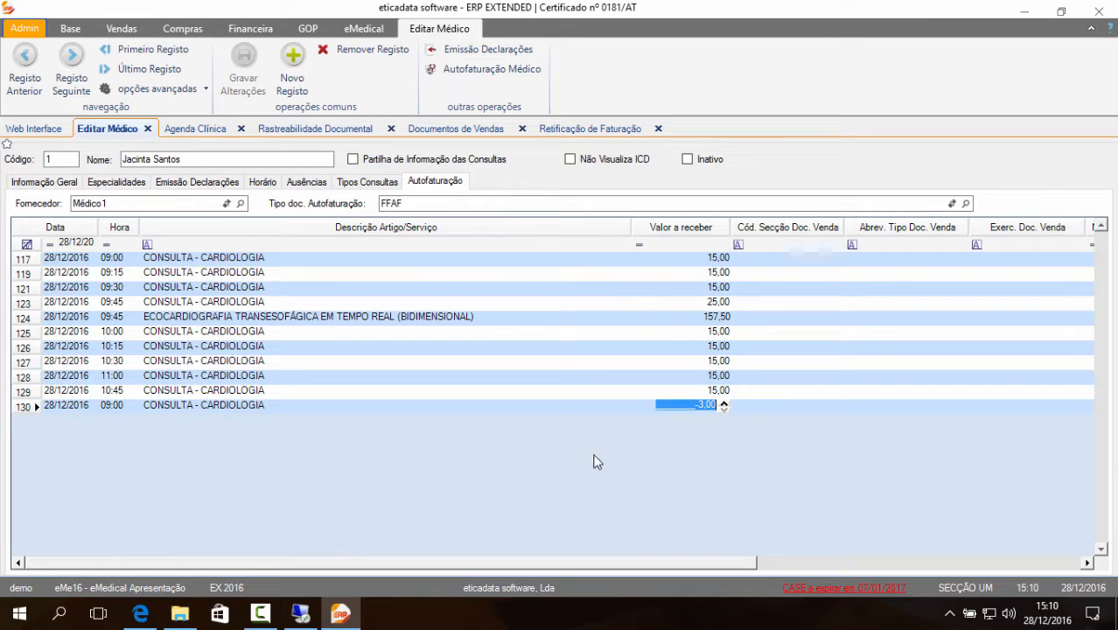
key("Tab")
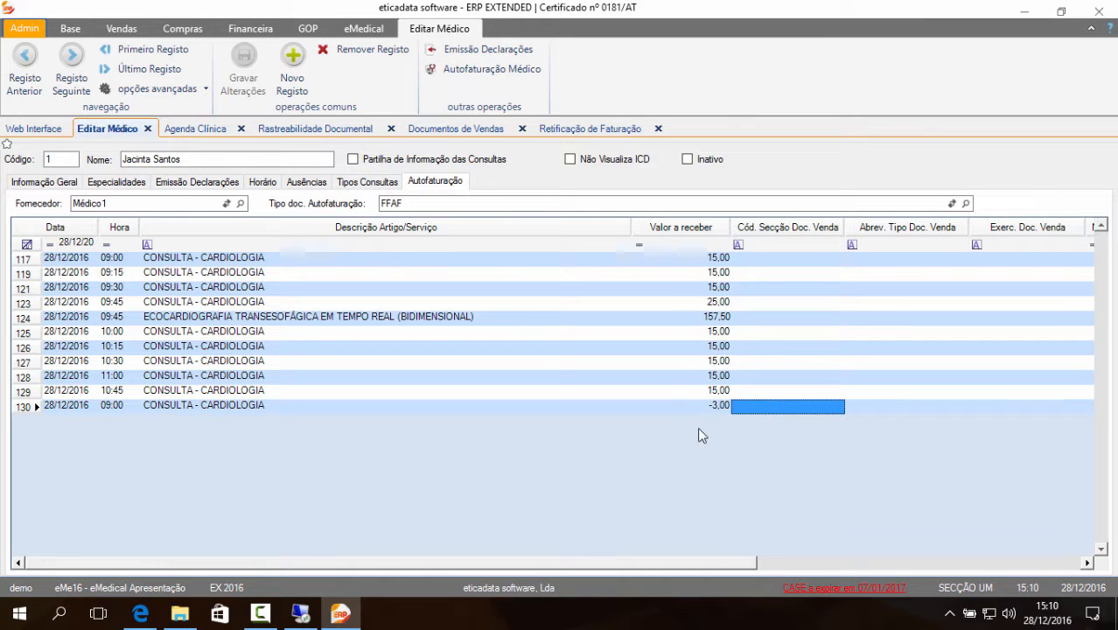
left_click(700, 390)
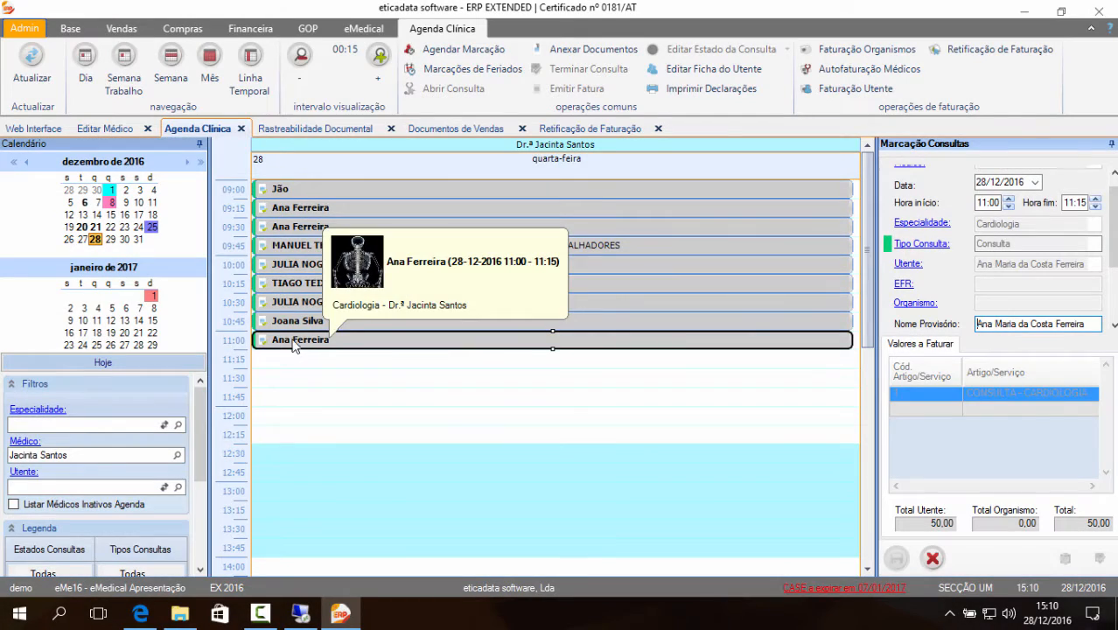
- Select the 11:00 cardiology consultation of 28/12/2016 in the clinical agenda and view its details
mouse_move(298, 345)
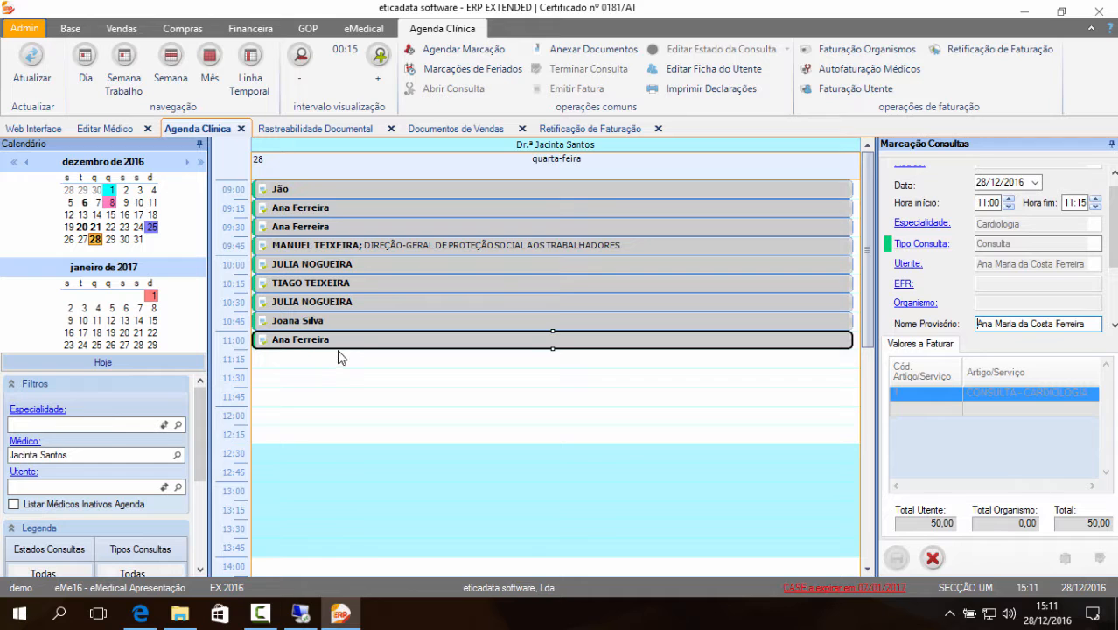
left_click(281, 347)
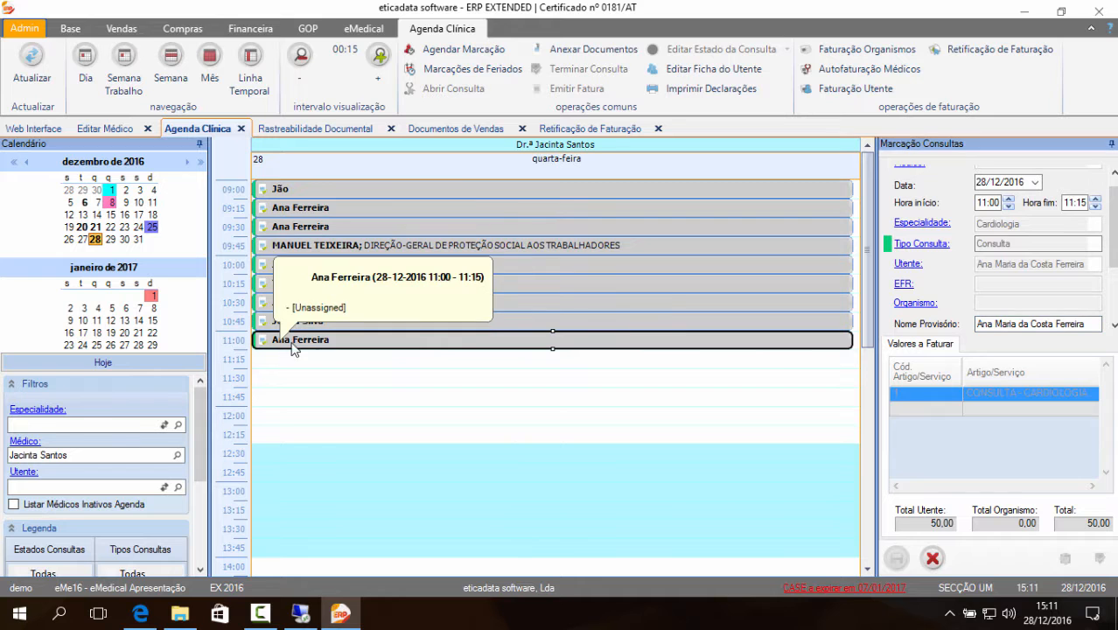
left_click(839, 364)
left_click(848, 344)
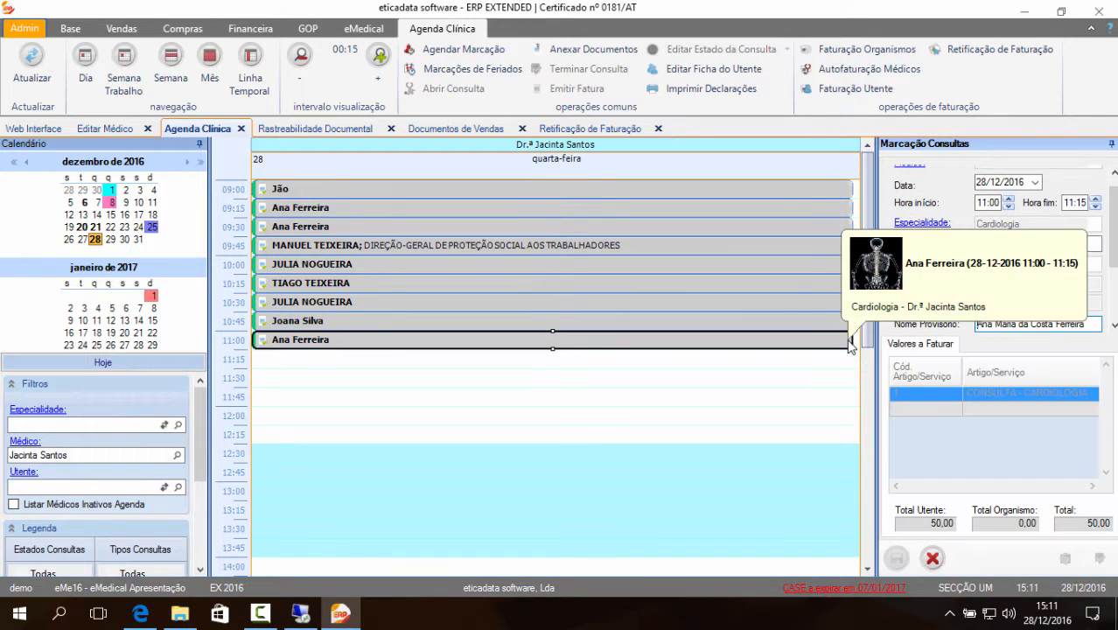
mouse_move(278, 344)
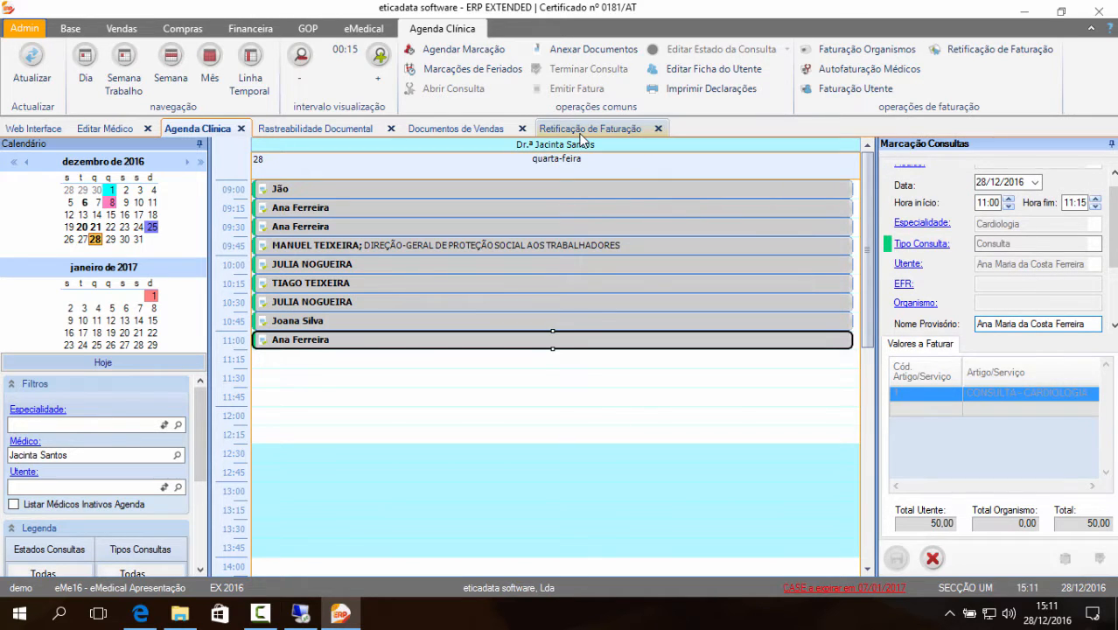
- Restart the billing rectification with the operation type Anular Documento de Venda, acknowledge the notice and load the sales documents
left_click(1000, 50)
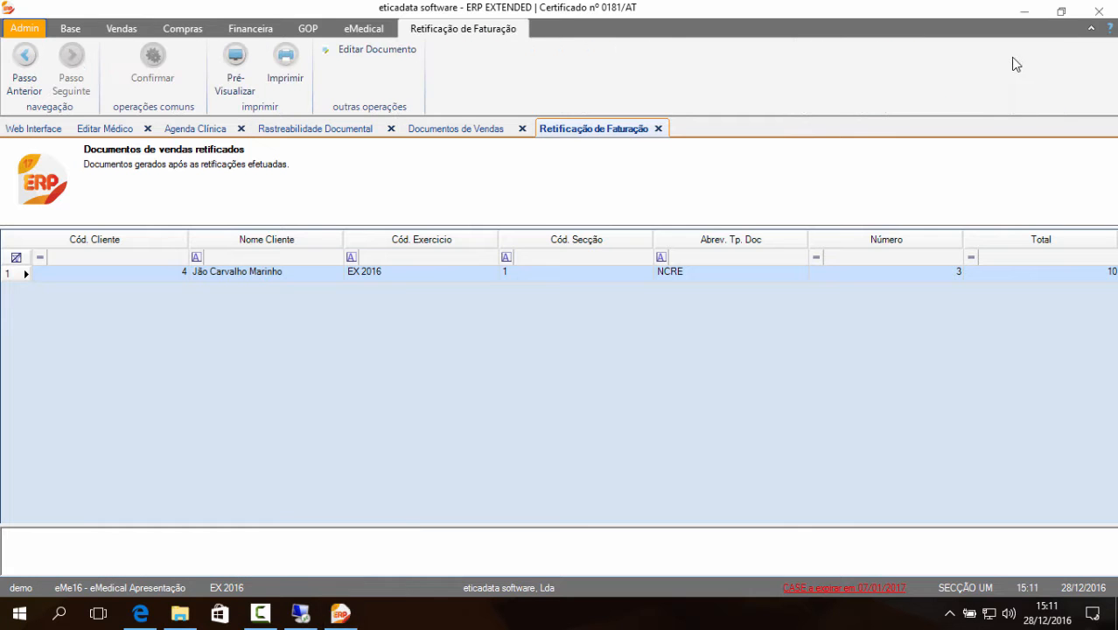
left_click(26, 70)
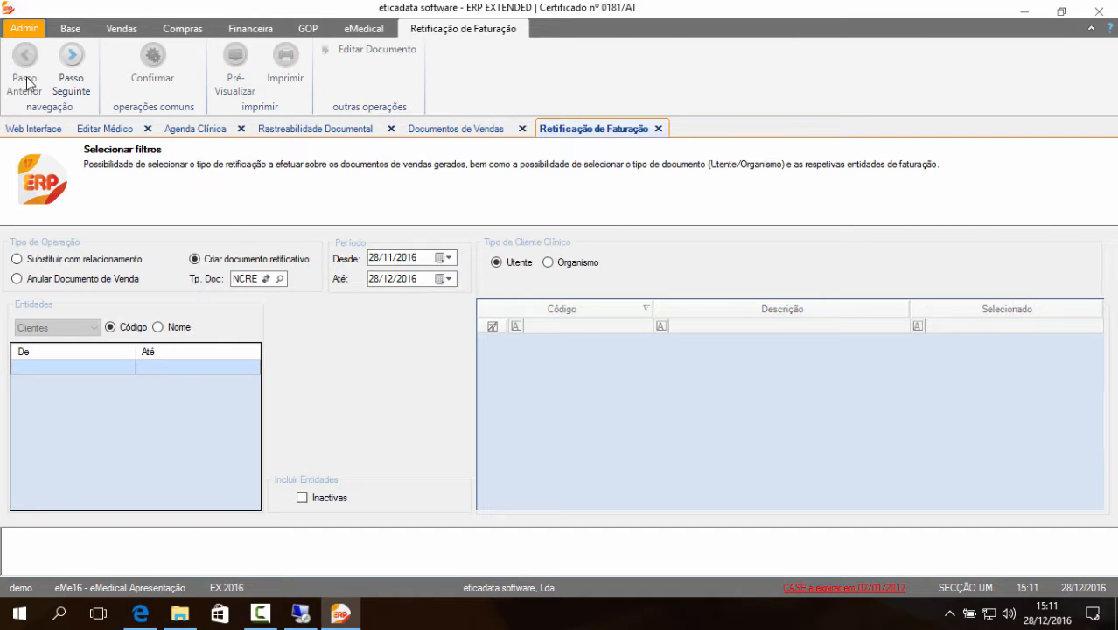
left_click(18, 279)
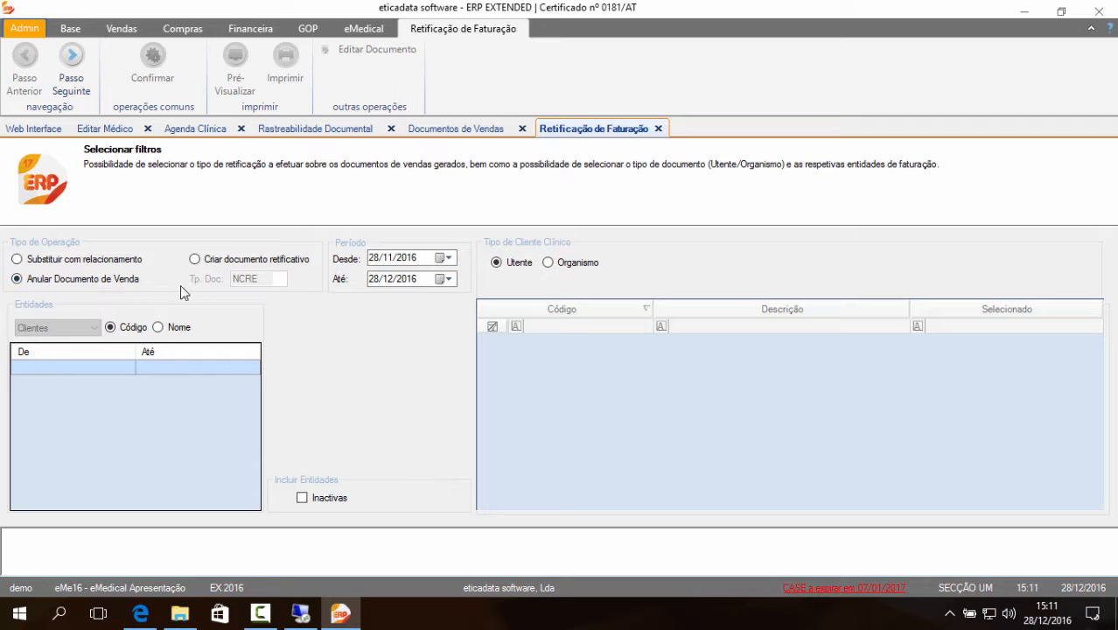
left_click(77, 87)
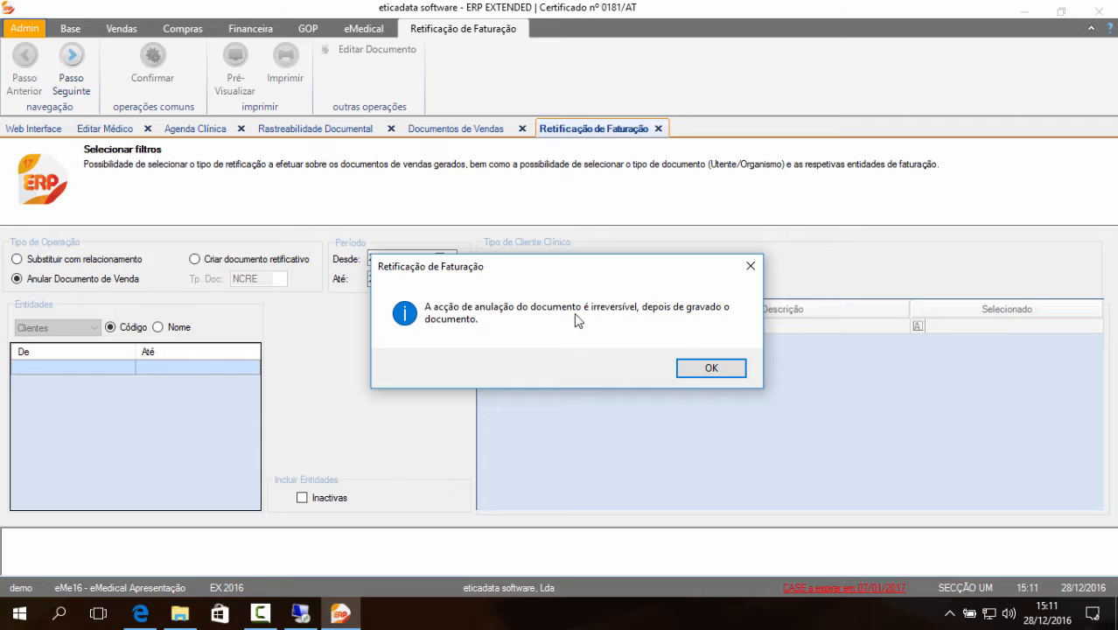
left_click(714, 369)
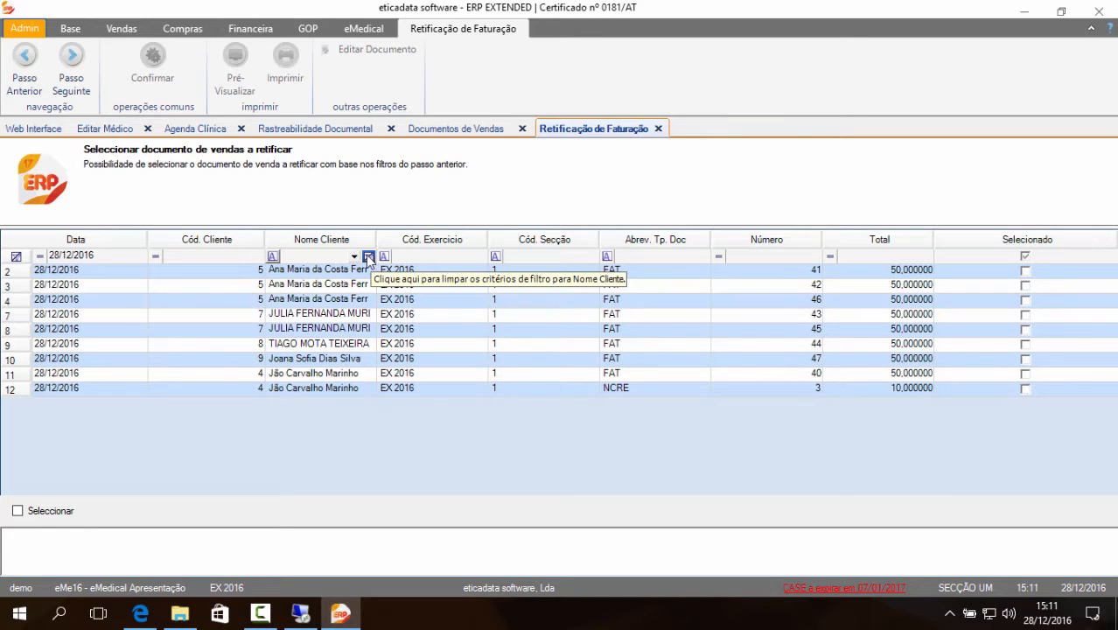
- Trace the documents of the 11:00 consultation from the clinical agenda to identify its invoice
left_click(184, 130)
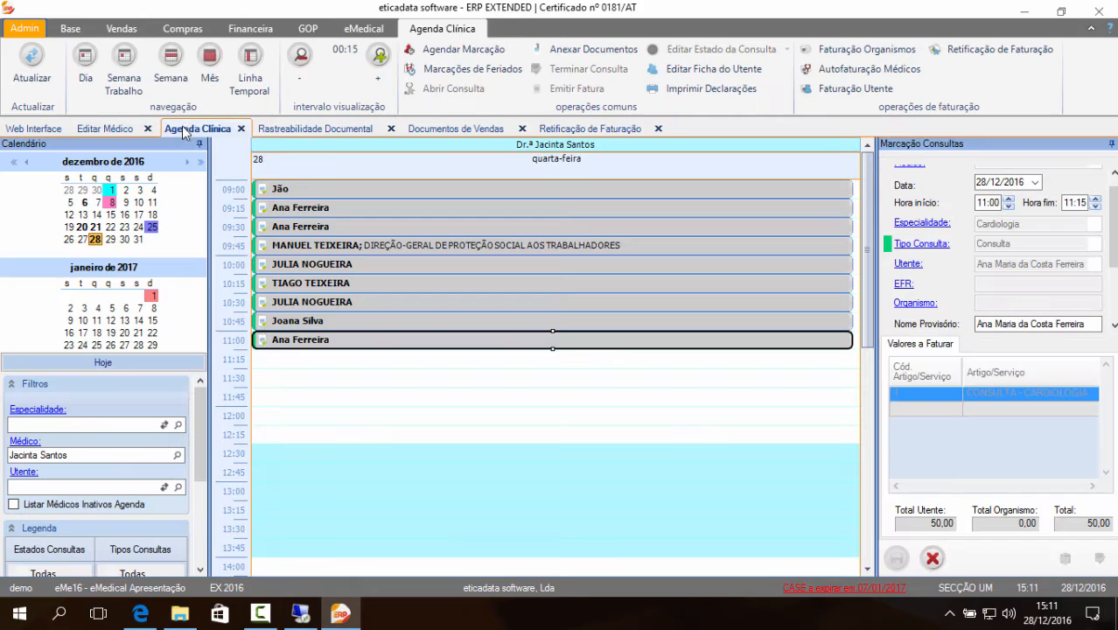
right_click(347, 345)
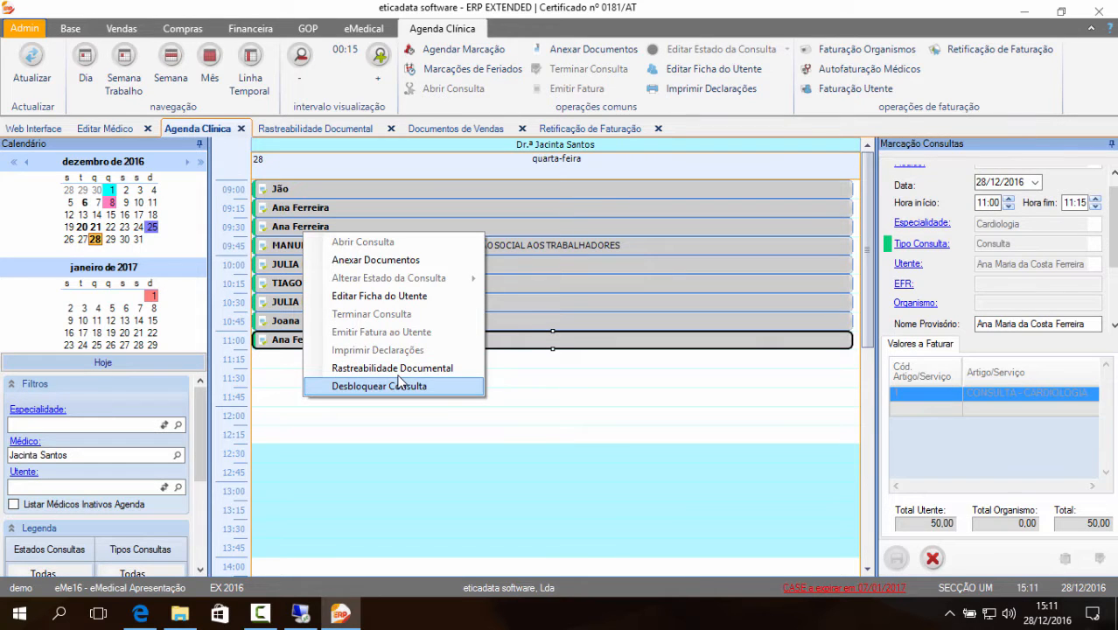
left_click(399, 368)
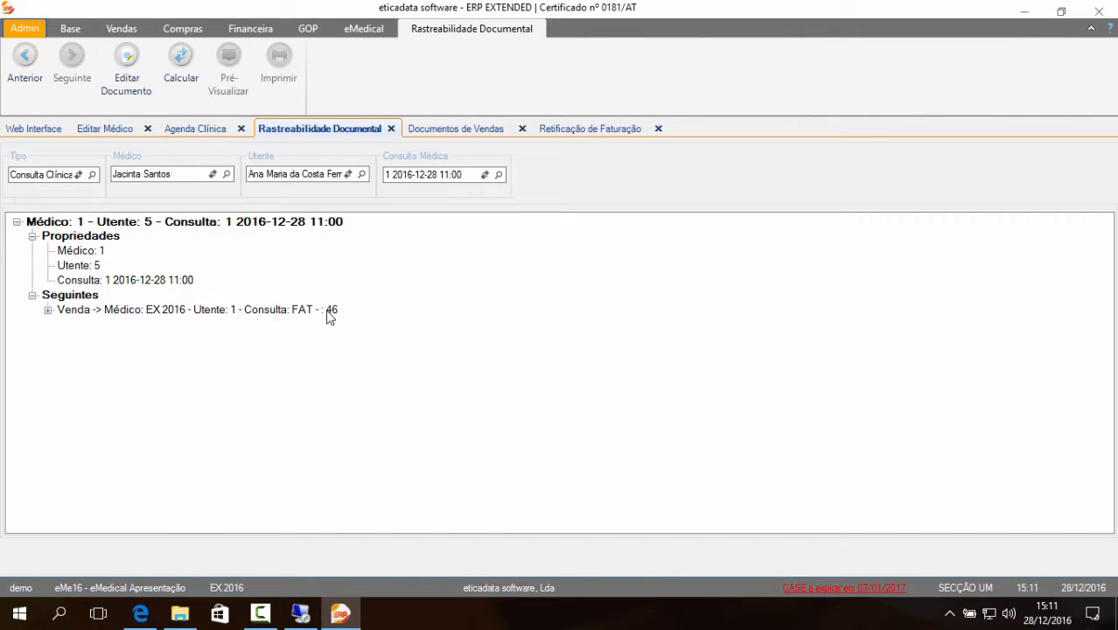
left_click(328, 310)
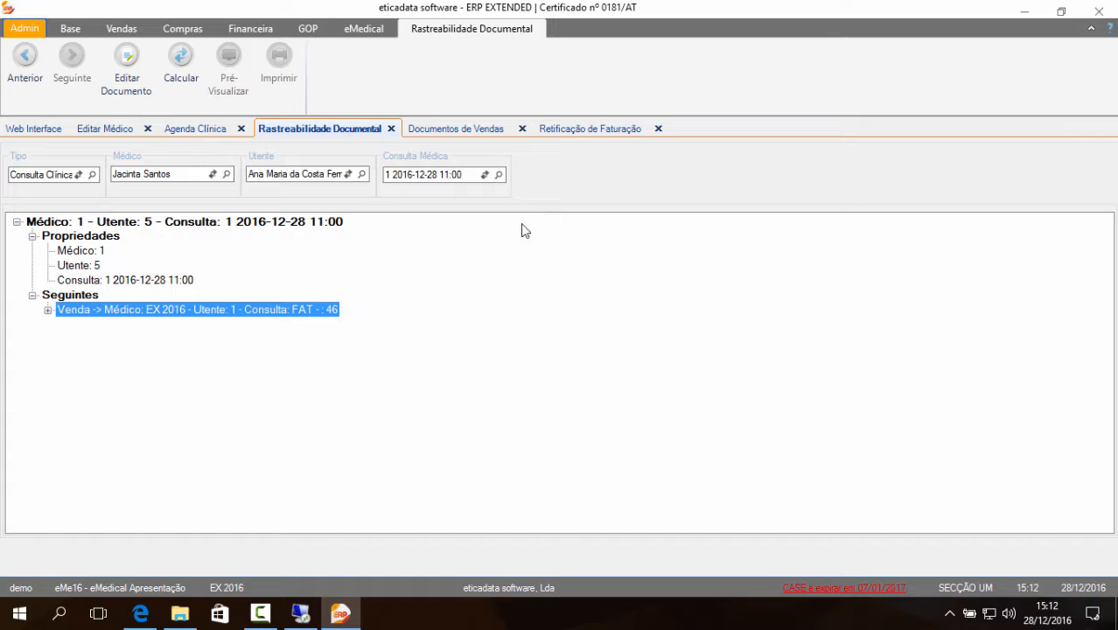
- Select invoice FAT 46 in the billing rectification, load its 11:00 consultation and confirm the cancellation
left_click(590, 130)
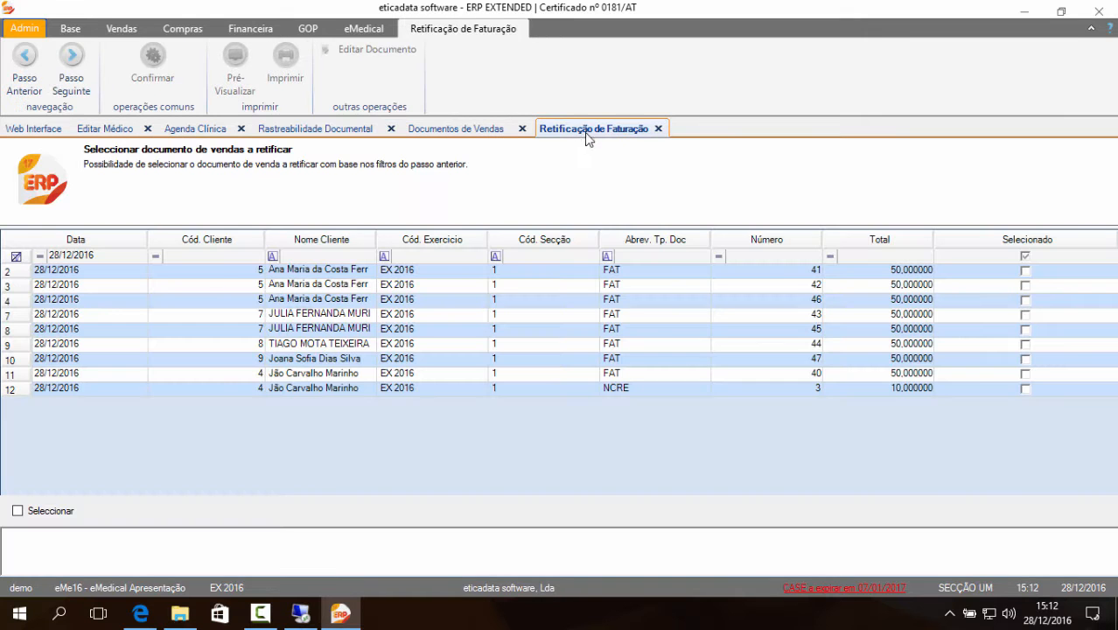
left_click(1028, 302)
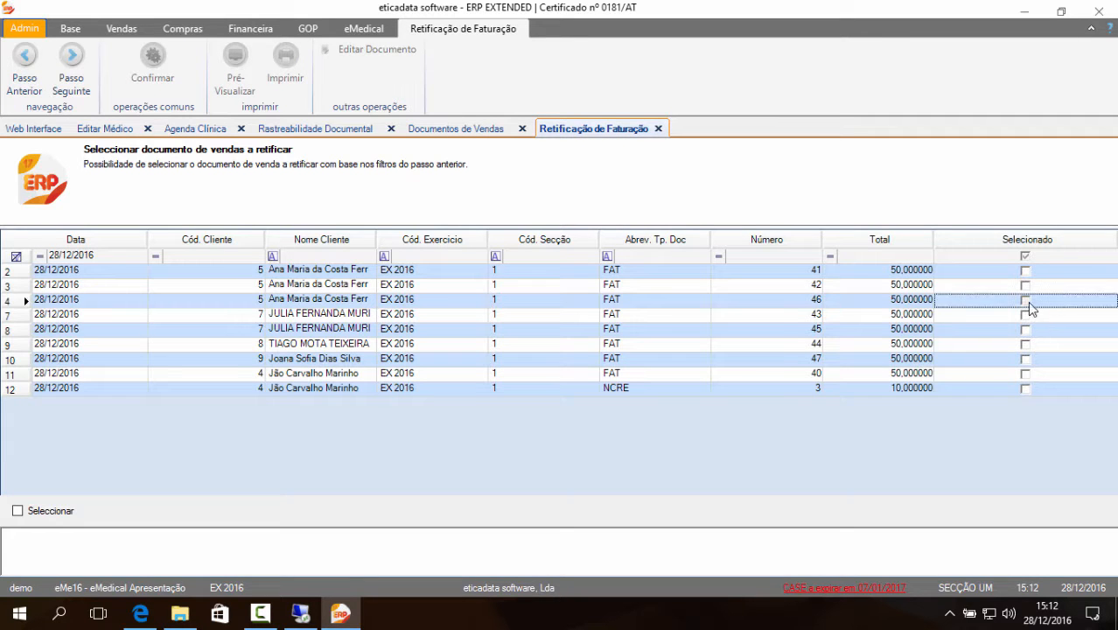
left_click(92, 70)
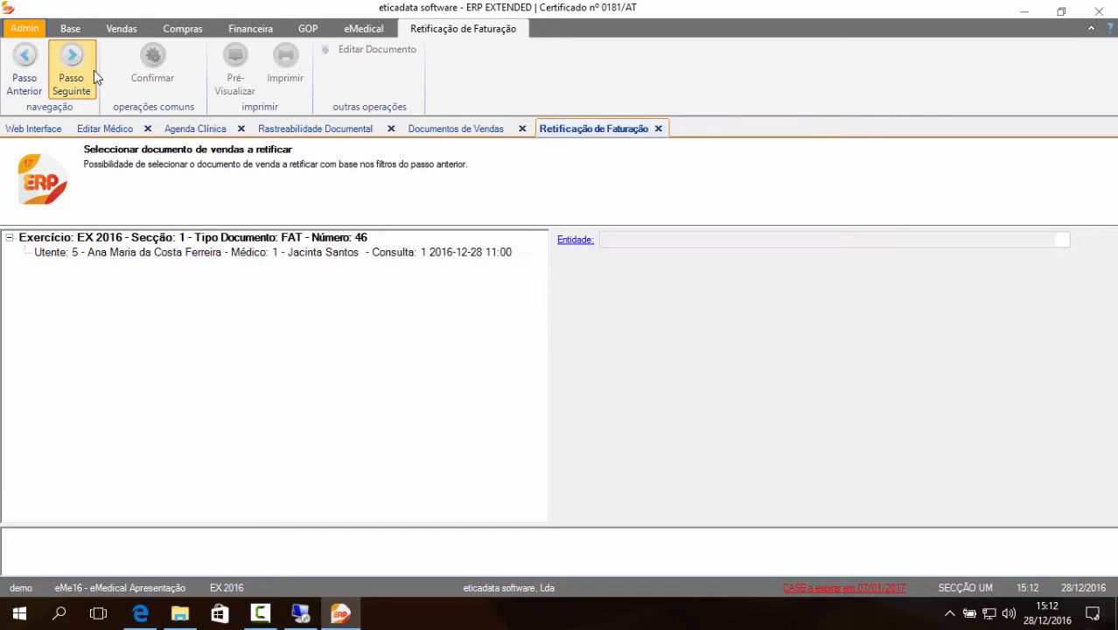
left_click(249, 254)
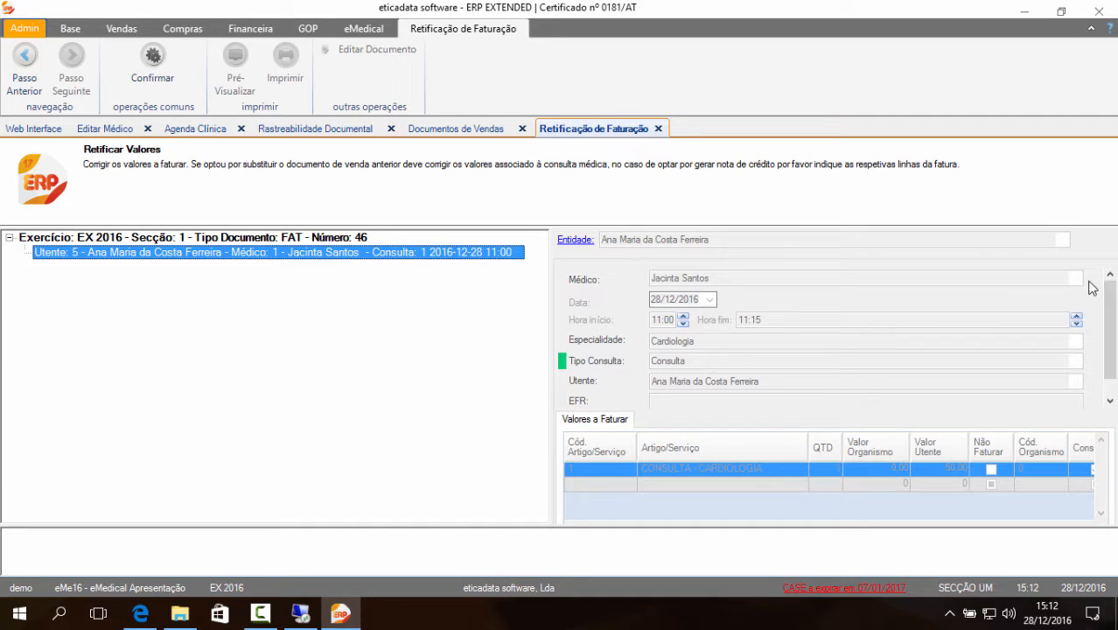
left_click(154, 68)
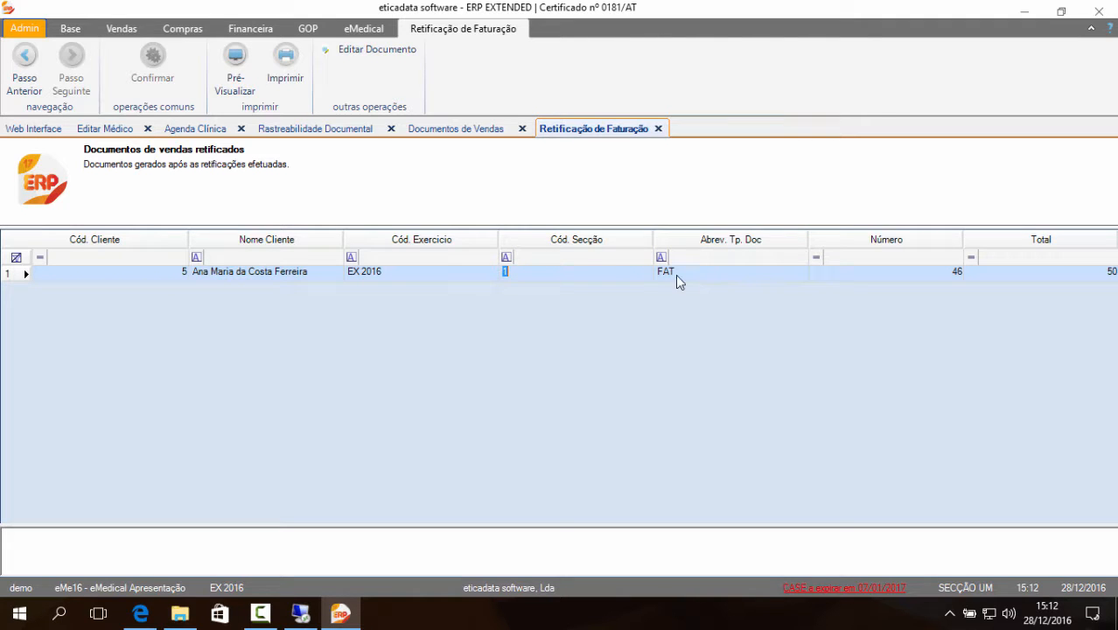
- Preview the rectified invoice FAT 46, close the preview and open the invoice in the sales documents
left_click(675, 275)
left_click(234, 69)
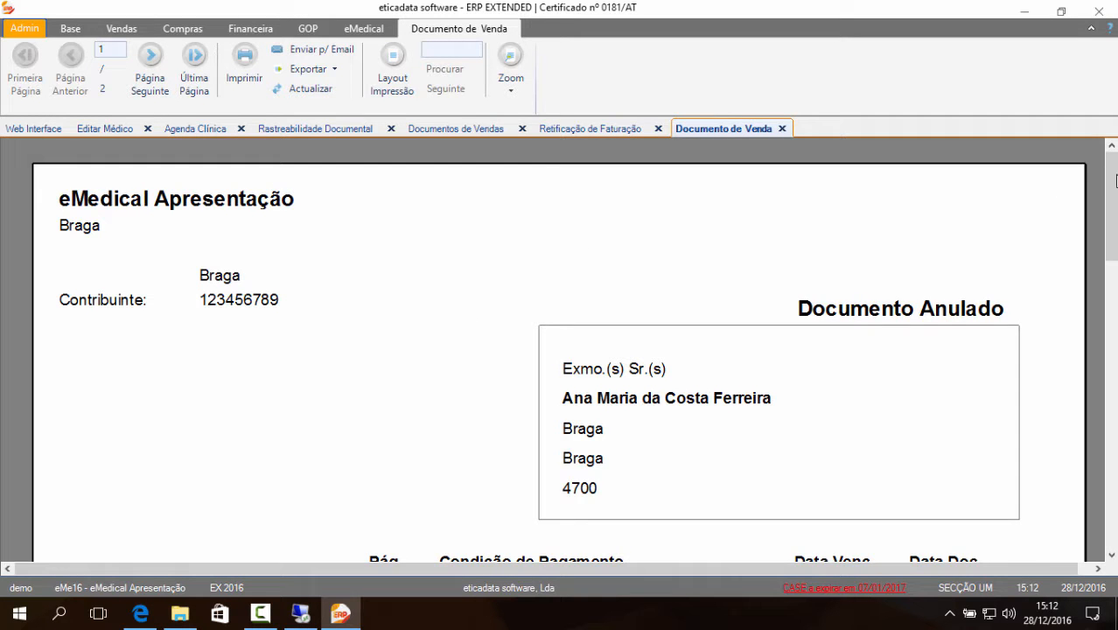
left_click_drag(1115, 180, 1095, 211)
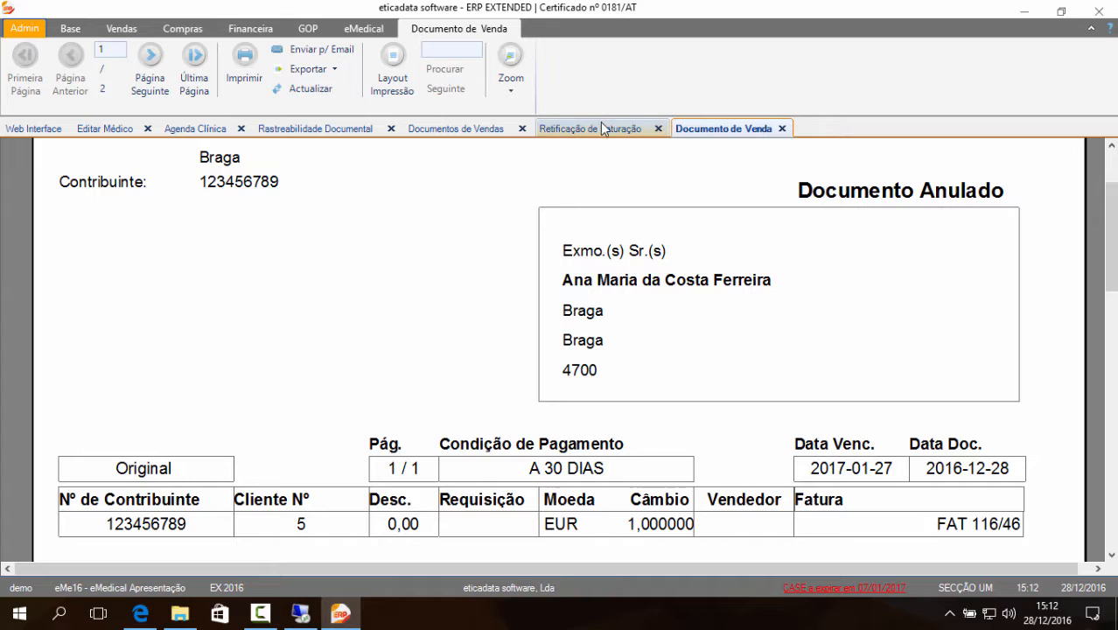
left_click(782, 128)
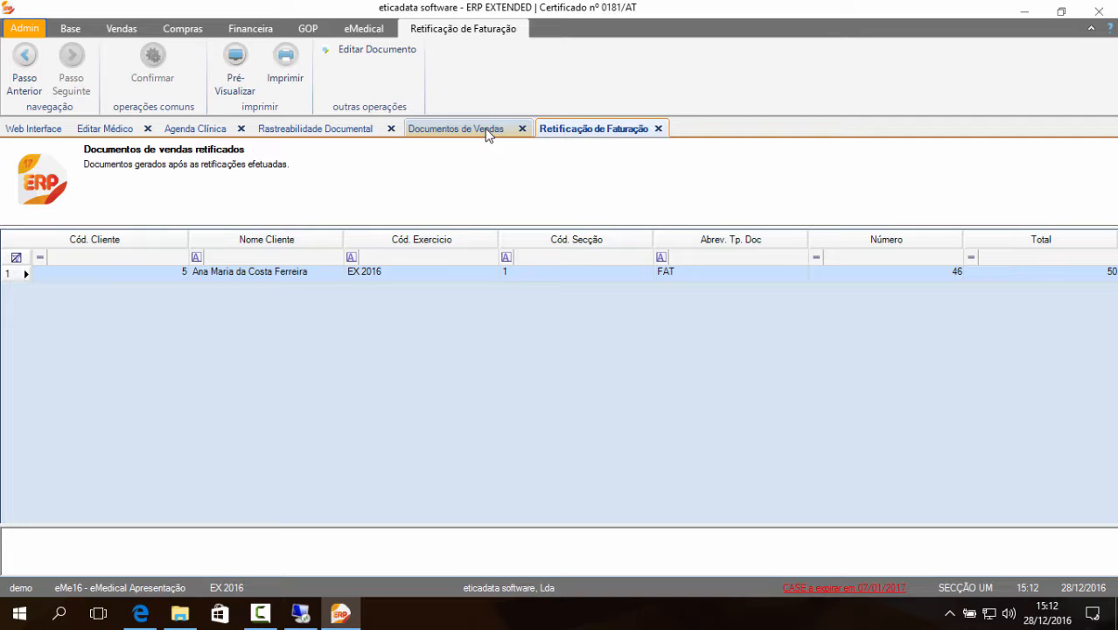
left_click(366, 51)
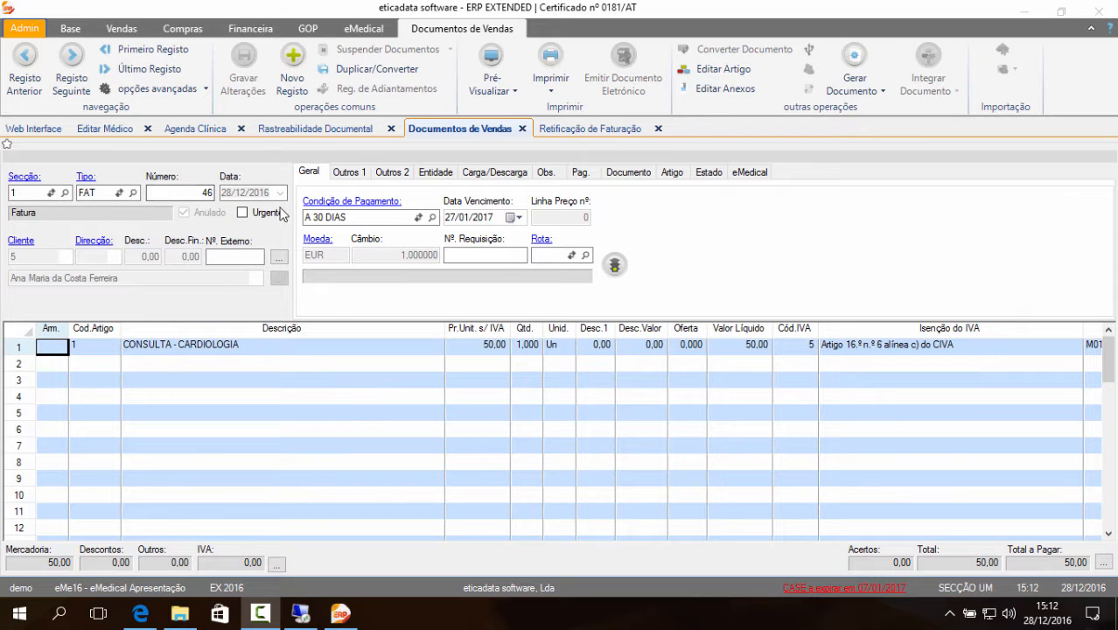
- Add article 2 to the values to bill of the 11:00 consultation in the clinical agenda and save the consultation
left_click(213, 128)
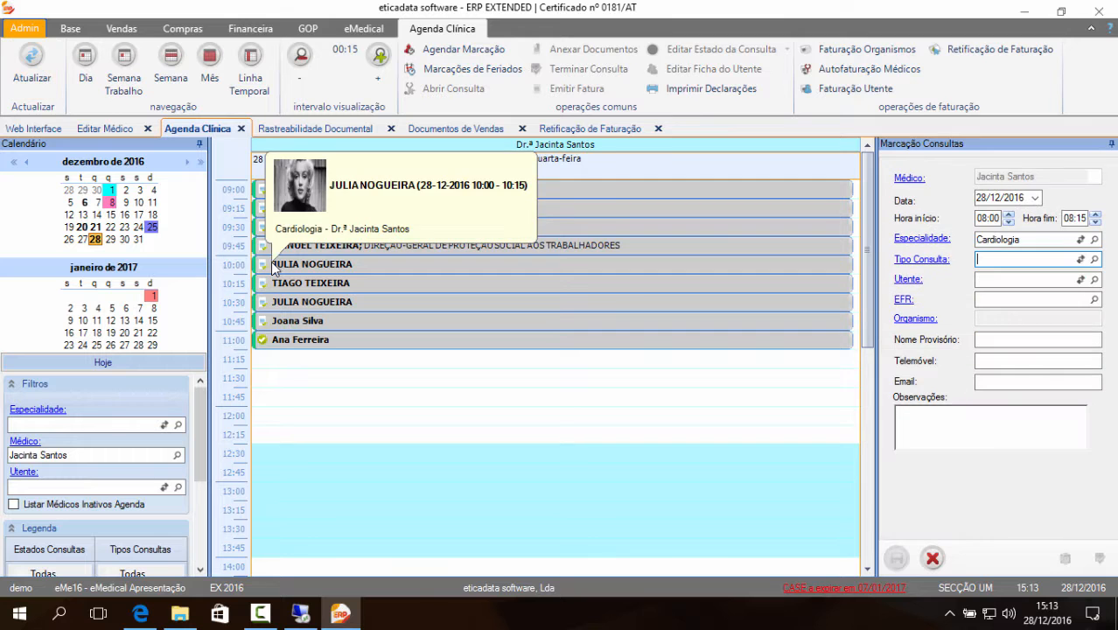
left_click(280, 344)
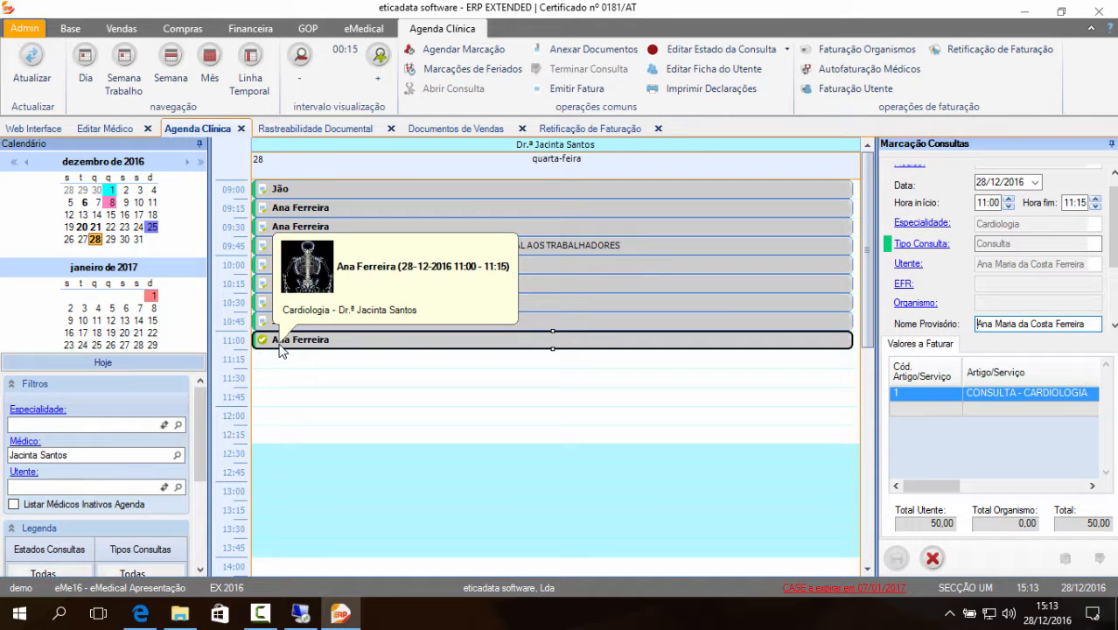
left_click(939, 414)
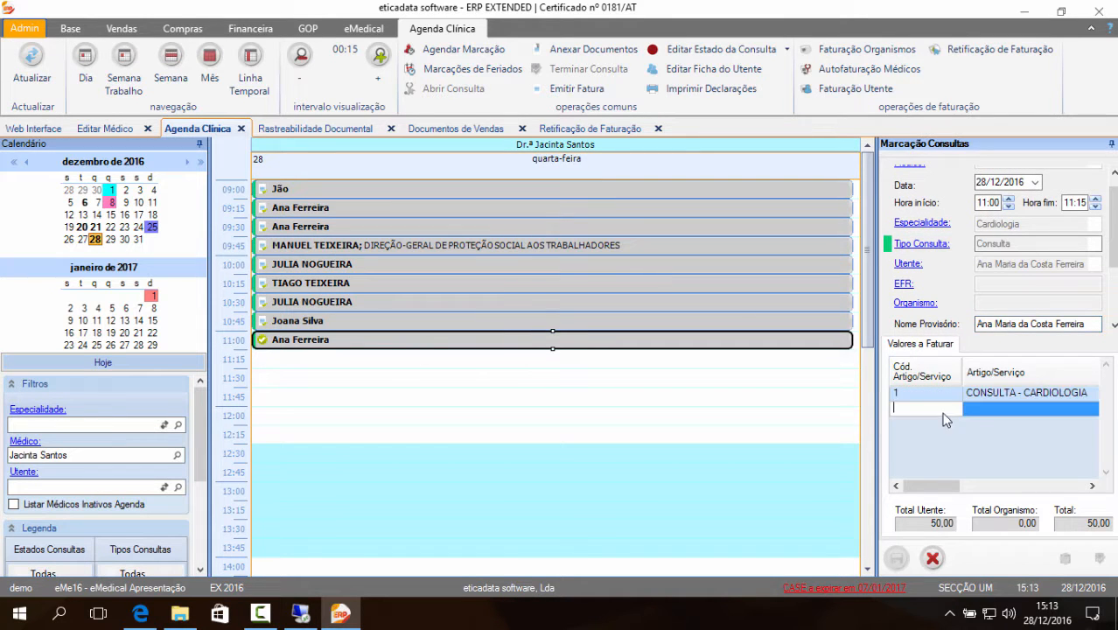
type("2")
key("Return")
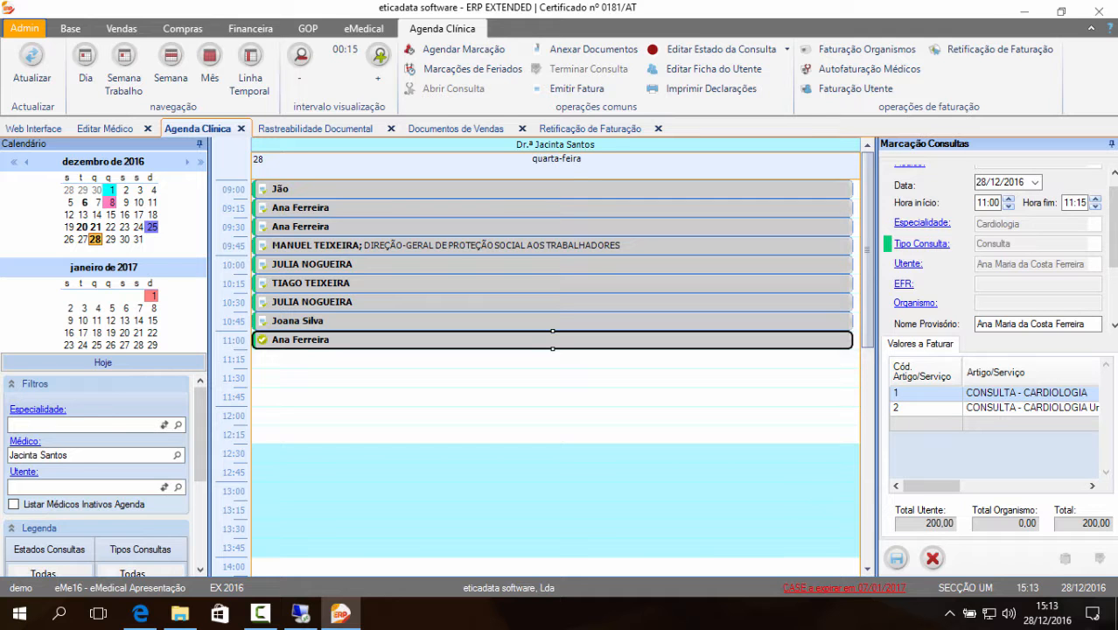
left_click_drag(960, 488, 909, 488)
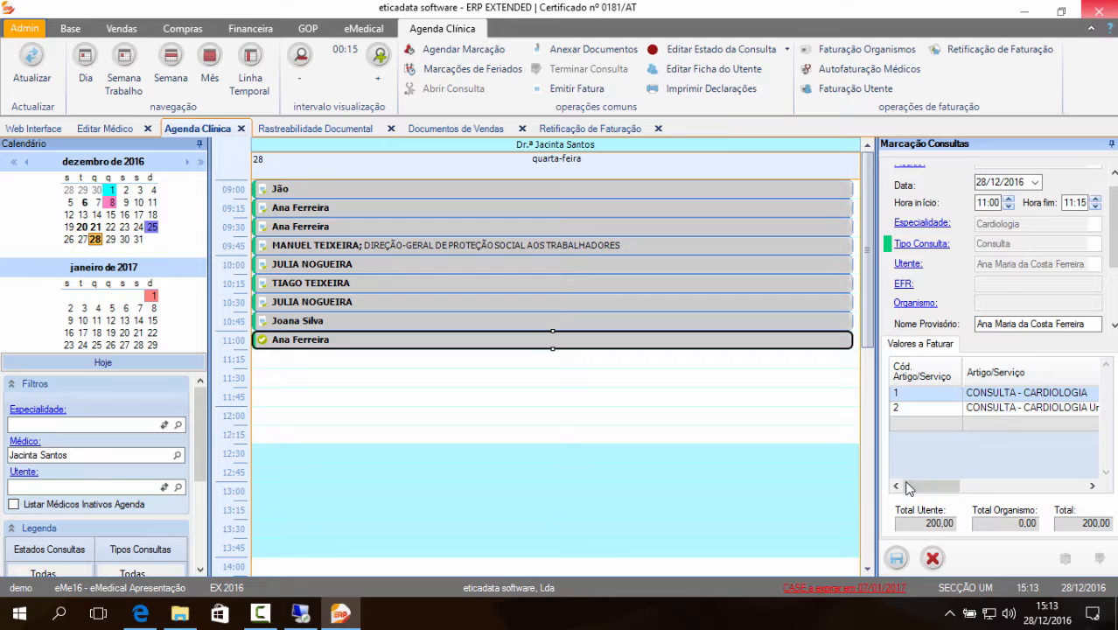
left_click(897, 560)
left_click(531, 368)
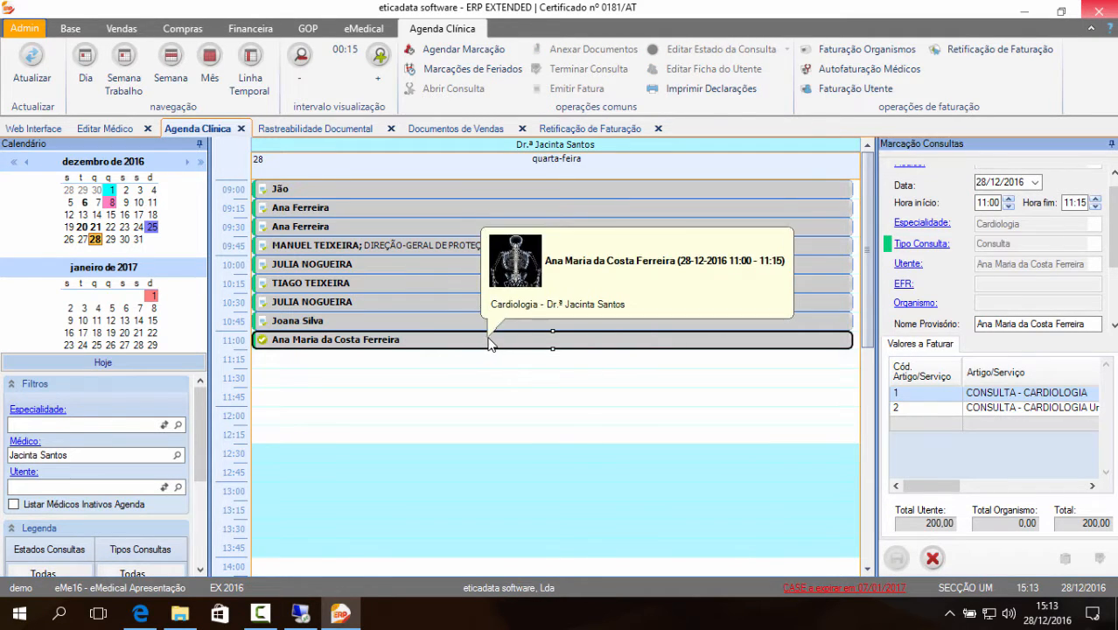
- Issue a new FAT invoice to the patient of the 11:00 consultation with NUM payment from Caixa, and review its totals
left_click(464, 415)
right_click(504, 338)
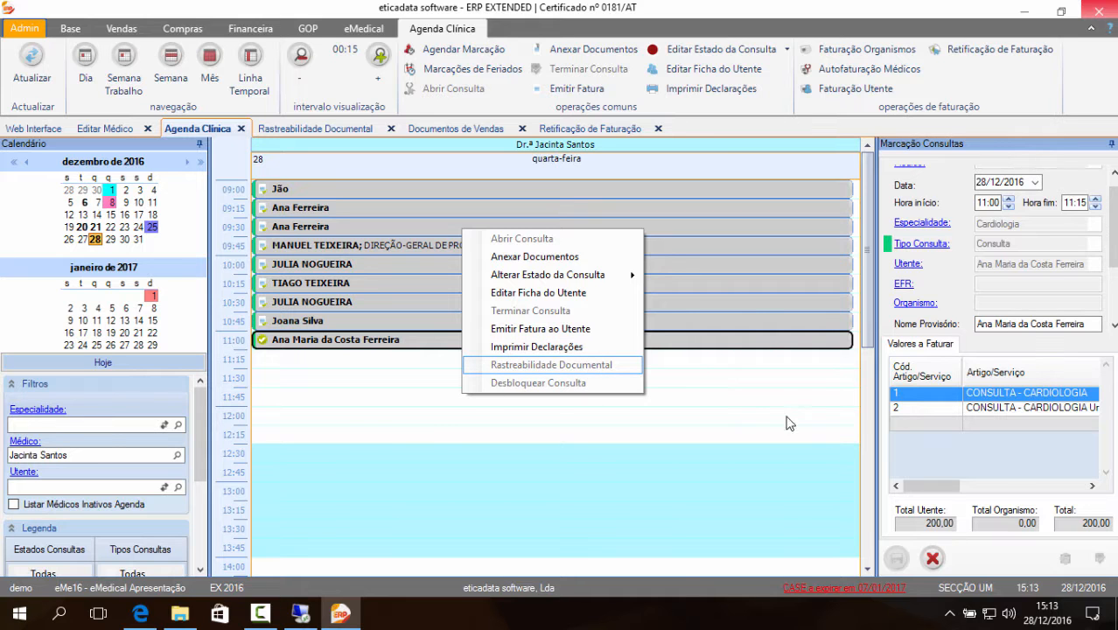
left_click(598, 329)
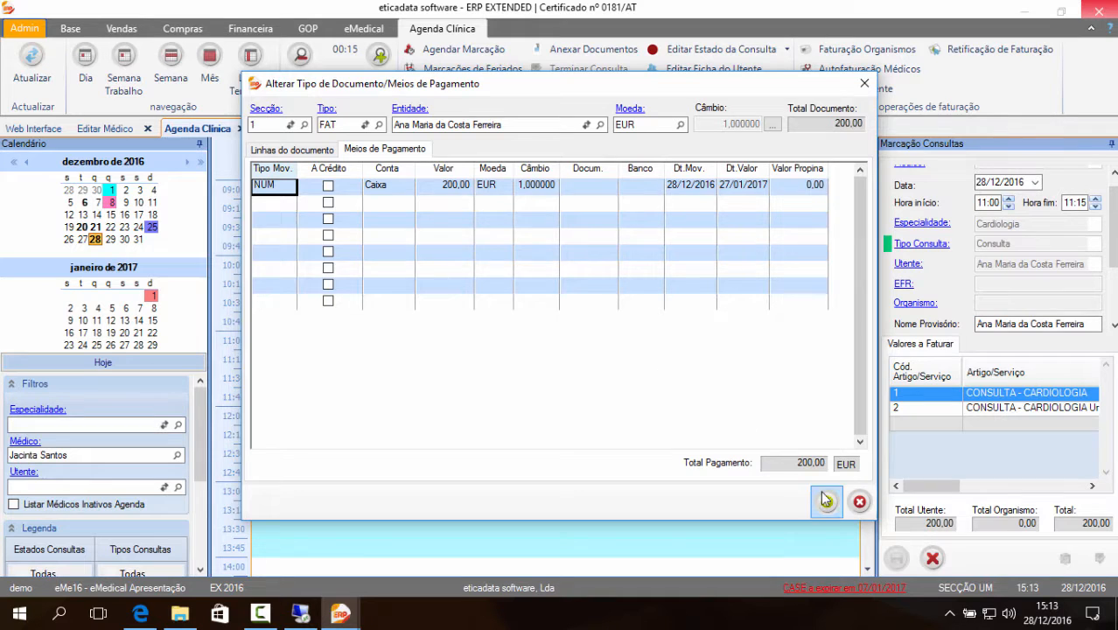
left_click(827, 501)
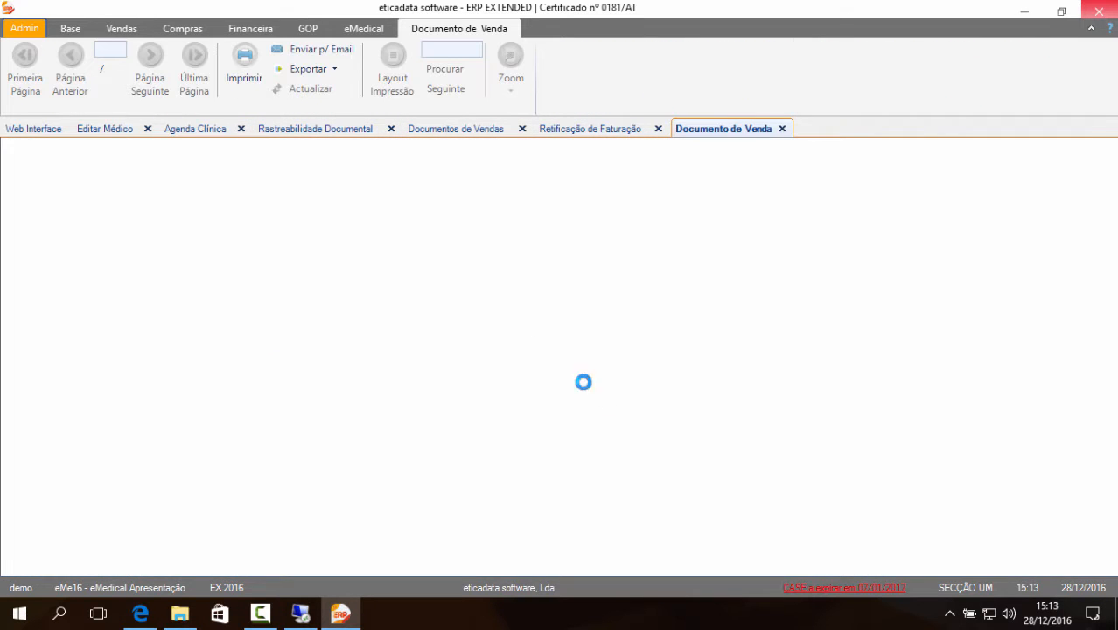
left_click_drag(1109, 177, 1115, 462)
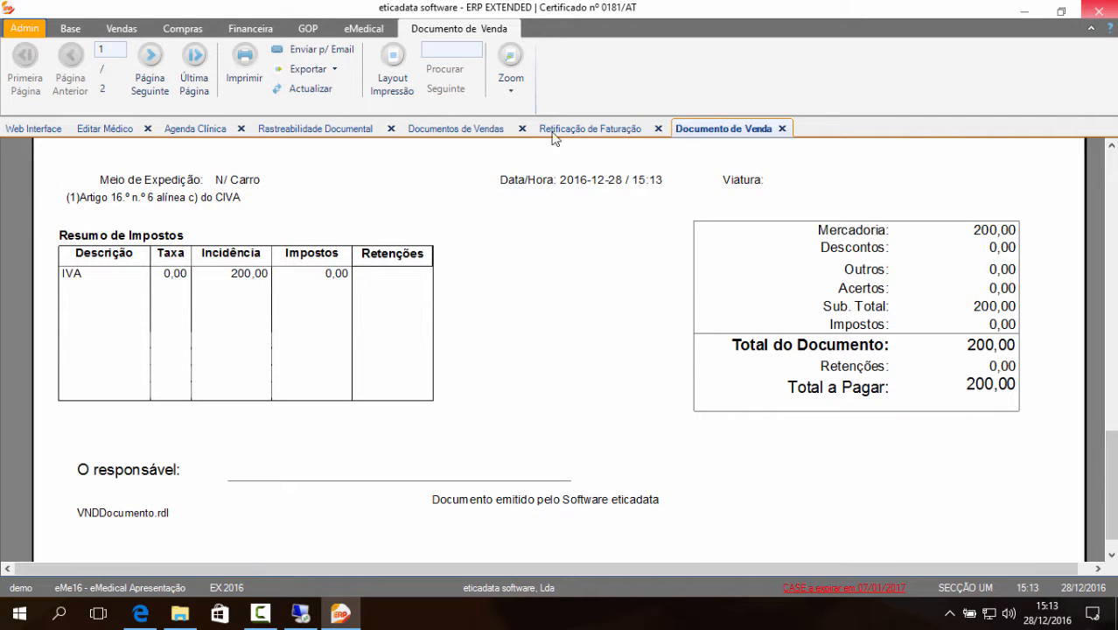
- Trace the 11:00 consultation's documents, open its linked sale FAT 48 in the sales documents and review the invoice's eMedical data
left_click(782, 128)
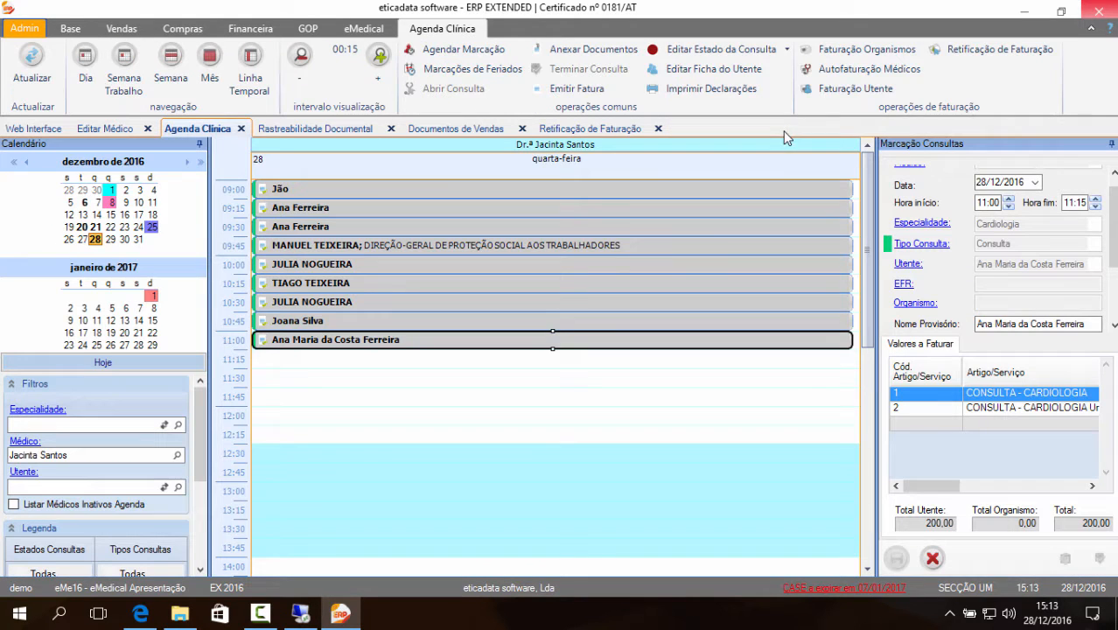
right_click(537, 343)
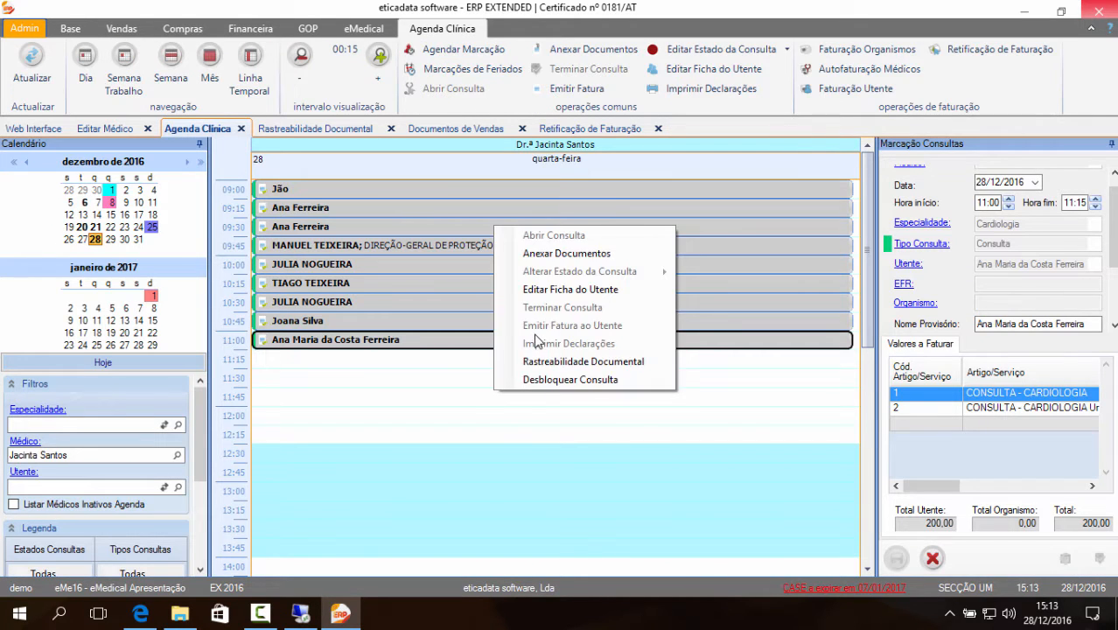
left_click(570, 363)
left_click(238, 309)
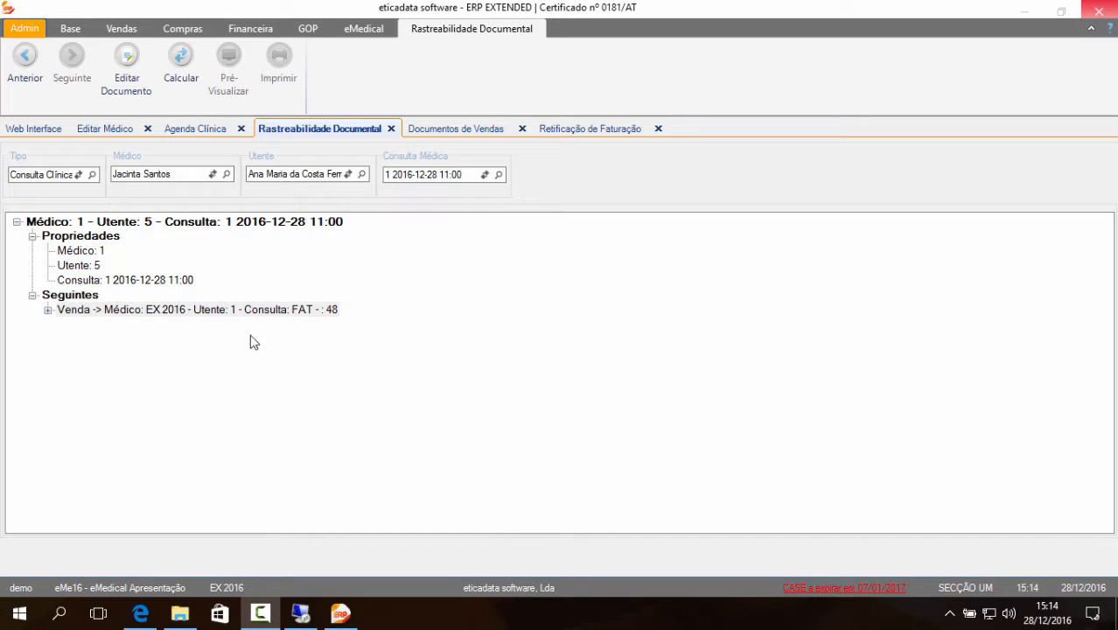
left_click(129, 313)
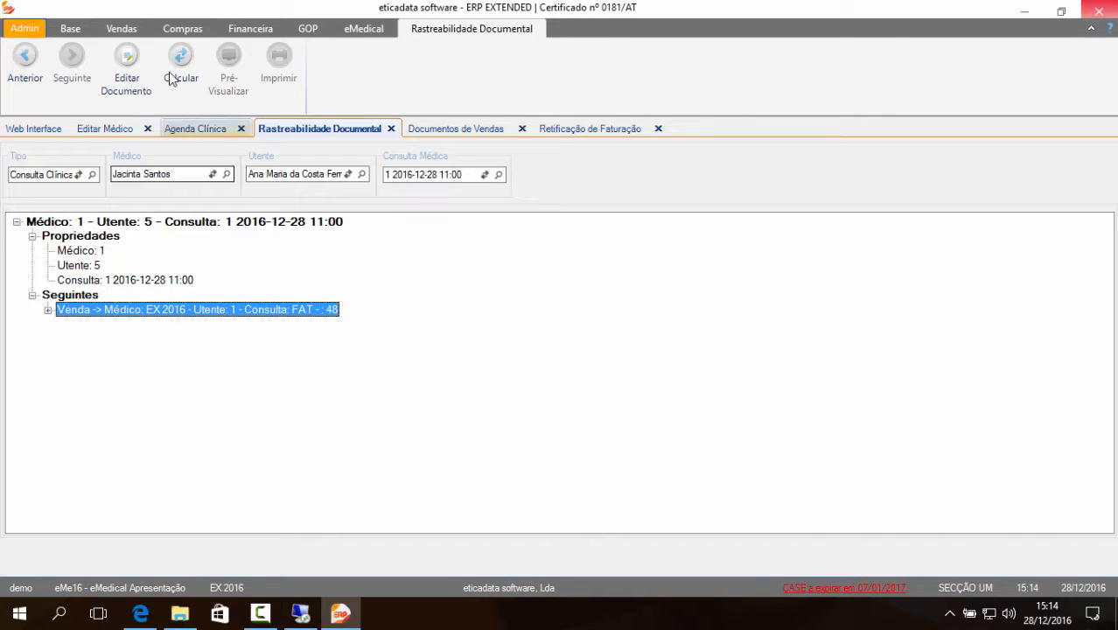
left_click(134, 63)
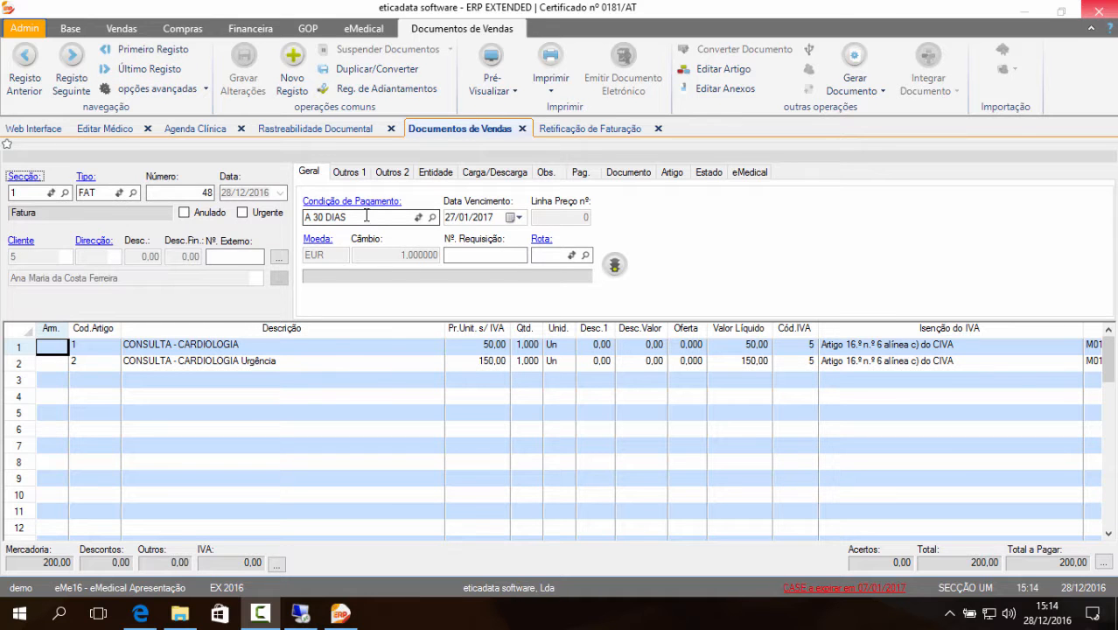
left_click(764, 174)
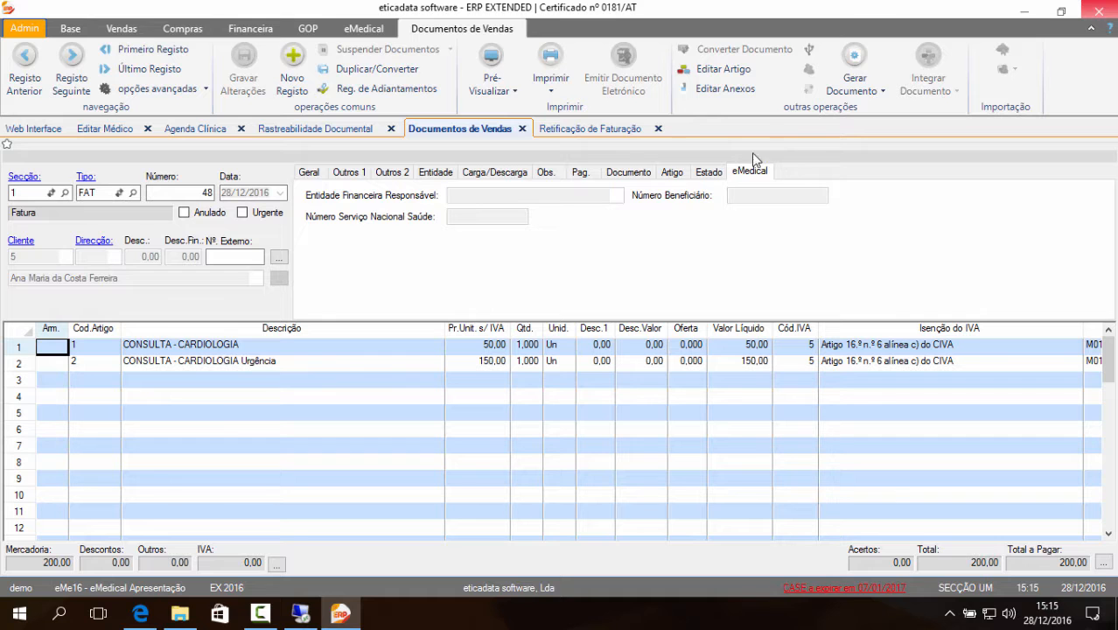
- Book an 11:15 appointment of type Consulta in the clinical agenda for the patient with code 6 and save it
left_click(212, 129)
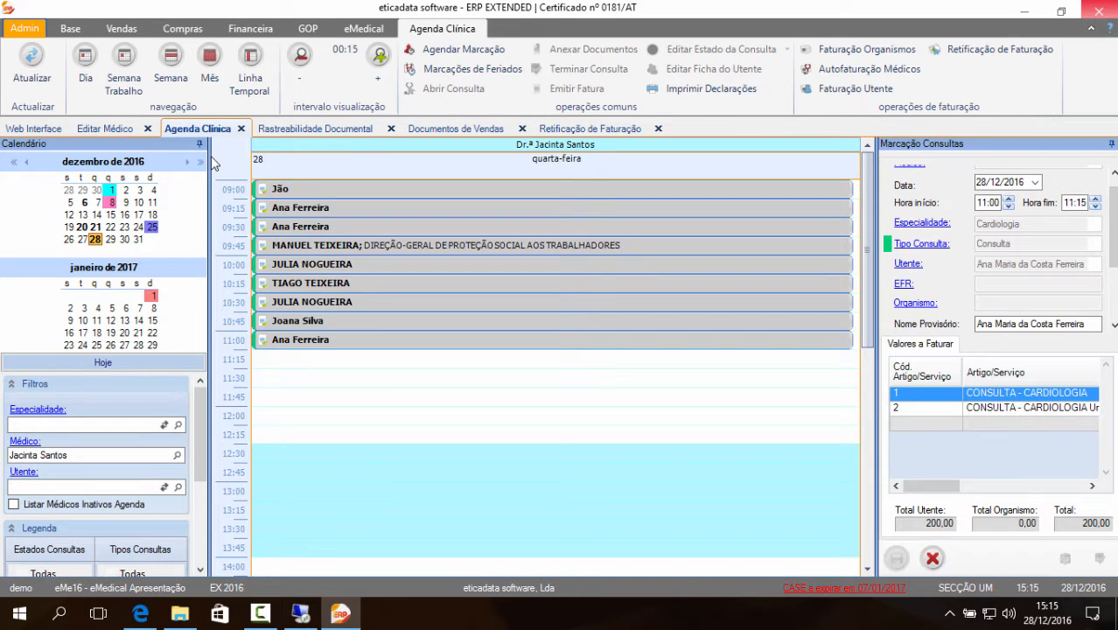
left_click(370, 365)
left_click(1094, 259)
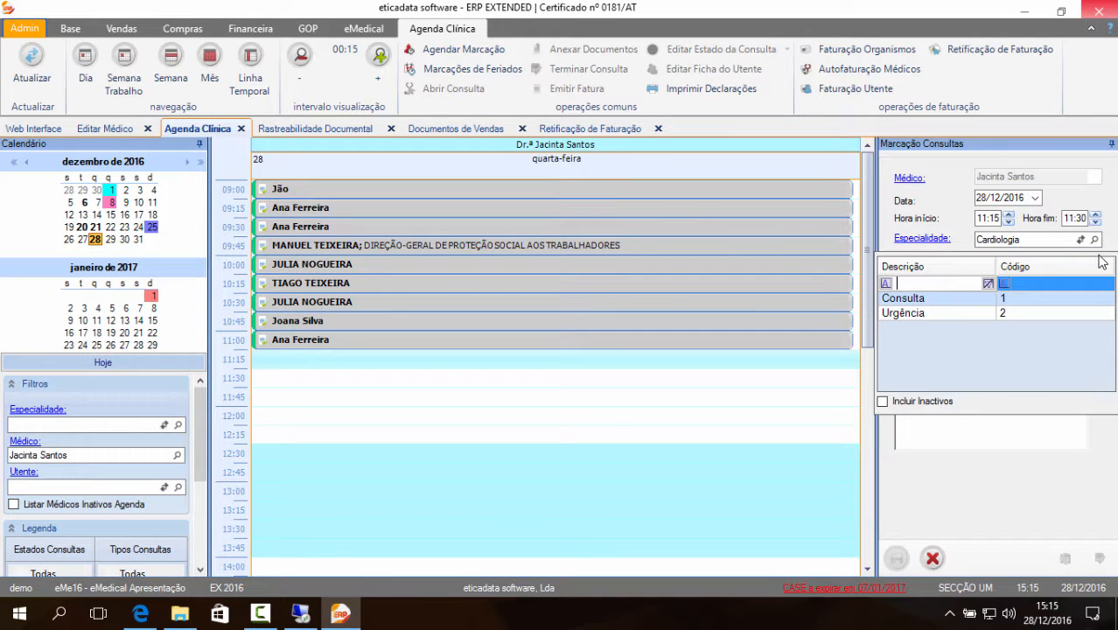
left_click(996, 300)
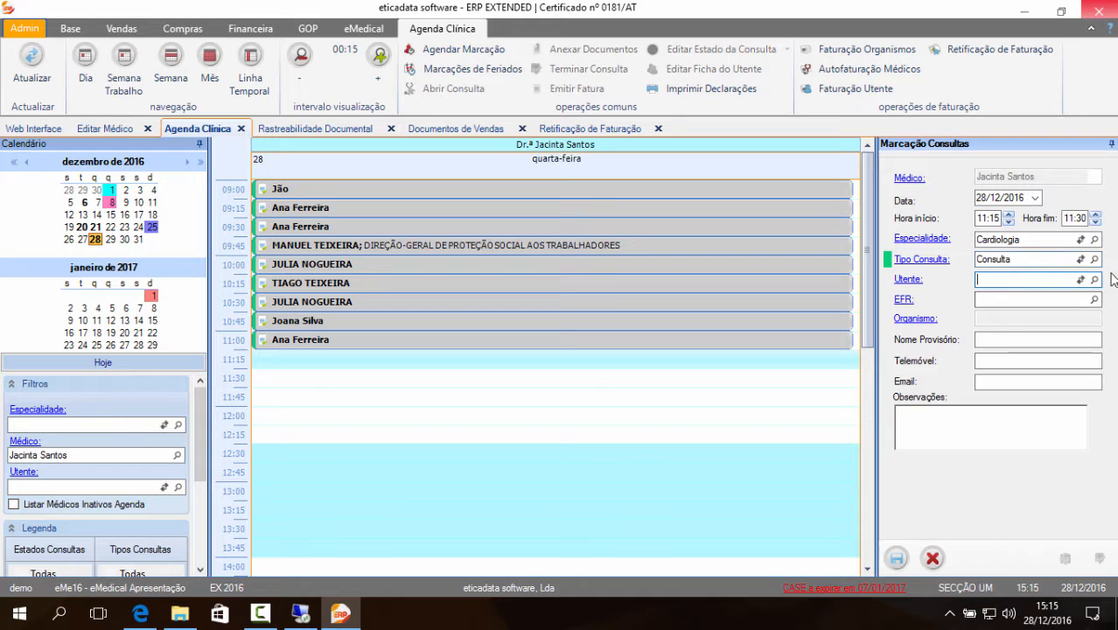
left_click(1094, 279)
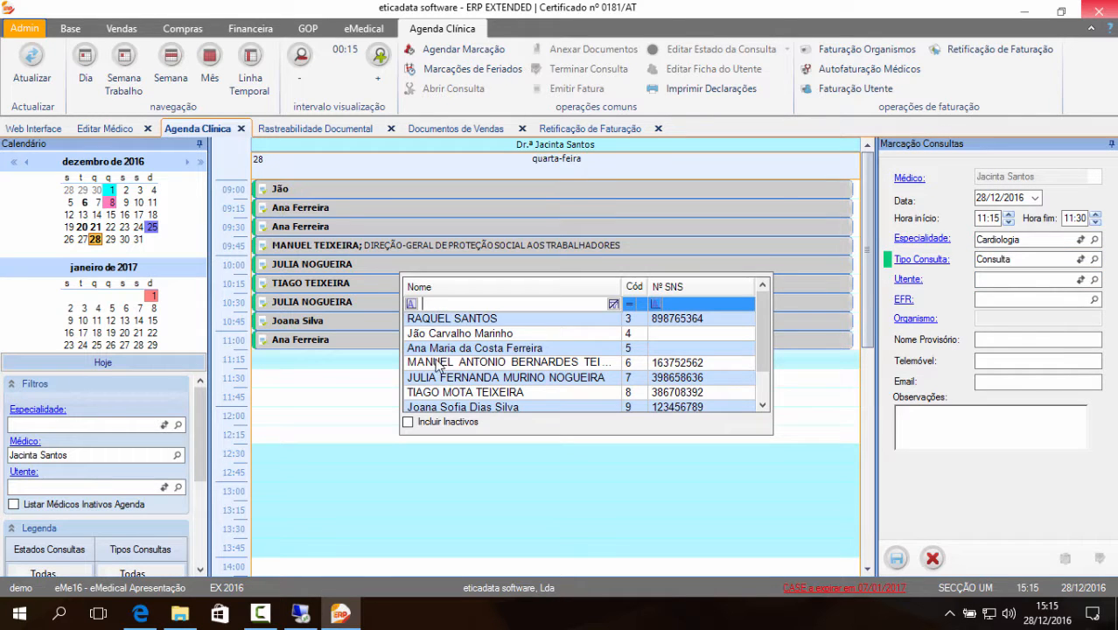
left_click(513, 364)
left_click(514, 364)
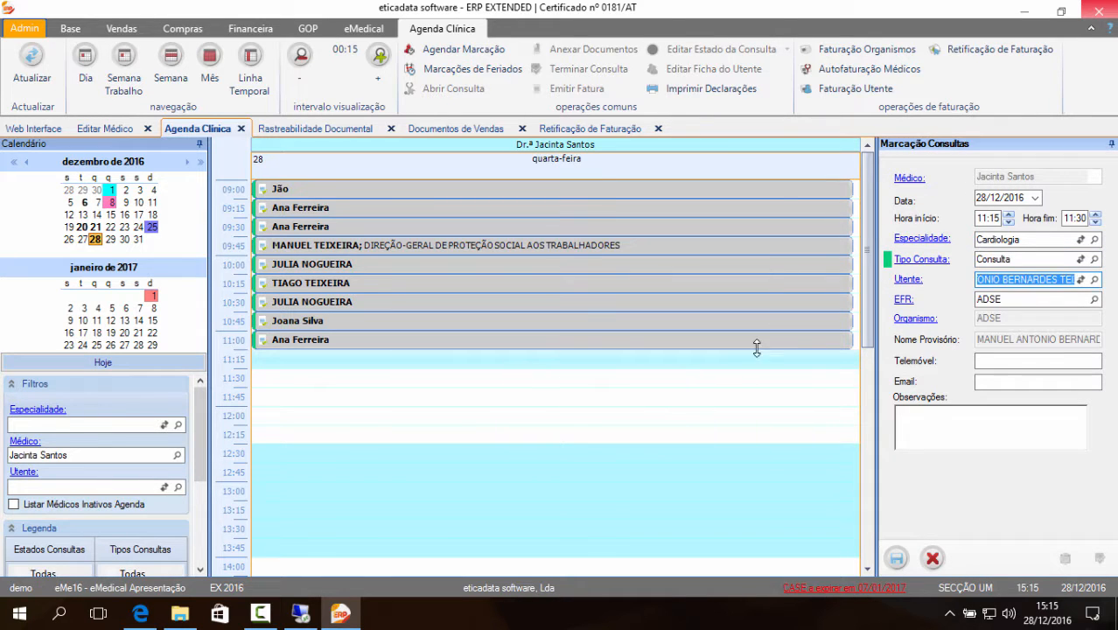
left_click_drag(876, 354, 844, 354)
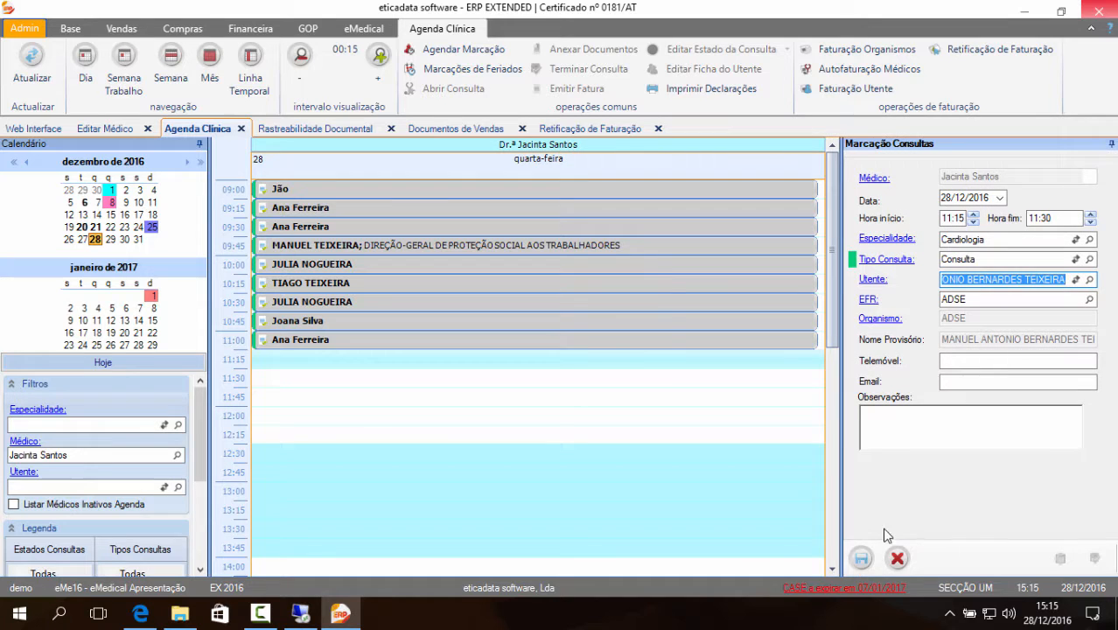
left_click(862, 559)
left_click(533, 371)
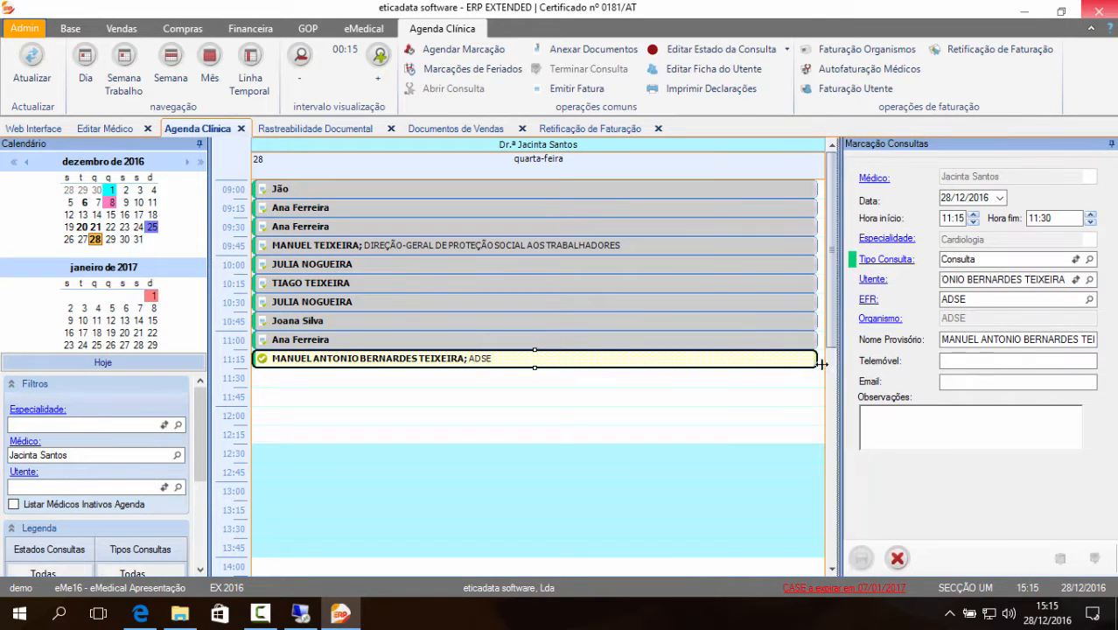
- Set the patient's value for CONSULTA - CARDIOLOGIA in the 11:15 consultation to 3,00
left_click_drag(822, 364, 720, 364)
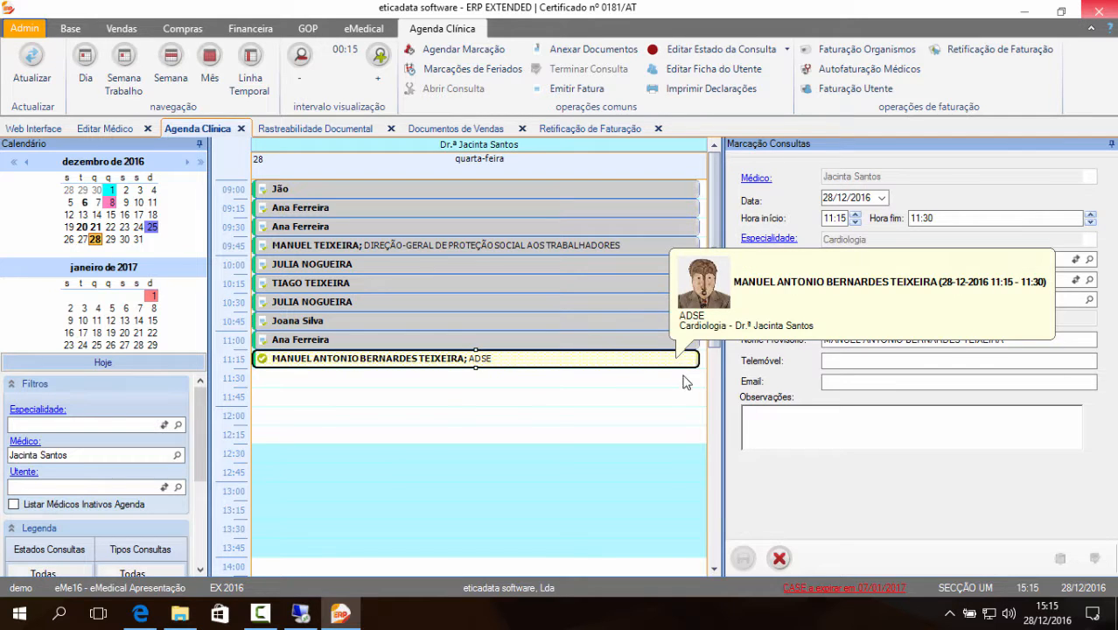
left_click(696, 364)
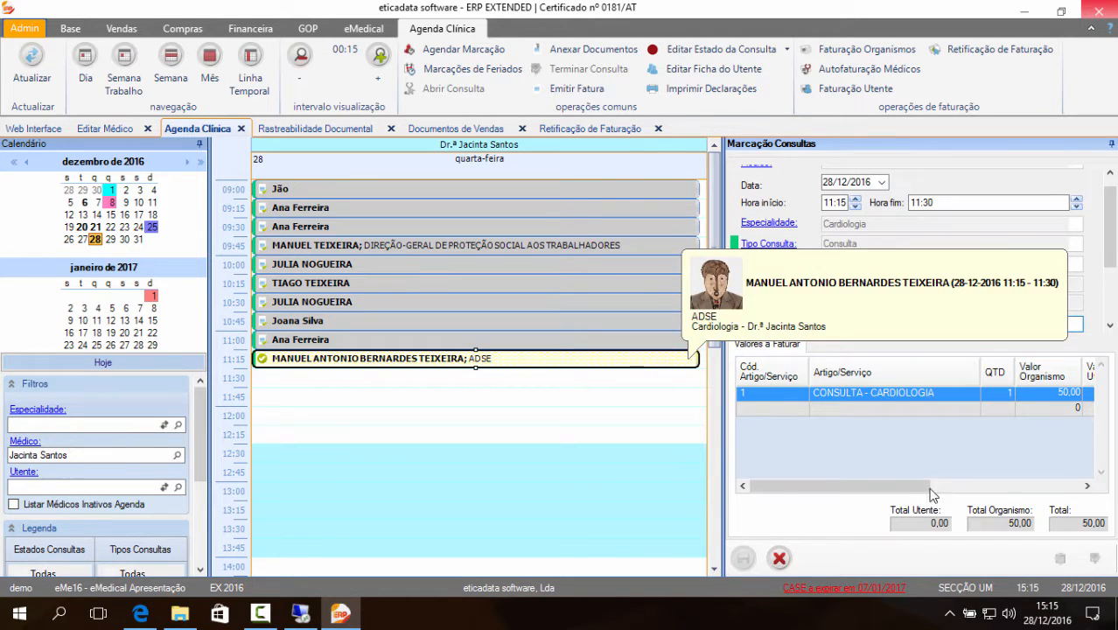
left_click_drag(933, 496, 1020, 497)
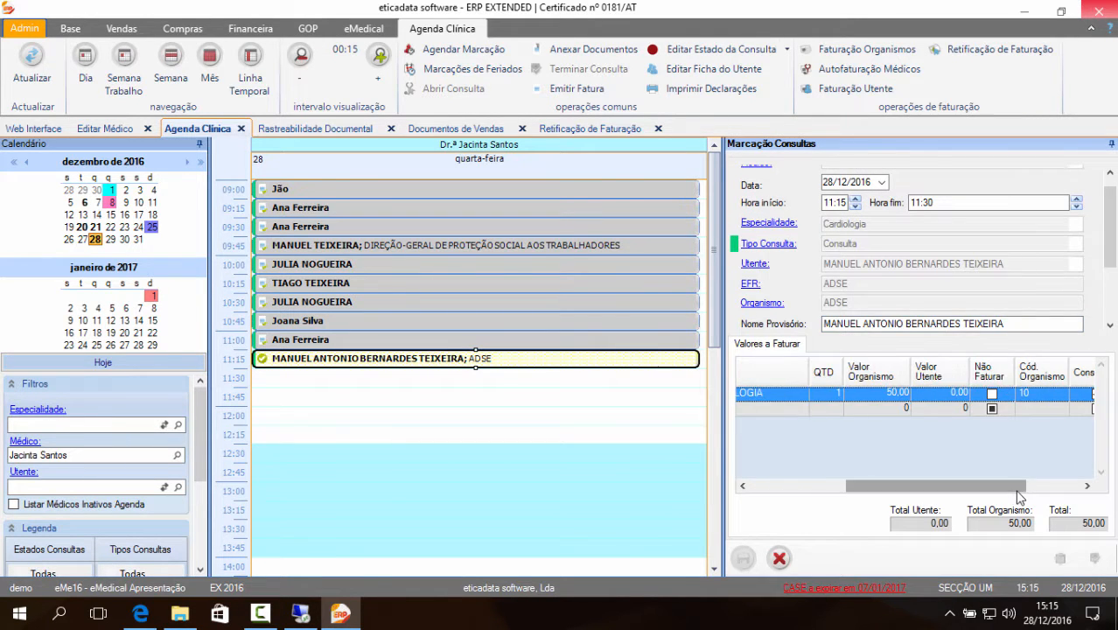
left_click(941, 393)
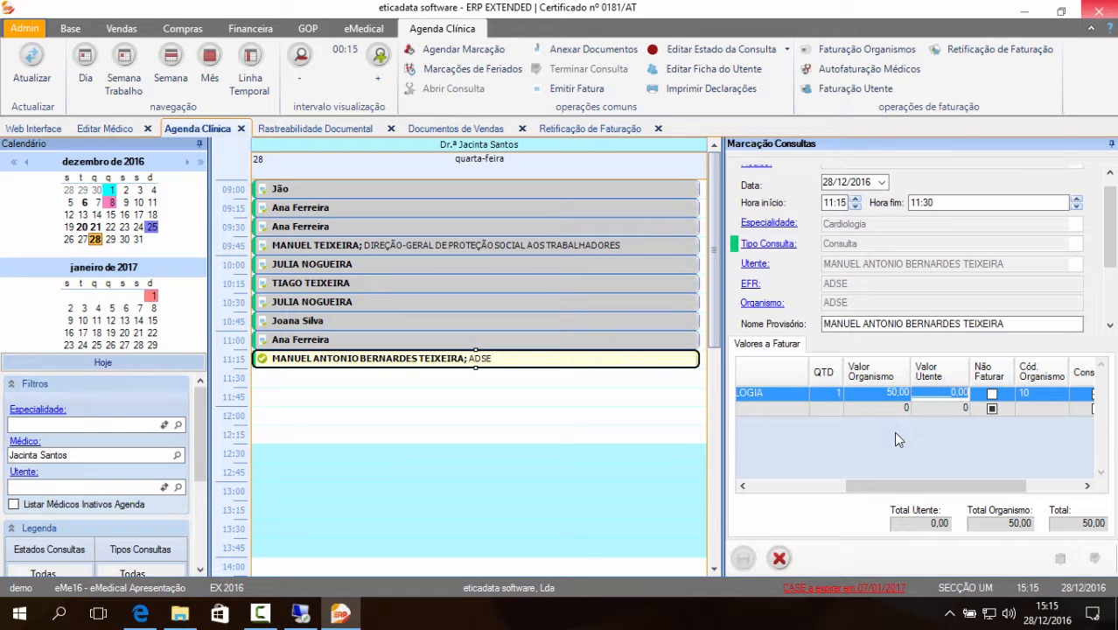
type("3,__")
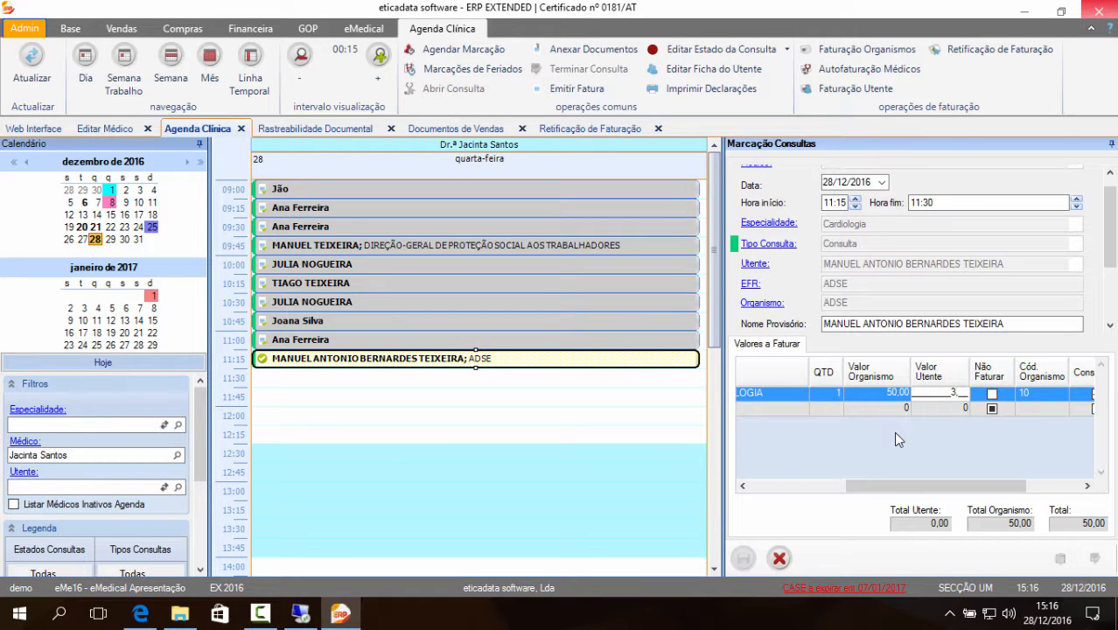
key("Return")
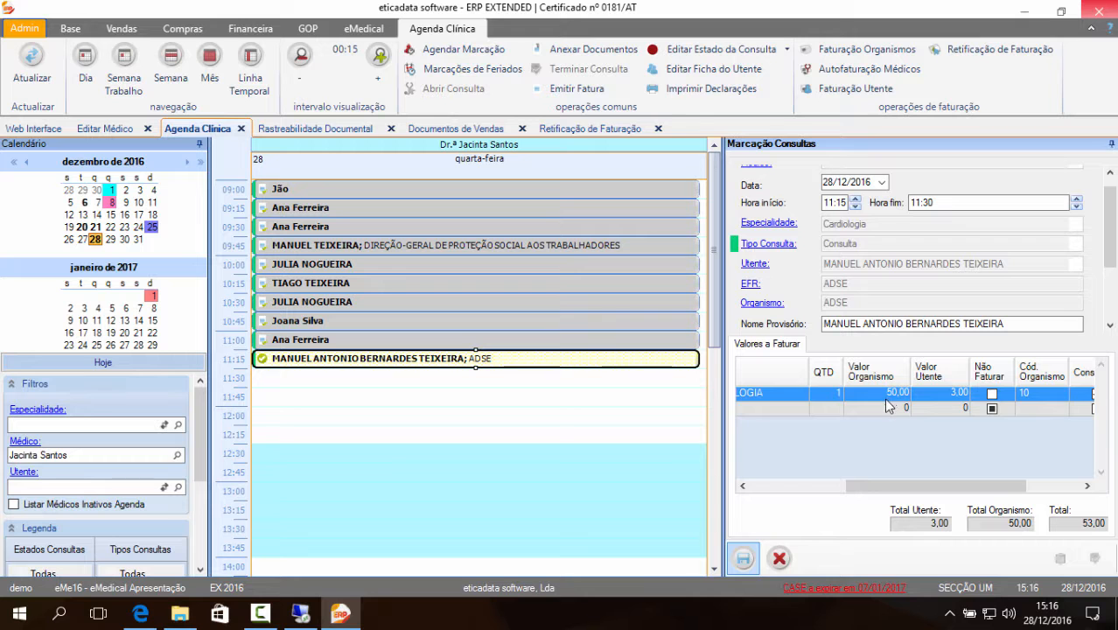
- Try to add an article with the code cardio to the 11:15 consultation's values to bill
left_click_drag(848, 487, 763, 490)
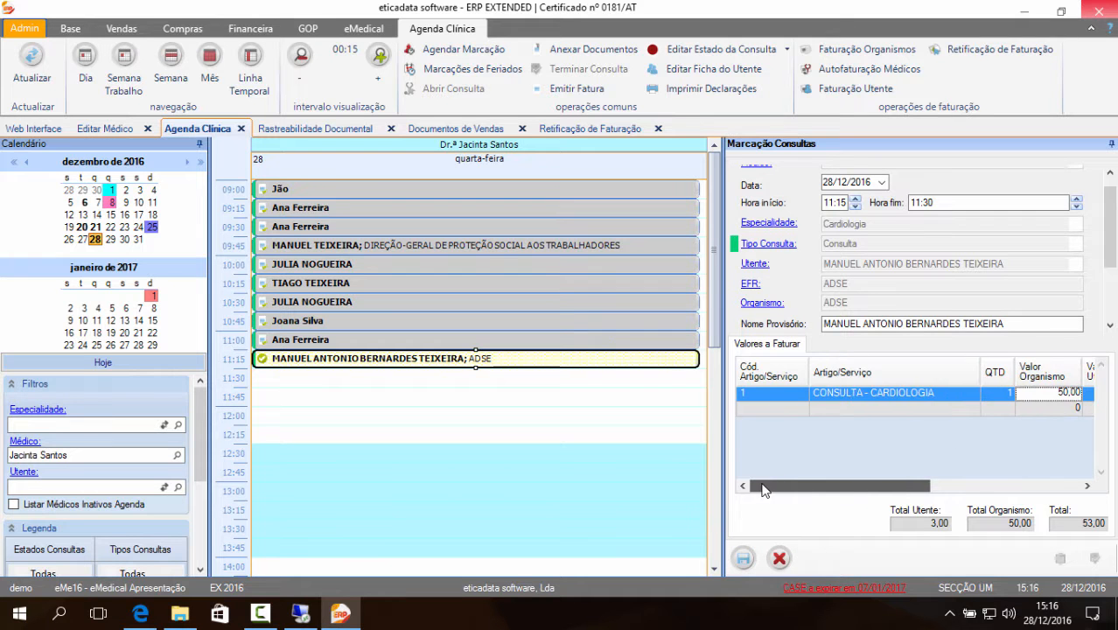
left_click(767, 407)
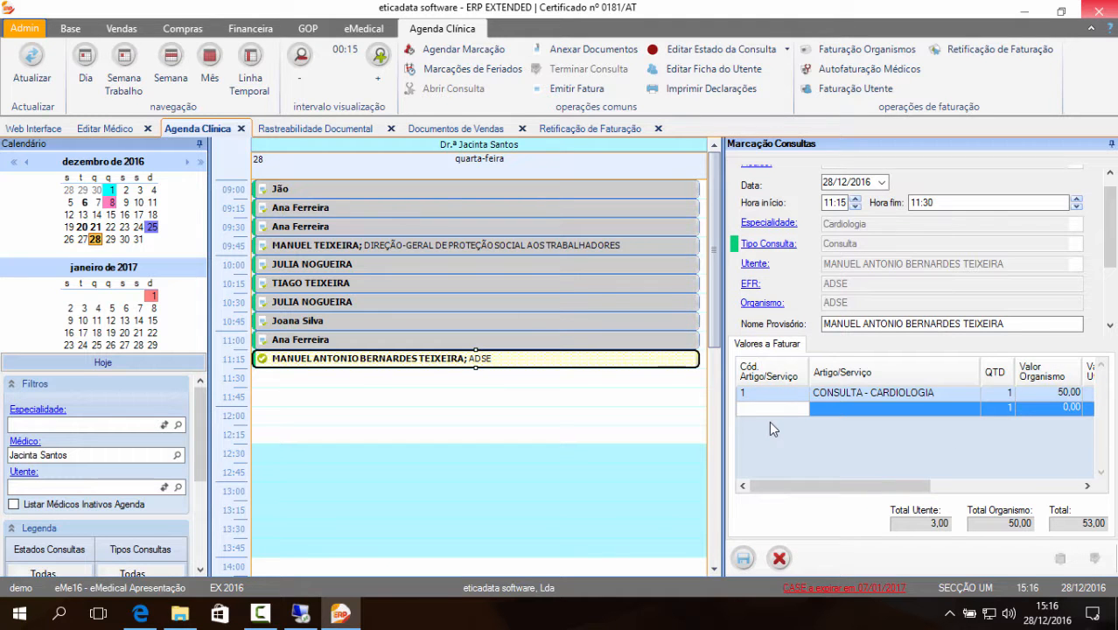
type("cardio")
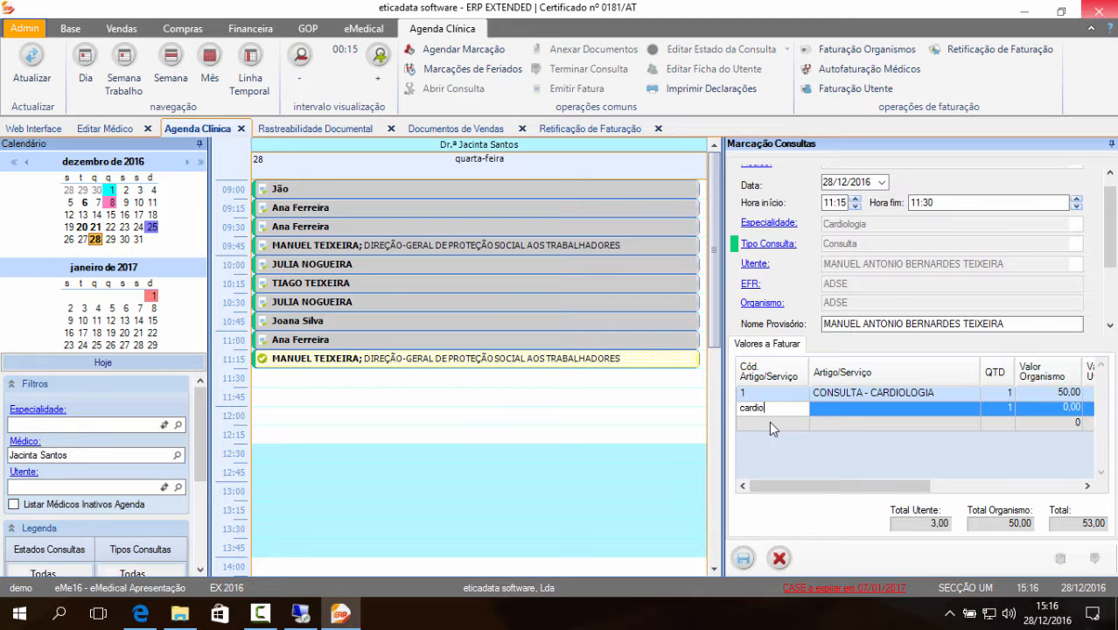
key("Return")
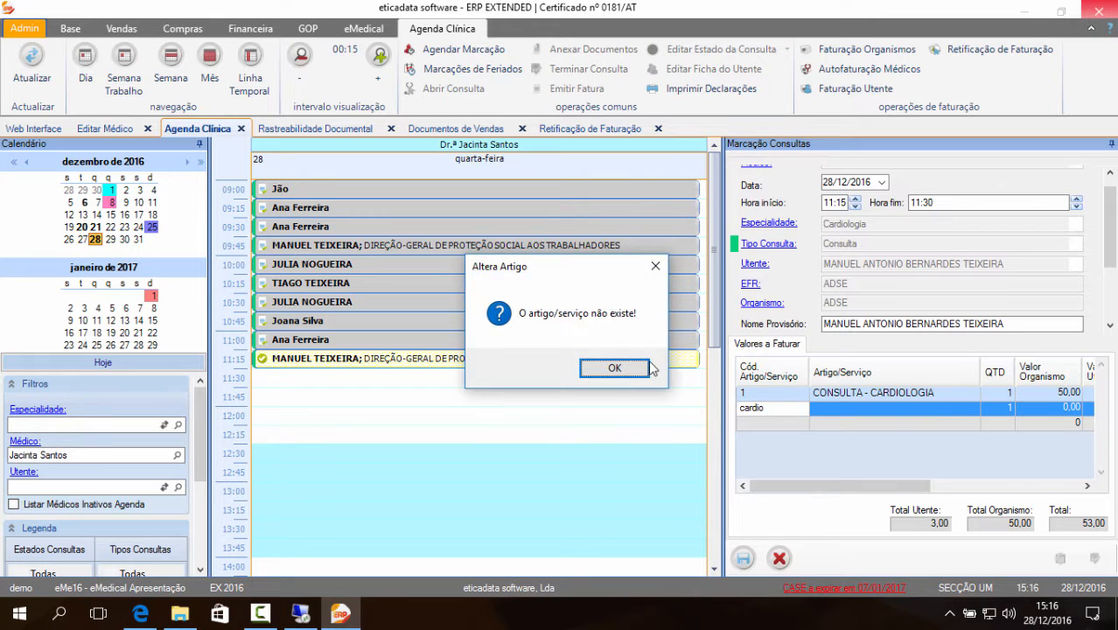
key("Return")
- Look up article CARDIO1, add it to the 11:15 consultation's values to bill and save the consultation
left_click(773, 408)
key("F4")
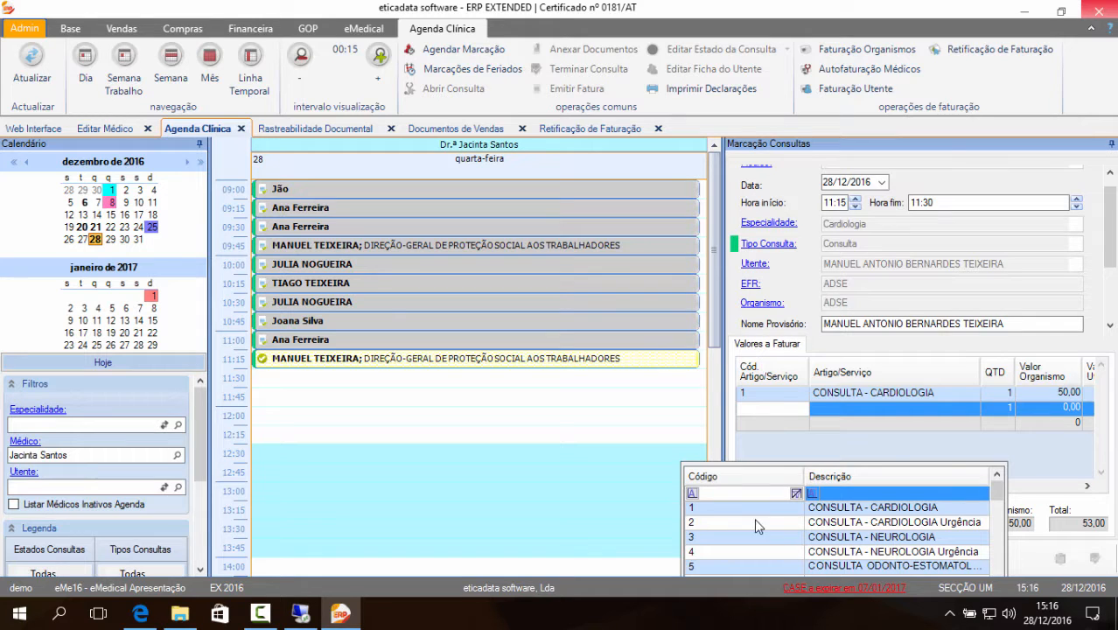
type("card")
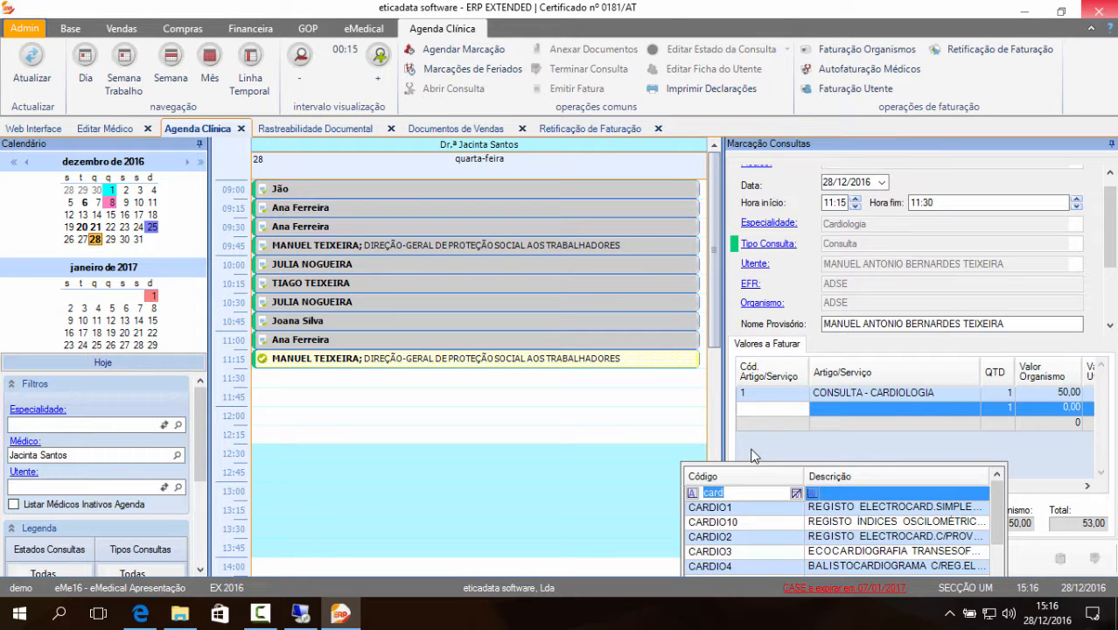
double_click(886, 508)
left_click_drag(861, 485, 920, 487)
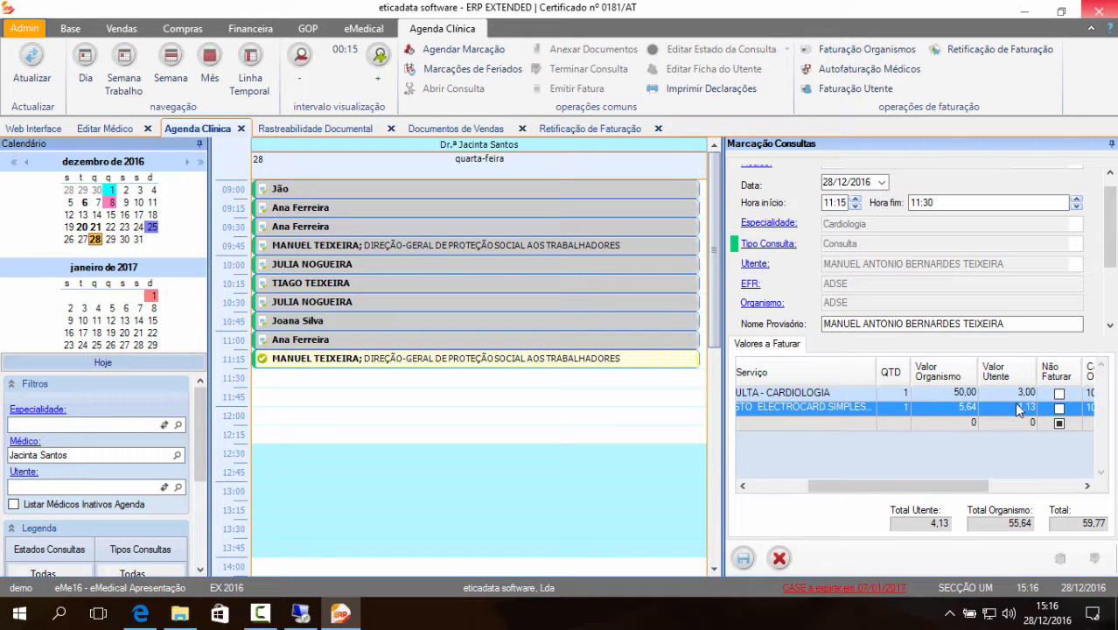
left_click_drag(929, 495, 873, 488)
left_click(744, 561)
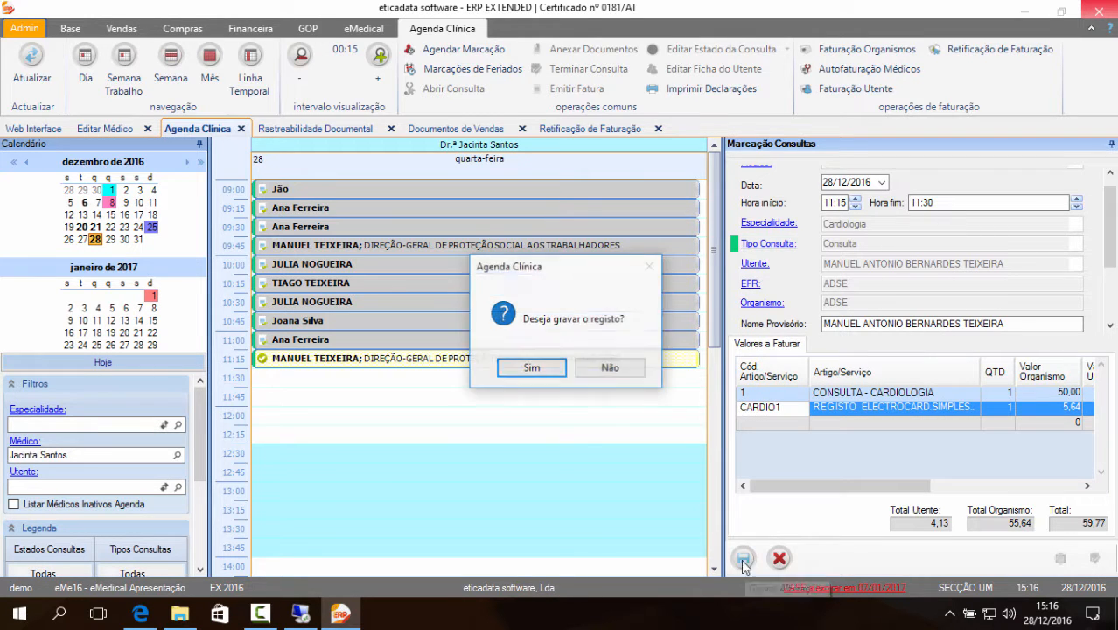
left_click(518, 368)
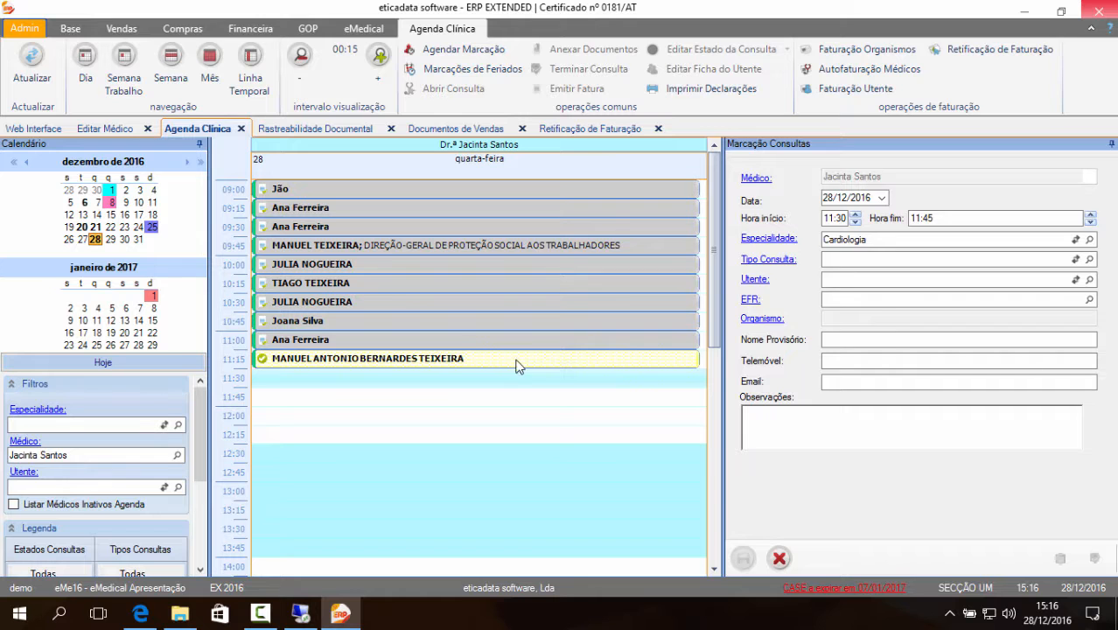
- Issue a FAT invoice to the patient of the 11:15 consultation with NUM payment from Caixa, review its lines and close the preview
right_click(516, 362)
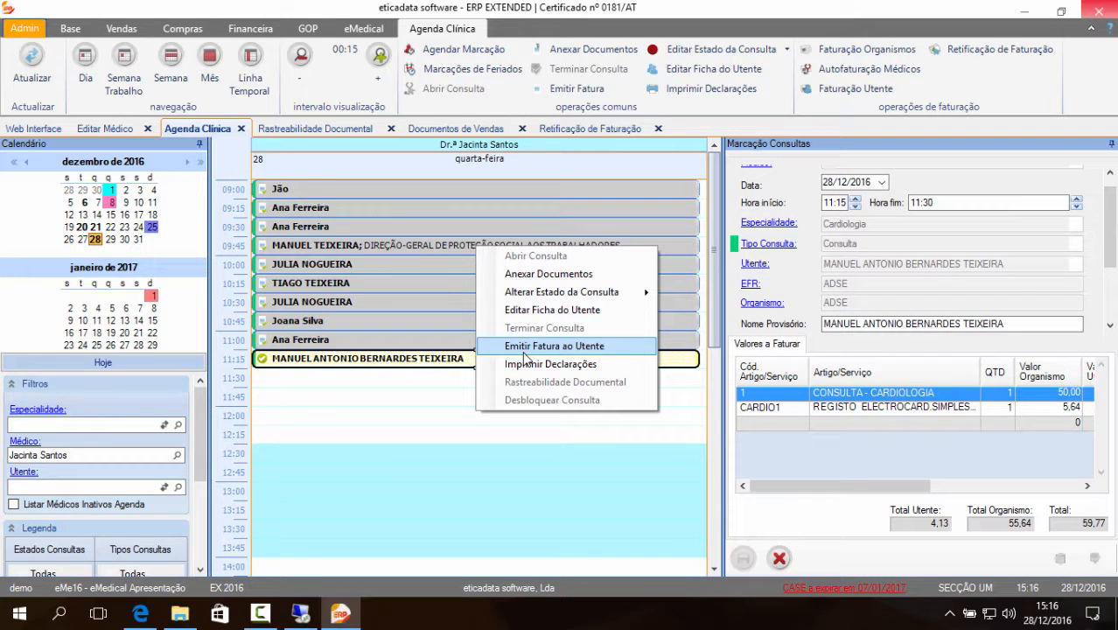
left_click(526, 350)
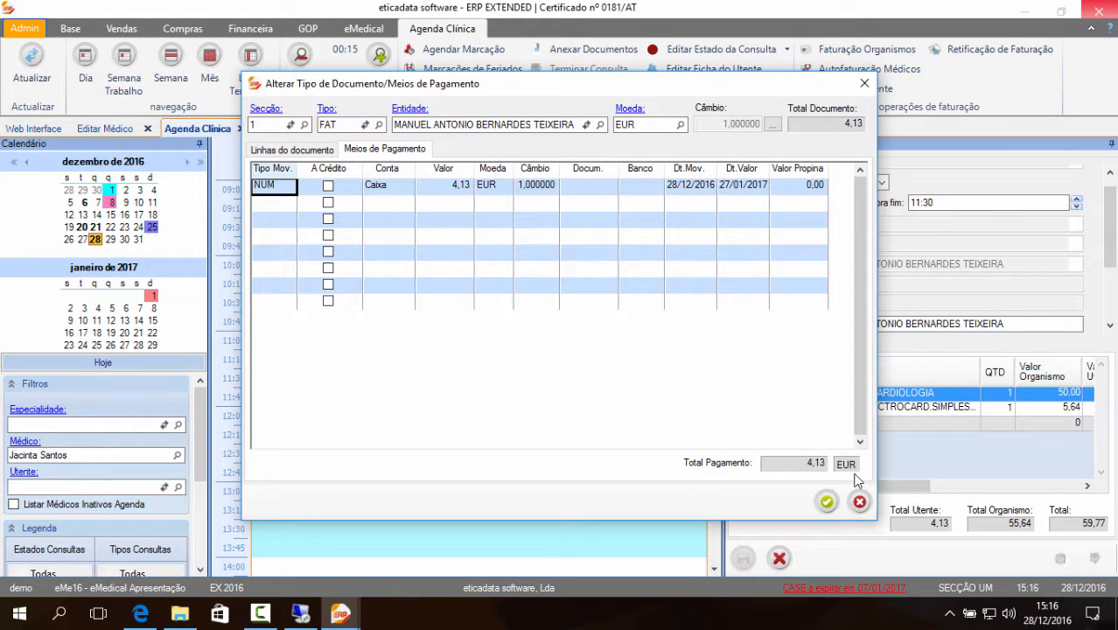
left_click(827, 502)
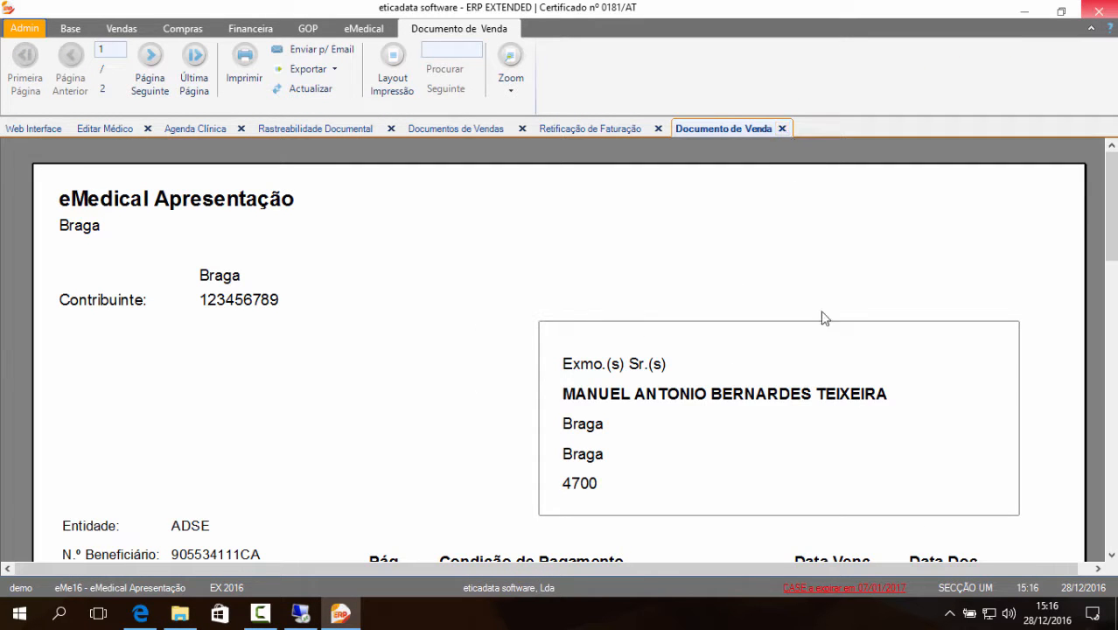
left_click_drag(1113, 233, 1115, 306)
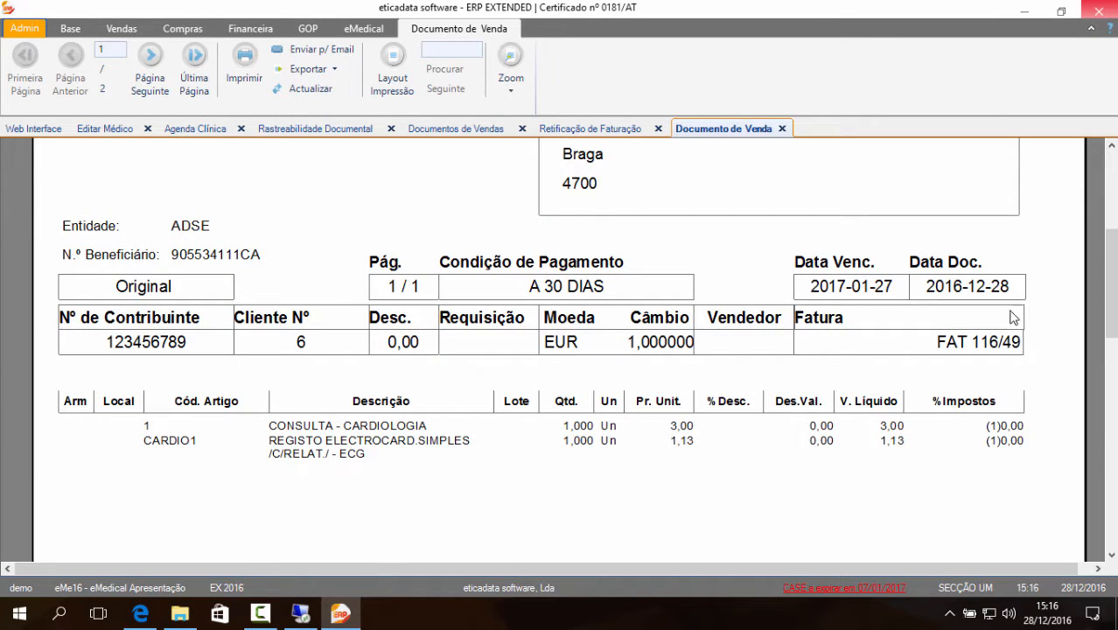
left_click(782, 129)
- Open the document traceability of the 11:15 consultation and examine its related documents
right_click(541, 352)
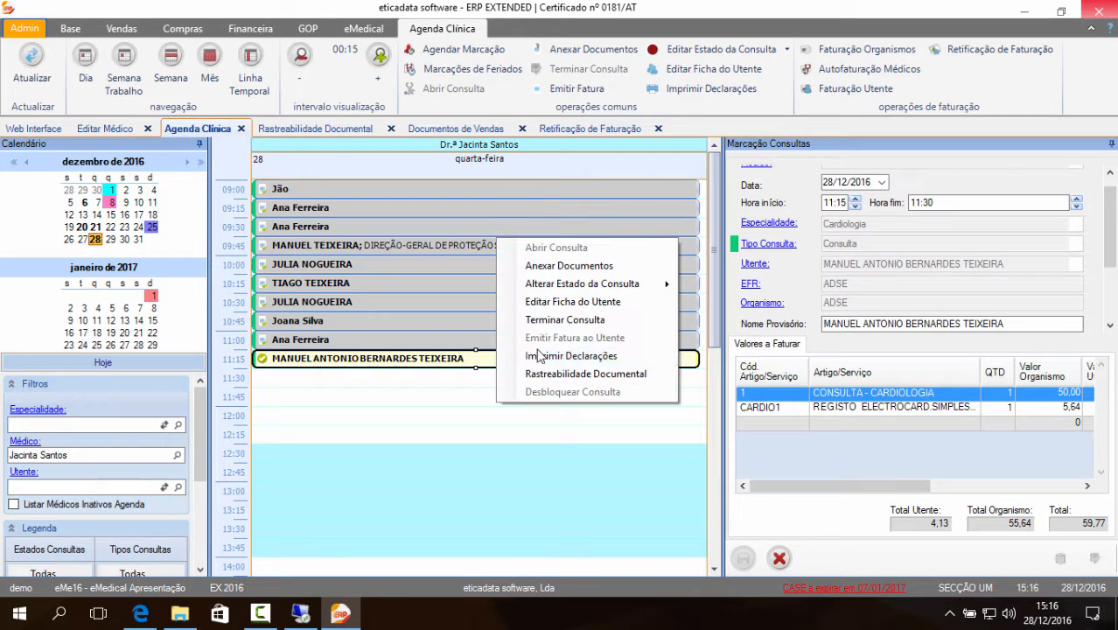
left_click(525, 374)
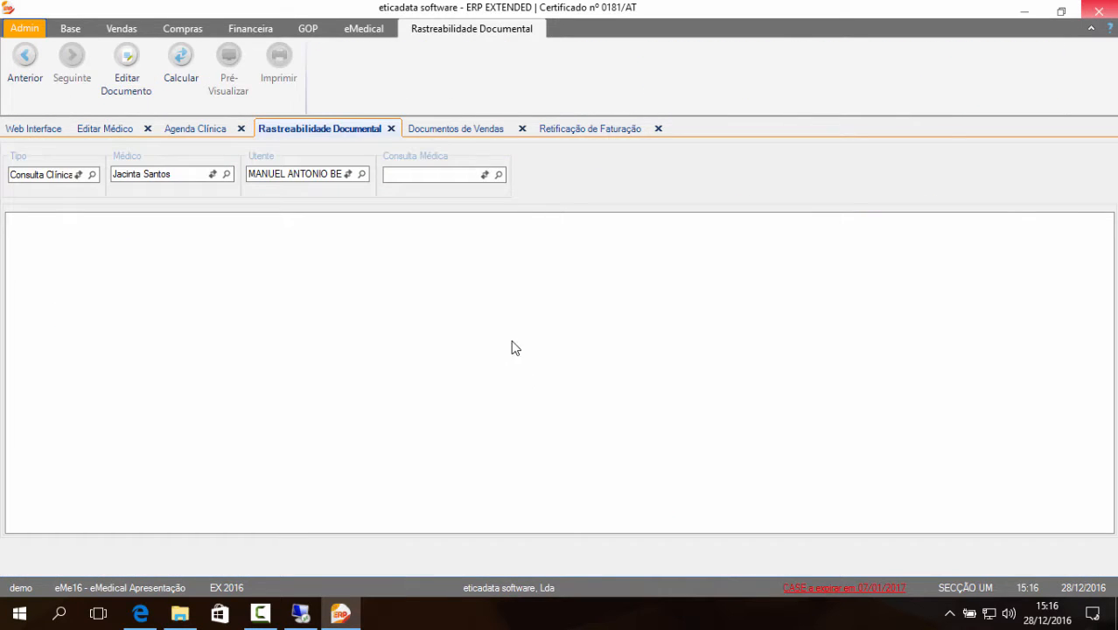
left_click(300, 311)
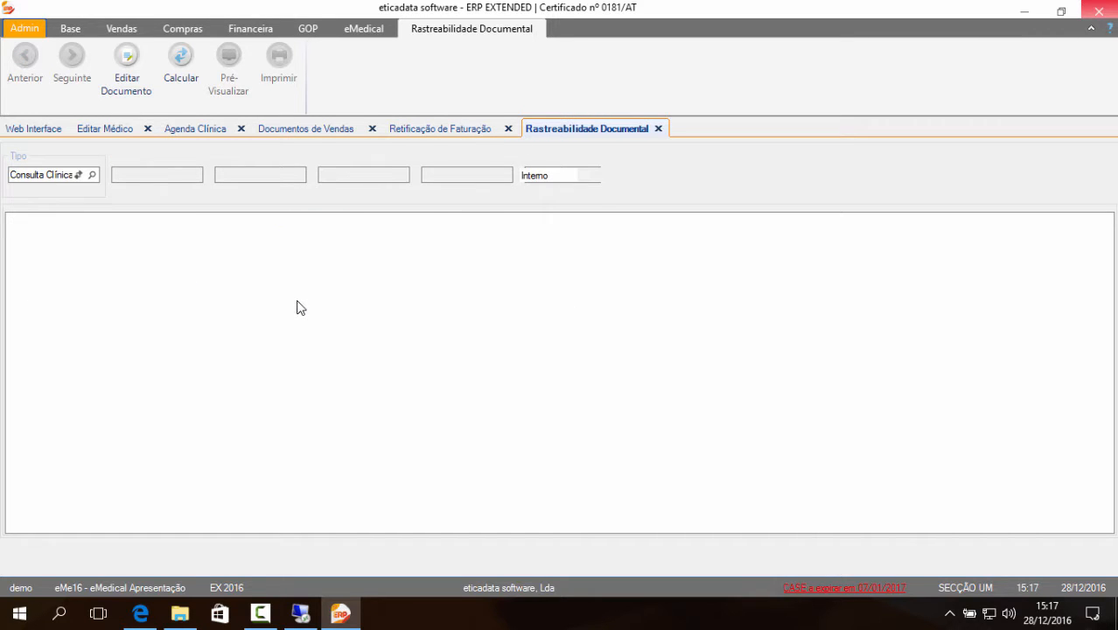
left_click(131, 82)
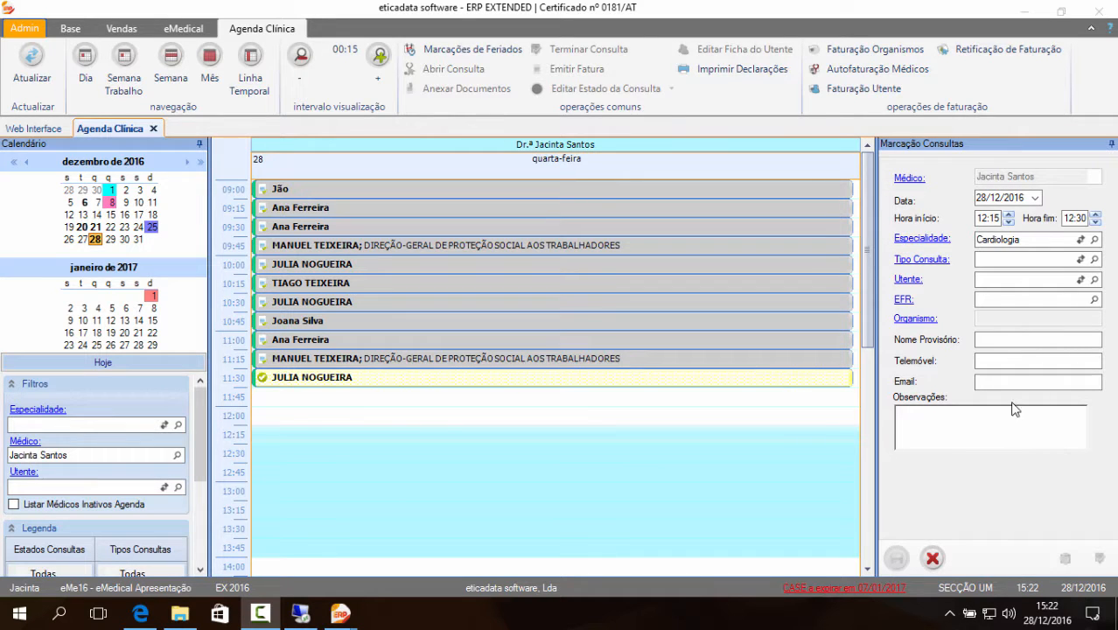
- Select the 11:30 consultation in the clinical agenda and open the MCDT prescription form
left_click(281, 398)
left_click(285, 381)
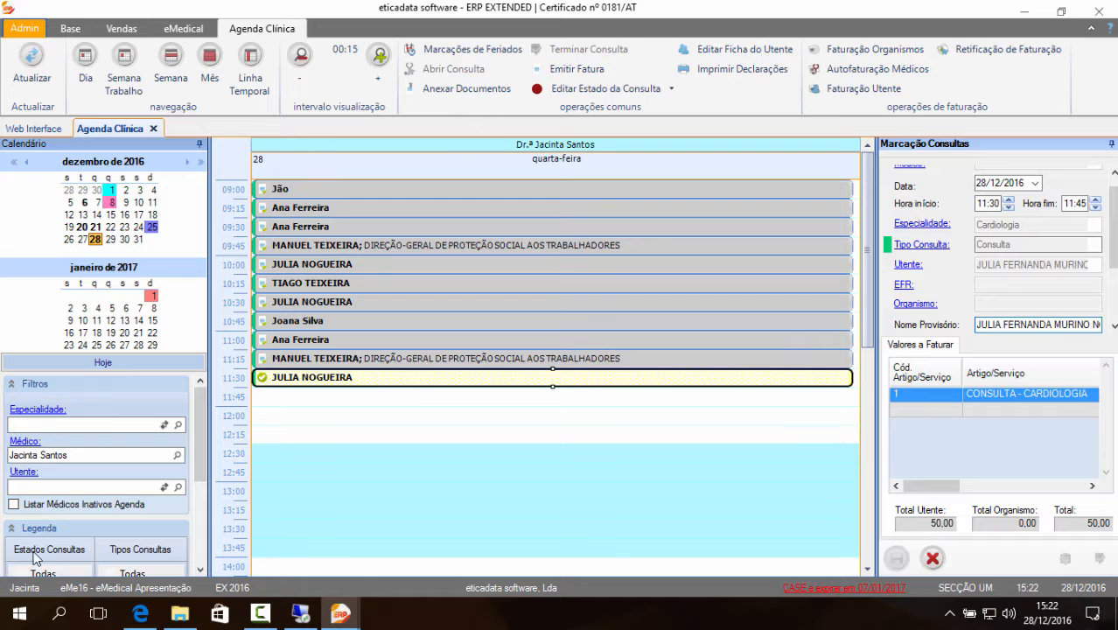
left_click(173, 30)
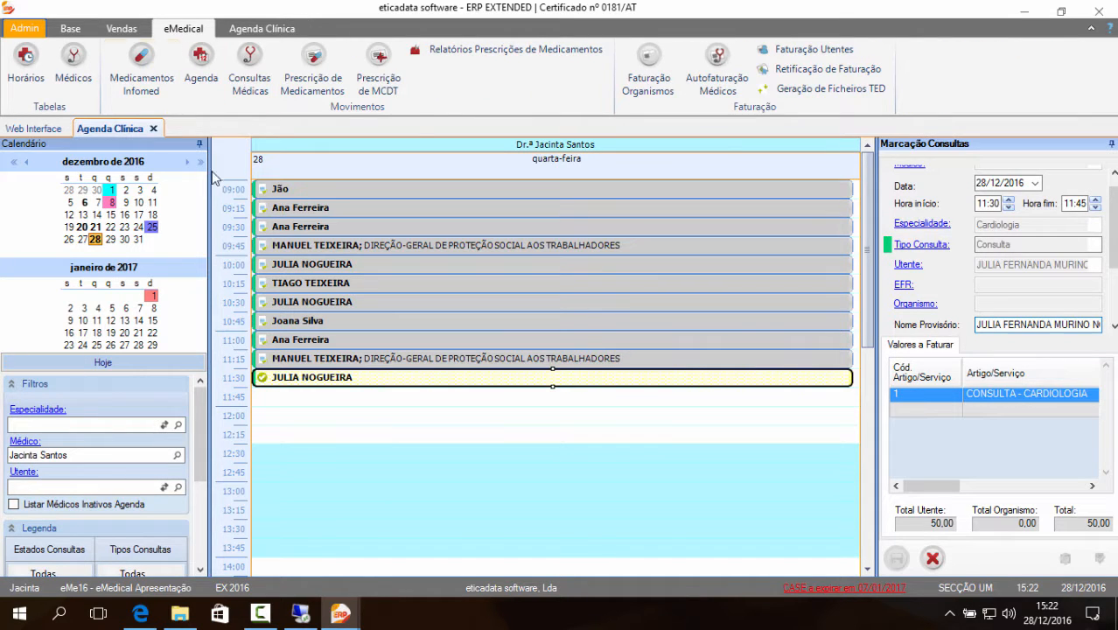
left_click(396, 85)
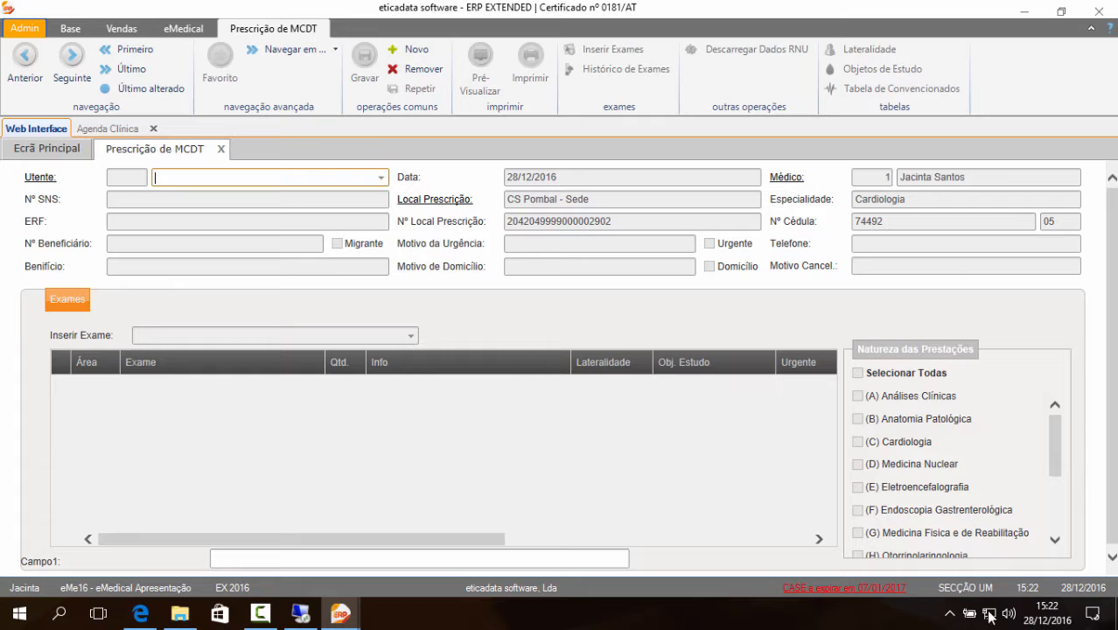
- Examine the sections and address data of the prescription location CS Pombal - Sede, and return to the MCDT prescription
left_click(437, 202)
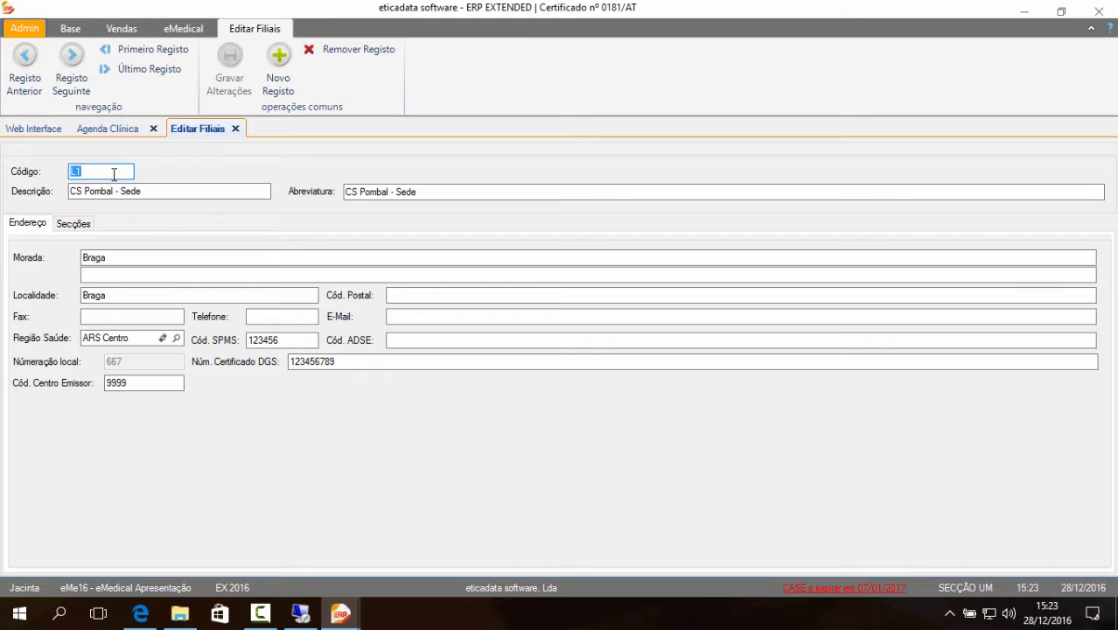
left_click(68, 226)
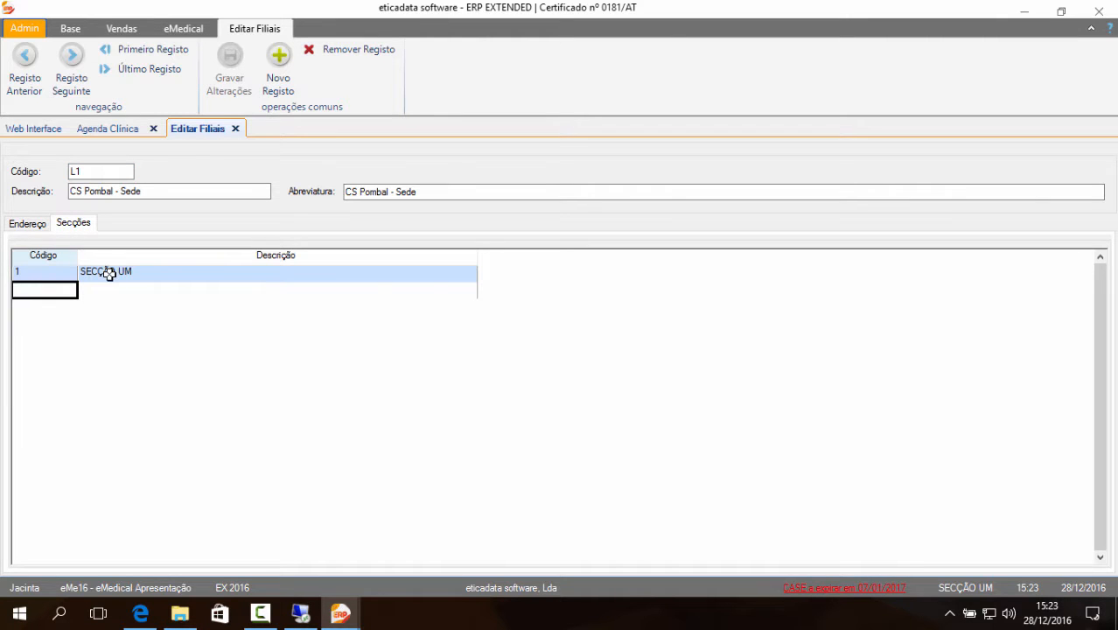
left_click(38, 226)
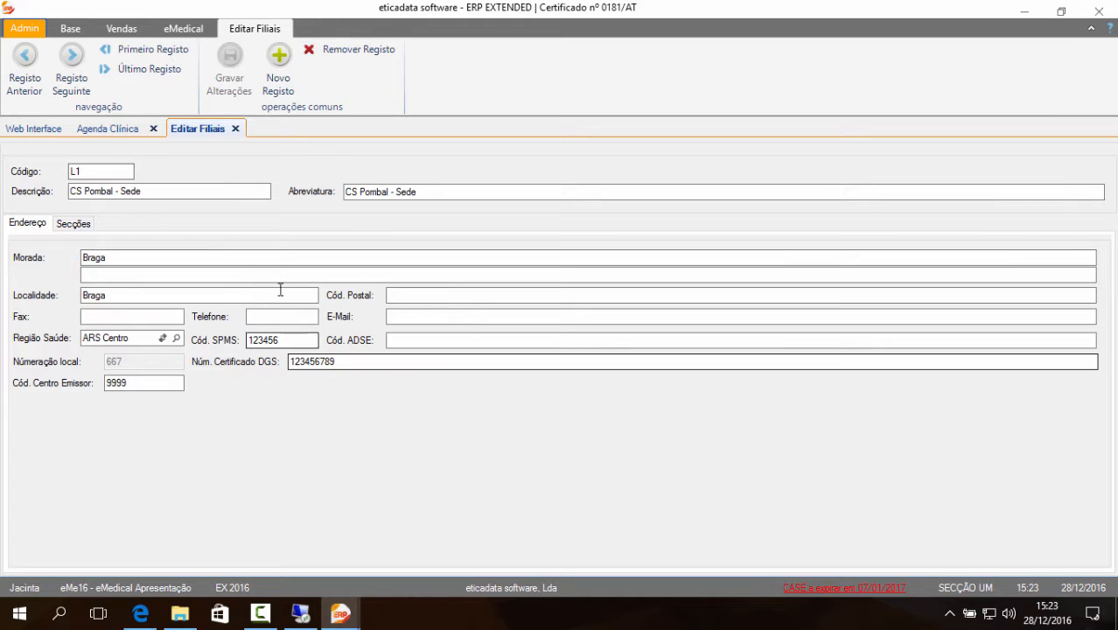
left_click(203, 276)
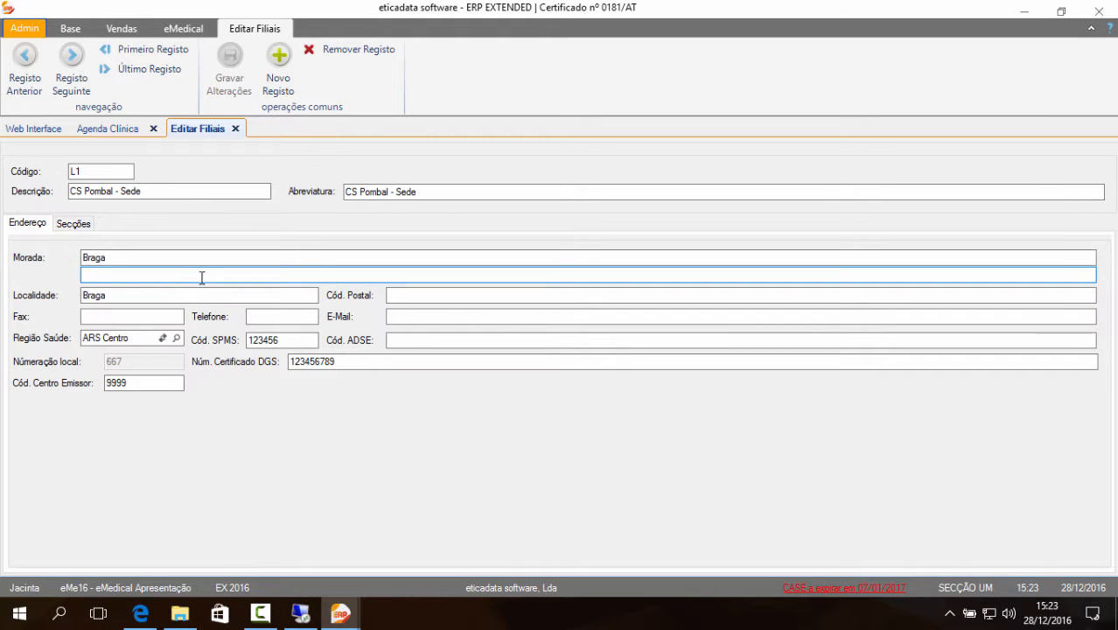
left_click(124, 296)
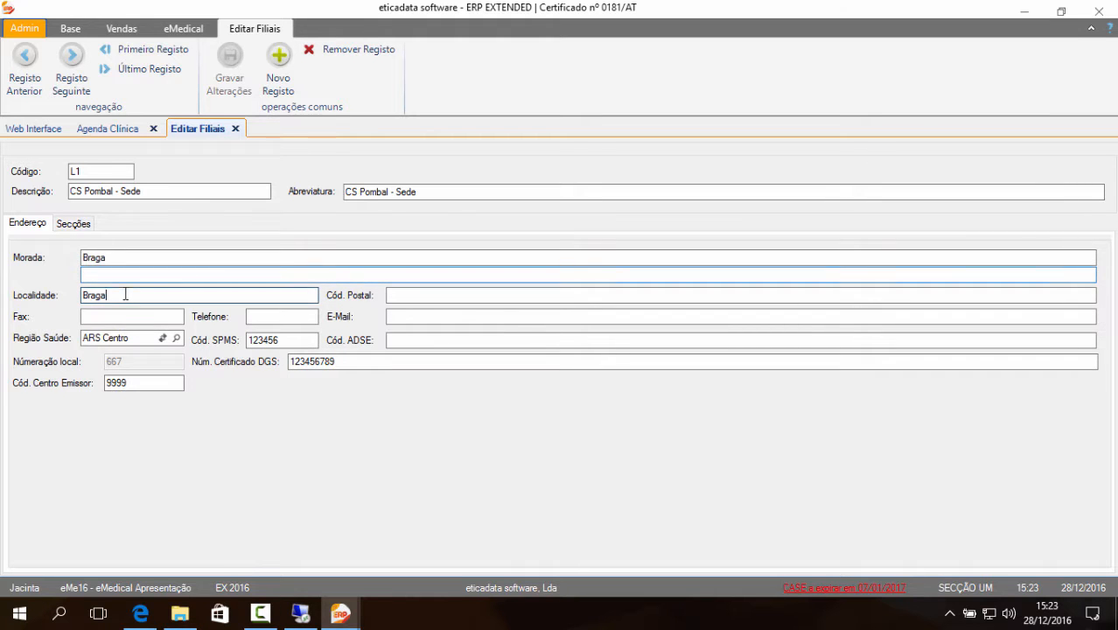
left_click(442, 316)
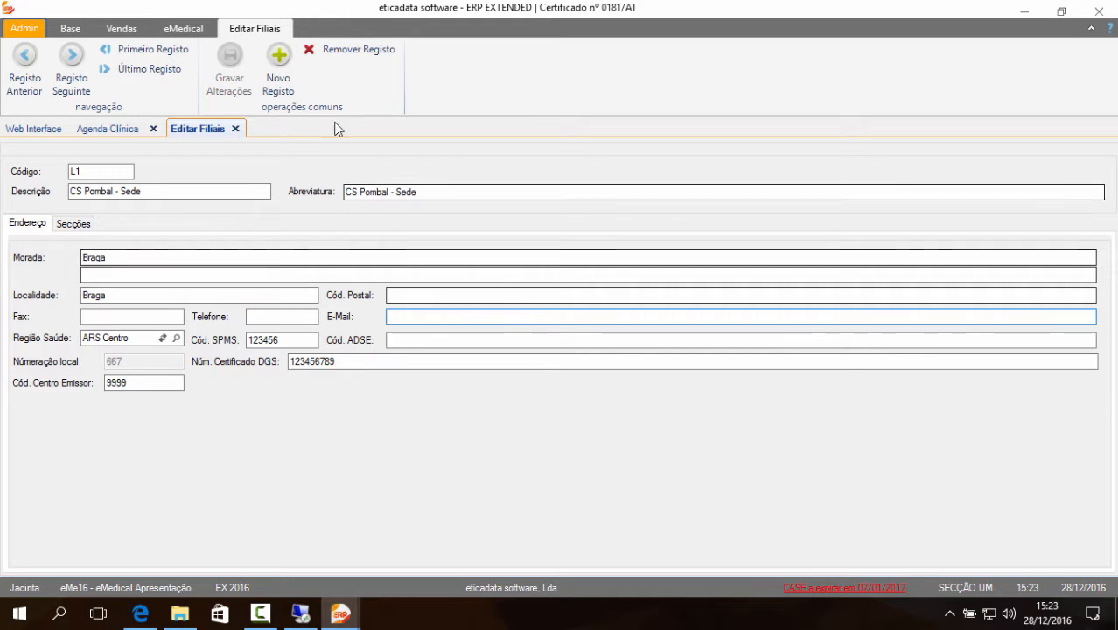
left_click(115, 128)
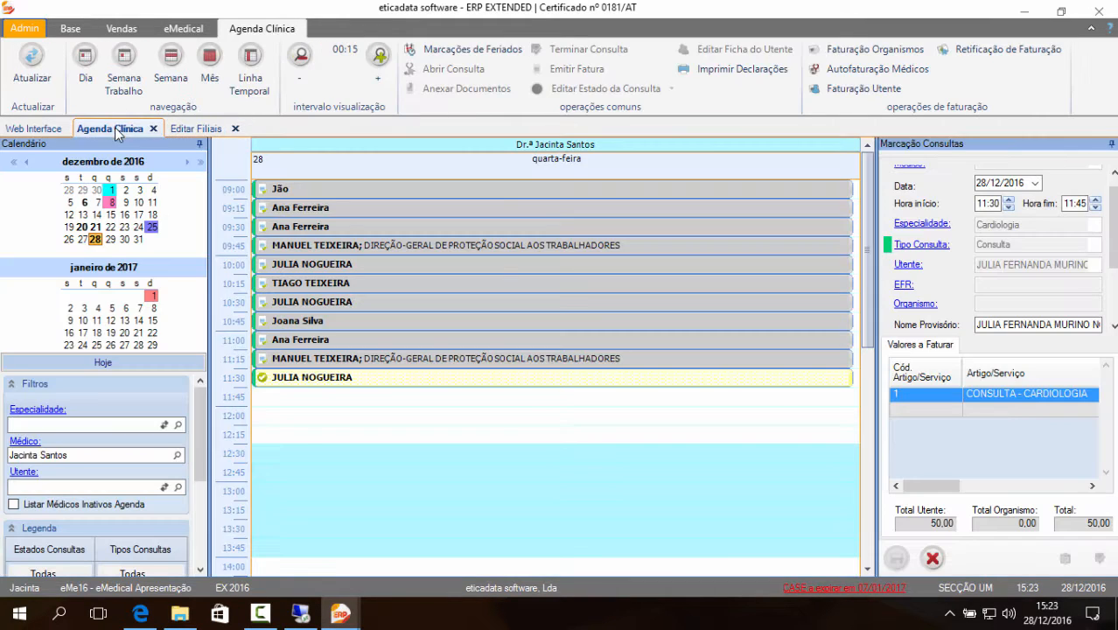
left_click(44, 129)
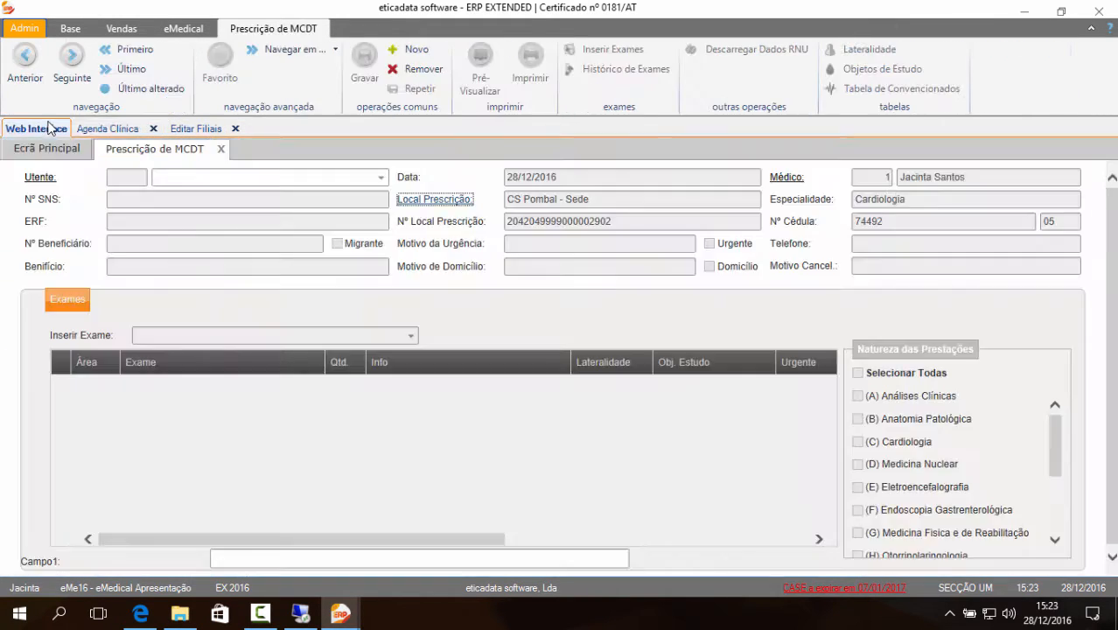
- Choose the ADSE patient for the MCDT prescription and check the financial entity and beneficiary number fields
left_click(375, 185)
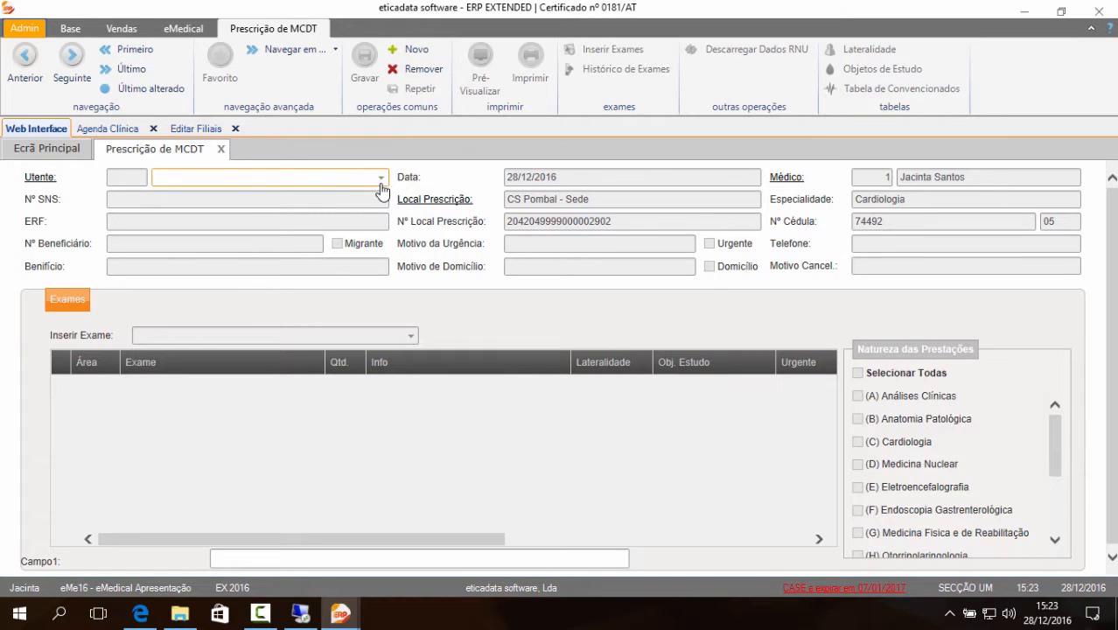
left_click(381, 179)
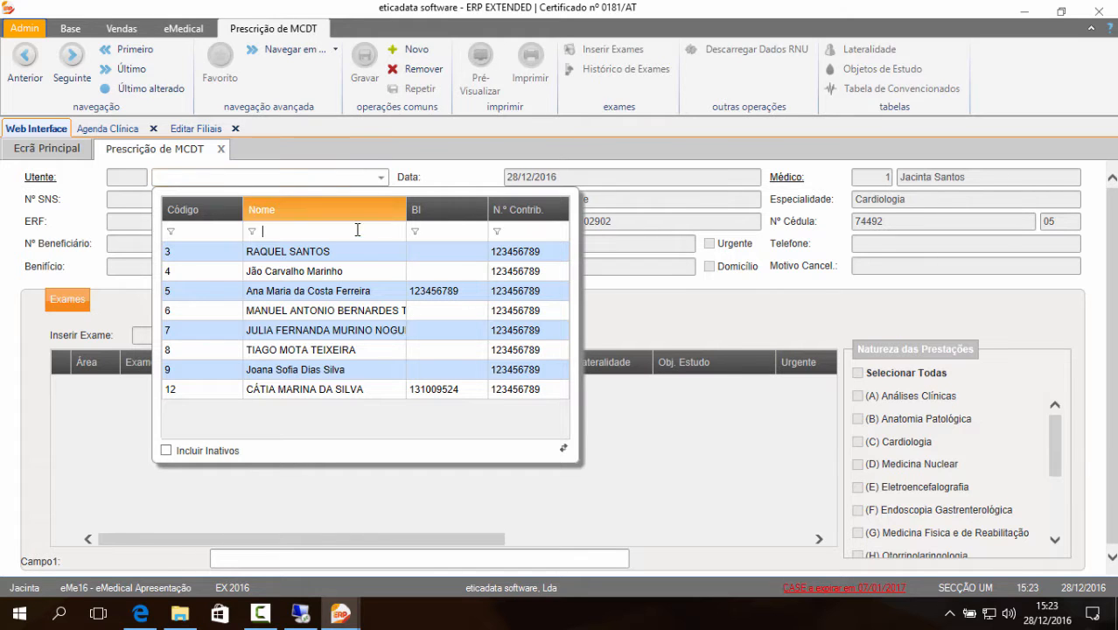
left_click(326, 310)
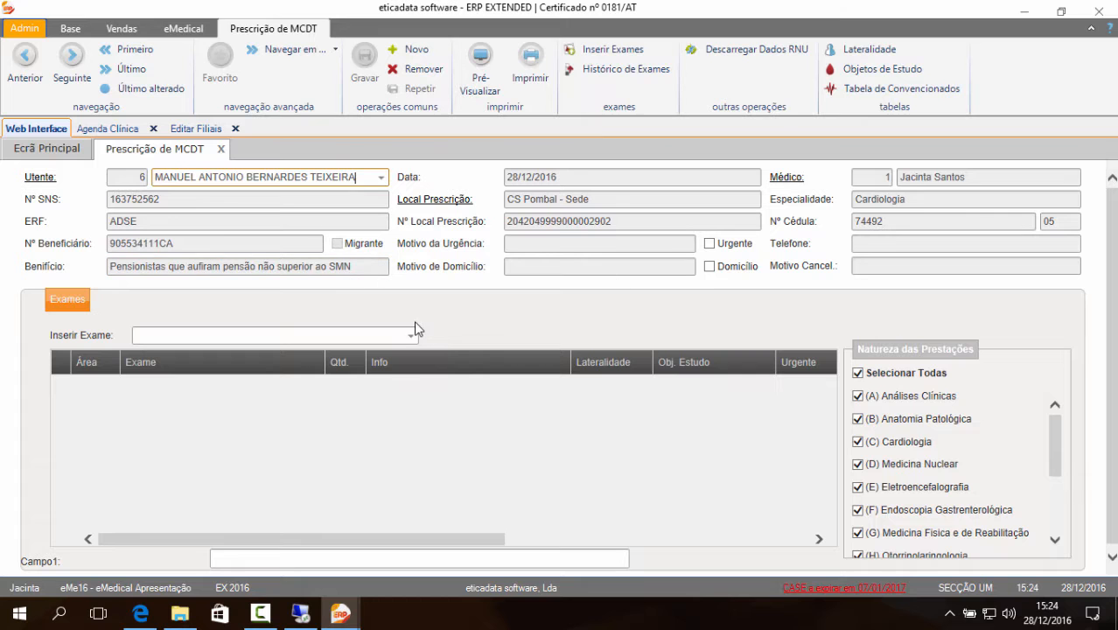
left_click(213, 221)
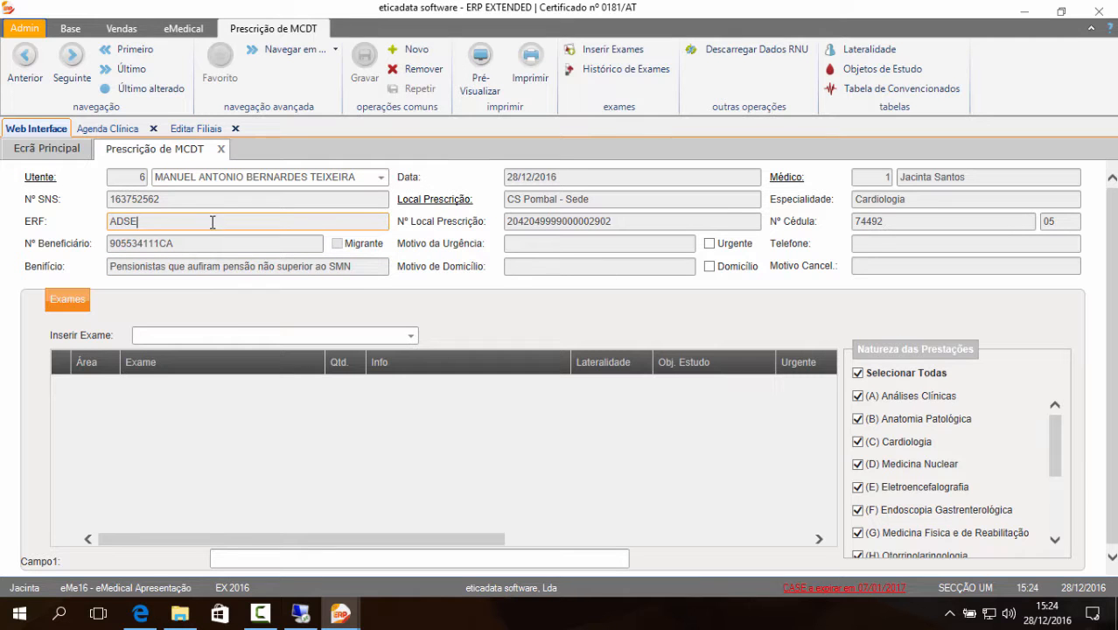
left_click(168, 243)
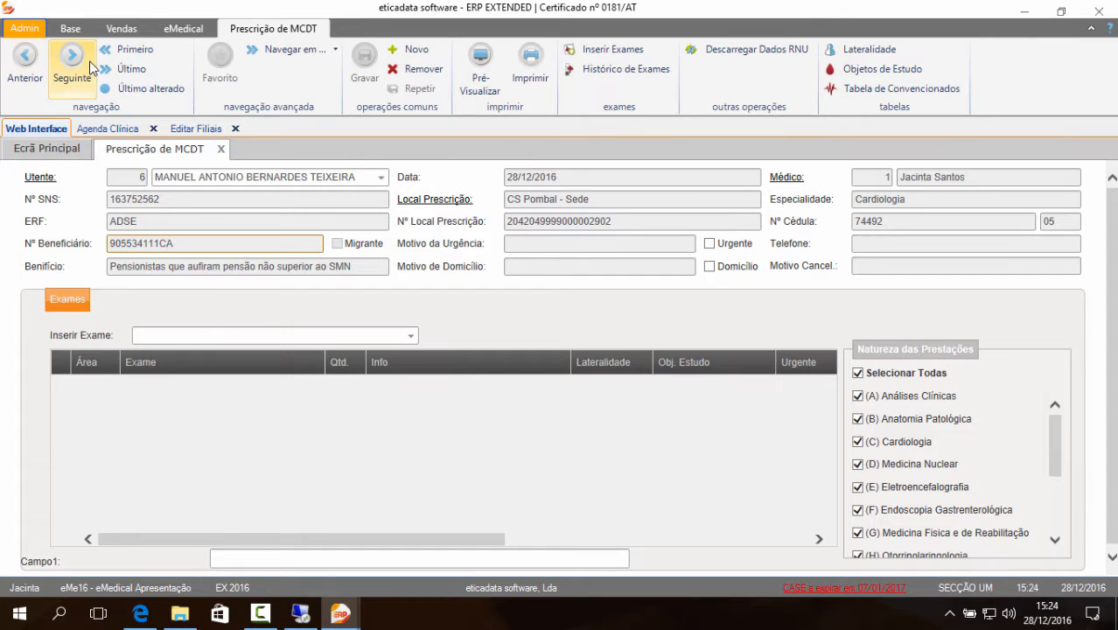
- Browse the stored MCDT prescriptions and examine the exams they prescribe
left_click(14, 61)
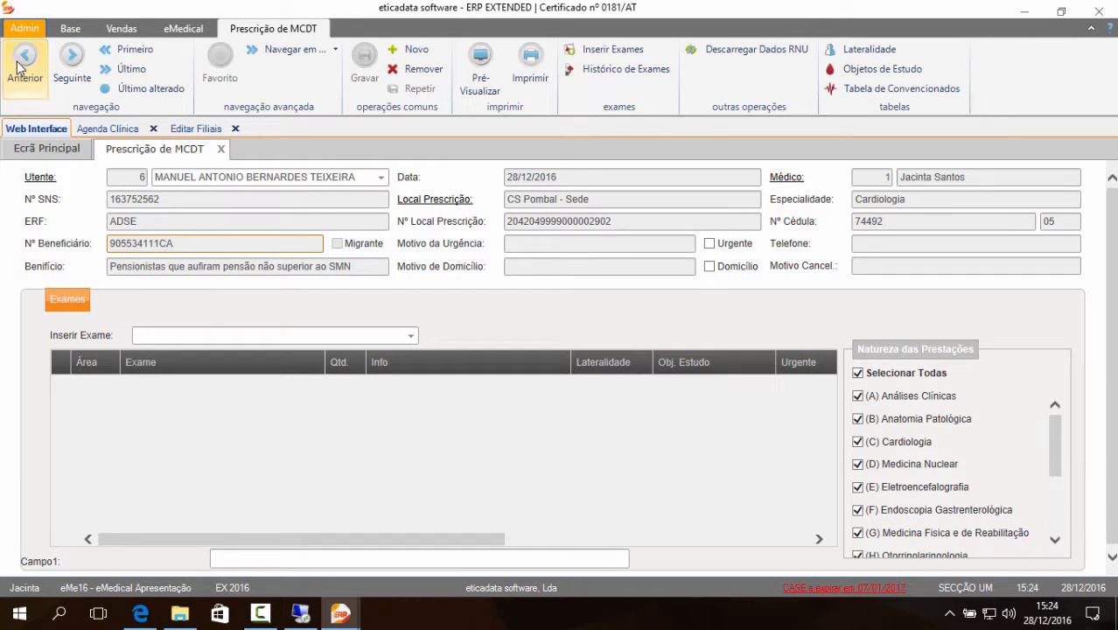
left_click(74, 78)
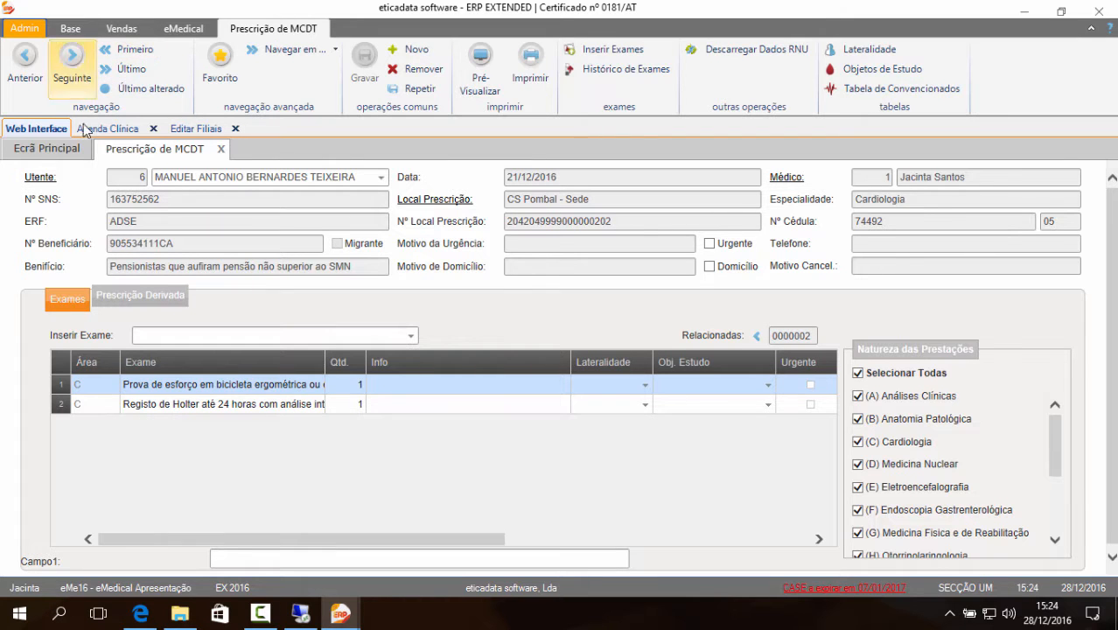
left_click(136, 77)
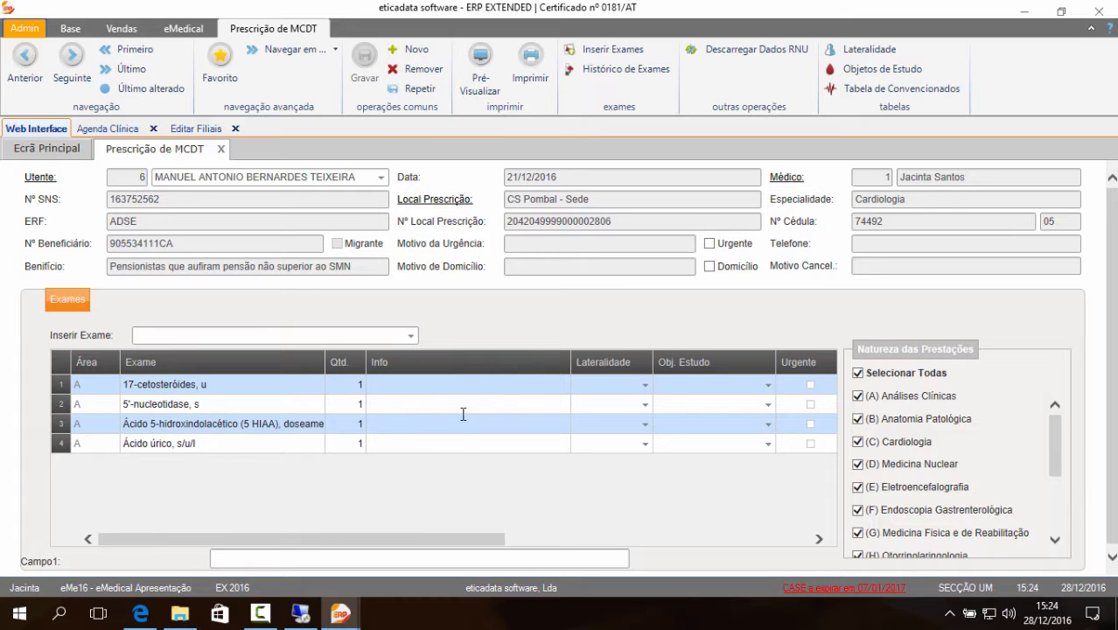
- Review the patient's exam history, close it without repeating any exam and start a new MCDT prescription
left_click(626, 69)
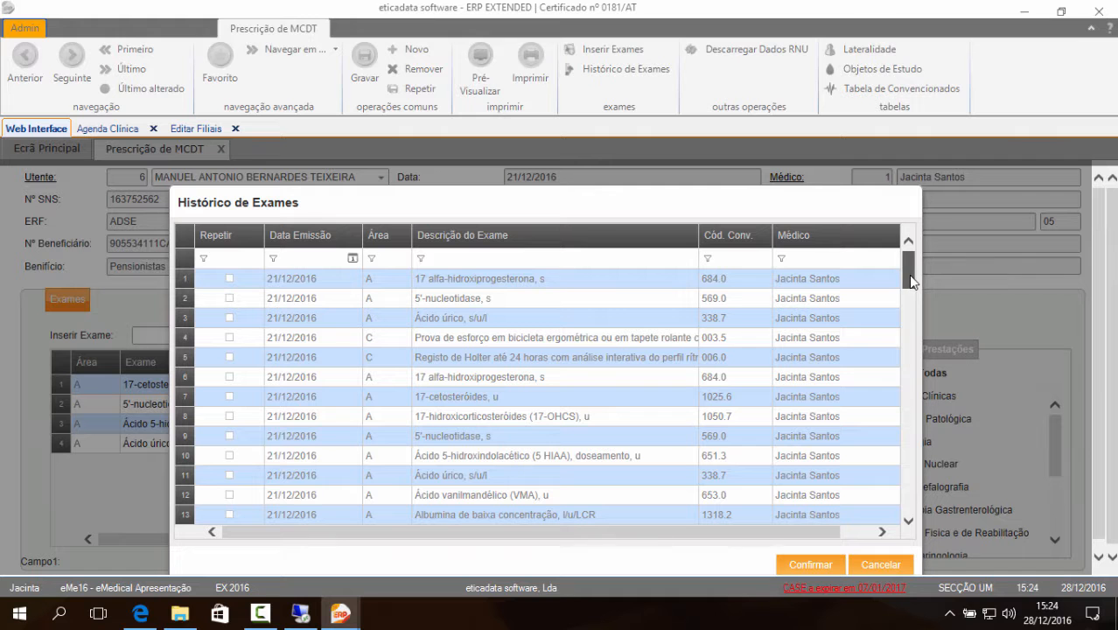
left_click_drag(910, 280, 911, 237)
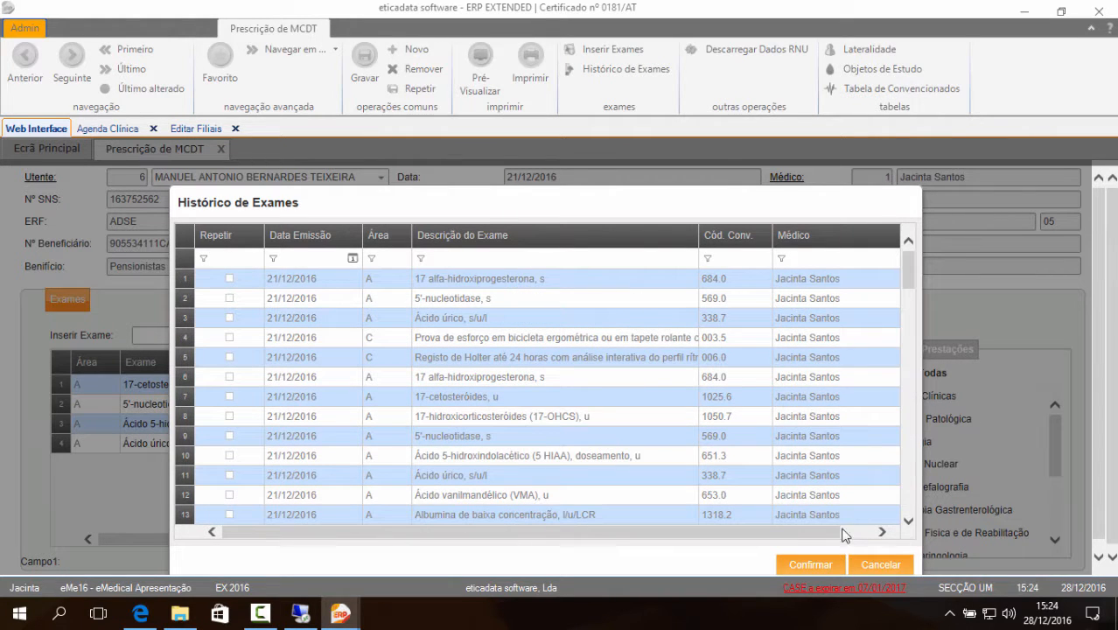
left_click(881, 565)
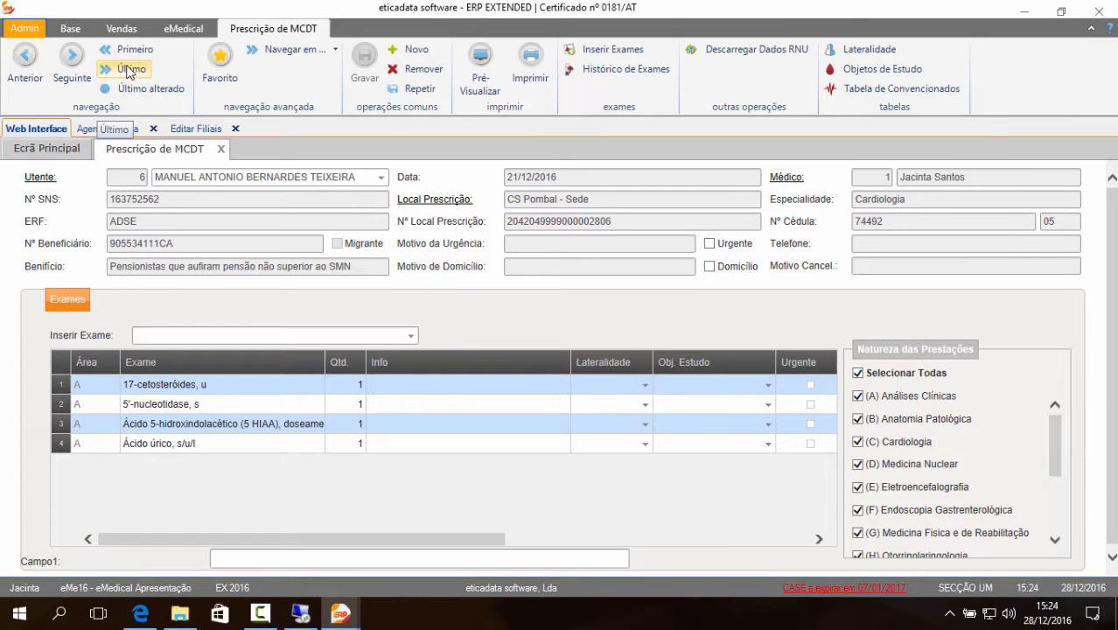
left_click(417, 49)
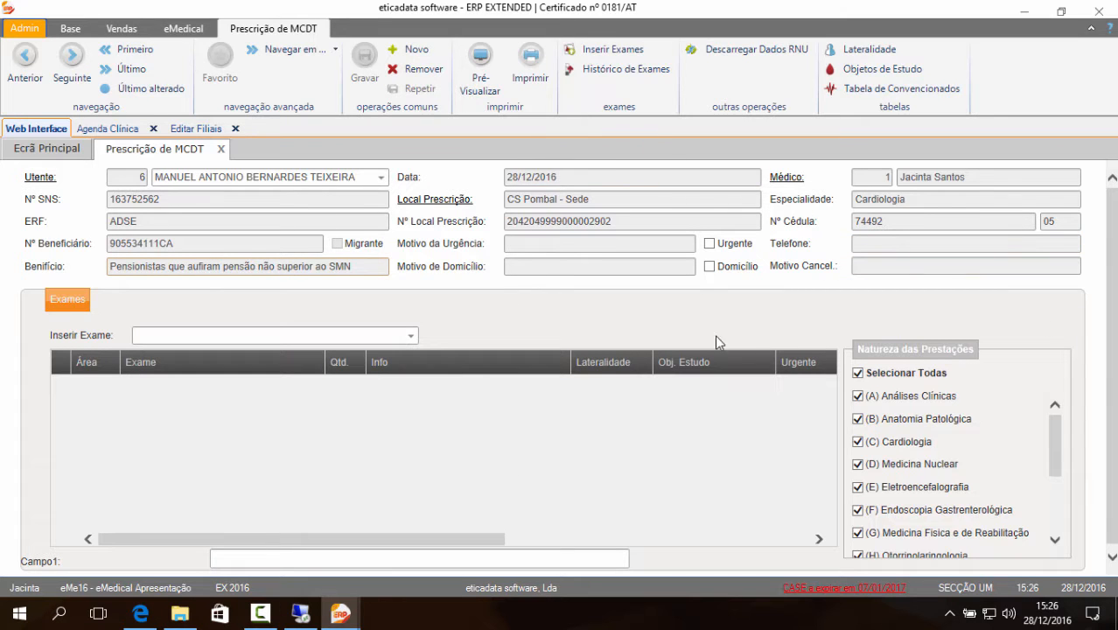
- Open the table of contracted MCDT exams (Tabela de Convencionados) and view its last and first records
left_click(857, 90)
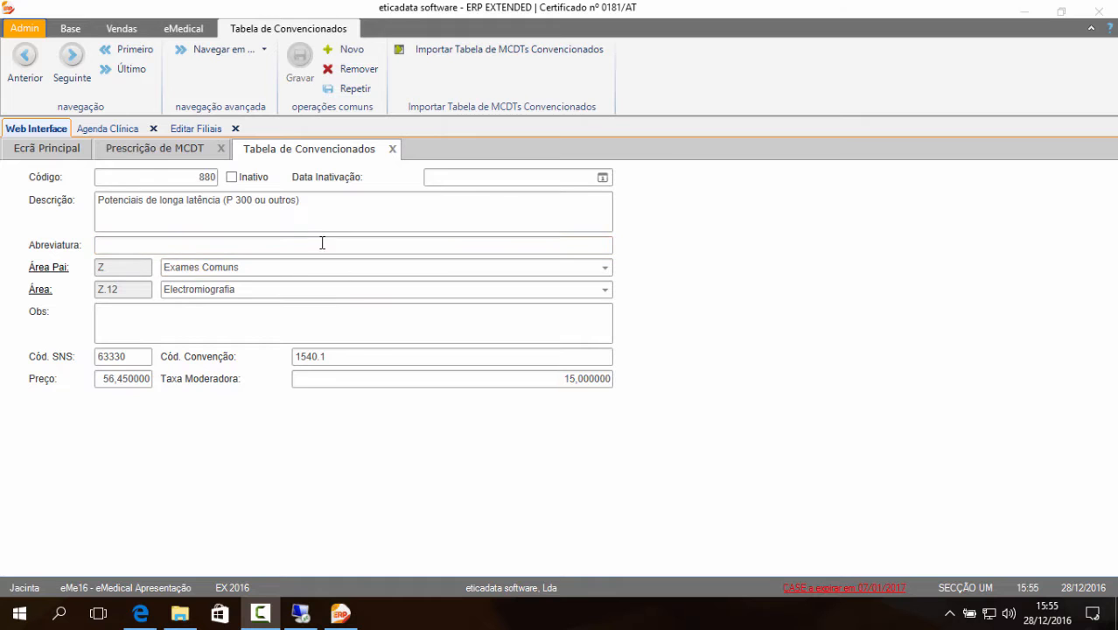
left_click(129, 70)
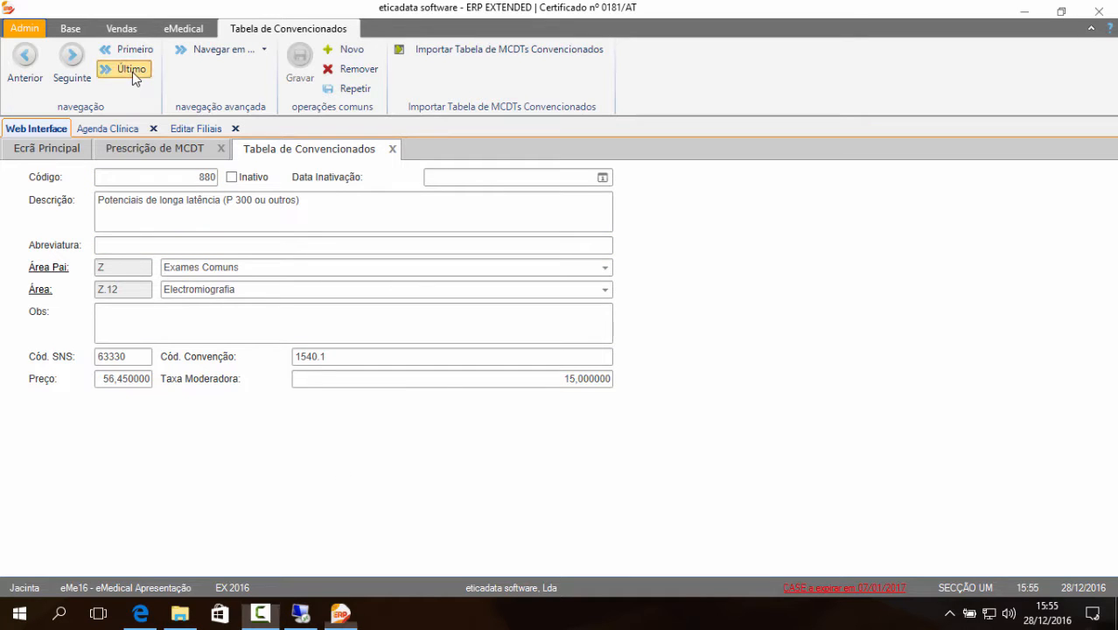
left_click(140, 51)
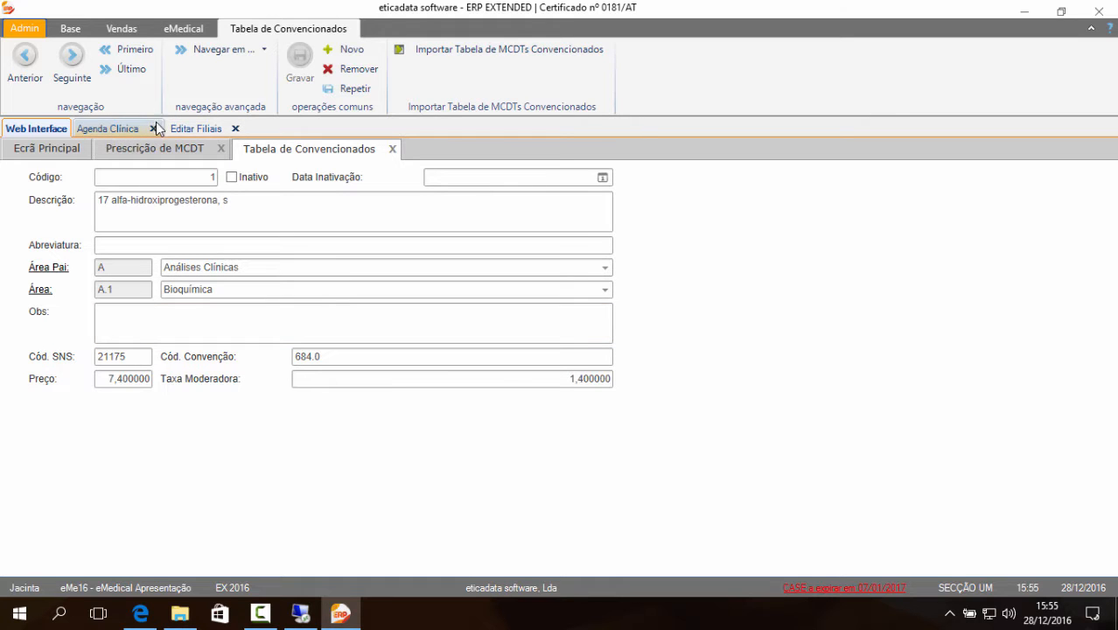
- Open the base tables and examine the MCDT Áreas list among the eMedical MCDT prescription tables
left_click(132, 129)
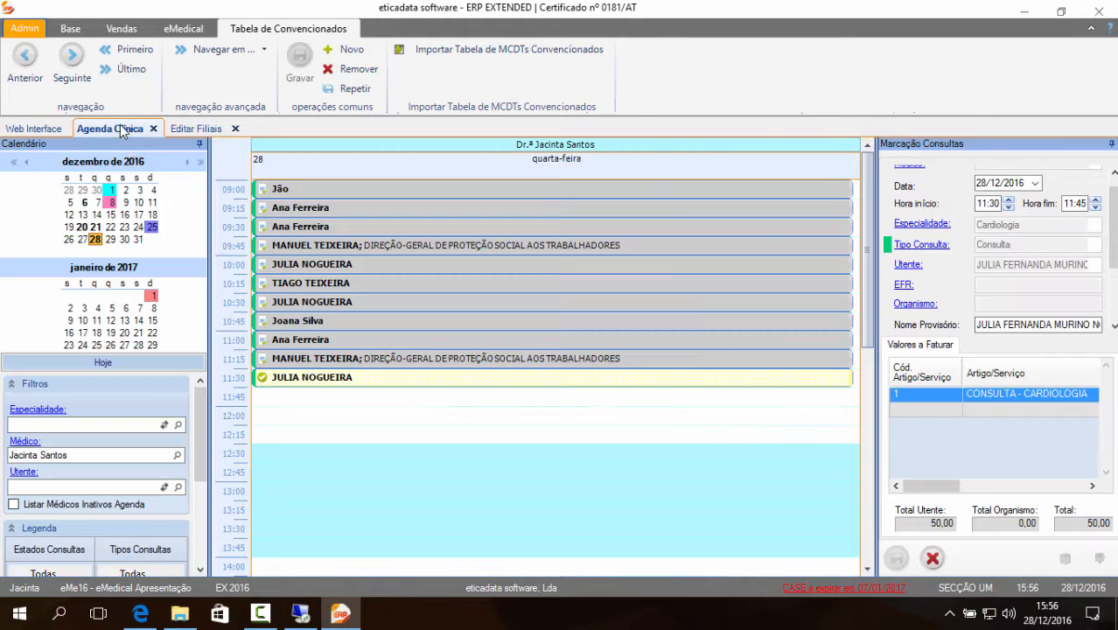
left_click(70, 28)
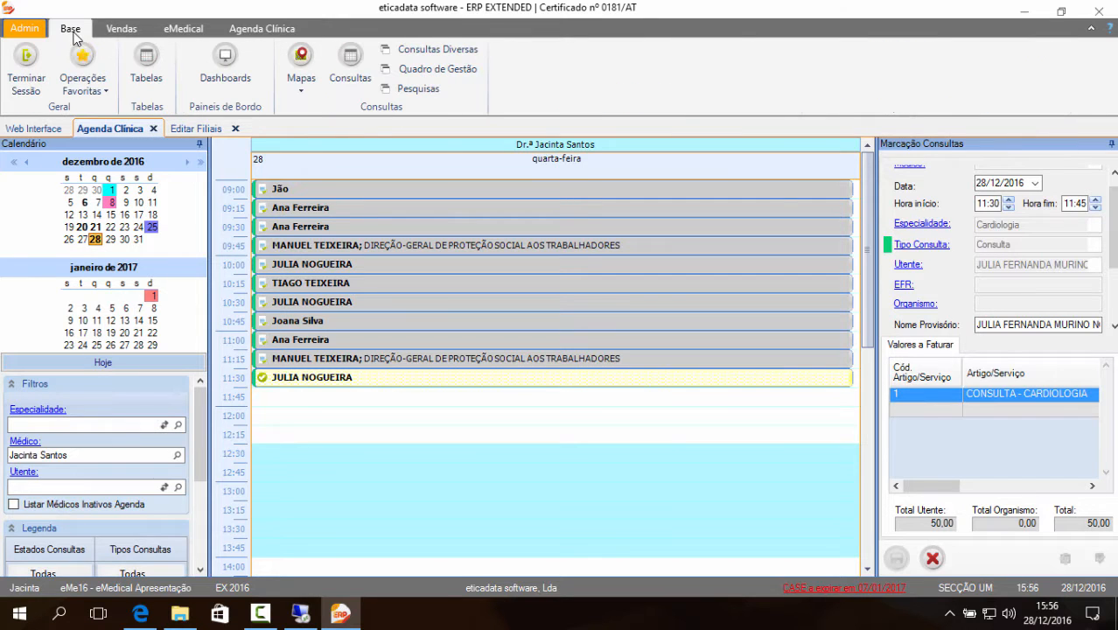
left_click(150, 72)
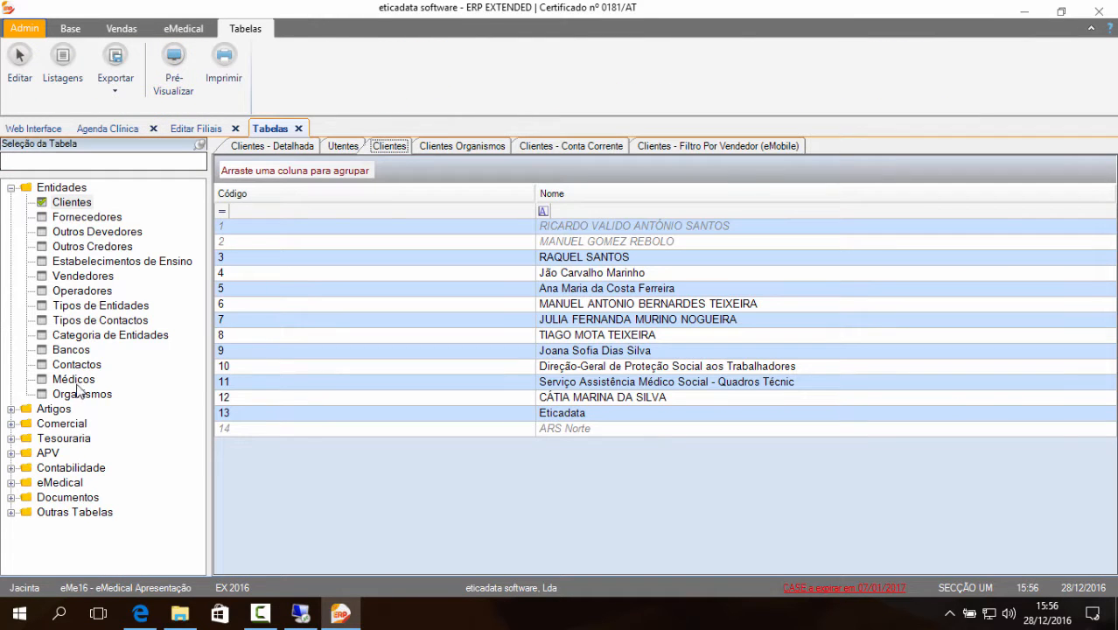
left_click(68, 497)
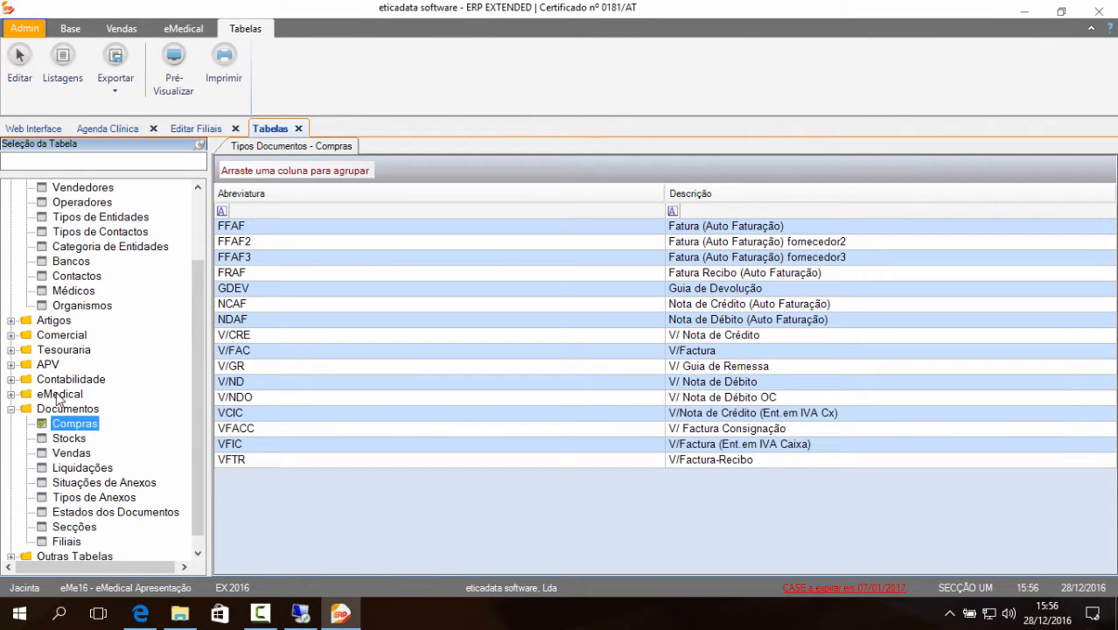
left_click(57, 392)
left_click(127, 527)
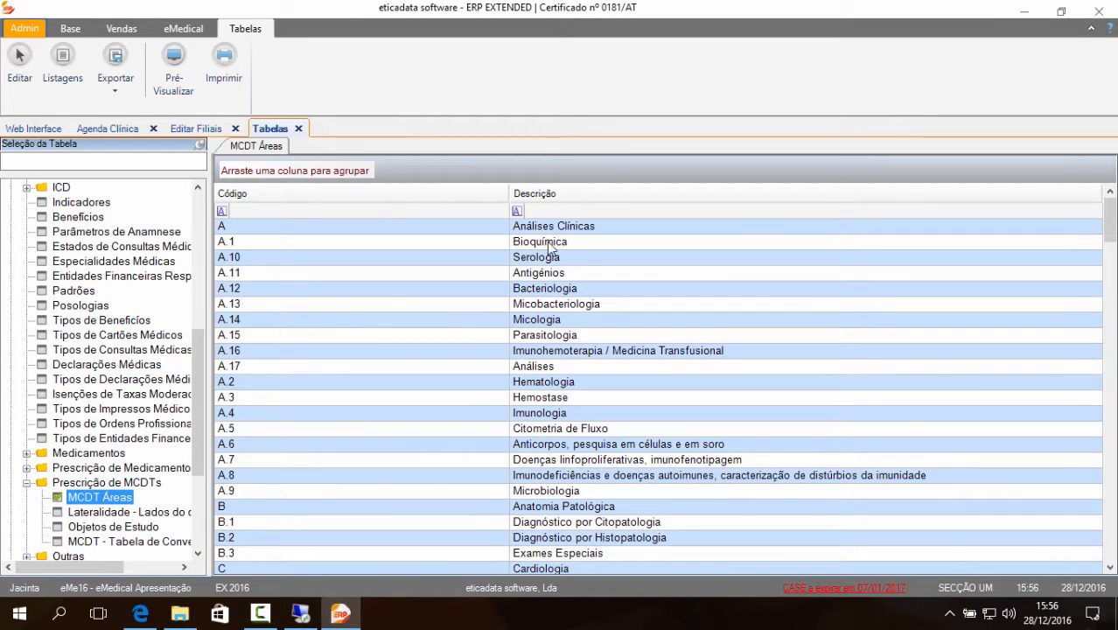
- Examine the Análises Clínicas (A) and Anatomia Patológica (B) areas and their subareas in the MCDT Áreas list
left_click(302, 226)
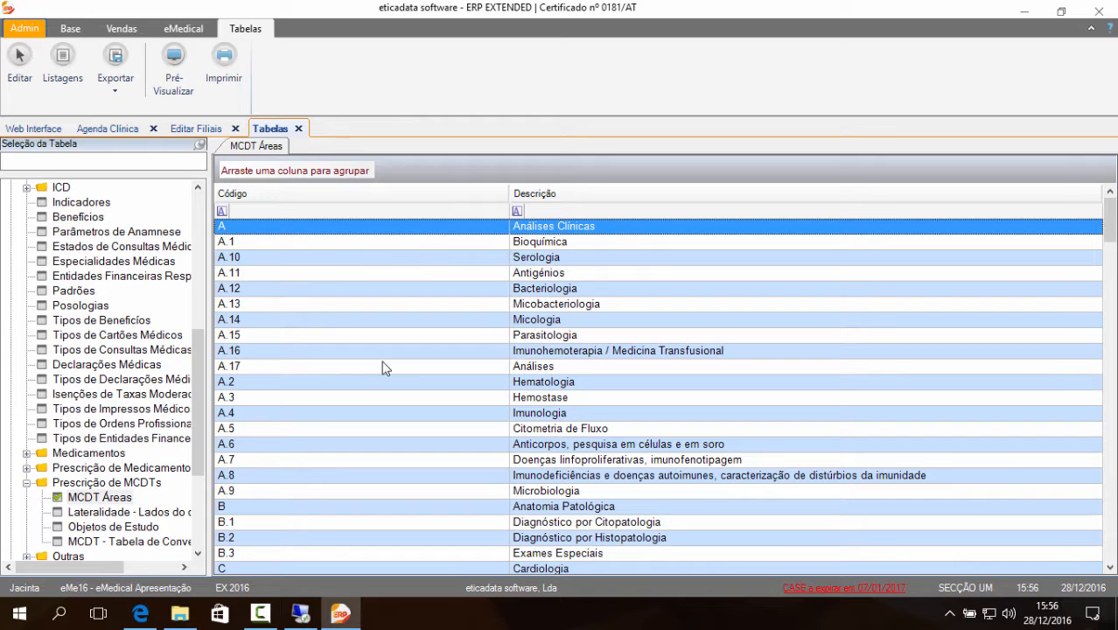
left_click(222, 511)
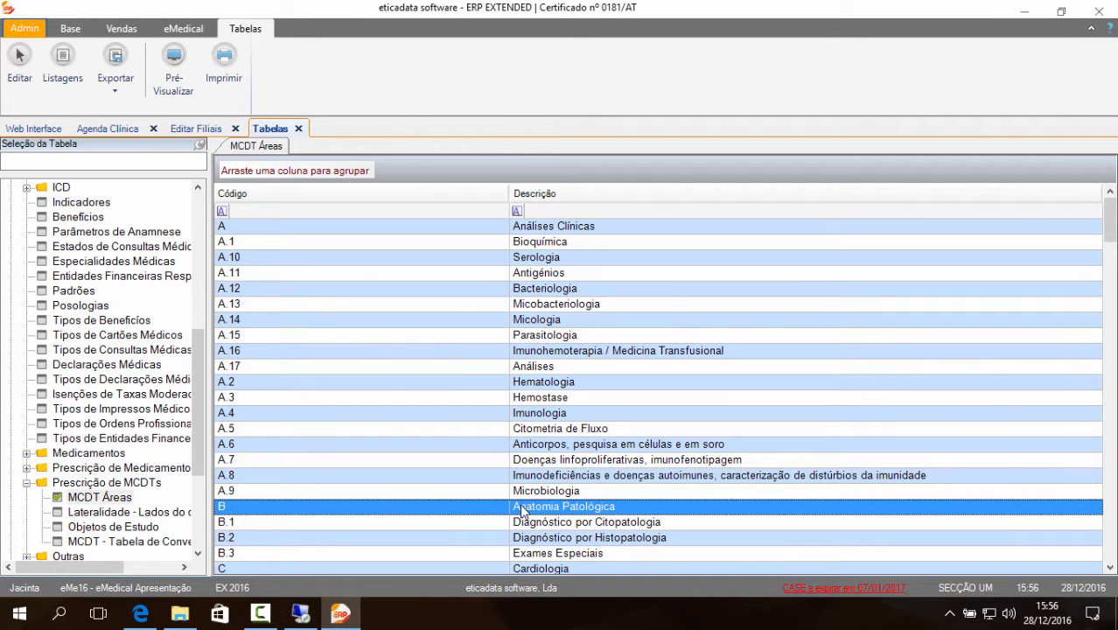
scroll(516, 525, "down", 1)
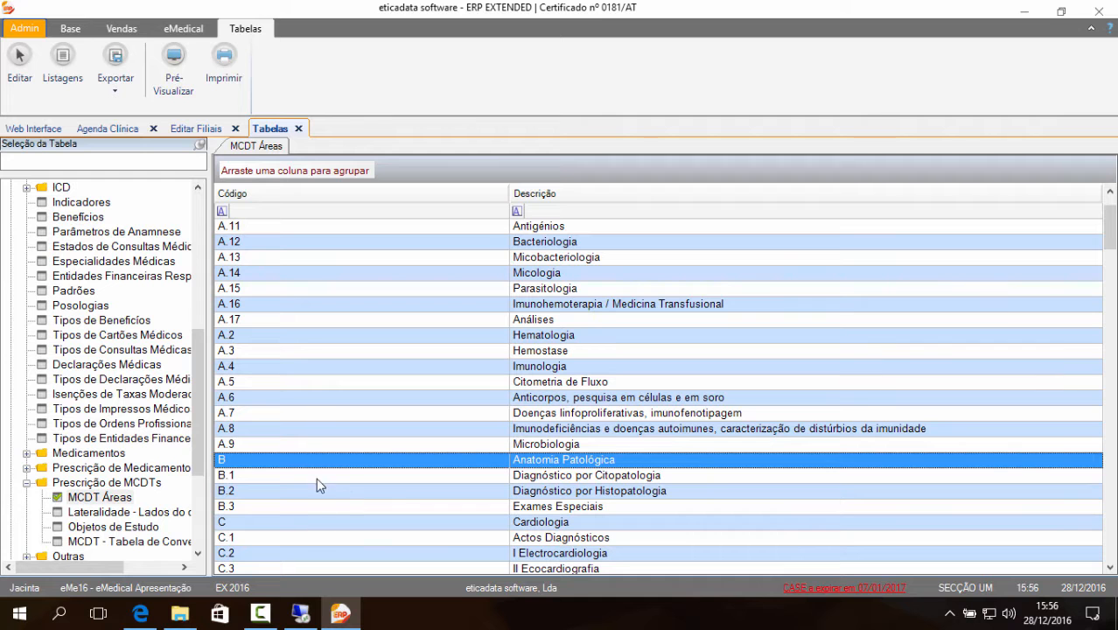
- Open the MCDT - Tabela de Convencionados base table and examine the exams' contracted codes, descriptions and area codes
left_click(93, 540)
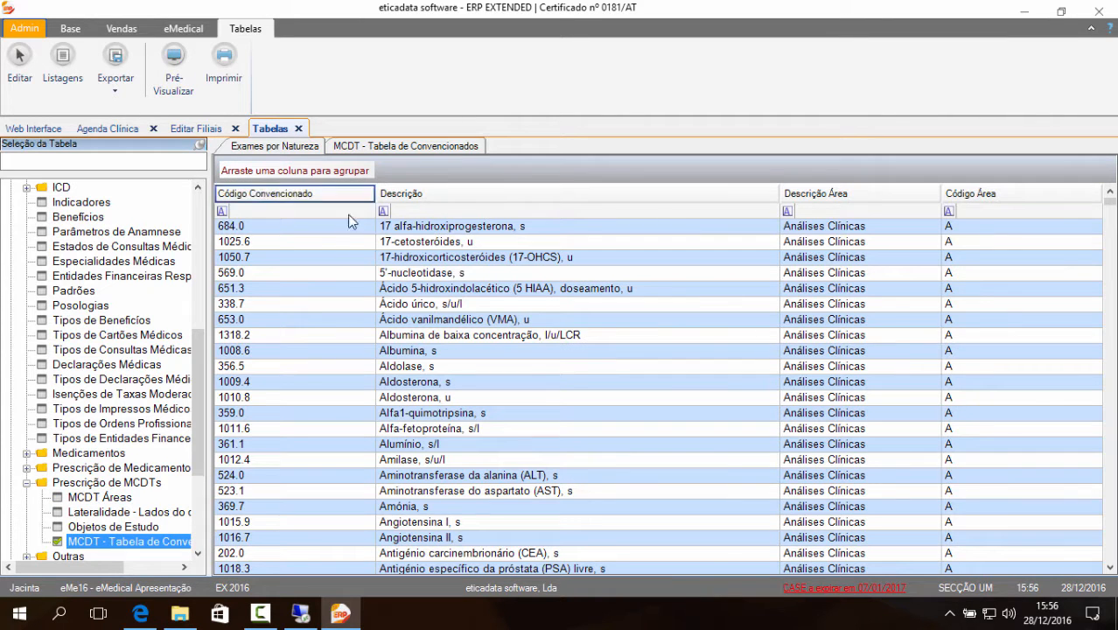
left_click(487, 229)
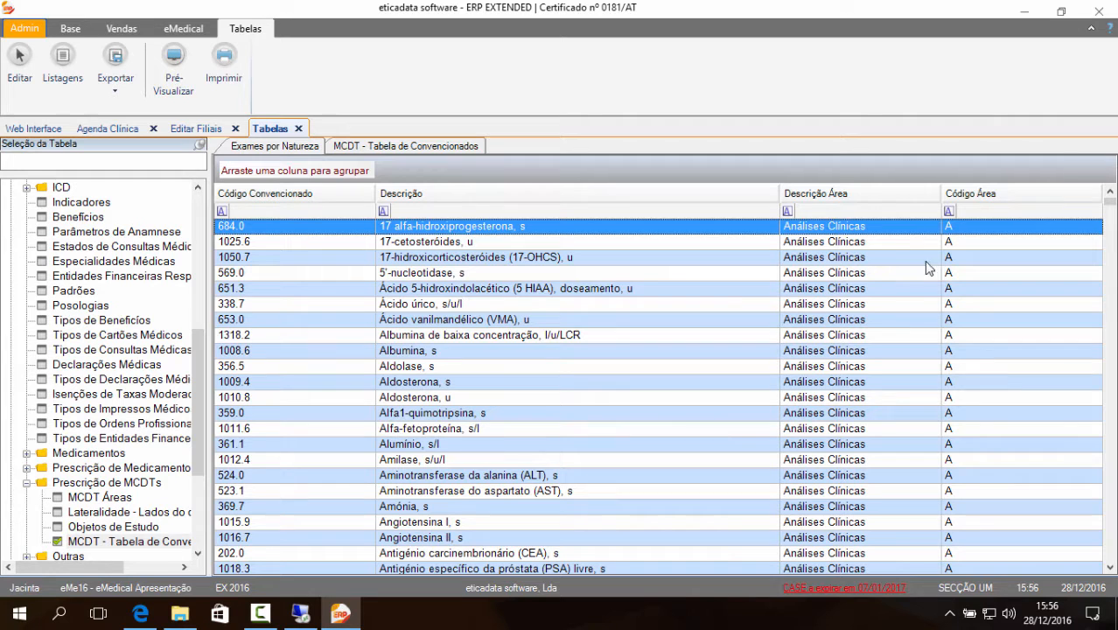
left_click_drag(835, 232, 864, 229)
left_click_drag(263, 194, 323, 249)
left_click(341, 366)
left_click(334, 339)
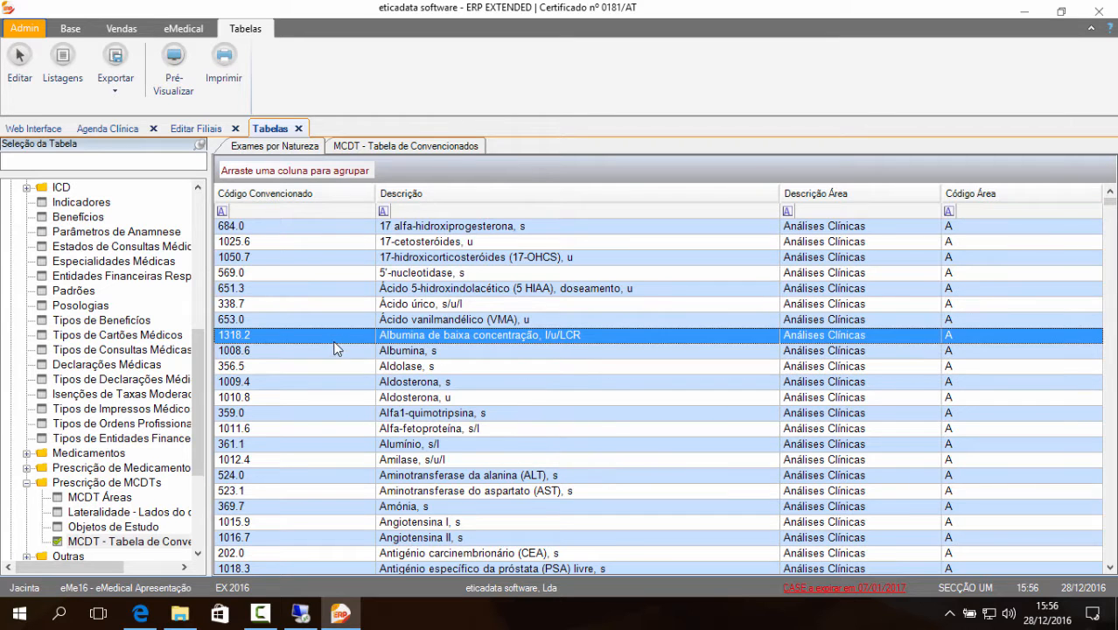
scroll(1109, 568, "down", 5)
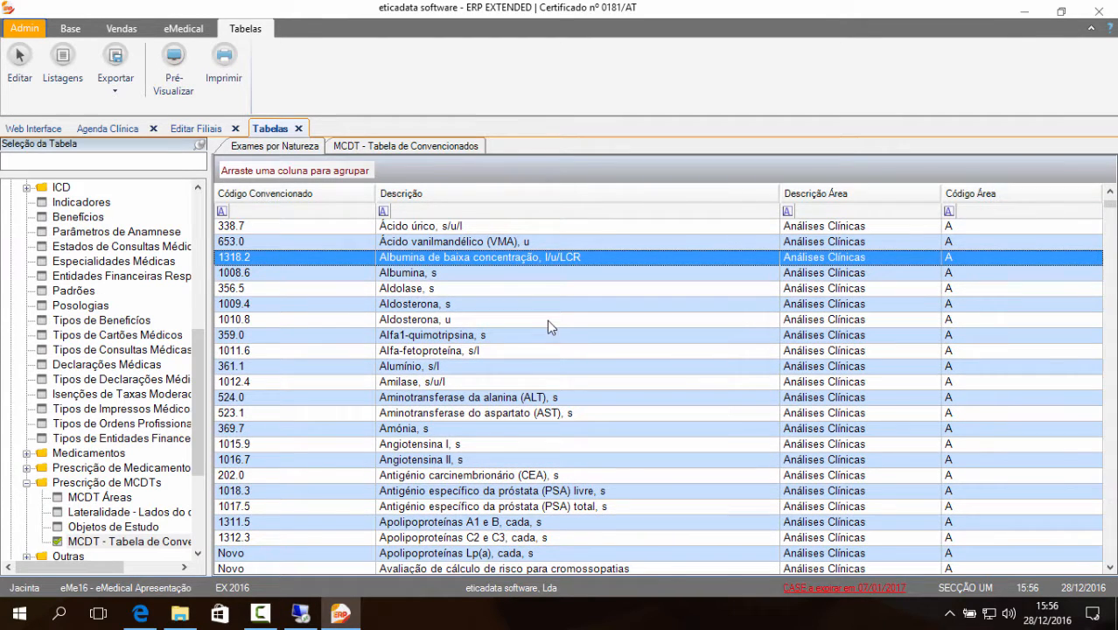
left_click(497, 274)
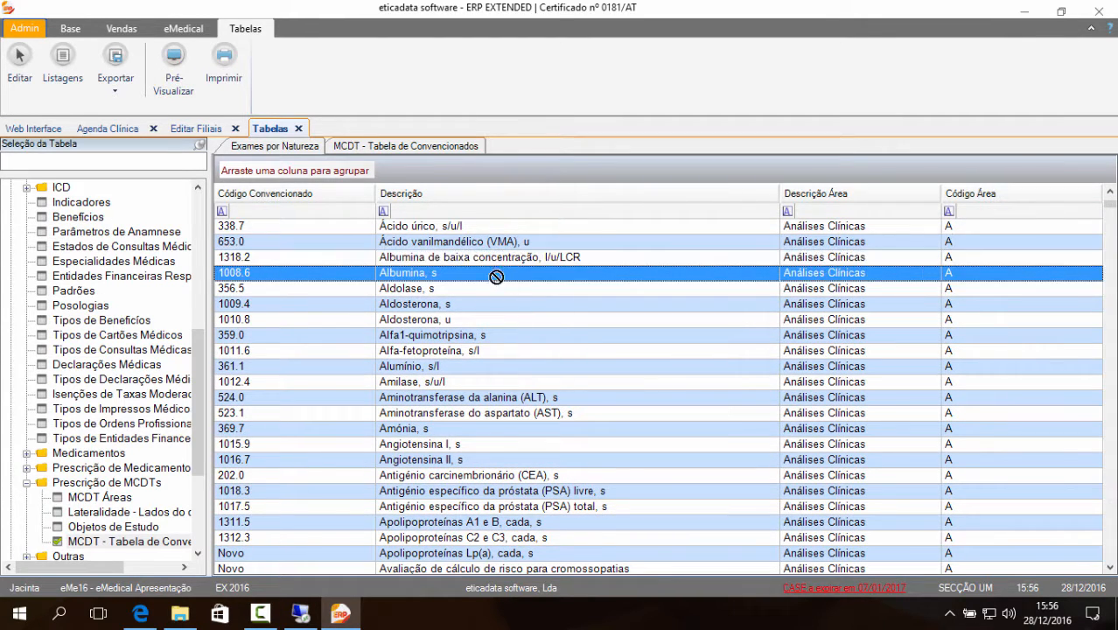
left_click(543, 258)
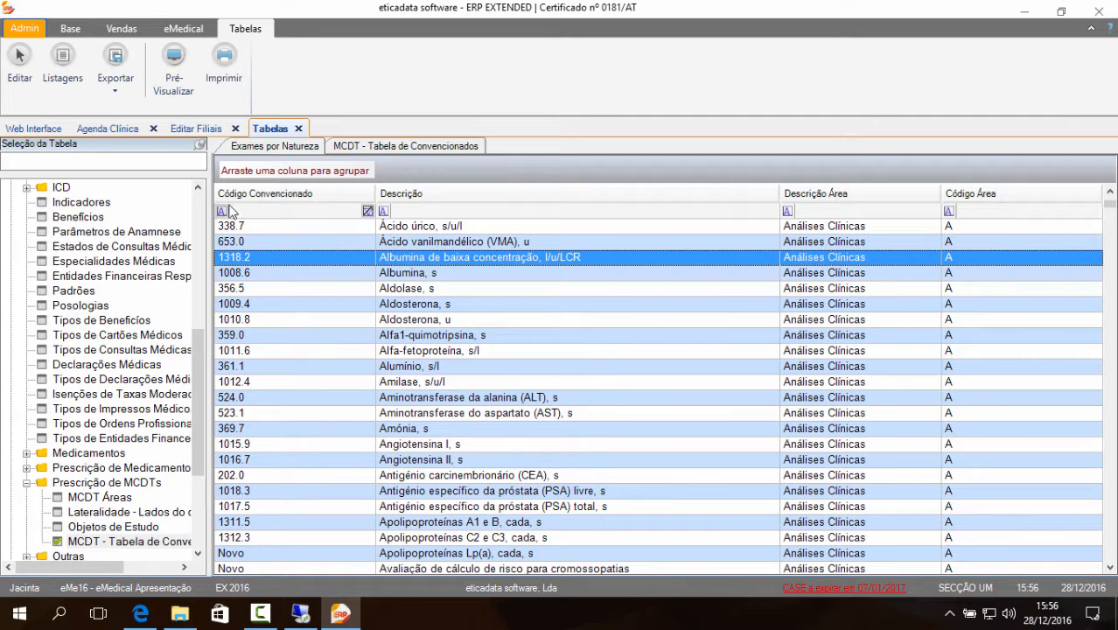
- Return to the MCDT prescription form and add the exam "17-cetosteróides, u" to the patient's prescription
left_click(184, 29)
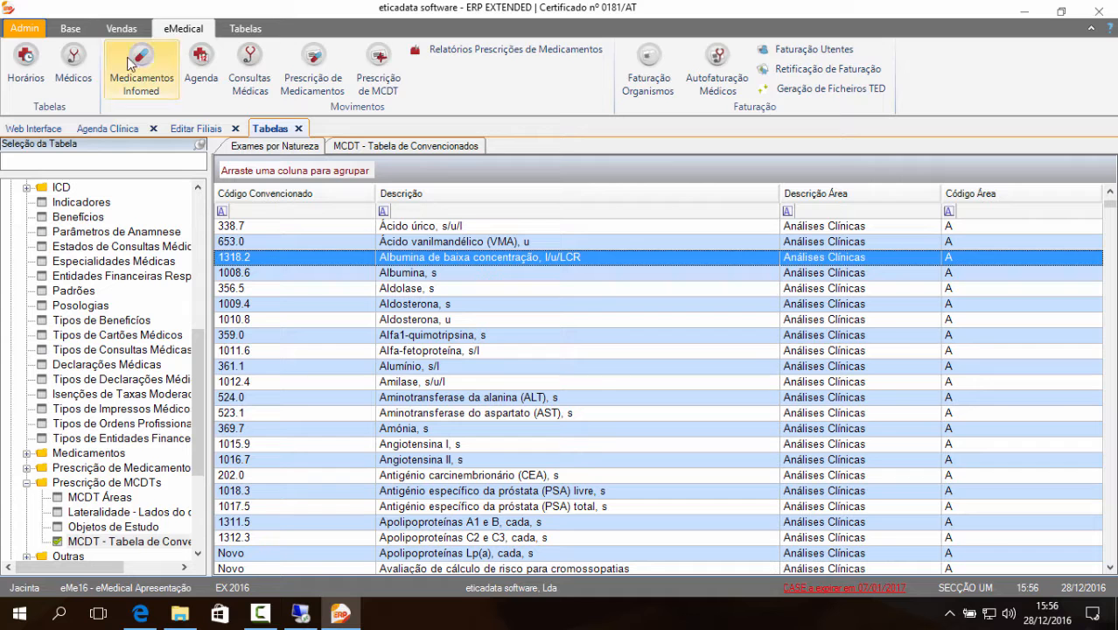
left_click(71, 29)
left_click(183, 28)
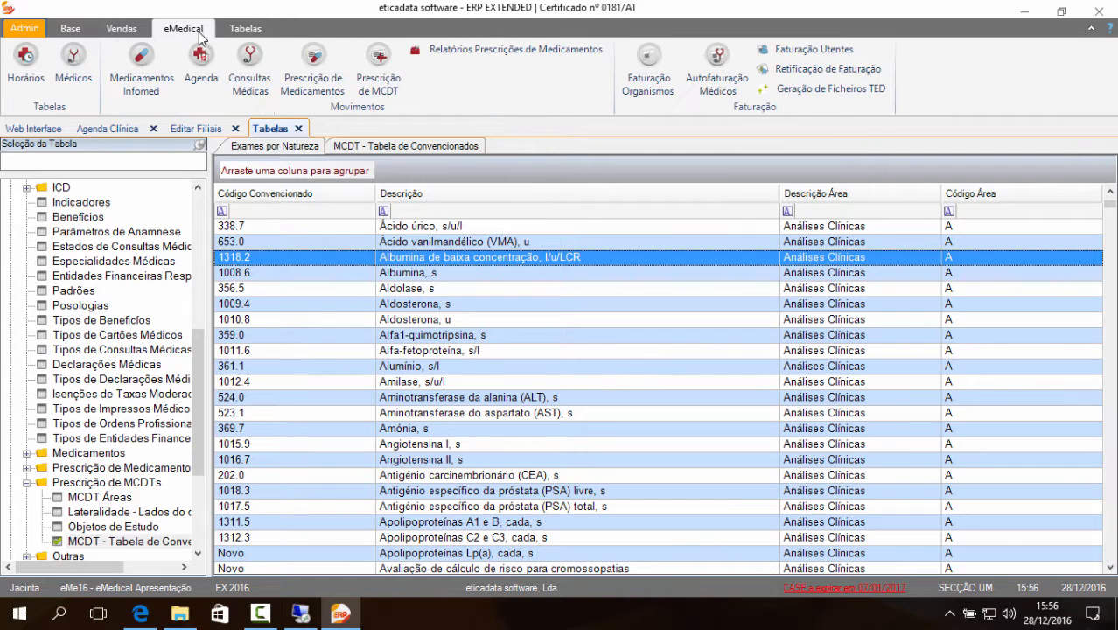
left_click(35, 128)
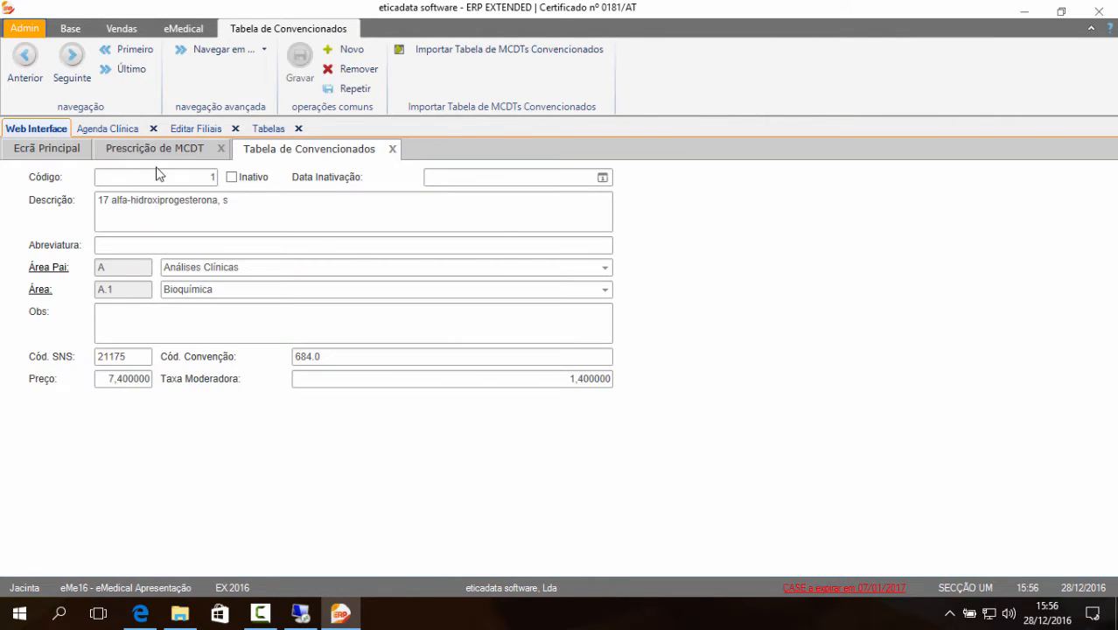
left_click(122, 150)
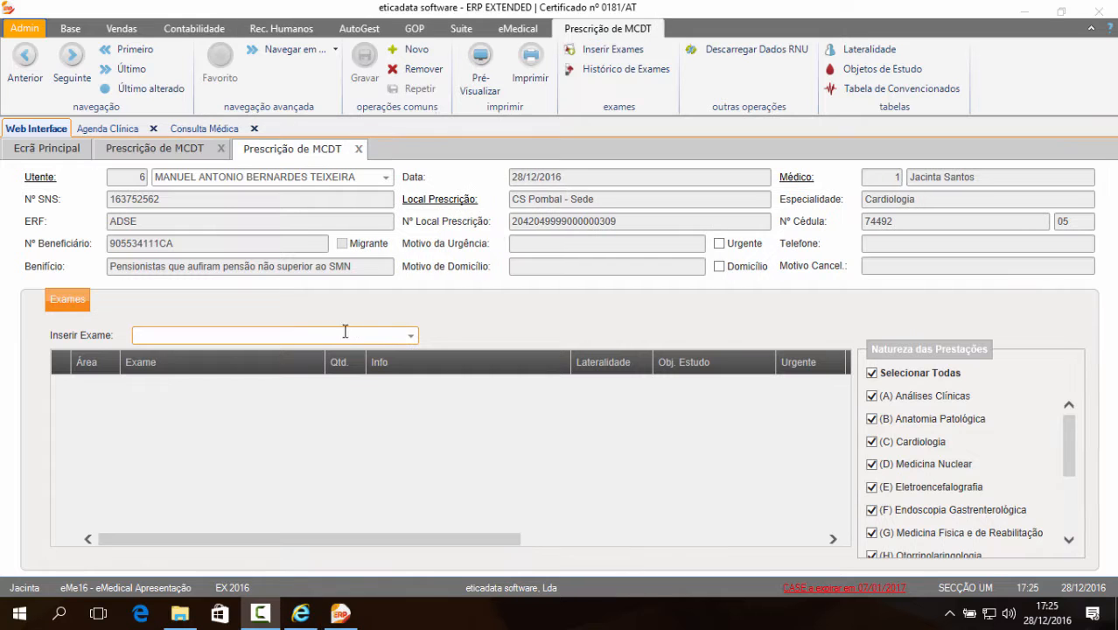
left_click(411, 335)
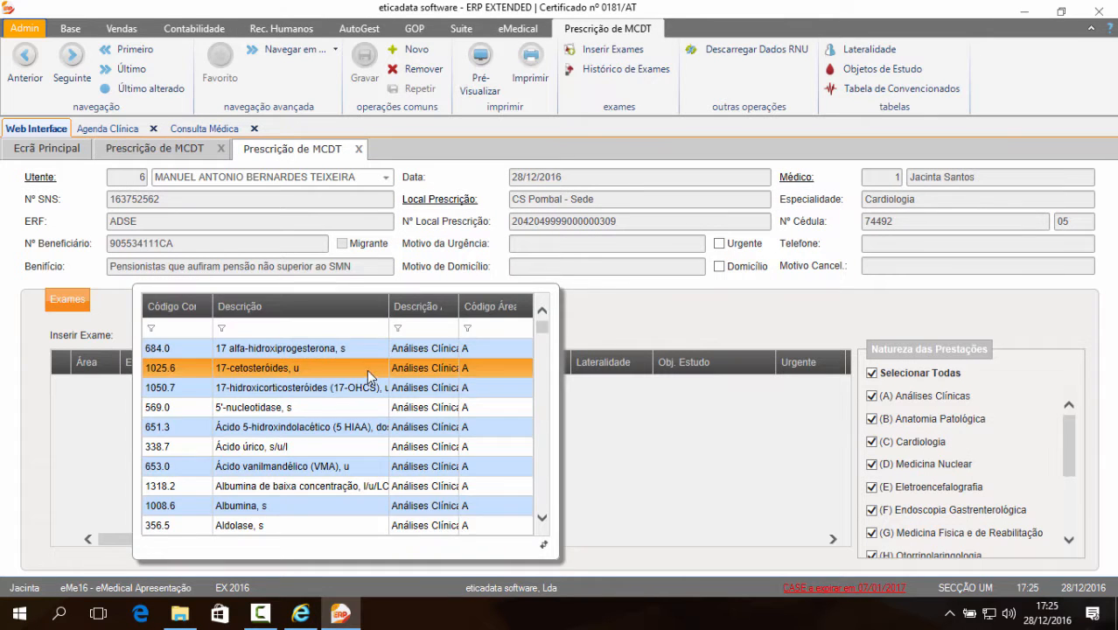
left_click(366, 369)
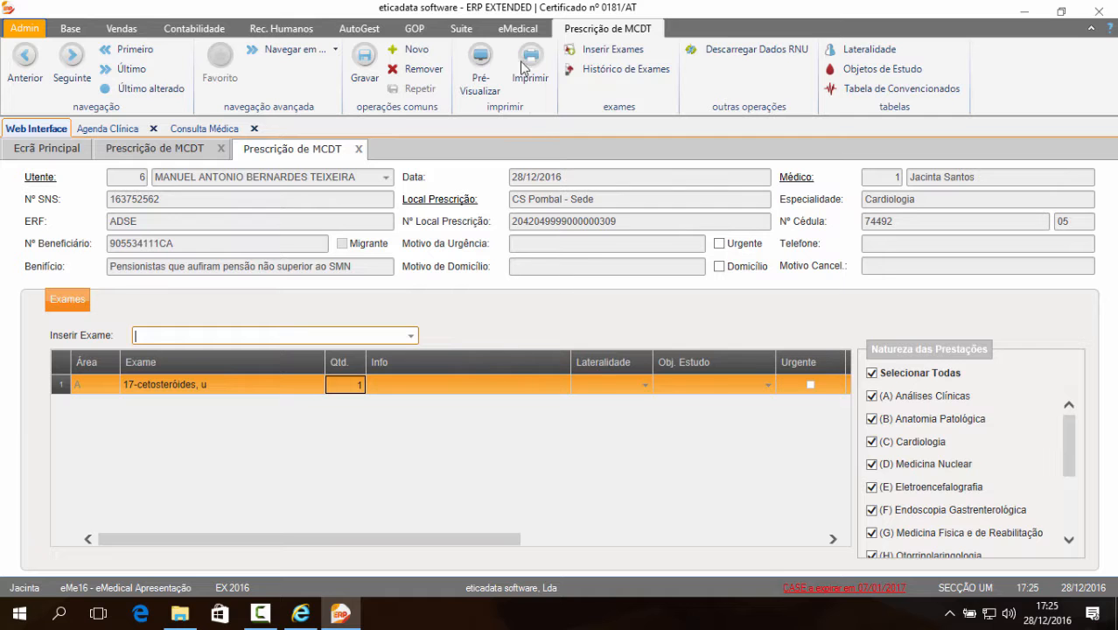
- Add 5'-nucleotidase, s, Ácido vanilmandélico (VMA), u and Albumina, s from the Análises Clínicas area, and save the prescription
left_click(600, 52)
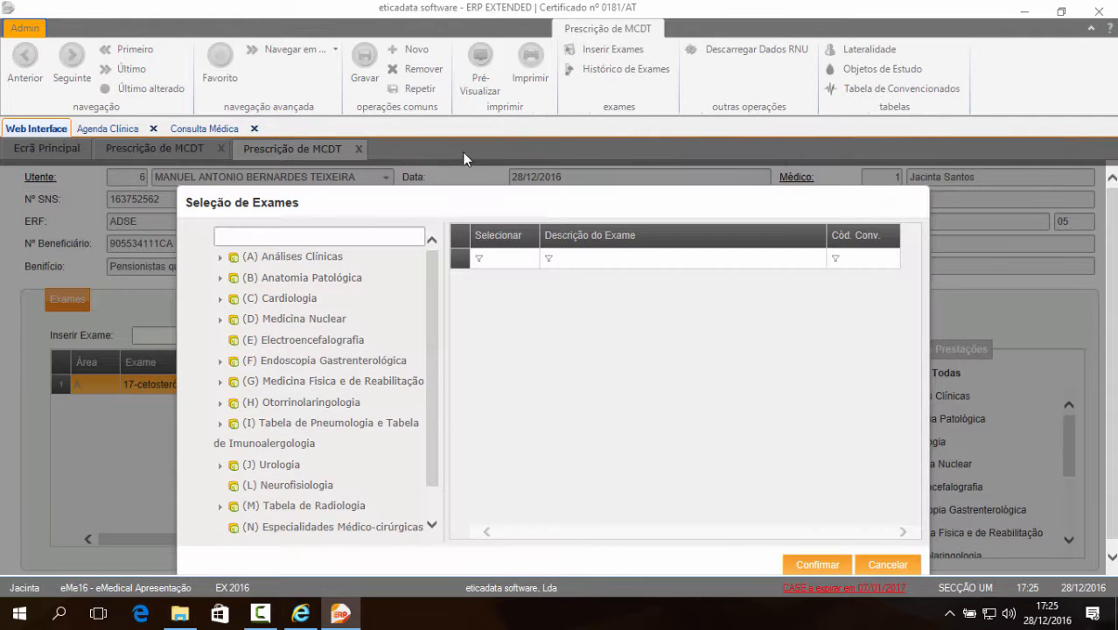
left_click(296, 258)
left_click(224, 259)
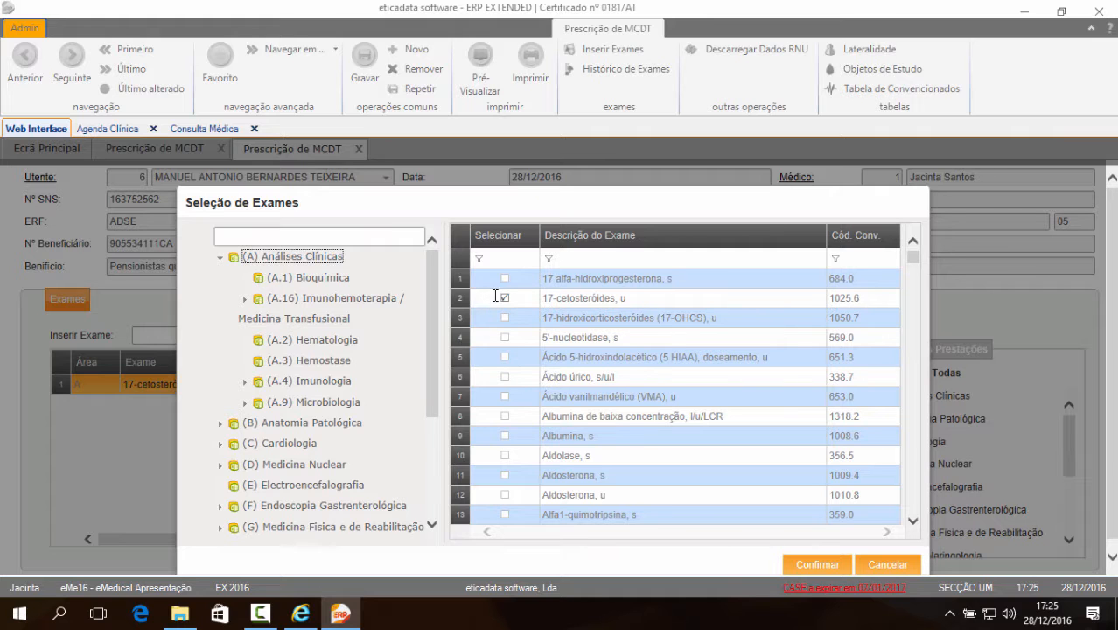
left_click(505, 338)
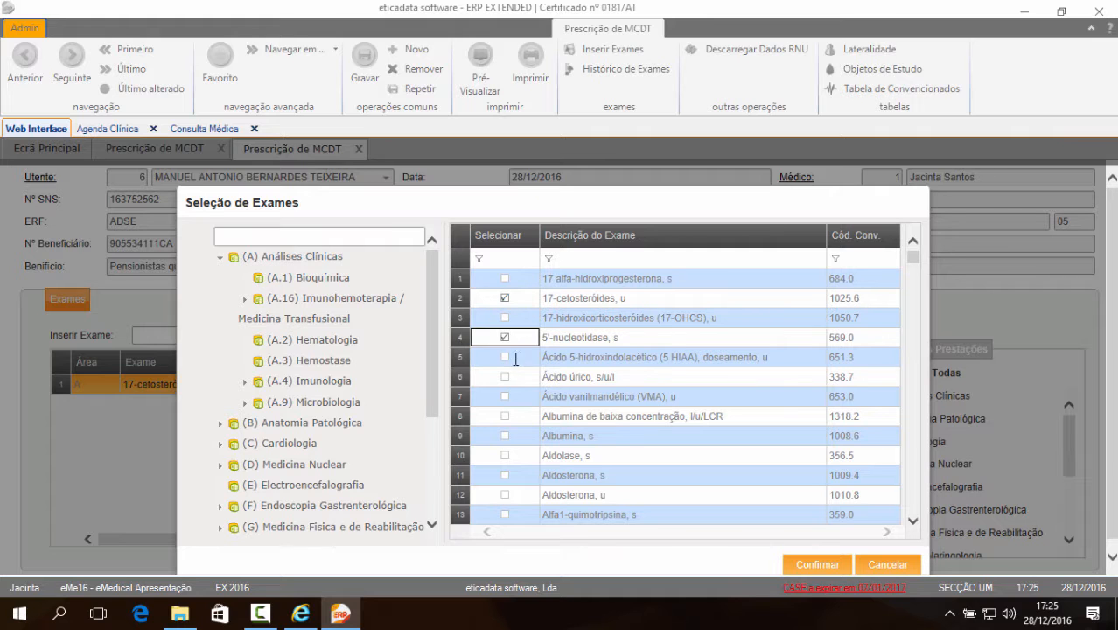
left_click(505, 396)
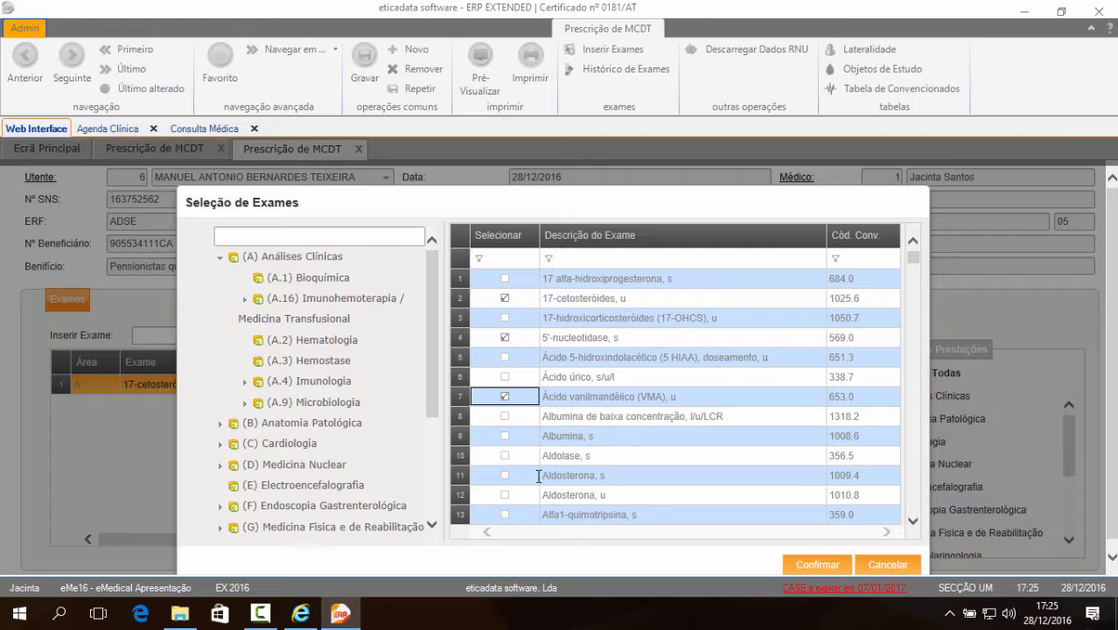
left_click(505, 436)
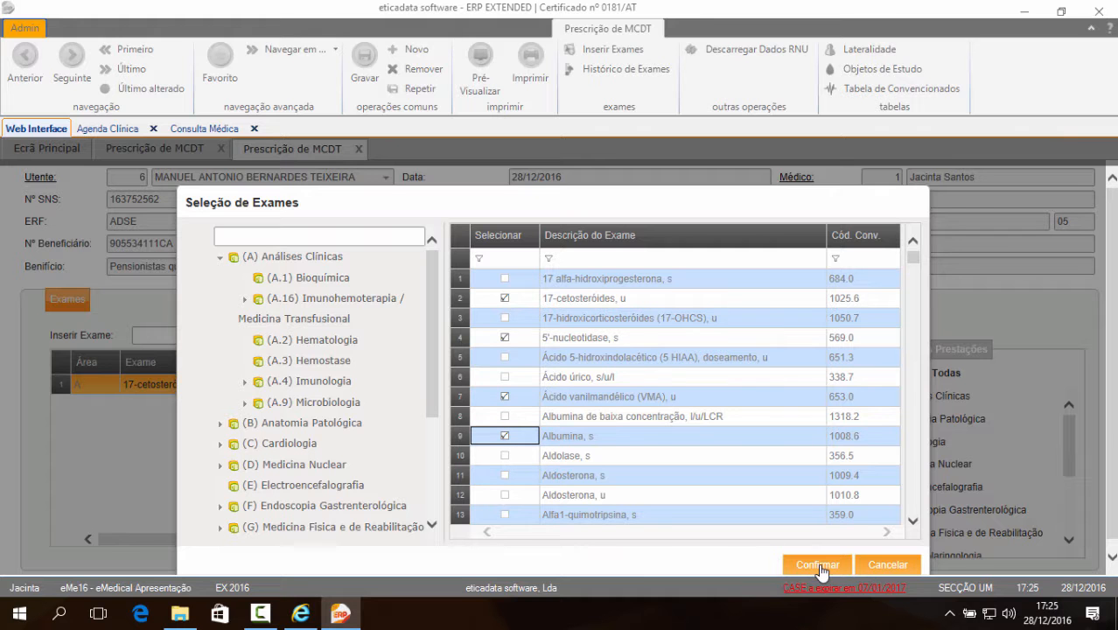
left_click(819, 566)
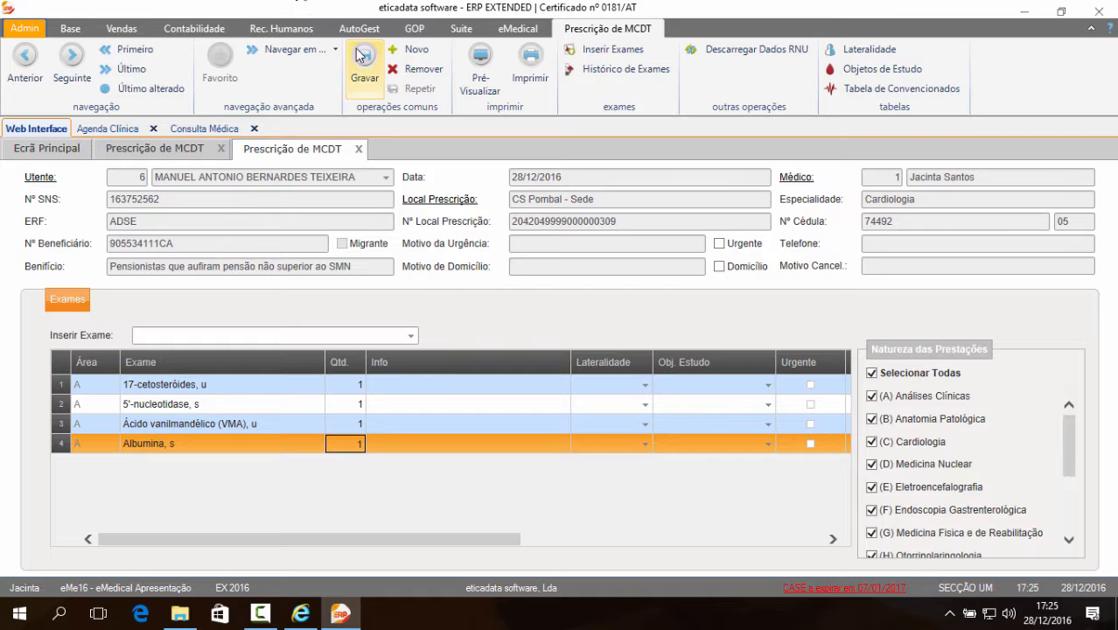
left_click(350, 72)
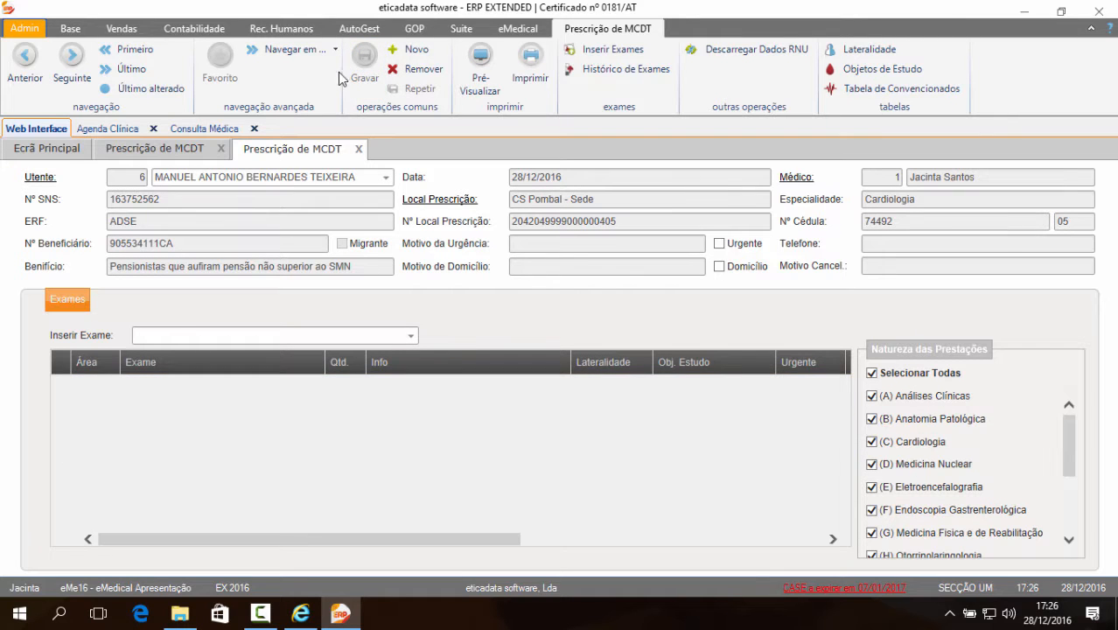
- Open the last saved MCDT prescription, preview its printed requisition from start to end, and close the preview and the prescription
left_click(131, 69)
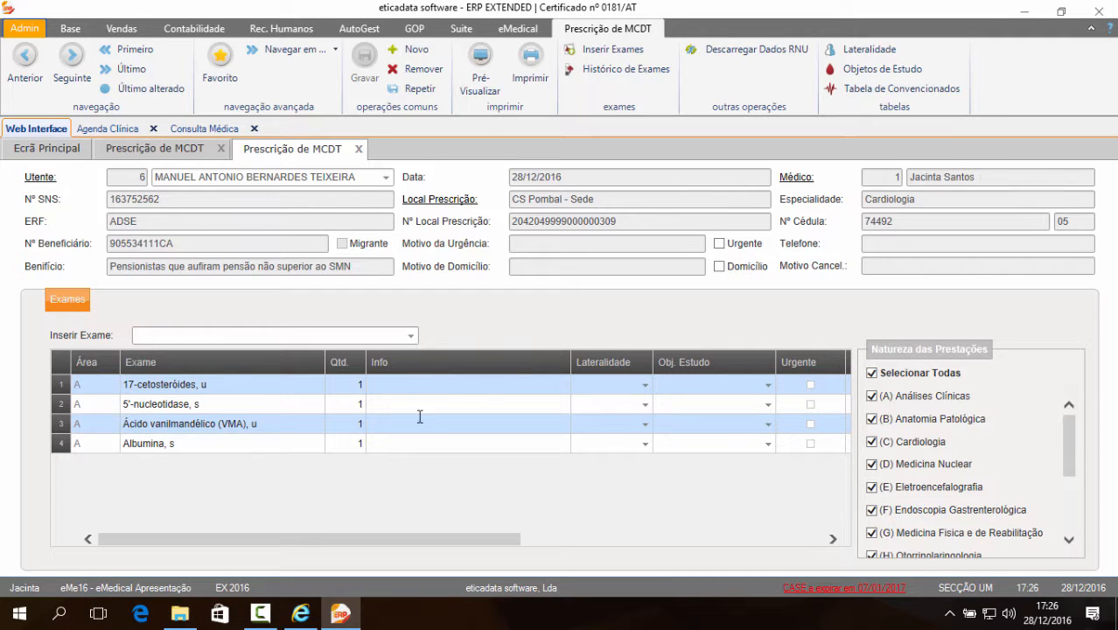
left_click(480, 86)
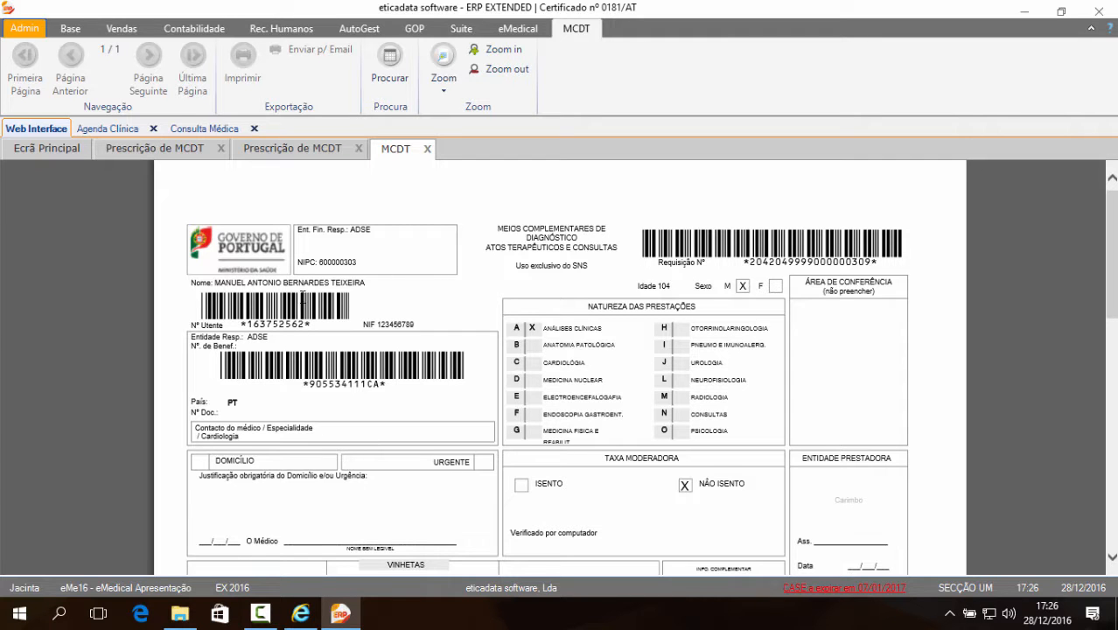
scroll(511, 406, "down", 6)
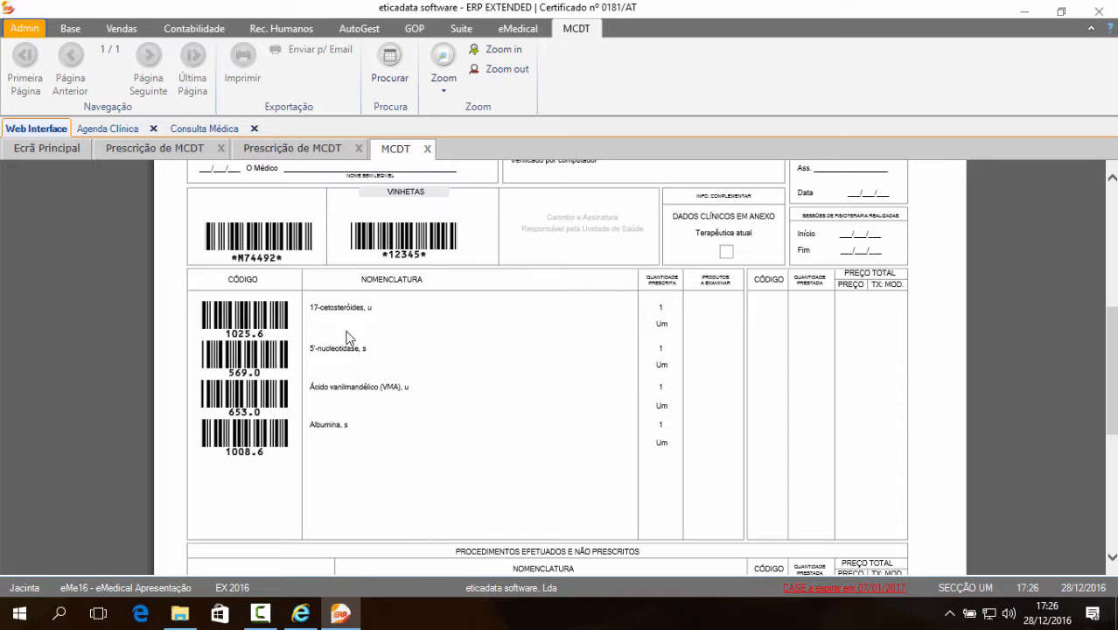
scroll(364, 449, "down", 3)
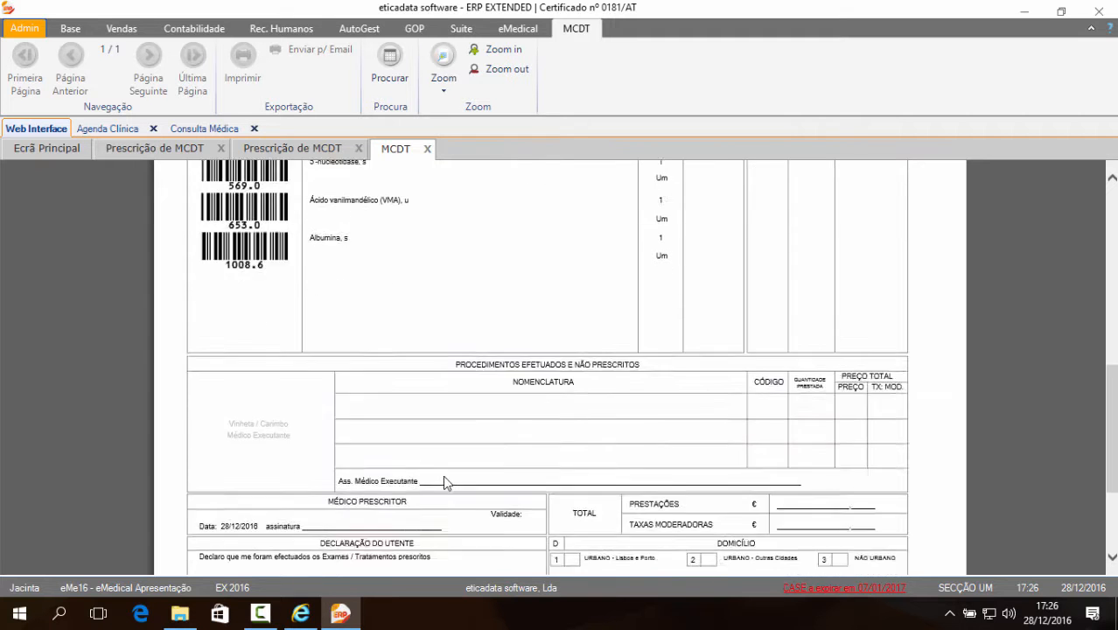
scroll(444, 480, "up", 9)
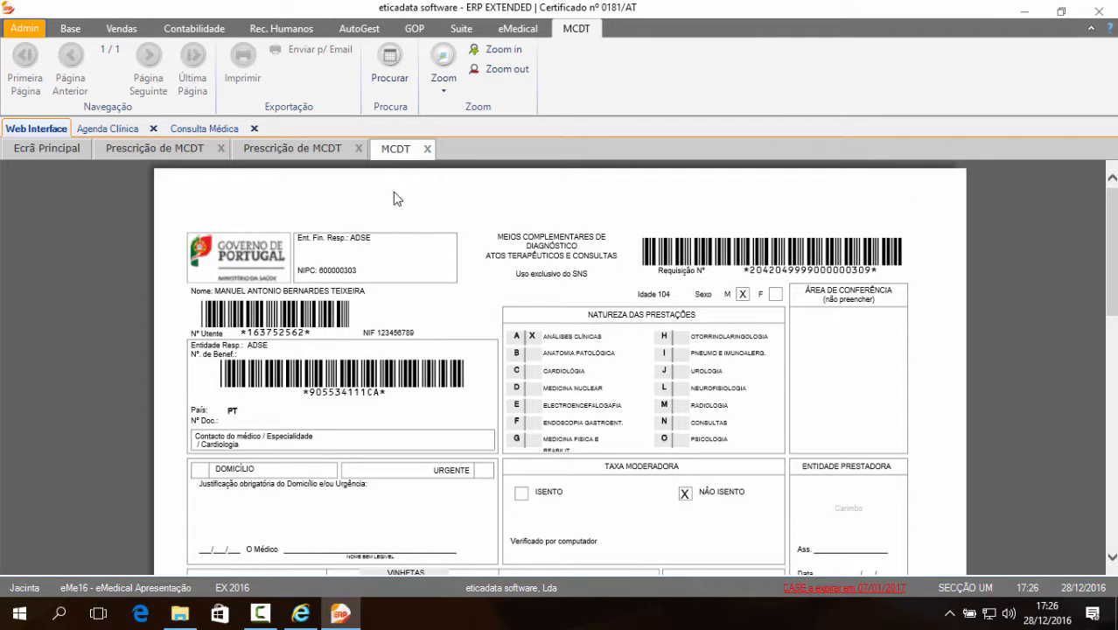
left_click(427, 149)
left_click(358, 148)
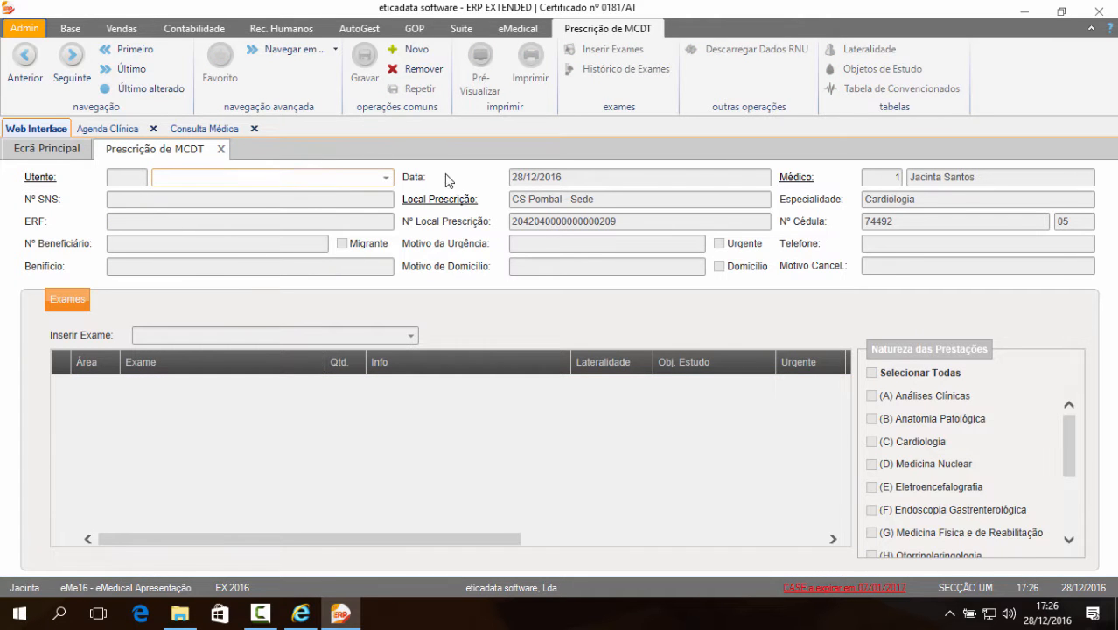
- Select patient 6 in the blank prescription and repeat 17-cetosteróides, u, 5'-nucleotidase, s and Ácido vanilmandélico (VMA), u from the exam history
left_click(386, 178)
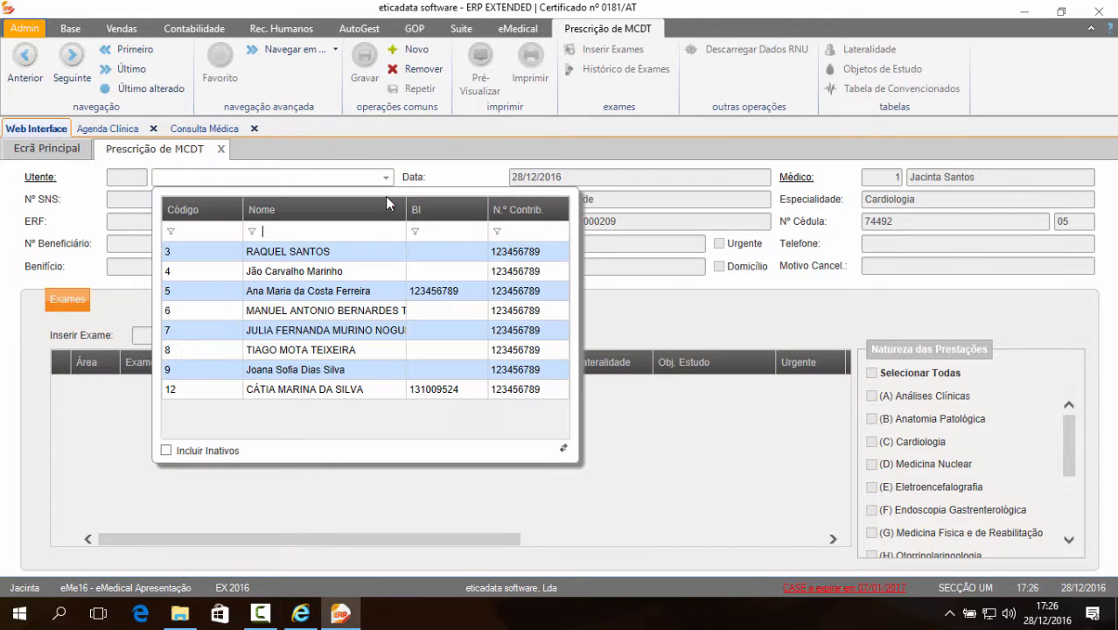
left_click(351, 313)
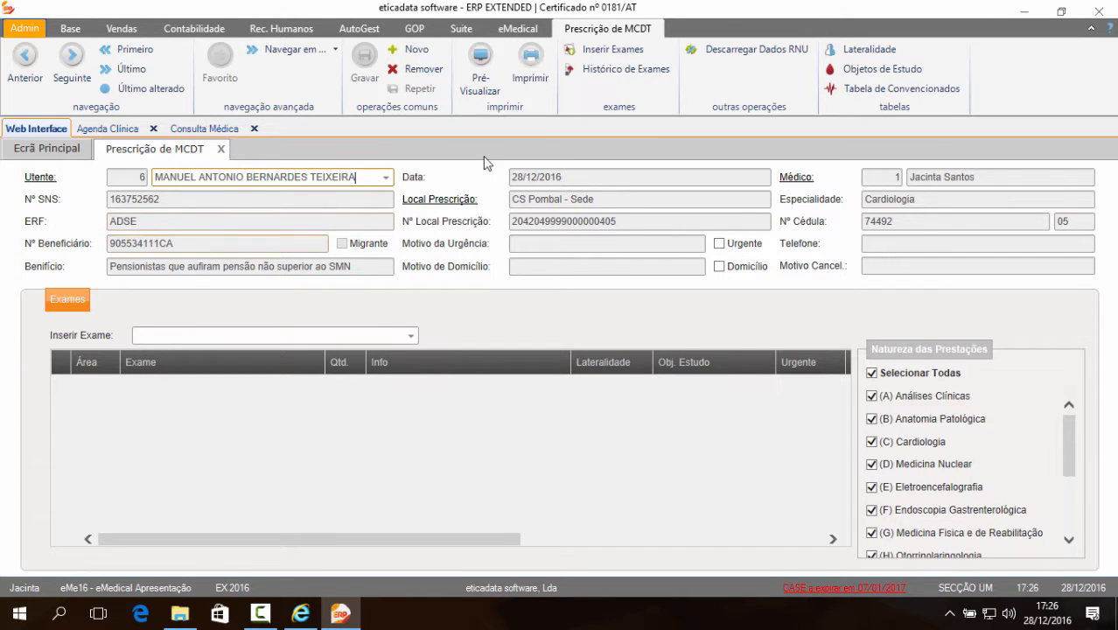
left_click(625, 74)
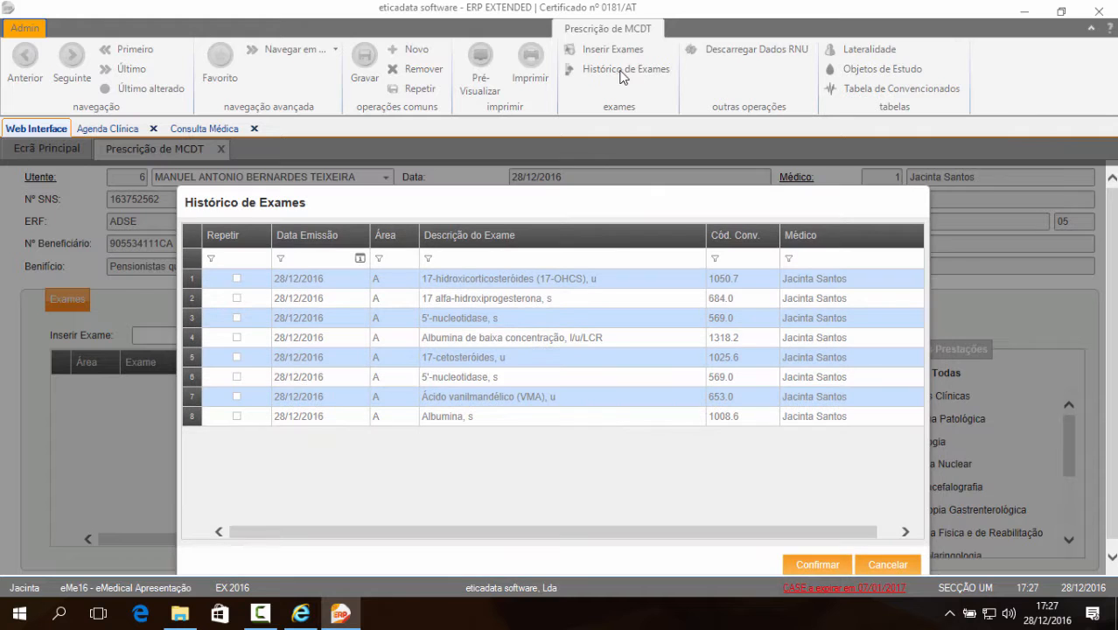
left_click(237, 357)
left_click(236, 376)
left_click(237, 398)
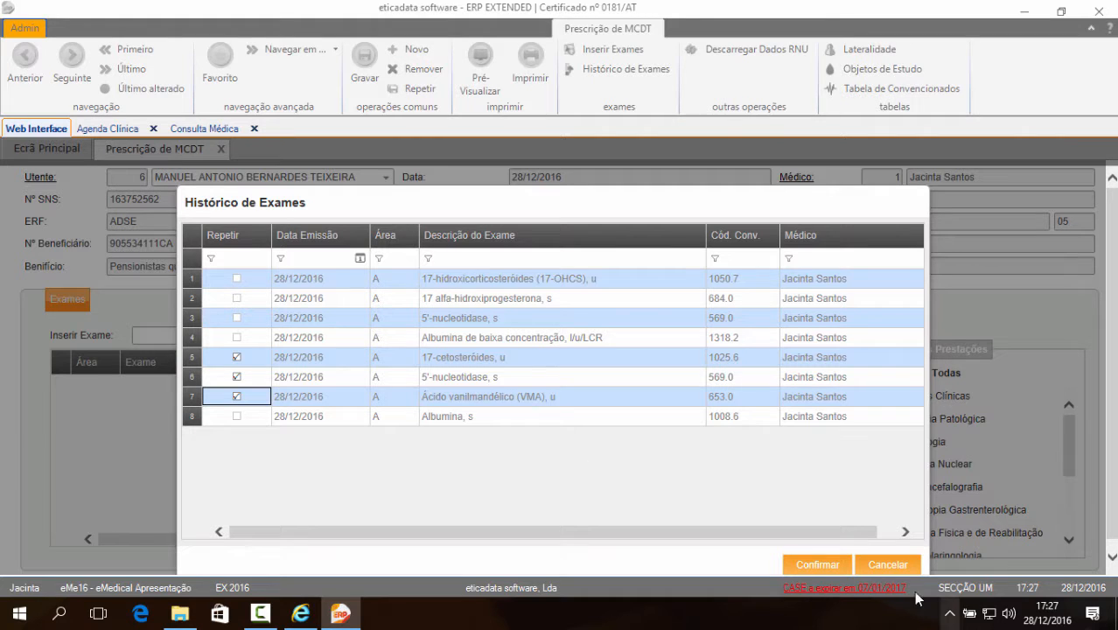
left_click(810, 565)
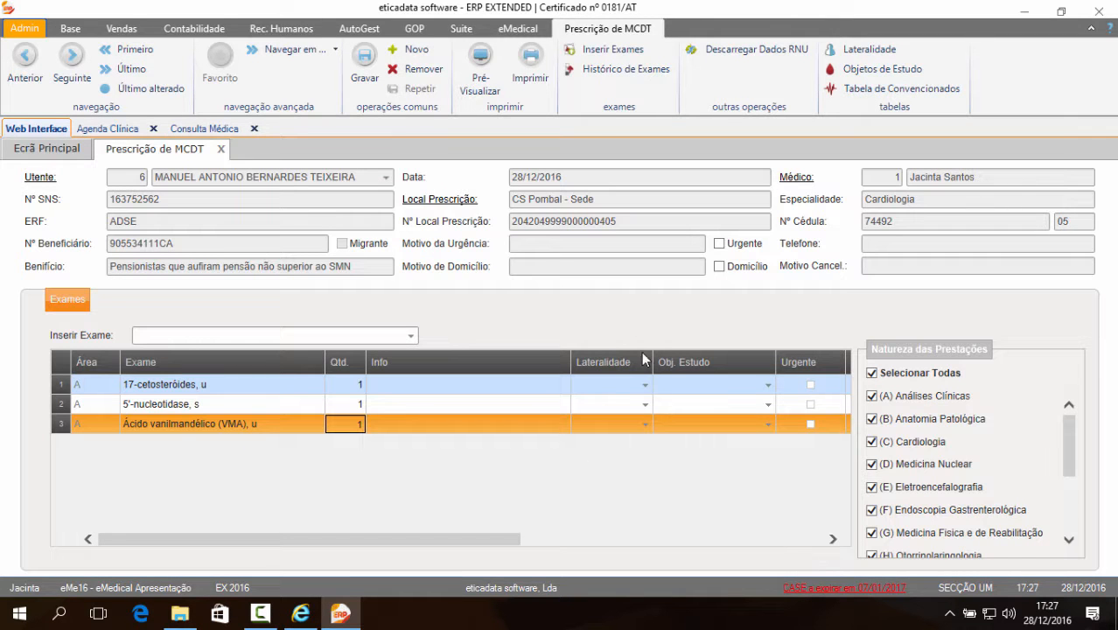
- Add Exame citológico cervico-vaginal (008.6), Exame de citologia esfoliativa não cervico-vaginal (009.4) and exam 013.2 from Anatomia Patológica, and save the prescription
left_click(588, 51)
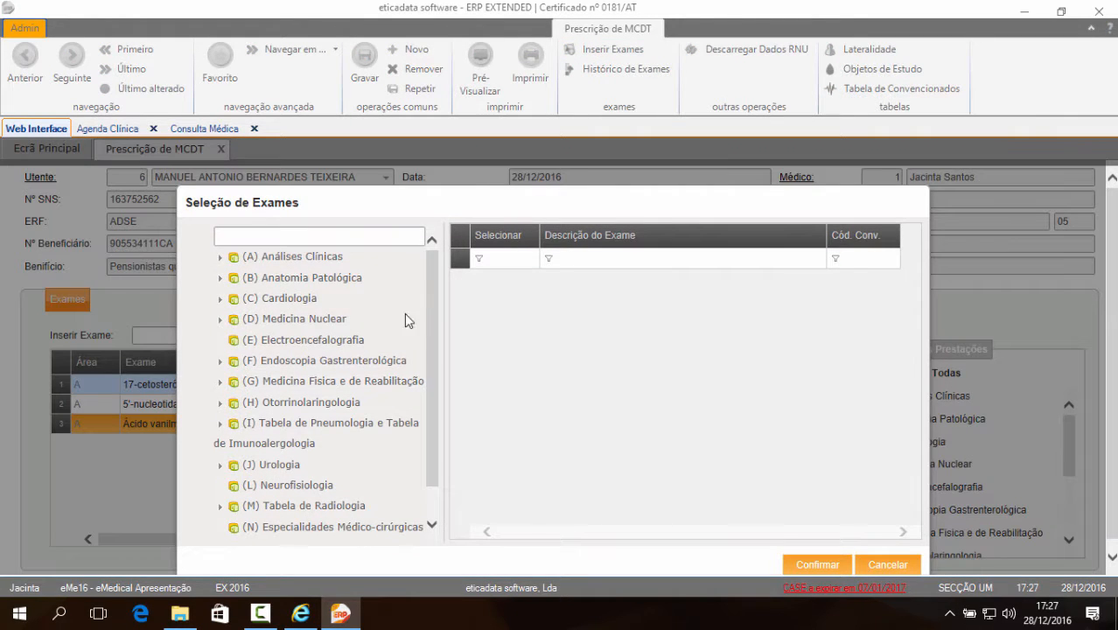
left_click(312, 280)
left_click(284, 281)
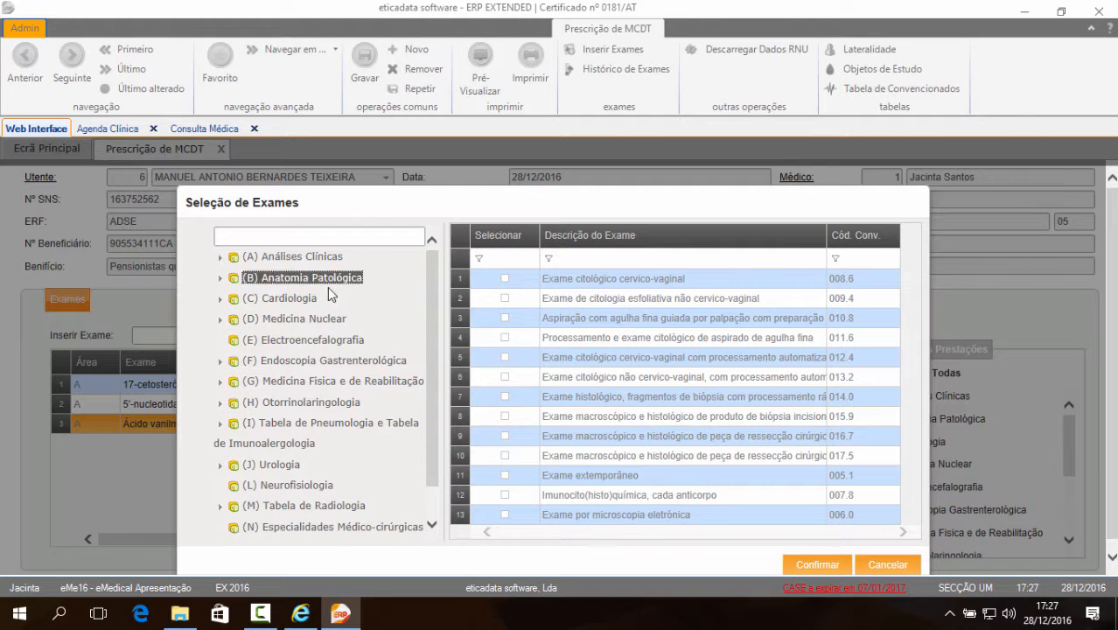
right_click(467, 385)
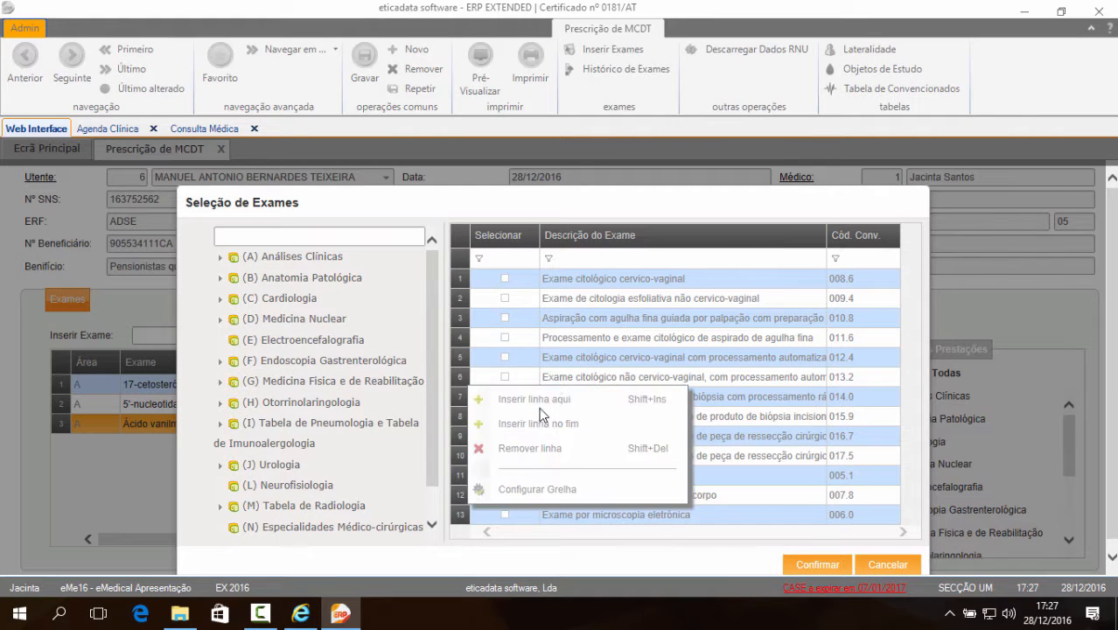
left_click(341, 280)
left_click(505, 278)
left_click(504, 298)
left_click(505, 376)
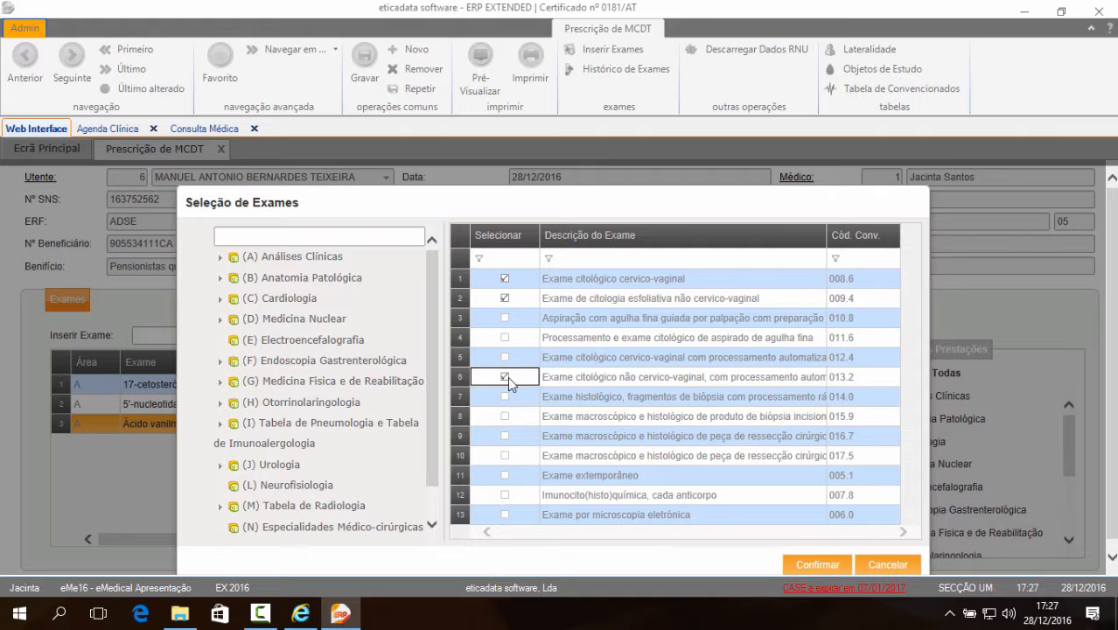
left_click(814, 564)
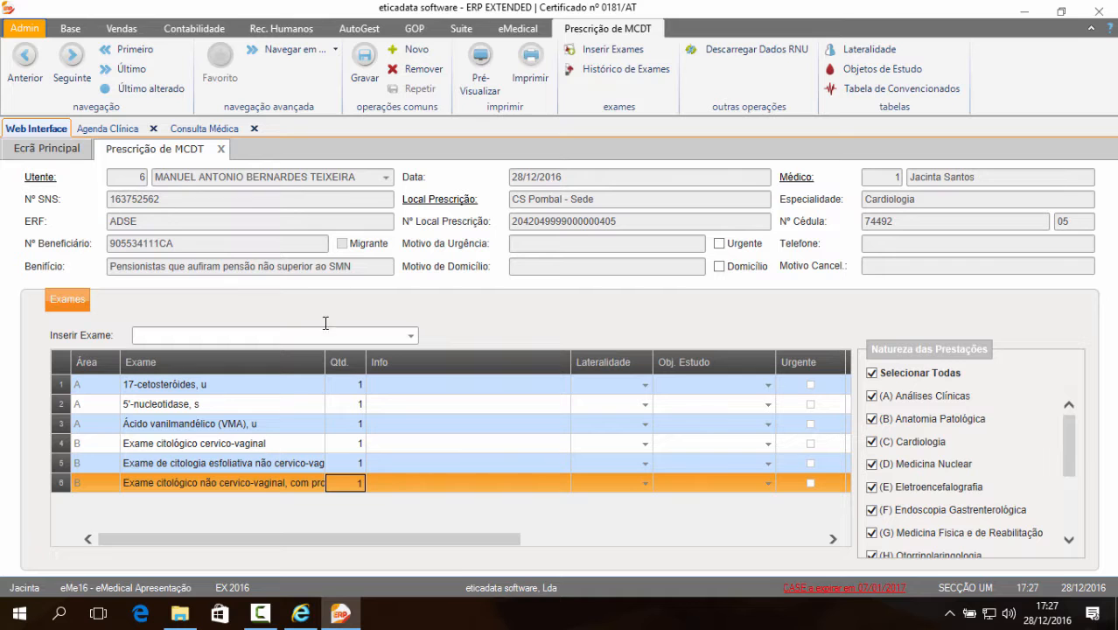
left_click(366, 65)
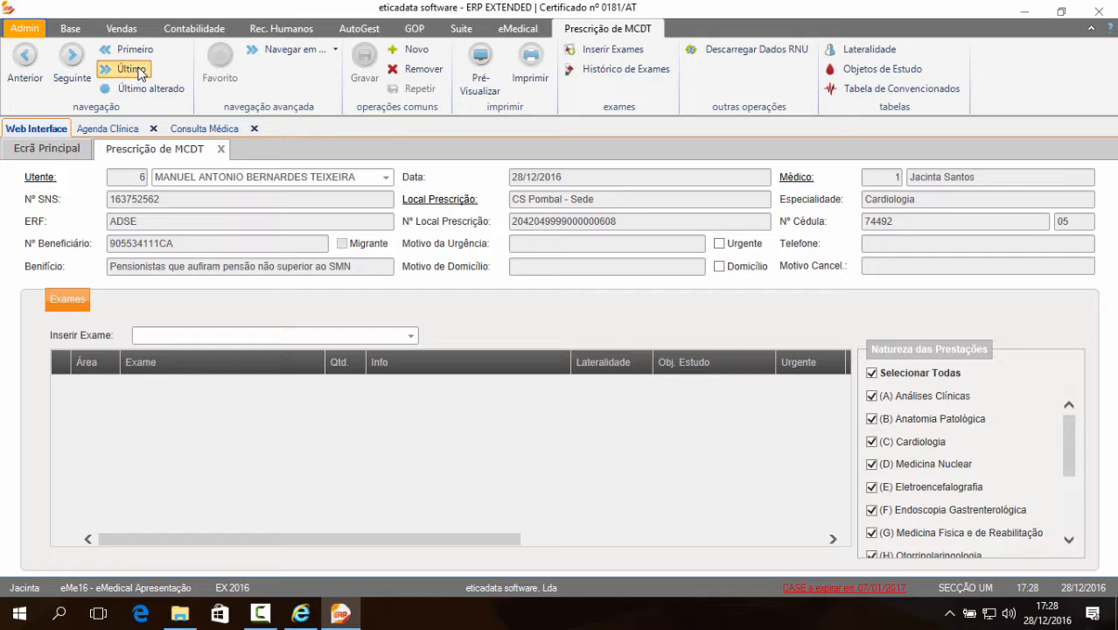
- Open the last saved prescription and follow its derived prescription to the related Análises Clínicas record
left_click(138, 70)
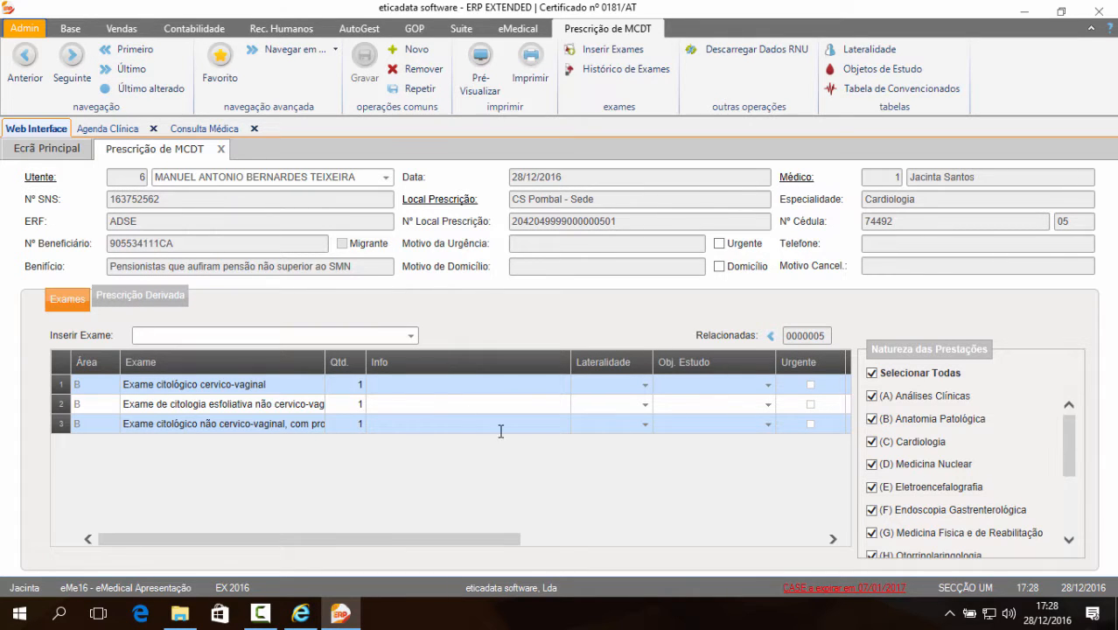
left_click(619, 227)
left_click(142, 304)
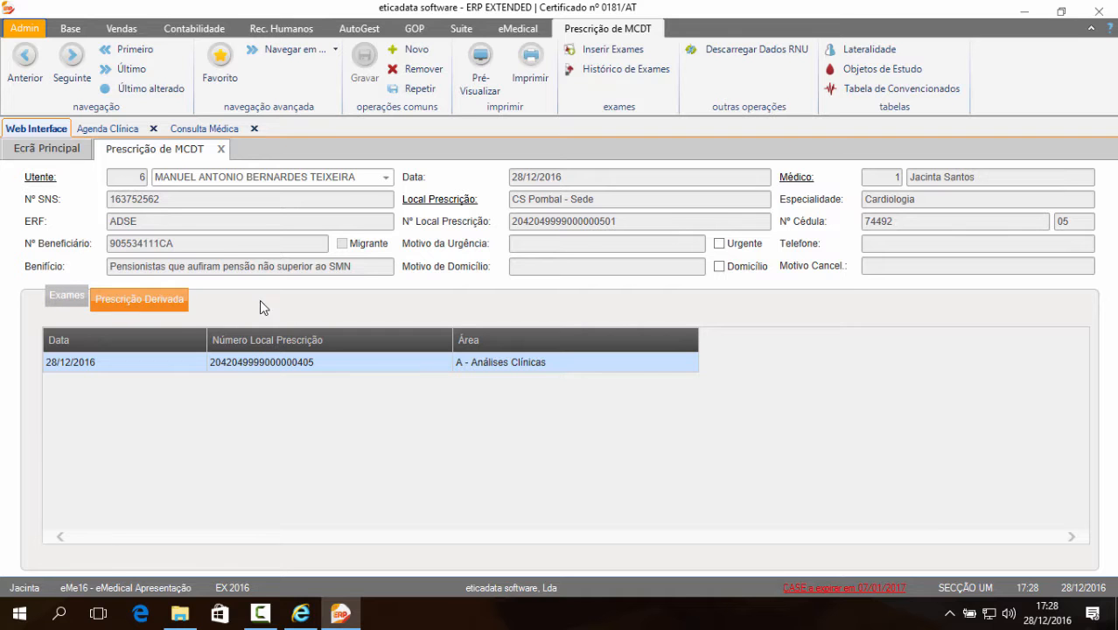
double_click(251, 364)
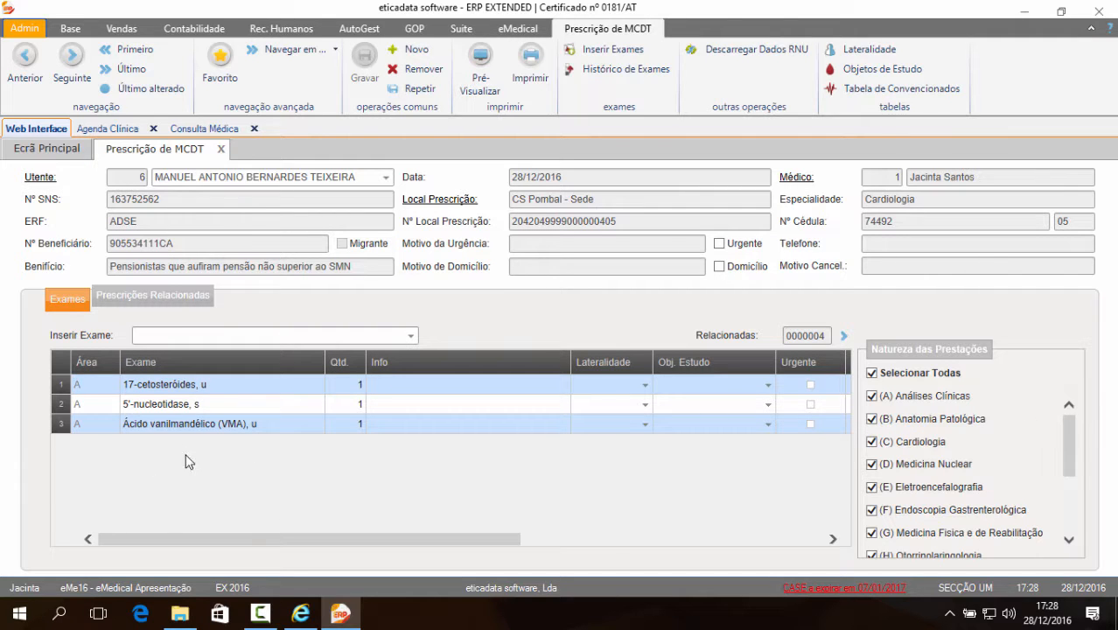
- Preview the printed requisitions of the related Análises Clínicas and Anatomia Patológica prescriptions through both pages, and close the preview
left_click(479, 86)
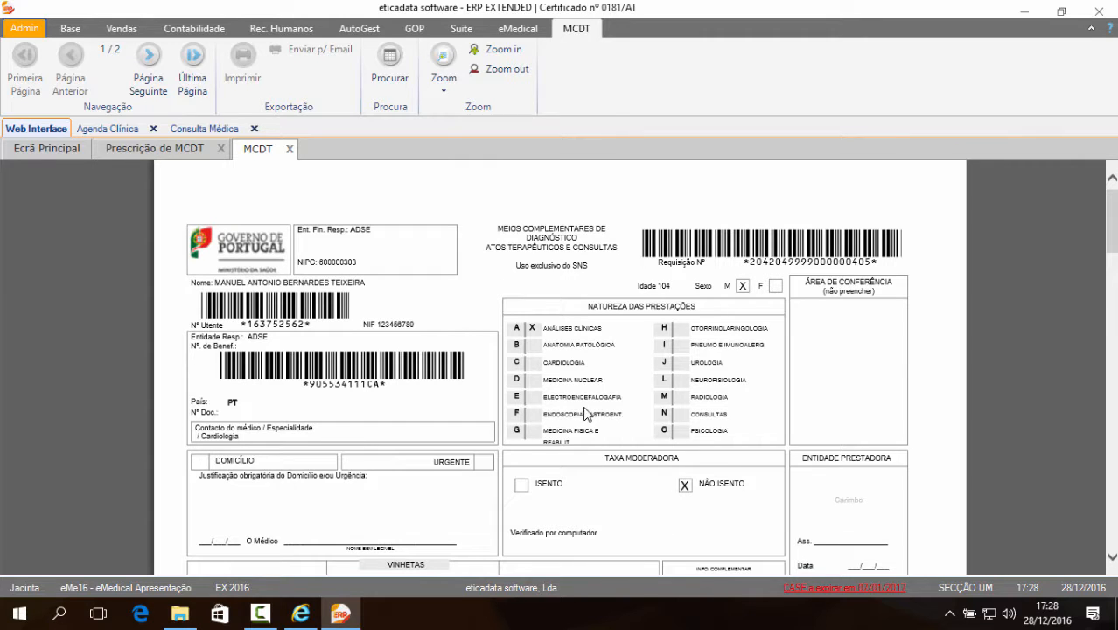
scroll(496, 438, "up", 1)
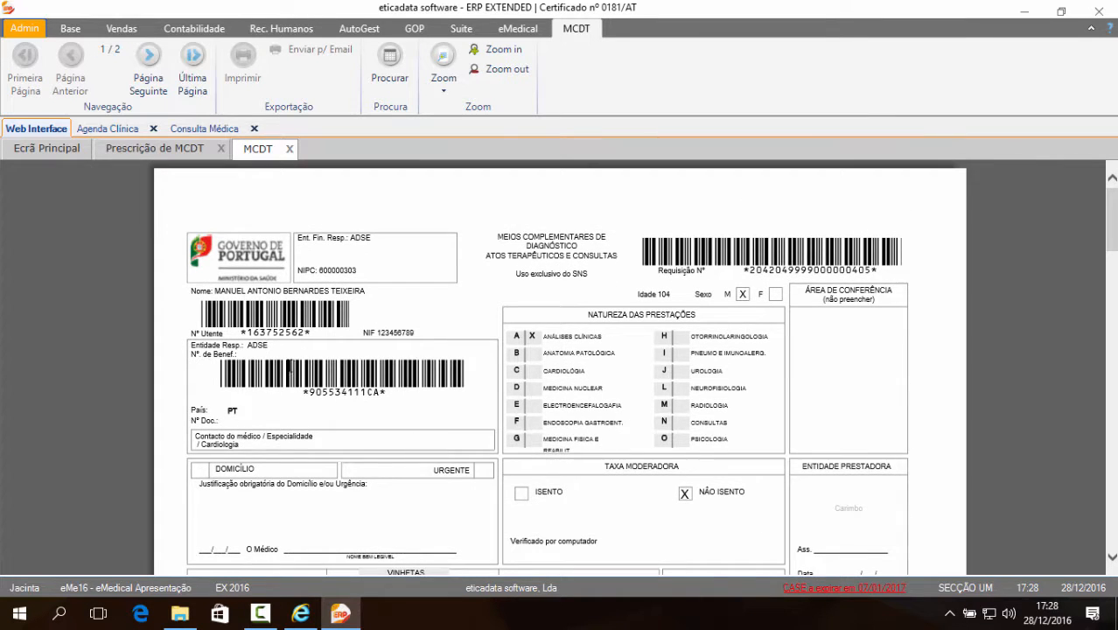
scroll(290, 385, "down", 3)
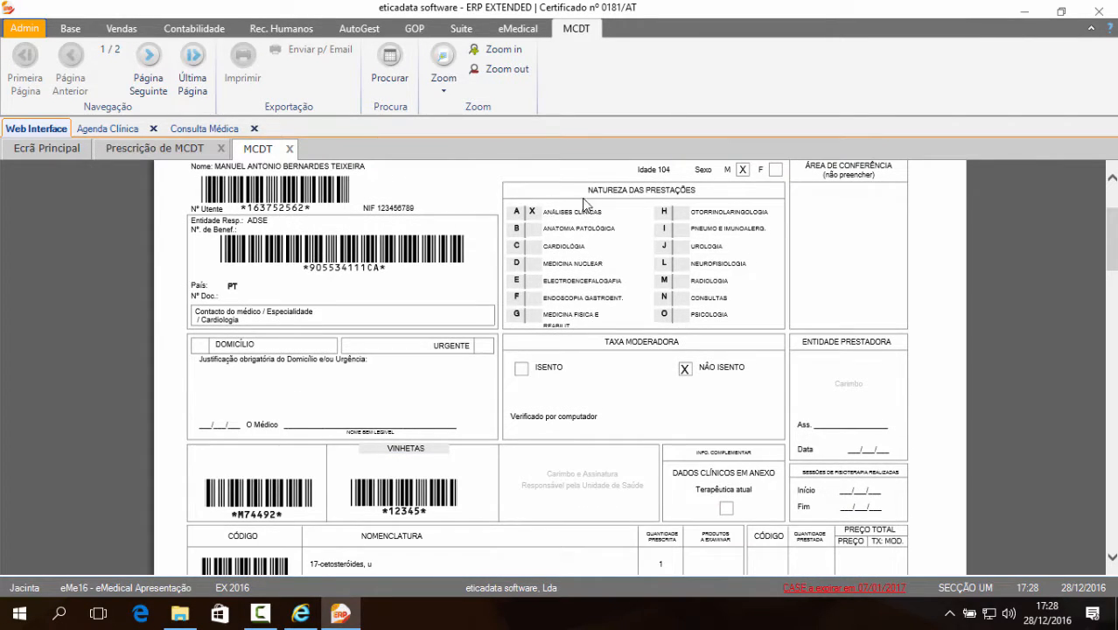
scroll(474, 426, "down", 6)
scroll(305, 469, "down", 20)
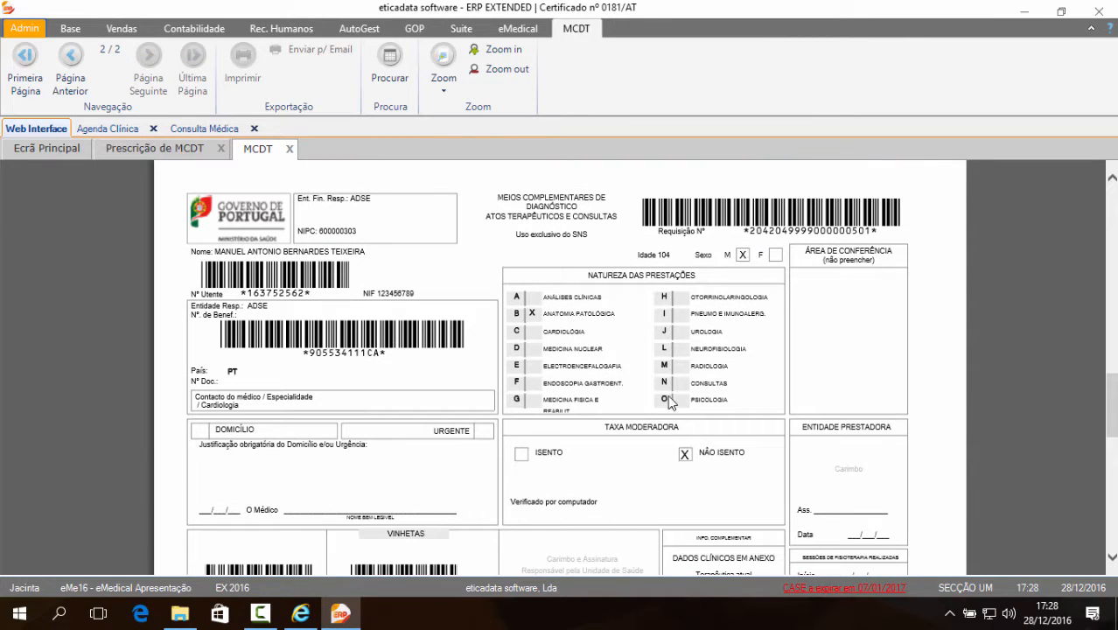
scroll(575, 417, "down", 5)
scroll(575, 417, "down", 14)
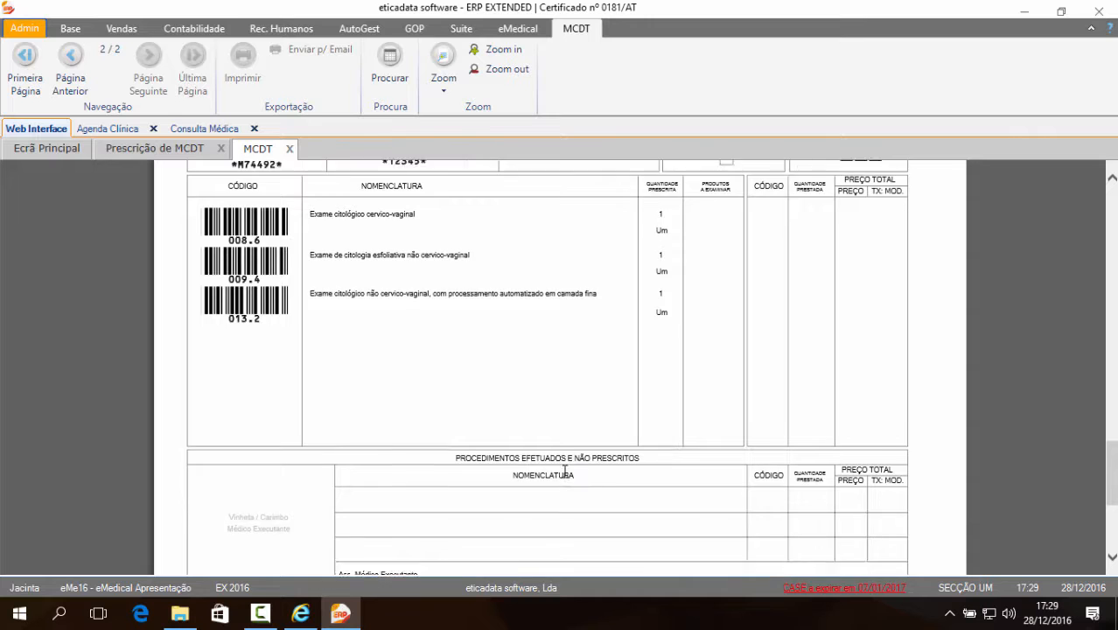
scroll(558, 487, "up", 17)
scroll(557, 486, "up", 15)
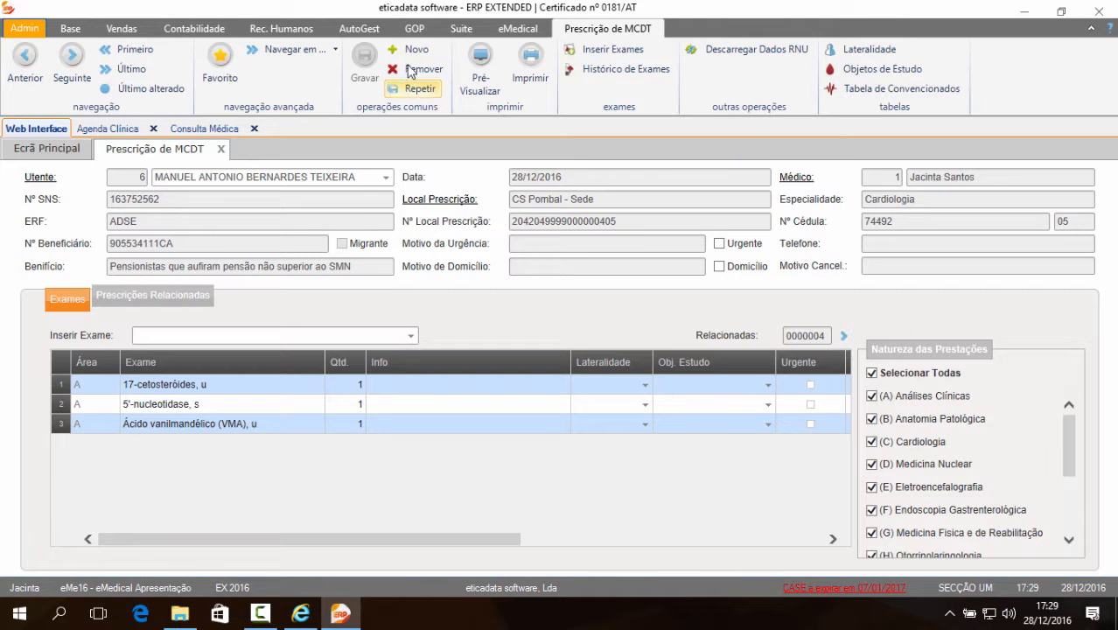
left_click(289, 149)
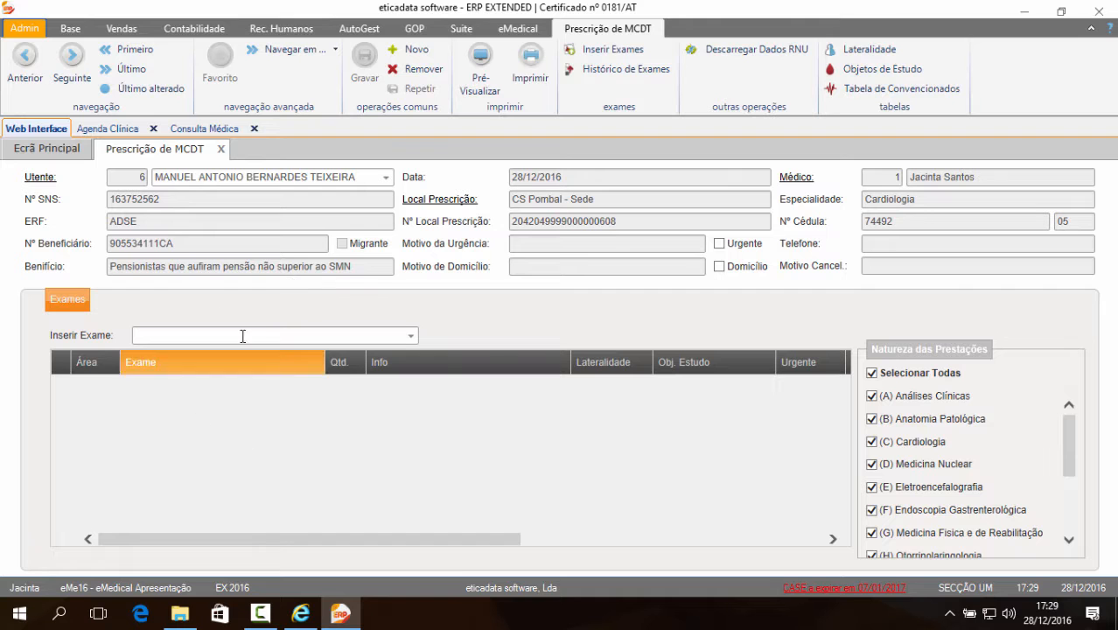
- In a blank prescription, add Análises Clínicas exams 1025.6, 651.3, 1318.2, 356.5, 1010.8, 338.7 and 1008.6, and save it
left_click(411, 336)
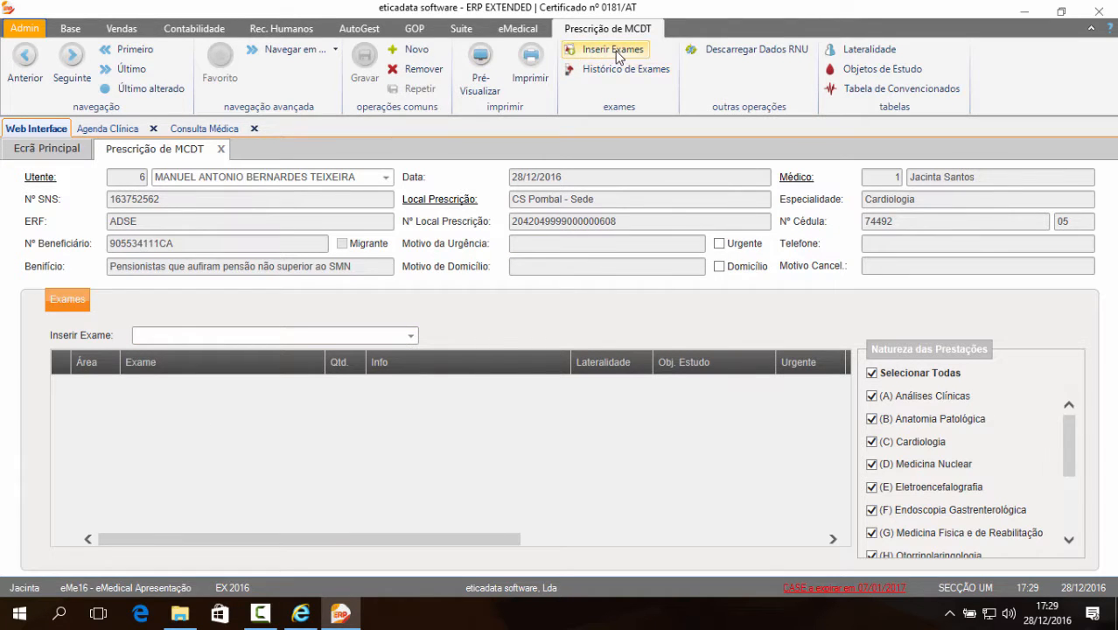
left_click(623, 51)
left_click(273, 257)
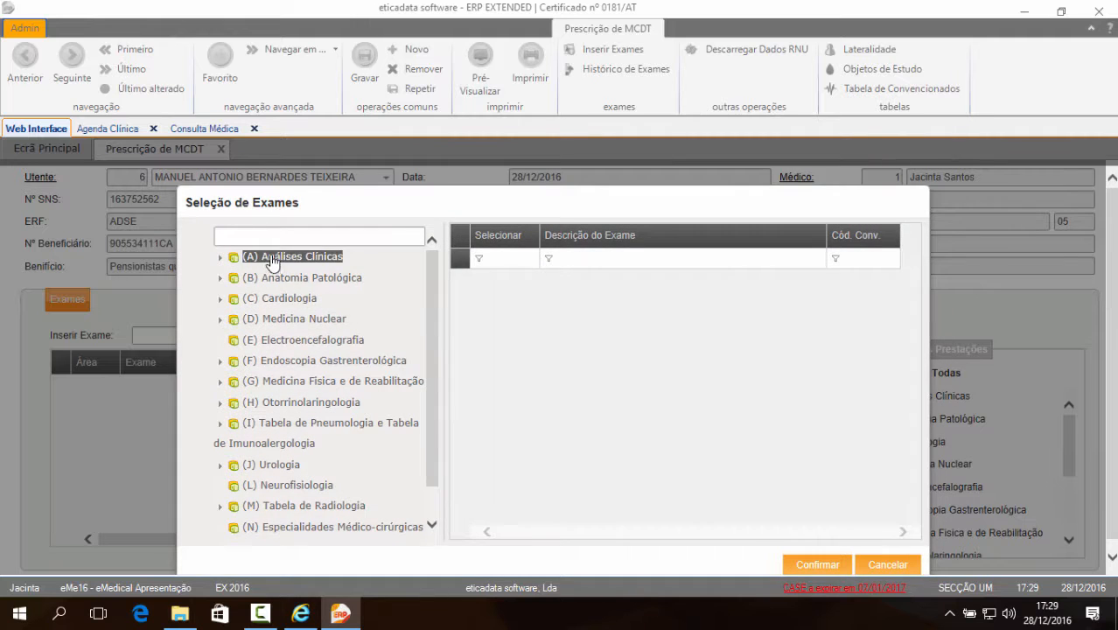
left_click(513, 300)
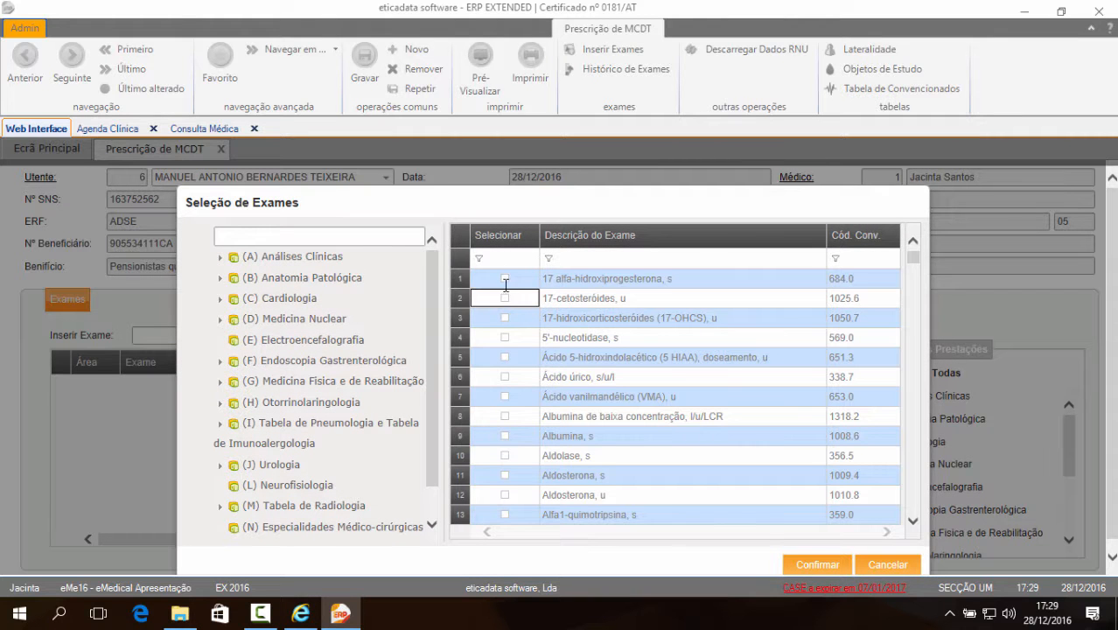
left_click(505, 353)
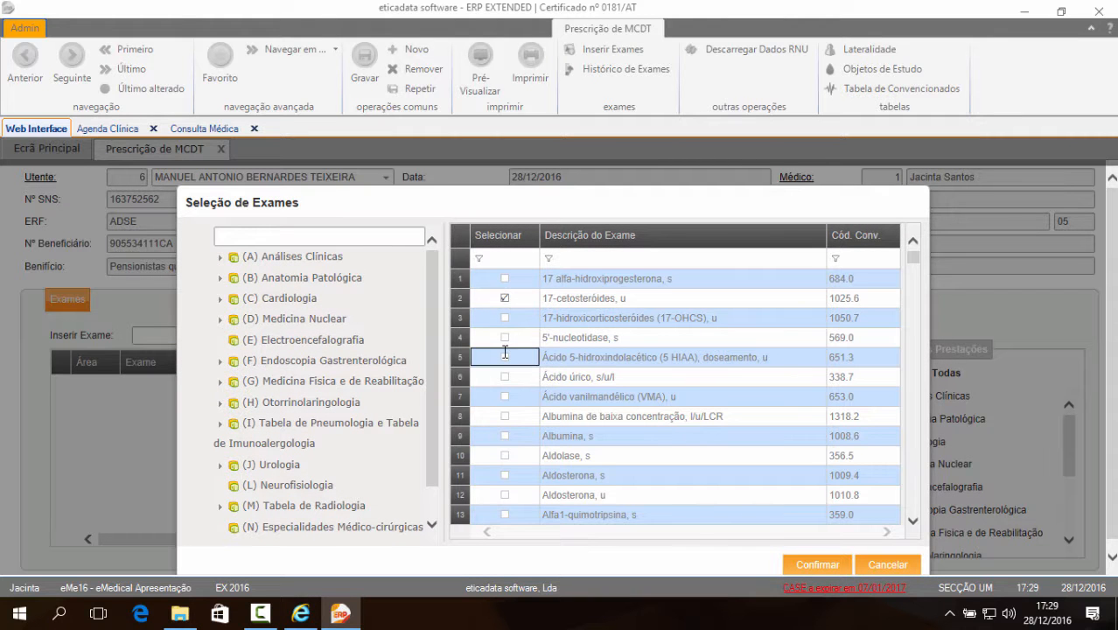
left_click(505, 416)
left_click(505, 456)
left_click(505, 496)
left_click(504, 375)
left_click(504, 436)
left_click(814, 564)
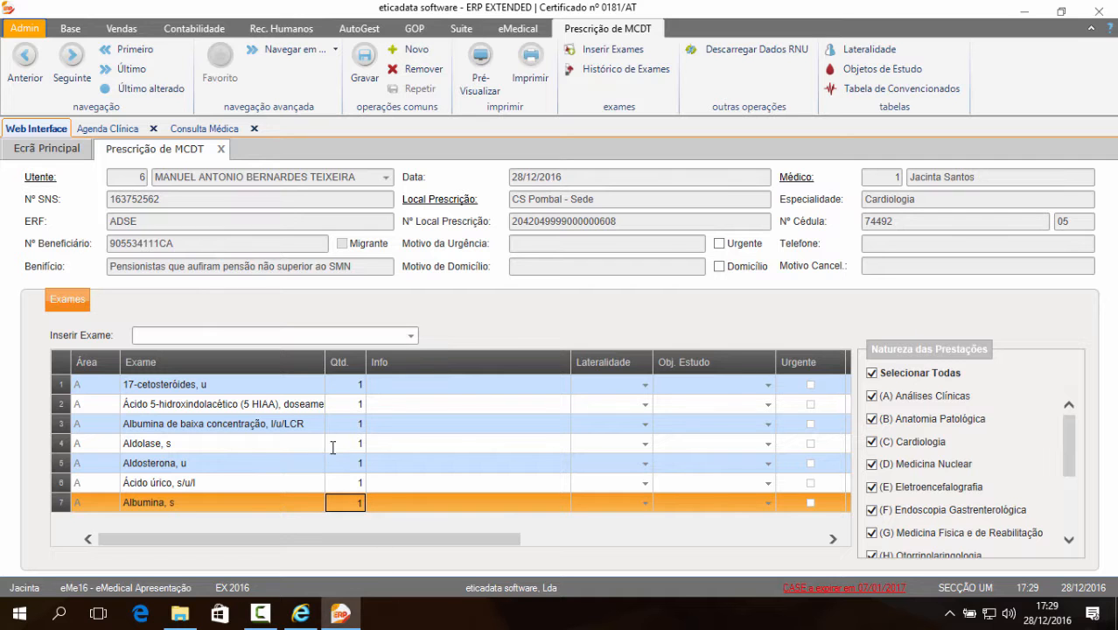
left_click(367, 57)
- Preview the printed requisition of the seven-exam prescription, review how its exams are split across both pages, and close the preview
left_click(489, 96)
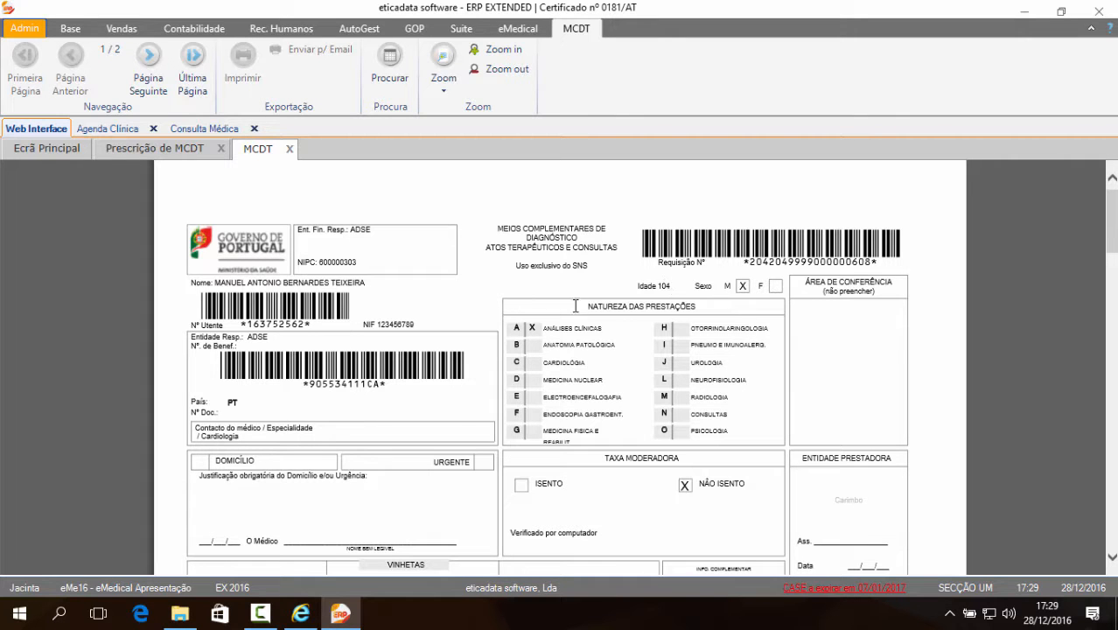
scroll(420, 408, "down", 5)
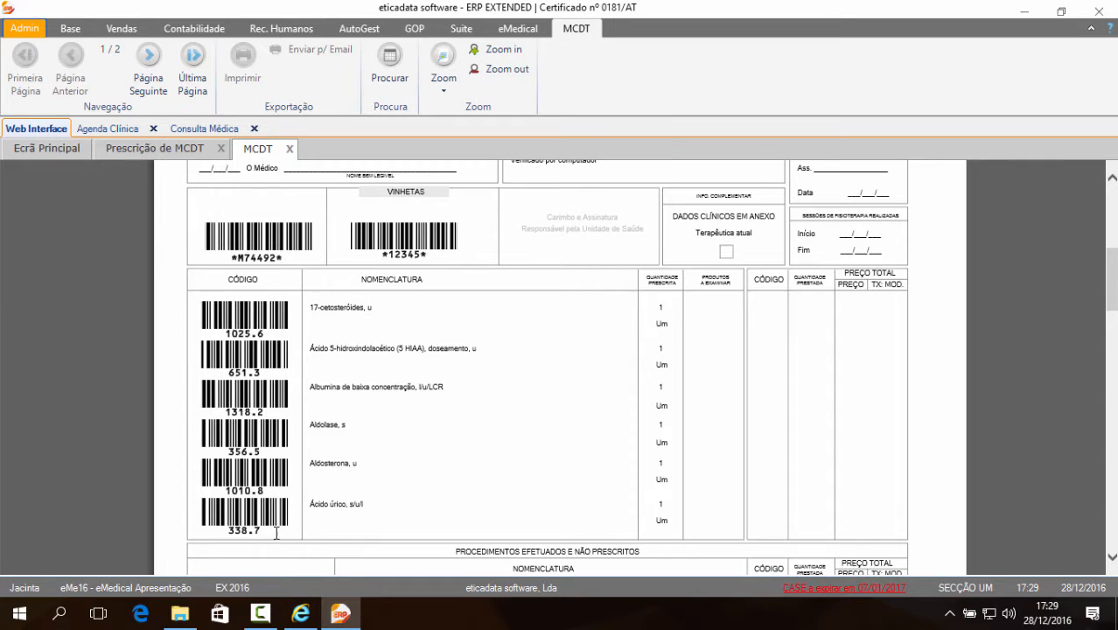
scroll(426, 462, "down", 12)
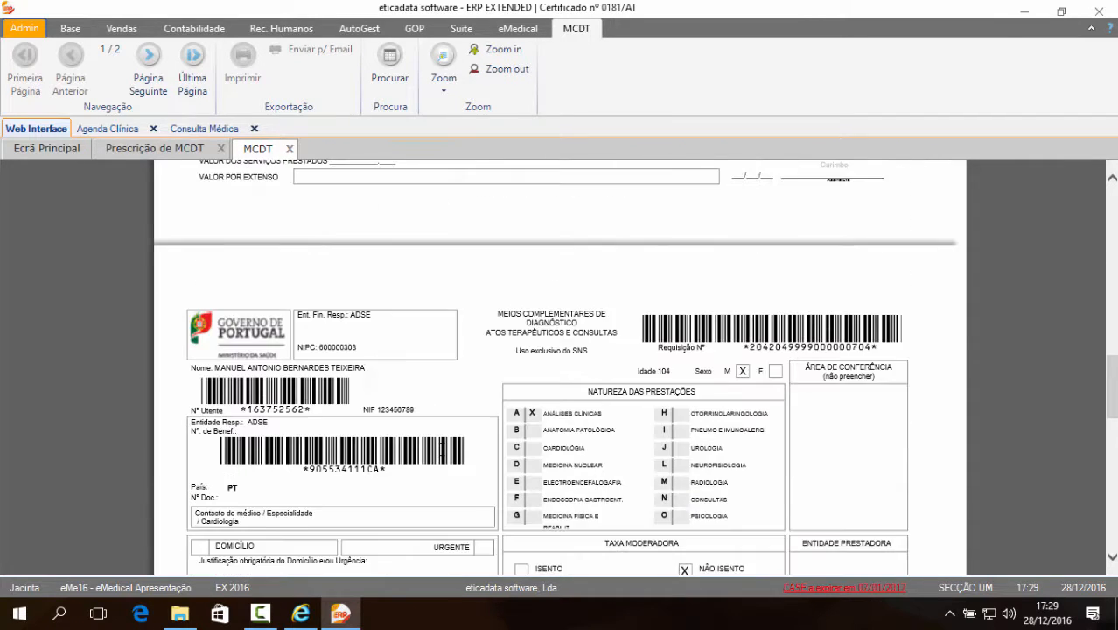
scroll(403, 419, "down", 5)
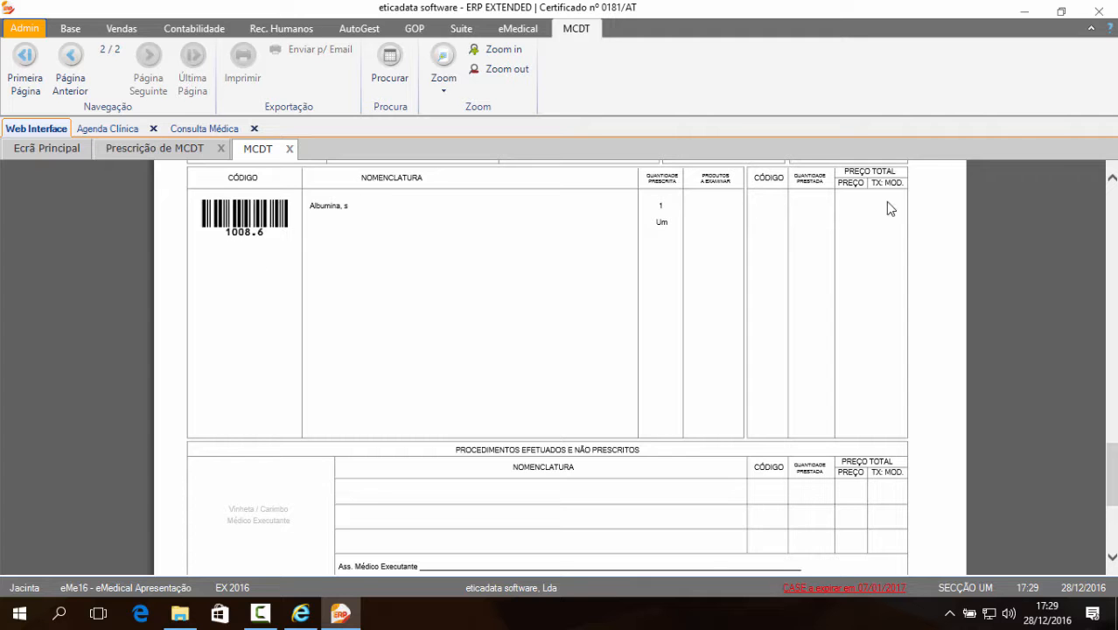
scroll(924, 445, "down", 4)
scroll(840, 508, "up", 5)
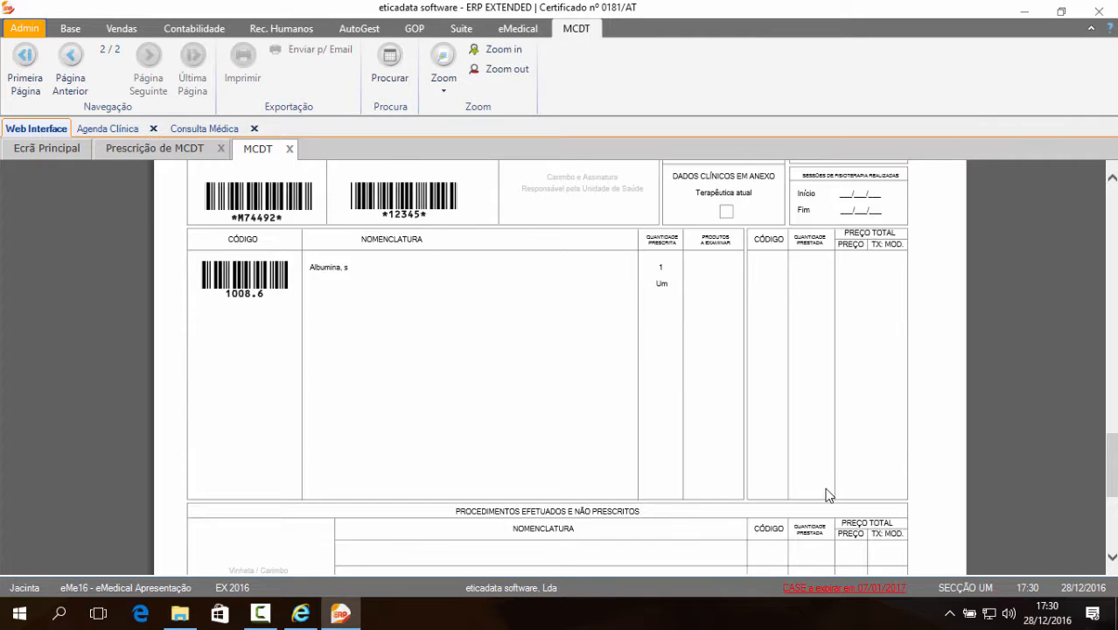
scroll(827, 494, "up", 10)
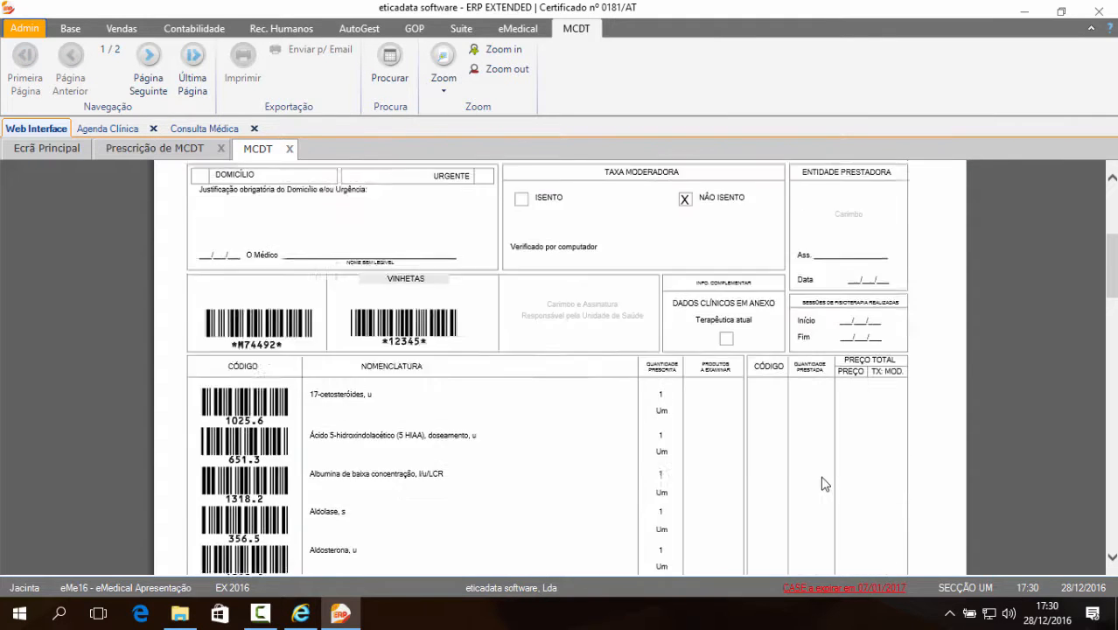
scroll(823, 484, "up", 5)
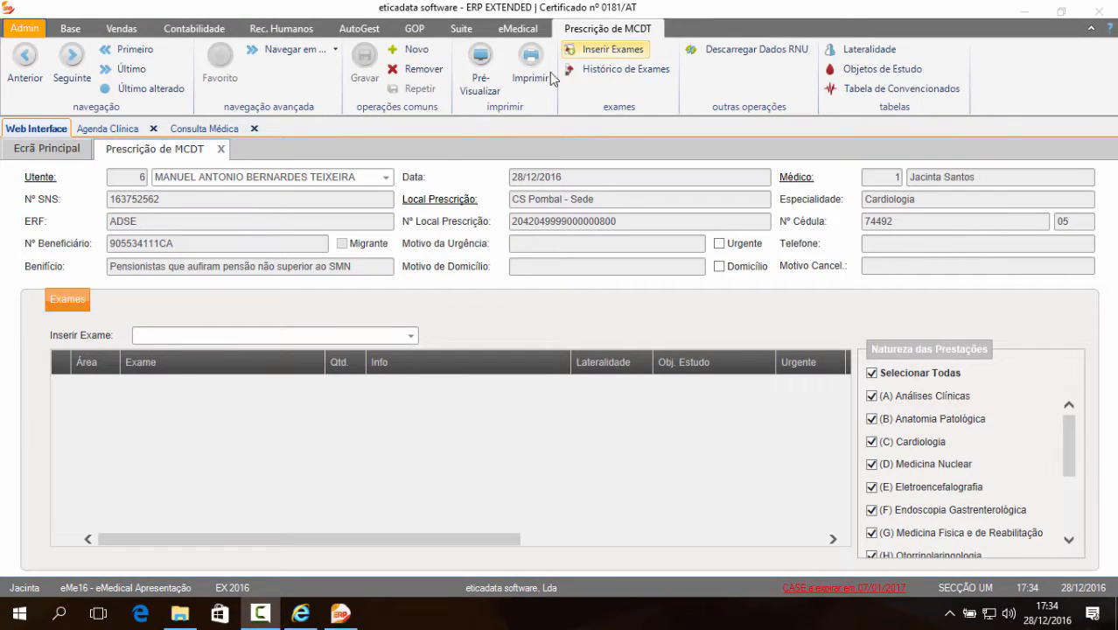
- Add 17-cetosteróides, u and 17-hidroxicorticosteróides (17-OHCS), u from Análises Clínicas, plus exams 008.6 and 010.8 from Anatomia Patológica, to the blank prescription
left_click(595, 50)
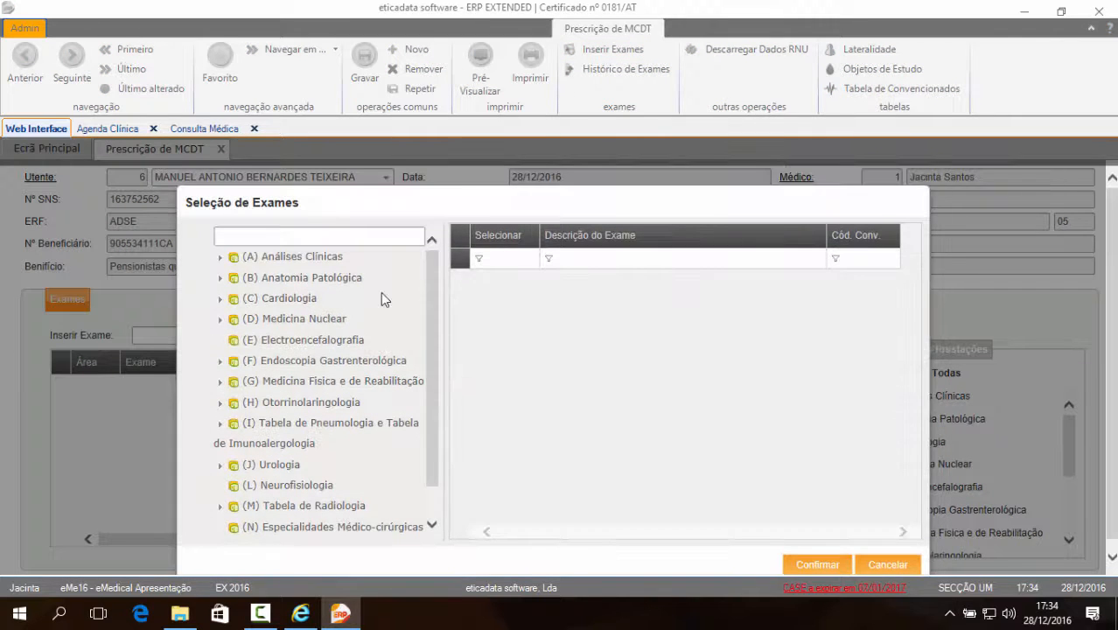
left_click(297, 256)
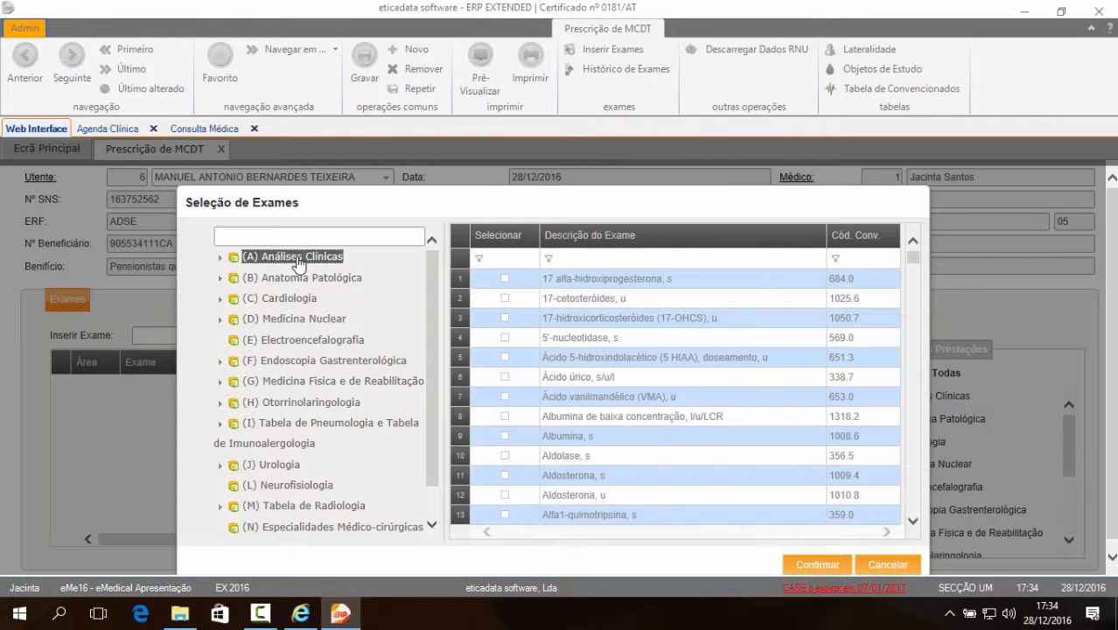
left_click(505, 318)
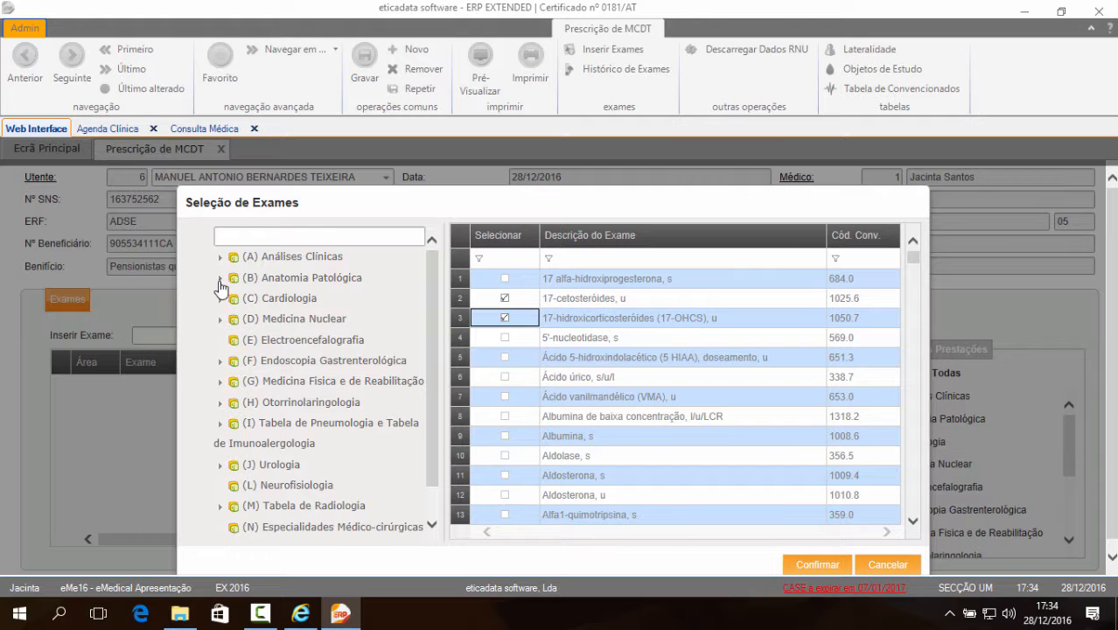
left_click(220, 278)
left_click(317, 279)
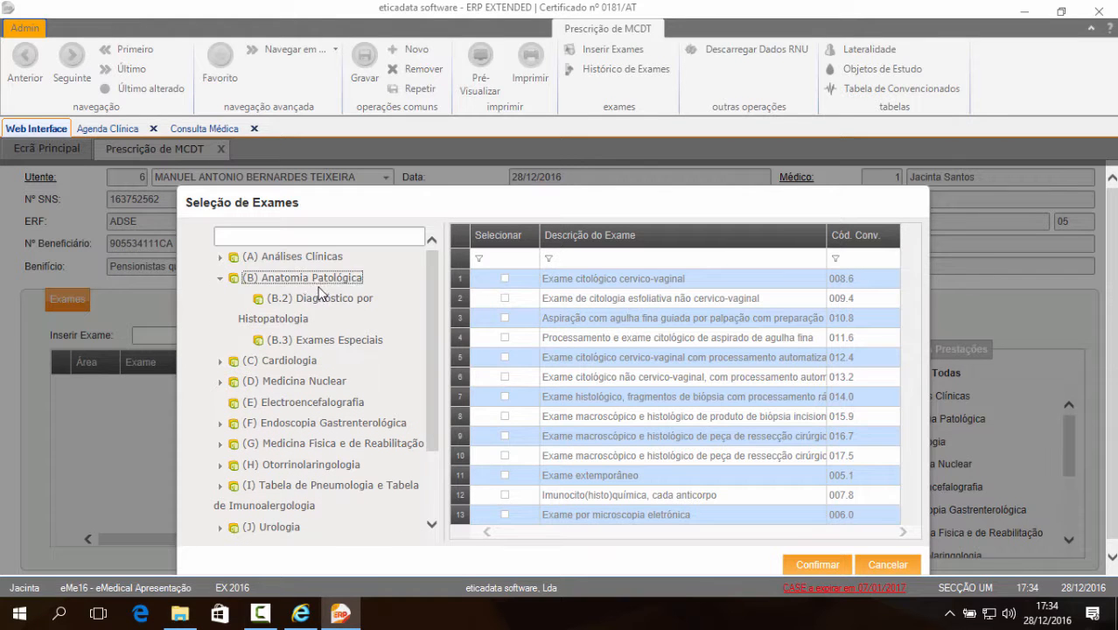
left_click(505, 278)
left_click(506, 315)
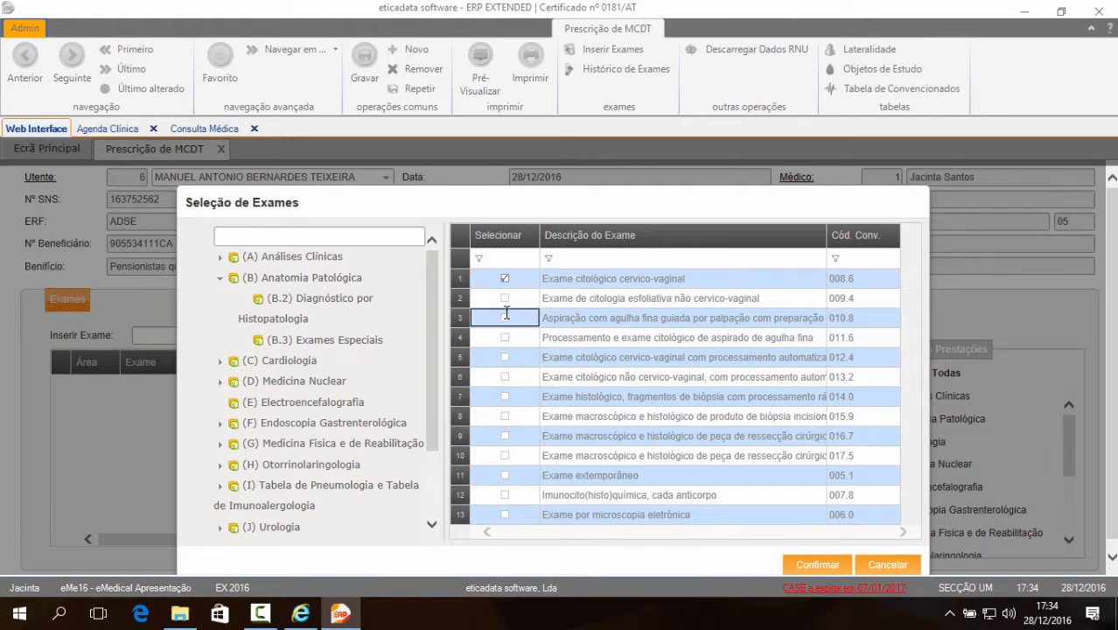
left_click(814, 566)
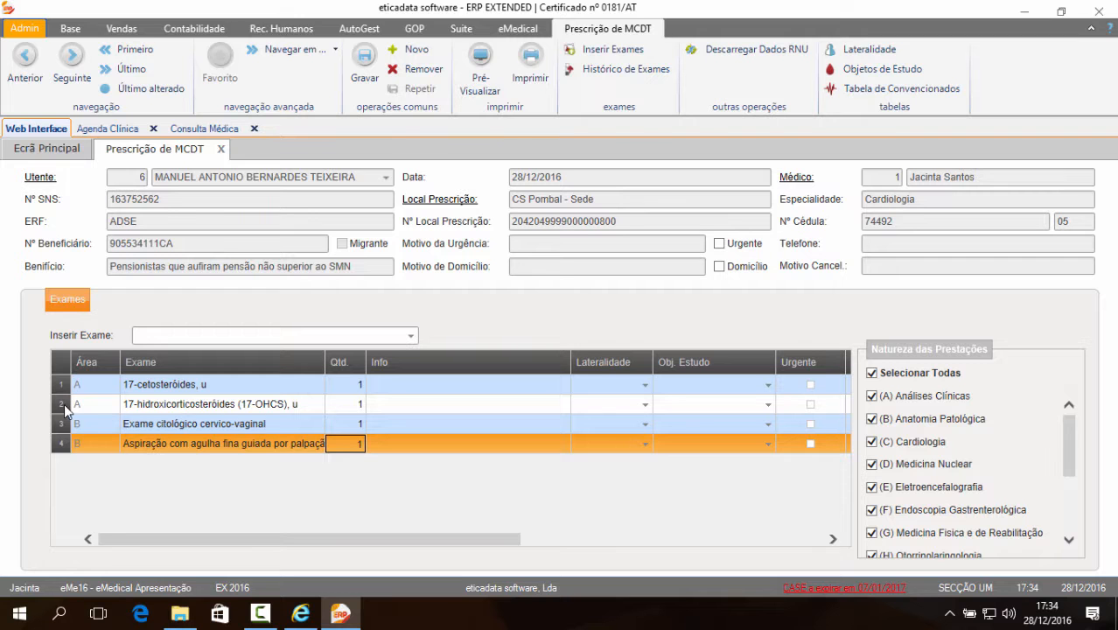
- Mark the 17-hidroxicorticosteróides (17-OHCS), u exam as urgent, with "estado critico" as the urgency reason
left_click_drag(349, 539, 444, 543)
left_click(636, 402)
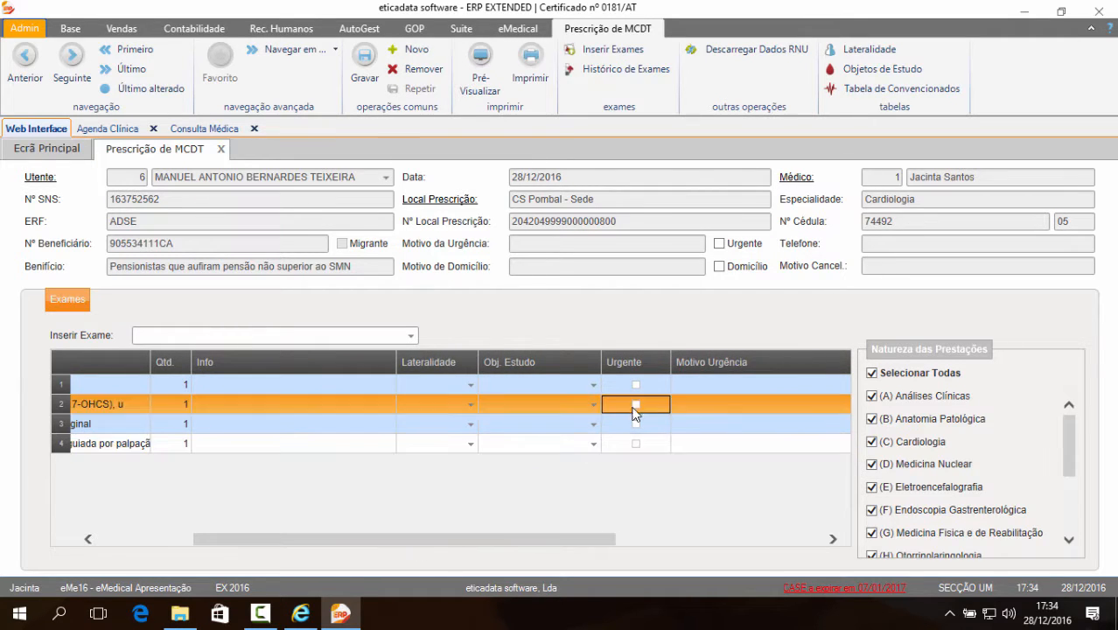
left_click(703, 404)
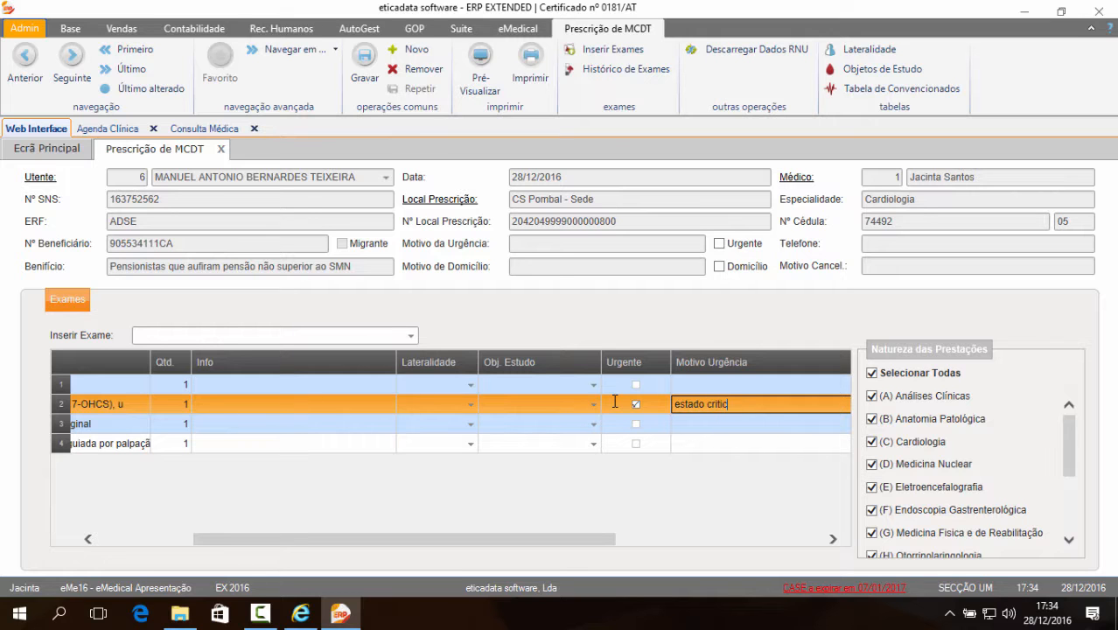
- Remove the Exame citológico cervico-vaginal line from the prescription's exam list
left_click_drag(508, 543, 371, 543)
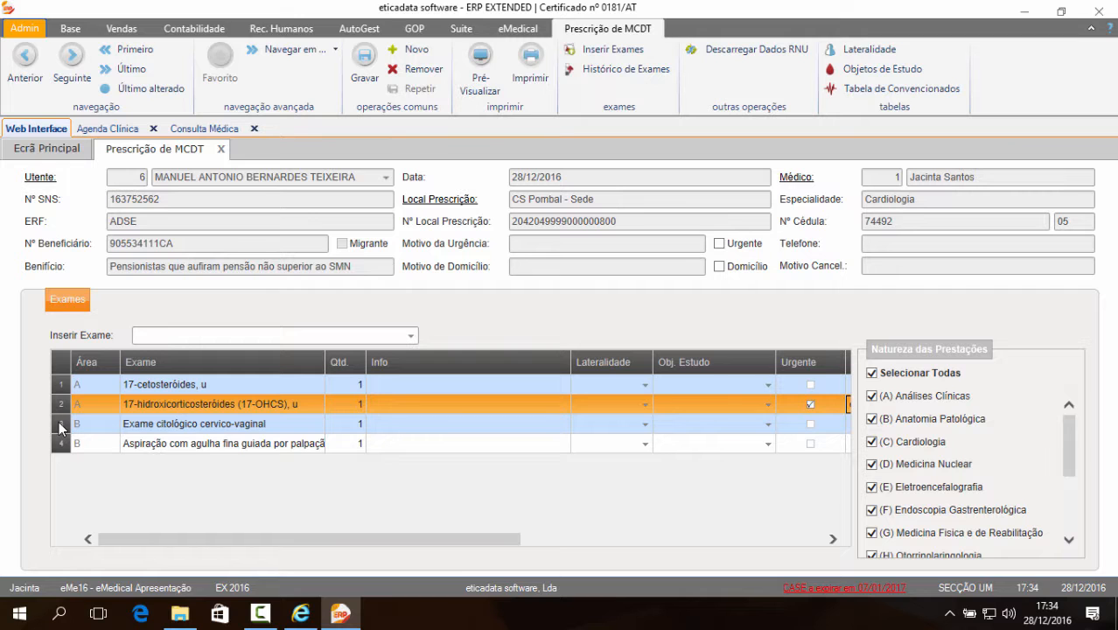
left_click(194, 425)
right_click(236, 427)
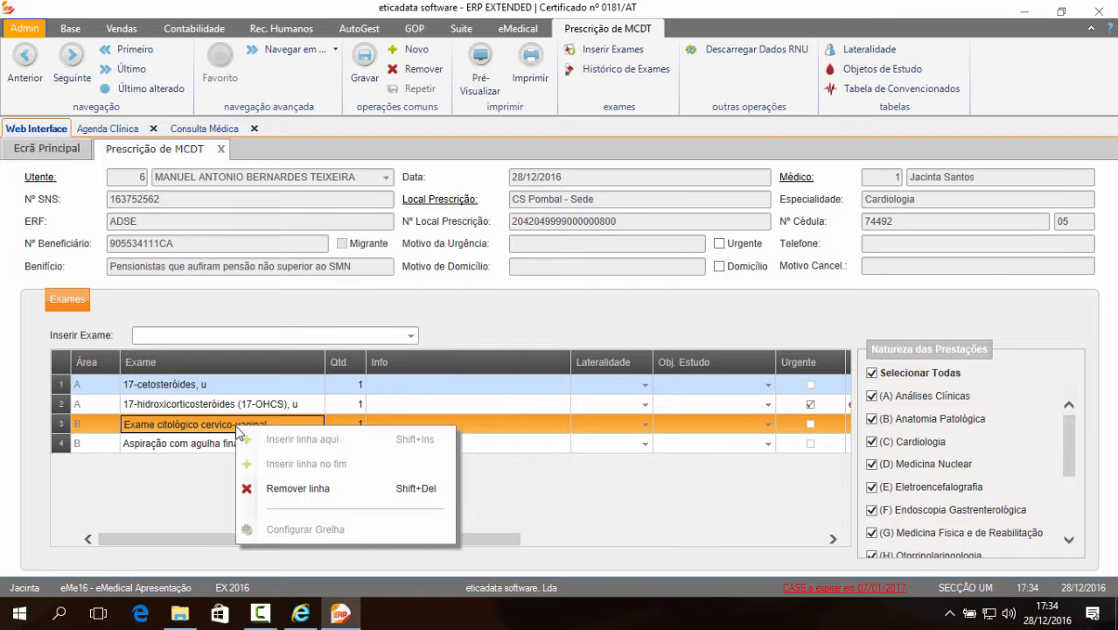
left_click(282, 490)
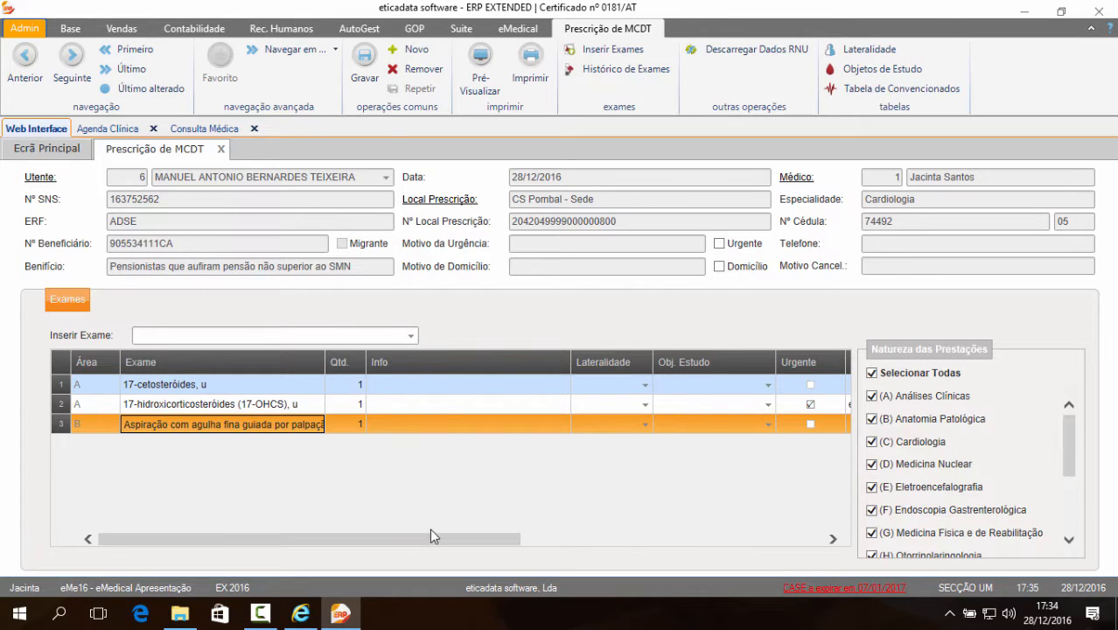
- Mark the Aspiração com agulha fina exam as Domicílio, with "acamado" as the home-visit reason
left_click(528, 543)
left_click_drag(528, 545, 649, 493)
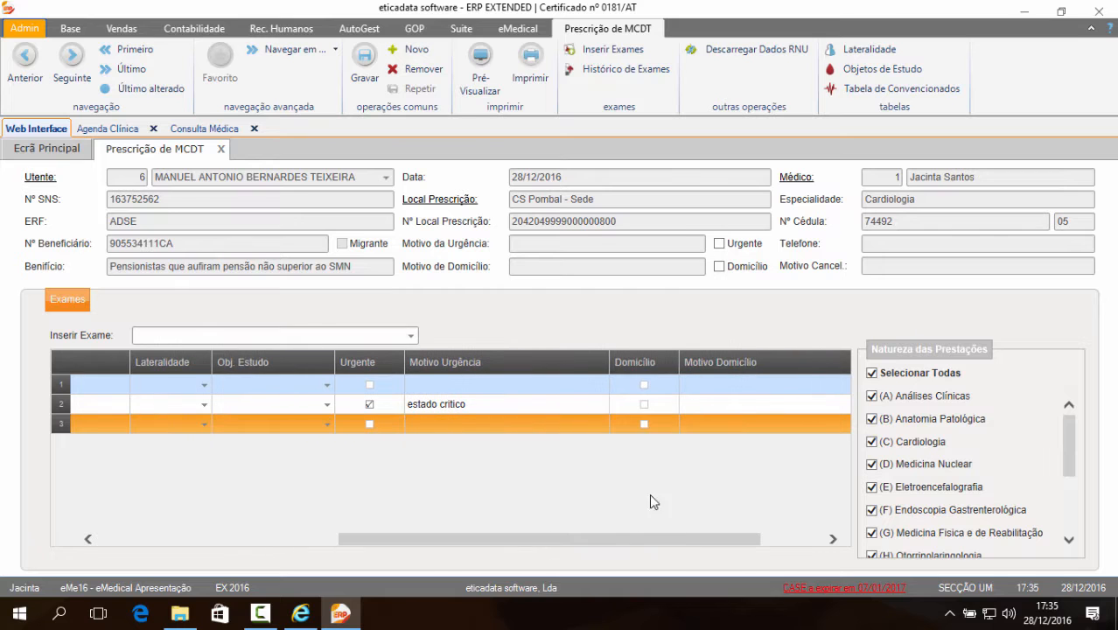
left_click(646, 425)
left_click(694, 420)
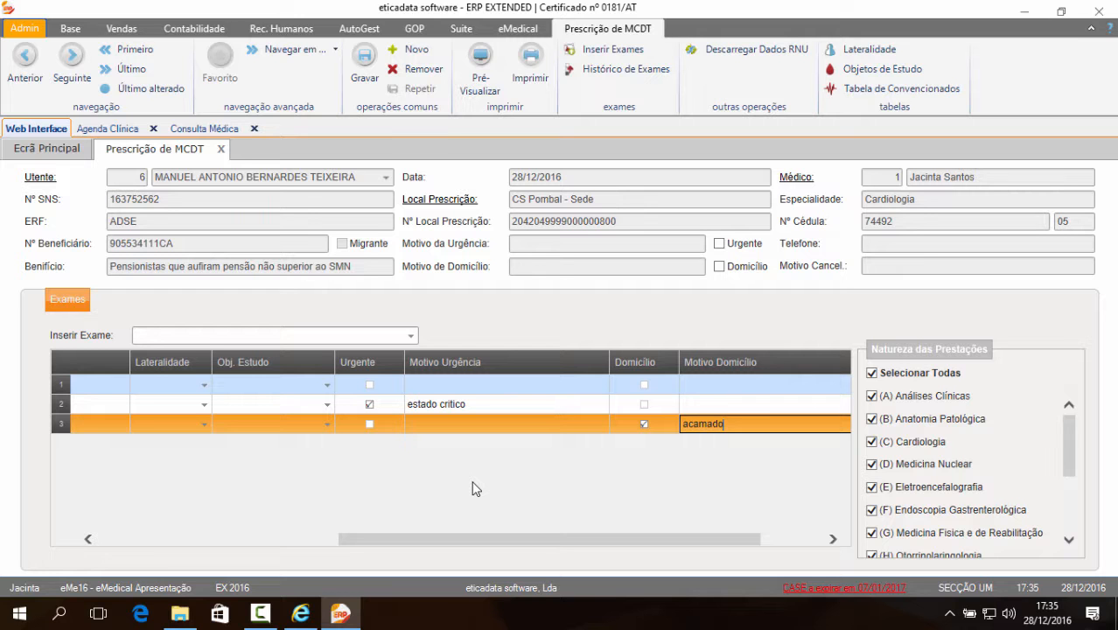
- Check the urgency and home-visit entries, save the prescription, and preview its printed requisitions, examining the first page
left_click_drag(672, 535, 235, 482)
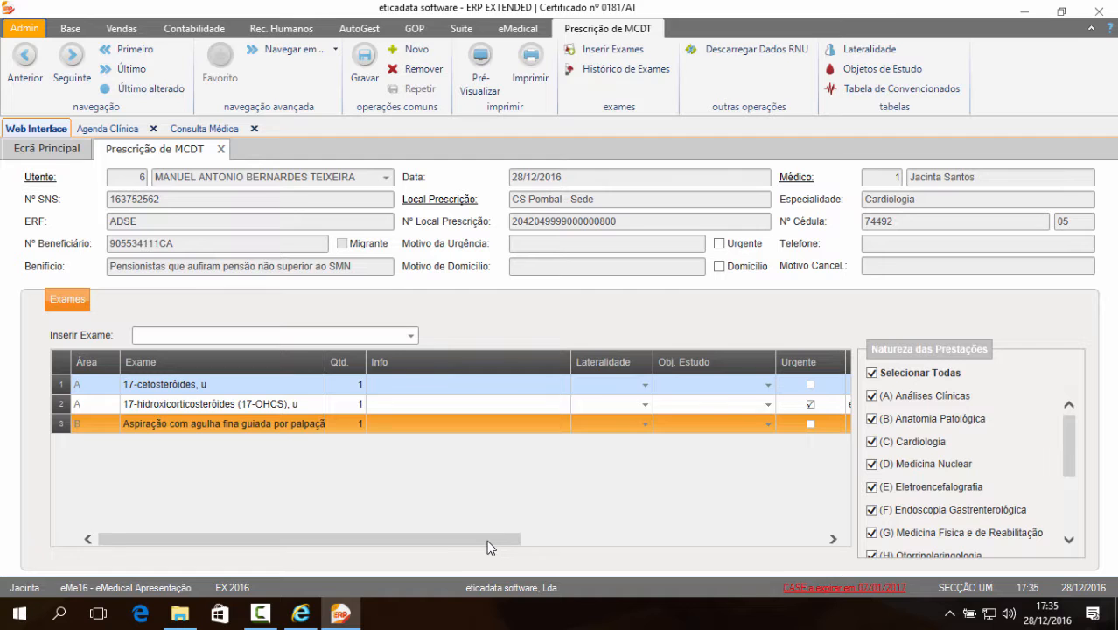
left_click_drag(489, 544, 701, 548)
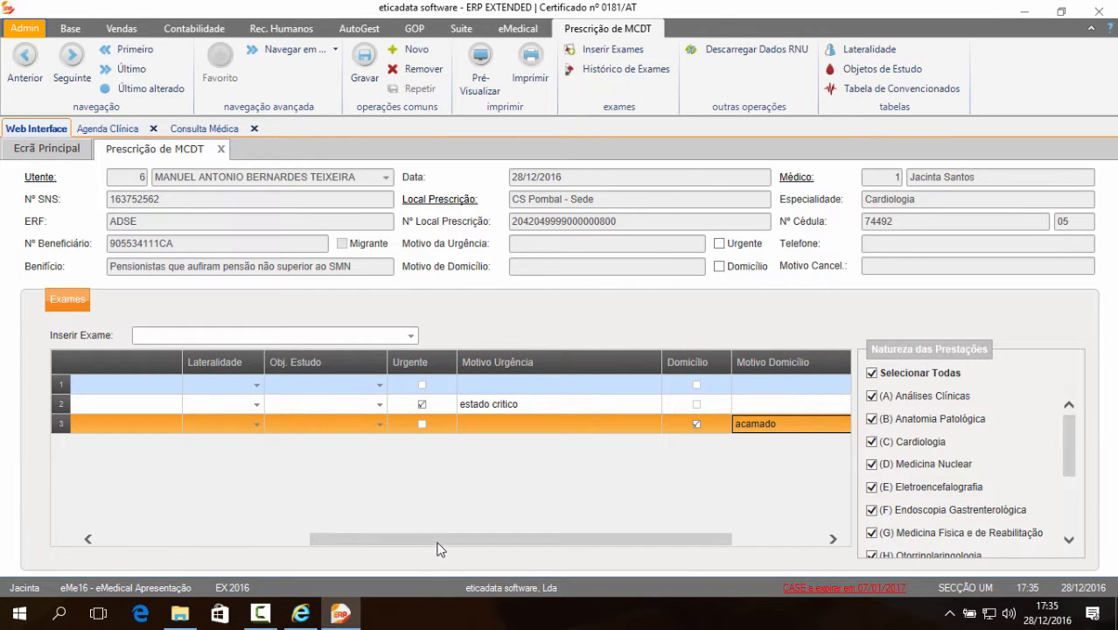
mouse_move(439, 540)
left_mouse_down()
mouse_move(269, 515)
mouse_move(428, 523)
left_mouse_up()
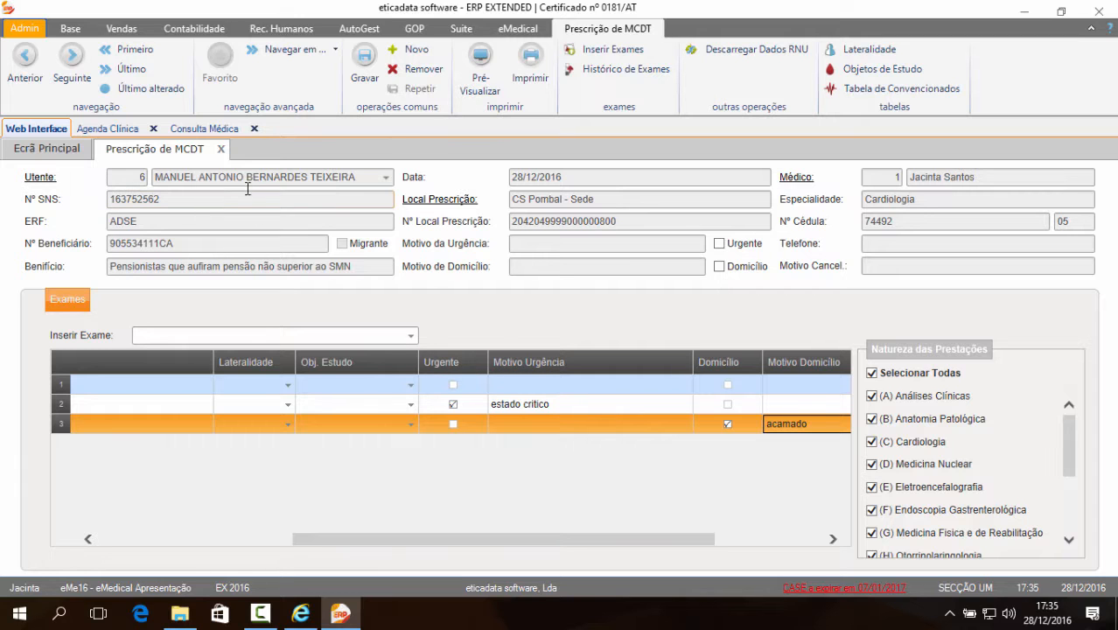
left_click(481, 66)
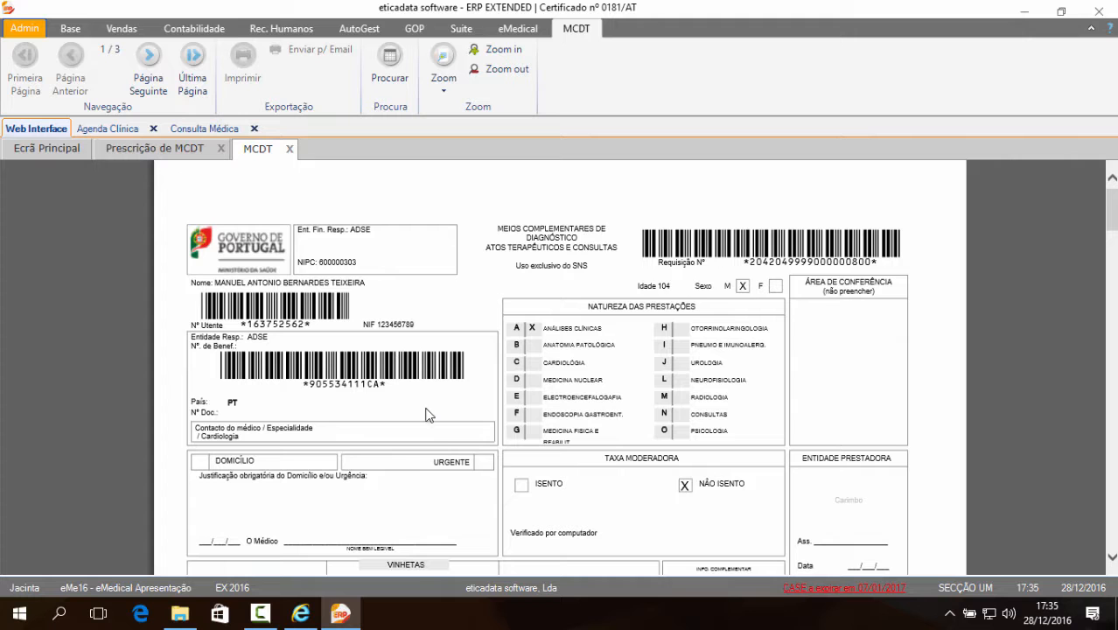
scroll(419, 445, "down", 1)
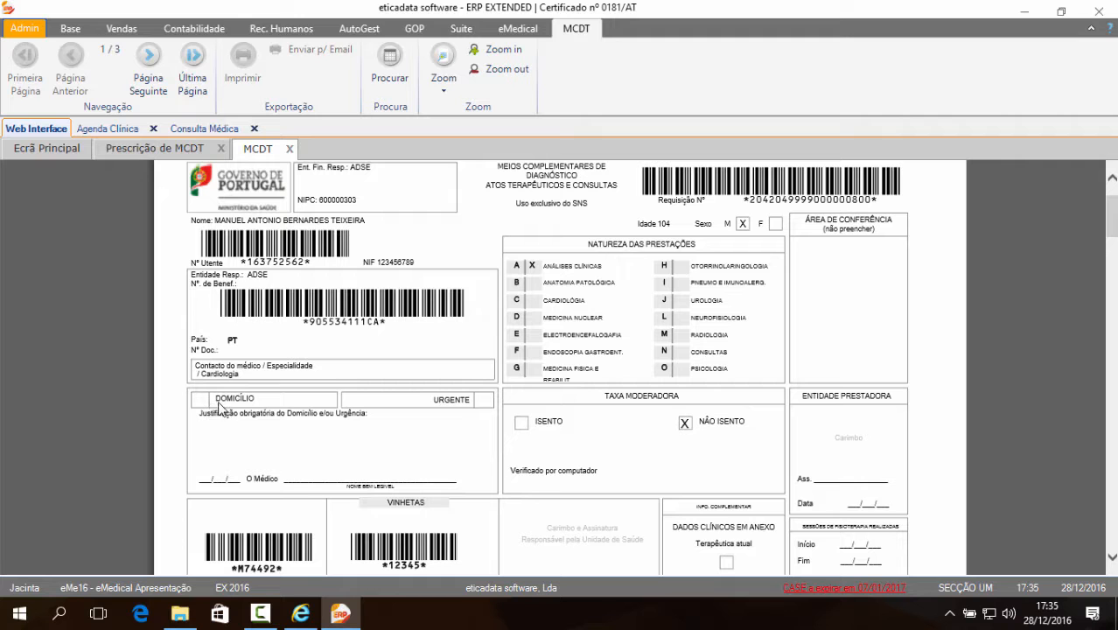
scroll(472, 477, "down", 4)
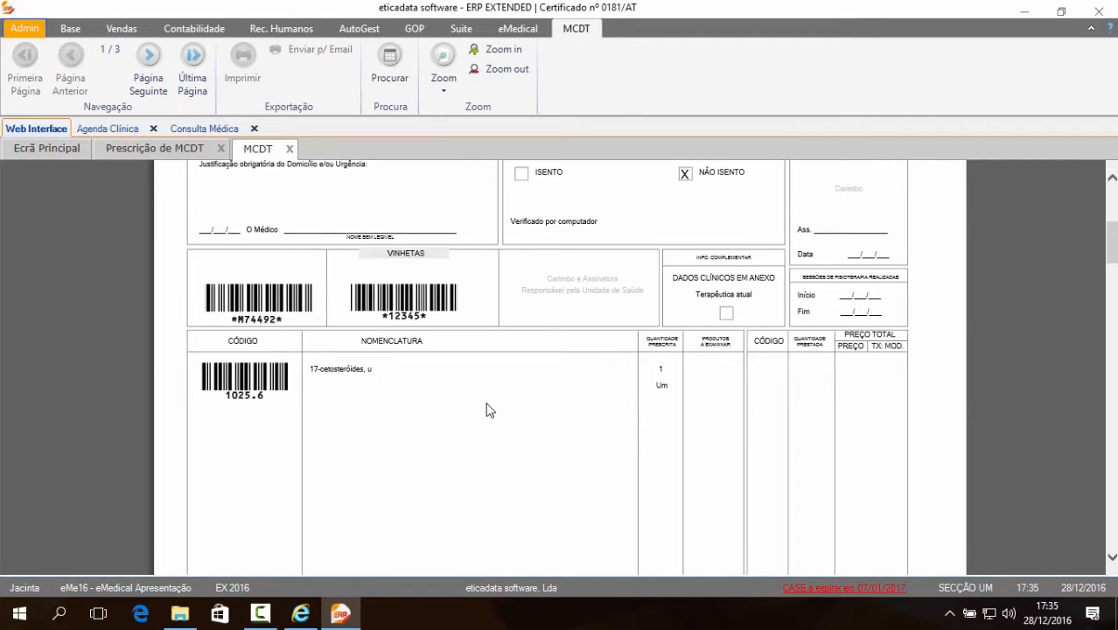
- Back in the prescription form, view the last prescription's exam and home-visit reason, and open the prescription it derives from
left_click(171, 153)
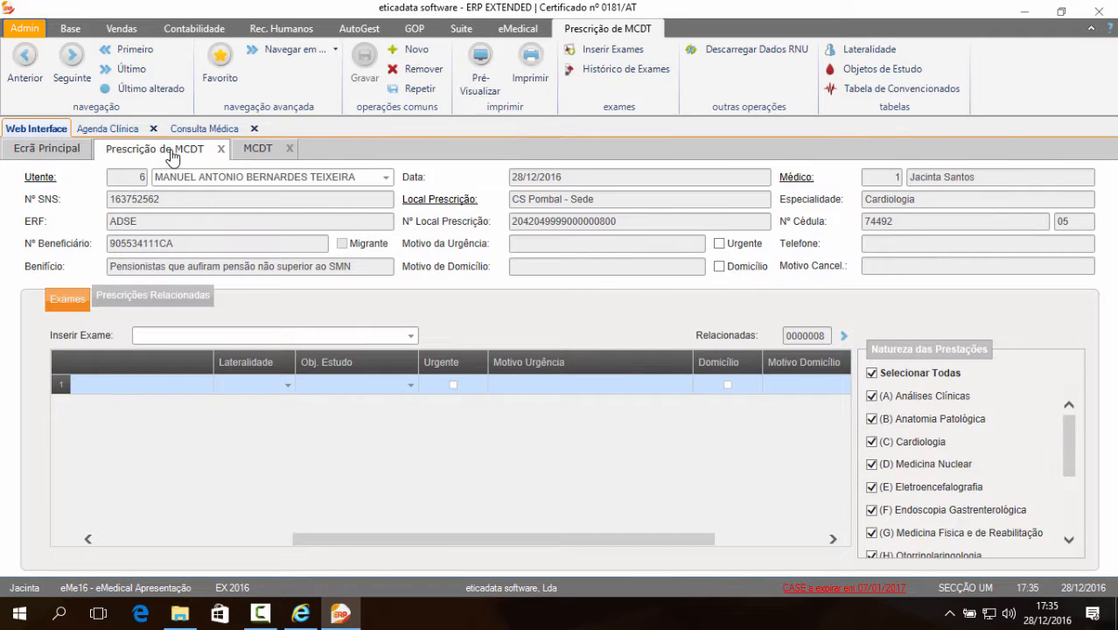
left_click(145, 89)
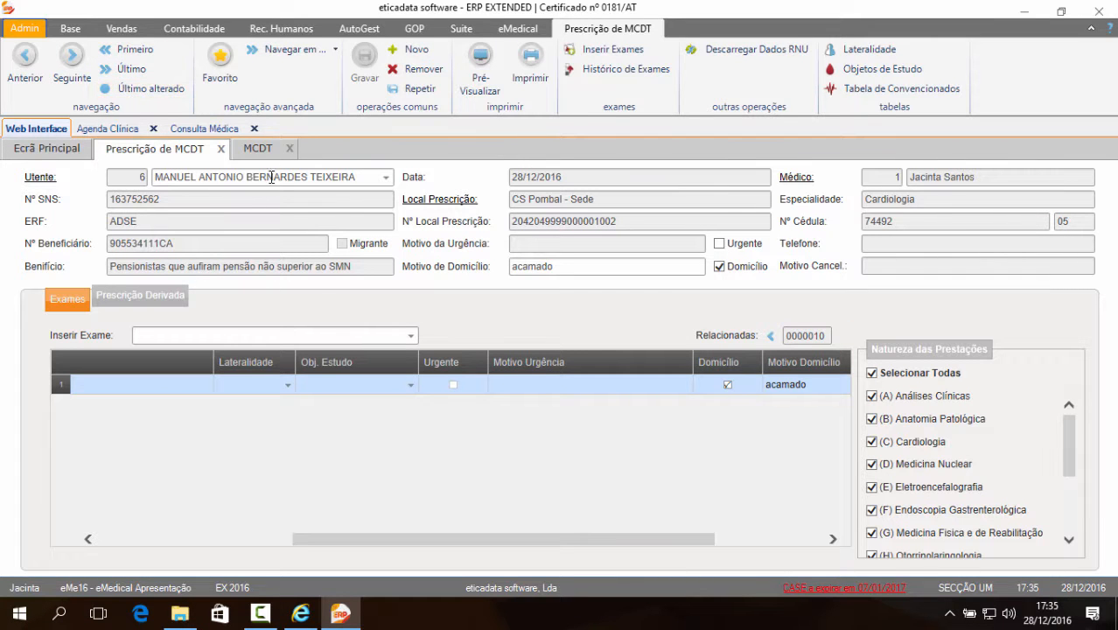
left_click_drag(334, 539, 150, 507)
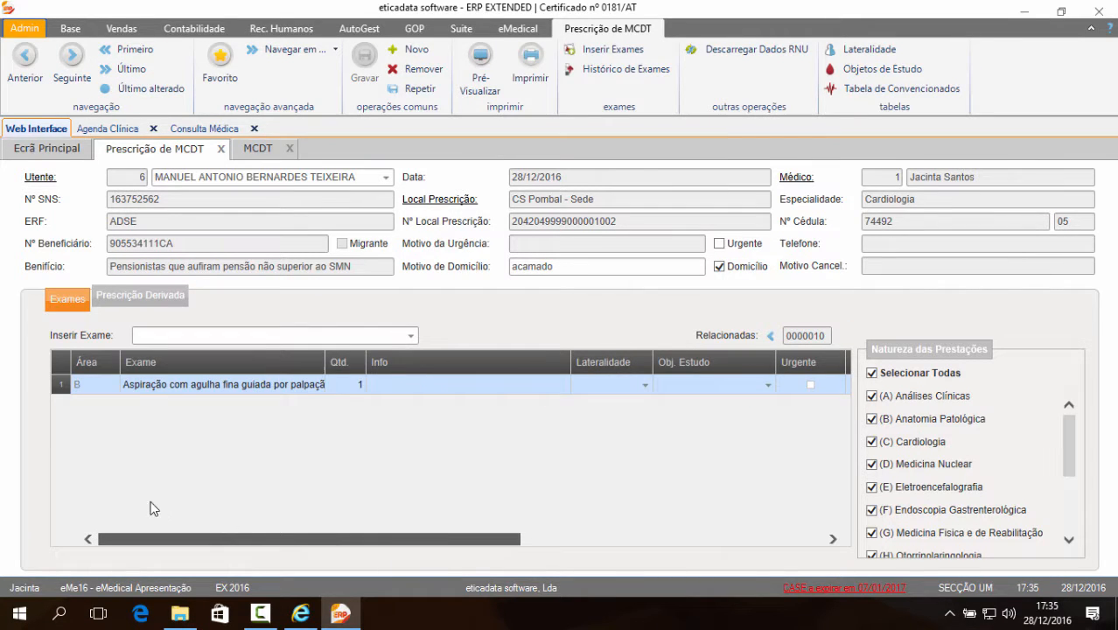
left_click(127, 68)
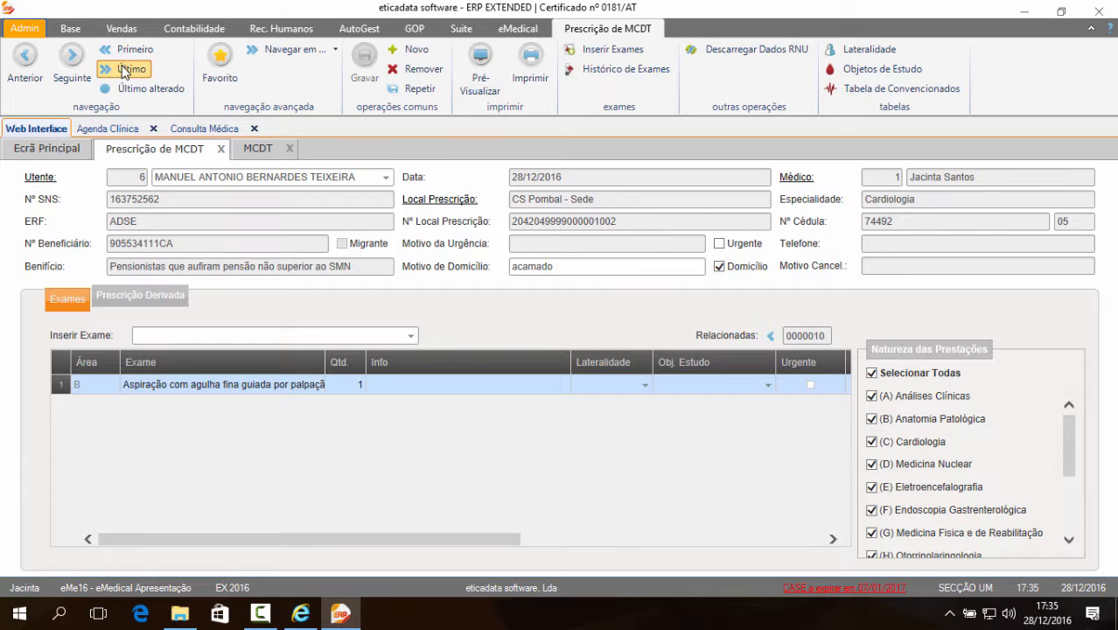
left_click(132, 298)
double_click(172, 362)
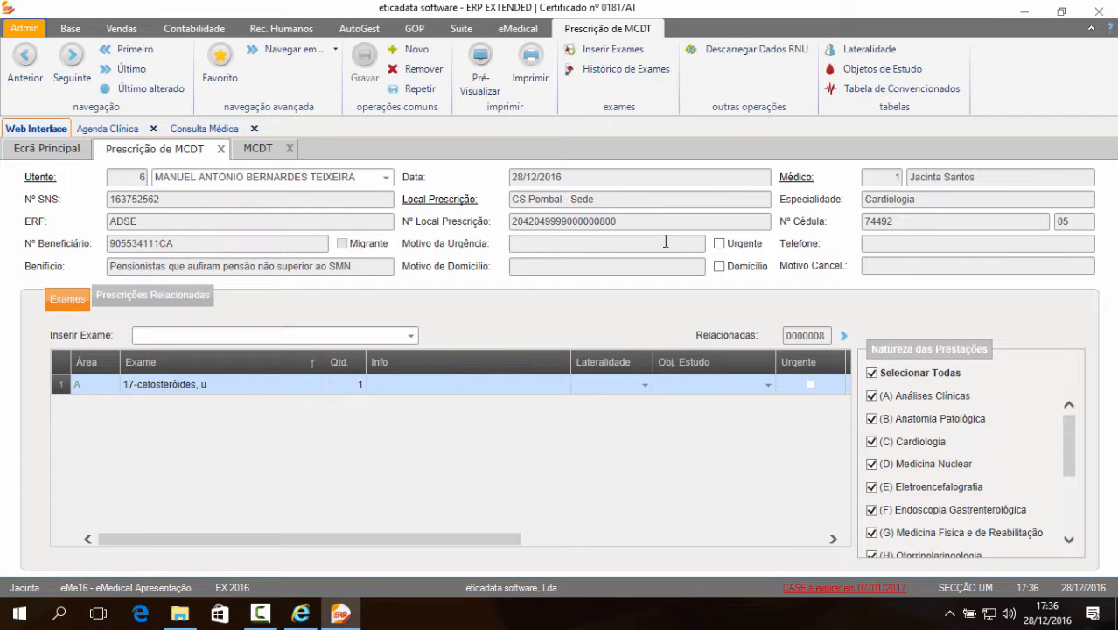
- Return to the requisition preview and examine the urgency and home-visit justifications and exams on pages 2 and 3
left_click(258, 149)
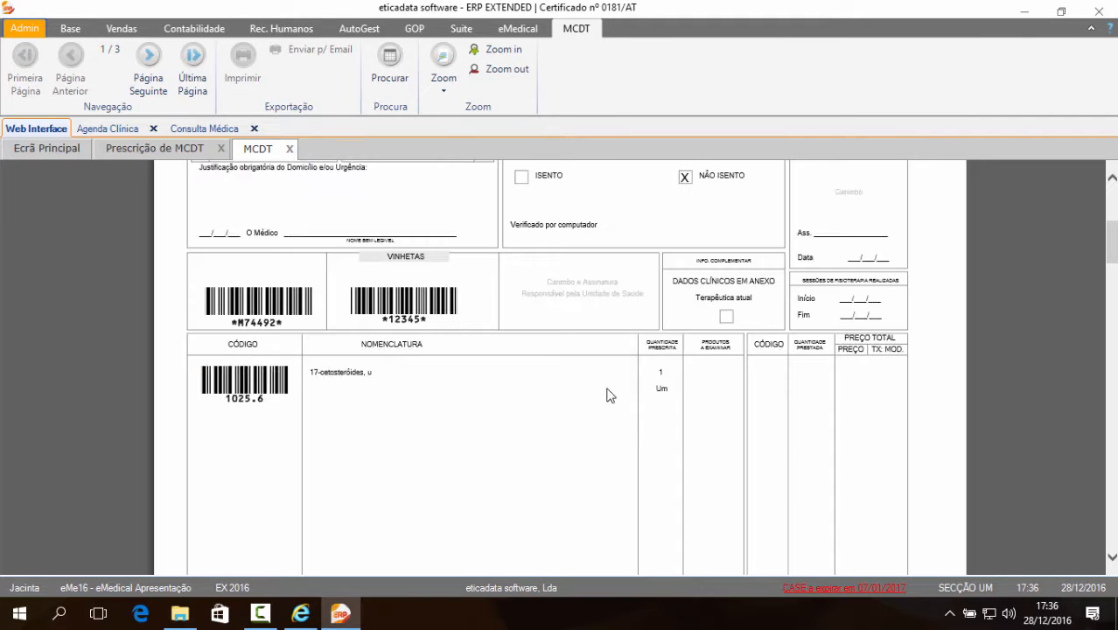
left_click(152, 86)
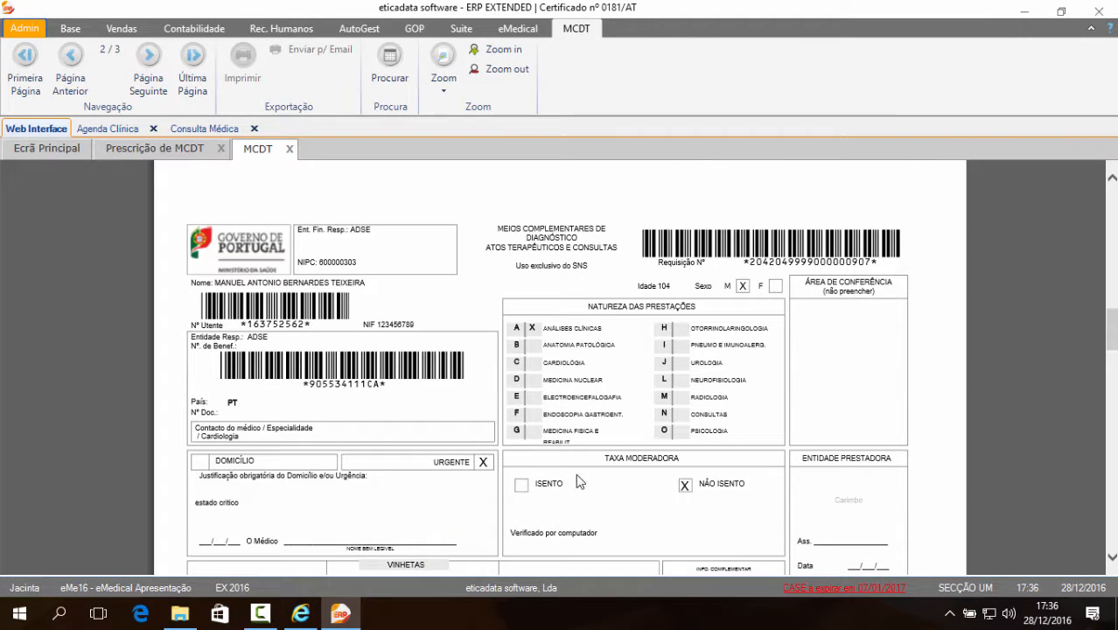
scroll(578, 481, "down", 1)
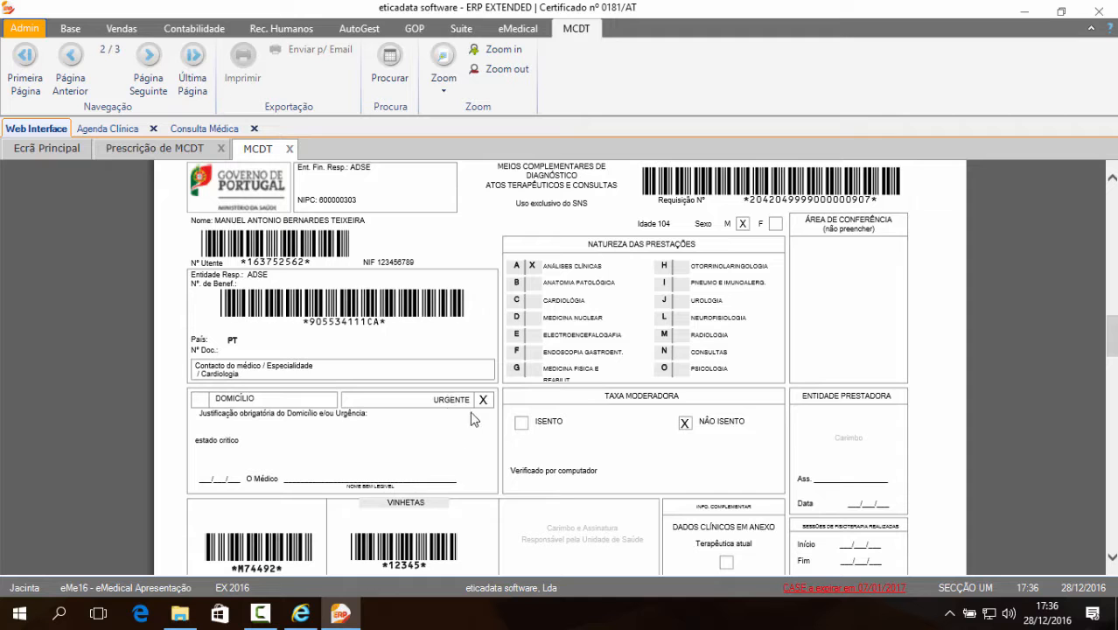
scroll(473, 416, "down", 4)
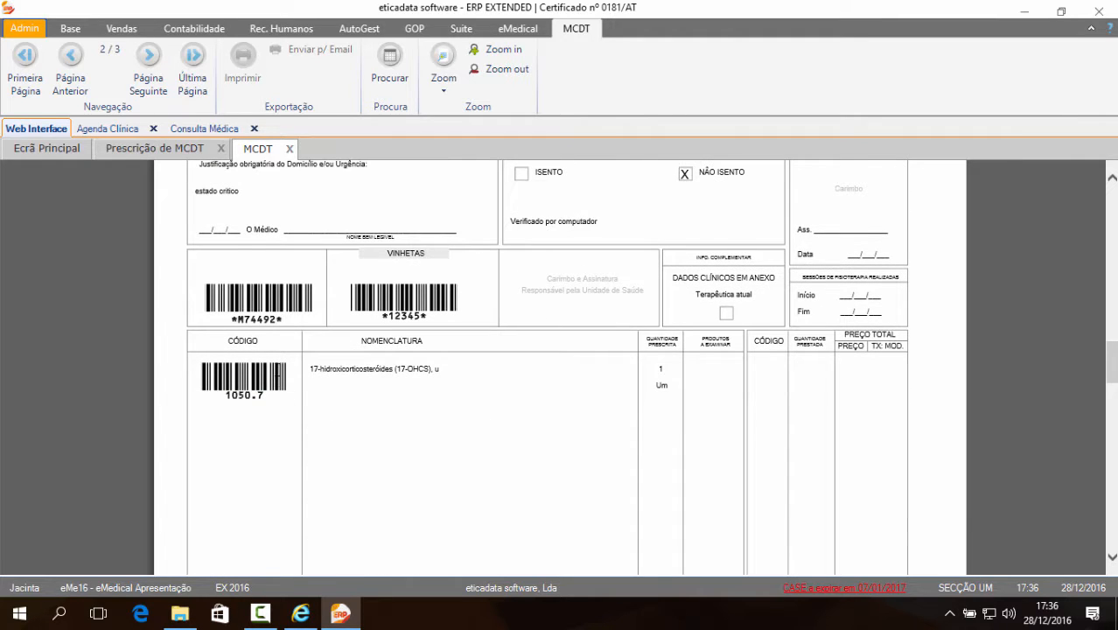
scroll(282, 368, "down", 7)
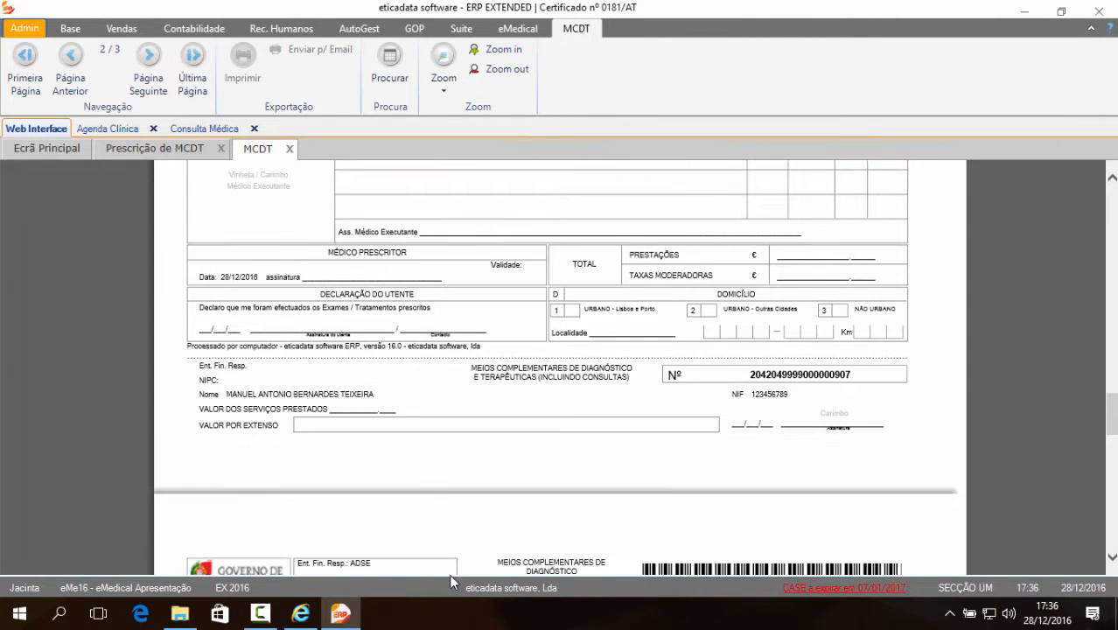
scroll(319, 383, "down", 6)
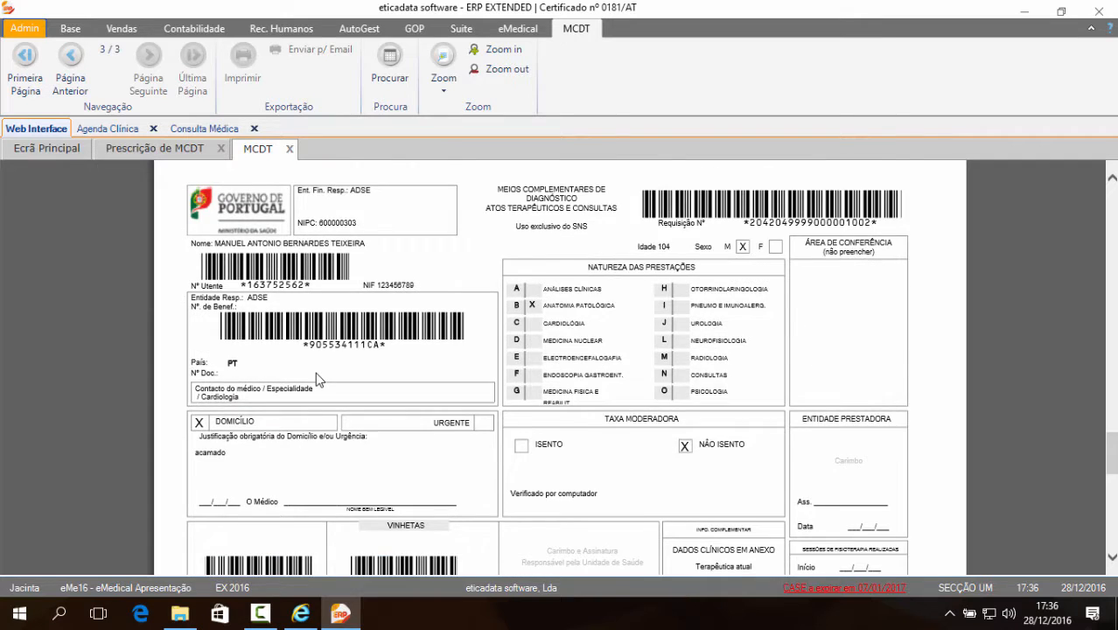
scroll(316, 373, "down", 2)
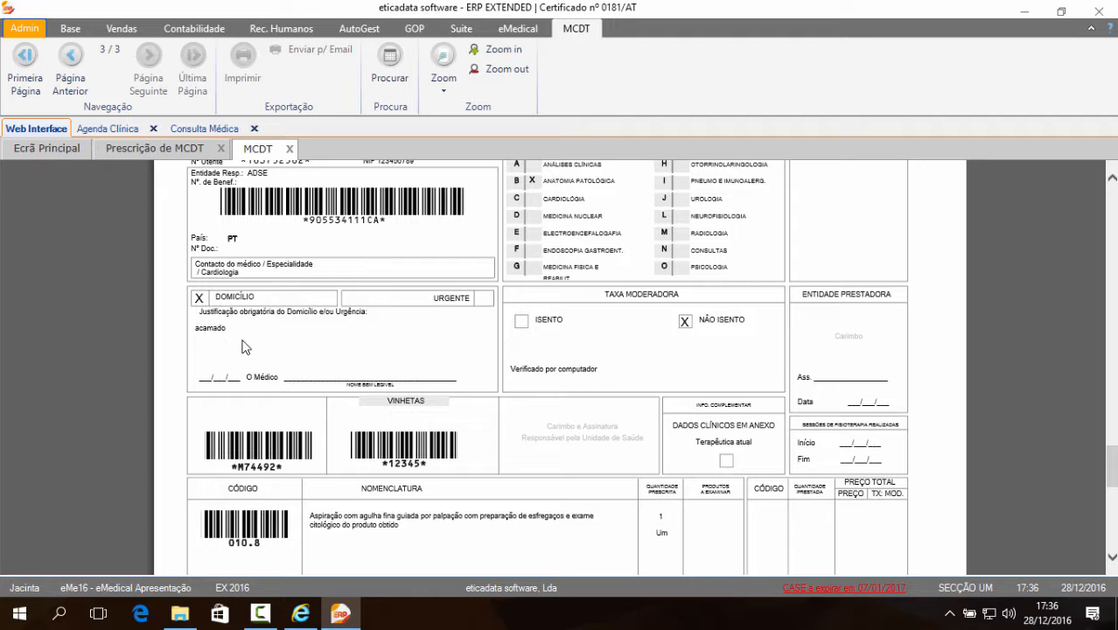
scroll(216, 322, "up", 10)
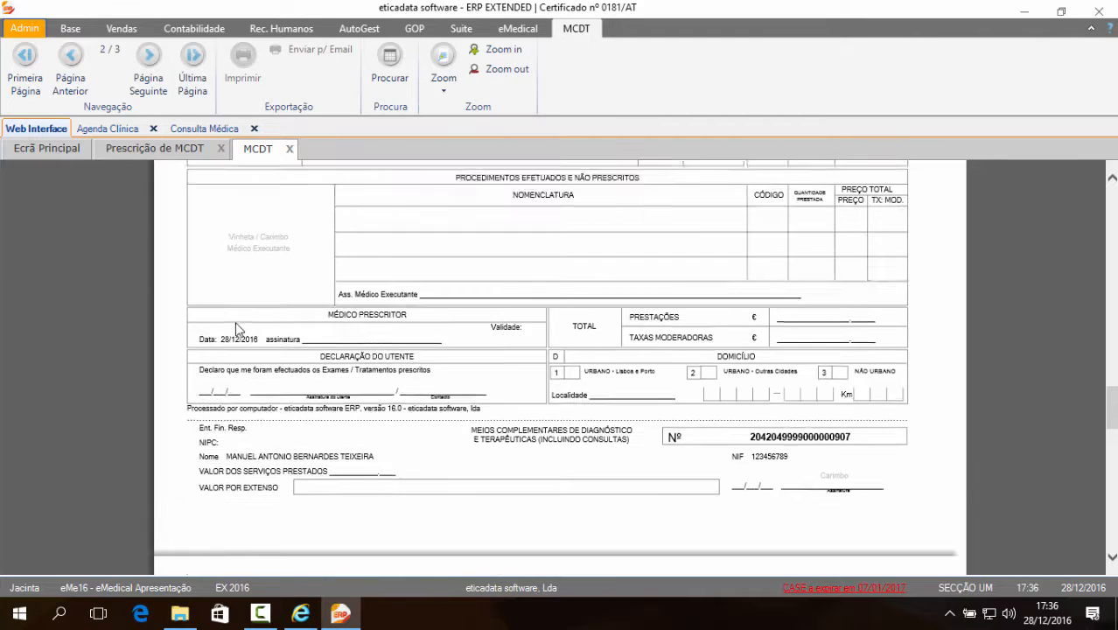
scroll(237, 330, "up", 1)
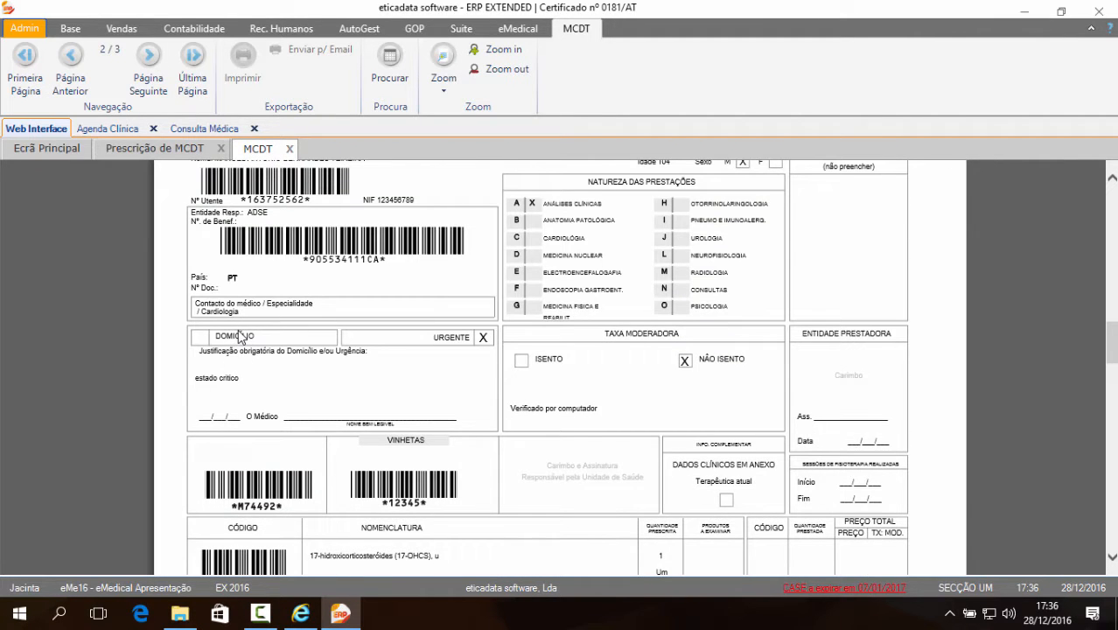
- Return to the 17-cetosteróides, u prescription and open its related Análises Clínicas prescription to view the urgency details
left_click(154, 149)
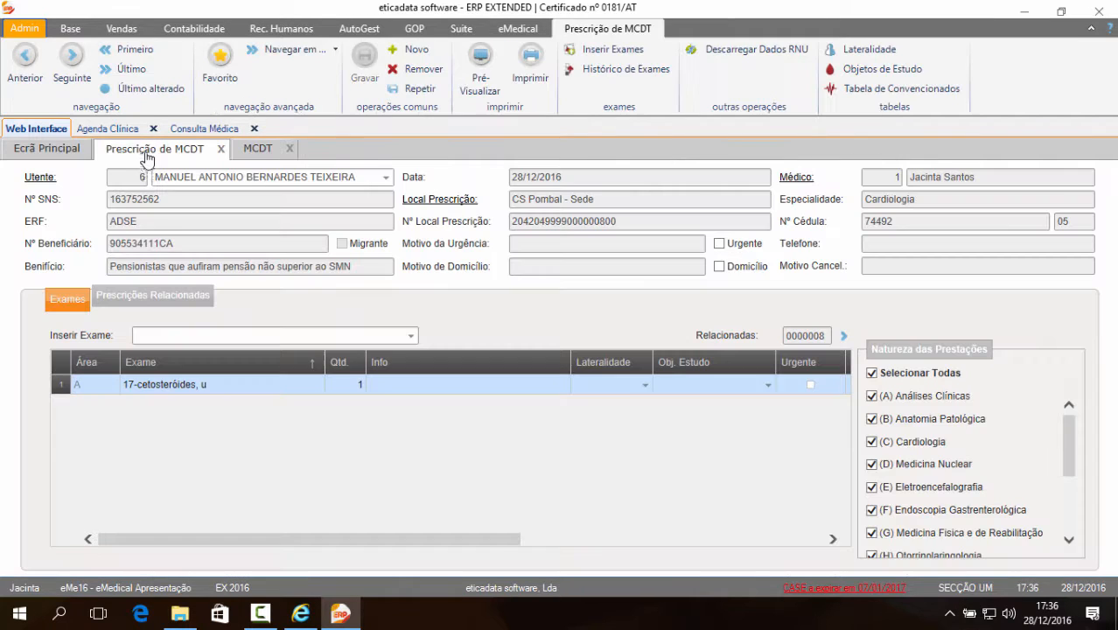
left_click(215, 385)
left_click(154, 299)
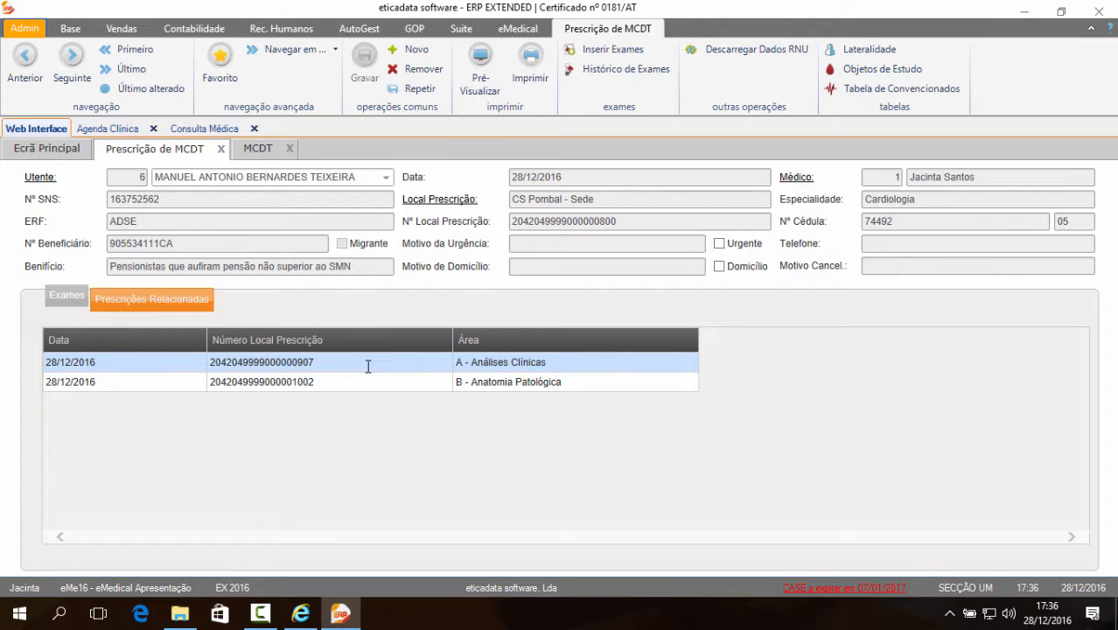
double_click(503, 364)
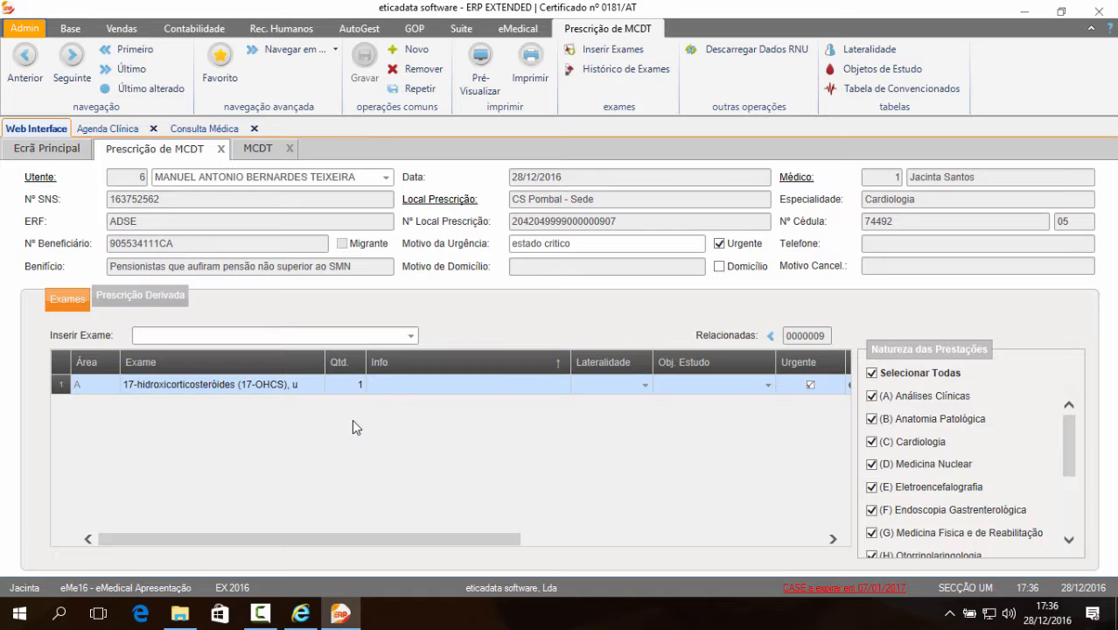
- Go back to the originating prescription and open its related Anatomia Patológica prescription to view the home-visit details
left_click(128, 298)
double_click(230, 364)
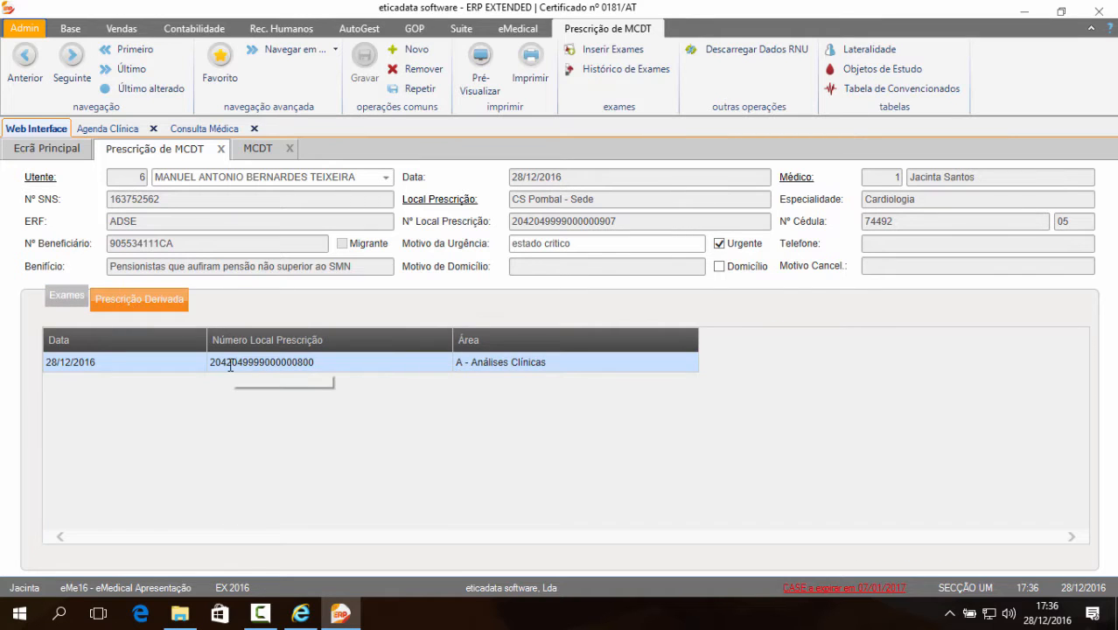
left_click(212, 359)
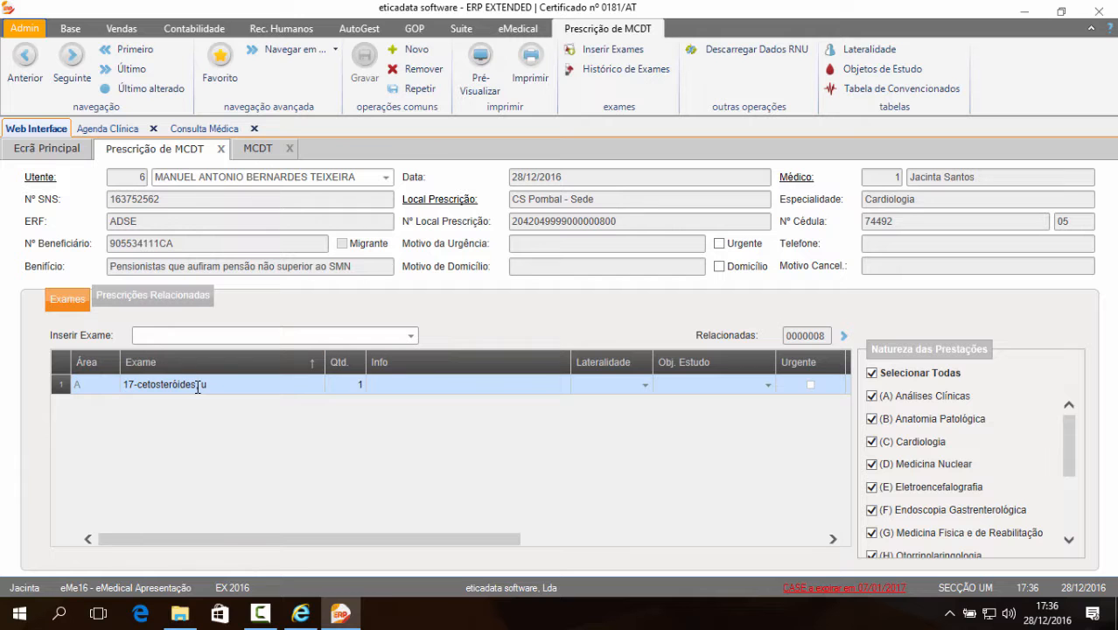
left_click(198, 387)
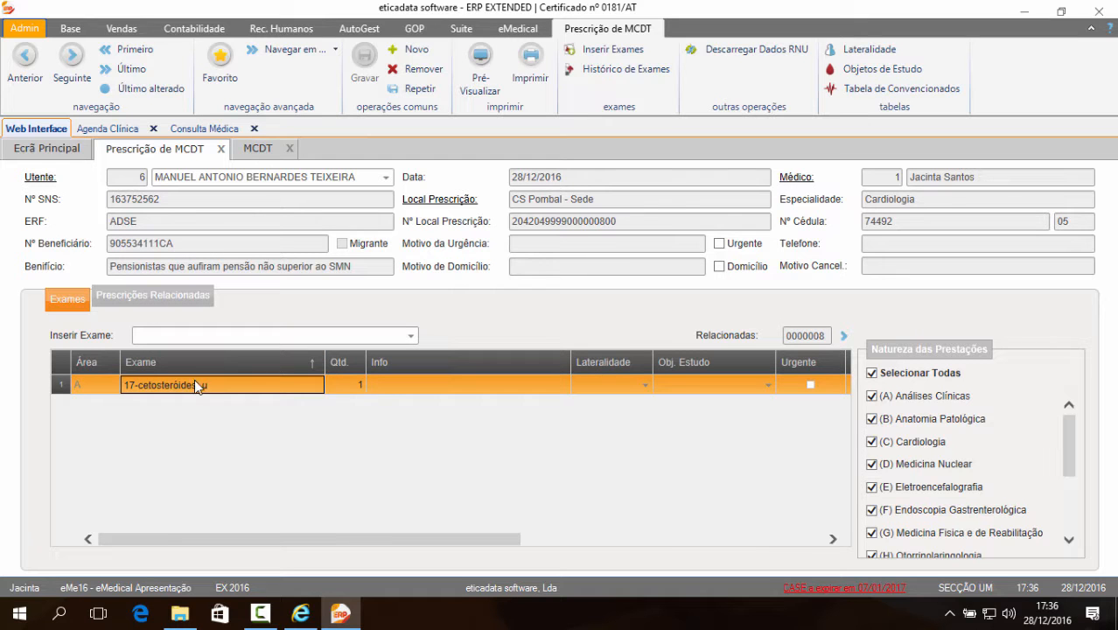
left_click(155, 302)
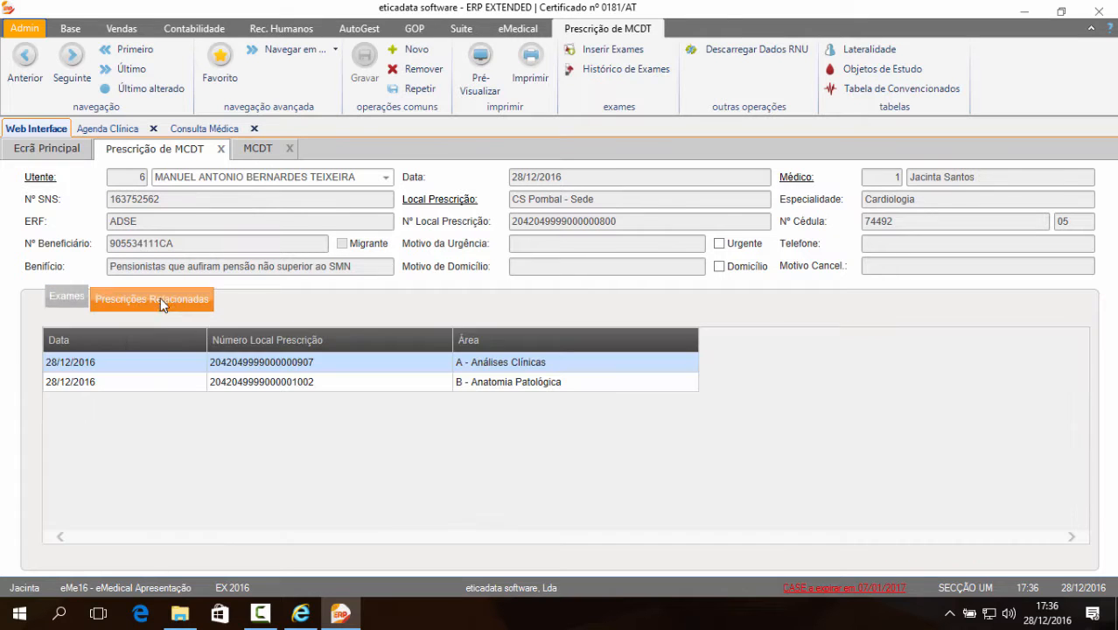
double_click(533, 379)
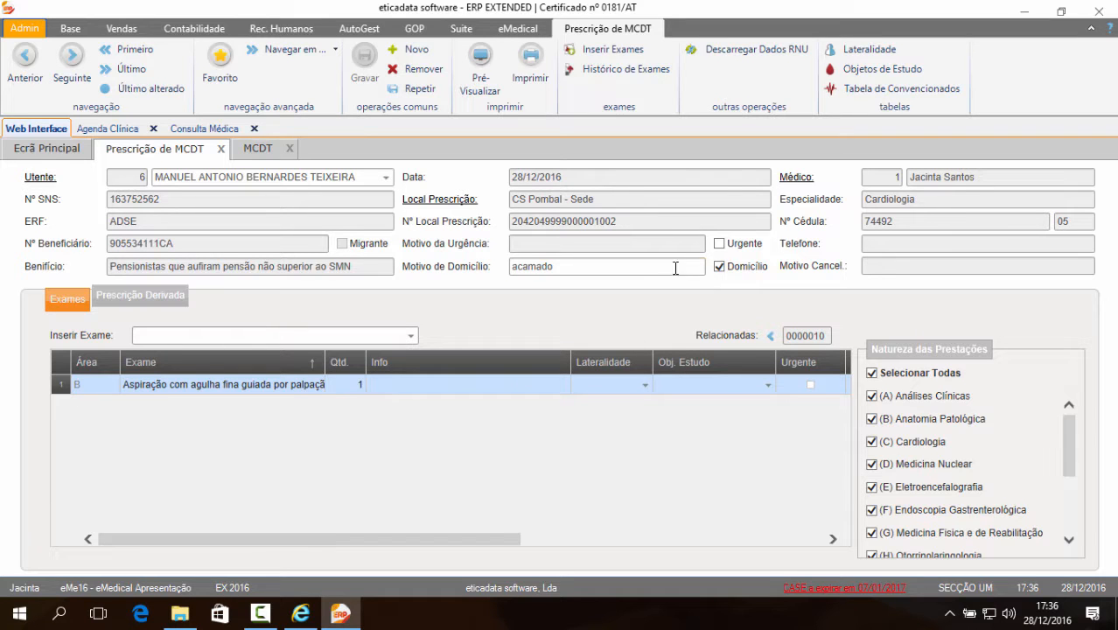